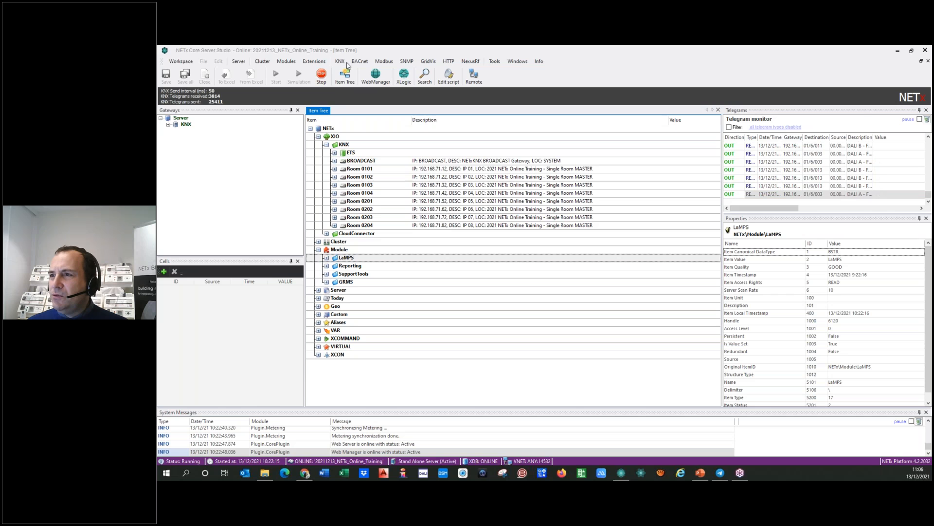
# Step: Open the BACnet Device definitions table and auto-fit its Device ID column
pyautogui.click(359, 62)
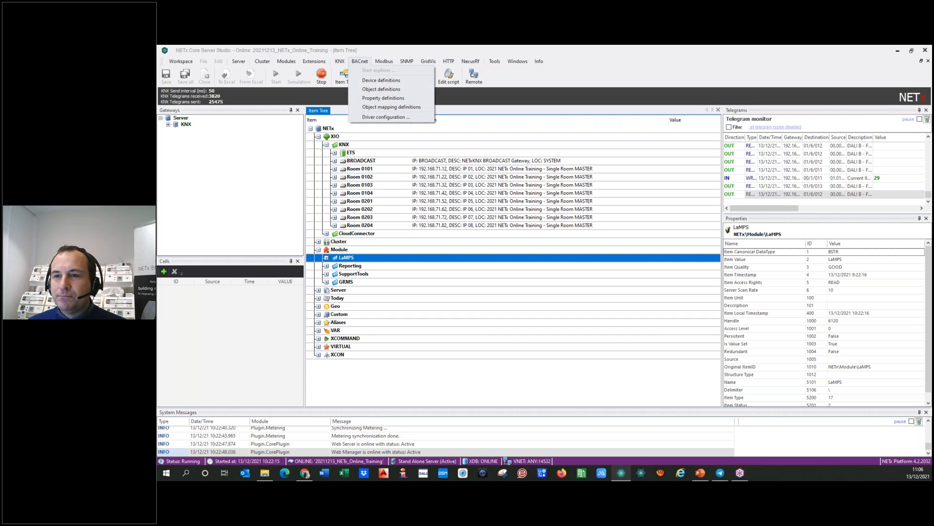
pyautogui.click(372, 82)
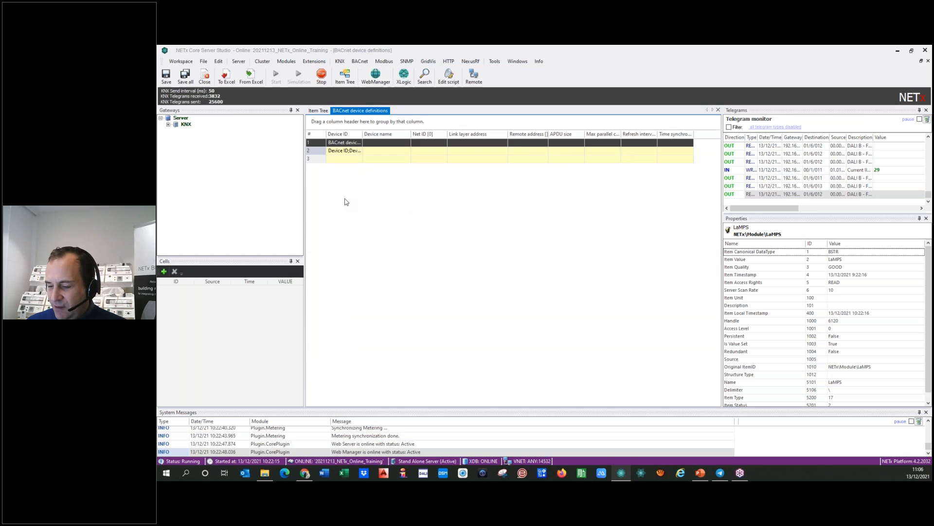
pyautogui.click(347, 159)
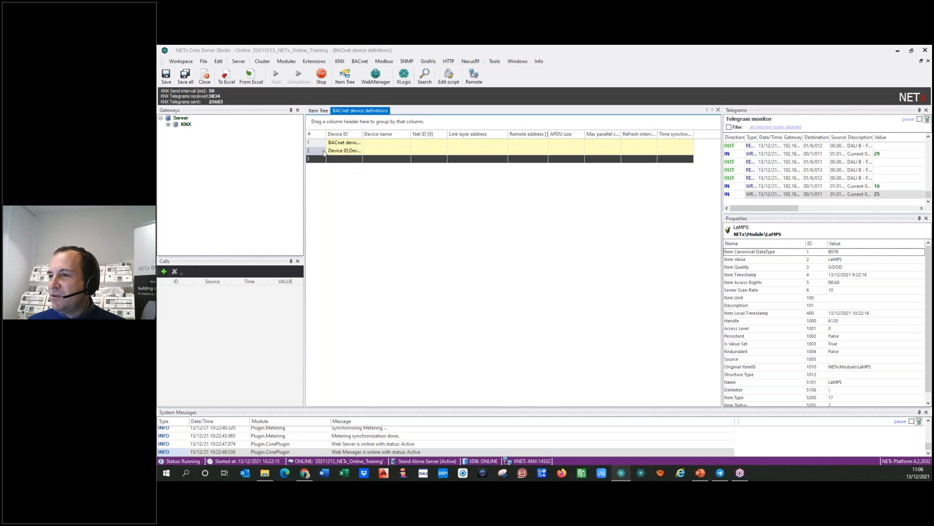
pyautogui.click(333, 143)
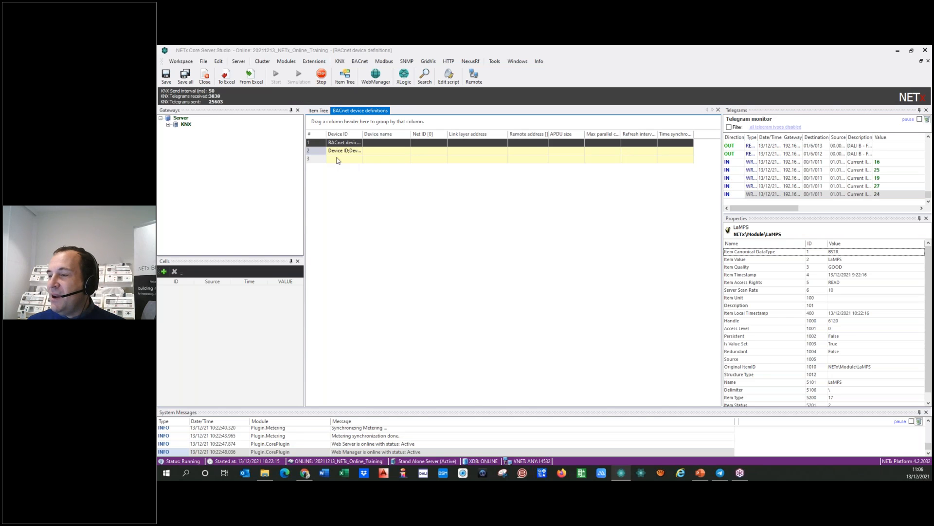
pyautogui.doubleClick(362, 138)
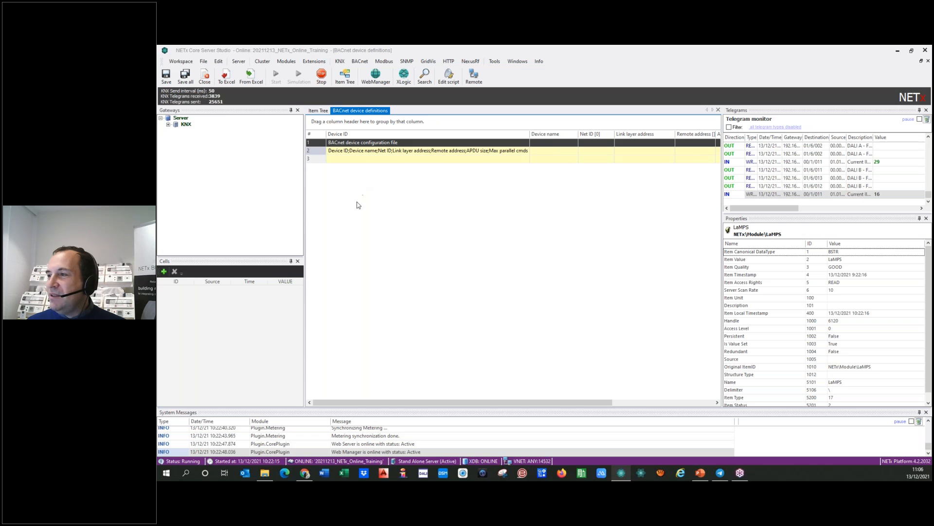
# Step: Open the BACnet Object definitions table and auto-fit its Device ID column
pyautogui.click(360, 62)
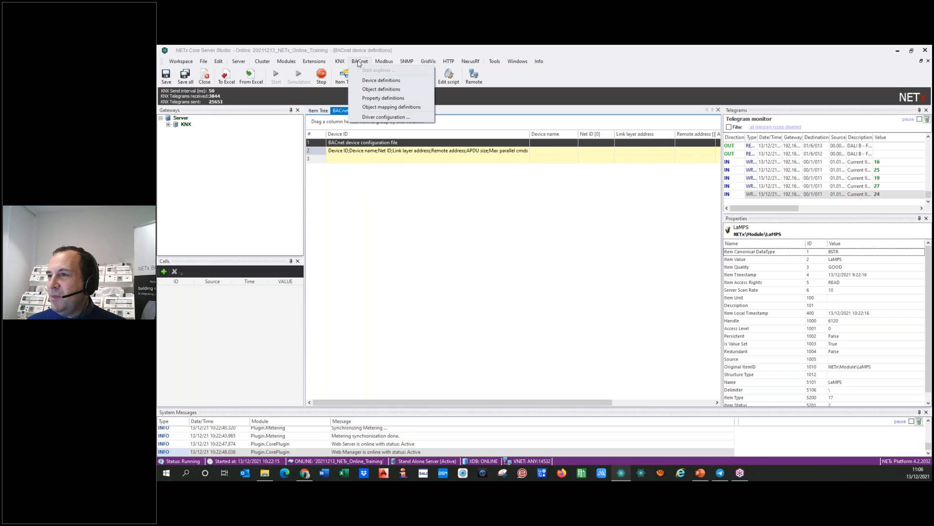
pyautogui.click(361, 89)
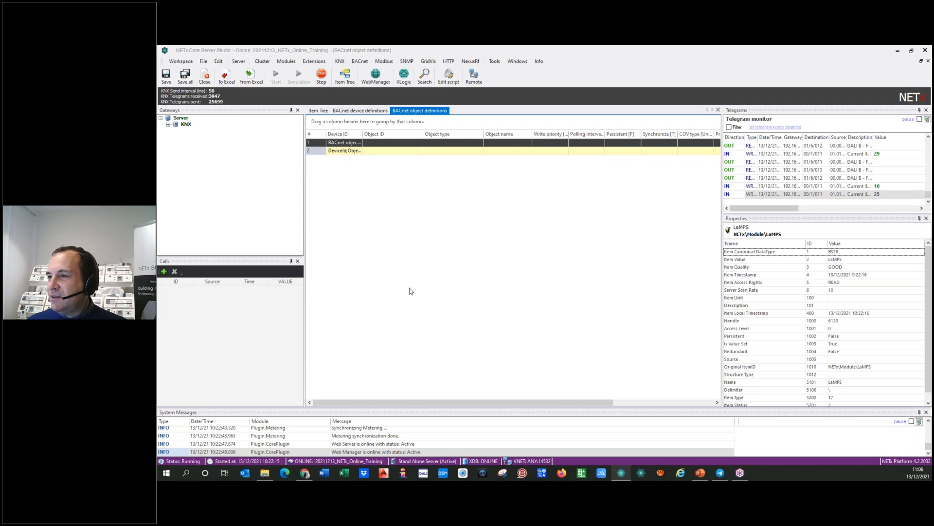
pyautogui.doubleClick(363, 135)
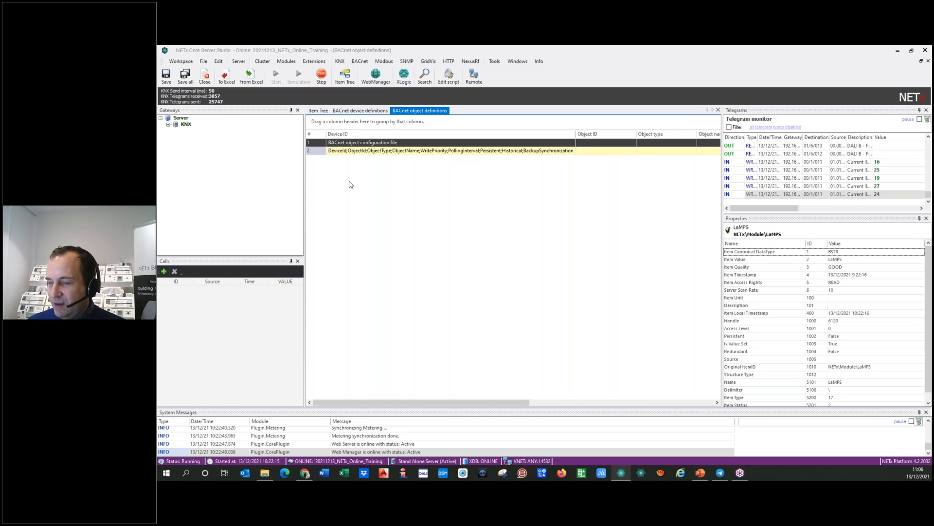
pyautogui.click(360, 110)
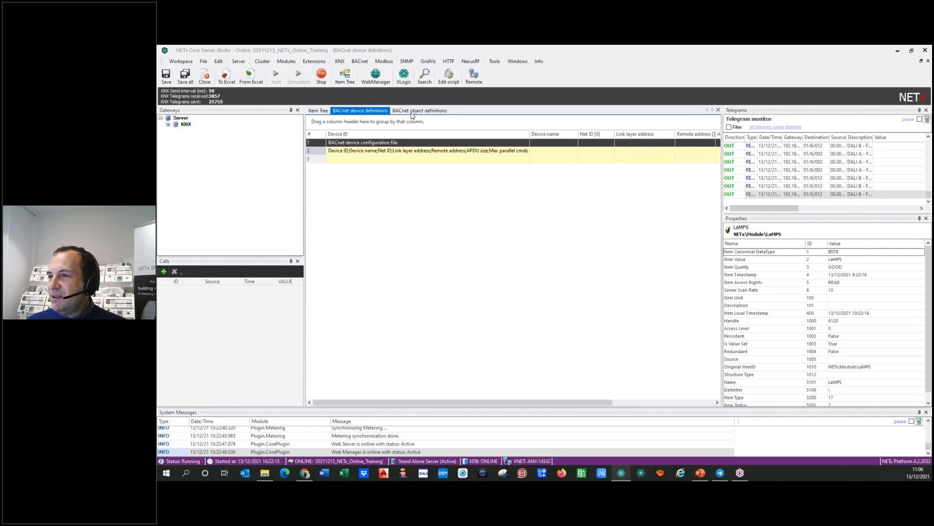
pyautogui.click(414, 113)
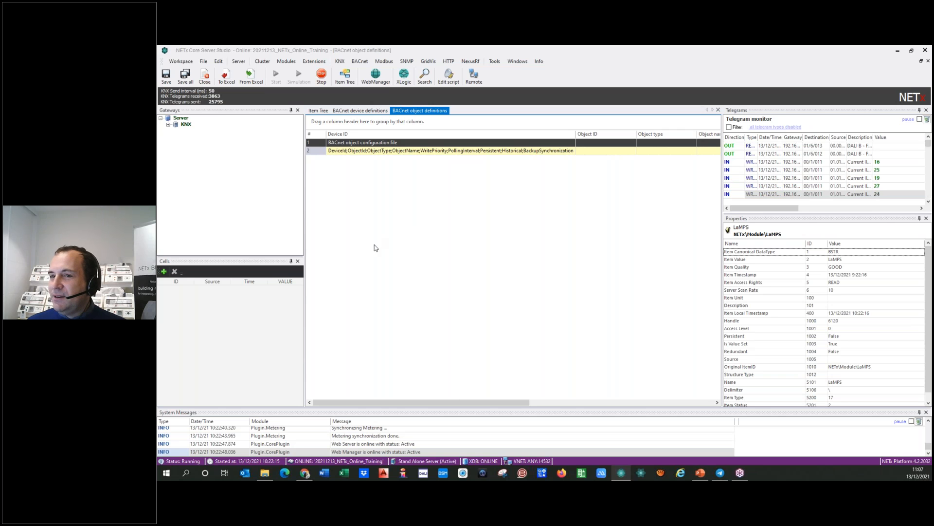
pyautogui.click(361, 61)
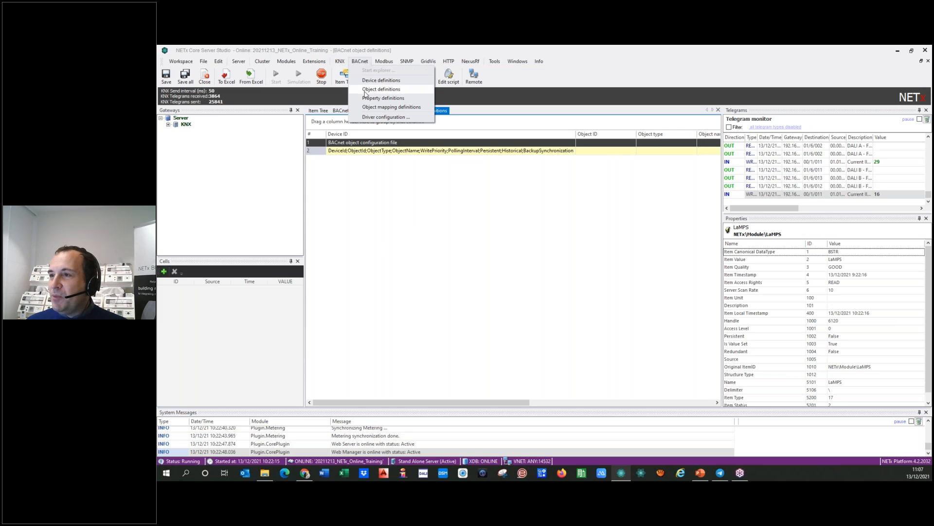
# Step: Open Property definitions, then close every definition window and the device definitions tab
pyautogui.click(386, 98)
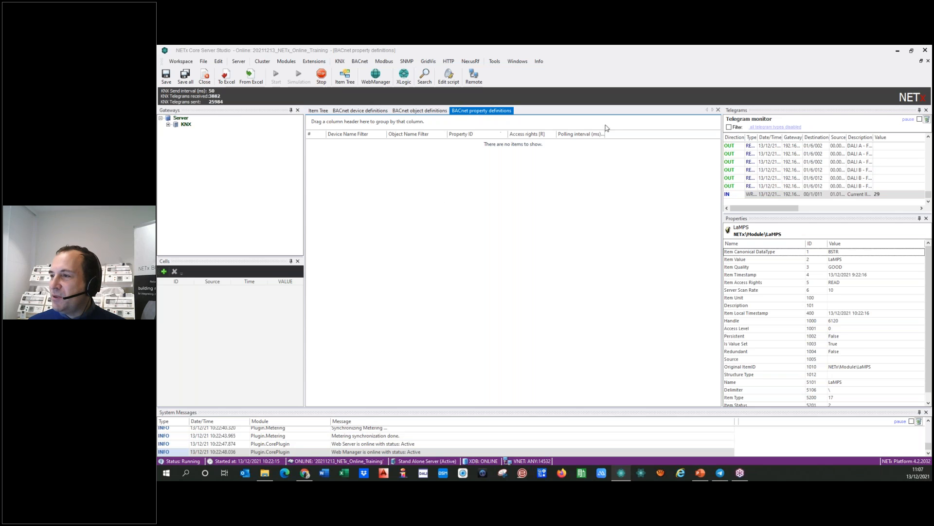
pyautogui.click(718, 111)
pyautogui.click(718, 110)
pyautogui.click(719, 111)
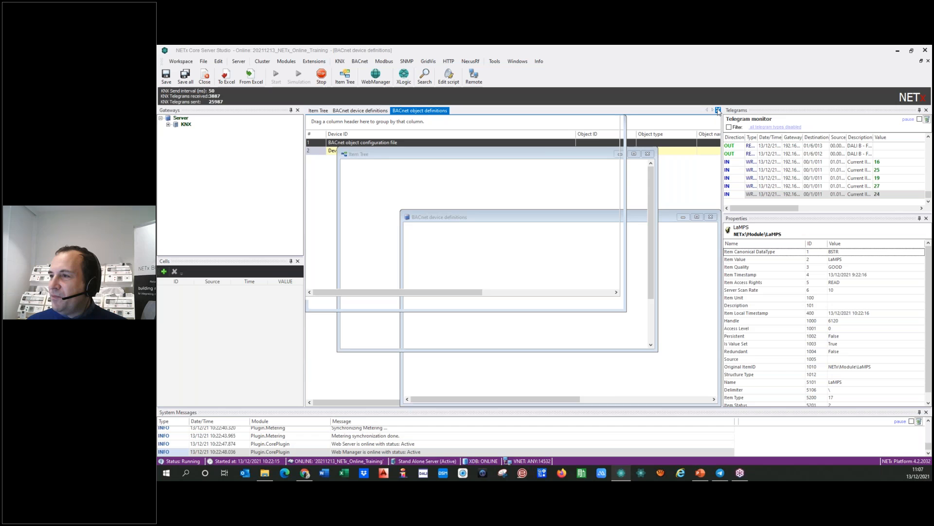
pyautogui.click(719, 111)
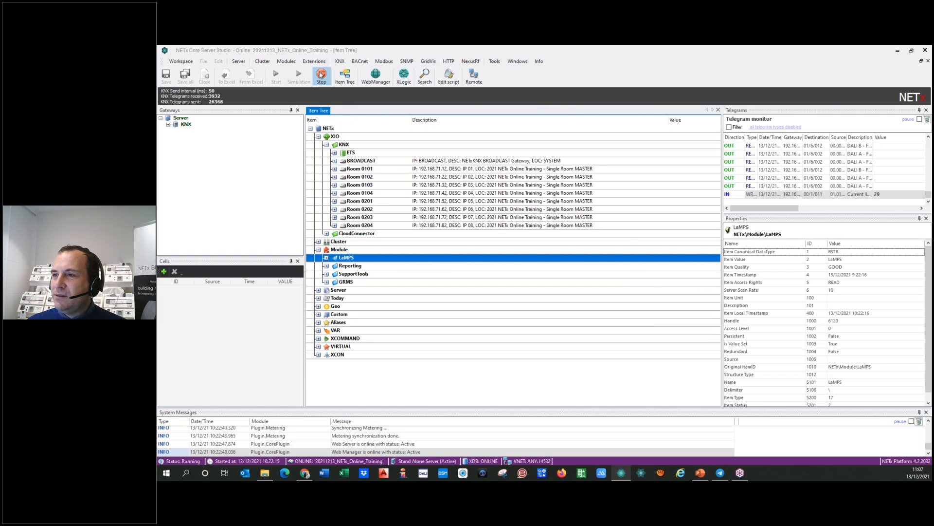
# Step: Stop the core server and confirm the shutdown with Sí
pyautogui.click(321, 75)
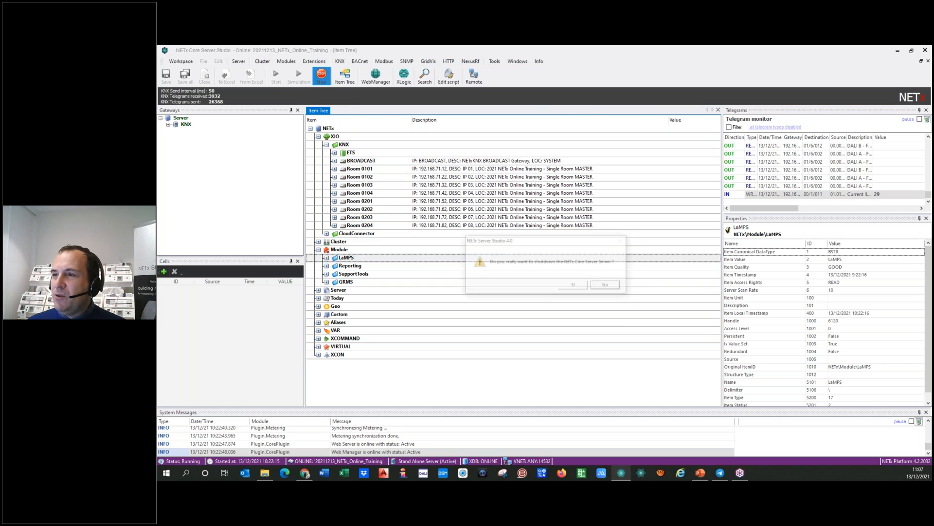
pyautogui.click(566, 287)
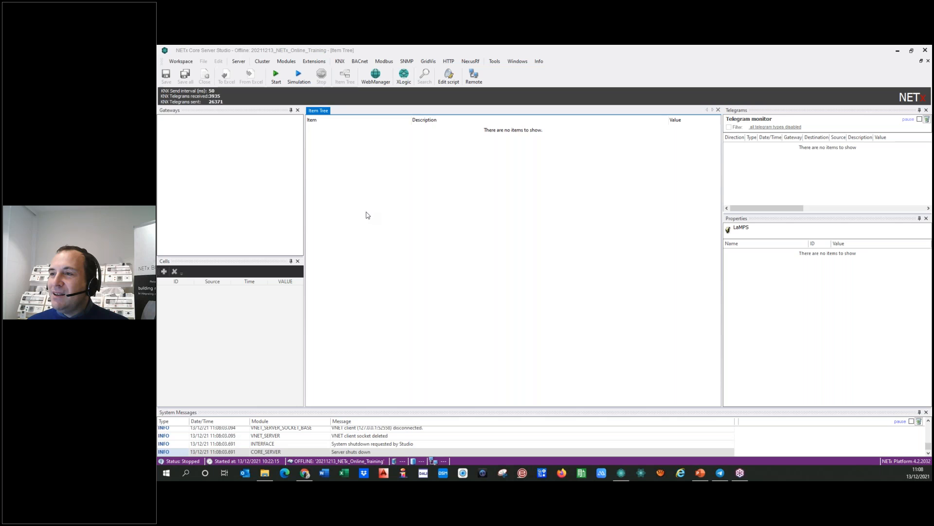
# Step: Choose Start explorer from the BACnet menu
pyautogui.click(359, 62)
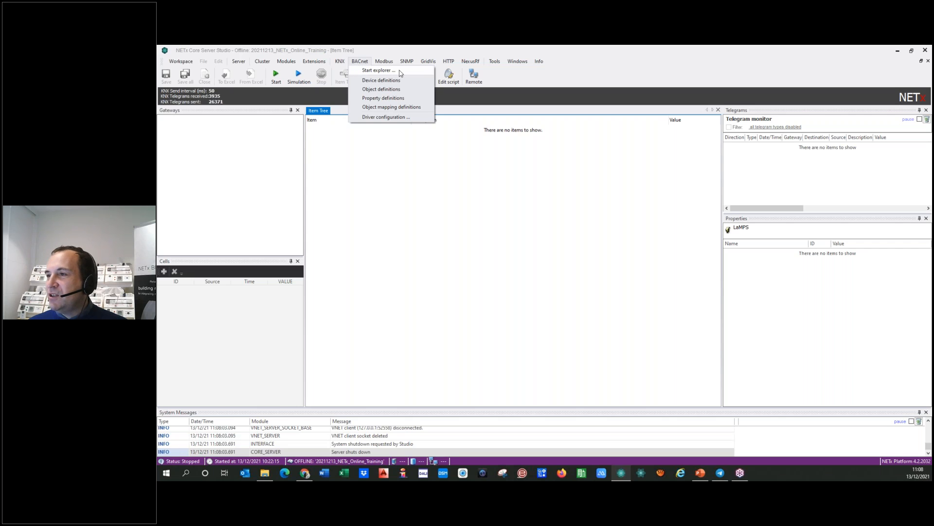
pyautogui.click(359, 73)
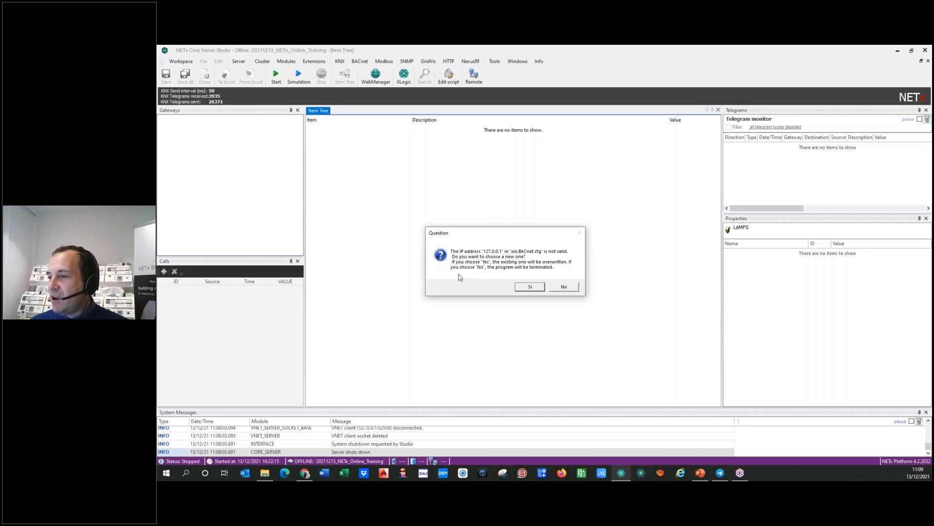
# Step: Agree to pick a new IP and set the explorer to 192.168.71.159
pyautogui.click(524, 287)
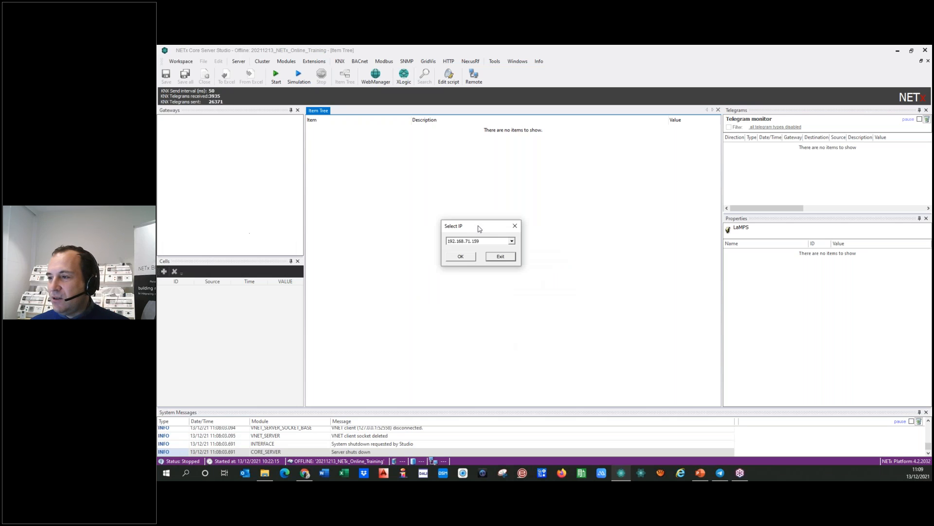
pyautogui.click(512, 242)
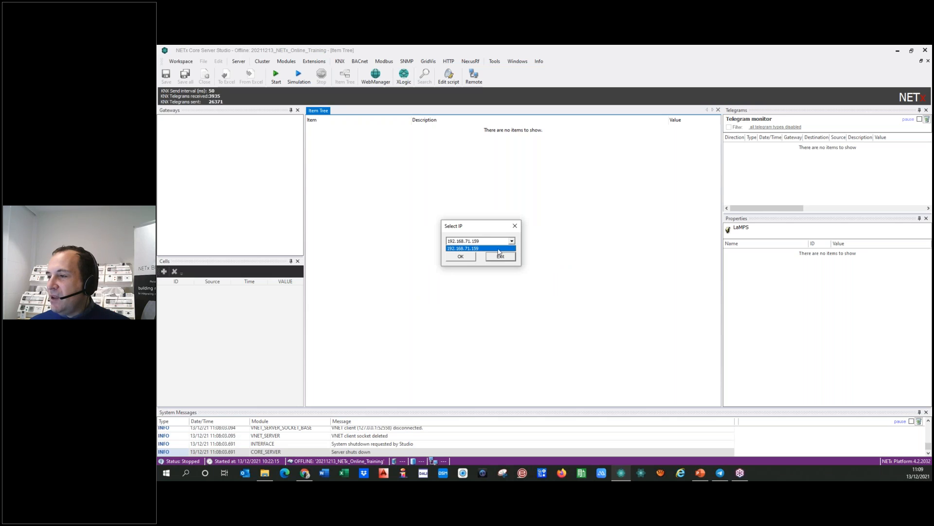
pyautogui.click(447, 268)
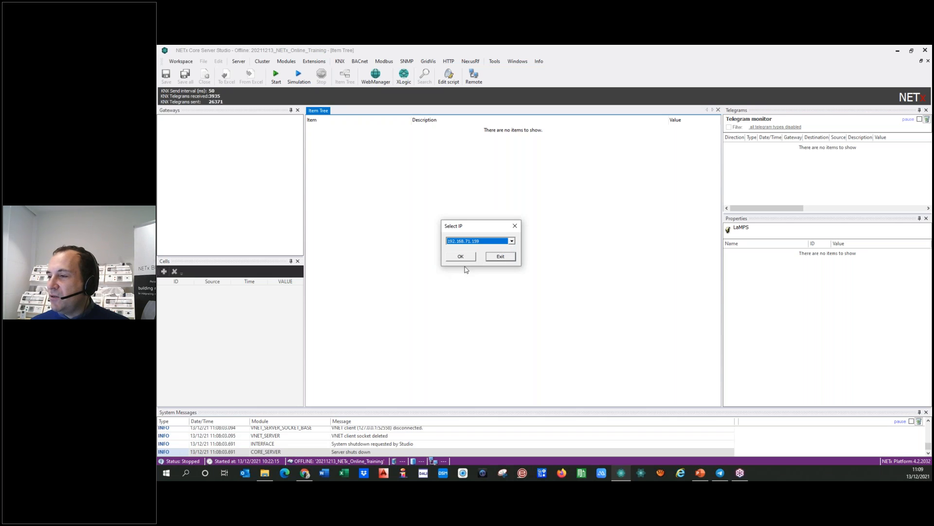
pyautogui.click(469, 258)
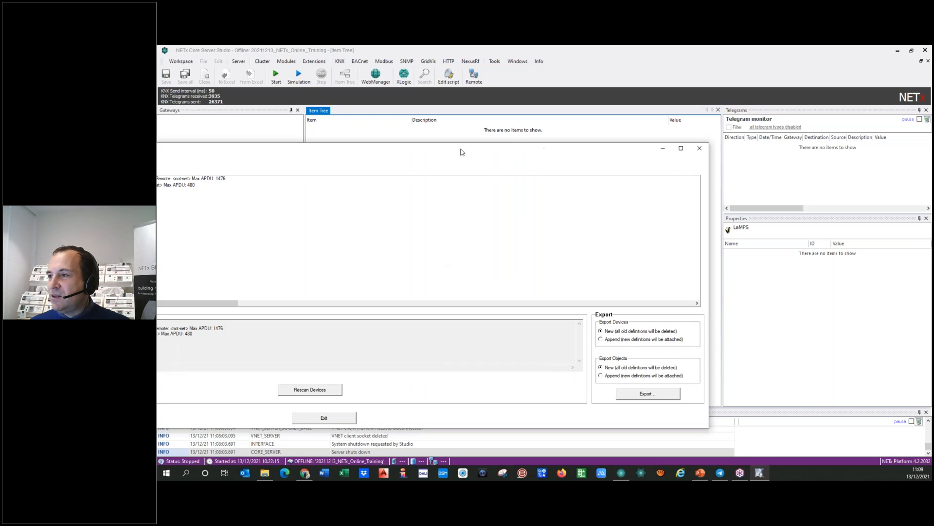
# Step: Bring the explorer window fully on screen and tick DeviceID 281599
pyautogui.moveTo(466, 149); pyautogui.dragTo(737, 133)
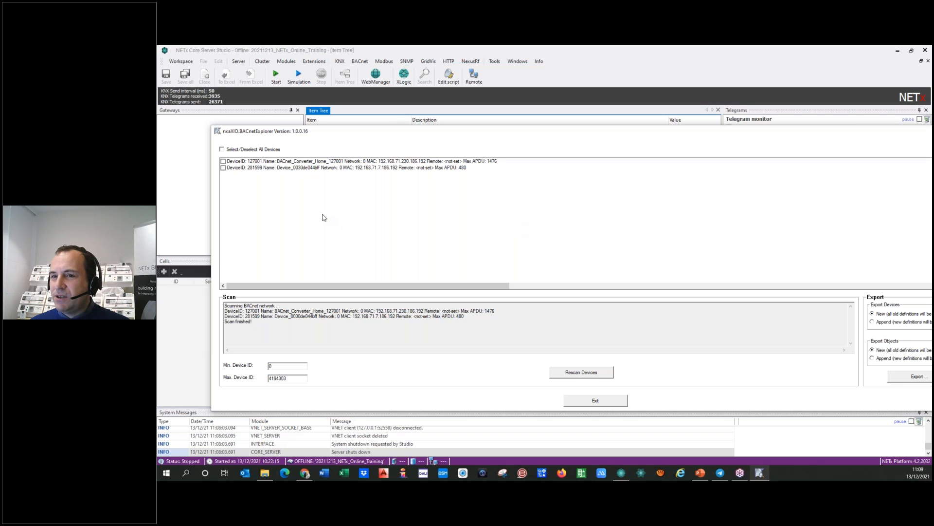
pyautogui.click(223, 168)
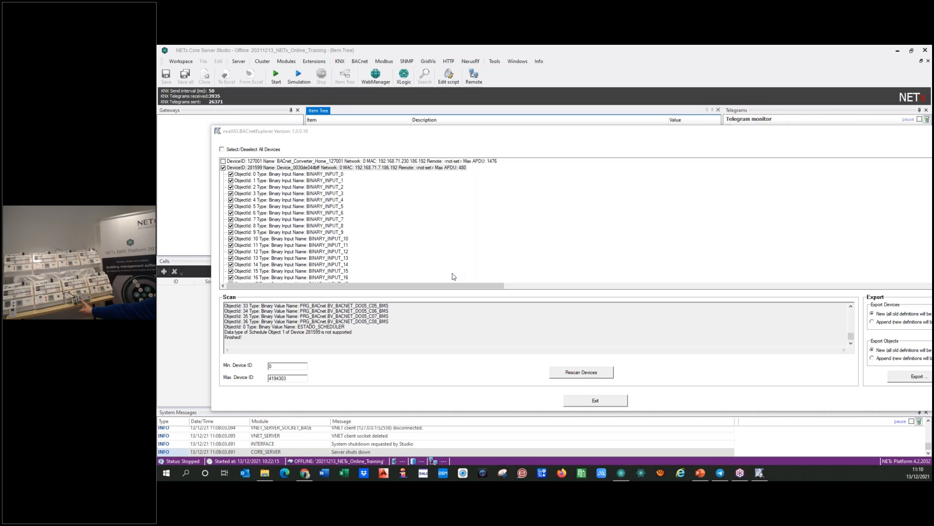
# Step: Uncheck BINARY_OUTPUT_0 and BINARY_OUTPUT_1 of device 281599
pyautogui.scroll(-10, 316, 188)
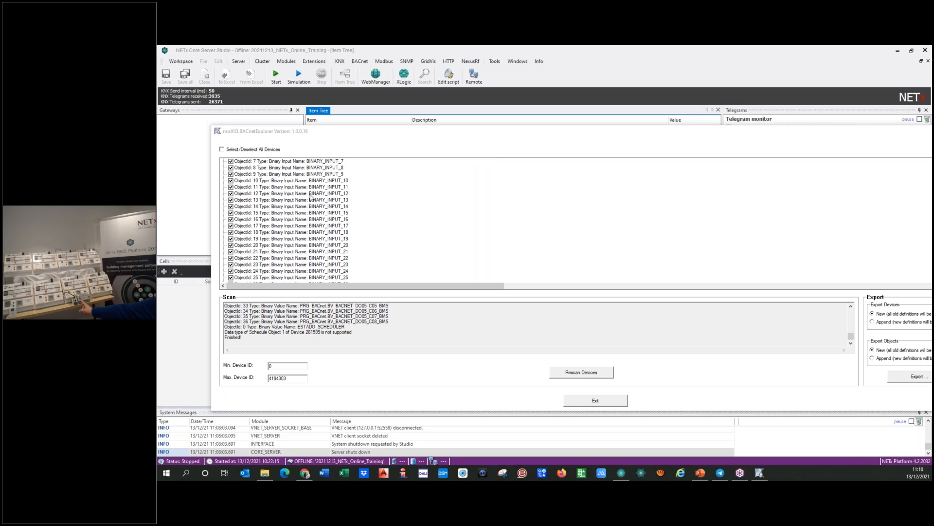
pyautogui.scroll(-6, 308, 203)
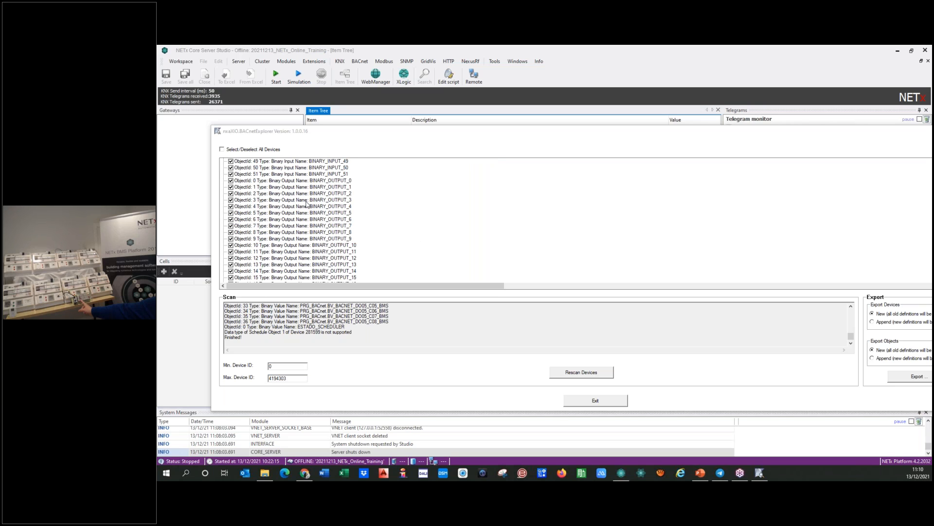
pyautogui.click(230, 180)
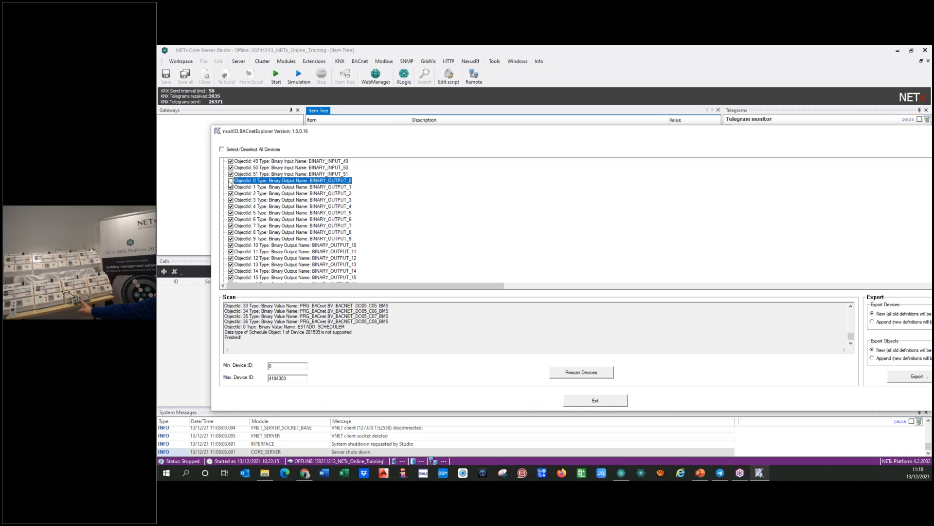
pyautogui.scroll(-11, 308, 203)
pyautogui.scroll(1, 307, 203)
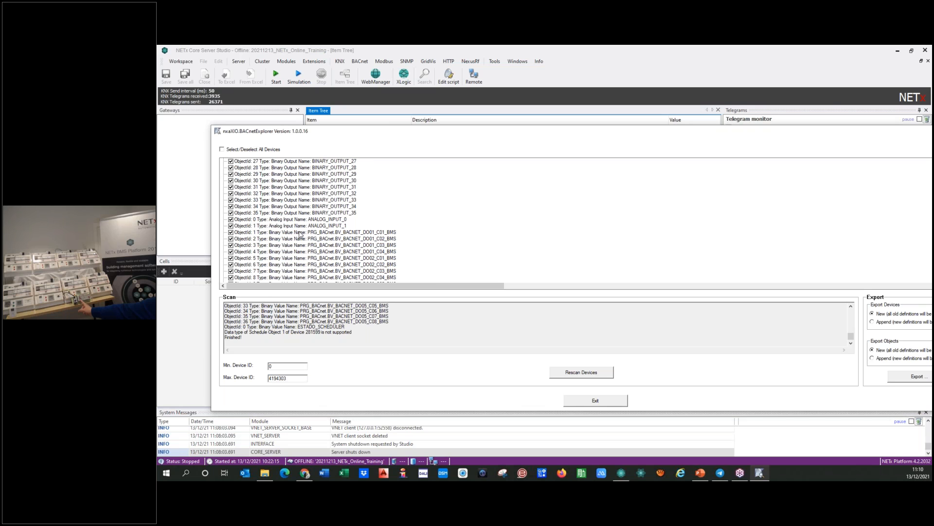
pyautogui.scroll(-2, 311, 244)
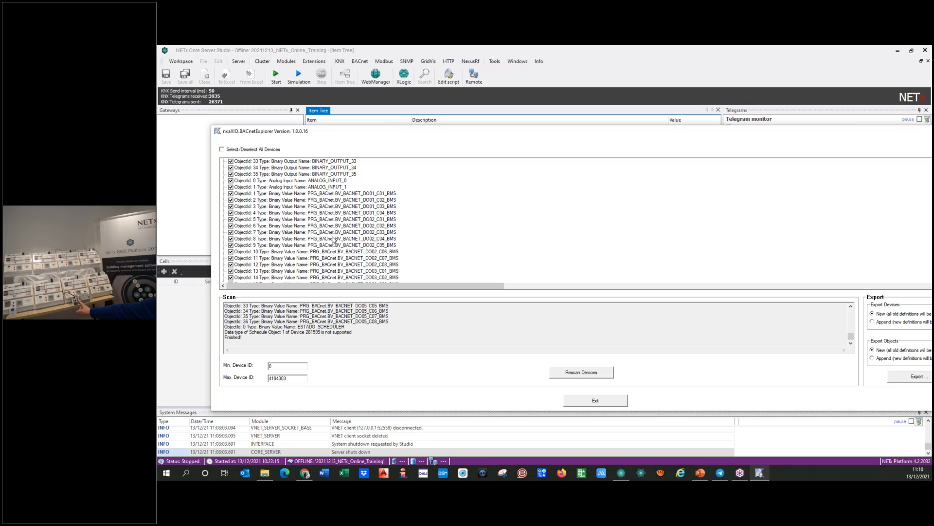
pyautogui.scroll(12, 317, 224)
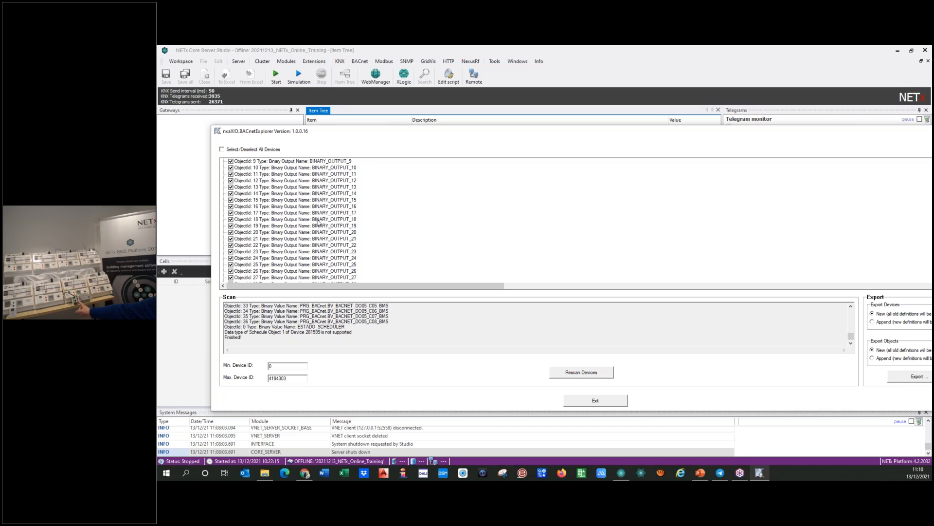
pyautogui.scroll(1, 315, 223)
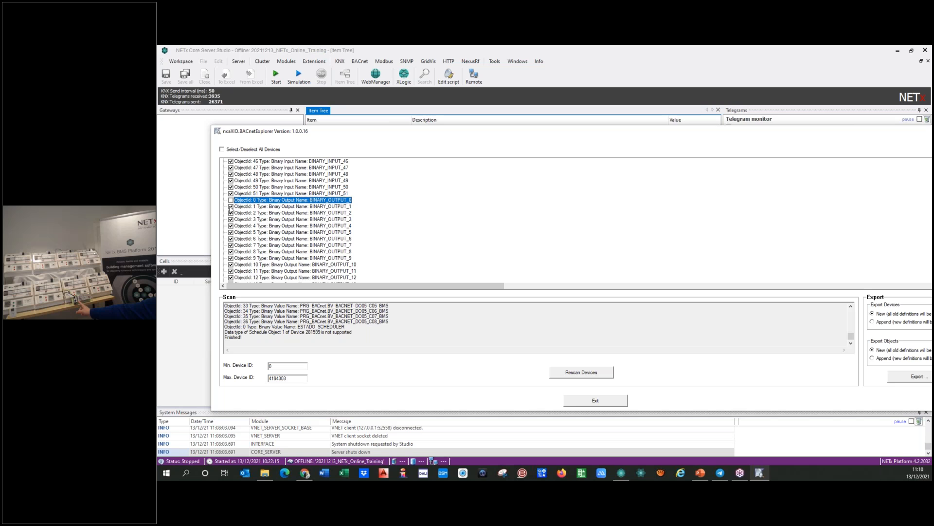
pyautogui.click(231, 206)
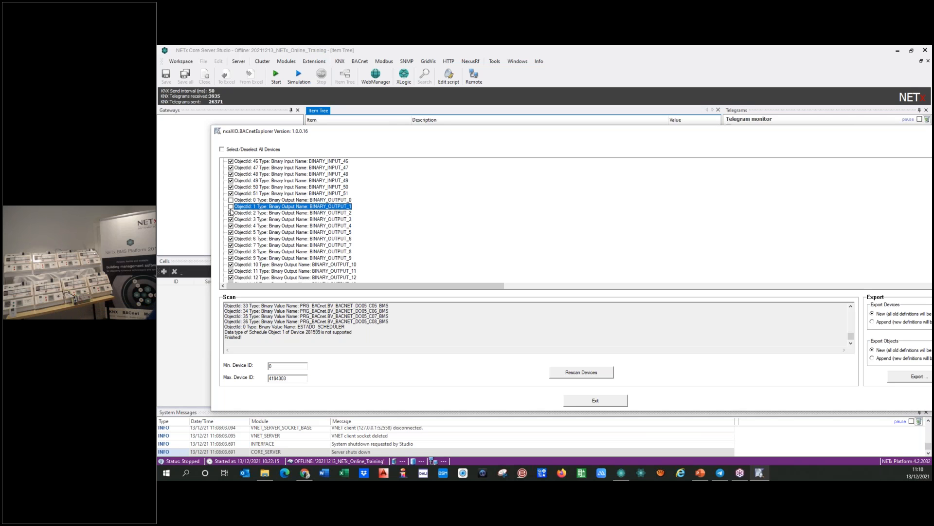
# Step: Uncheck BINARY_OUTPUT_2 and every remaining binary output object in the list
pyautogui.click(231, 212)
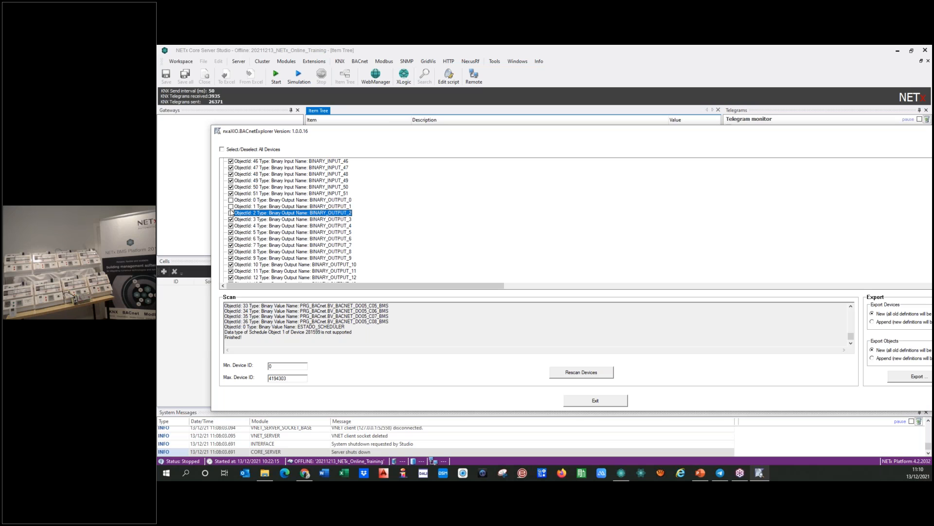
pyautogui.press('Down')
pyautogui.press('space')
pyautogui.press('Down')
pyautogui.press('space')
pyautogui.press('Down')
pyautogui.press('space')
pyautogui.press('Down')
pyautogui.press('space')
pyautogui.press('Down')
pyautogui.press('space')
pyautogui.press('Down')
pyautogui.press('space')
pyautogui.press('Down')
pyautogui.press('space')
pyautogui.press('Down')
pyautogui.press('space')
pyautogui.press('Down')
pyautogui.press('space')
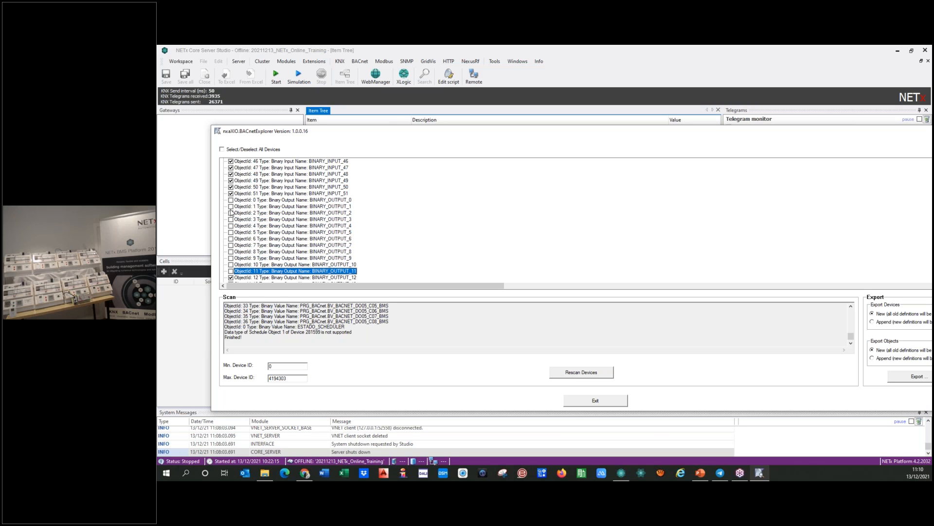
pyautogui.press('Down')
pyautogui.press('space')
pyautogui.press('Down')
pyautogui.press('space')
pyautogui.press('Down')
pyautogui.press('space')
pyautogui.press('Down')
pyautogui.press('space')
pyautogui.press('Down')
pyautogui.press('space')
pyautogui.press('Down')
pyautogui.press('space')
pyautogui.press('Down')
pyautogui.press('space')
pyautogui.press('Down')
pyautogui.press('space')
pyautogui.press('Down')
pyautogui.press('space')
pyautogui.press('Down')
pyautogui.press('space')
pyautogui.press('Down')
pyautogui.press('space')
pyautogui.press('Down')
pyautogui.press('space')
pyautogui.press('Down')
pyautogui.press('space')
pyautogui.press('Down')
pyautogui.press('space')
pyautogui.press('Down')
pyautogui.press('space')
pyautogui.press('Down')
pyautogui.press('space')
pyautogui.press('Down')
pyautogui.press('space')
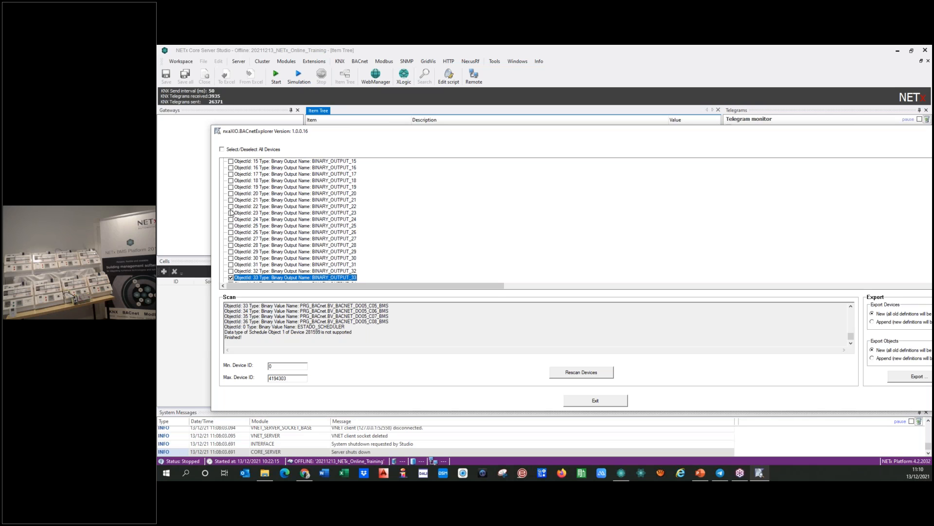
pyautogui.press('Down')
pyautogui.press('space')
pyautogui.press('Down')
pyautogui.press('space')
pyautogui.press('Down')
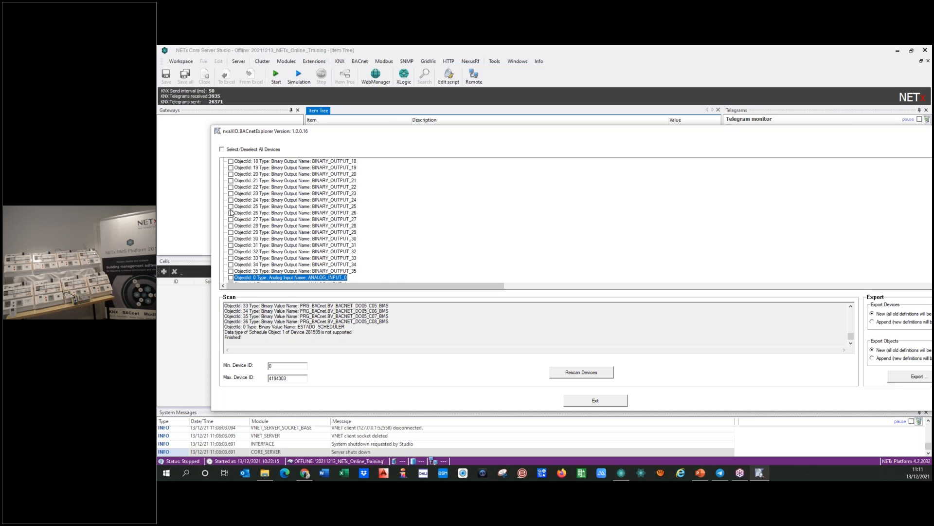
pyautogui.press('Down')
pyautogui.press('Down')
pyautogui.press('Down')
pyautogui.press('Down')
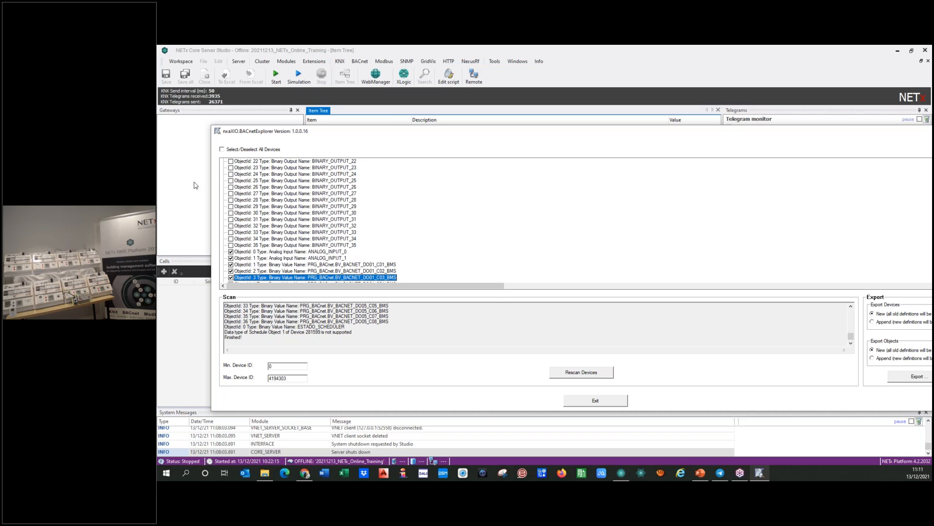
pyautogui.scroll(1, 371, 263)
pyautogui.scroll(15, 373, 266)
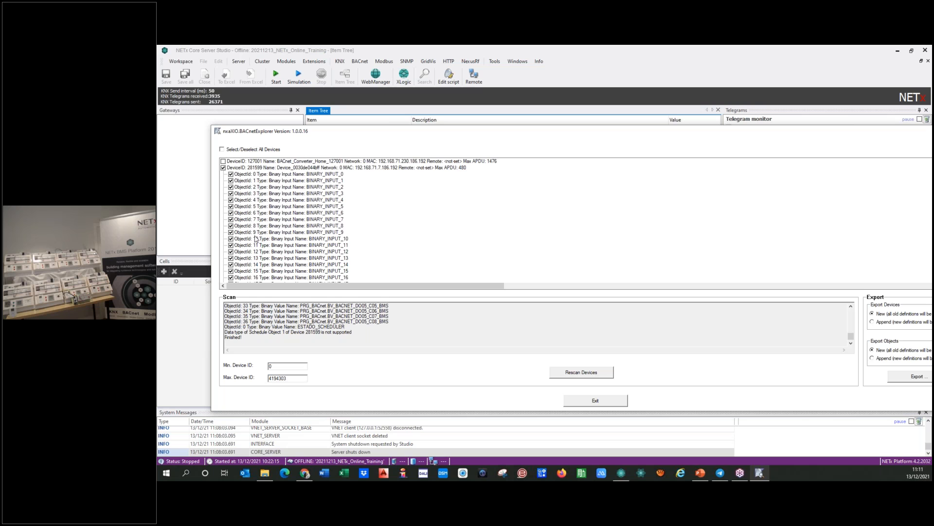
pyautogui.scroll(-11, 290, 217)
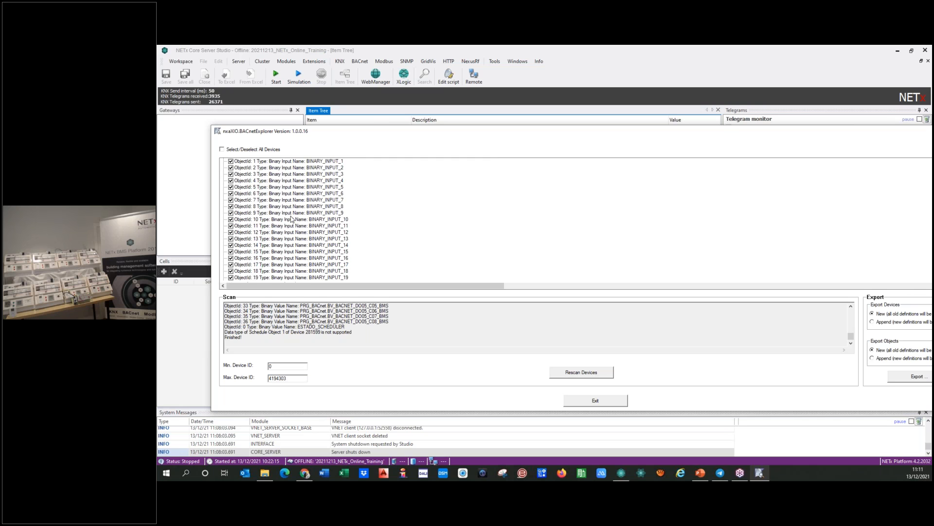
pyautogui.scroll(-20, 288, 219)
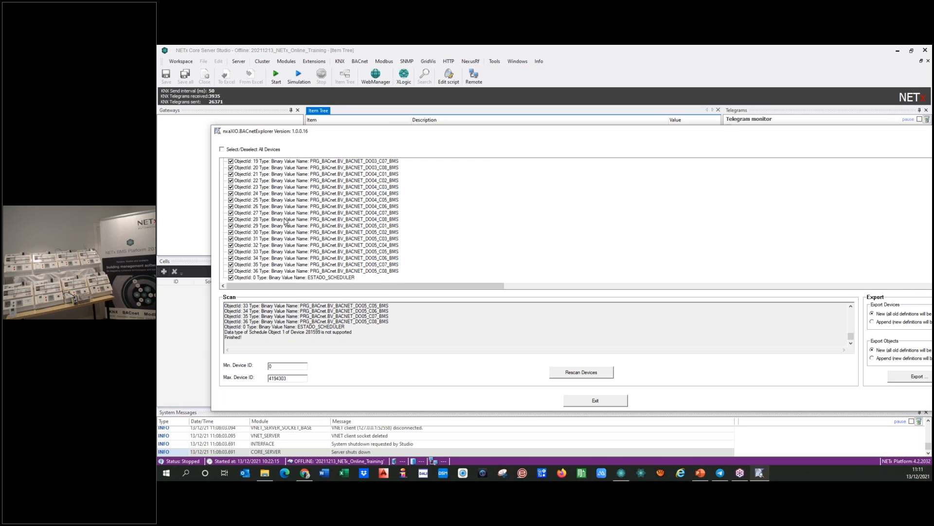
pyautogui.scroll(20, 285, 223)
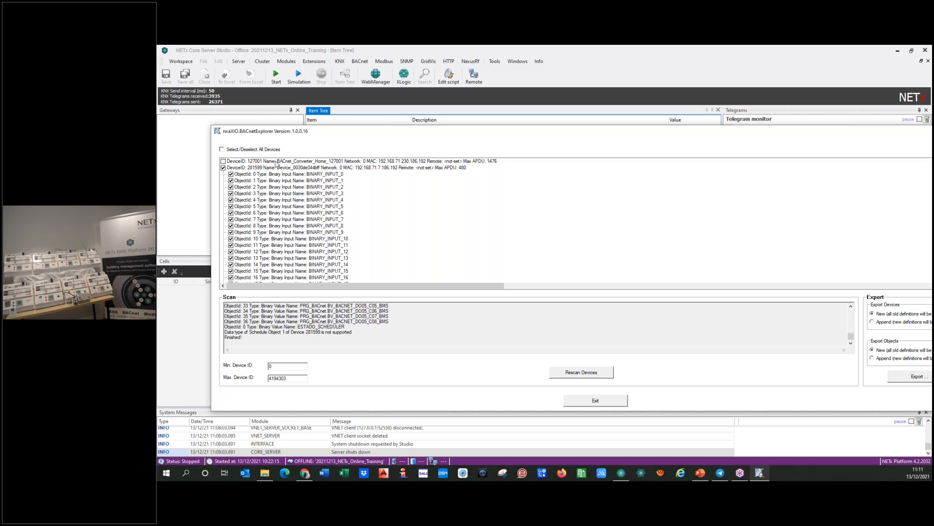
# Step: Tick DeviceID 127001 so its analog value objects, like room temperatures, are selected
pyautogui.click(223, 161)
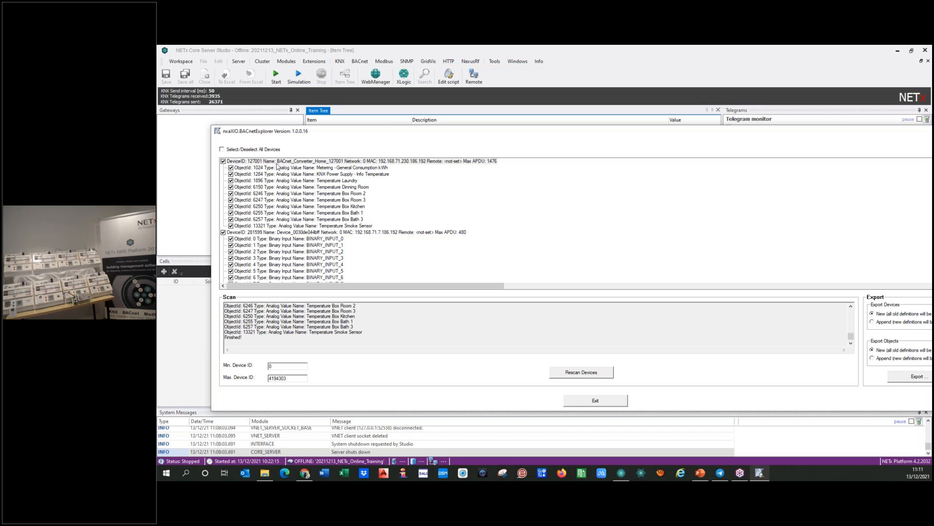
pyautogui.scroll(-2, 307, 237)
pyautogui.scroll(2, 307, 237)
pyautogui.scroll(-3, 319, 239)
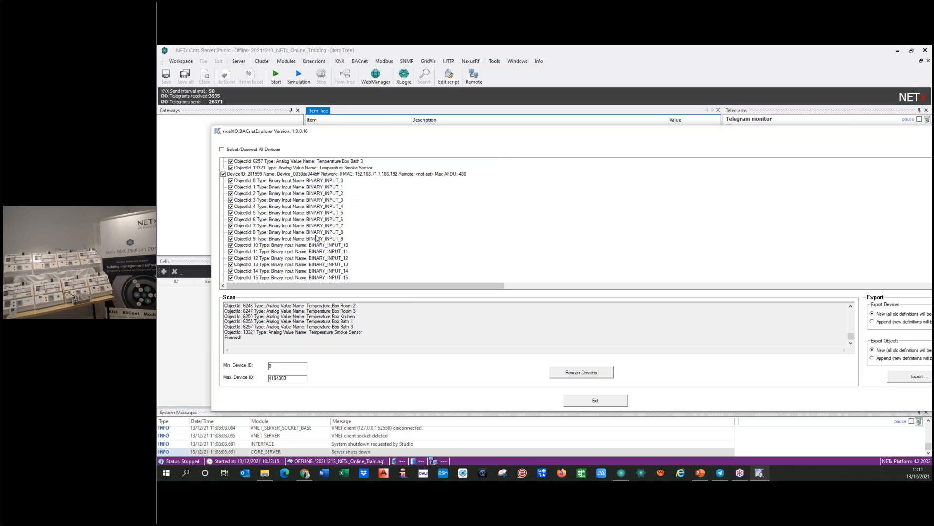
pyautogui.scroll(4, 299, 222)
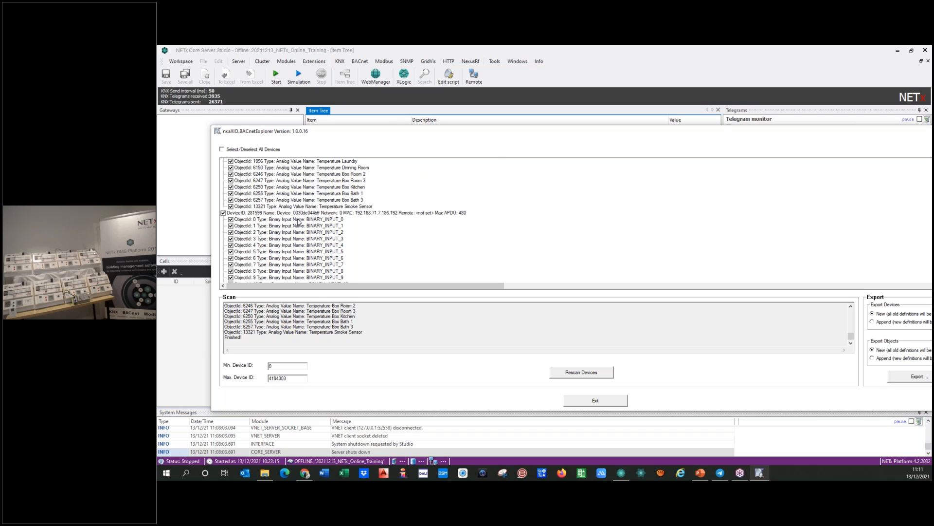
pyautogui.scroll(-6, 298, 222)
pyautogui.scroll(5, 299, 223)
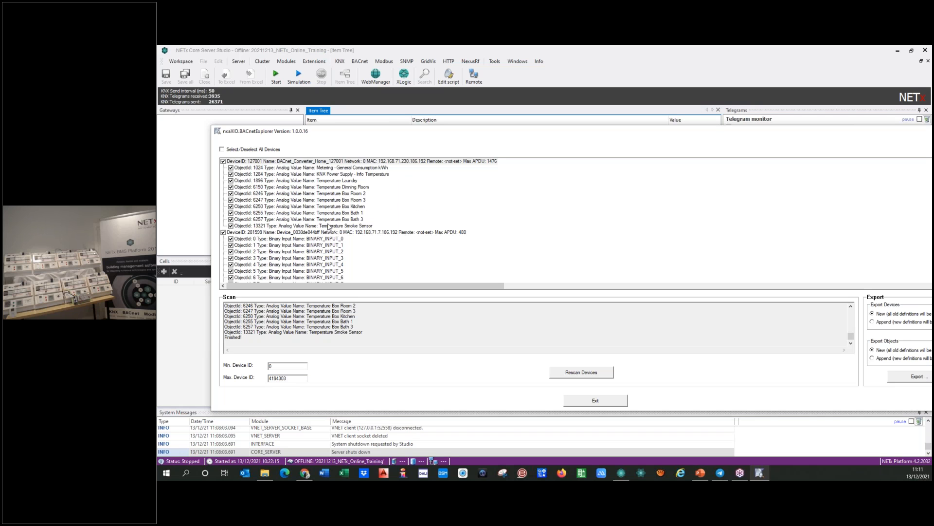
pyautogui.moveTo(698, 133); pyautogui.dragTo(651, 132)
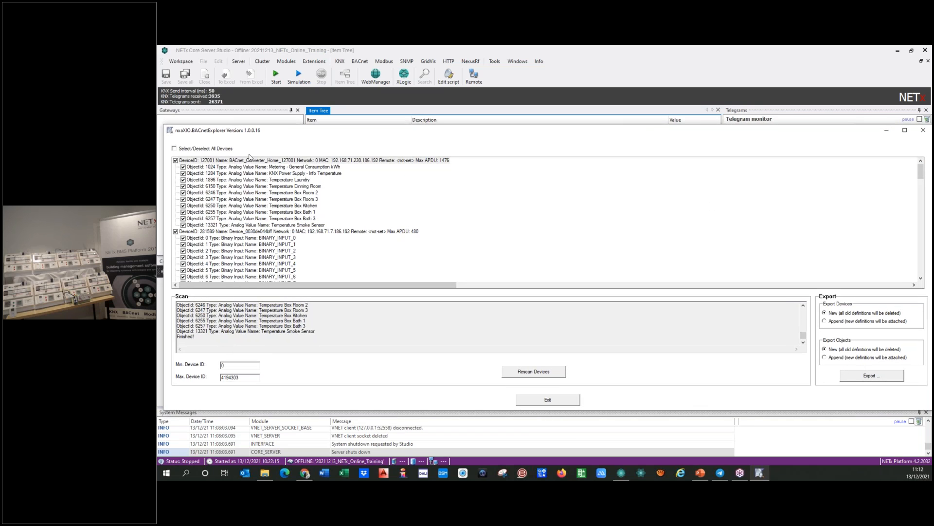
# Step: Export device and object definitions, overwriting both existing files, then exit the explorer
pyautogui.click(852, 378)
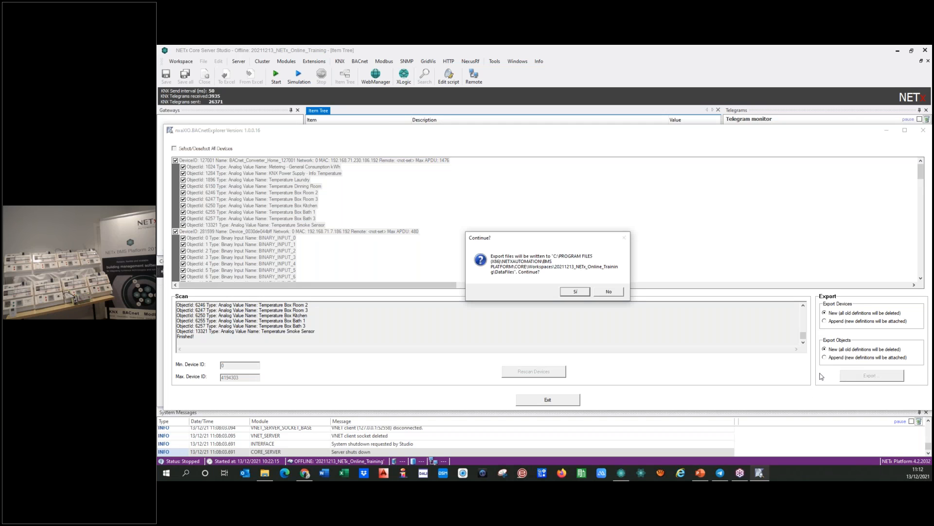
pyautogui.click(569, 292)
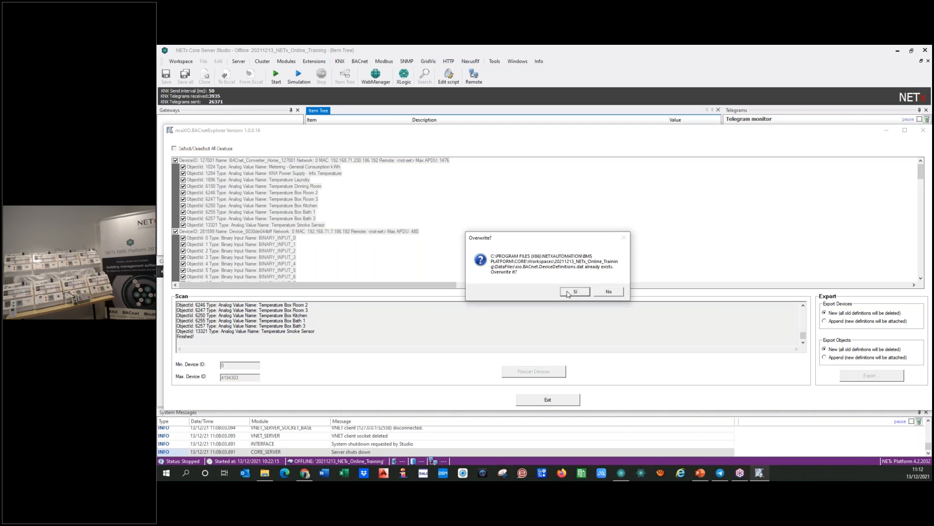
pyautogui.click(569, 293)
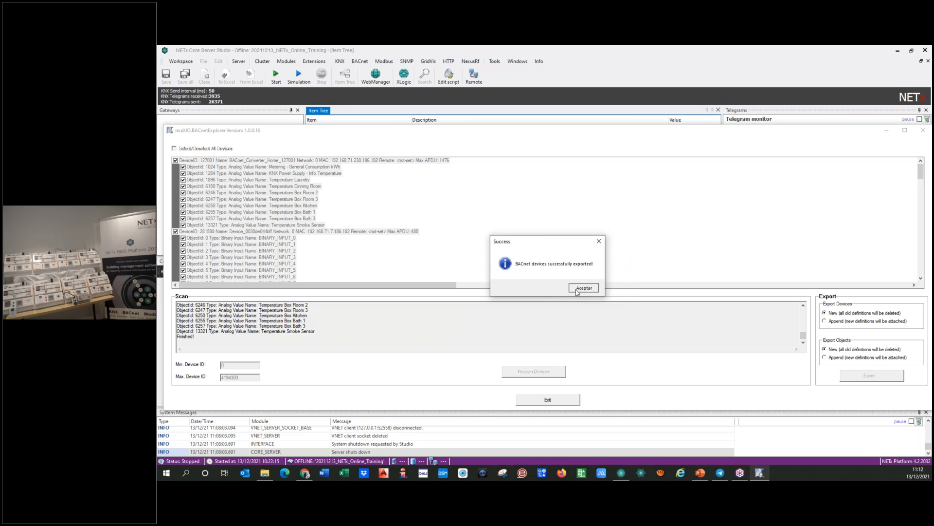
pyautogui.click(577, 291)
pyautogui.click(573, 293)
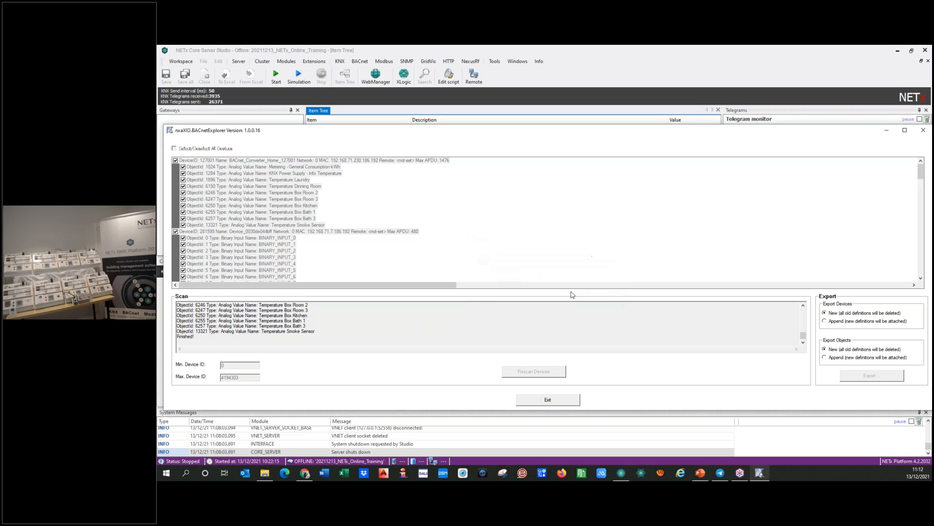
pyautogui.click(575, 289)
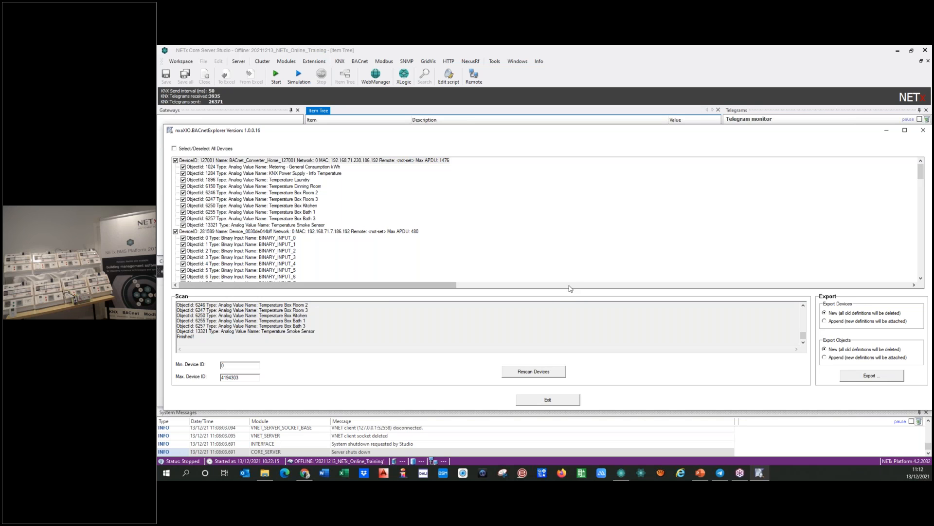
pyautogui.click(530, 402)
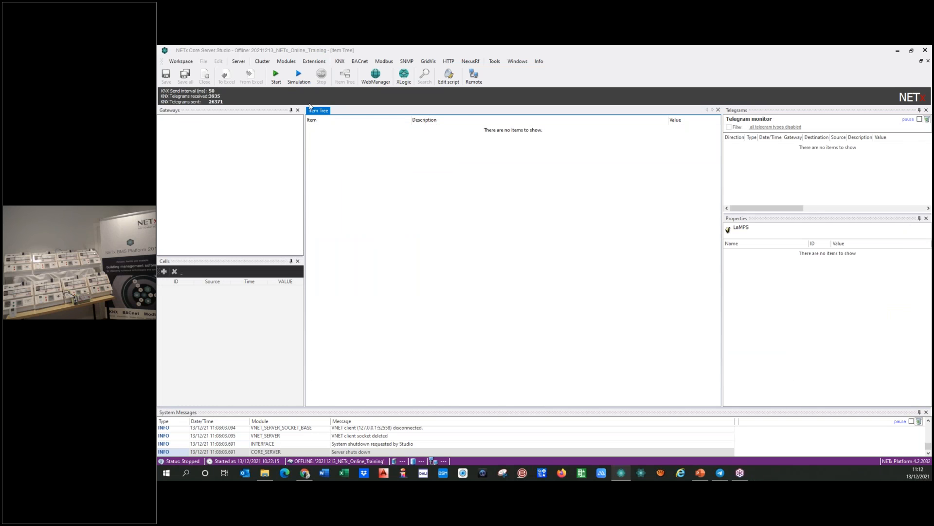
# Step: Start the core server so it runs and loads the Item Tree
pyautogui.click(276, 76)
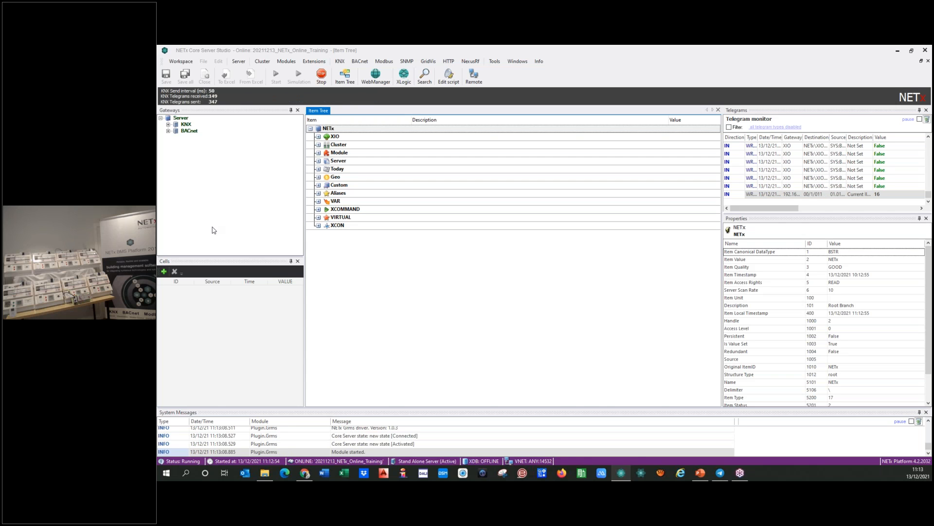
# Step: Expand the XIO > BACnet branch down to the BACnet_Converter_Home_127001 device's items
pyautogui.click(168, 125)
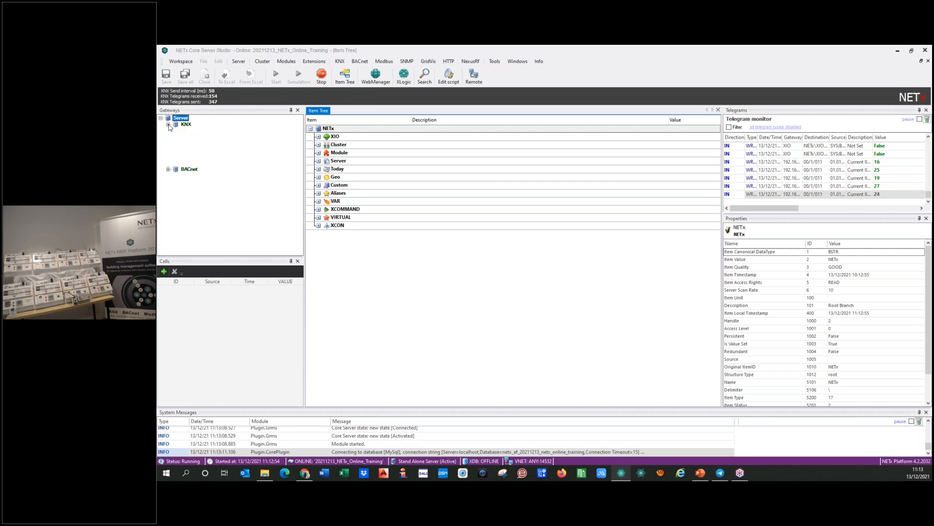
pyautogui.click(168, 189)
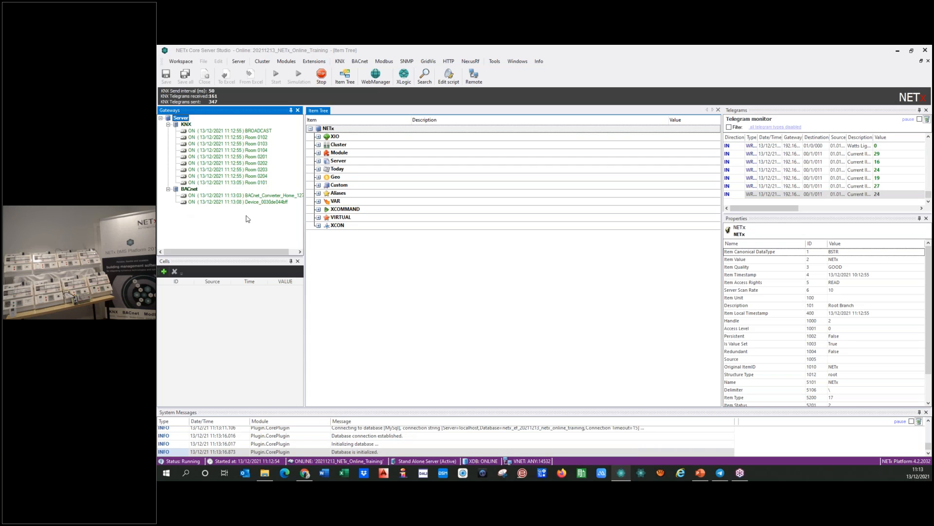
pyautogui.click(318, 137)
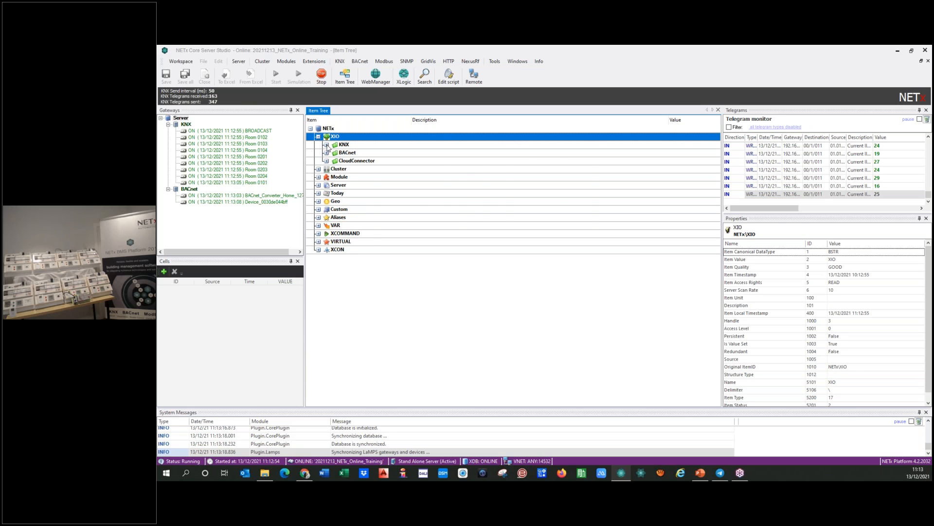
pyautogui.click(327, 145)
pyautogui.click(327, 145)
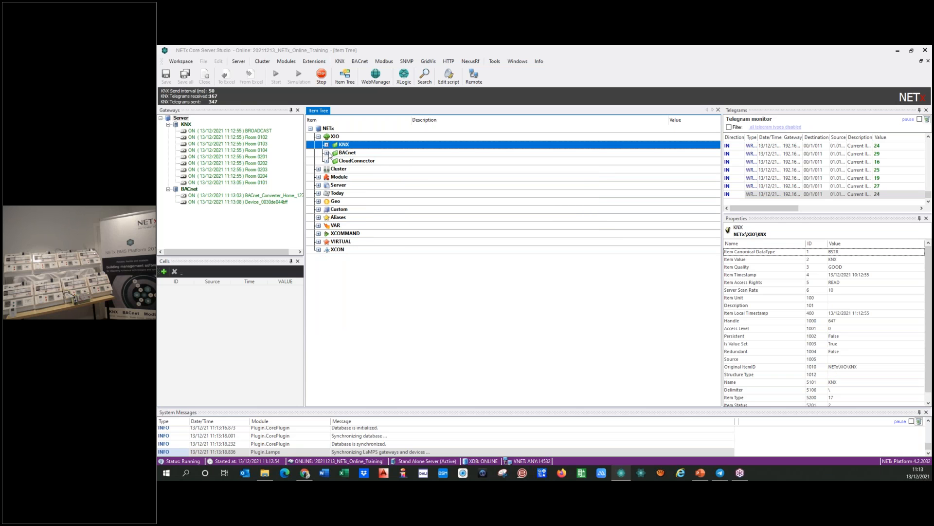
pyautogui.click(326, 153)
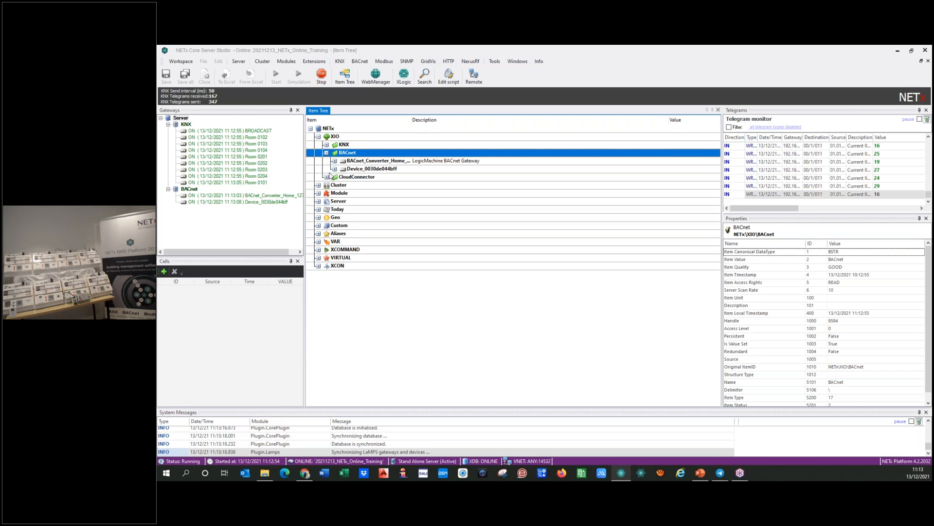
pyautogui.click(335, 160)
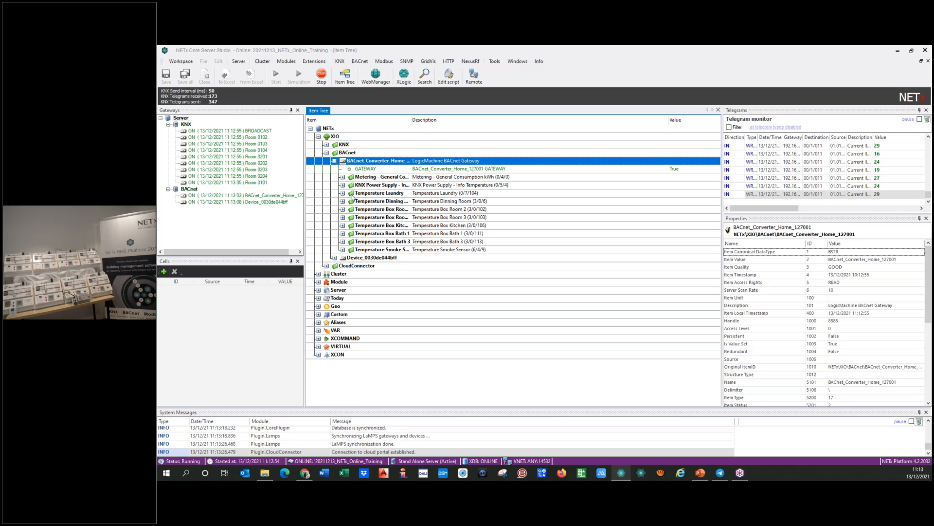
# Step: Expand the converter's Temperature, metering and KNX Power Supply items and inspect their values
pyautogui.doubleClick(344, 194)
pyautogui.click(614, 202)
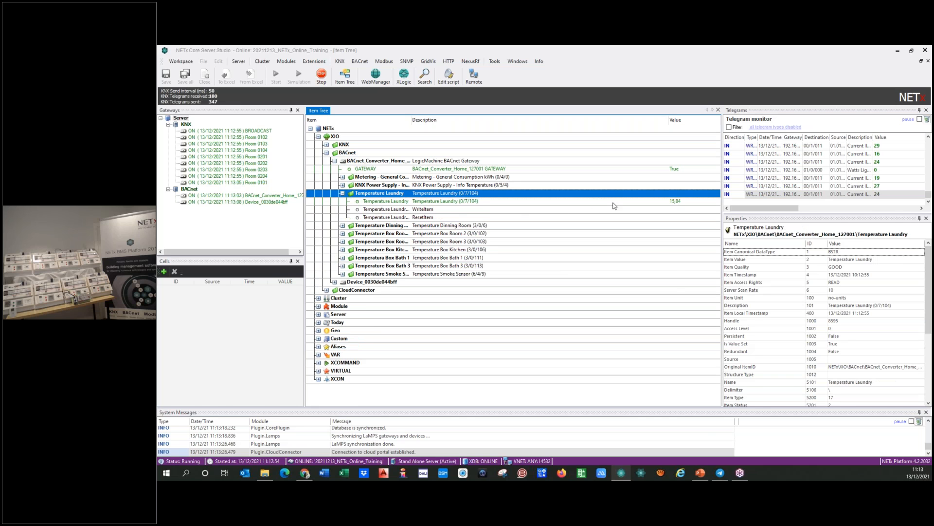
pyautogui.doubleClick(343, 226)
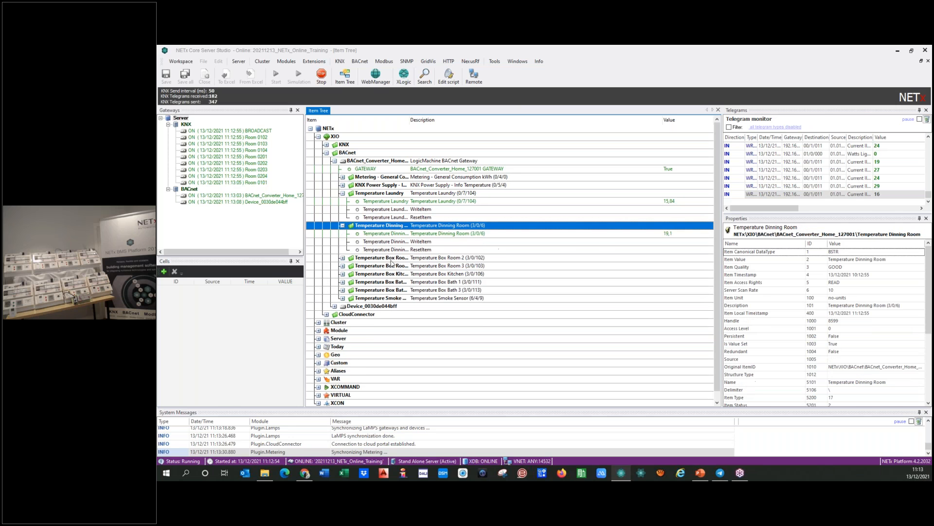
pyautogui.doubleClick(345, 259)
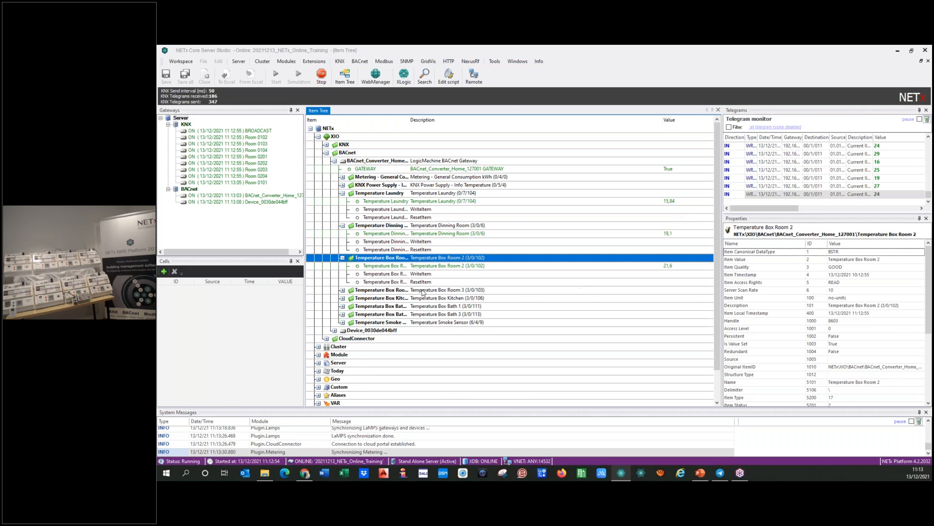
pyautogui.doubleClick(343, 178)
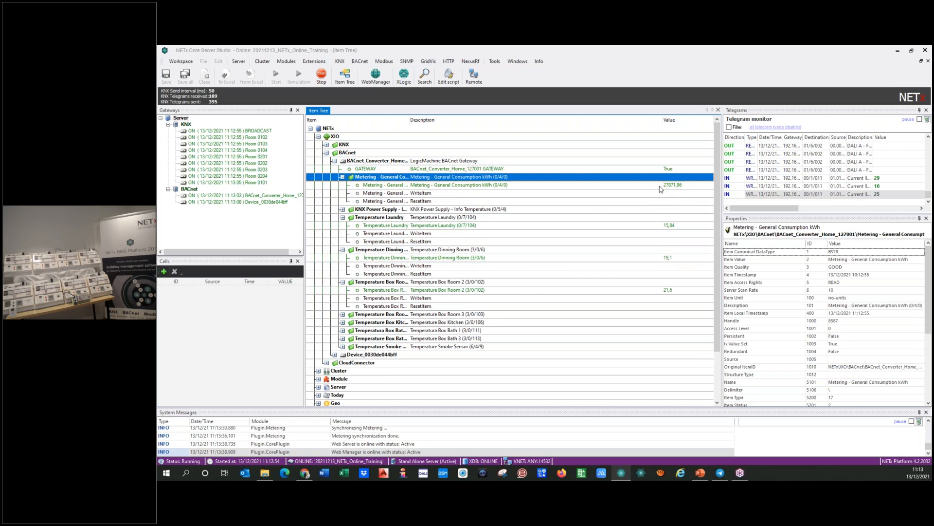
pyautogui.click(659, 185)
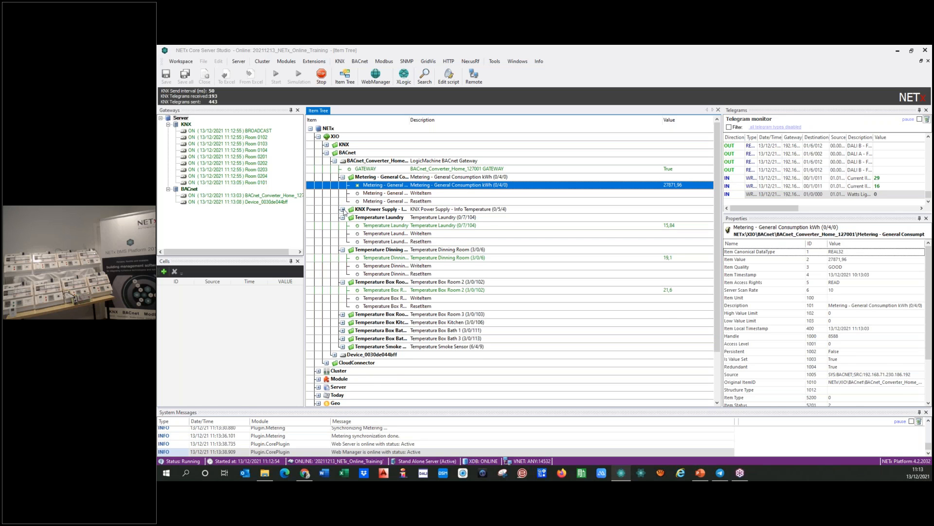
pyautogui.click(342, 209)
pyautogui.click(667, 185)
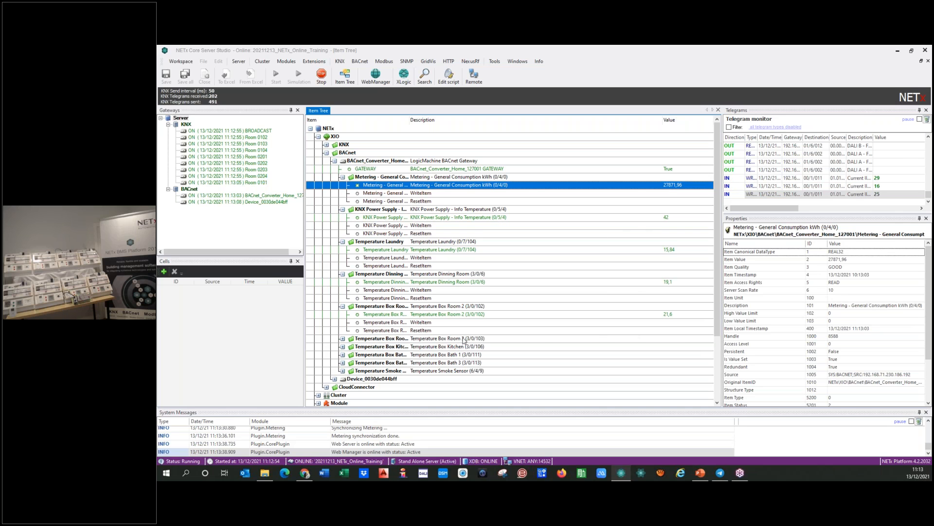
# Step: Collapse the Metering, KNX Power Supply and three Temperature groups, then the converter gateway
pyautogui.click(343, 177)
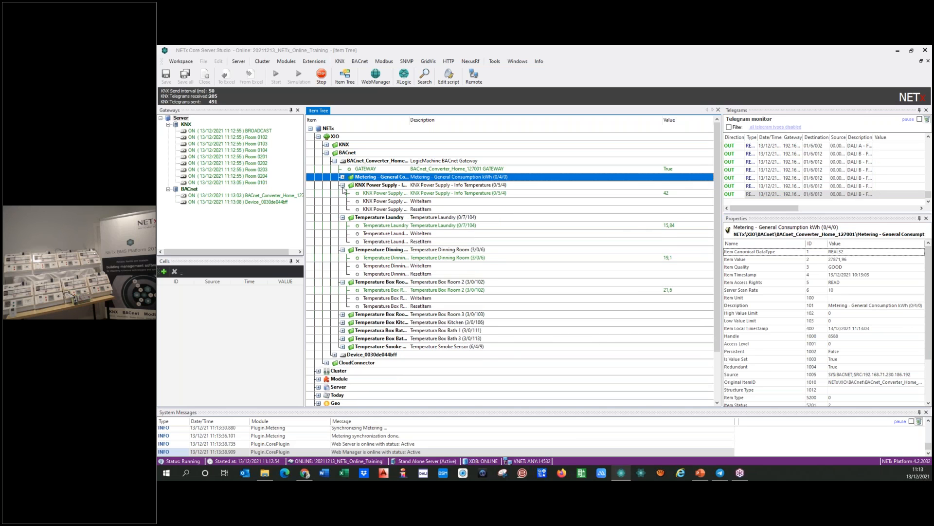
pyautogui.click(343, 185)
pyautogui.click(342, 193)
pyautogui.click(343, 201)
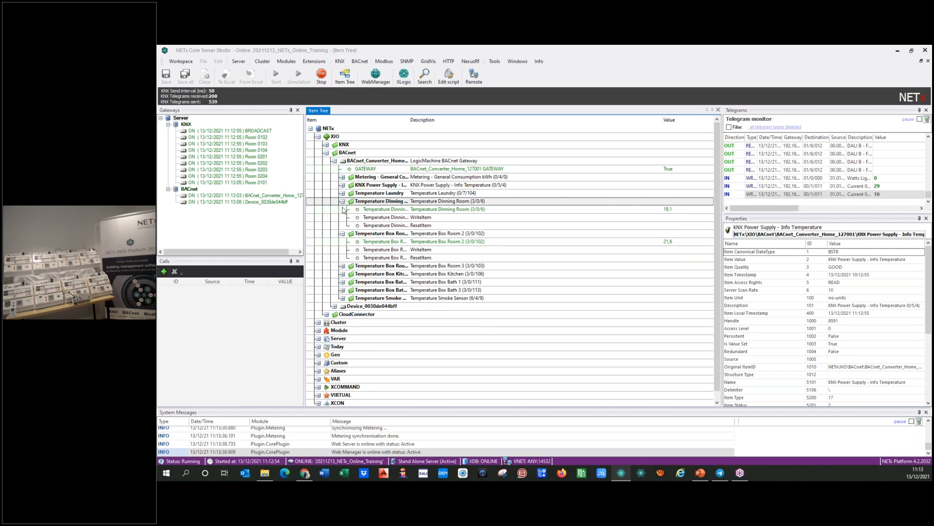
pyautogui.click(342, 210)
pyautogui.click(334, 160)
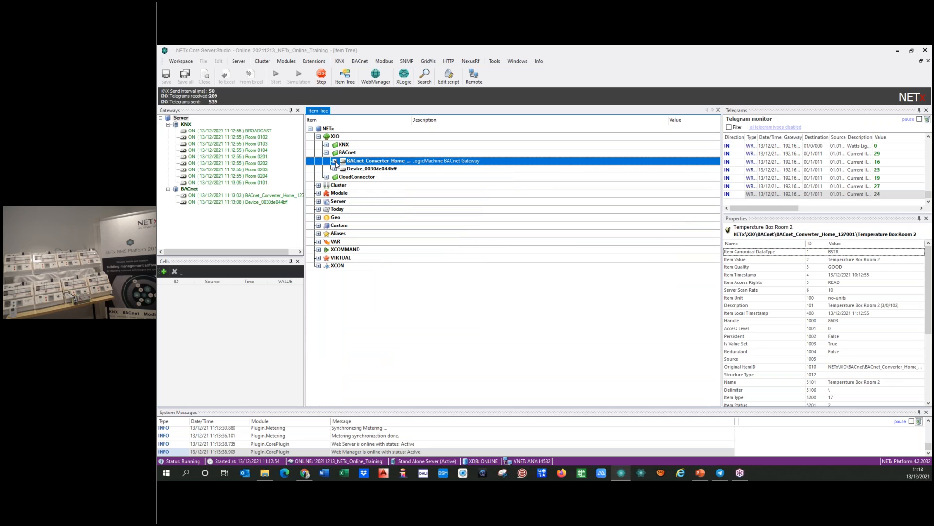
# Step: Expand Device_0030de044bff and open BINARY_INPUT_0, BINARY_INPUT_1 and BINARY_INPUT_2 to show their values
pyautogui.click(335, 169)
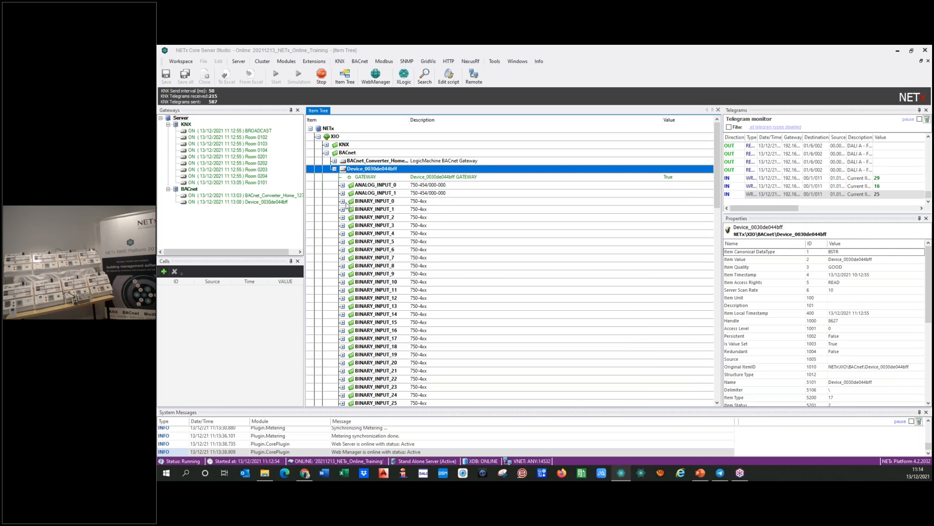
pyautogui.click(343, 201)
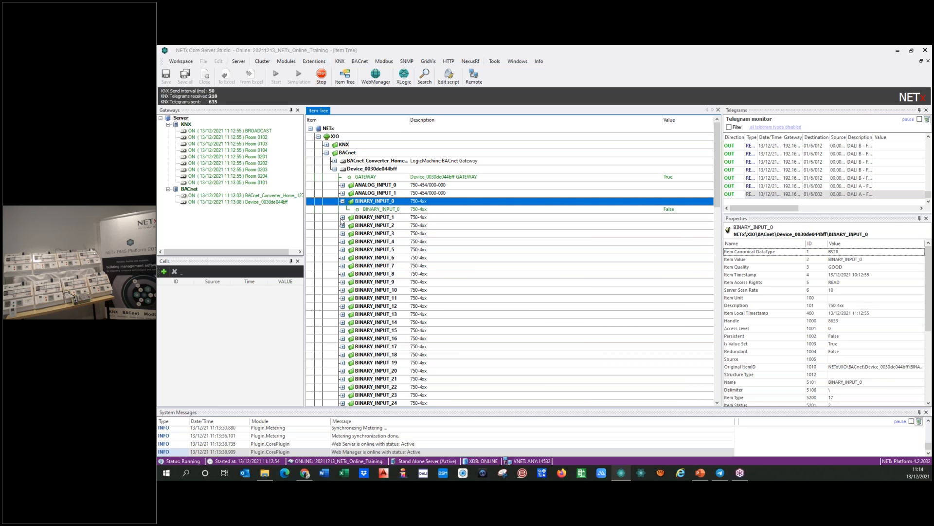
pyautogui.click(342, 218)
pyautogui.click(342, 234)
pyautogui.scroll(-14, 343, 263)
pyautogui.scroll(-3, 343, 265)
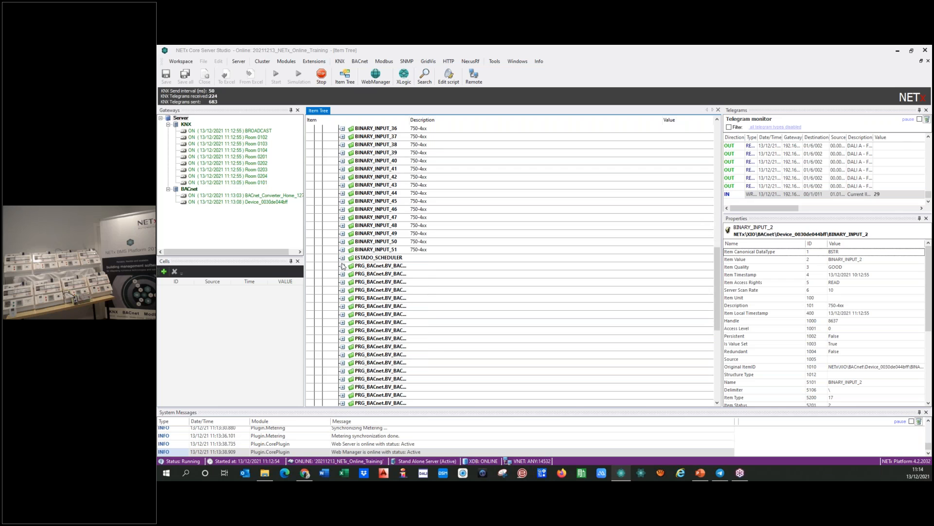
pyautogui.scroll(-3, 343, 266)
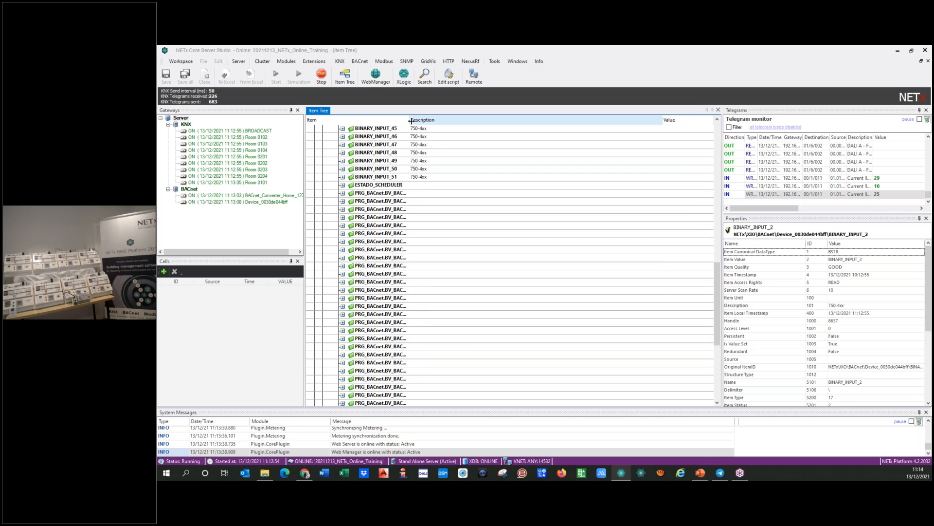
# Step: Widen the Description column and expand DO01_C01, DO01_C02, BINARY_INPUT_48 and BINARY_INPUT_3
pyautogui.moveTo(411, 121); pyautogui.dragTo(524, 125)
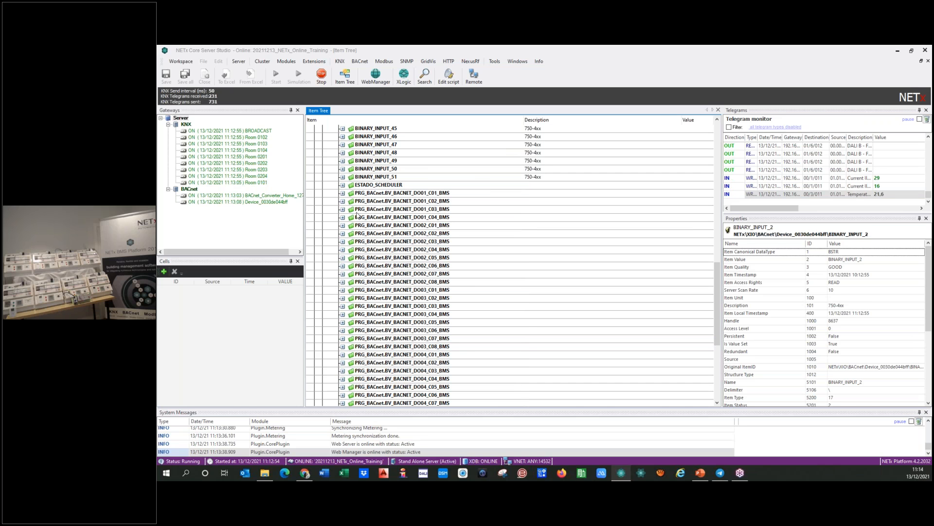
pyautogui.click(342, 194)
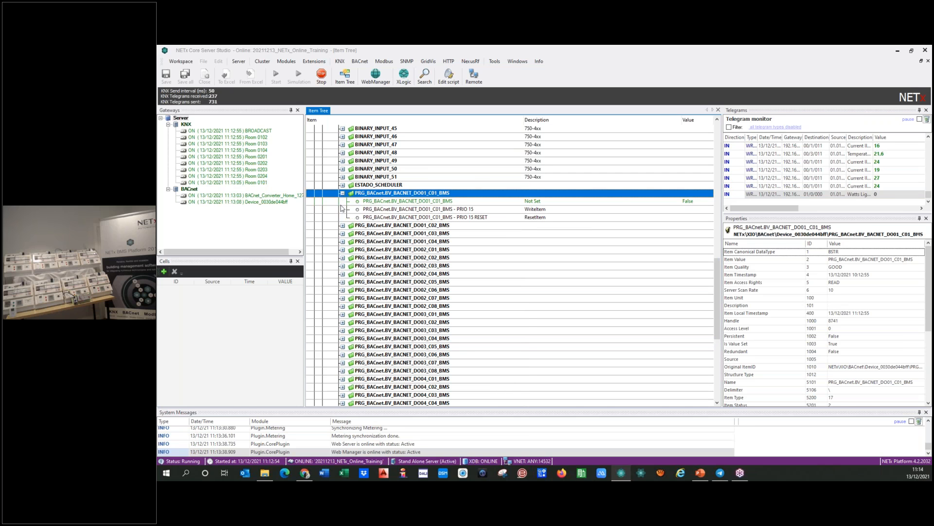
pyautogui.click(342, 225)
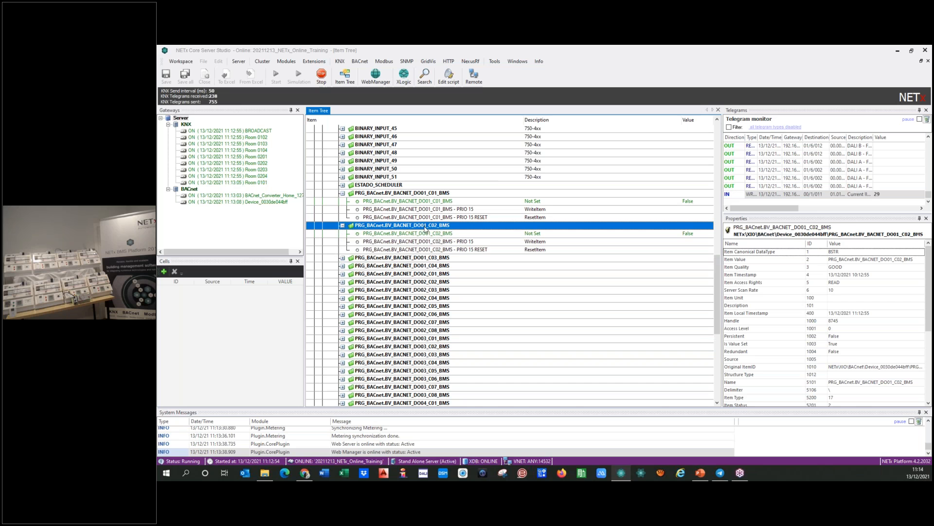
pyautogui.scroll(5, 489, 228)
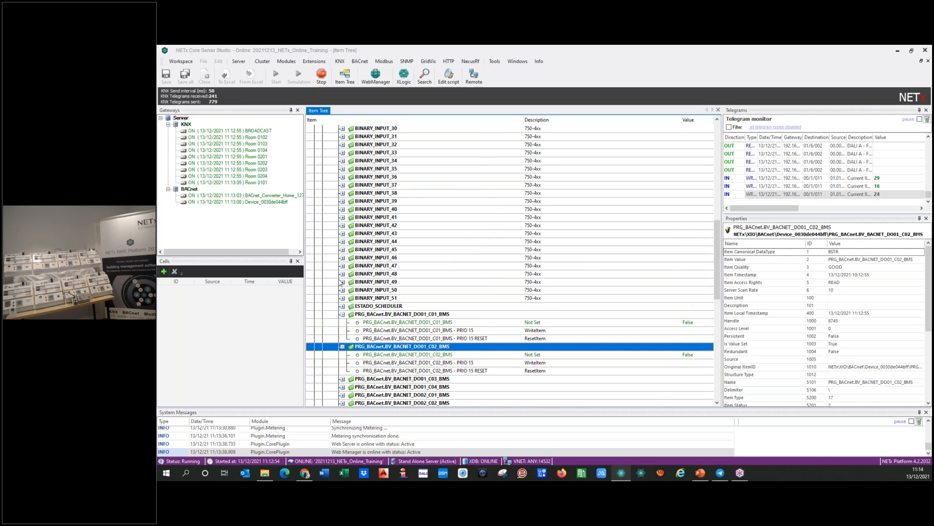
pyautogui.doubleClick(465, 274)
pyautogui.scroll(-4, 462, 198)
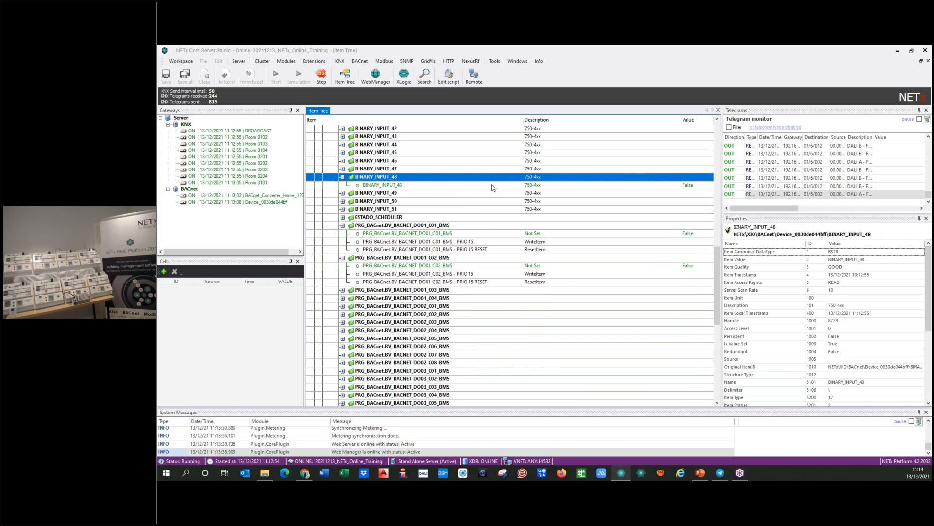
pyautogui.scroll(15, 426, 195)
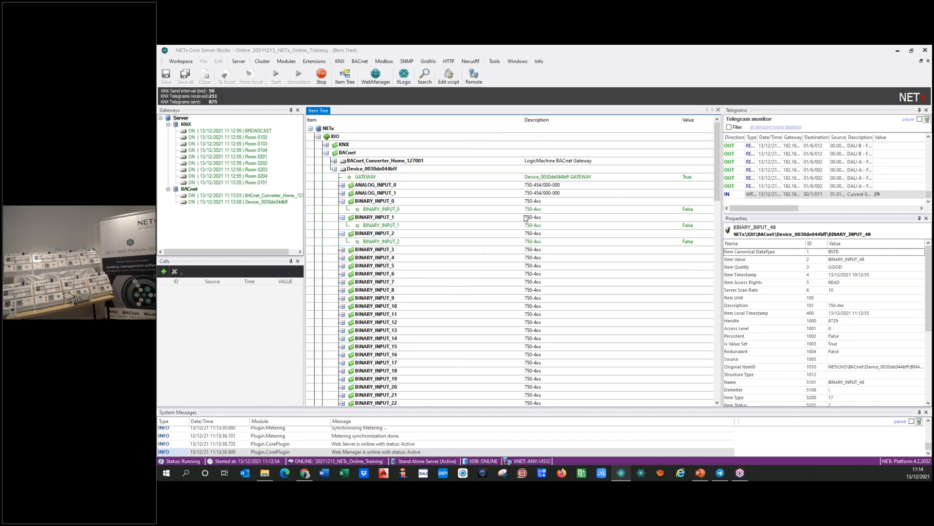
pyautogui.click(343, 249)
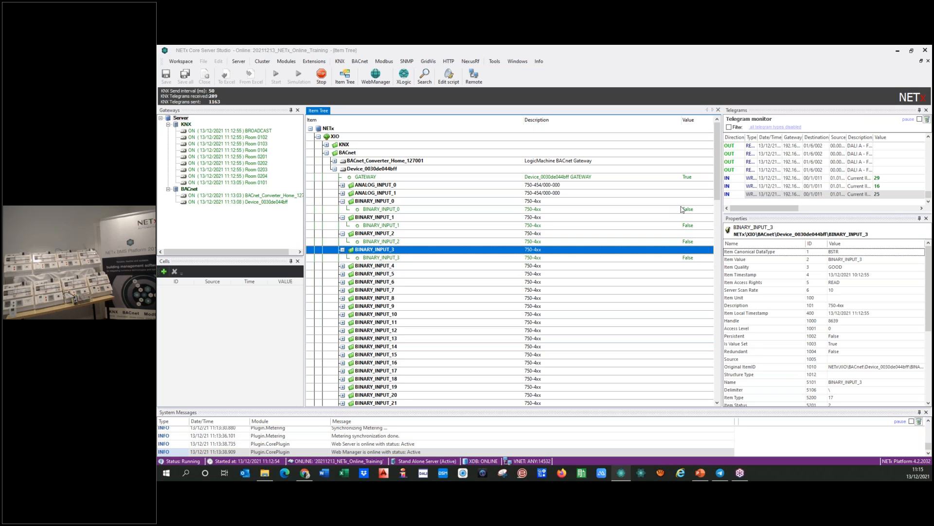
# Step: Collapse BINARY_INPUT_0 through BINARY_INPUT_3 to bring the DO01 points into view
pyautogui.click(342, 204)
pyautogui.click(343, 201)
pyautogui.click(343, 209)
pyautogui.click(343, 217)
pyautogui.click(343, 226)
pyautogui.scroll(-18, 414, 219)
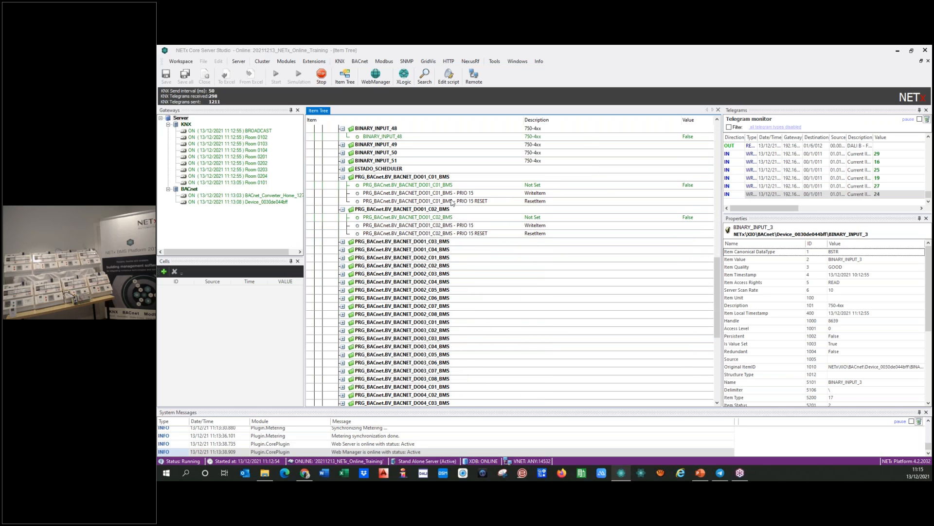
# Step: Write 1 to the DO01_C01 and DO01_C02 PRIO 15 items to switch both on
pyautogui.click(484, 193)
pyautogui.rightClick(484, 193)
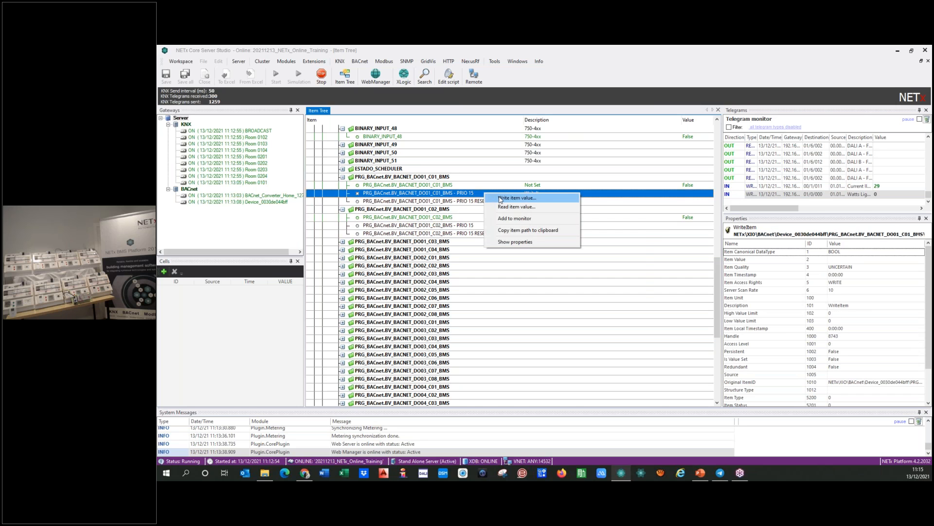
pyautogui.click(500, 196)
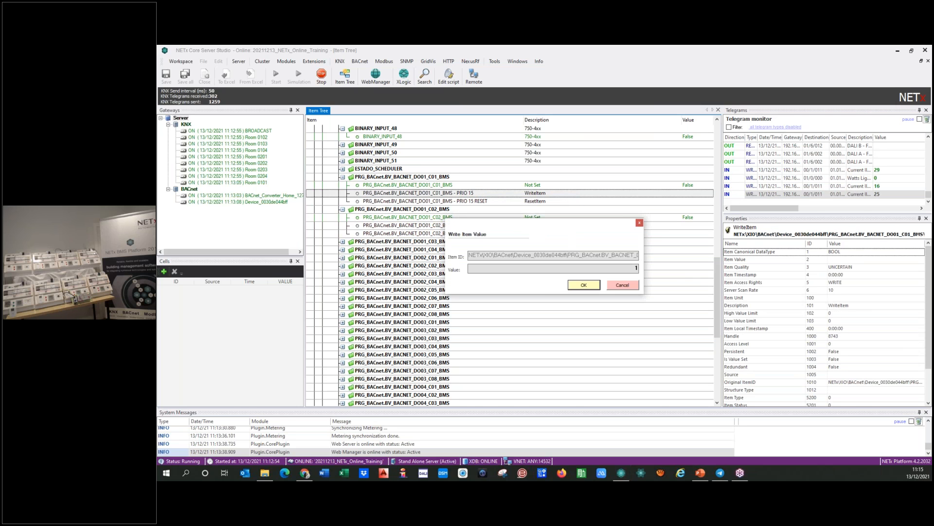
pyautogui.click(584, 286)
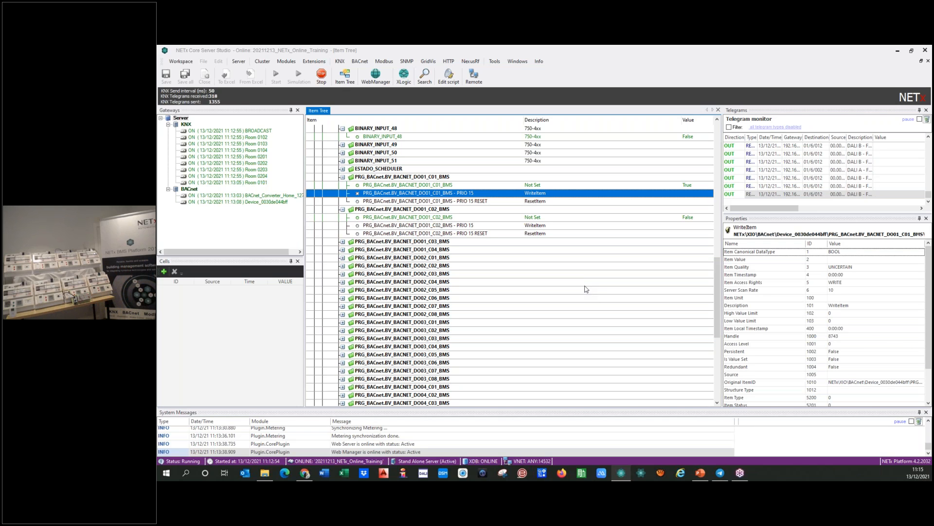
pyautogui.click(479, 226)
pyautogui.rightClick(480, 225)
pyautogui.click(494, 228)
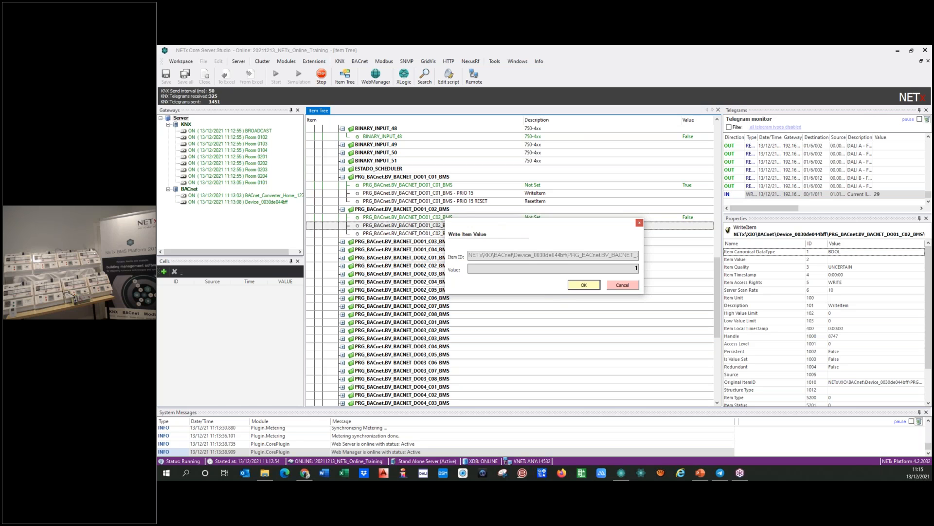
pyautogui.click(585, 287)
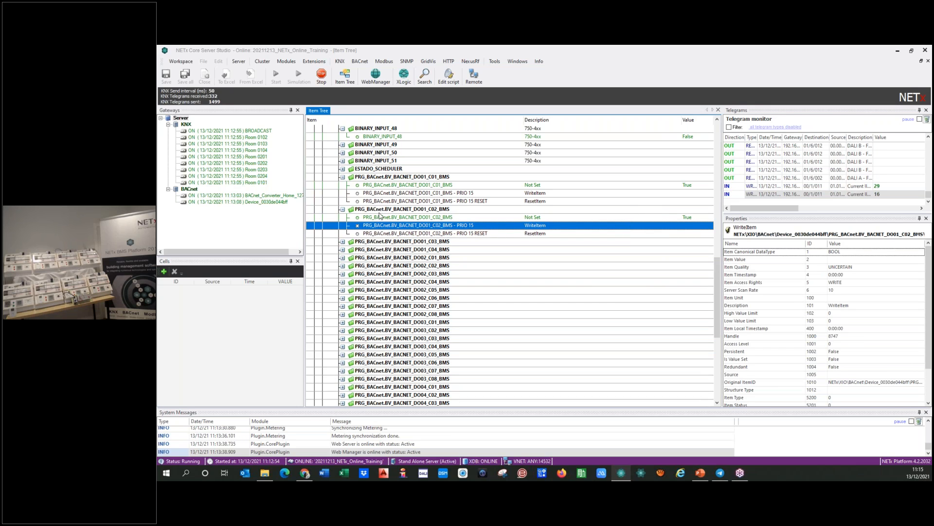
# Step: Write 0 to DO01_C01's PRIO 15 item to switch it off, and rewrite DO01_C02's value
pyautogui.rightClick(441, 196)
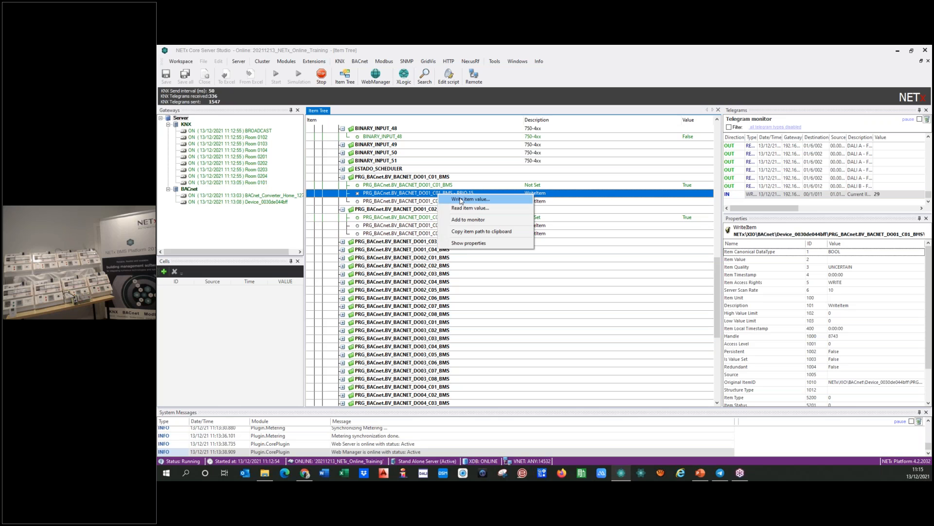
pyautogui.click(461, 199)
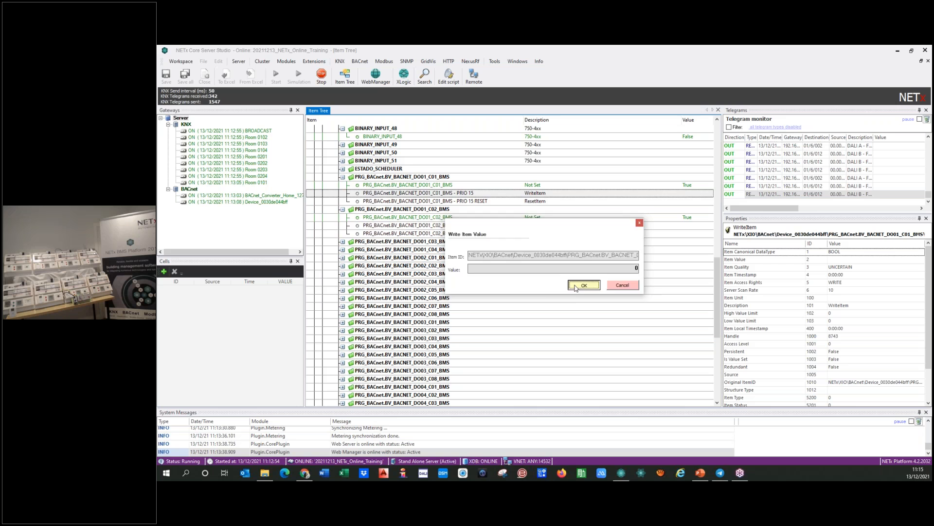
pyautogui.click(587, 285)
pyautogui.rightClick(550, 225)
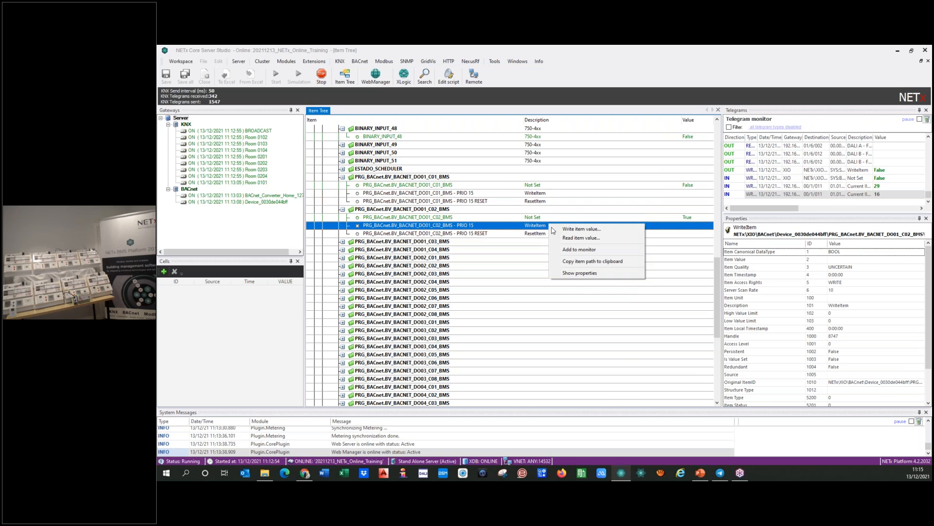
pyautogui.click(563, 229)
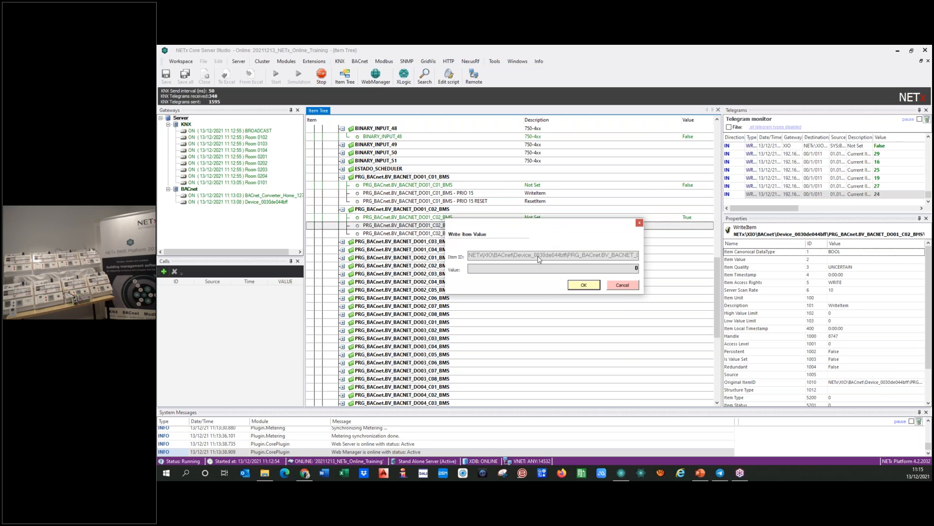
pyautogui.click(569, 287)
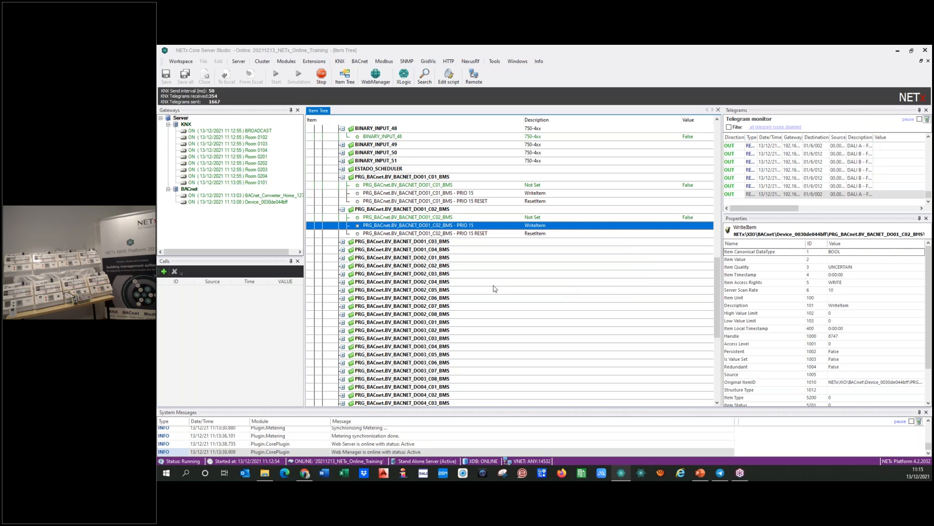
pyautogui.click(343, 209)
# Step: Collapse the DO01_C01 point, BINARY_INPUT_48 and then Device_0030de044bff
pyautogui.click(343, 177)
pyautogui.scroll(1, 344, 191)
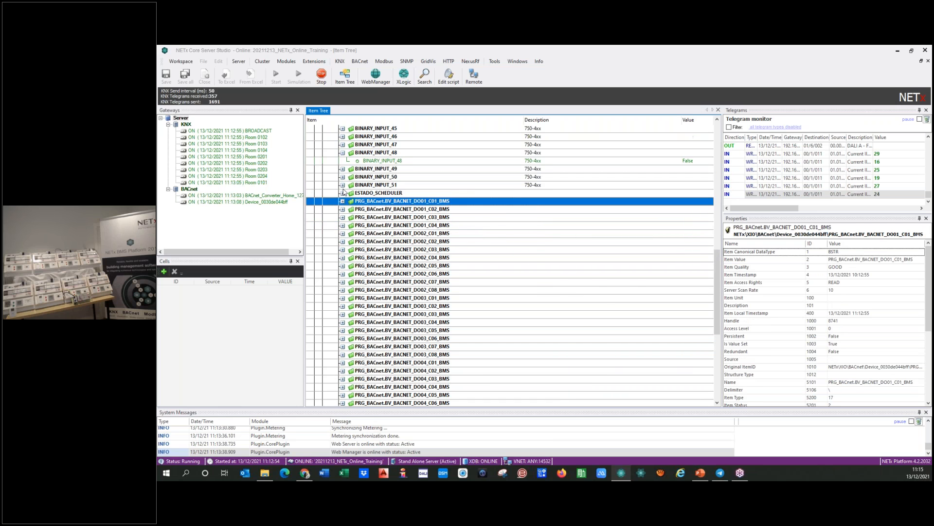
pyautogui.scroll(4, 343, 191)
pyautogui.click(342, 249)
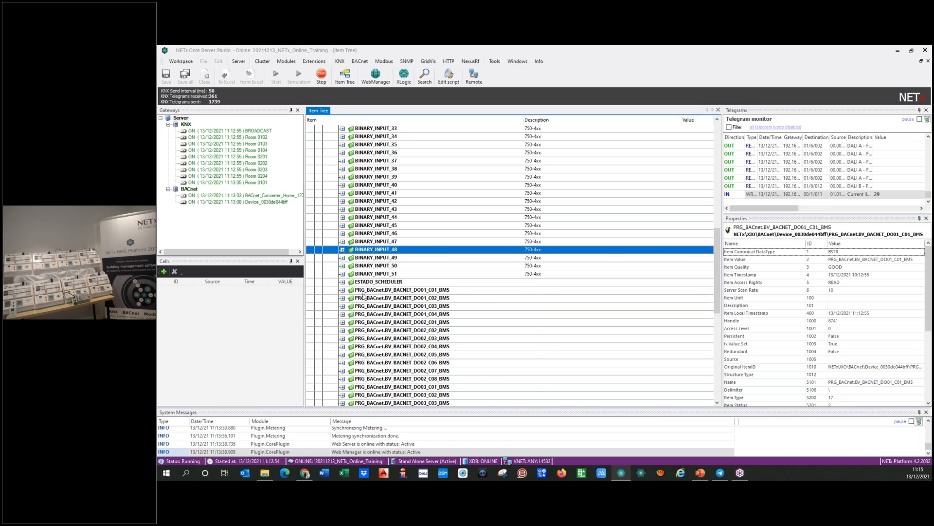
pyautogui.scroll(14, 360, 287)
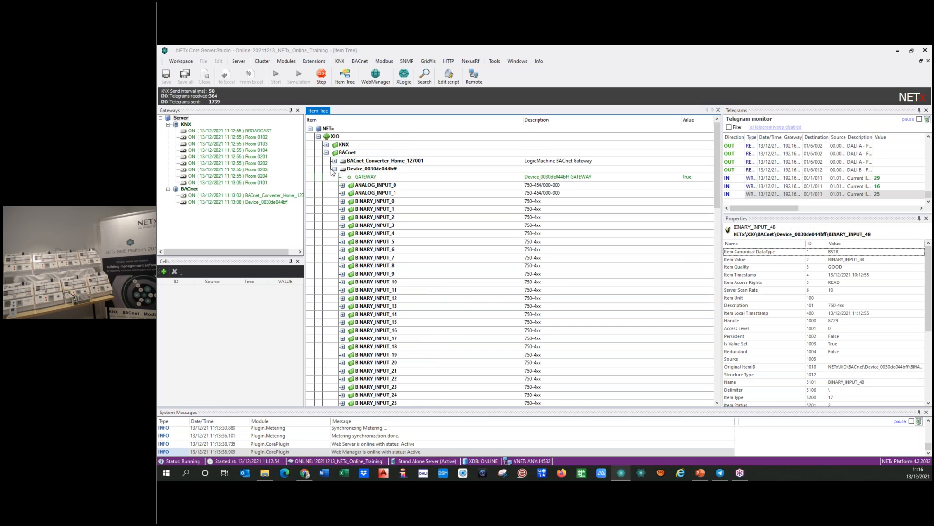
pyautogui.click(333, 170)
pyautogui.click(335, 169)
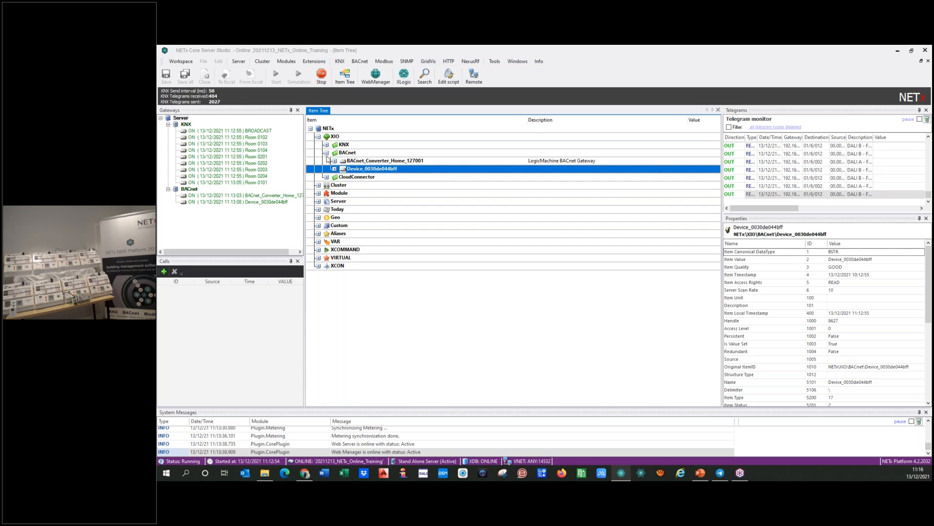
# Step: Re-expand Device_0030de044bff and open BINARY_INPUT_0 to view its value item
pyautogui.click(334, 169)
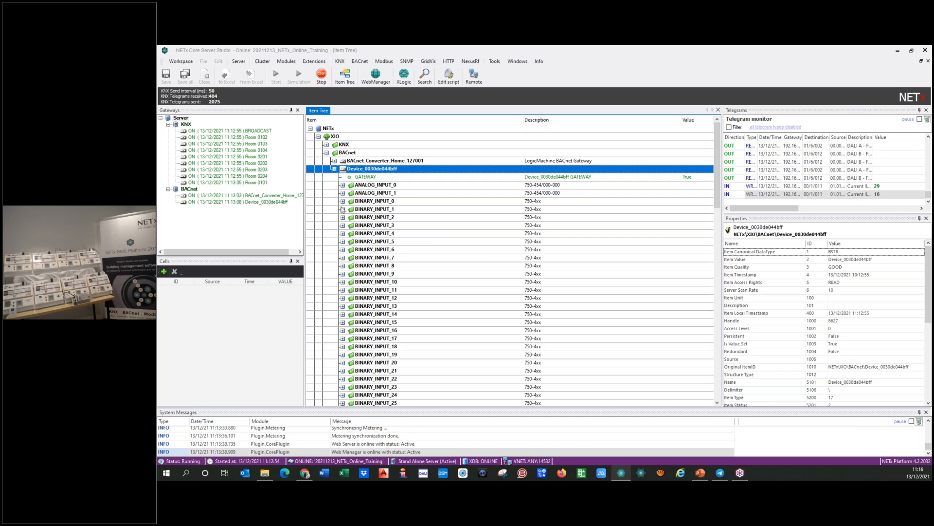
pyautogui.click(343, 209)
pyautogui.click(343, 209)
pyautogui.click(343, 200)
pyautogui.click(384, 210)
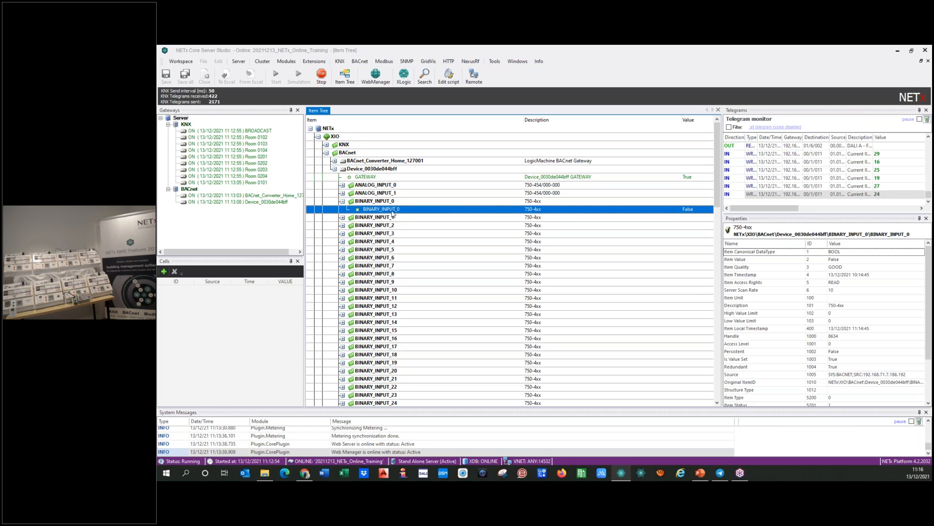
# Step: Expand KNX > BROADCAST > 00 - MAIN FUNCTIONS > 1 - Lights in the Item Tree
pyautogui.click(326, 144)
pyautogui.click(334, 161)
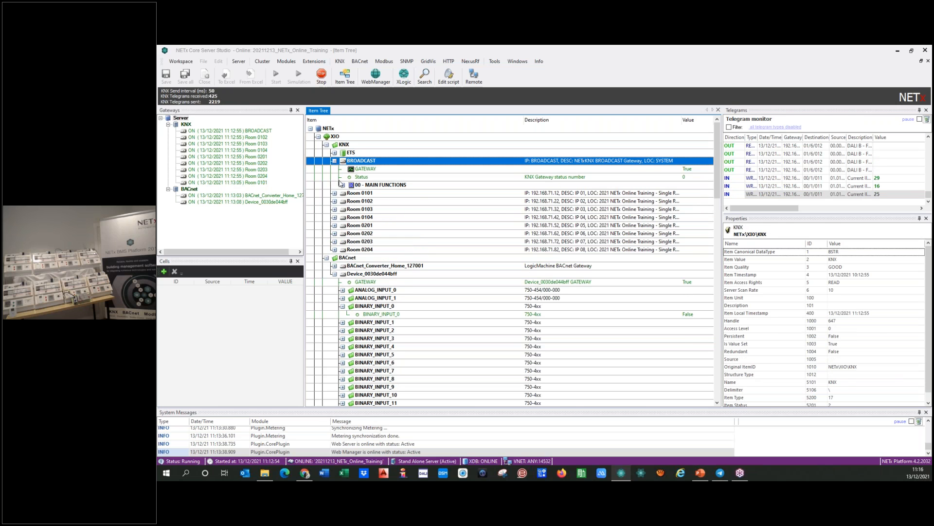
pyautogui.click(342, 185)
pyautogui.click(351, 201)
# Step: Drag the BINARY_INPUT_0 data point onto the 000 Central OFF Lights item
pyautogui.click(506, 210)
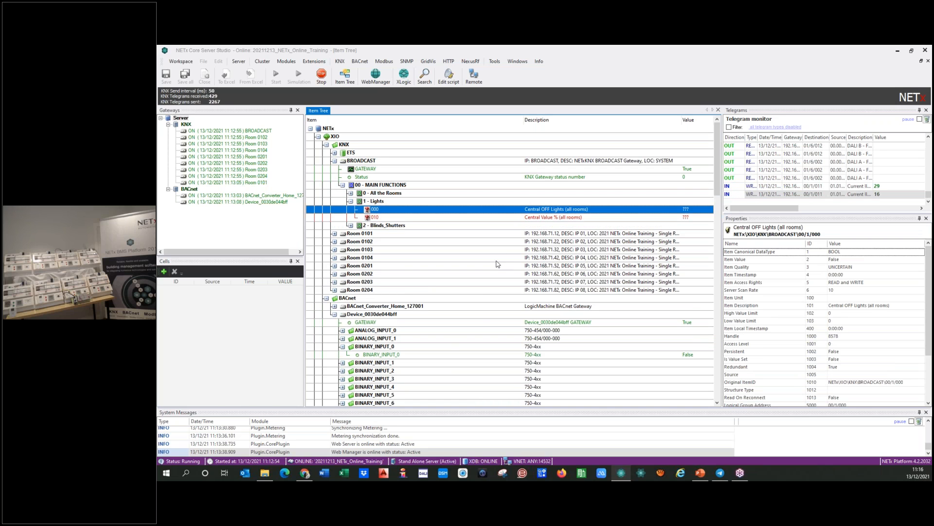
pyautogui.click(480, 356)
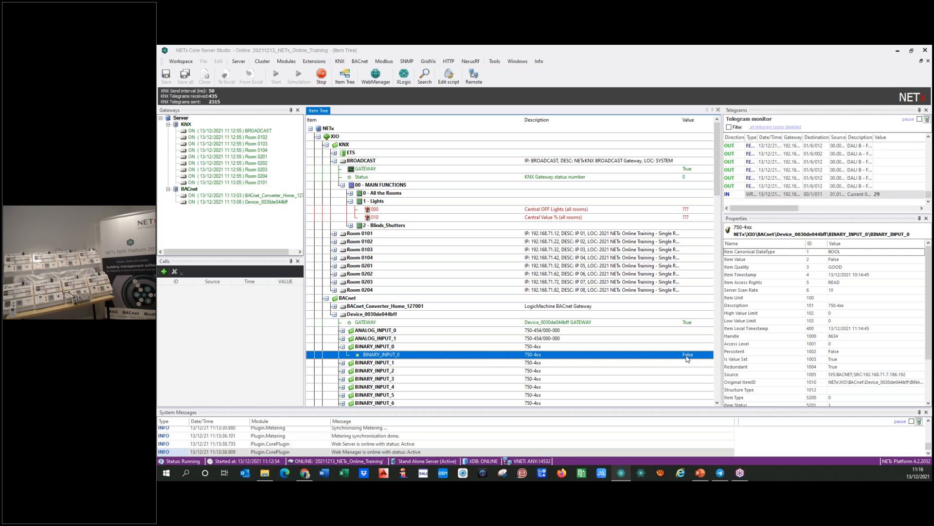
pyautogui.click(586, 210)
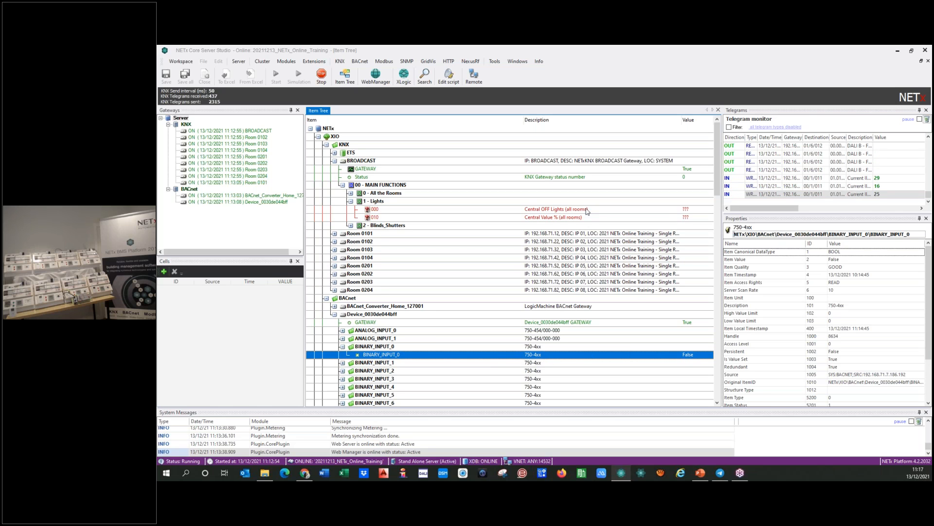
pyautogui.click(511, 357)
pyautogui.moveTo(522, 358); pyautogui.dragTo(521, 212)
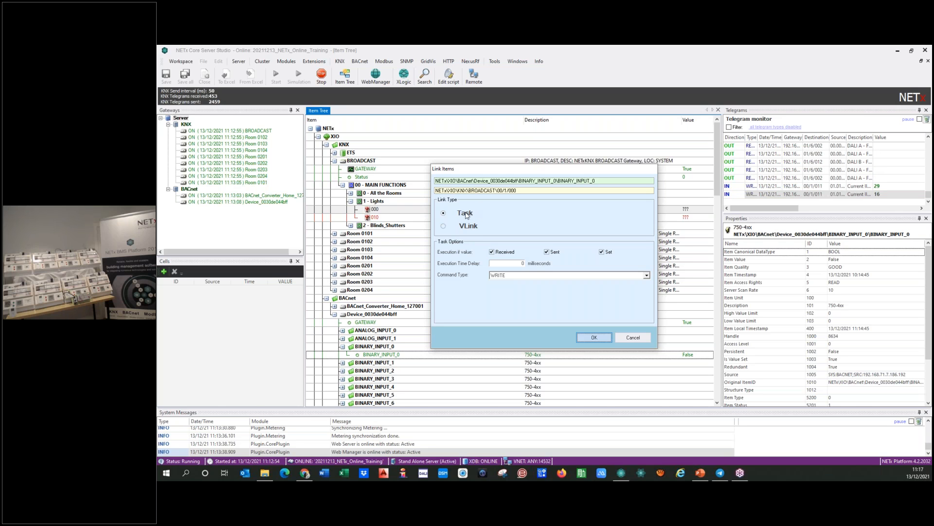
# Step: In Link Items, keep the WRITE command type, choose VLink and confirm the link
pyautogui.click(647, 275)
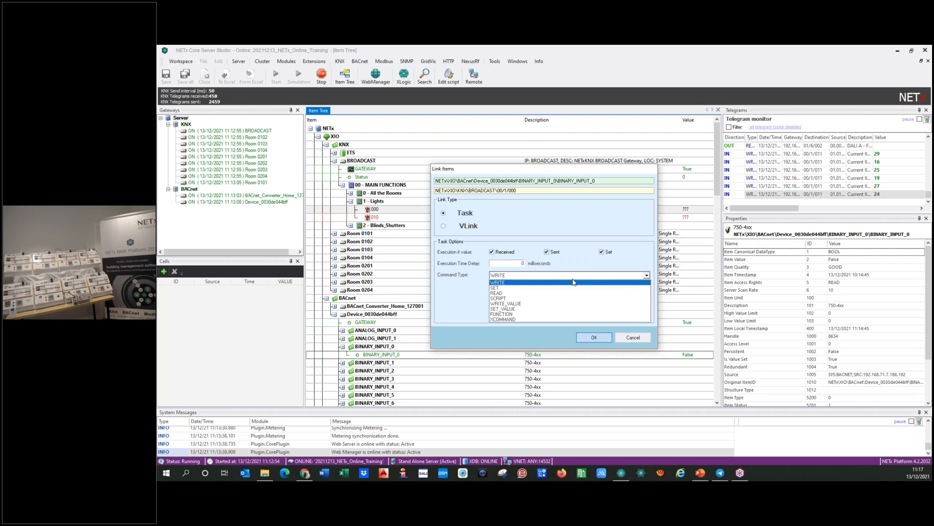
pyautogui.click(459, 303)
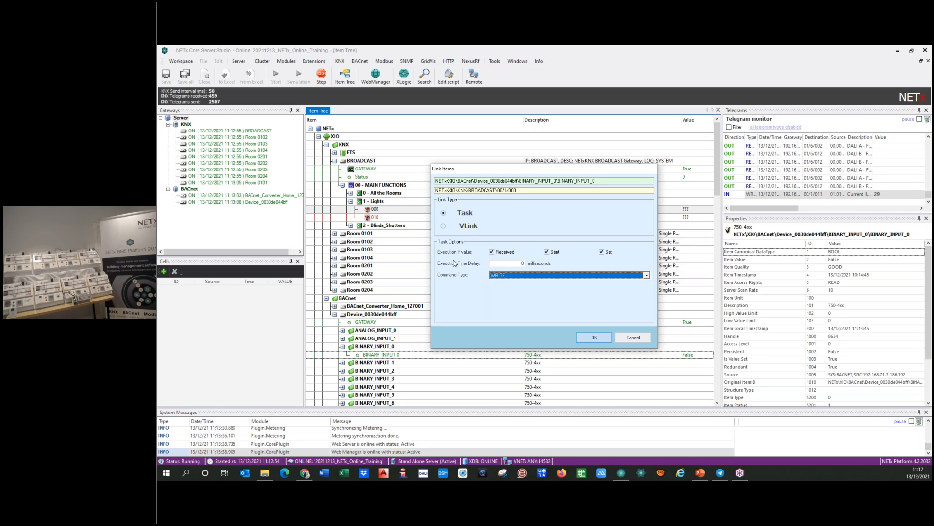
pyautogui.click(444, 226)
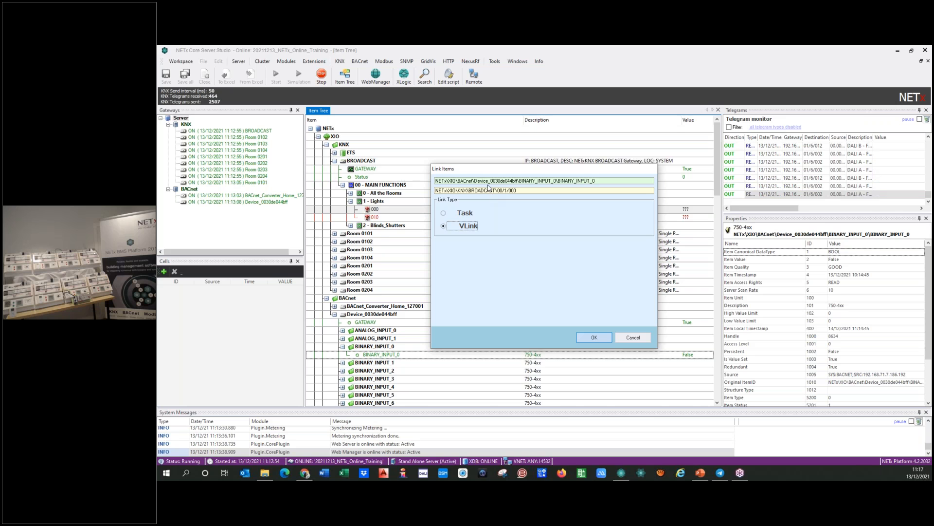
pyautogui.moveTo(470, 180); pyautogui.dragTo(626, 181)
pyautogui.click(540, 192)
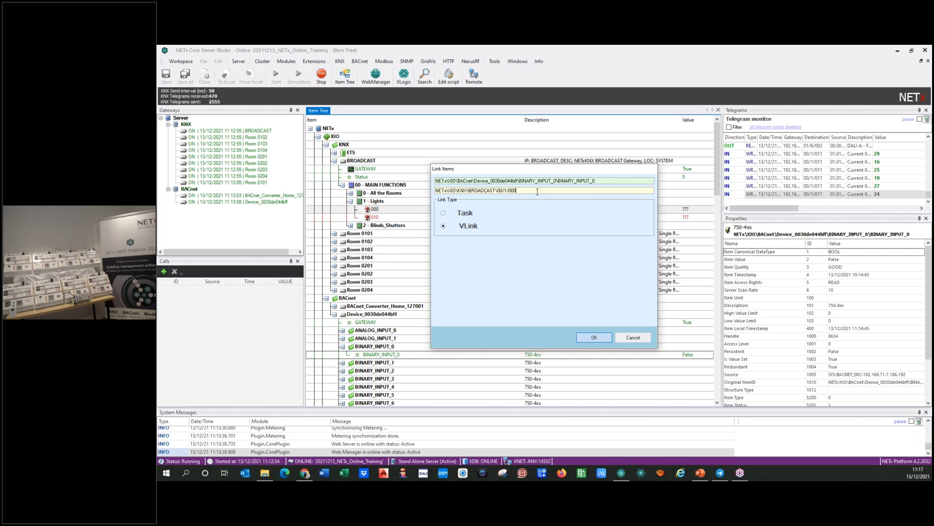
pyautogui.moveTo(505, 191); pyautogui.dragTo(444, 193)
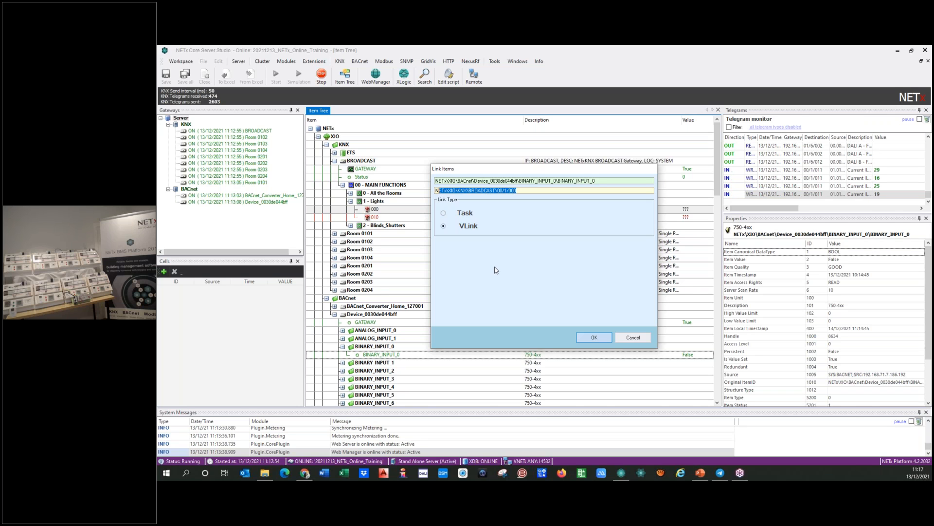
pyautogui.click(527, 191)
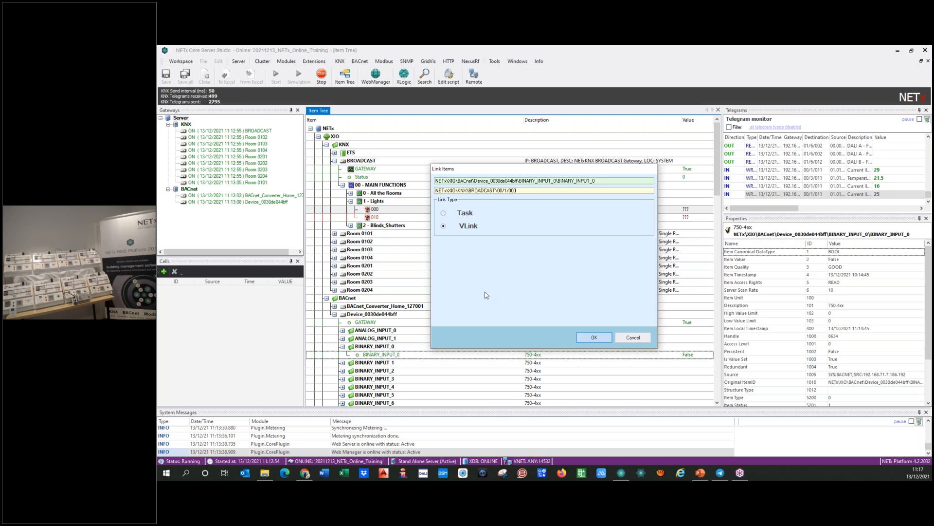
pyautogui.click(585, 340)
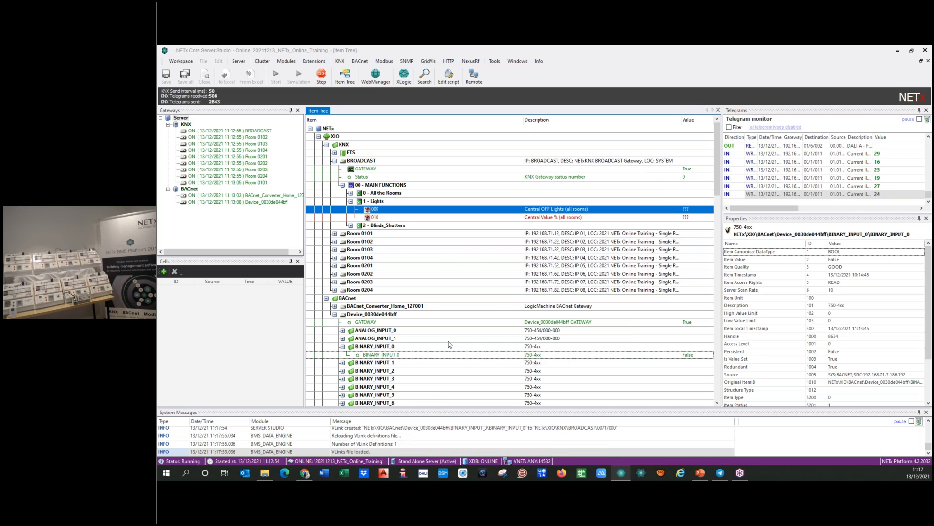
# Step: Drag BINARY_INPUT_1's data point onto 000 Central MOVE Shutters under 2 - Blinds_Shutters, confirming as VLink
pyautogui.click(350, 226)
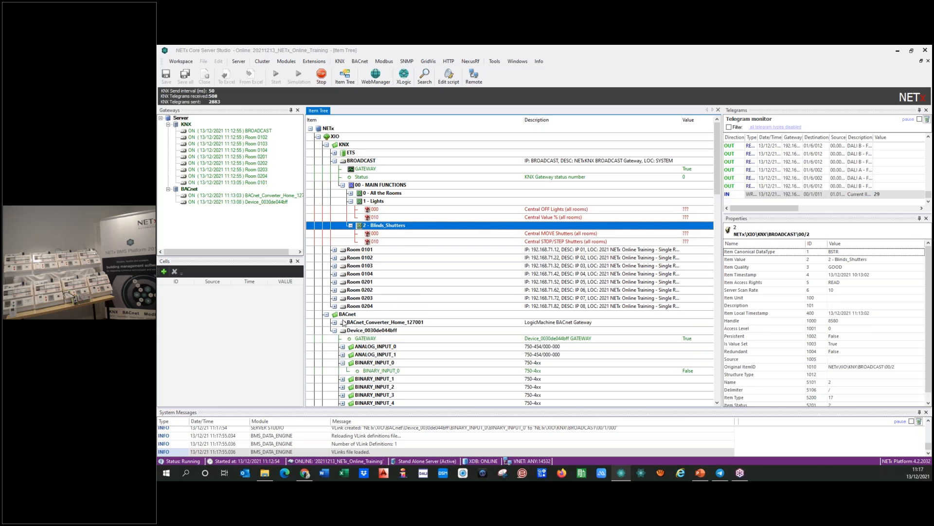
pyautogui.click(342, 379)
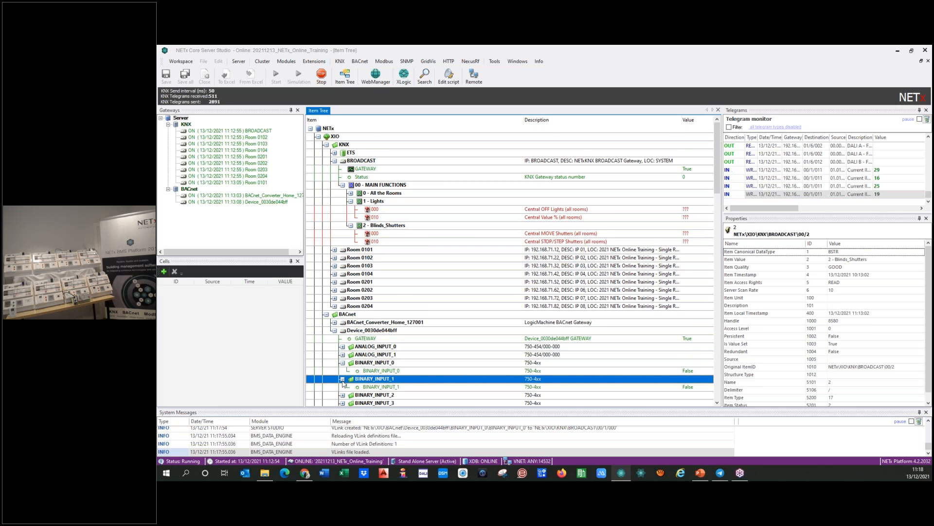
pyautogui.scroll(-1, 467, 379)
pyautogui.click(516, 363)
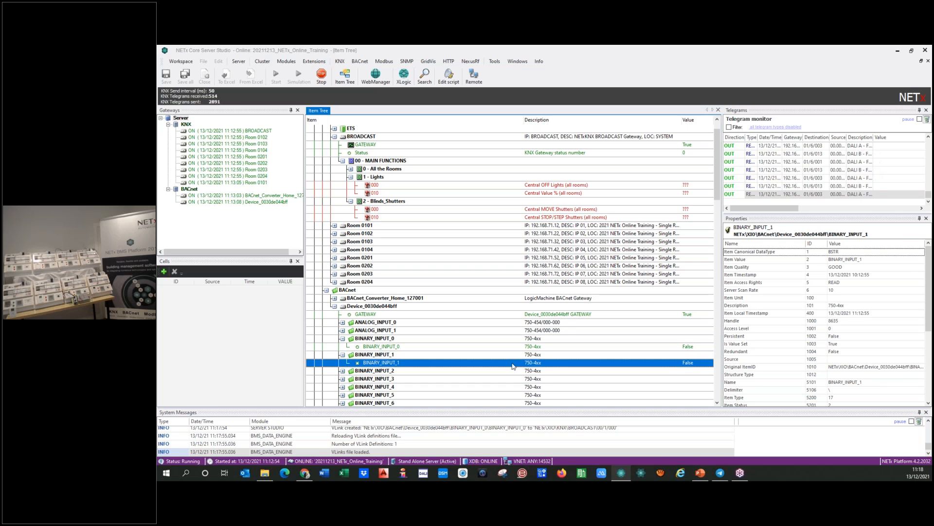
pyautogui.moveTo(515, 358); pyautogui.dragTo(545, 211)
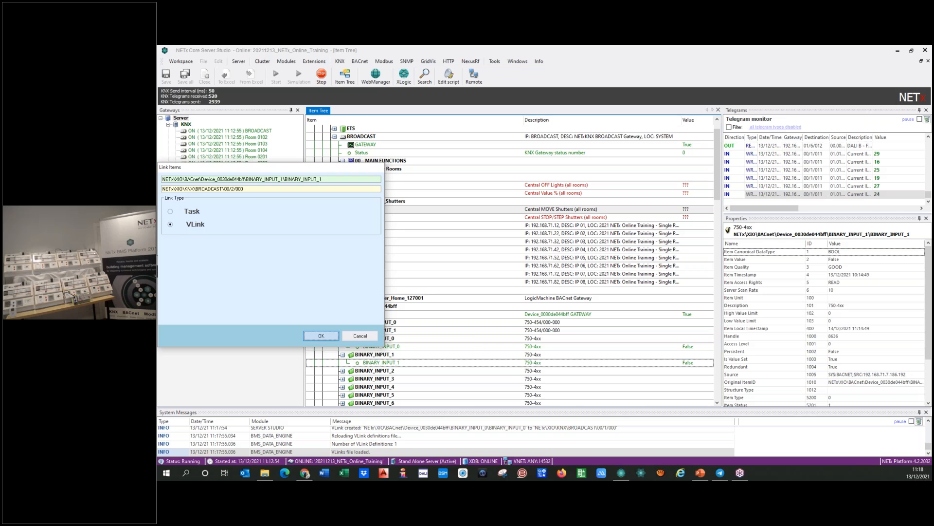
pyautogui.moveTo(204, 168); pyautogui.dragTo(289, 169)
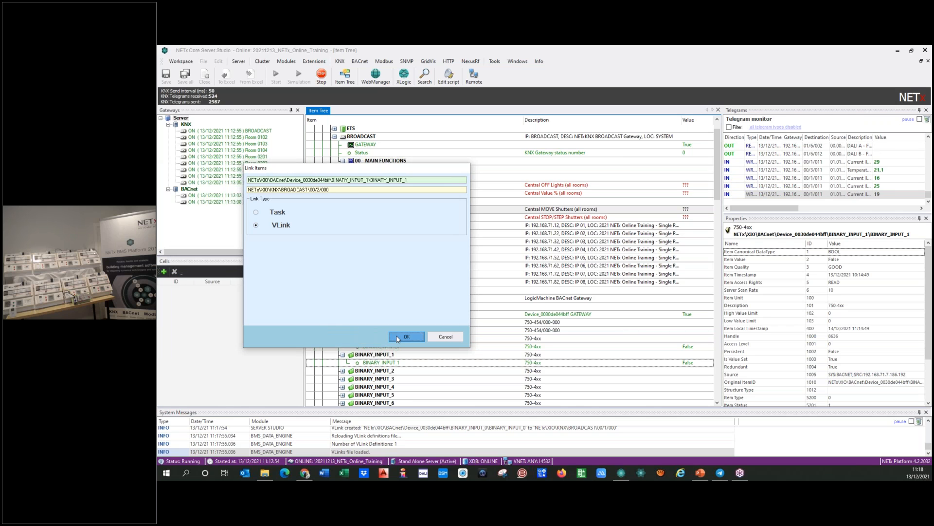
pyautogui.click(396, 335)
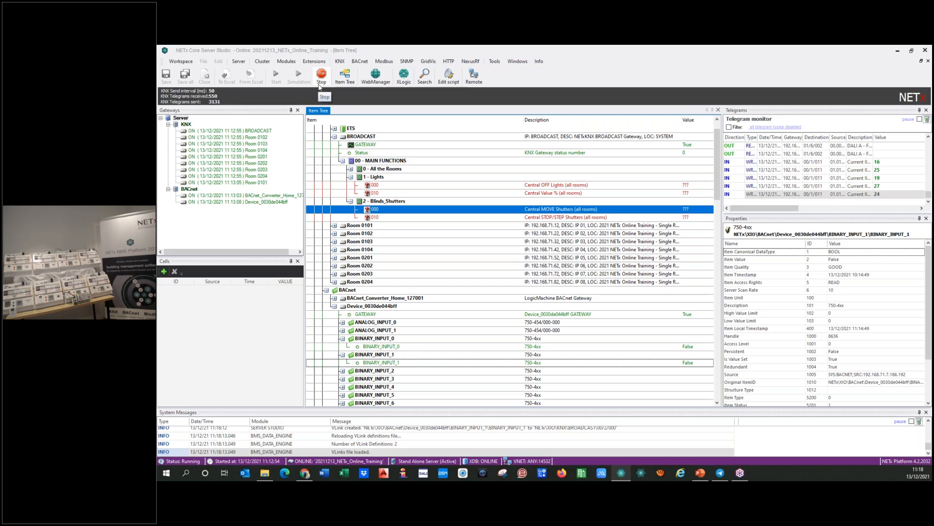
pyautogui.click(320, 62)
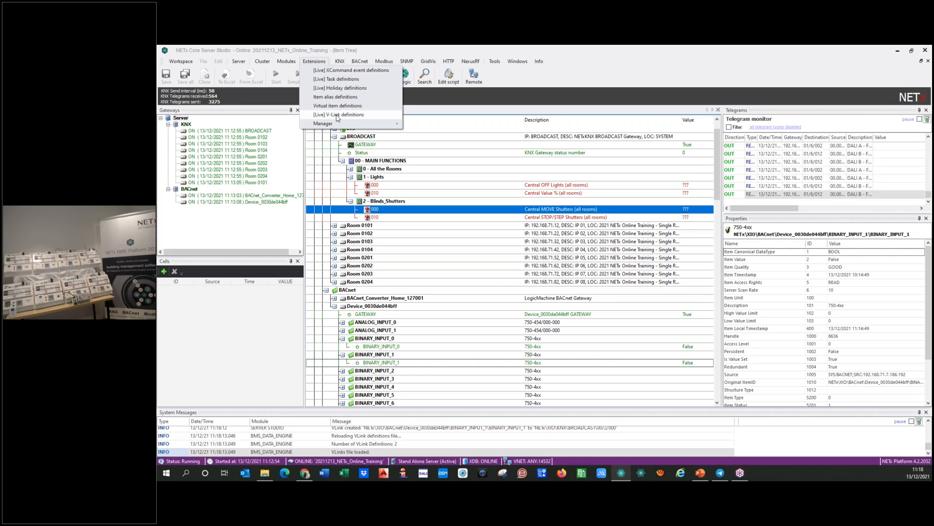
# Step: Open [Live] V-Link definitions, widen the Source ItemID column and save both links
pyautogui.click(318, 115)
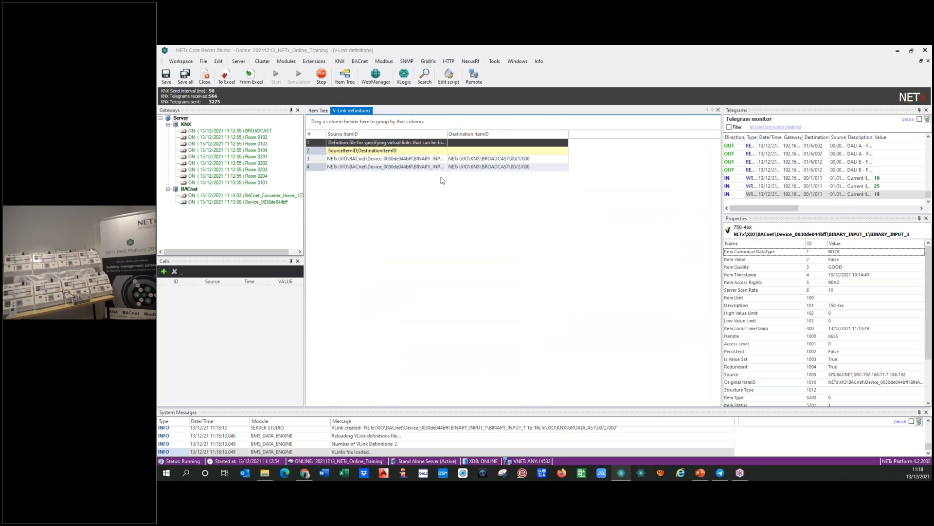
pyautogui.doubleClick(446, 134)
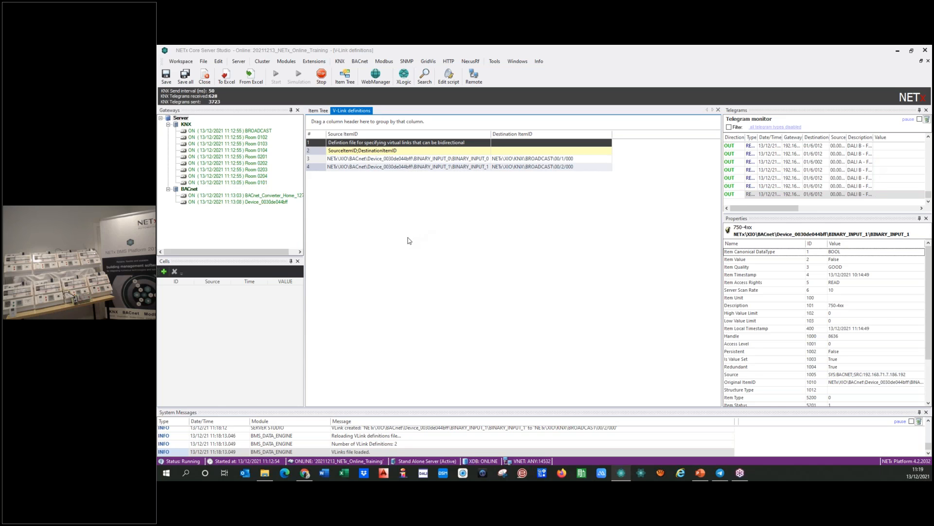
pyautogui.click(166, 75)
pyautogui.moveTo(491, 134); pyautogui.dragTo(499, 135)
pyautogui.click(324, 169)
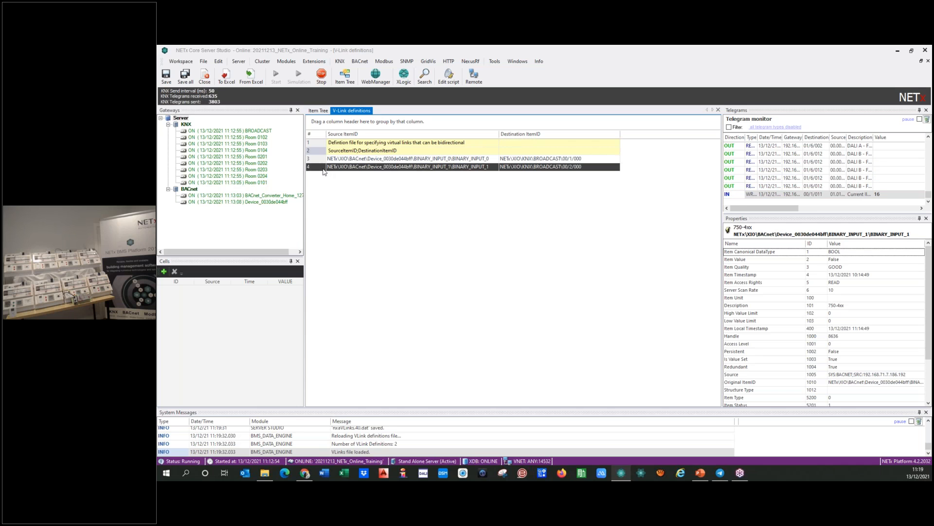
# Step: Insert a new V-Link row with Device_0030de044bff's BINARY_INPUT_2 data point as source
pyautogui.rightClick(321, 171)
pyautogui.click(350, 174)
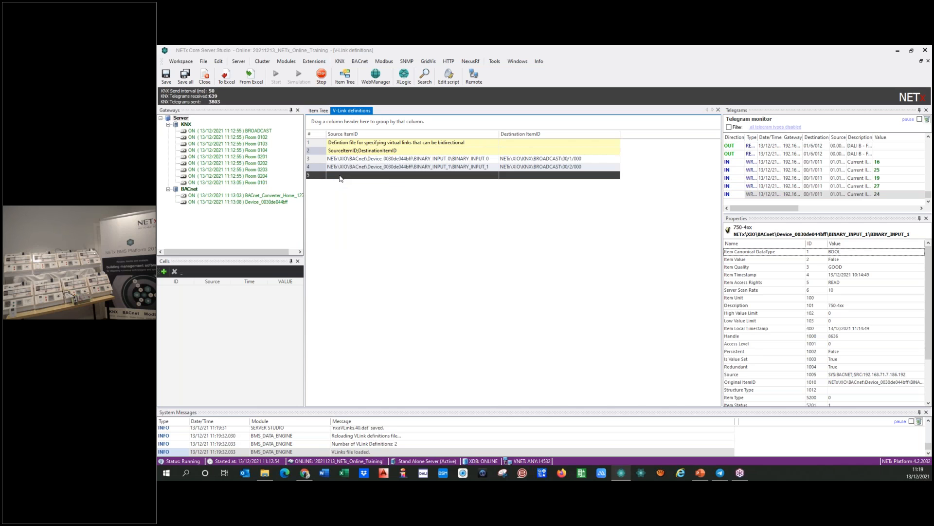
pyautogui.click(495, 175)
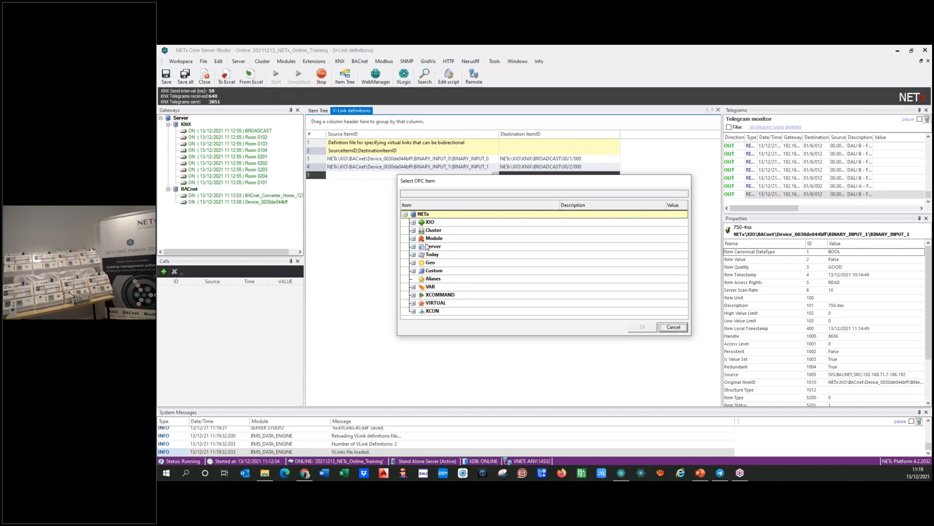
pyautogui.click(413, 223)
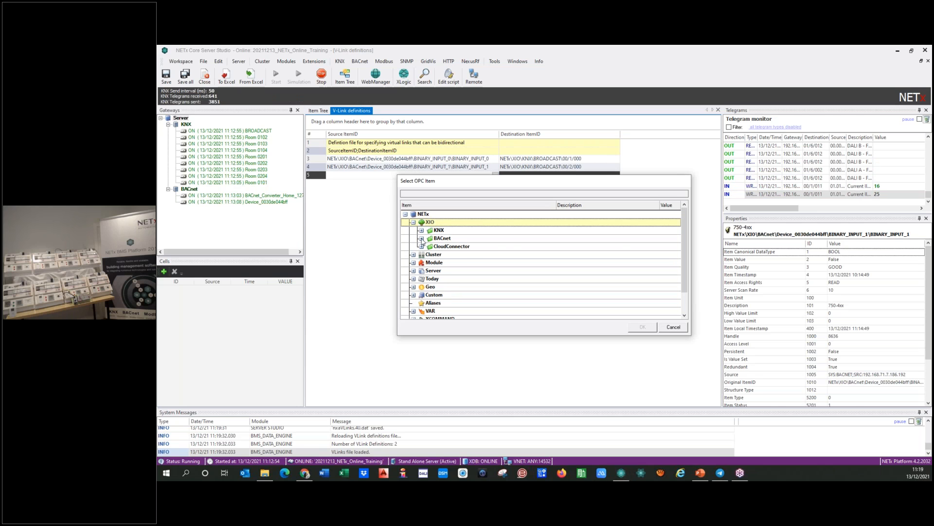
pyautogui.click(421, 238)
pyautogui.click(430, 255)
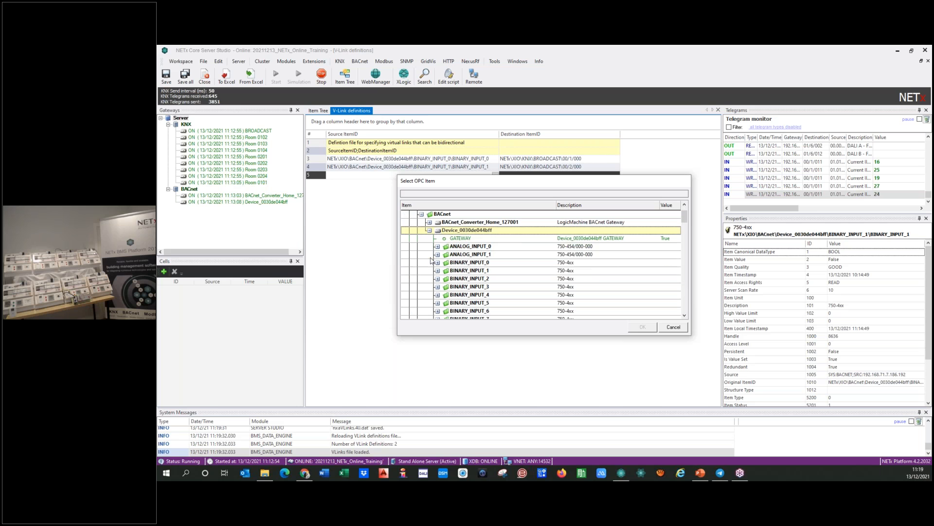
pyautogui.click(438, 279)
pyautogui.scroll(-1, 500, 267)
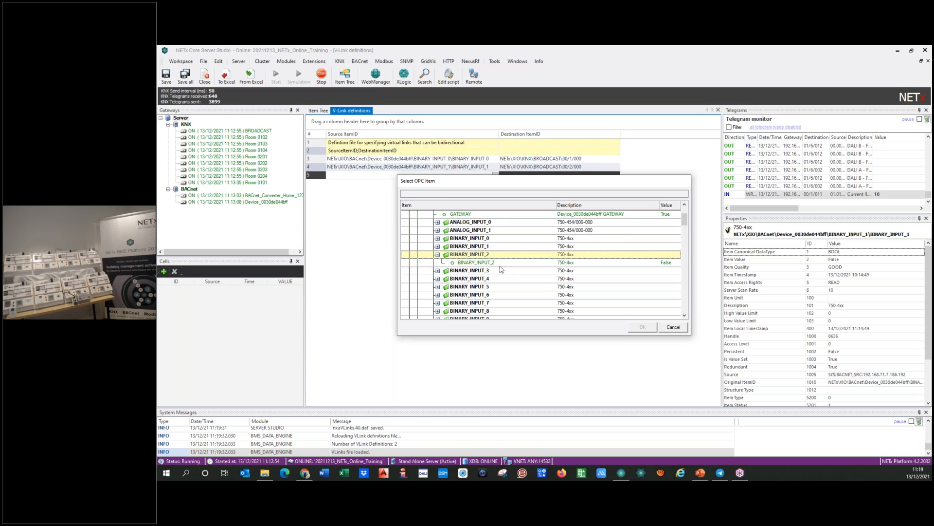
pyautogui.click(499, 264)
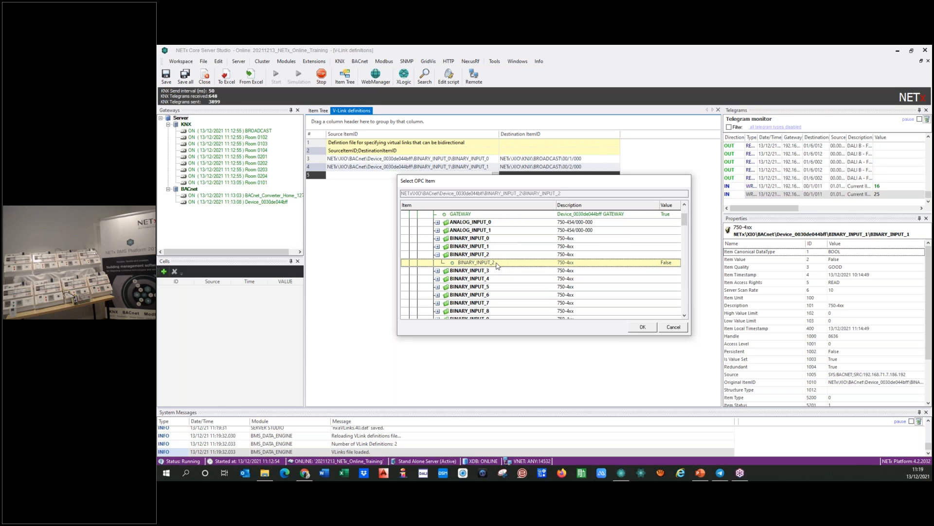
pyautogui.click(640, 327)
# Step: Set the new row's destination to the PRG_BACnet.BV_BACNET_DO01_C01_BMS WriteItem
pyautogui.click(521, 176)
pyautogui.click(616, 175)
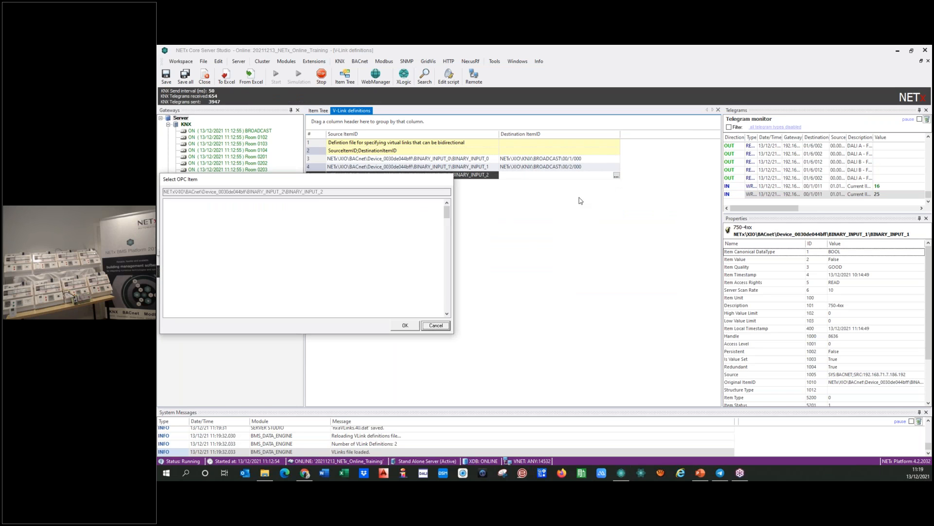
pyautogui.scroll(-15, 225, 276)
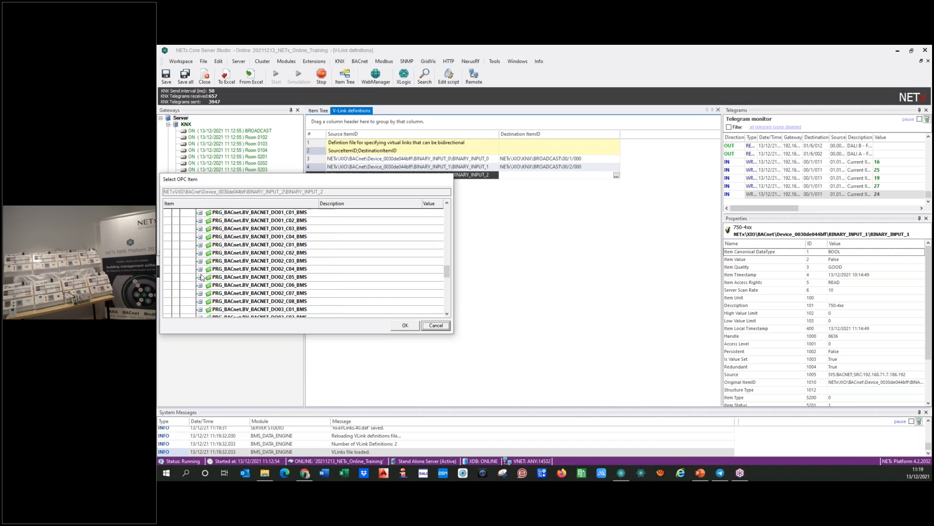
pyautogui.click(199, 261)
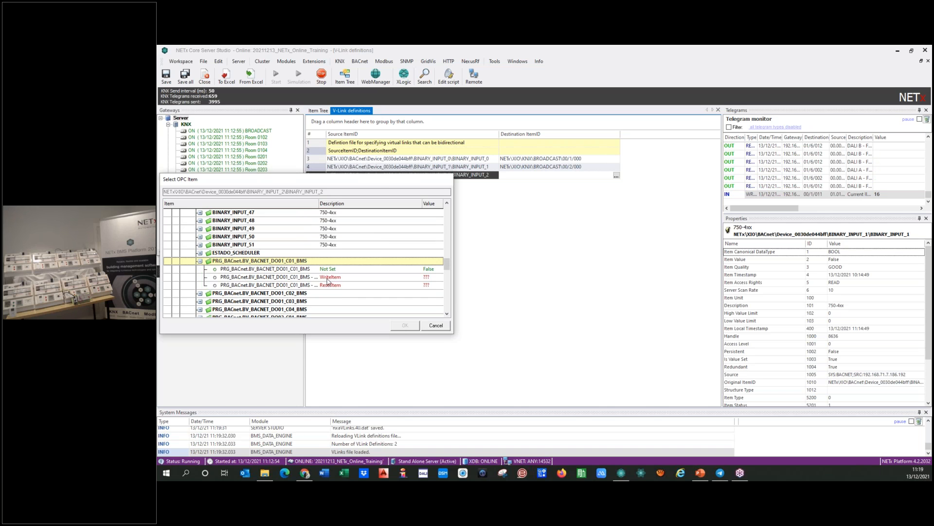
pyautogui.click(331, 277)
pyautogui.click(407, 327)
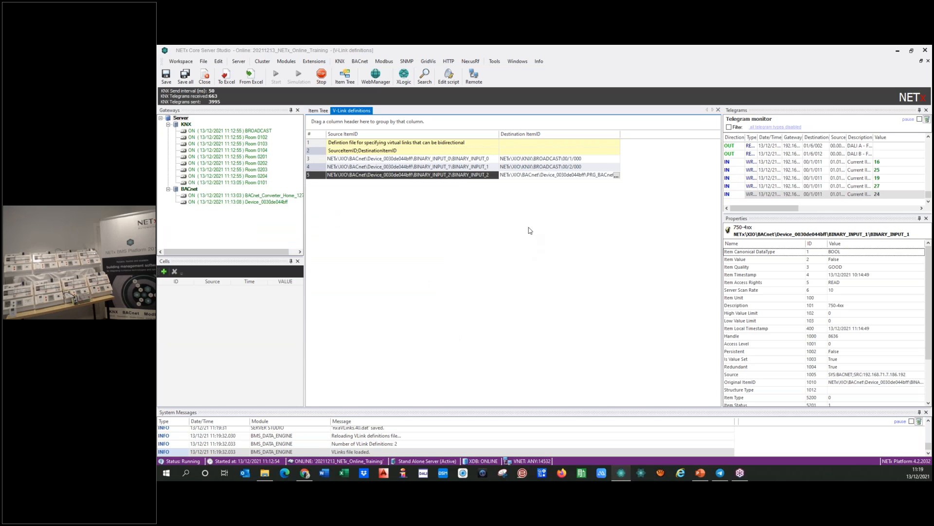
# Step: Sort the links by Destination then by #, and select row 5's source path text
pyautogui.click(617, 134)
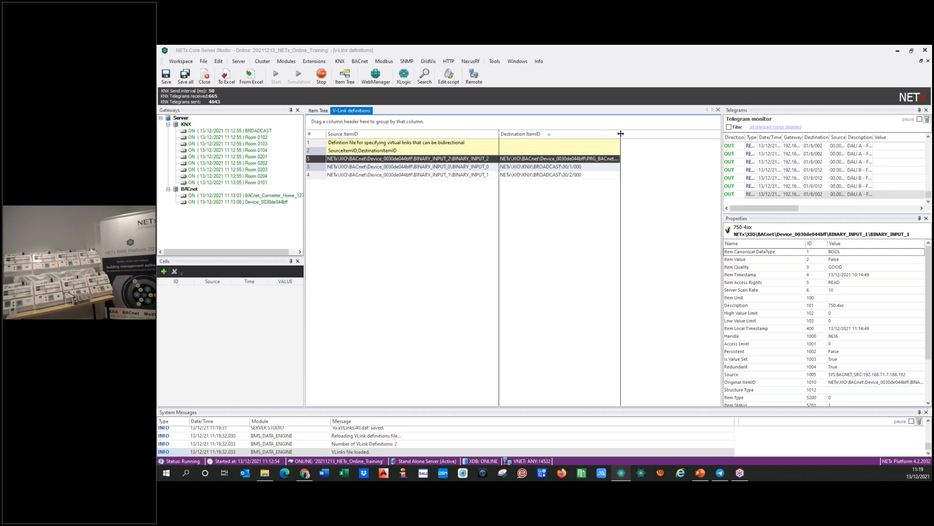
pyautogui.click(316, 134)
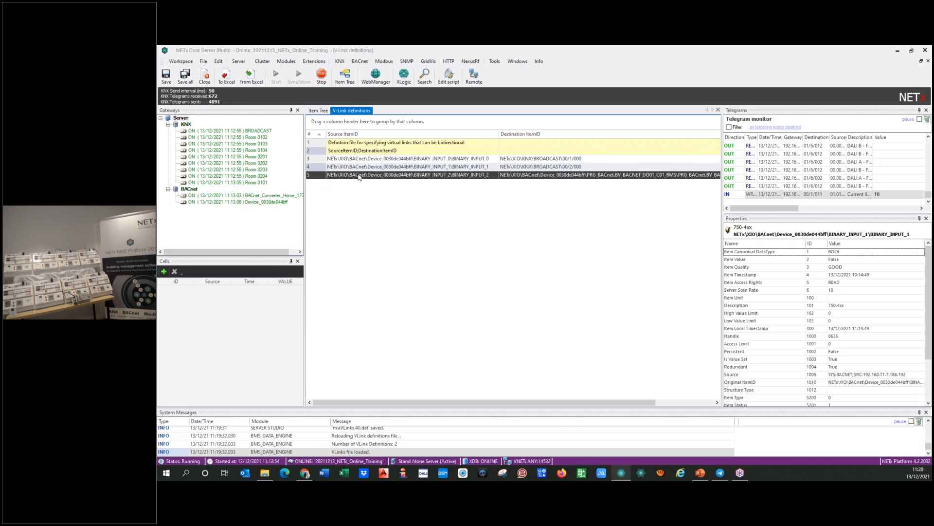
pyautogui.click(492, 174)
pyautogui.moveTo(492, 175); pyautogui.dragTo(327, 174)
pyautogui.hotkey('ctrl', 'c')
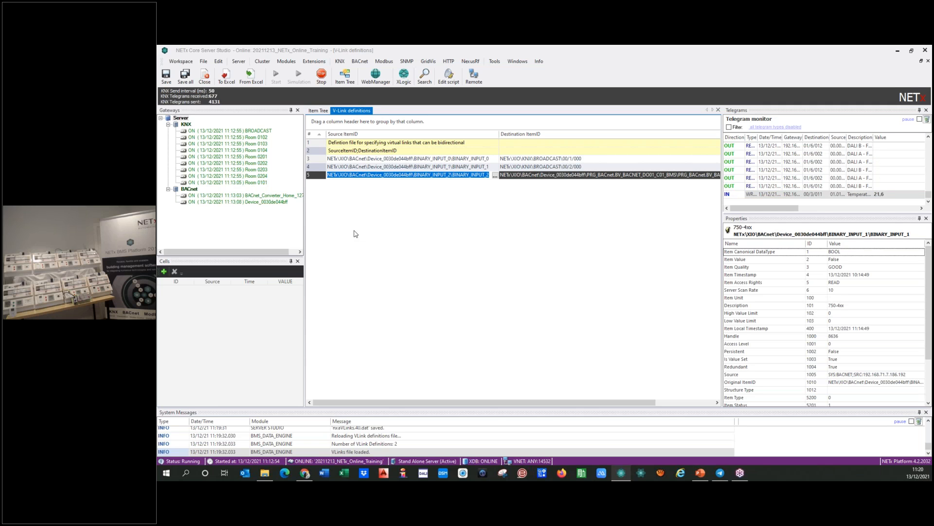
# Step: Insert a new V-Link row below row 5 with the BINARY_INPUT_2 source, then duplicate it twice
pyautogui.rightClick(315, 177)
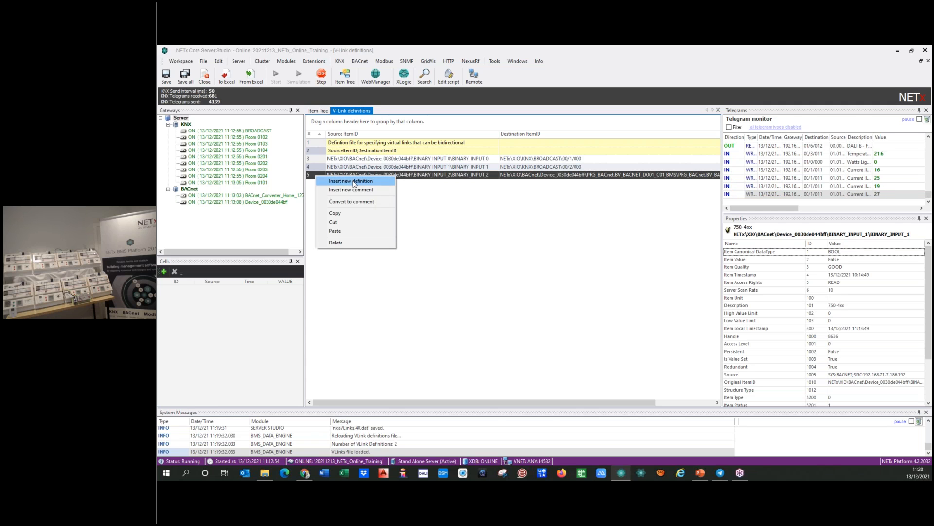
pyautogui.click(348, 181)
pyautogui.hotkey('ctrl', 'v')
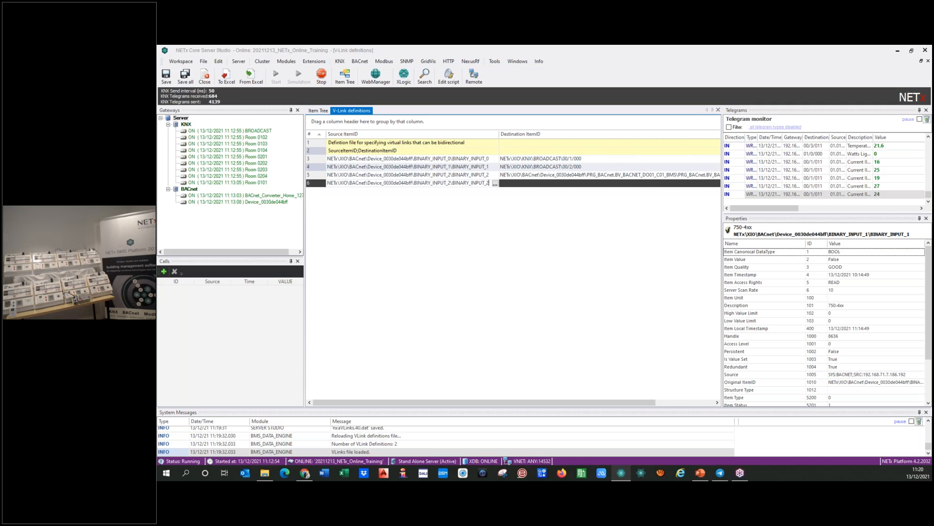
pyautogui.click(315, 184)
pyautogui.rightClick(316, 184)
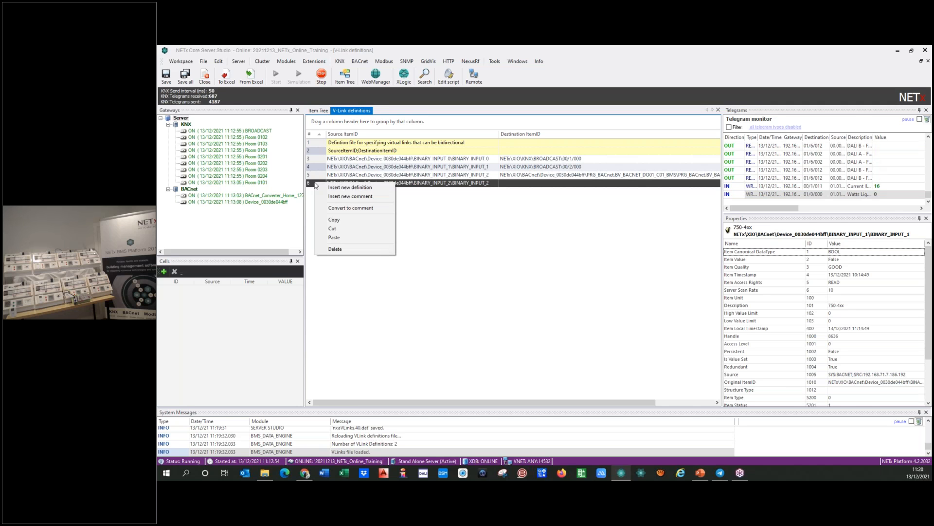
pyautogui.click(330, 220)
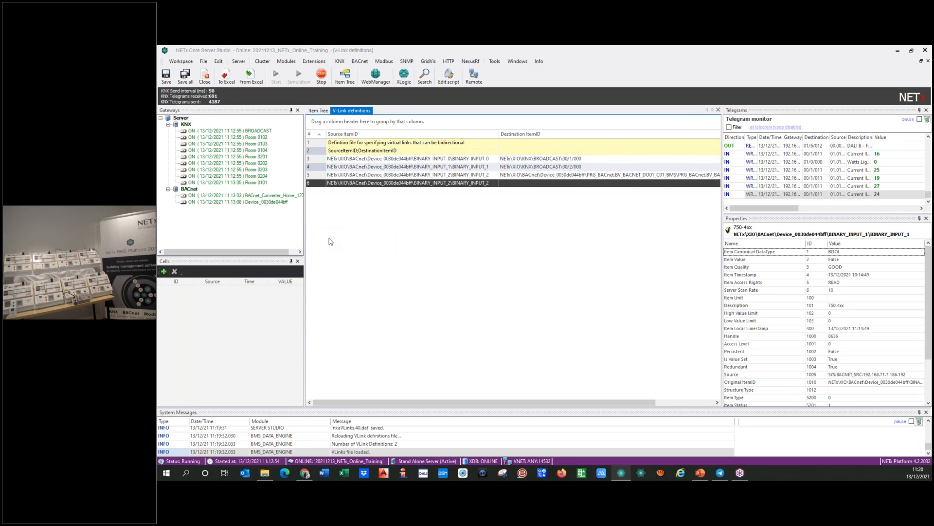
pyautogui.hotkey('ctrl', 'v')
pyautogui.hotkey('ctrl', 'v')
# Step: Set row 6's destination to the DO01_C02 BMS WriteItem
pyautogui.click(606, 184)
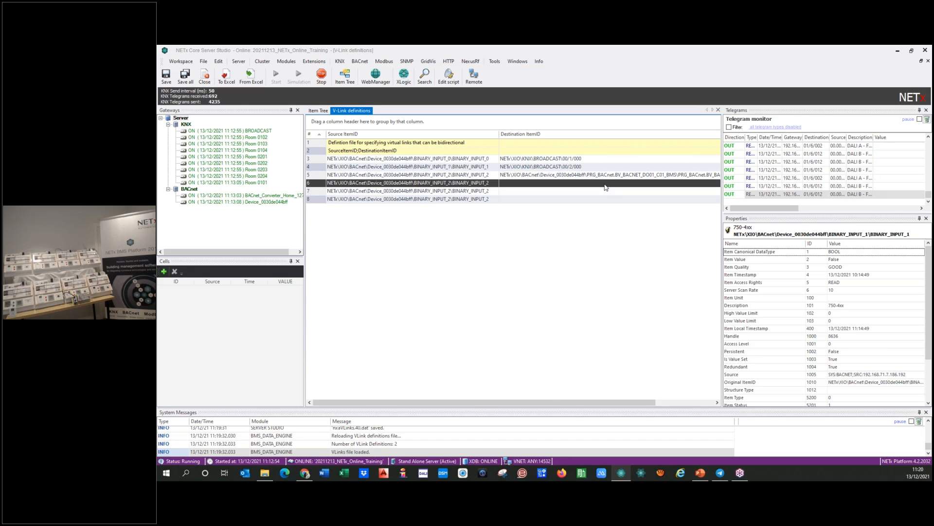
pyautogui.moveTo(563, 405); pyautogui.dragTo(677, 405)
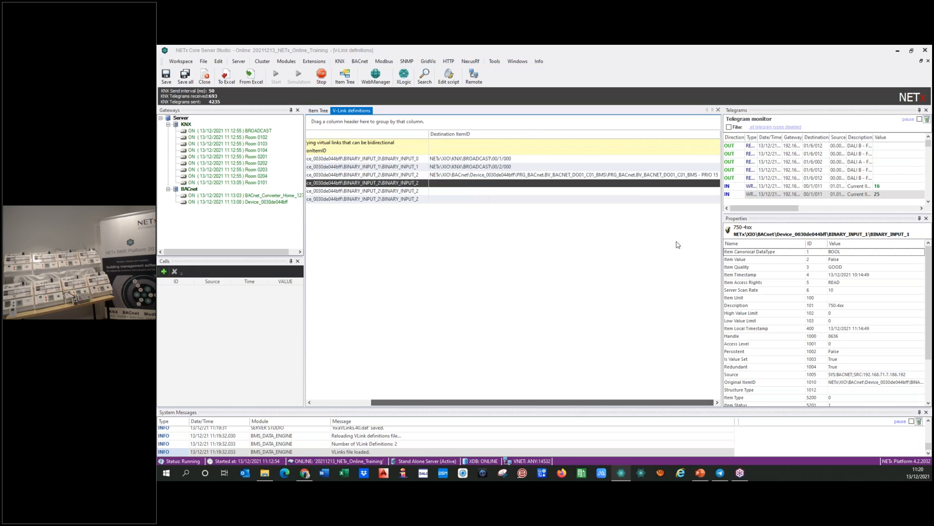
pyautogui.click(716, 184)
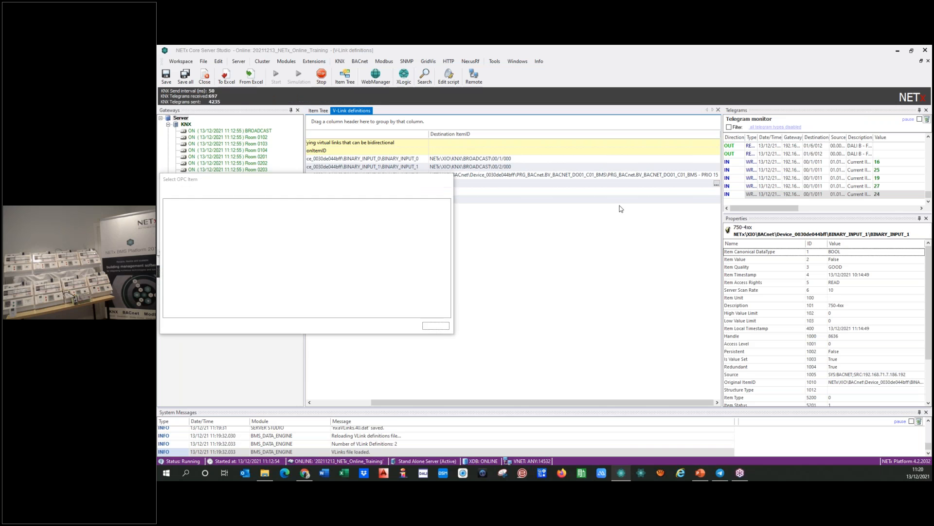
pyautogui.scroll(-1, 245, 299)
pyautogui.doubleClick(245, 301)
pyautogui.scroll(-2, 339, 276)
pyautogui.click(339, 269)
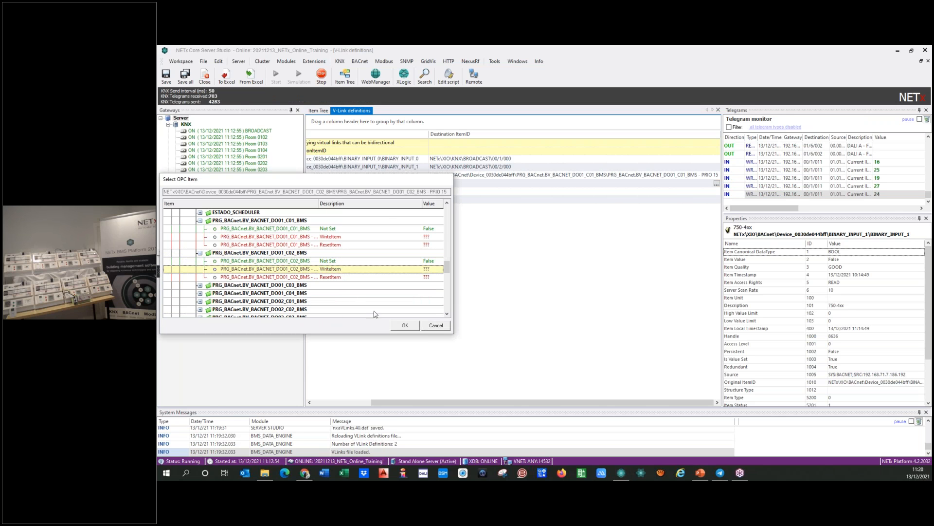
pyautogui.click(403, 326)
# Step: Set row 7's destination to the DO01_C03 BMS WriteItem
pyautogui.click(632, 190)
pyautogui.click(716, 191)
pyautogui.scroll(-2, 272, 263)
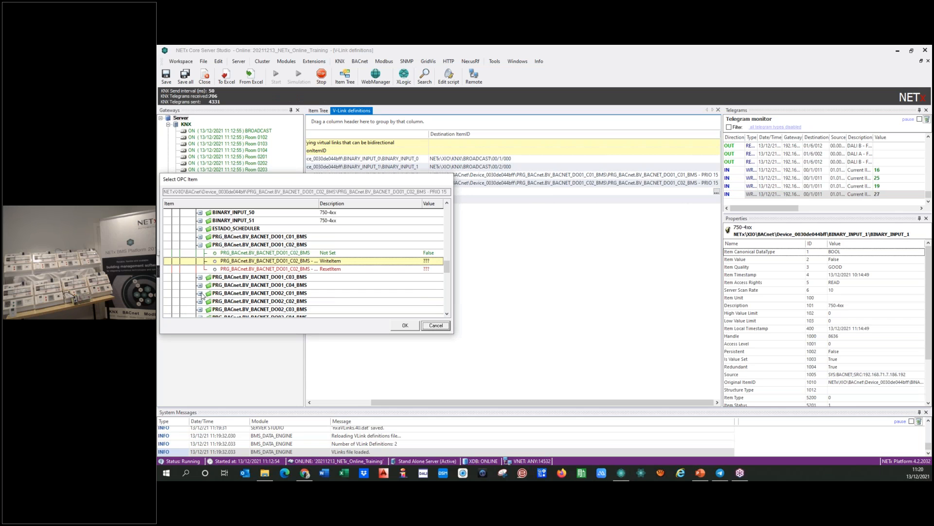
pyautogui.doubleClick(253, 276)
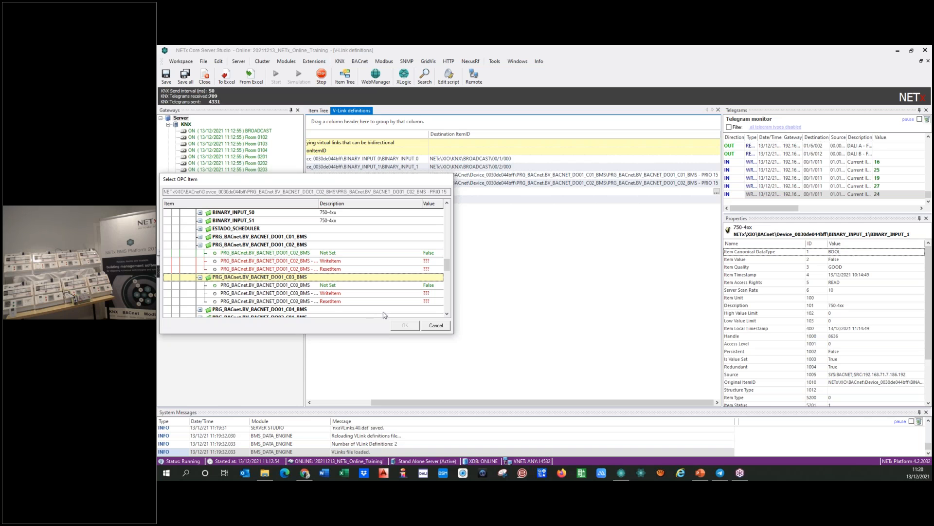
pyautogui.click(309, 293)
pyautogui.click(405, 325)
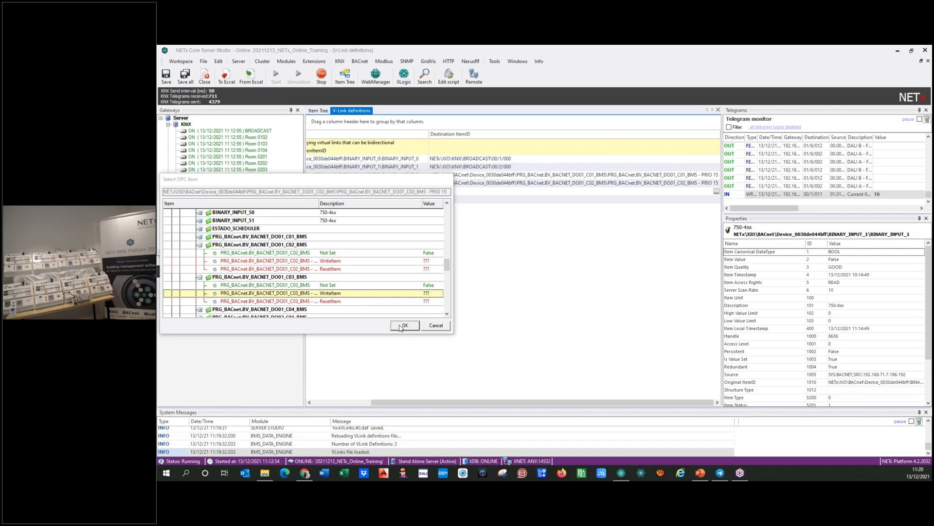
# Step: Set row 8's destination to the DO01_C04 BMS WriteItem
pyautogui.click(707, 199)
pyautogui.click(717, 200)
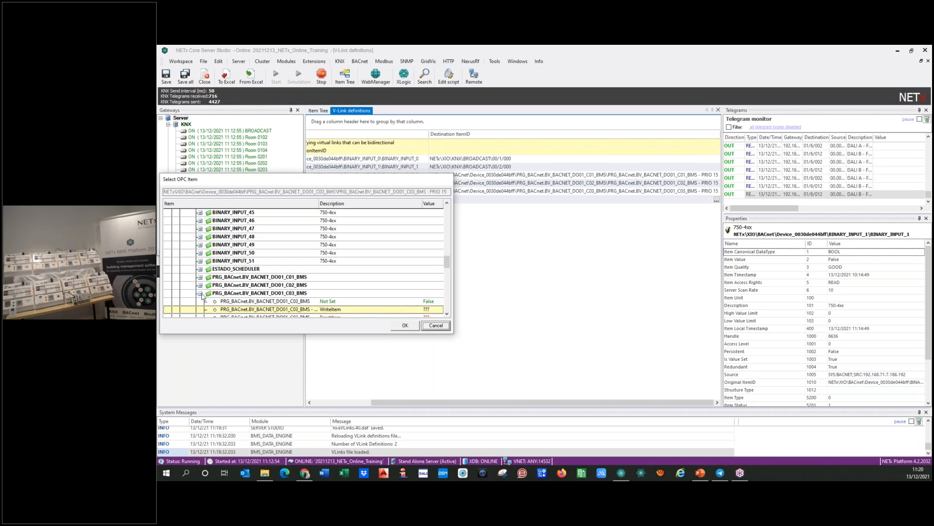
pyautogui.click(201, 294)
pyautogui.click(200, 301)
pyautogui.scroll(-2, 292, 287)
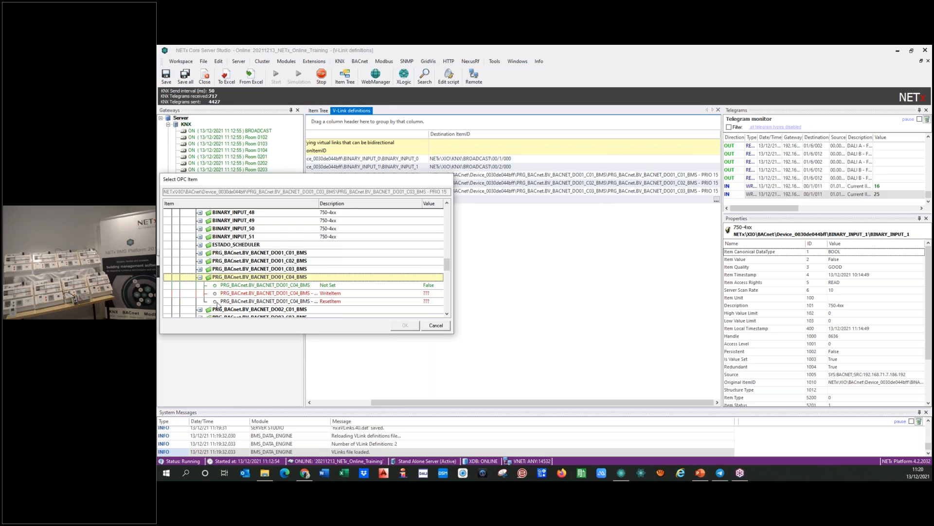
pyautogui.click(337, 269)
pyautogui.click(404, 325)
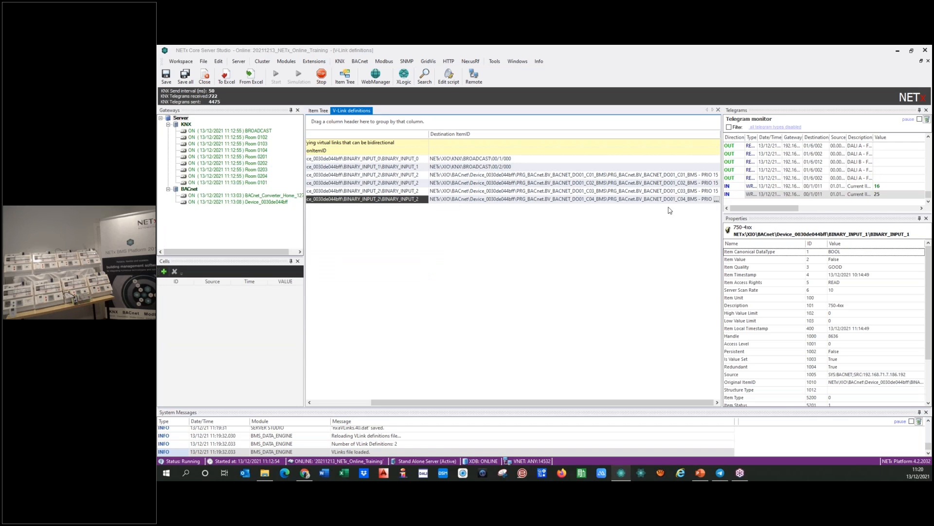
# Step: Save the V-Link file so all six BINARY_INPUT_2 link definitions reload
pyautogui.moveTo(423, 403); pyautogui.dragTo(365, 402)
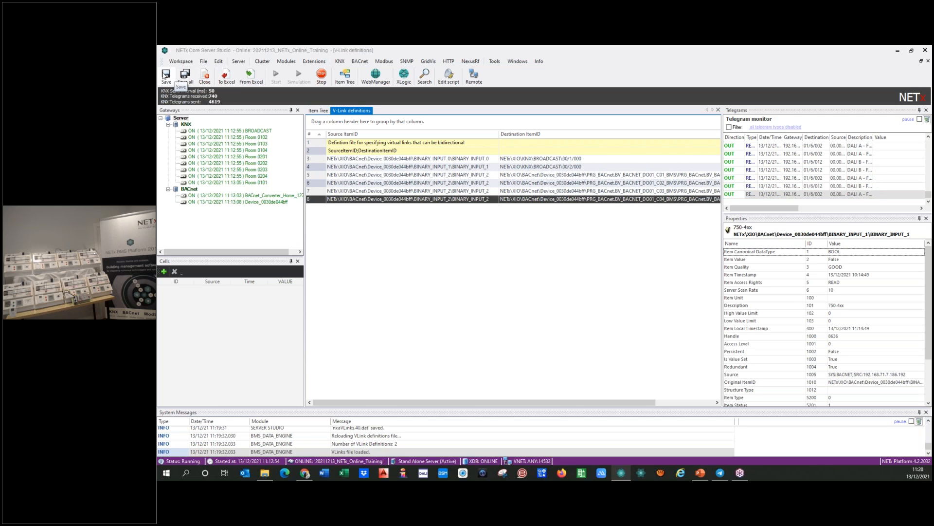
pyautogui.click(167, 76)
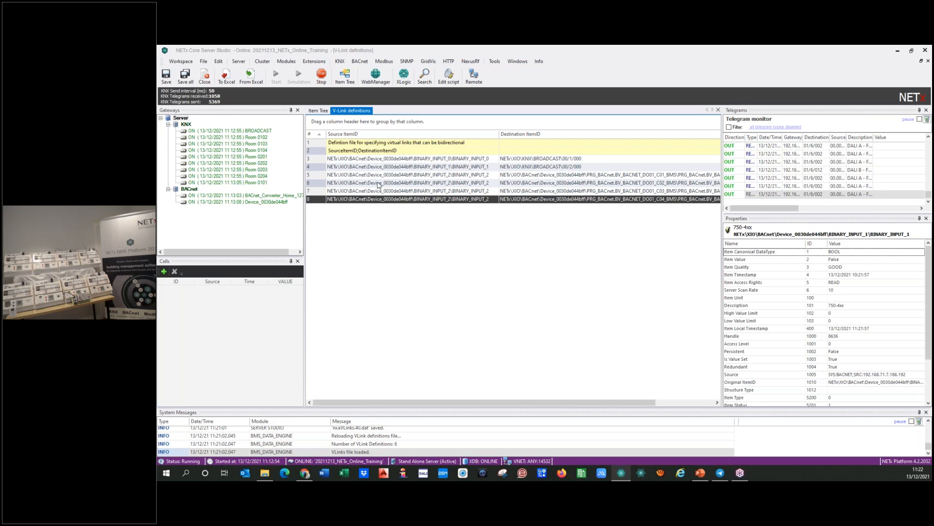
# Step: Convert V-Link rows 3 through 8 into comments and save the file
pyautogui.click(314, 159)
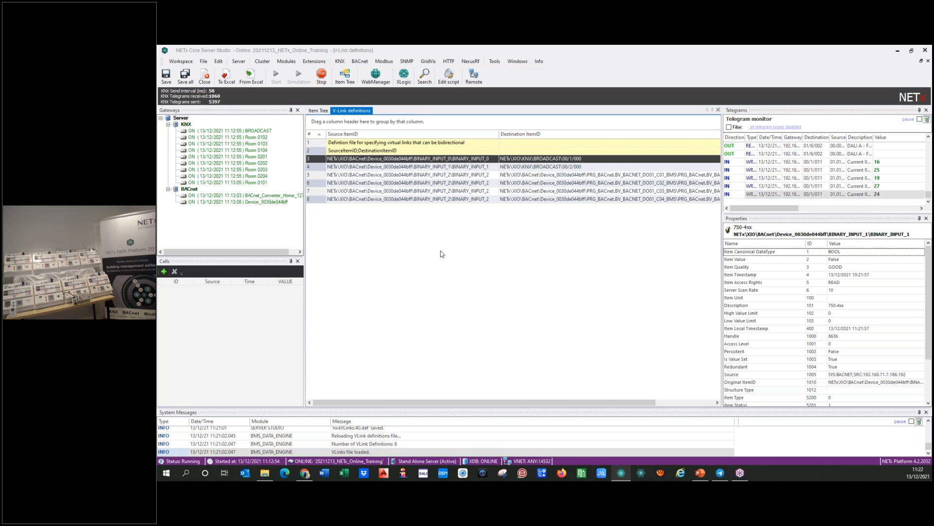
pyautogui.hotkey('shift', 'Down')
pyautogui.hotkey('shift', 'Down')
pyautogui.hotkey('shift', 'Down')
pyautogui.hotkey('shift', 'Down')
pyautogui.hotkey('shift', 'Down')
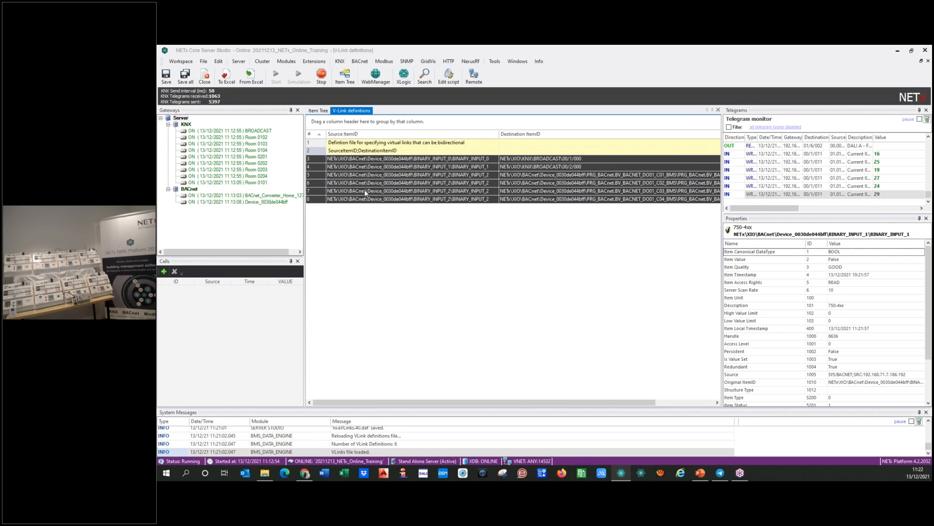
pyautogui.rightClick(322, 161)
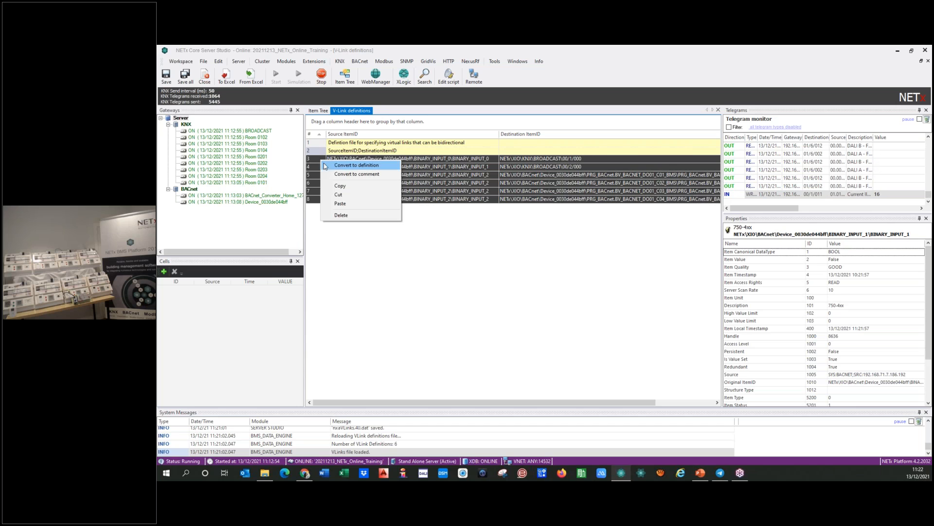
pyautogui.click(370, 174)
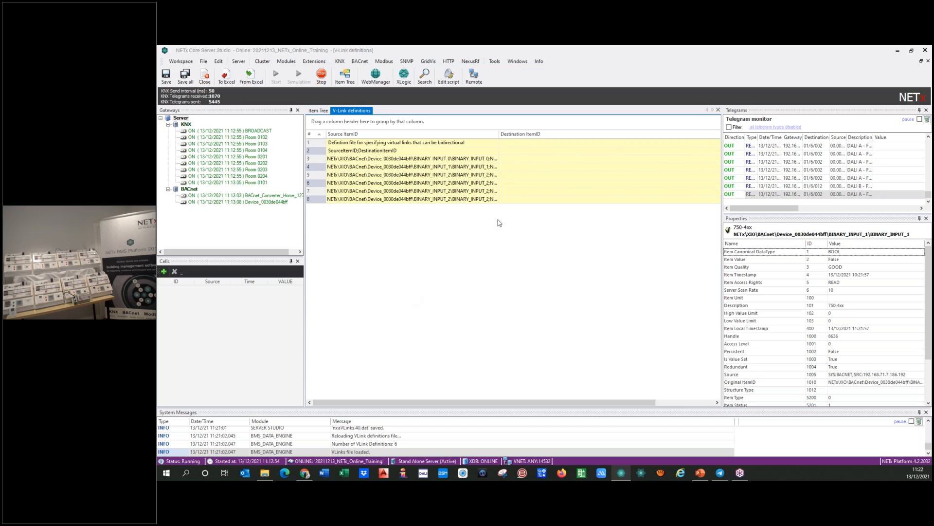
pyautogui.click(165, 77)
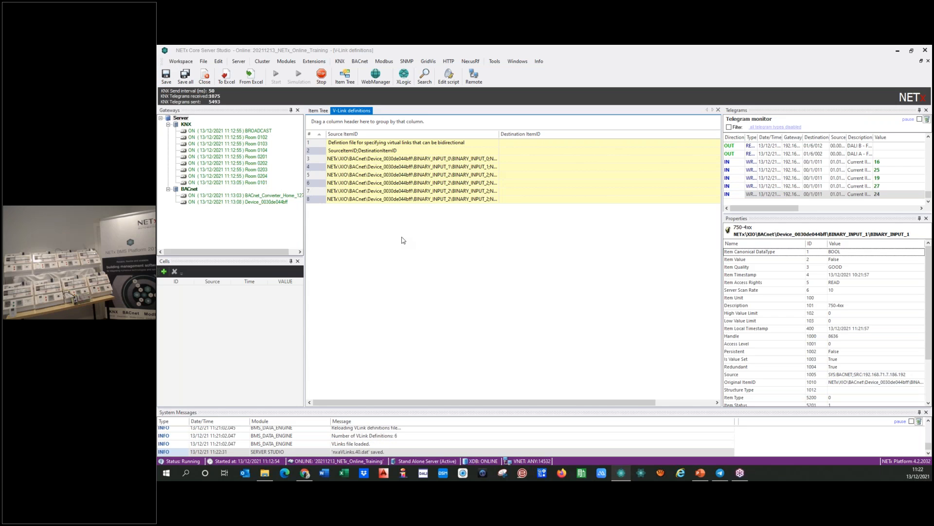
# Step: Widen the Source ItemID column and grid, then close the V-Link definitions editor
pyautogui.doubleClick(498, 133)
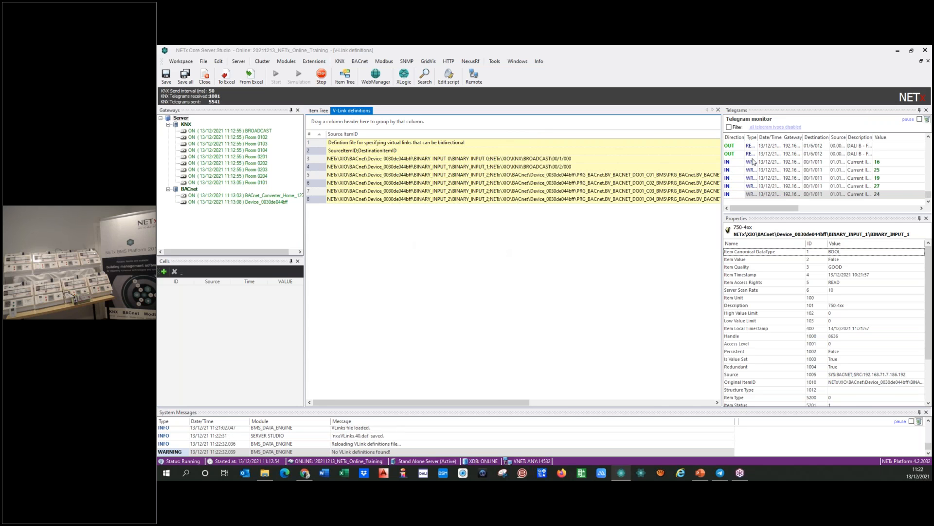
pyautogui.moveTo(723, 159); pyautogui.dragTo(745, 159)
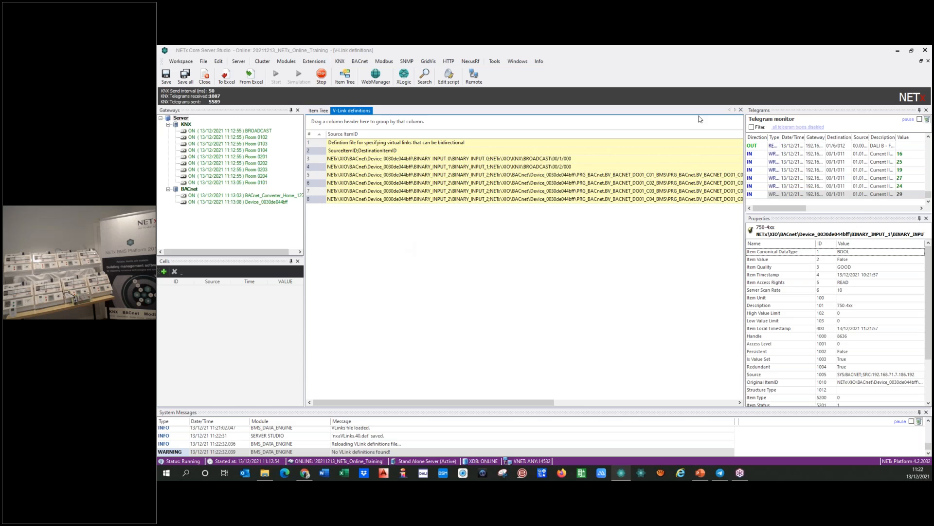
pyautogui.click(742, 109)
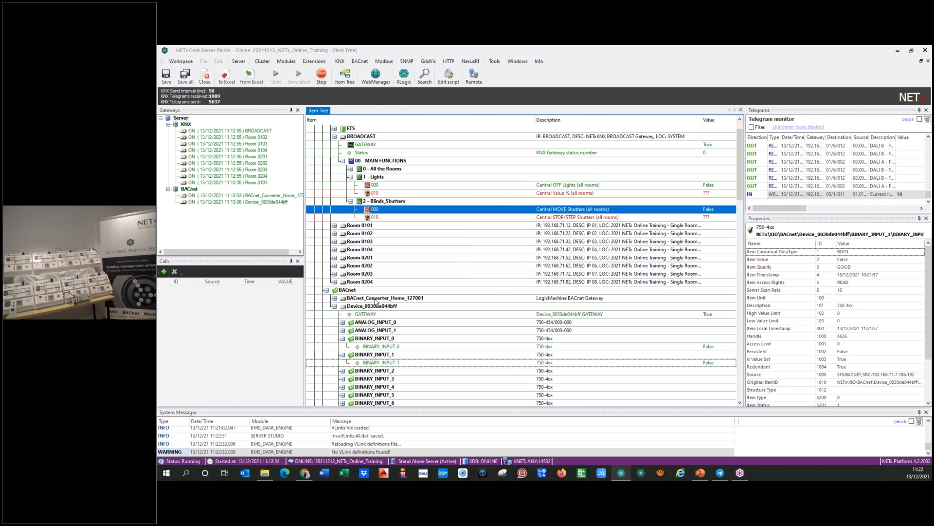
pyautogui.click(334, 138)
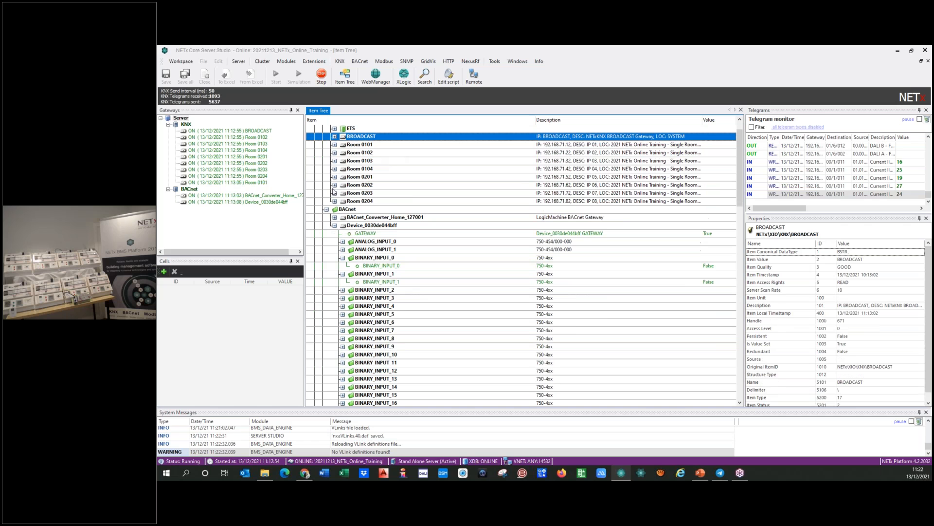
pyautogui.scroll(1, 334, 154)
pyautogui.click(327, 145)
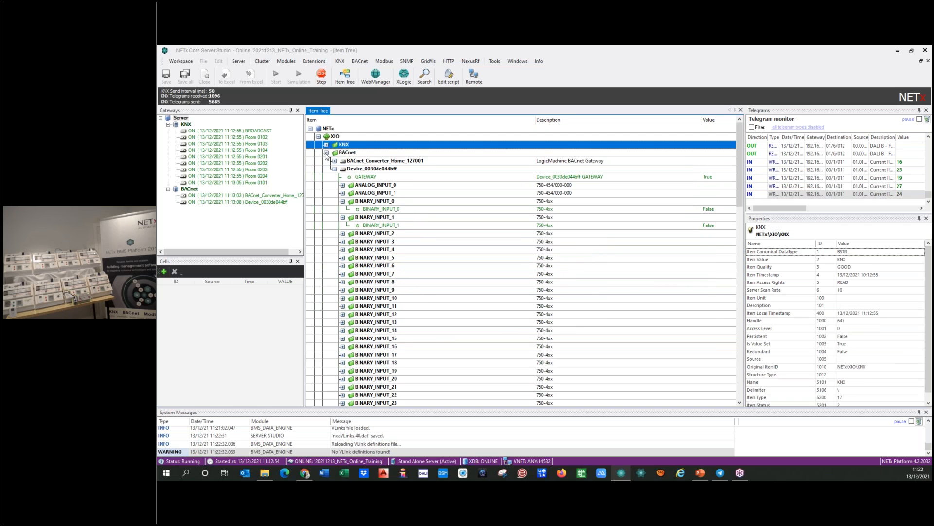
pyautogui.click(326, 153)
pyautogui.click(360, 61)
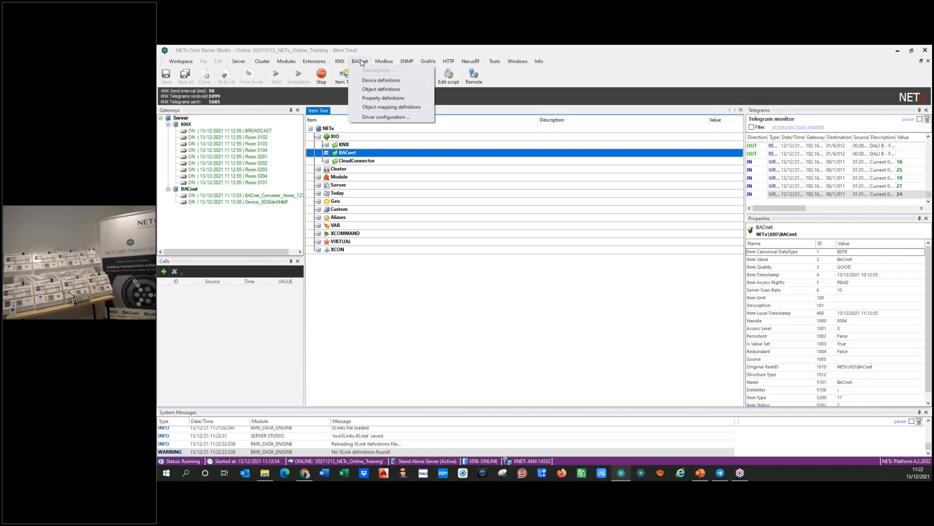
pyautogui.click(366, 80)
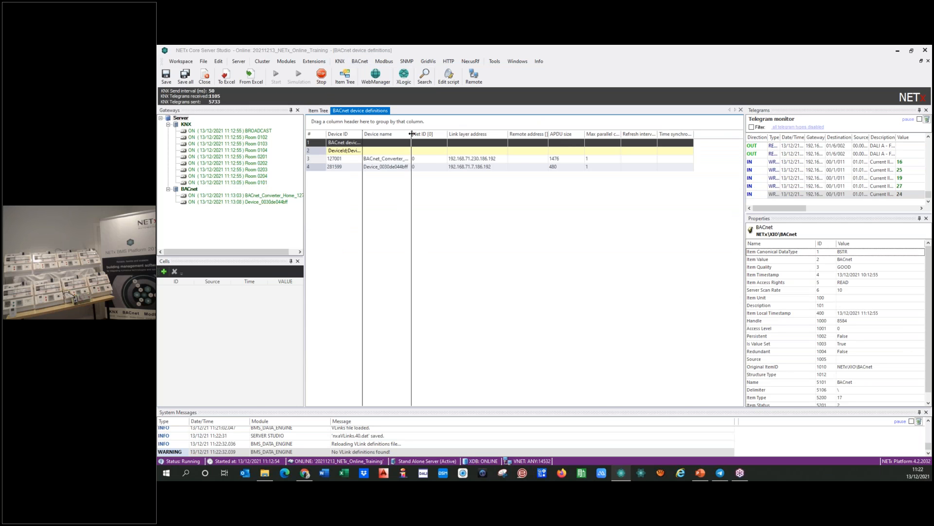
pyautogui.doubleClick(411, 133)
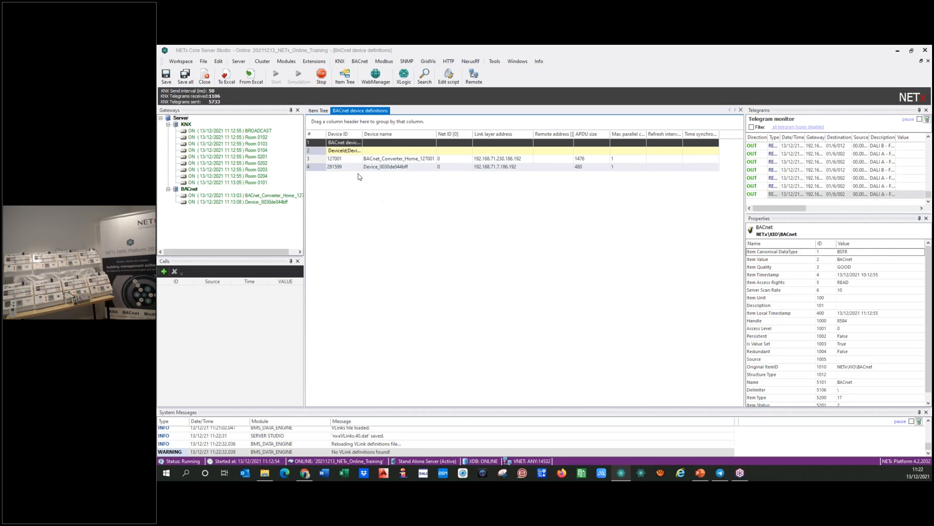
pyautogui.click(346, 162)
pyautogui.click(346, 168)
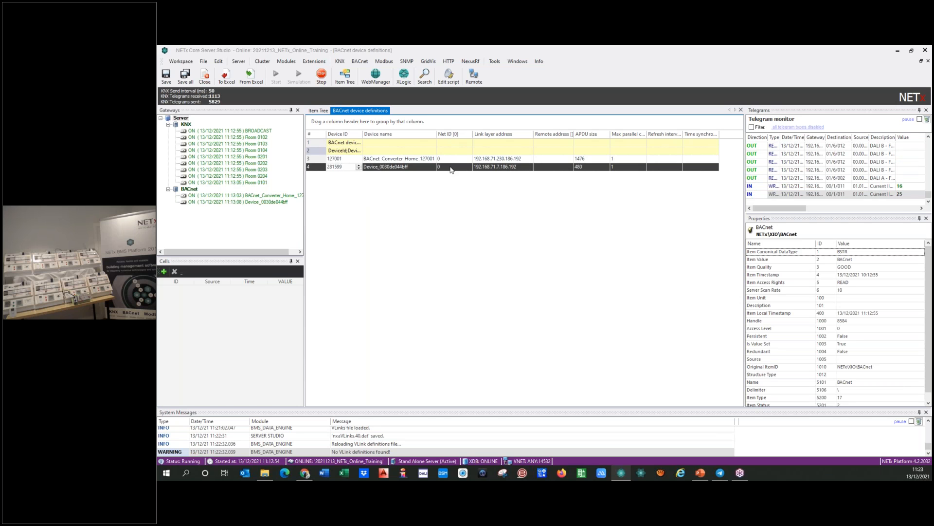
pyautogui.click(524, 161)
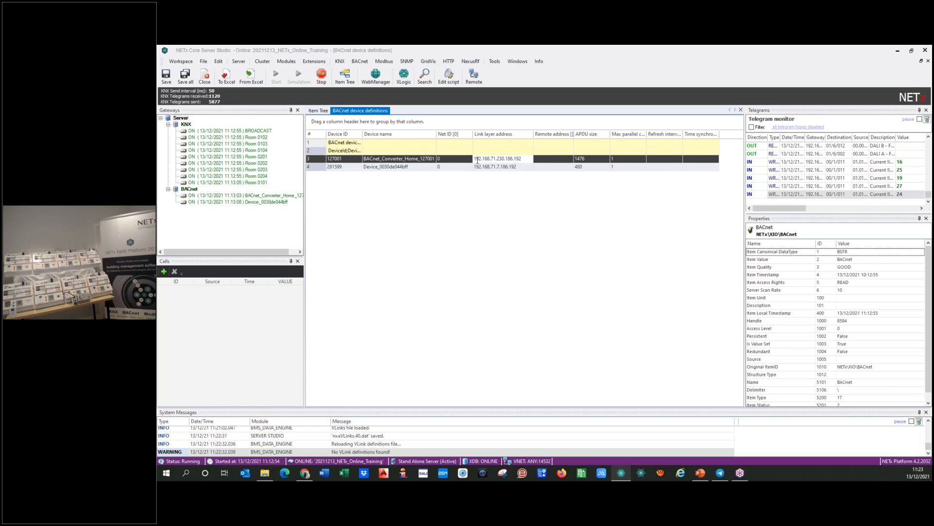
pyautogui.moveTo(476, 159); pyautogui.dragTo(523, 159)
pyautogui.click(532, 159)
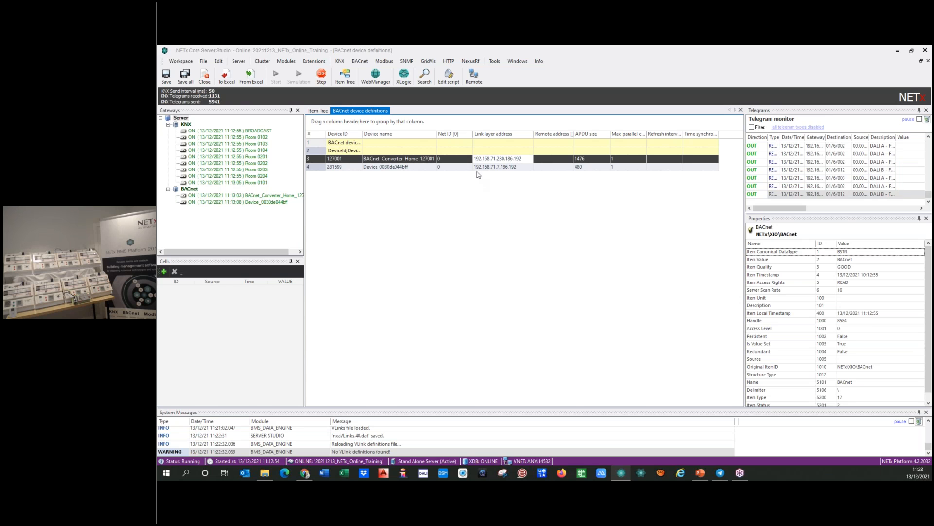
pyautogui.click(510, 186)
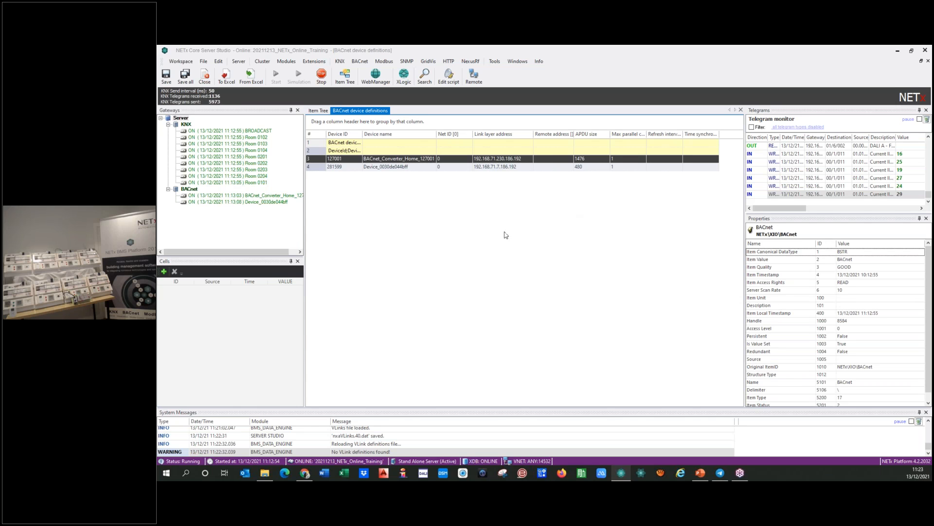
pyautogui.click(347, 167)
pyautogui.click(348, 168)
pyautogui.moveTo(348, 168); pyautogui.dragTo(326, 168)
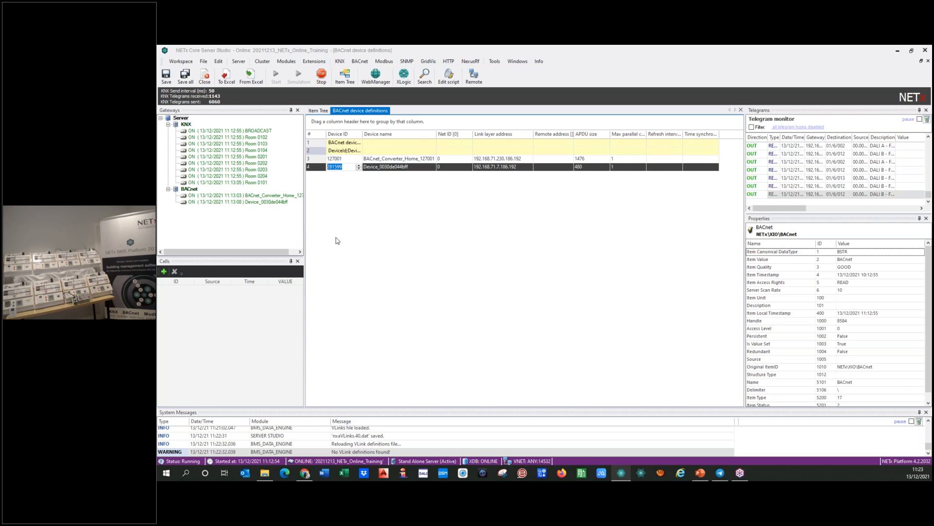
pyautogui.click(363, 62)
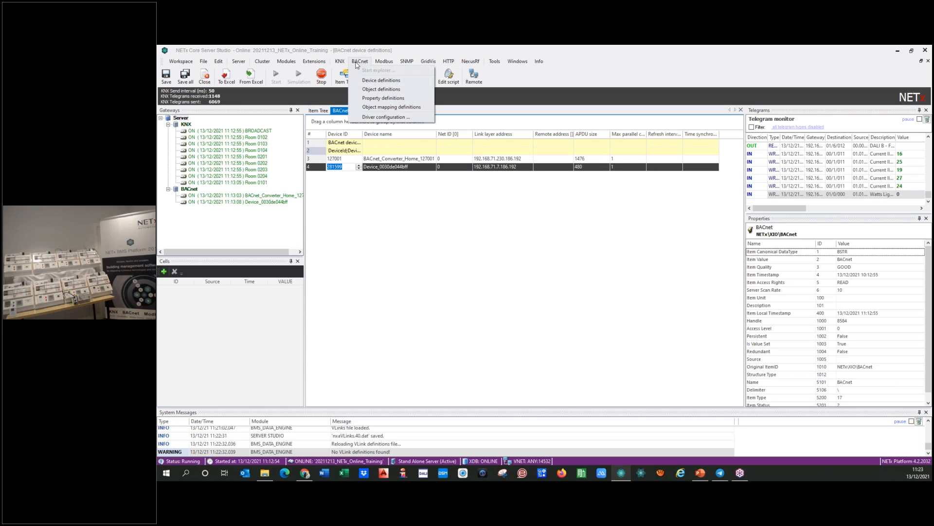
# Step: Open BACnet object definitions, select device 127001's objects, and auto-fit the Object name column
pyautogui.click(401, 91)
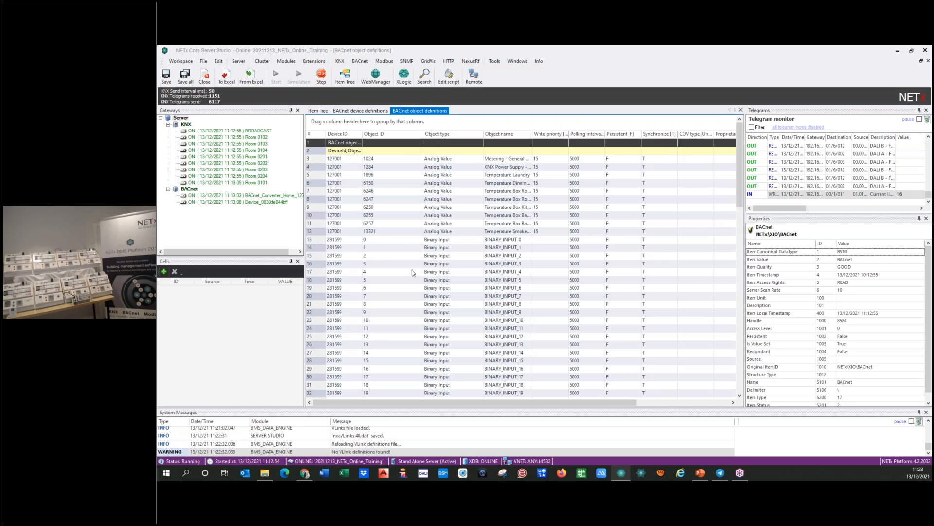
pyautogui.click(316, 159)
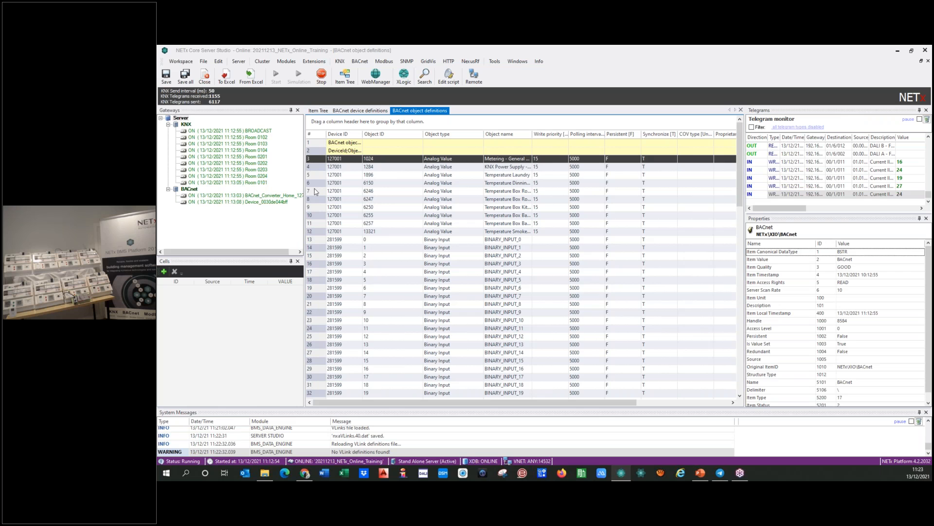
pyautogui.hotkey('shift', 'Down')
pyautogui.hotkey('shift', 'Down')
pyautogui.hotkey('shift', 'Down')
pyautogui.hotkey('shift', 'Down')
pyautogui.hotkey('shift', 'Down')
pyautogui.hotkey('shift', 'Down')
pyautogui.hotkey('shift', 'Down')
pyautogui.hotkey('shift', 'Down')
pyautogui.hotkey('shift', 'Down')
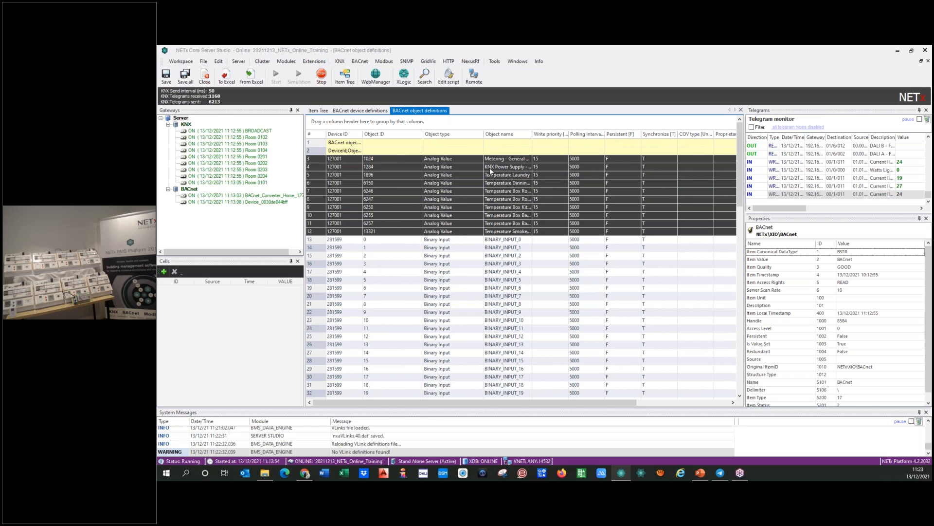
pyautogui.doubleClick(533, 134)
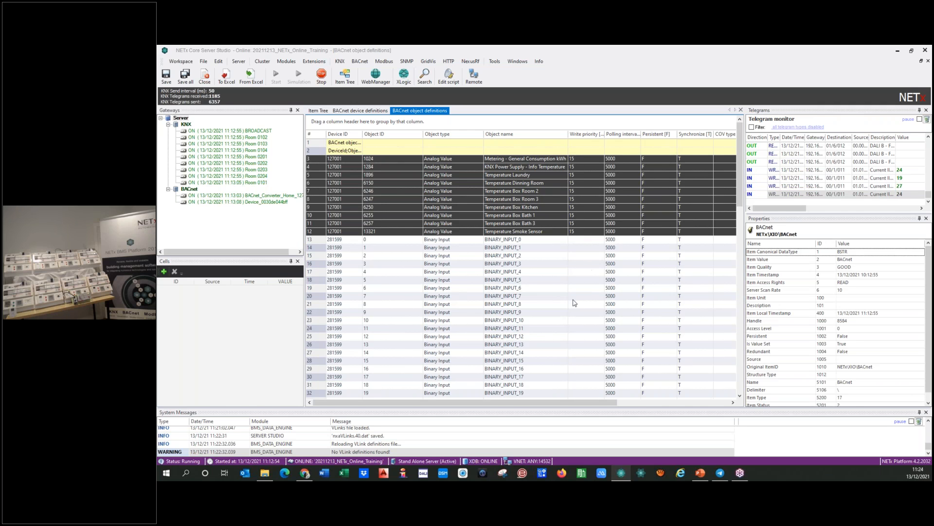
pyautogui.moveTo(568, 403); pyautogui.dragTo(683, 400)
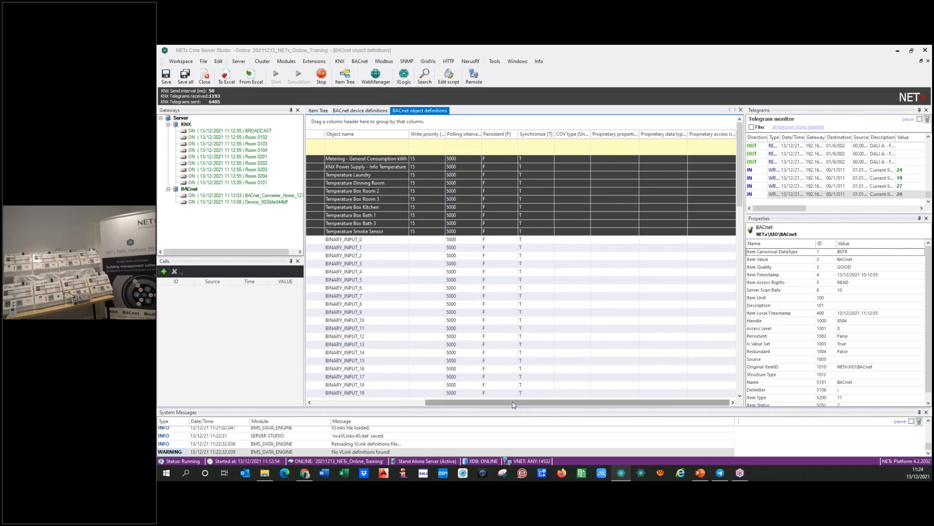
pyautogui.moveTo(549, 403); pyautogui.dragTo(414, 410)
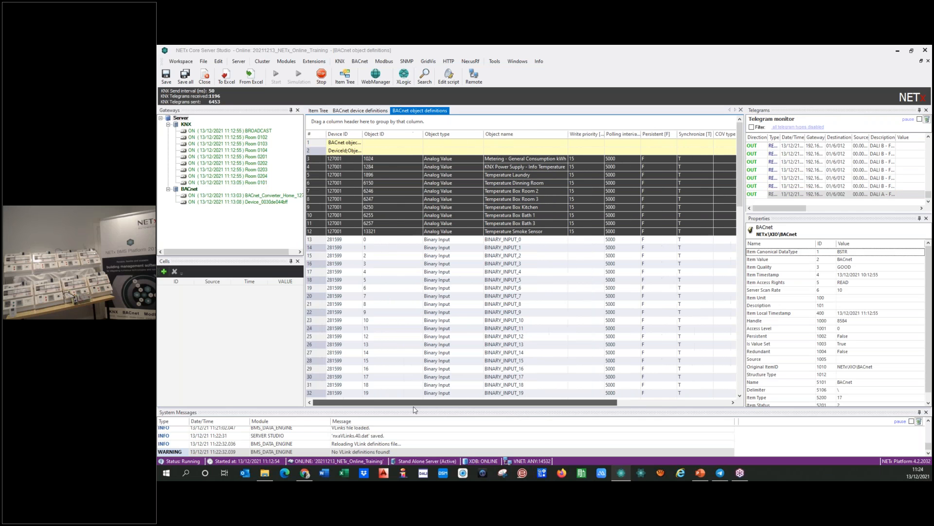
# Step: Auto-fit the Write priority and Object name columns and select the PRG_BACnet.BV_BACNET_DO01_C01_BMS row
pyautogui.click(314, 240)
pyautogui.scroll(-9, 334, 263)
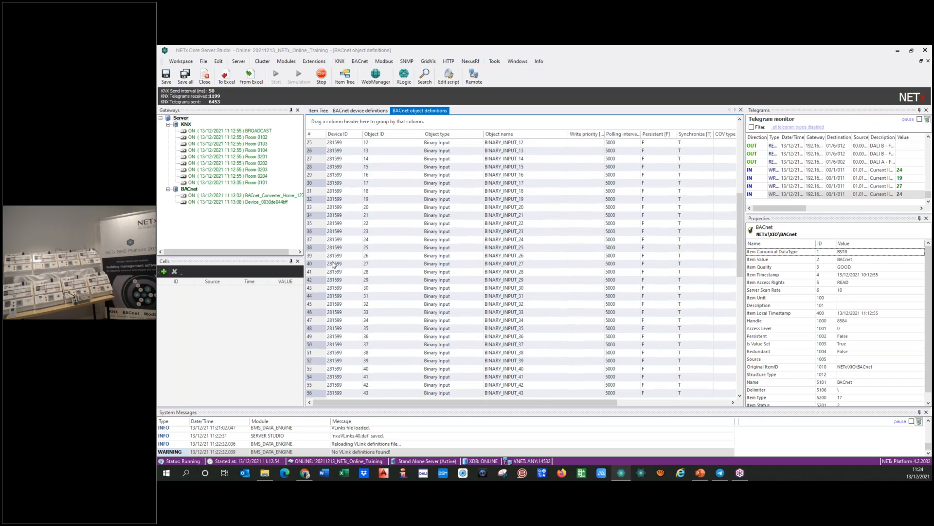
pyautogui.scroll(2, 334, 263)
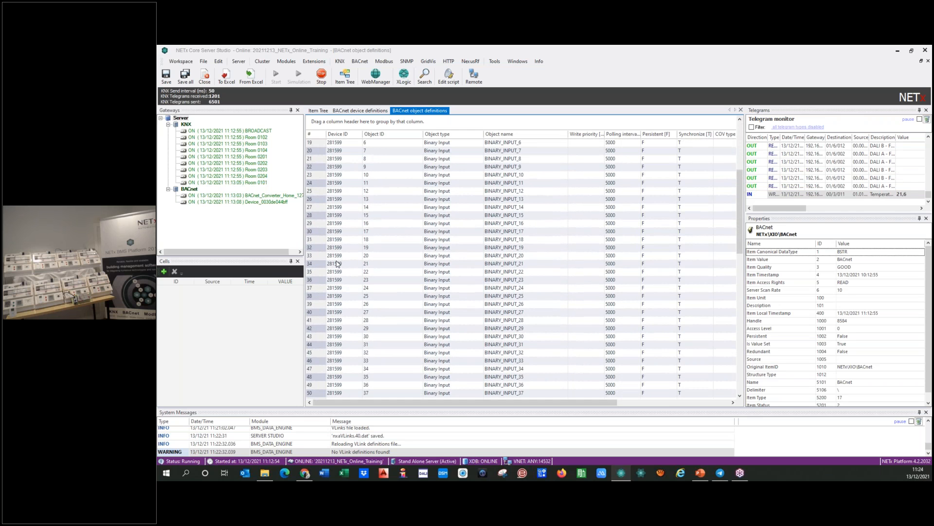
pyautogui.scroll(5, 337, 264)
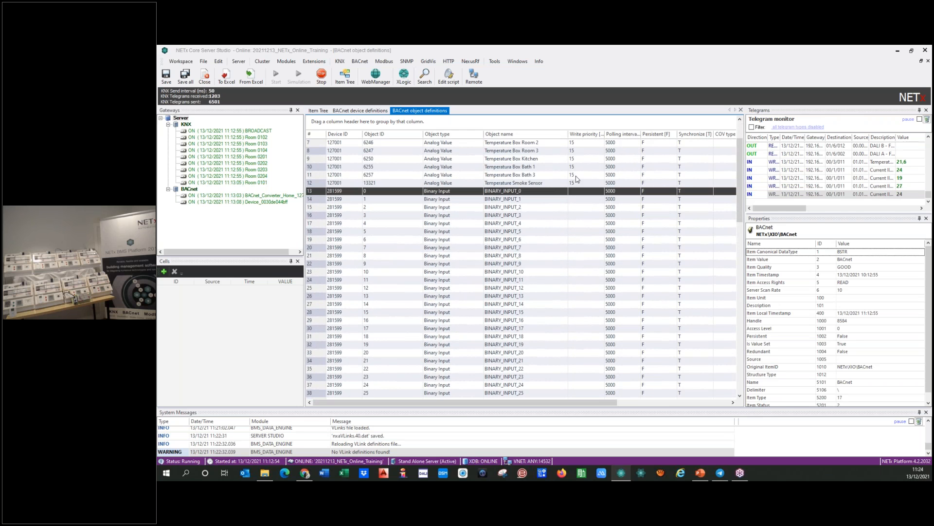
pyautogui.doubleClick(604, 135)
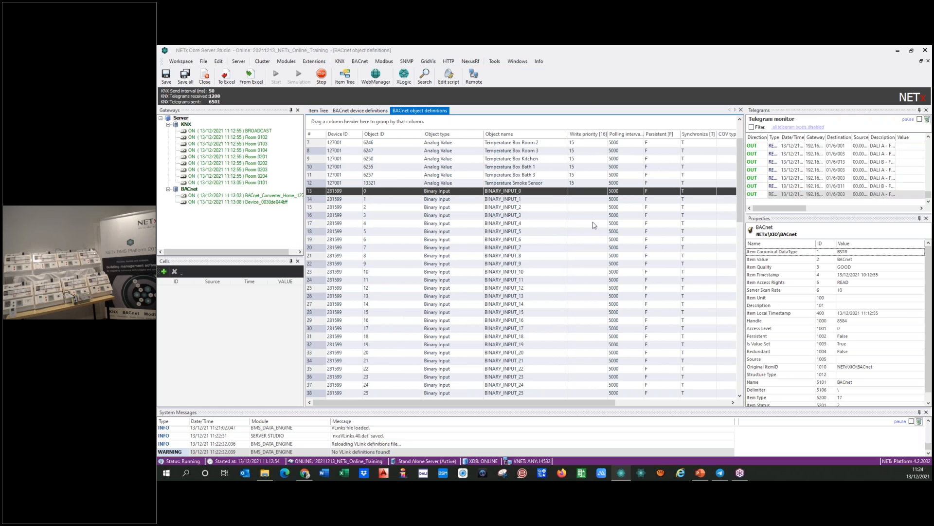
pyautogui.scroll(-13, 581, 210)
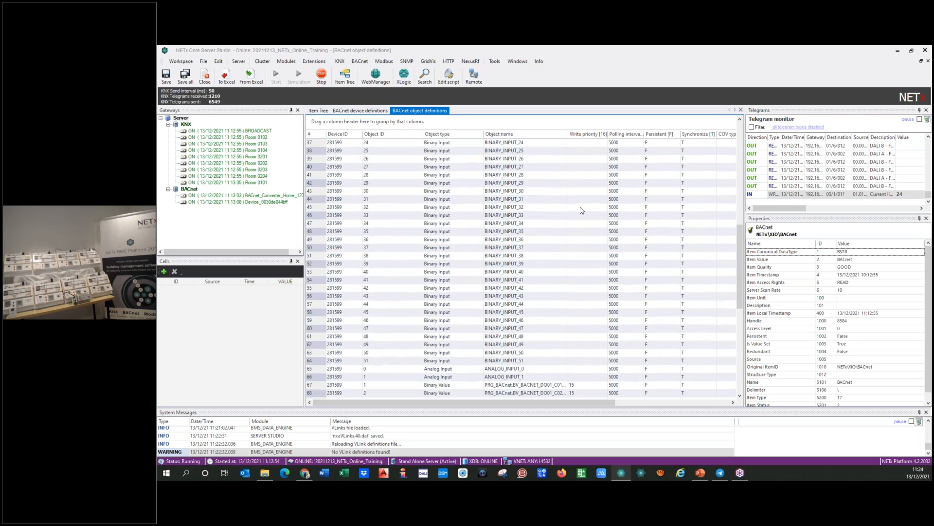
pyautogui.scroll(-4, 581, 210)
pyautogui.doubleClick(568, 134)
pyautogui.click(320, 216)
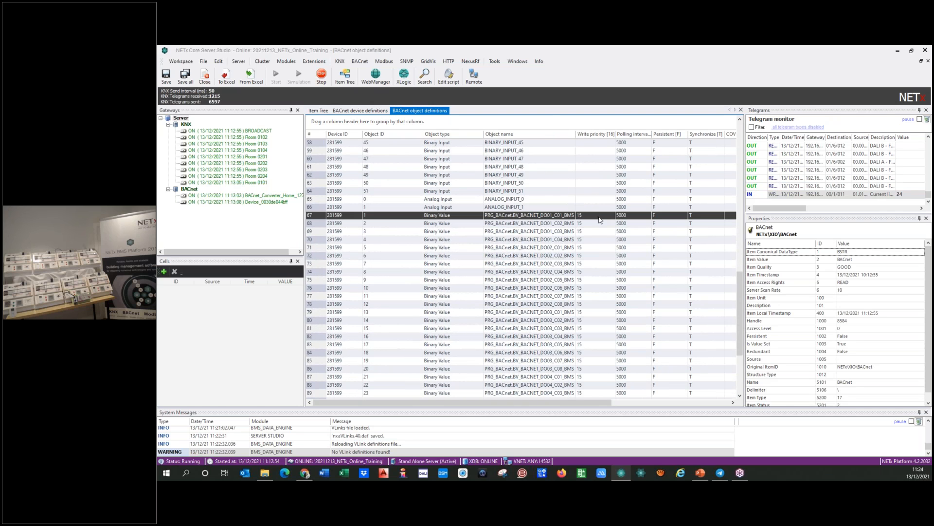
# Step: Change DO01_C01_BMS's Write priority from 15 to 7,8,9,10,11,12,13,14 and save all
pyautogui.click(588, 215)
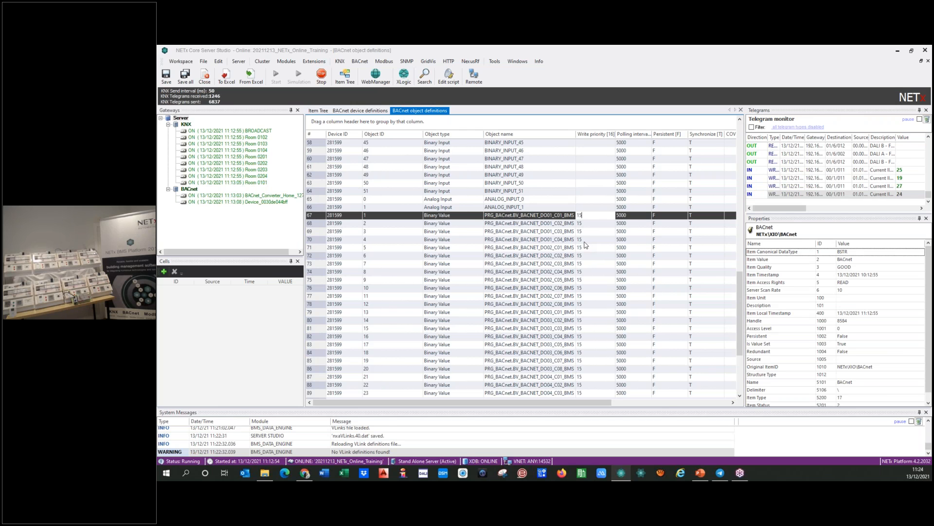
pyautogui.write('8')
pyautogui.press('BackSpace')
pyautogui.write('7,')
pyautogui.write('8,')
pyautogui.write('9,10')
pyautogui.write(',11,1')
pyautogui.write('2,13')
pyautogui.write(',14,')
pyautogui.press('BackSpace')
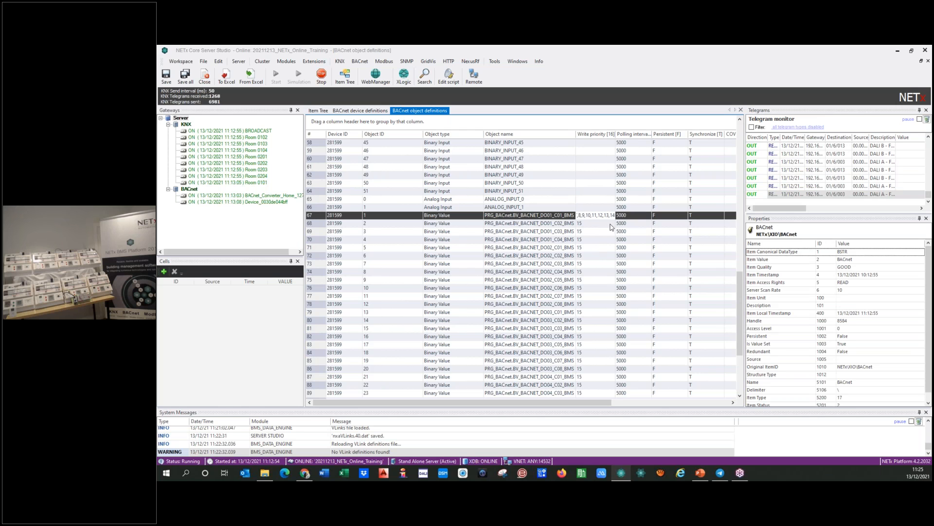
pyautogui.press('Return')
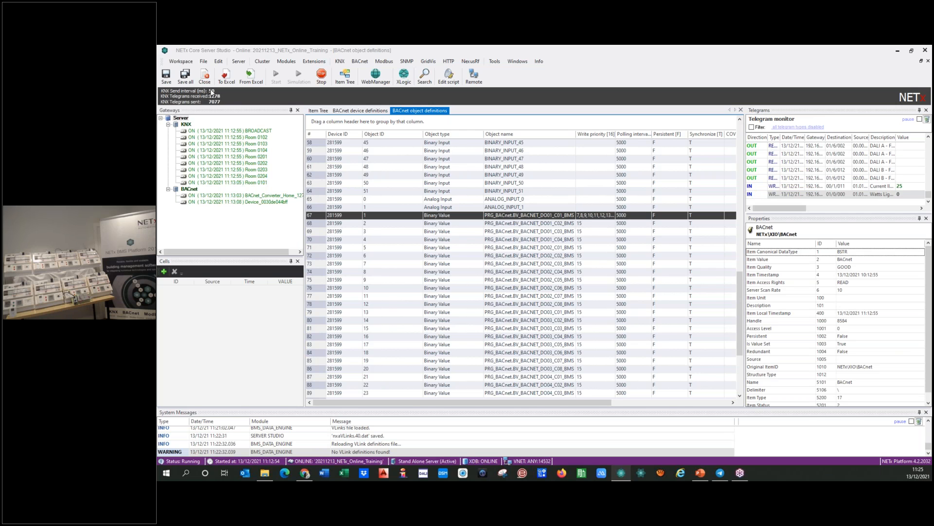
pyautogui.click(185, 77)
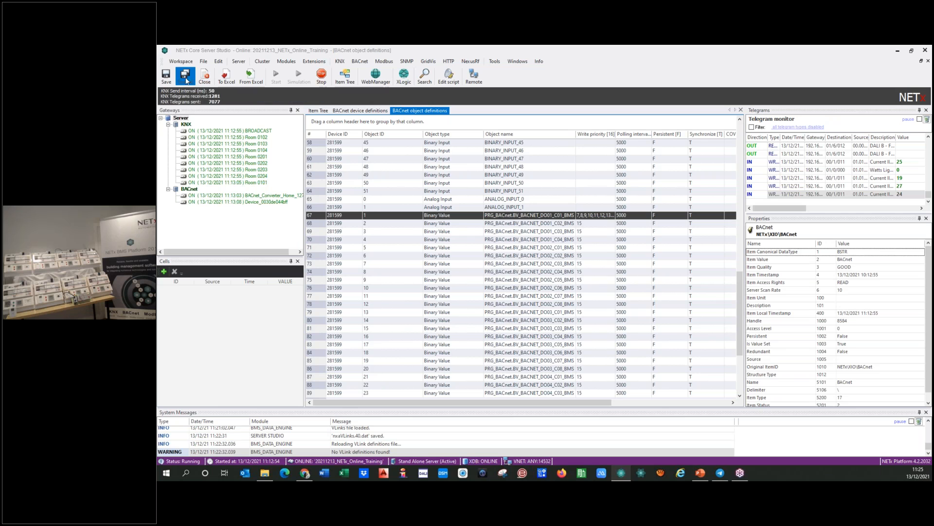
# Step: Answer Sí to reinitialize the Core Server and let it restart
pyautogui.click(553, 286)
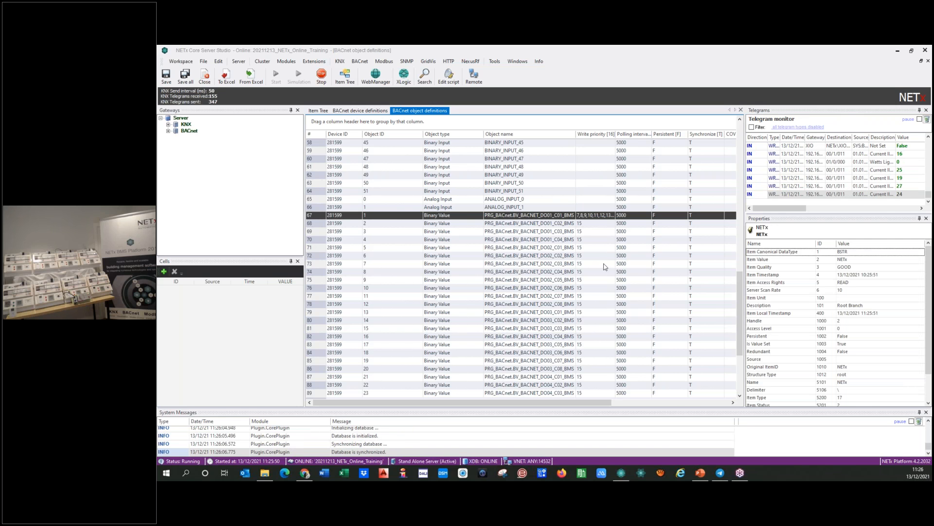
# Step: In the Item Tree, expand XIO > BACnet > Device_0030de044bff and inspect DO01_C01_BMS's PRIO 7–14 items
pyautogui.click(318, 110)
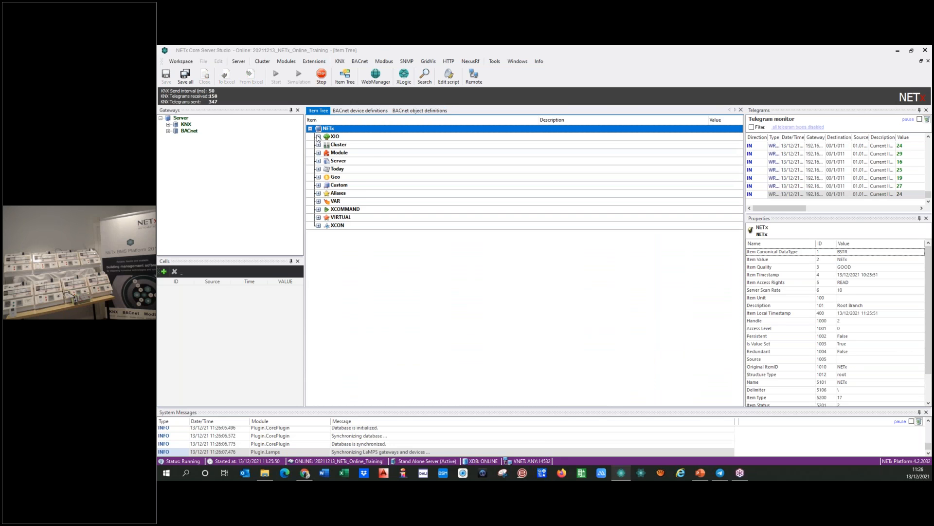
pyautogui.click(318, 136)
pyautogui.click(326, 153)
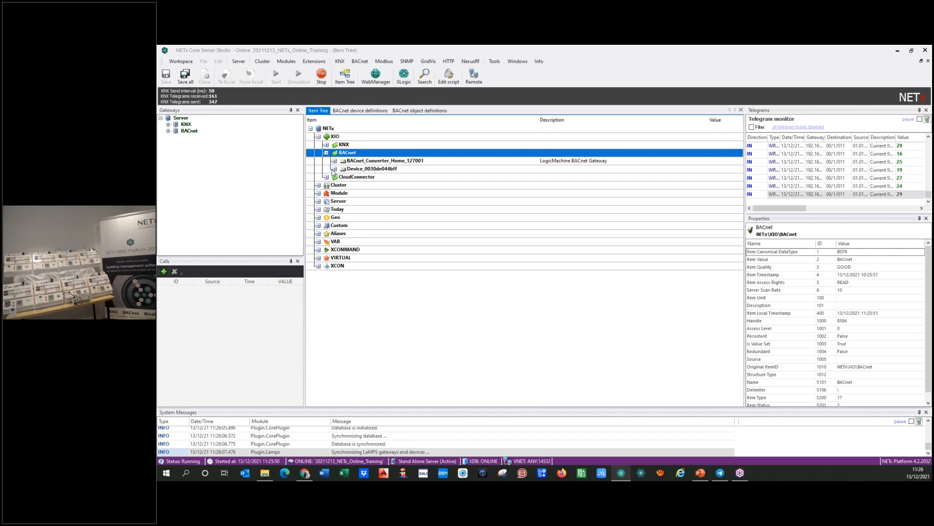
pyautogui.click(334, 169)
pyautogui.scroll(-15, 343, 236)
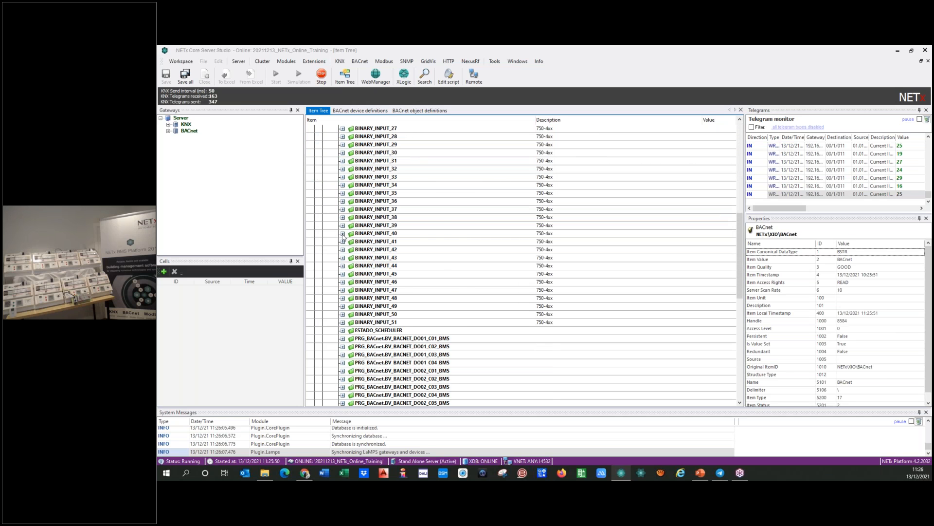
pyautogui.click(342, 226)
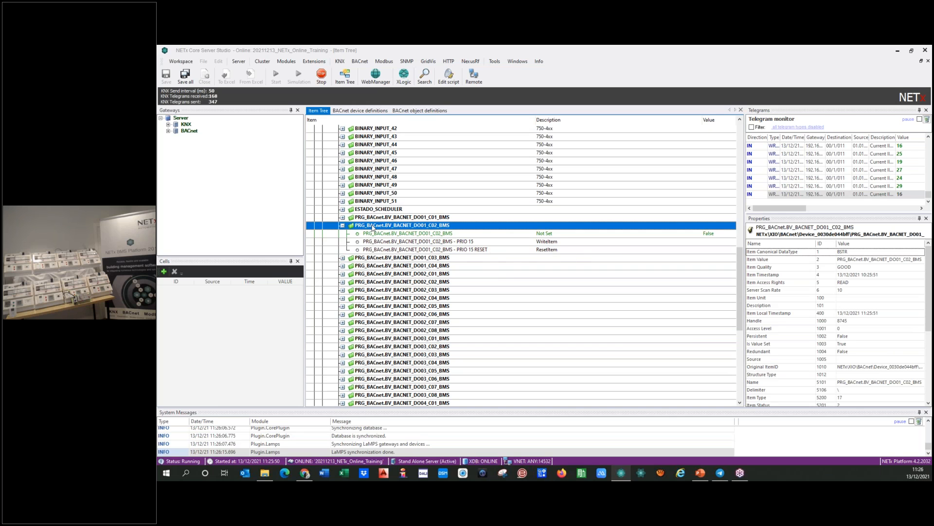
pyautogui.click(342, 225)
pyautogui.click(342, 217)
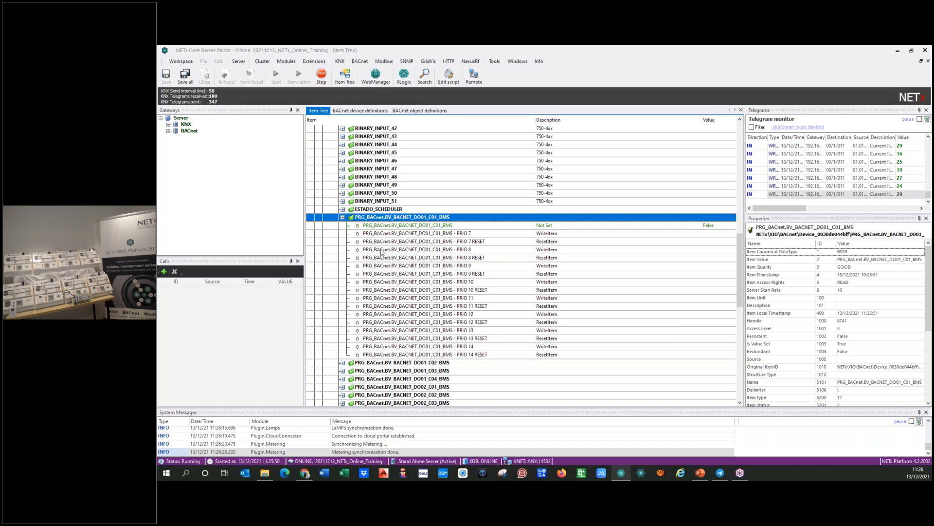
pyautogui.click(342, 218)
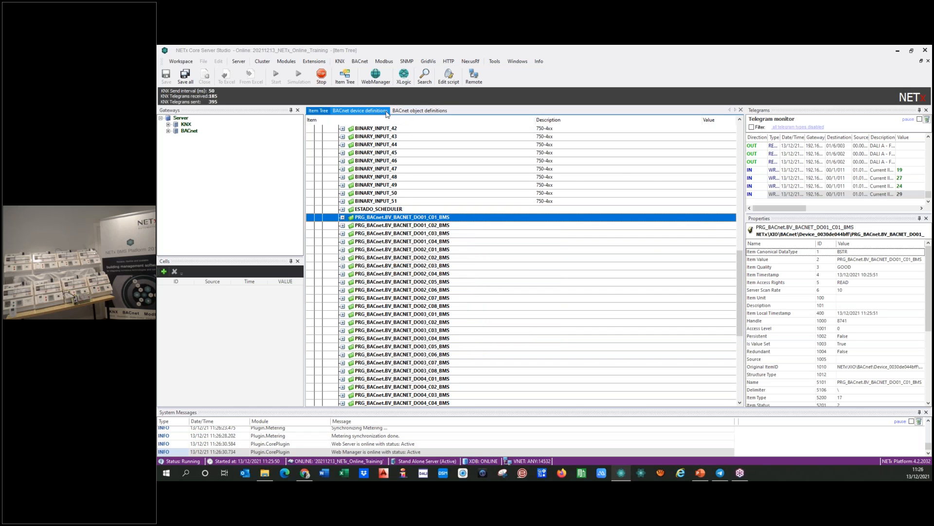
# Step: Restore DO01_C01_BMS's Write priority to 15, save all, and decline reinitializing the server
pyautogui.click(419, 111)
pyautogui.click(586, 215)
pyautogui.moveTo(585, 216); pyautogui.dragTo(624, 217)
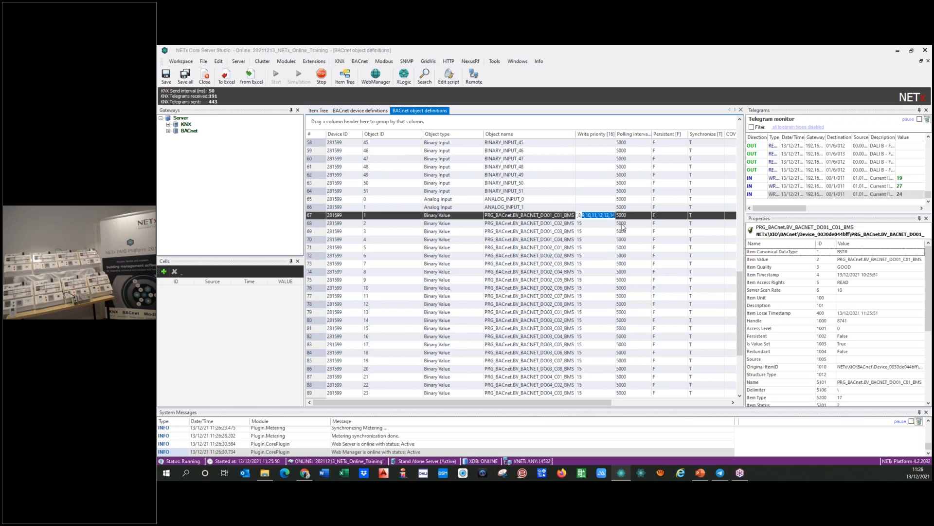
pyautogui.press('BackSpace')
pyautogui.write('15')
pyautogui.click(388, 215)
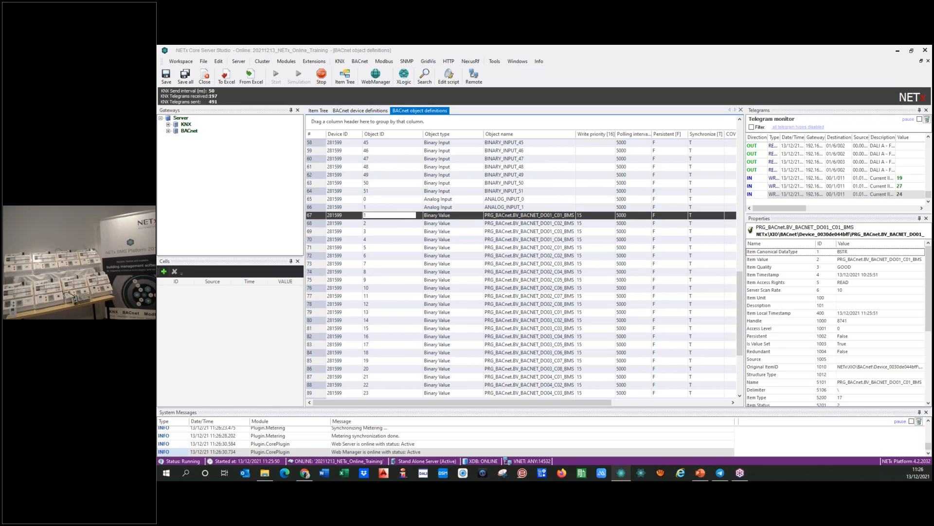
pyautogui.click(185, 75)
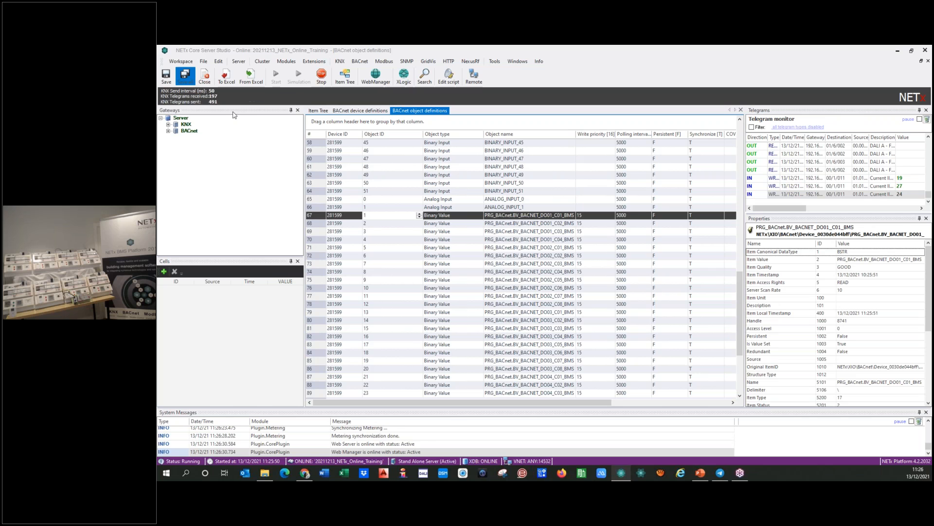
pyautogui.click(586, 286)
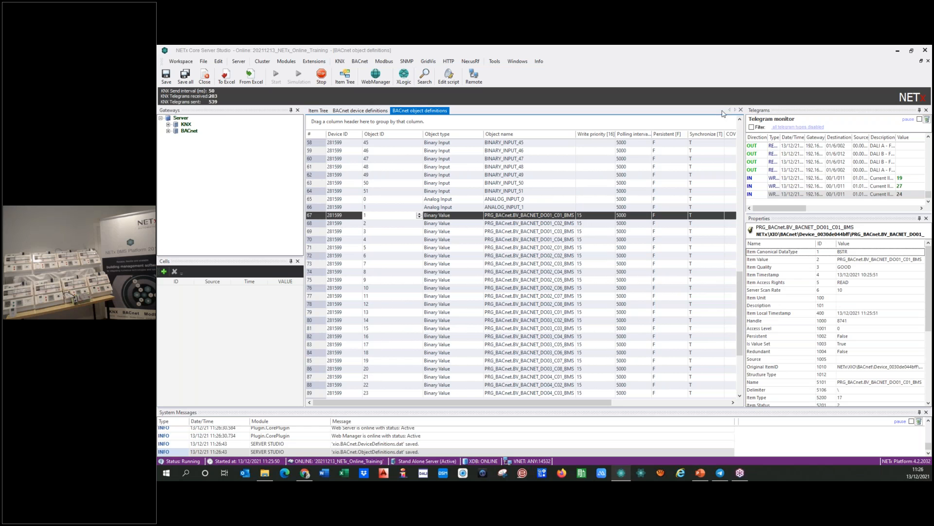
# Step: Close the object definitions tab, fold Device_0030de044bff in the Item Tree, and open the BACnet menu
pyautogui.click(741, 110)
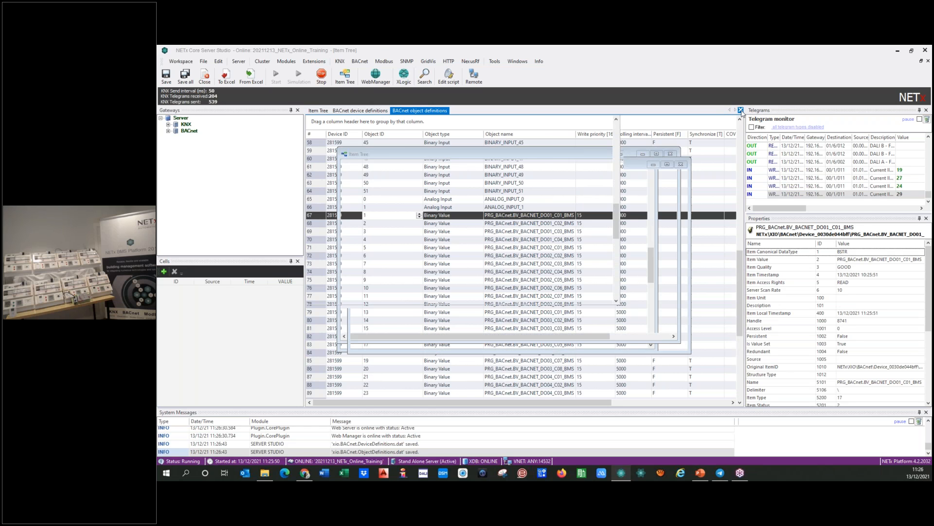
pyautogui.scroll(15, 340, 216)
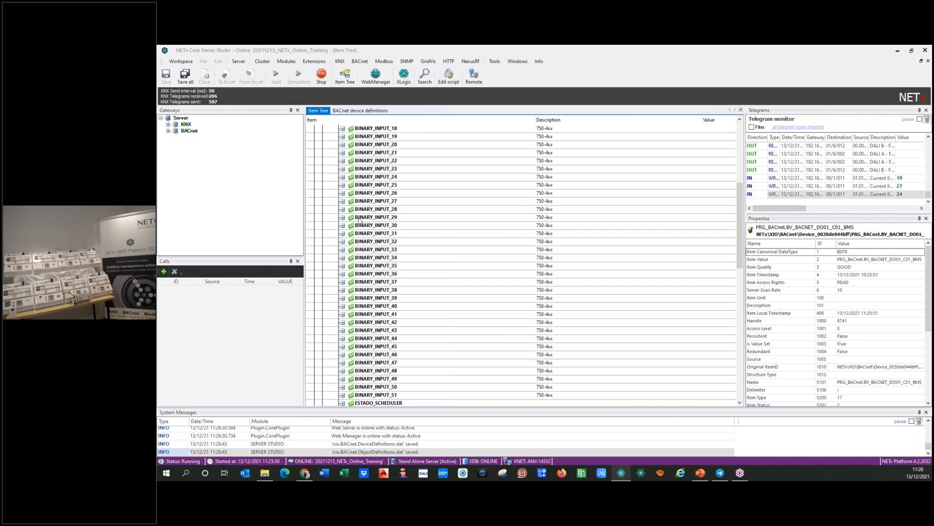
pyautogui.click(335, 169)
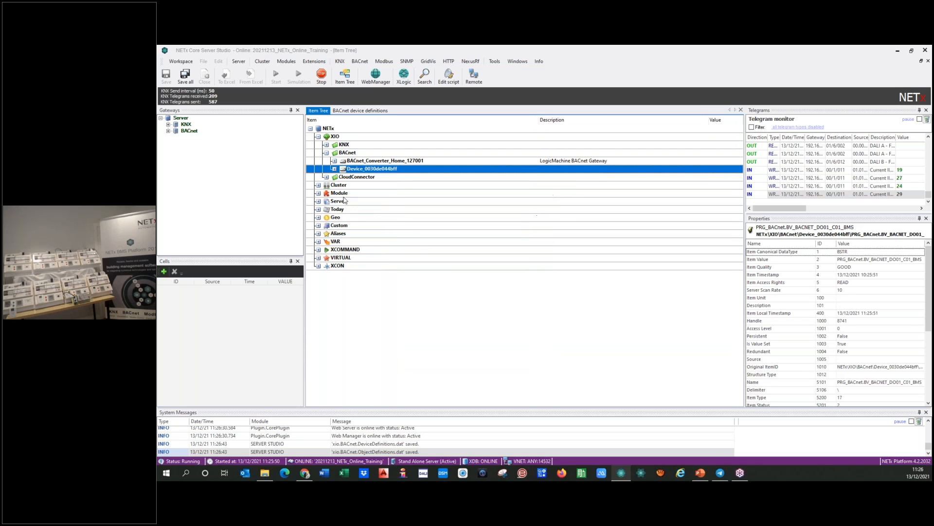
pyautogui.click(359, 62)
pyautogui.click(359, 63)
pyautogui.click(356, 63)
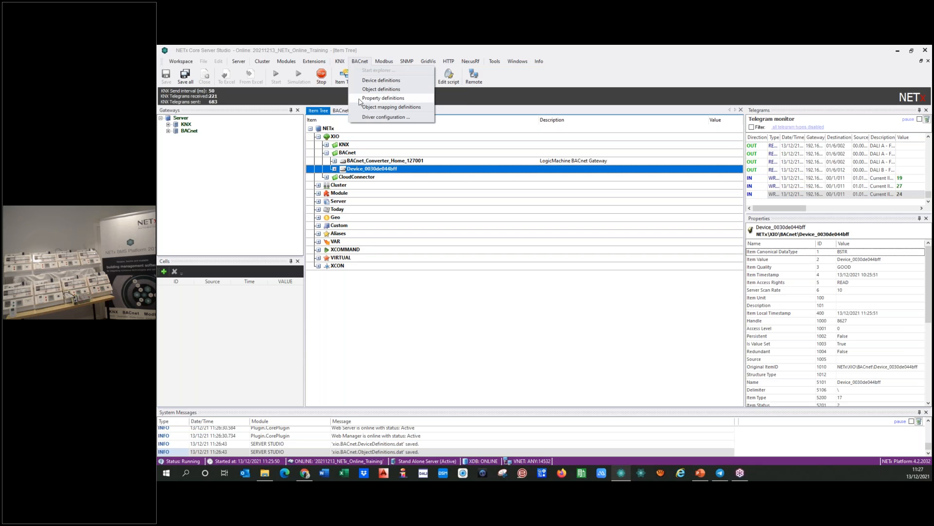
# Step: Open the BACnet device, object and property definitions tables
pyautogui.click(363, 81)
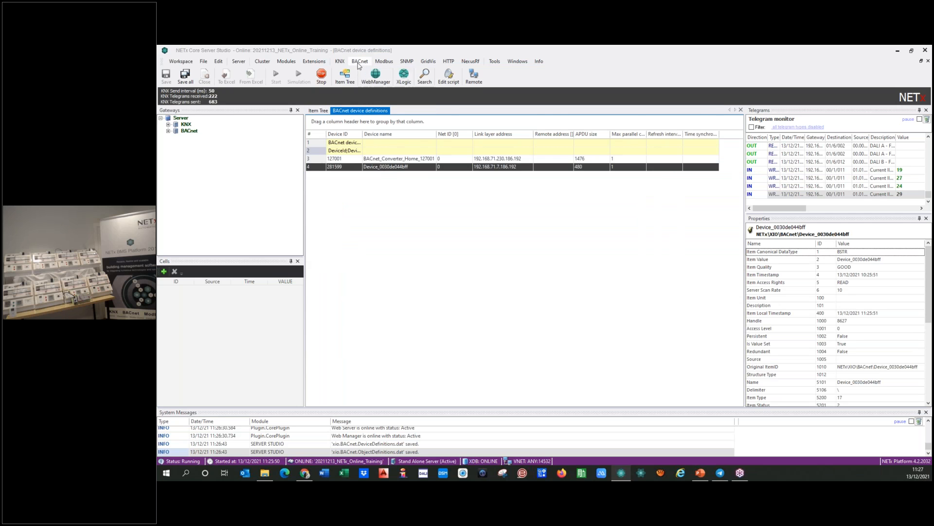
pyautogui.click(360, 61)
pyautogui.click(370, 90)
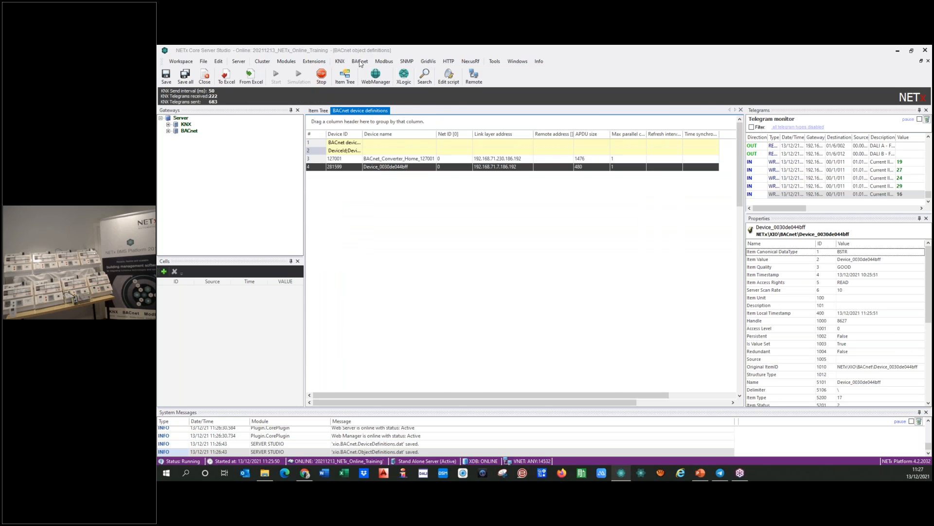
pyautogui.click(360, 62)
pyautogui.click(383, 98)
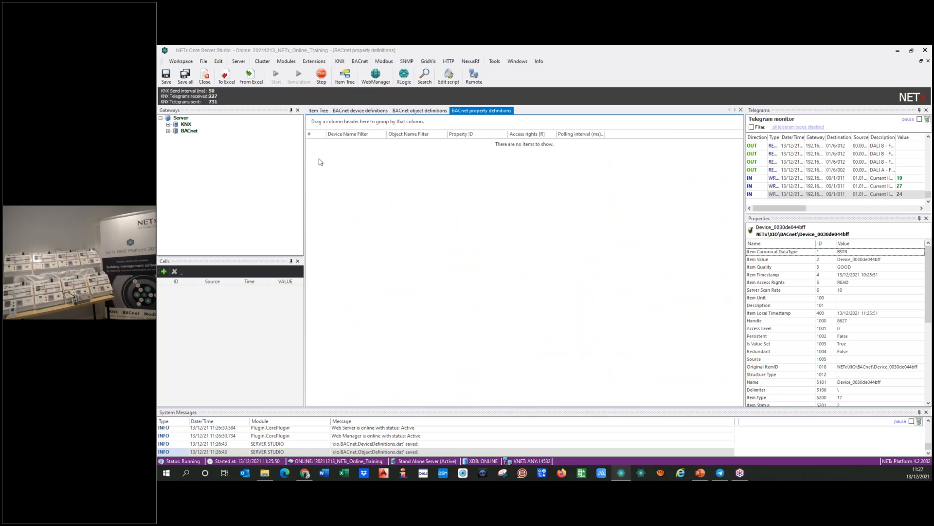
# Step: Add a property definition row with Property ID set to reliability
pyautogui.rightClick(316, 141)
pyautogui.click(349, 146)
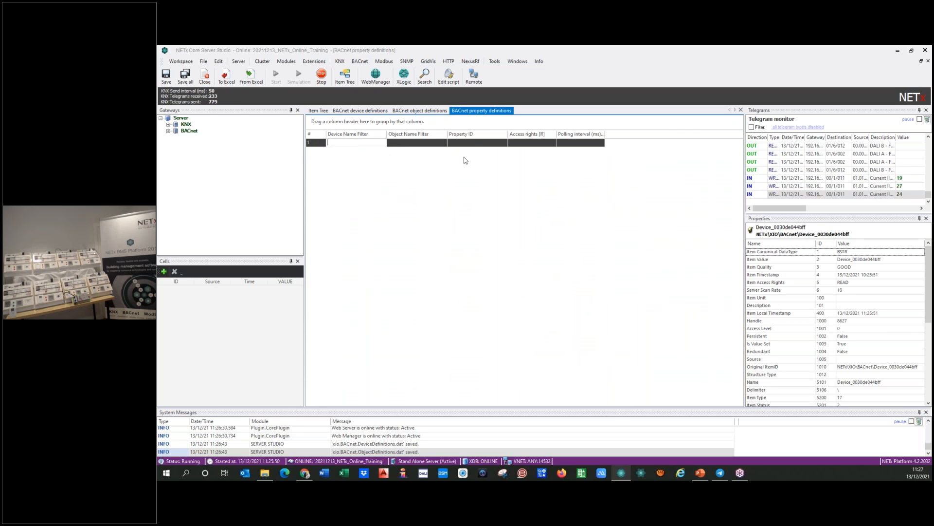
pyautogui.click(471, 143)
pyautogui.click(504, 143)
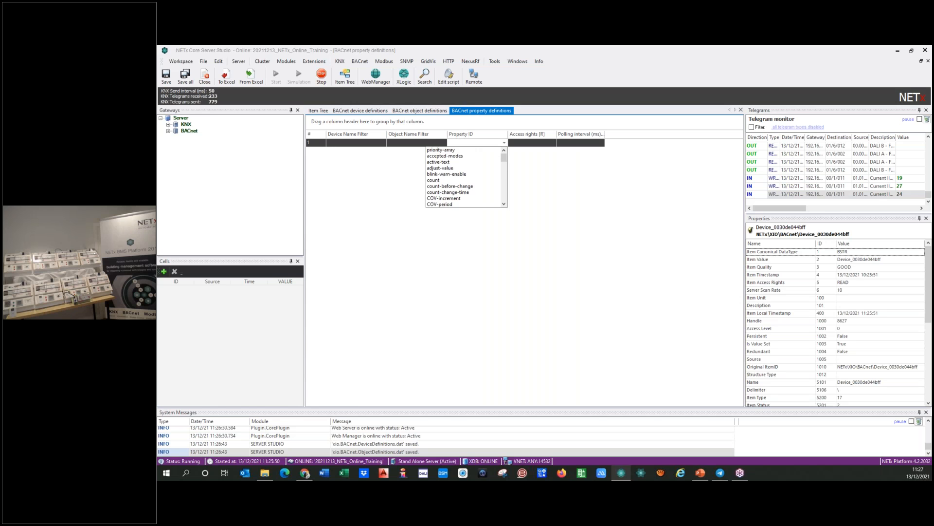
pyautogui.moveTo(504, 158); pyautogui.dragTo(509, 190)
pyautogui.click(436, 187)
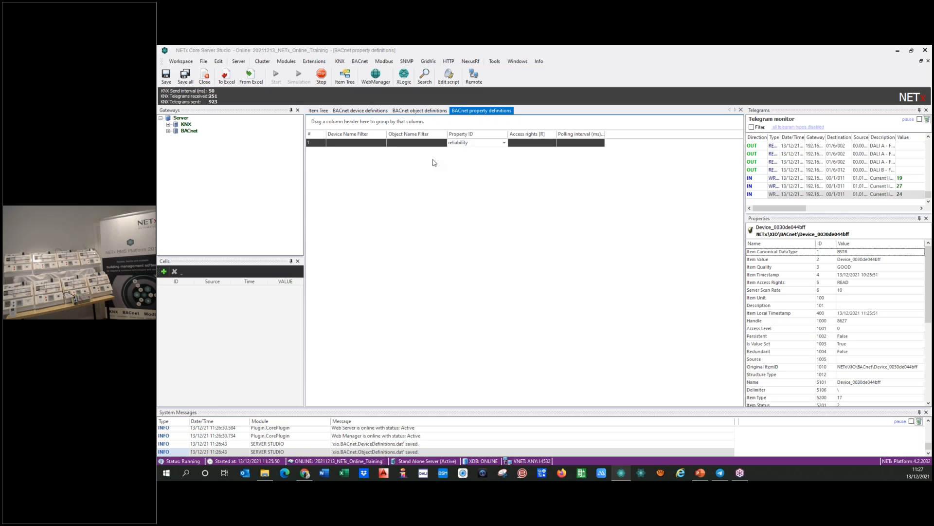
# Step: Inspect BINARY_INPUT_0's value item under Device_0030de044bff in the Item Tree, then collapse it
pyautogui.click(318, 110)
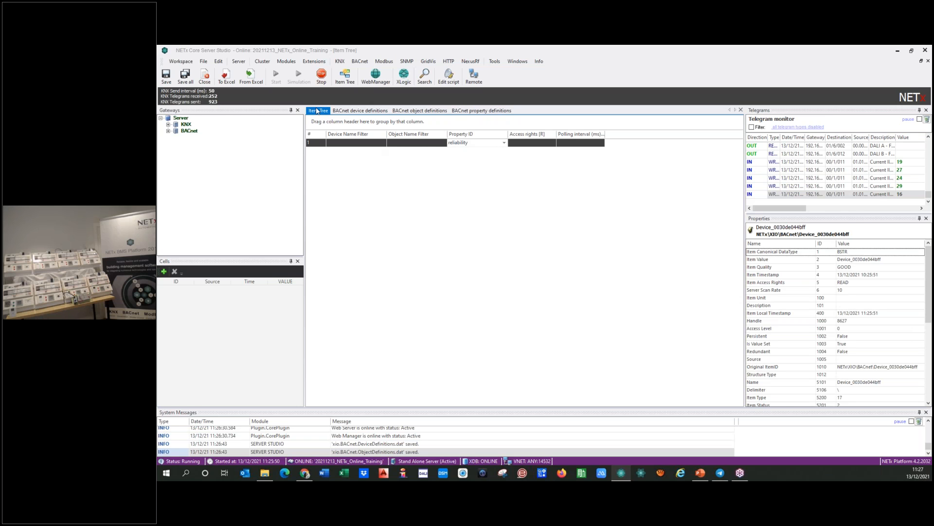
pyautogui.click(335, 169)
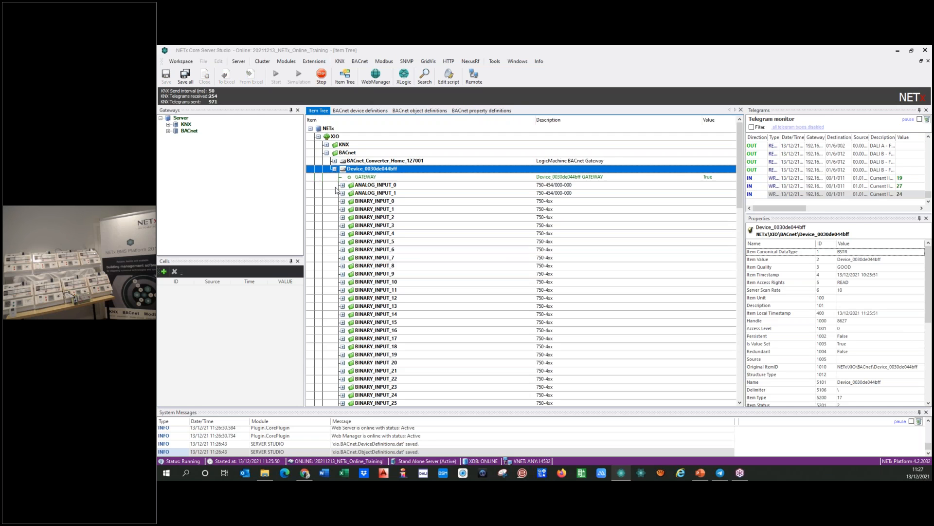
pyautogui.click(343, 201)
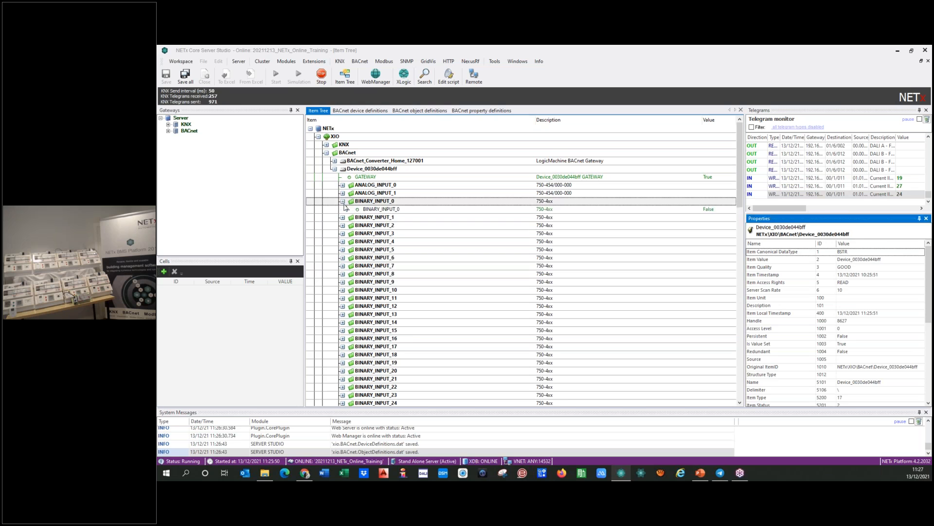
pyautogui.click(397, 210)
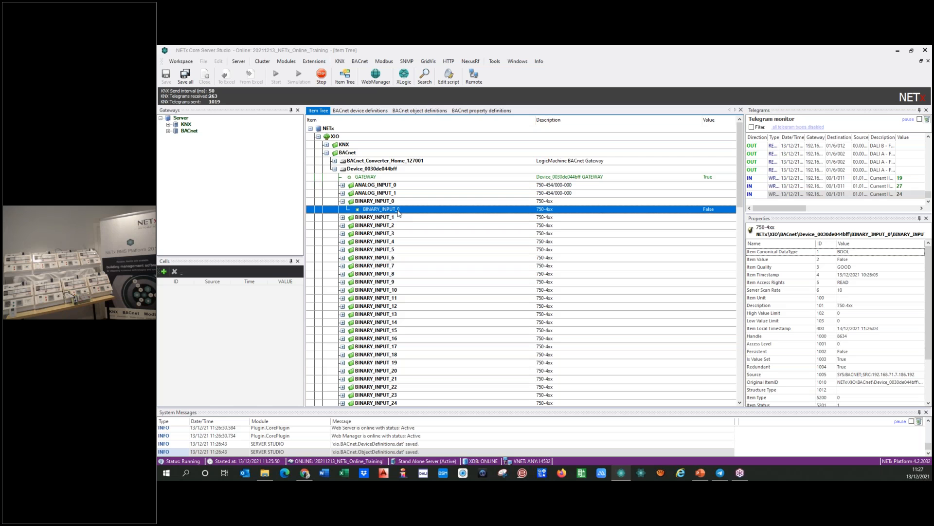
pyautogui.click(342, 201)
# Step: Return to the BACnet device definitions table listing devices 127001 and 281599
pyautogui.scroll(-10, 342, 202)
pyautogui.scroll(-5, 342, 203)
pyautogui.scroll(15, 345, 171)
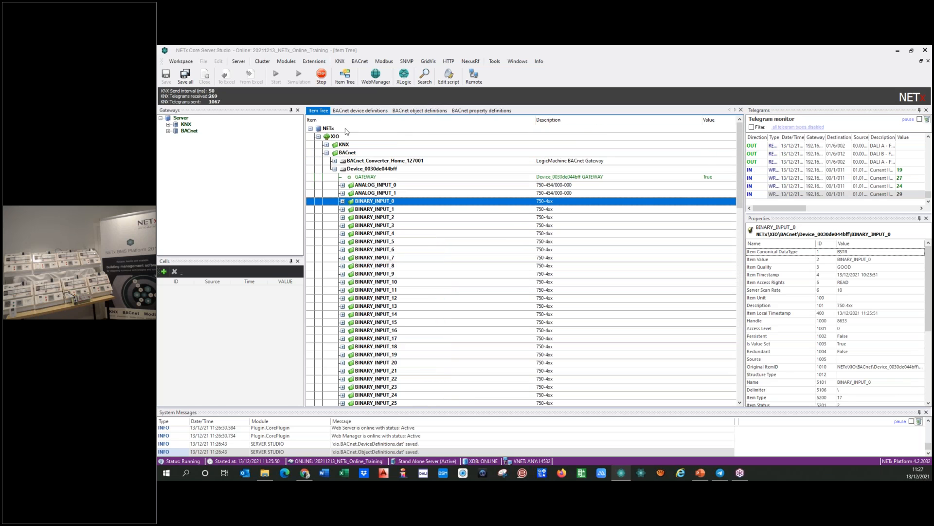
pyautogui.click(360, 111)
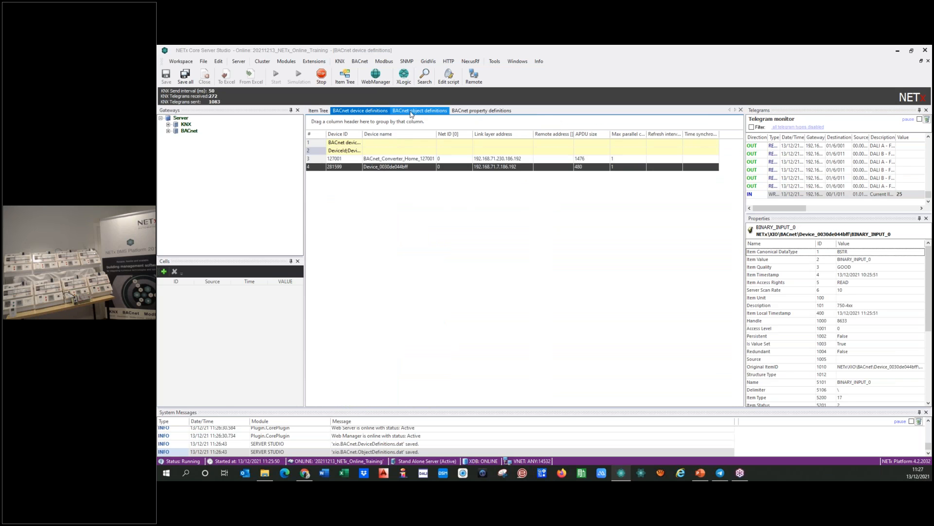
# Step: Paste device ID 281599 from row 4 into the reliability definition's Device Name Filter
pyautogui.click(350, 169)
pyautogui.hotkey('ctrl', 'c')
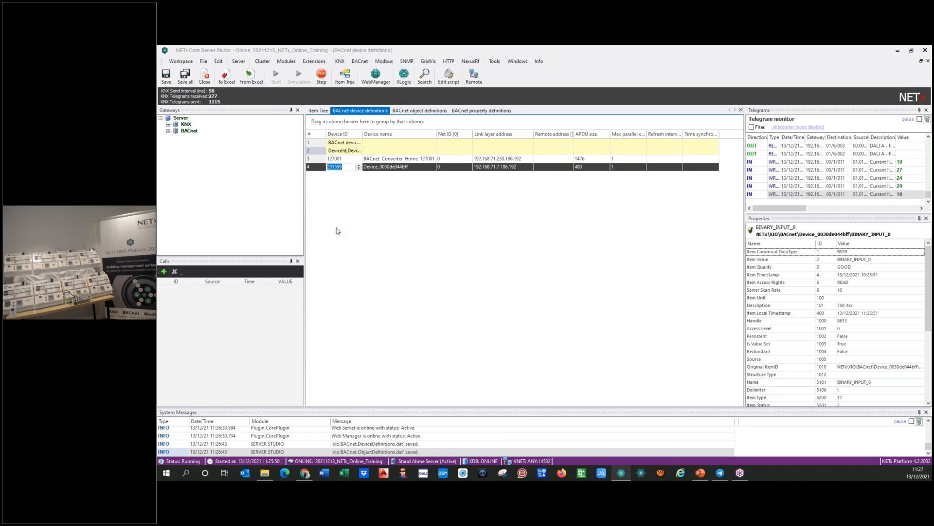
pyautogui.click(481, 111)
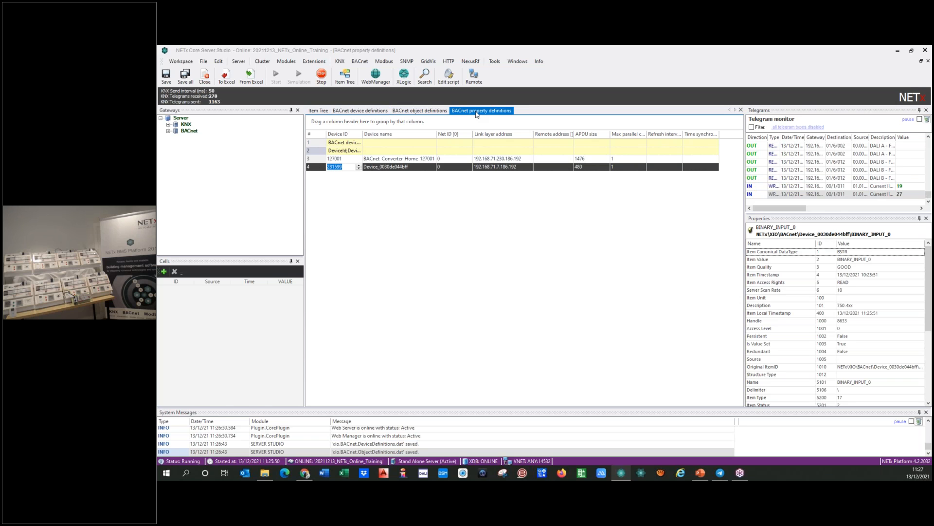
pyautogui.click(348, 146)
pyautogui.hotkey('ctrl', 'v')
# Step: Replace that Device Name Filter with the name Device_0030de044bff copied from row 4
pyautogui.click(359, 110)
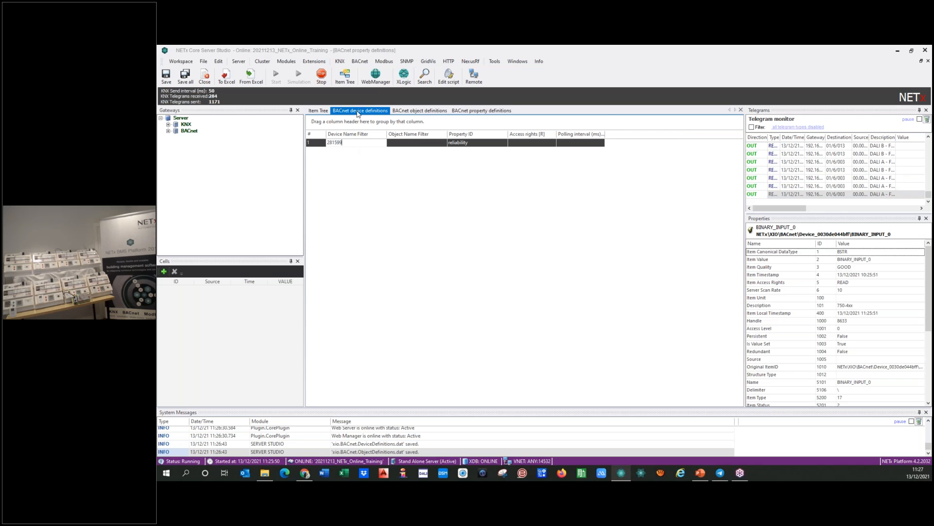
pyautogui.click(407, 168)
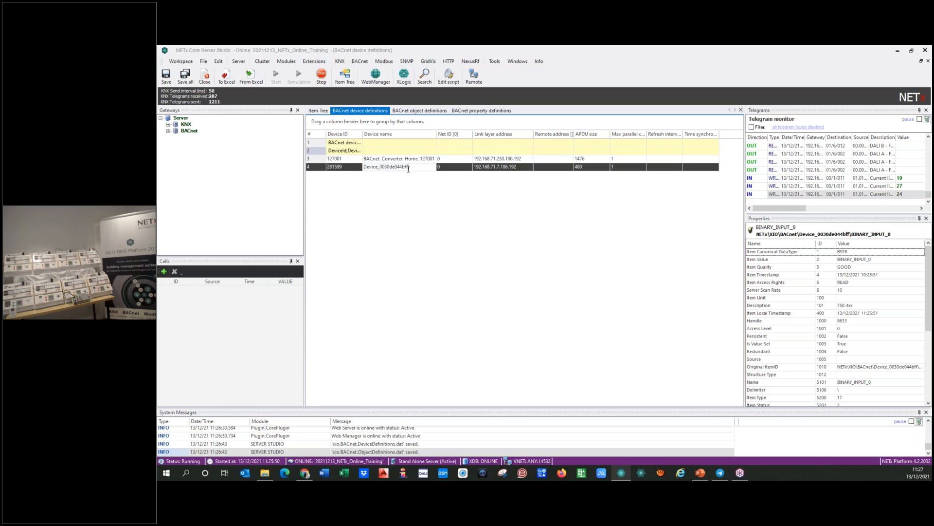
pyautogui.hotkey('ctrl', 'a')
pyautogui.hotkey('ctrl', 'c')
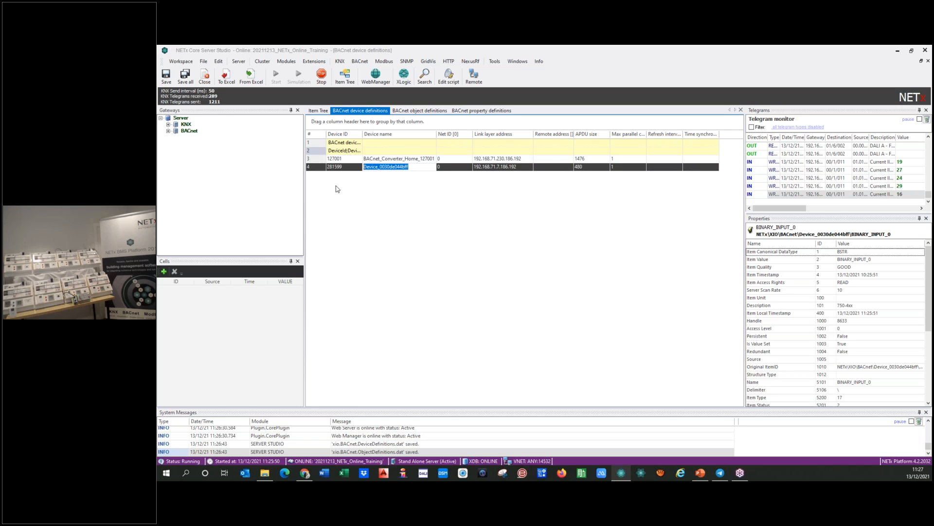
pyautogui.click(481, 111)
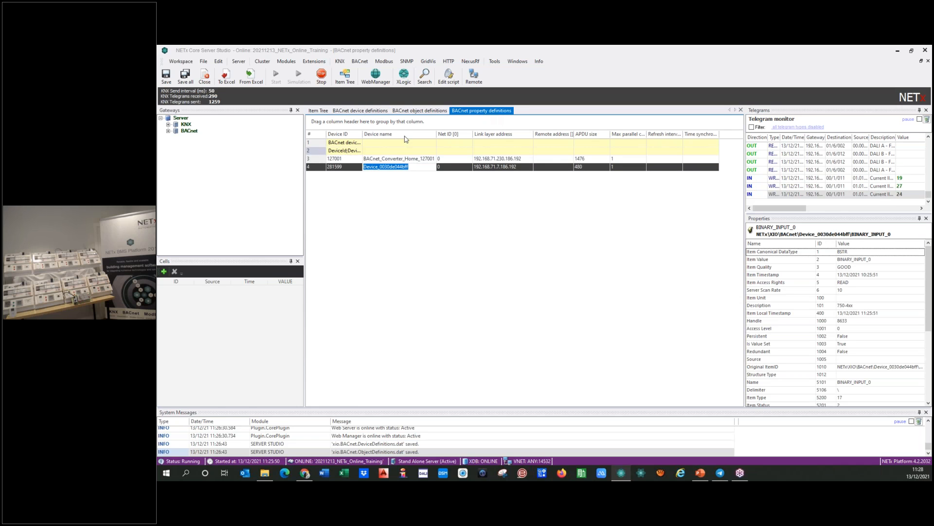
pyautogui.click(356, 142)
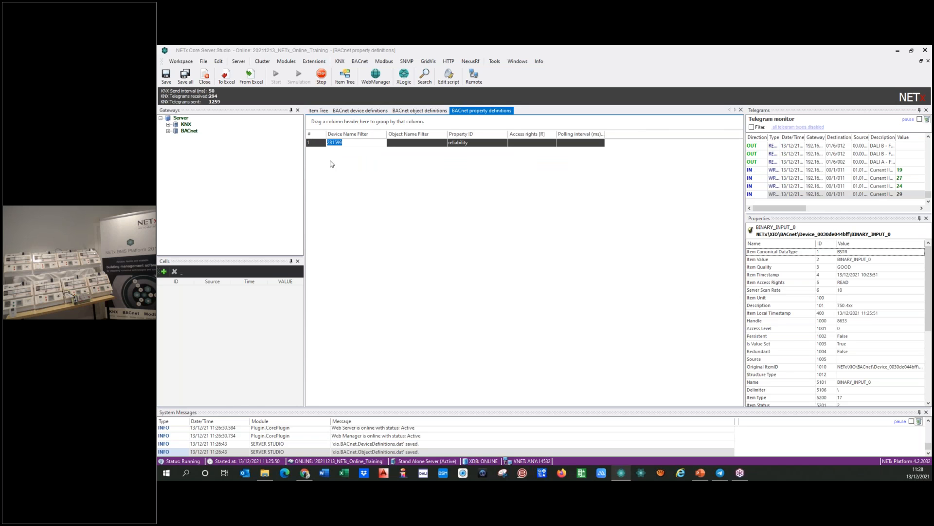
pyautogui.hotkey('ctrl', 'v')
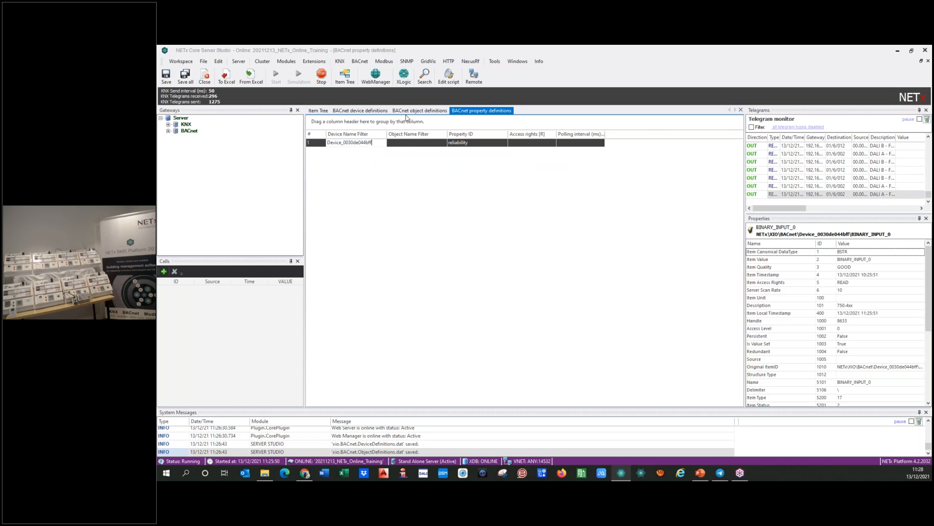
pyautogui.click(407, 142)
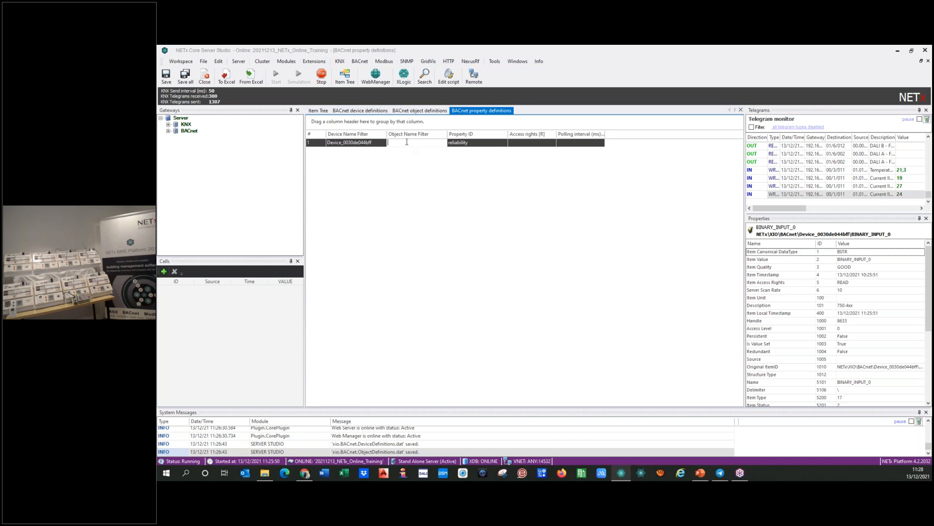
# Step: Copy object 67's full name from the BACnet object definitions table
pyautogui.click(419, 110)
pyautogui.scroll(-20, 337, 226)
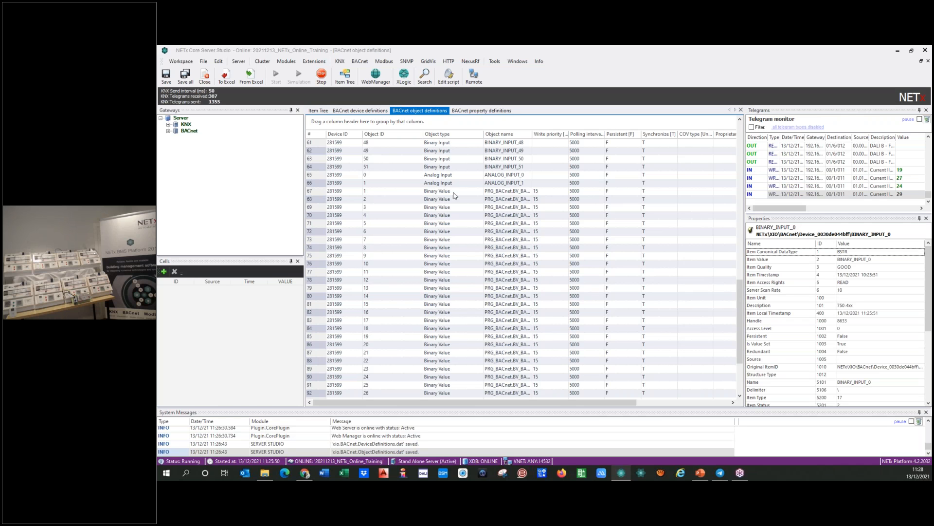
pyautogui.click(492, 191)
pyautogui.click(492, 191)
pyautogui.moveTo(532, 133); pyautogui.dragTo(619, 134)
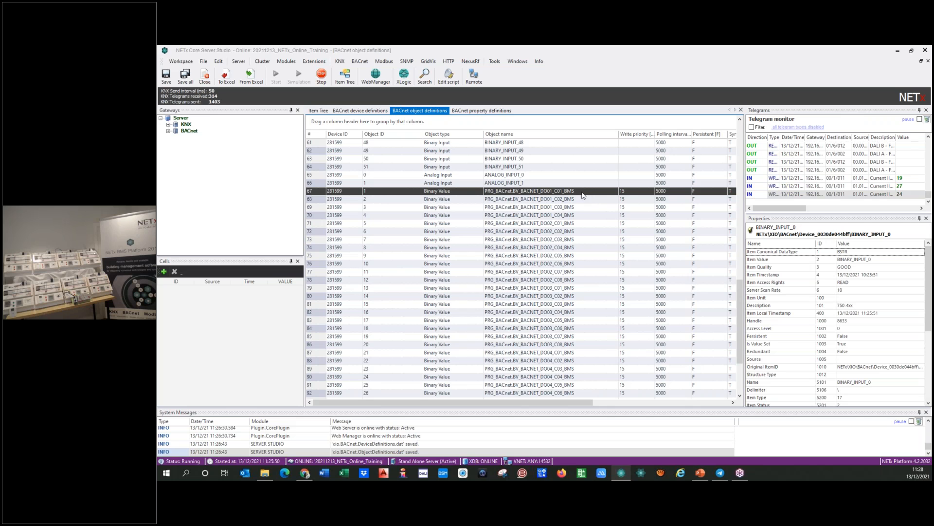
pyautogui.click(584, 194)
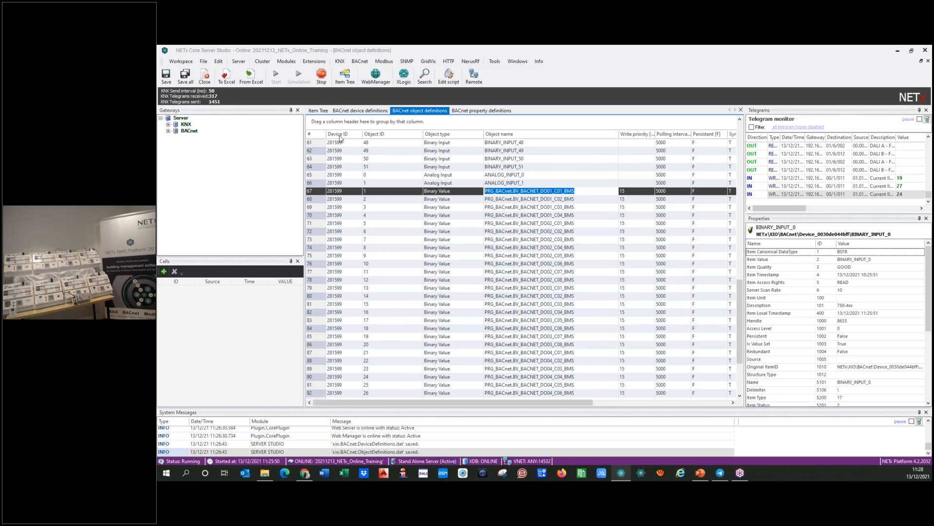
# Step: Set the Object Name Filter to PRG_BACnet.BV_BACNET_DO01_C01_BMS and duplicate the reliability row
pyautogui.click(481, 111)
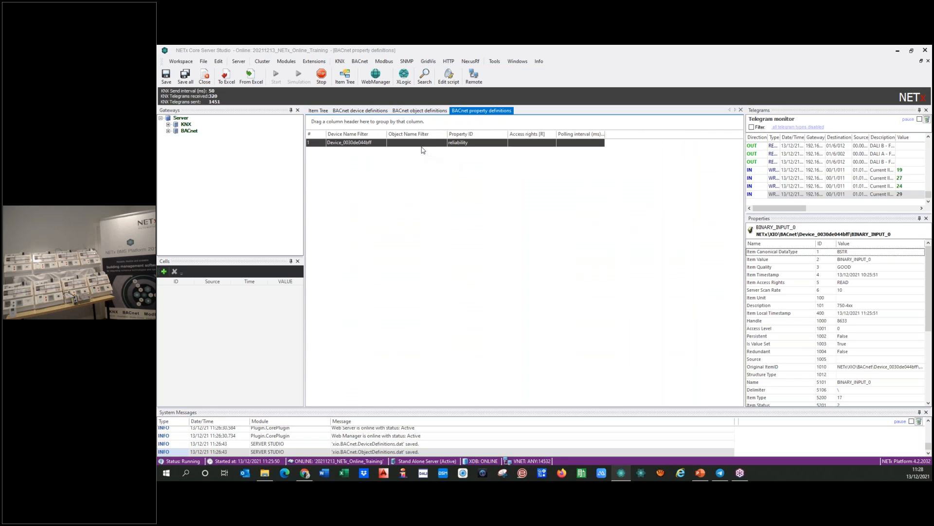
pyautogui.doubleClick(424, 145)
pyautogui.write('IV_BACNET_DO01_C01_BMS')
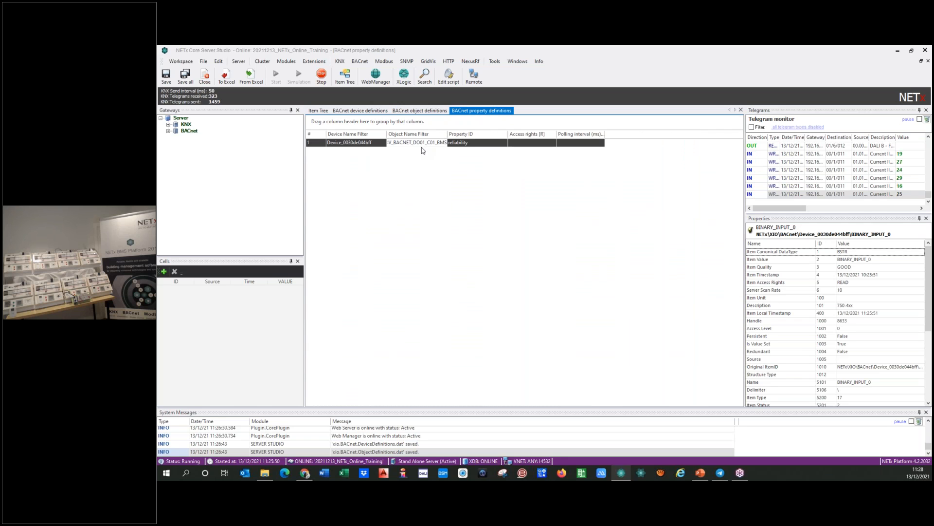
pyautogui.doubleClick(447, 134)
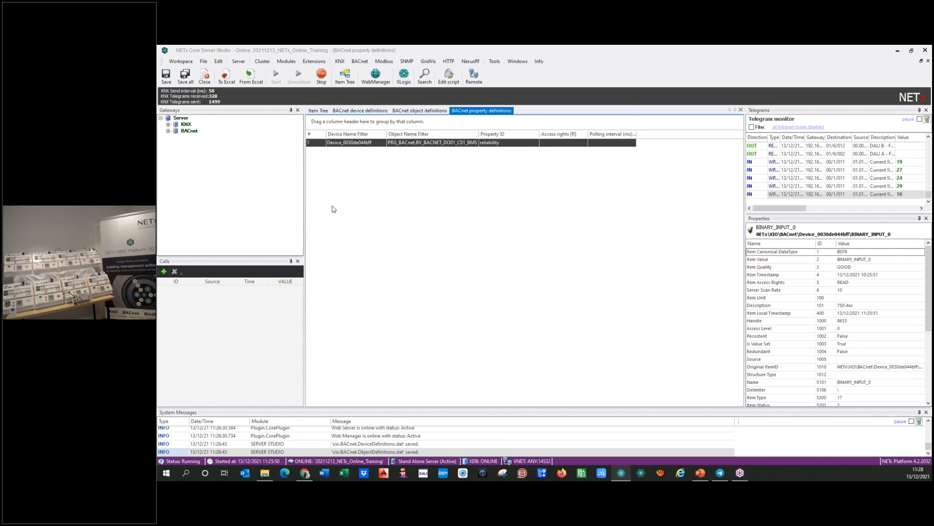
pyautogui.write('Device_0030de044bff\tPRG_BACnet.BV_BACNET_DO01_C01_BMS\treliability')
# Step: Change the second definition's property to state-text
pyautogui.click(516, 152)
pyautogui.click(536, 150)
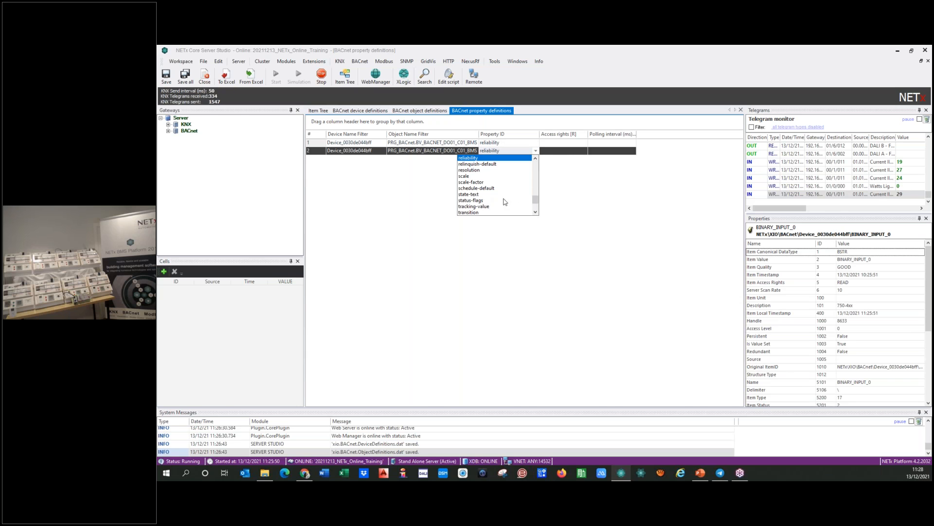
pyautogui.click(462, 195)
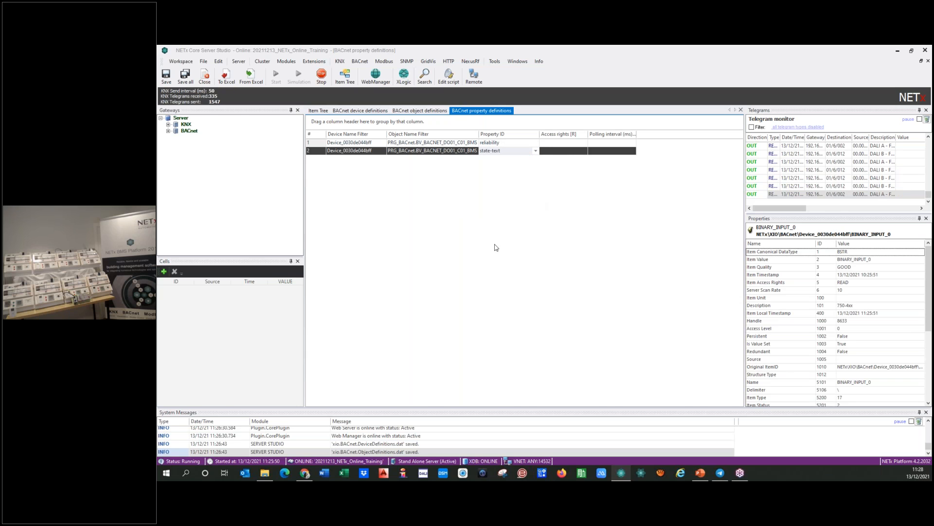
# Step: Give both definitions a 5000 ms polling interval and leave access rights blank
pyautogui.click(605, 143)
pyautogui.write('5900')
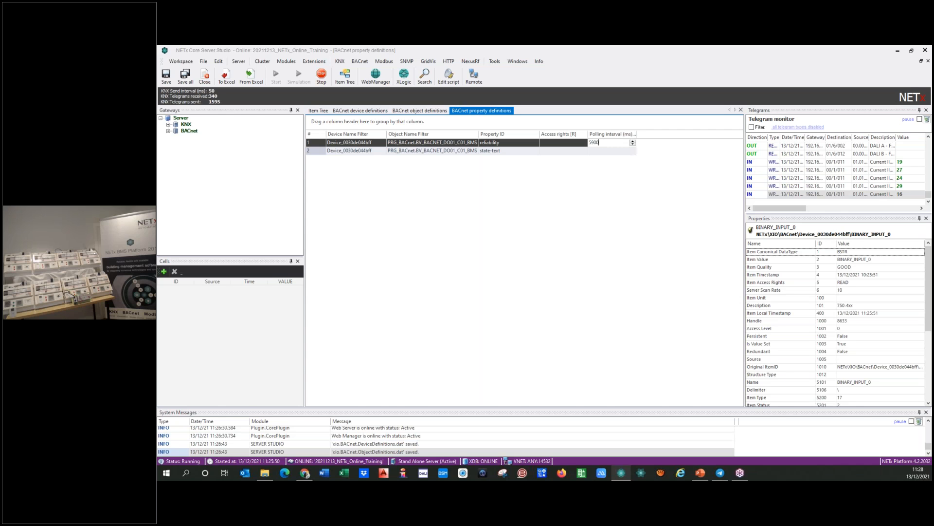
pyautogui.press('BackSpace')
pyautogui.press('BackSpace')
pyautogui.press('BackSpace')
pyautogui.write('000')
pyautogui.click(600, 152)
pyautogui.write('500')
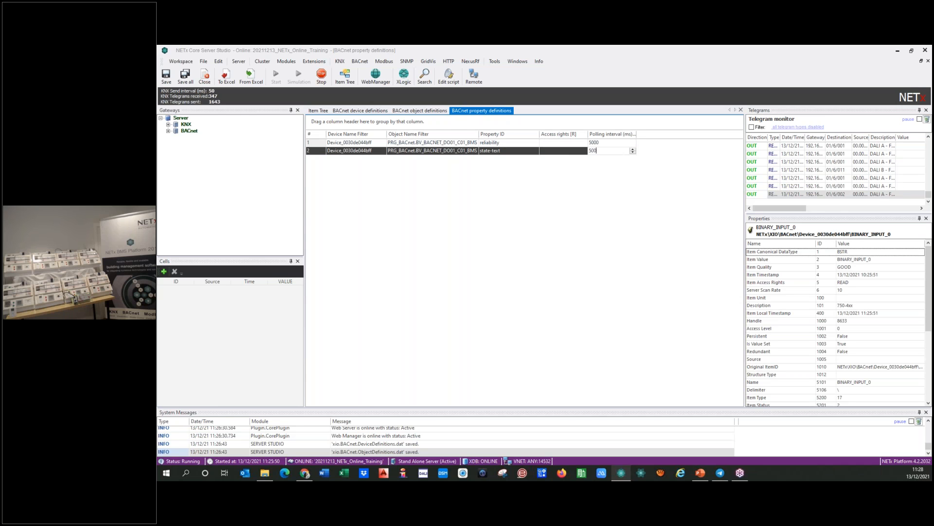
pyautogui.click(590, 189)
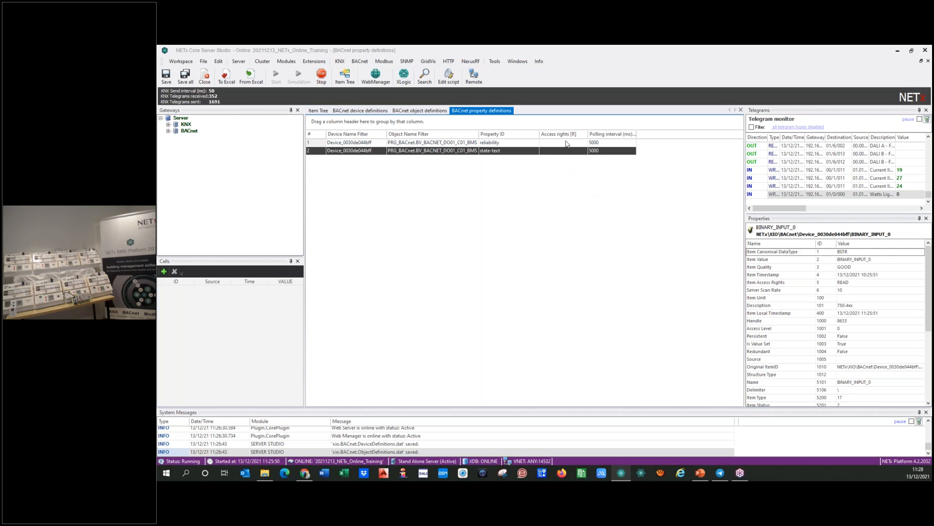
pyautogui.click(566, 143)
pyautogui.click(566, 144)
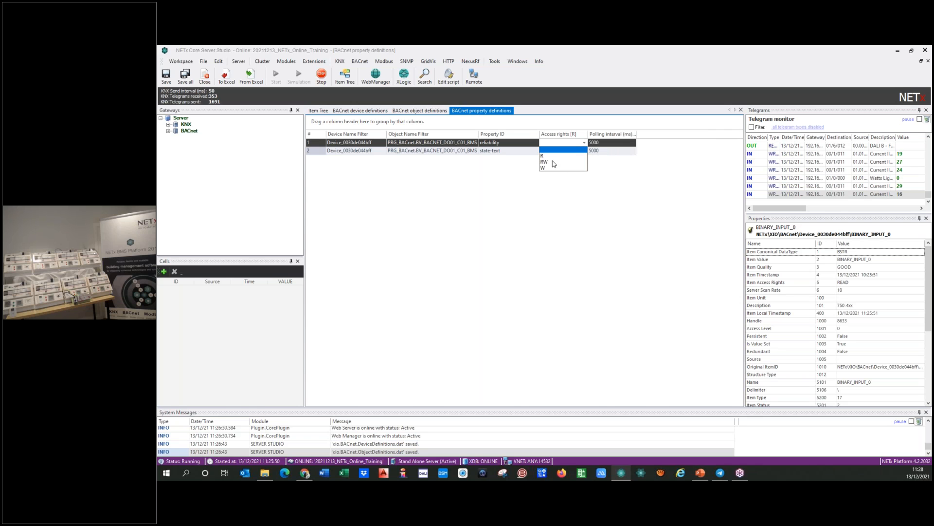
pyautogui.click(524, 180)
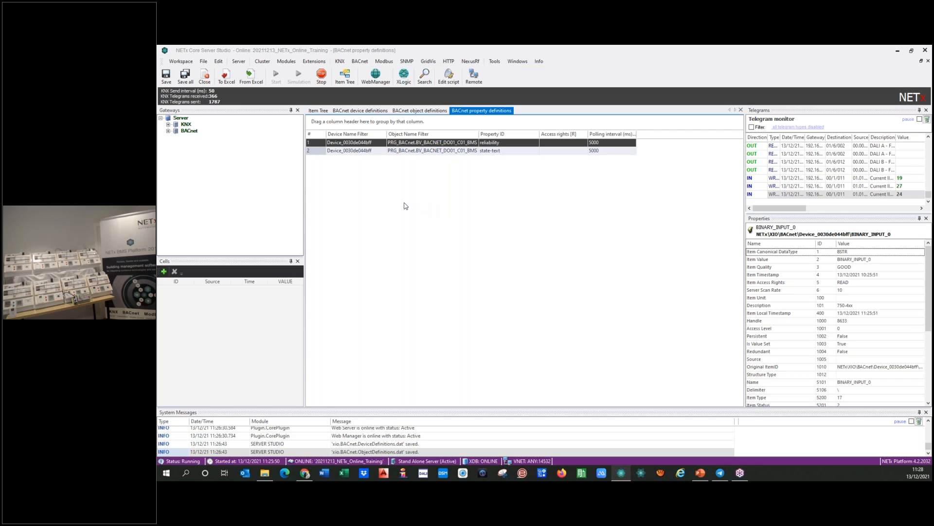
# Step: Save all definition changes and answer Sí to reinitialize the Core Server
pyautogui.click(185, 75)
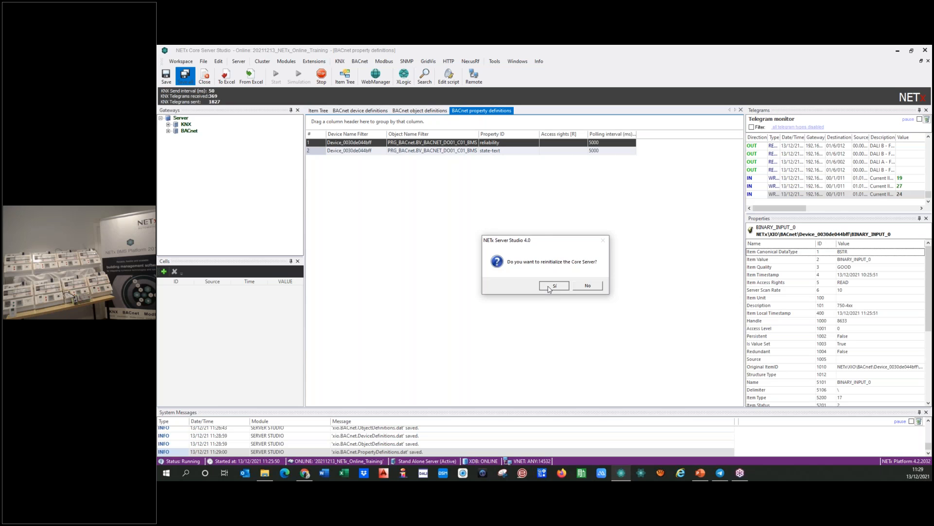
pyautogui.click(550, 287)
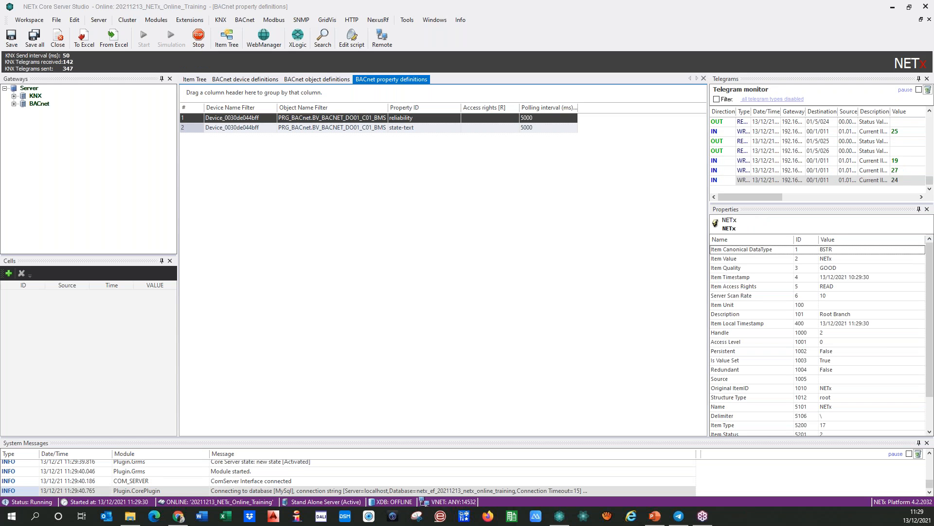
# Step: Expand BACnet > Device_0030de044bff > PRG_BACnet.BV_BACNET_DO01_C01_BMS and inspect its new reliability item
pyautogui.click(193, 81)
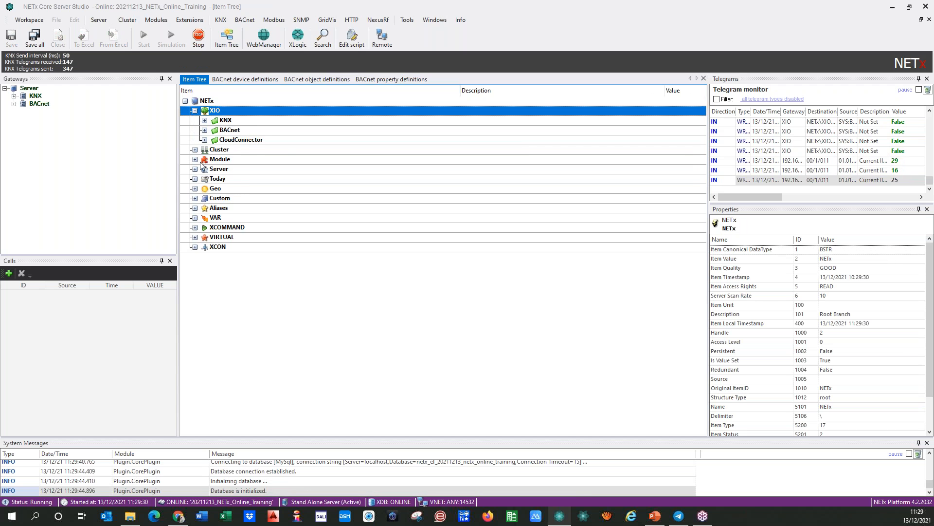
pyautogui.click(205, 130)
pyautogui.click(215, 149)
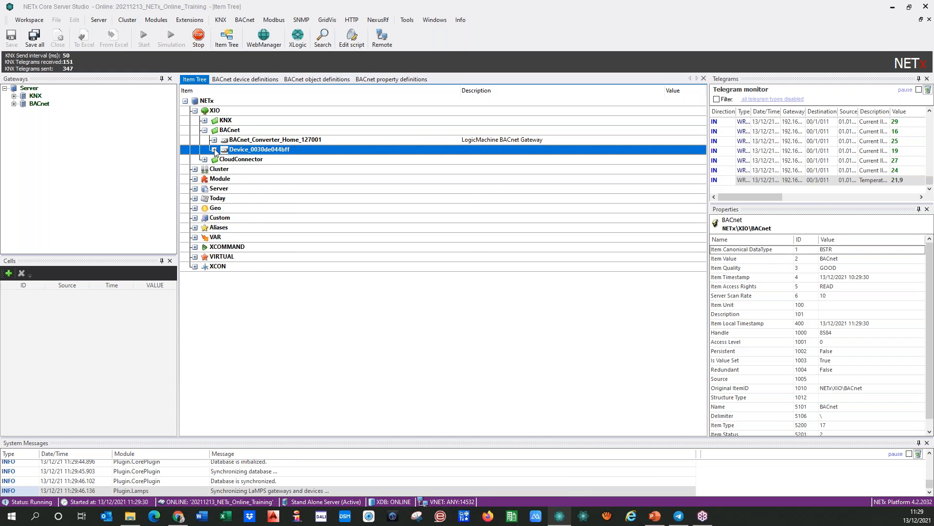
pyautogui.scroll(-10, 222, 219)
pyautogui.click(224, 236)
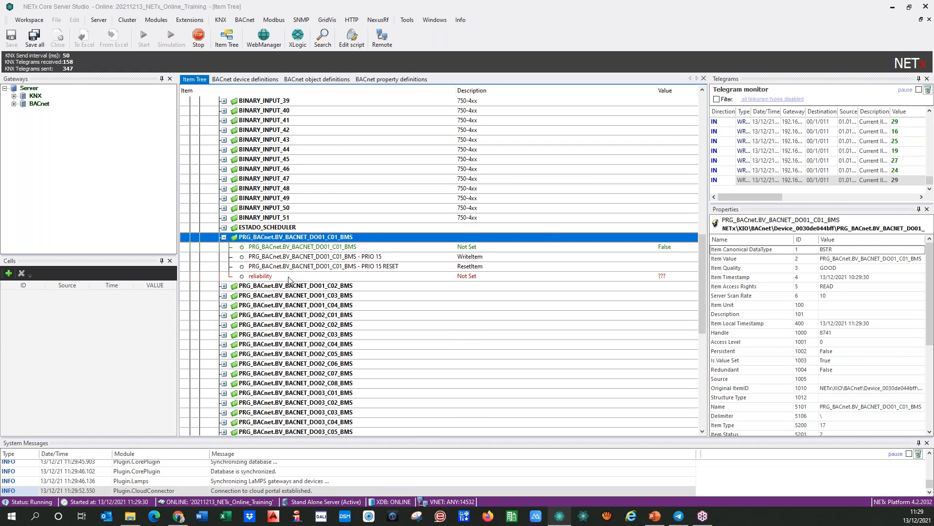
pyautogui.click(273, 277)
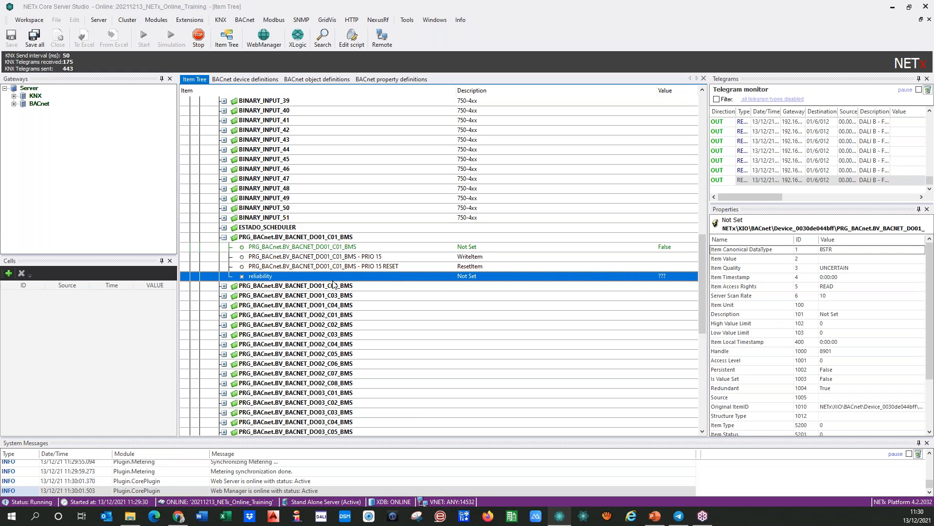
pyautogui.click(224, 237)
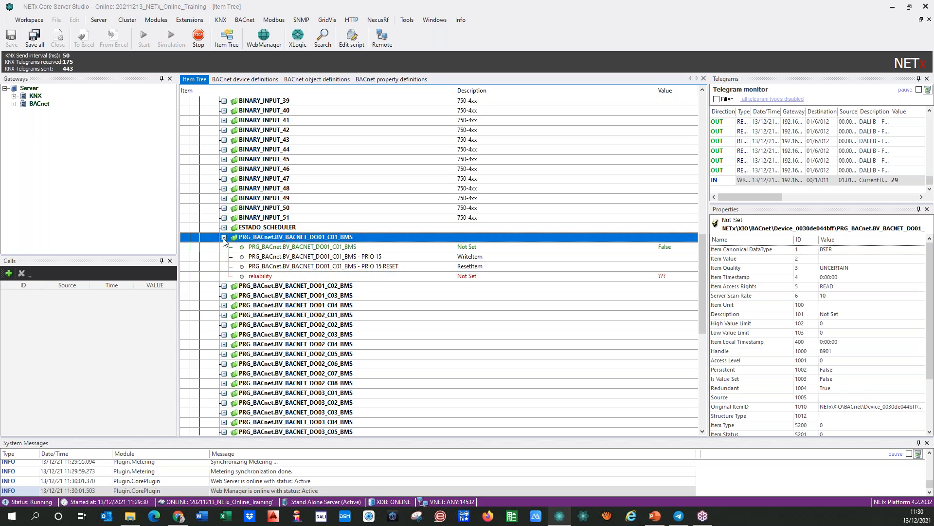
pyautogui.moveTo(701, 280); pyautogui.dragTo(702, 124)
# Step: Re-expand Device_0030de044bff and compare the DO02_C01, DO02_C02 and DO03_C01 objects
pyautogui.click(214, 150)
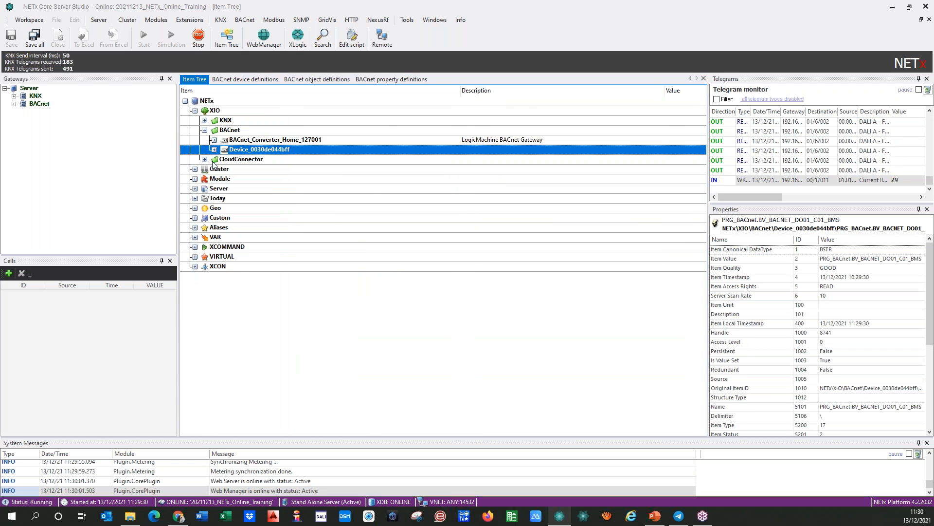
pyautogui.click(214, 149)
pyautogui.scroll(-19, 260, 308)
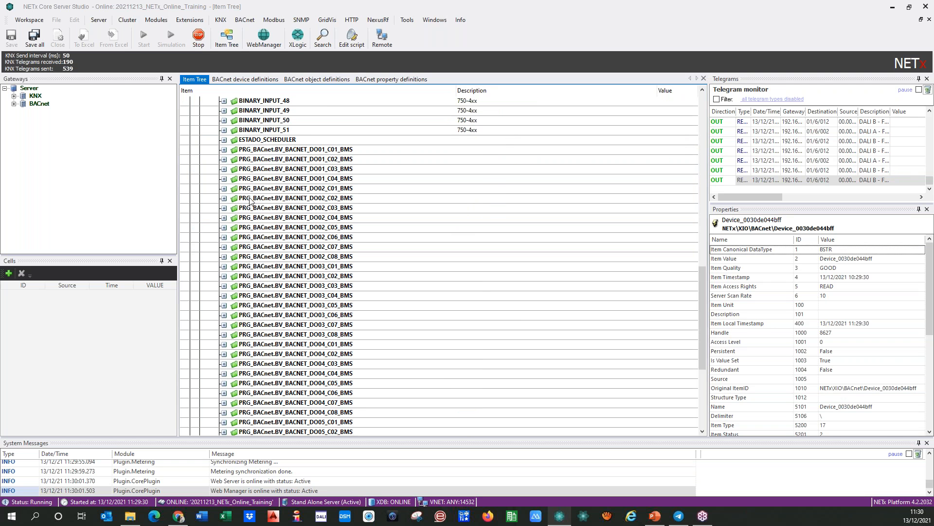
pyautogui.click(242, 189)
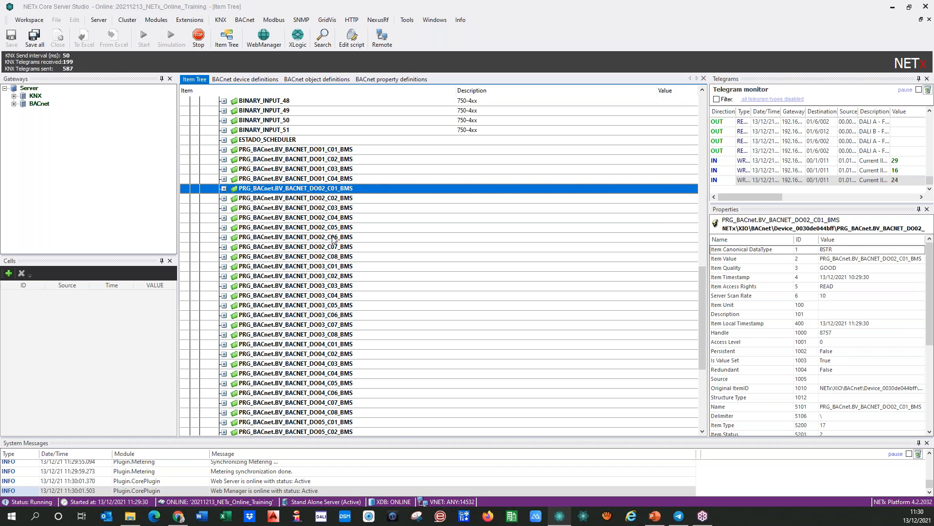
pyautogui.click(322, 270)
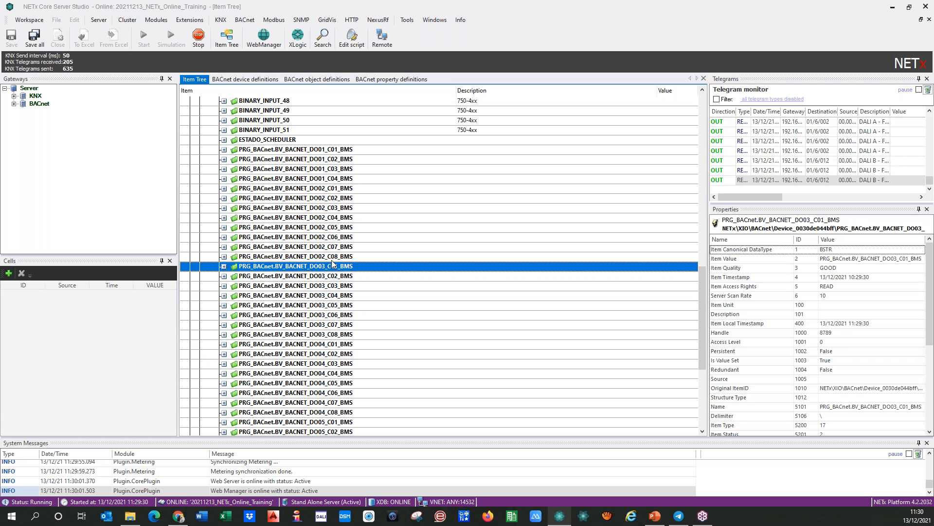
pyautogui.click(326, 190)
pyautogui.click(331, 200)
pyautogui.click(328, 189)
pyautogui.click(331, 198)
pyautogui.click(332, 190)
pyautogui.click(333, 195)
pyautogui.click(332, 190)
pyautogui.click(333, 198)
# Step: Expand DO02_C01_BMS and inspect its PRIO 15 item's full path
pyautogui.click(222, 190)
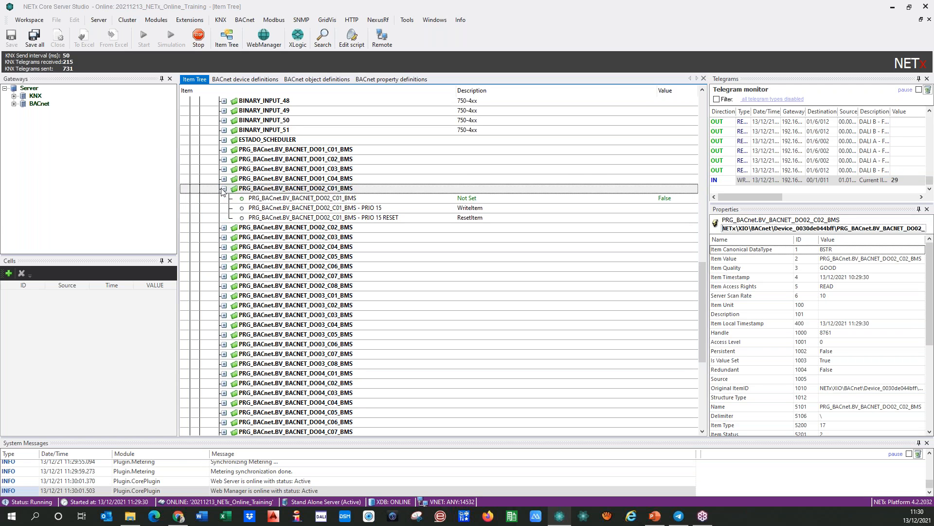
pyautogui.click(340, 208)
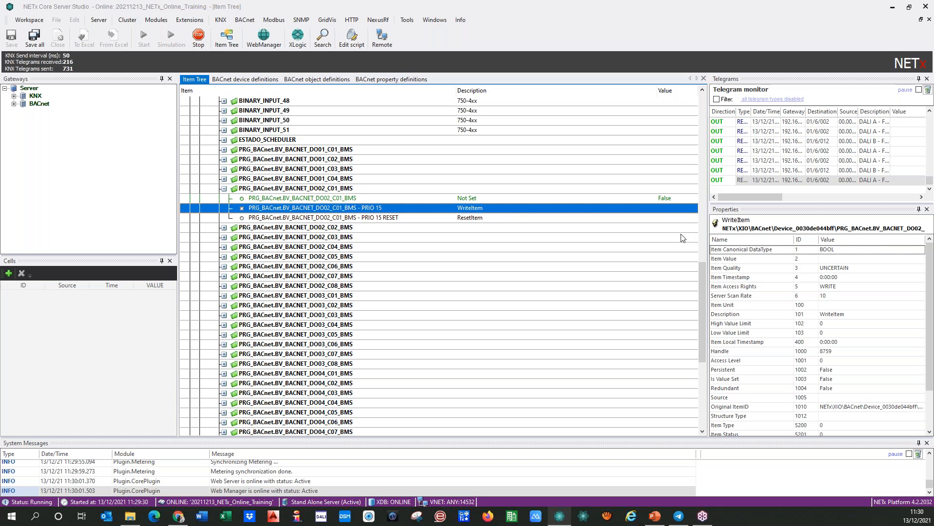
pyautogui.moveTo(722, 228); pyautogui.dragTo(927, 228)
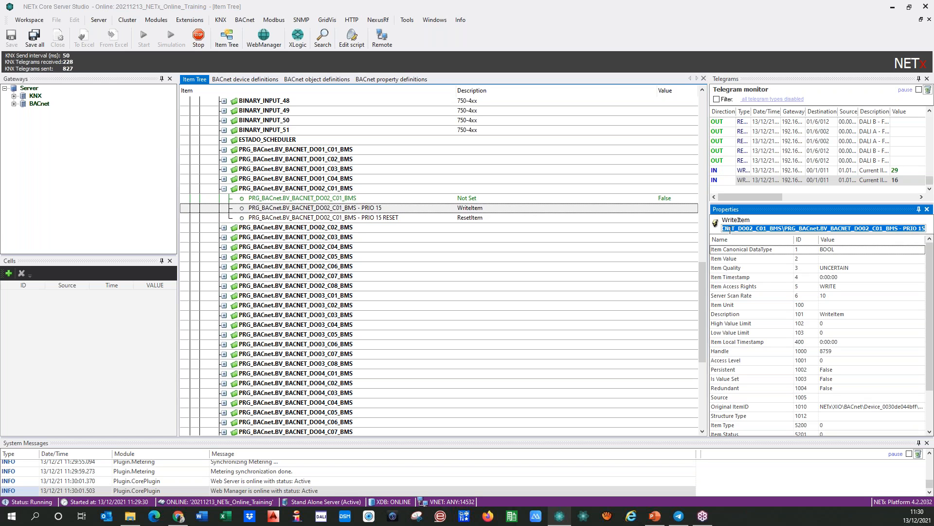
pyautogui.click(261, 210)
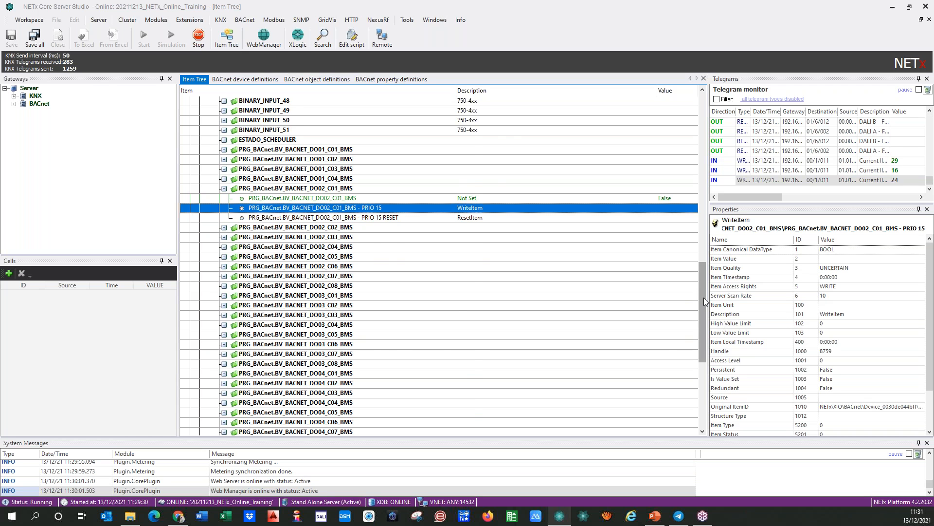
# Step: Collapse DO02_C01_BMS and Device_0030de044bff in the Item Tree, then bring up the BACnet menu
pyautogui.scroll(20, 239, 131)
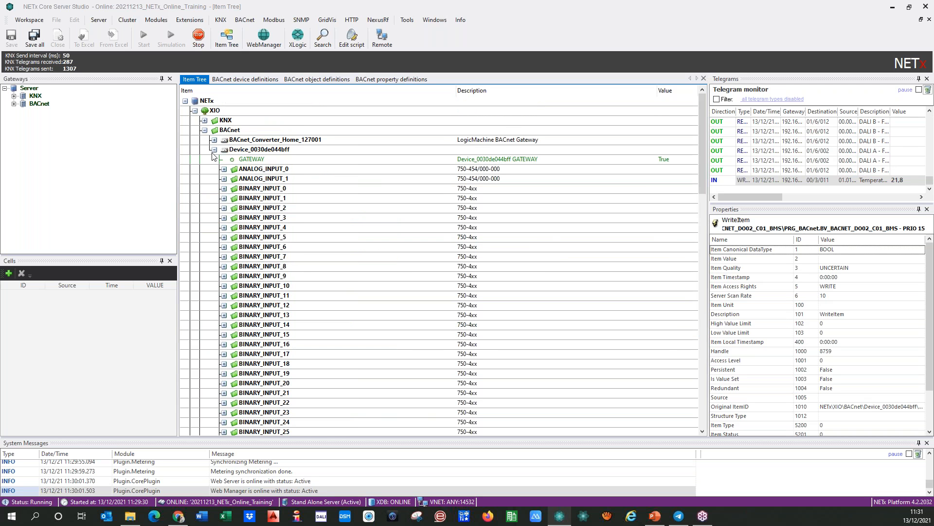
pyautogui.scroll(-10, 279, 267)
pyautogui.scroll(-7, 280, 270)
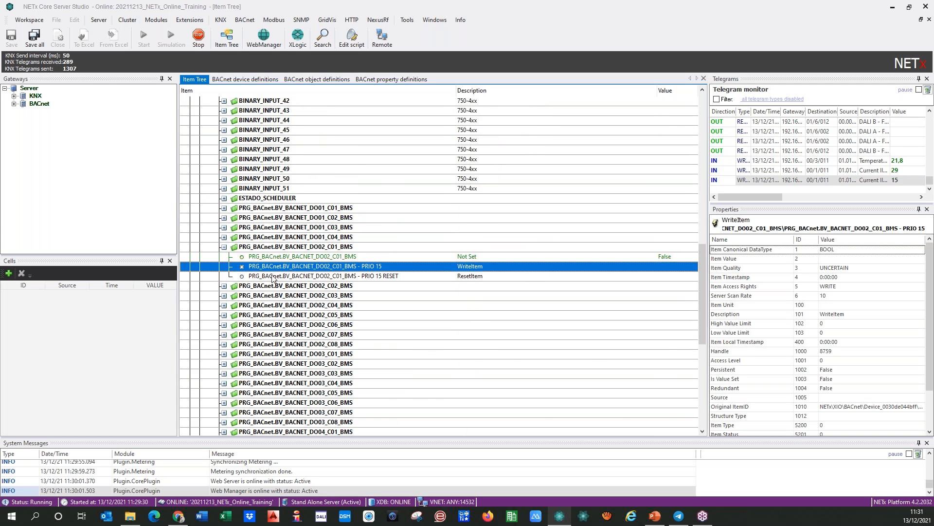
pyautogui.click(224, 250)
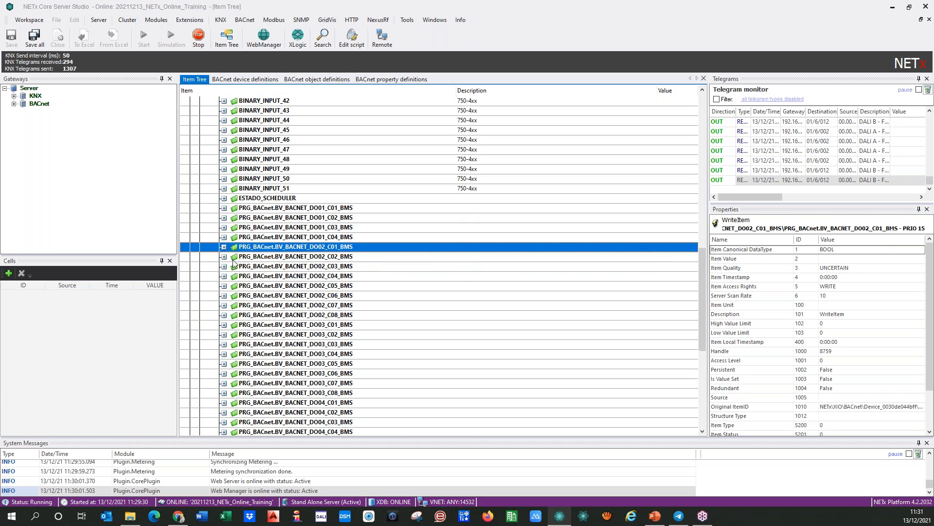
pyautogui.scroll(14, 227, 255)
pyautogui.scroll(3, 229, 258)
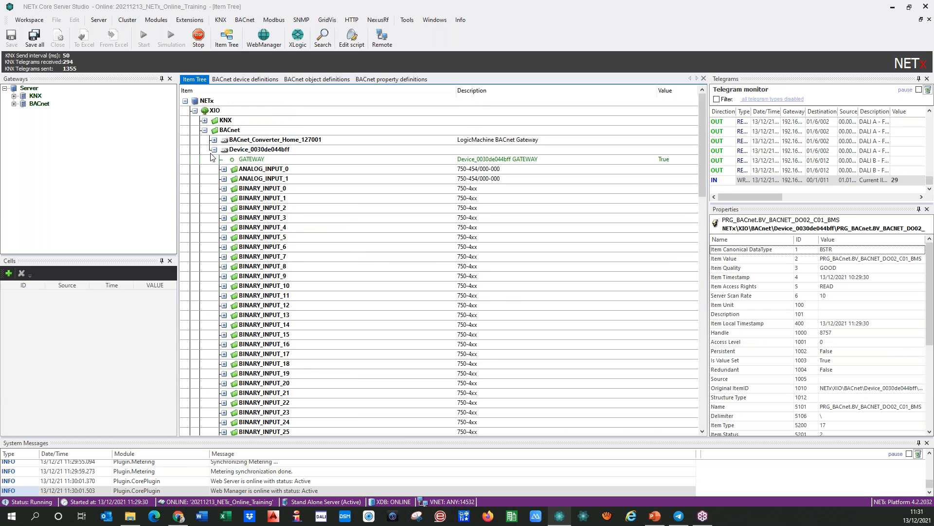
pyautogui.doubleClick(228, 150)
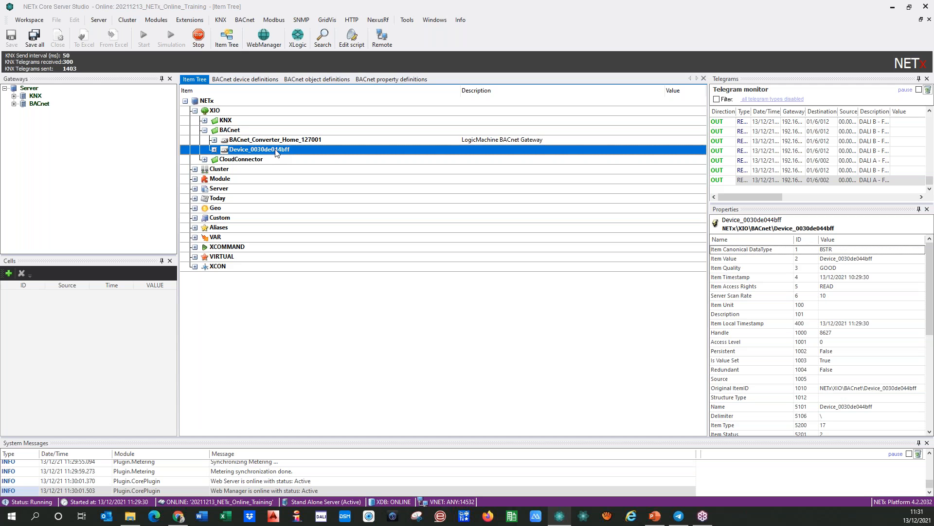
pyautogui.click(215, 150)
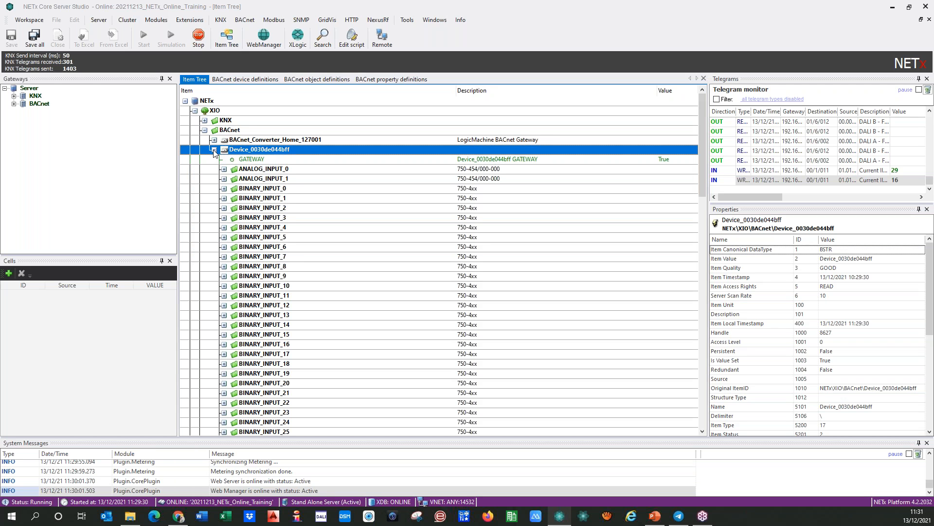
pyautogui.click(215, 150)
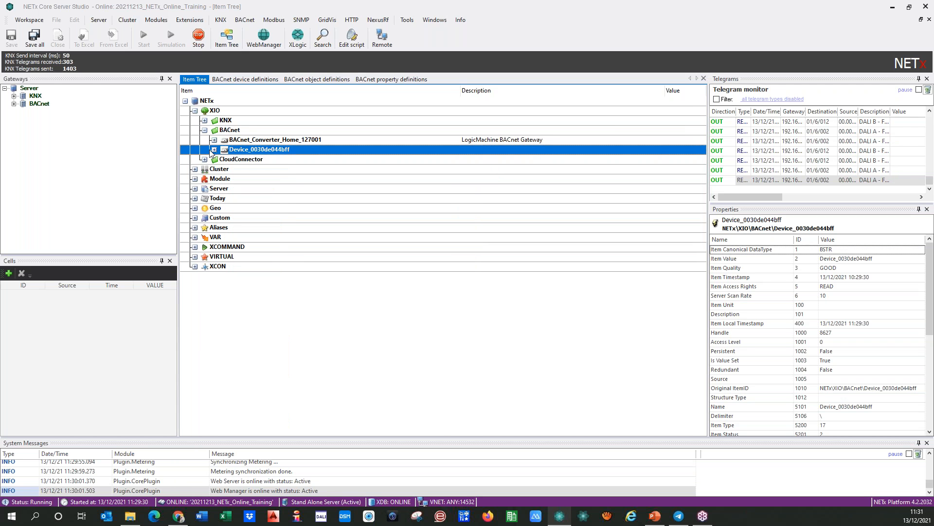
pyautogui.click(236, 21)
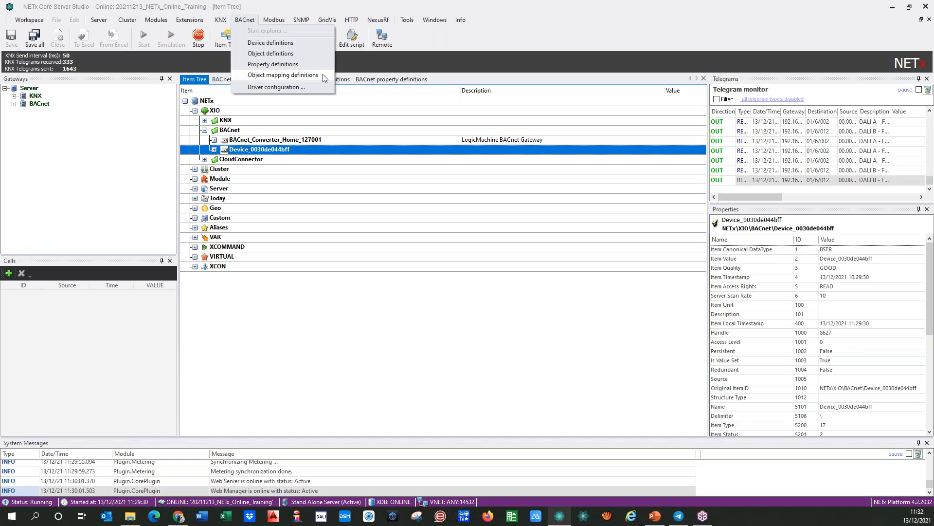
# Step: Dismiss the BACnet menu and select the BACnet_Converter_Home_127001 gateway in the Item Tree
pyautogui.click(232, 130)
pyautogui.click(231, 142)
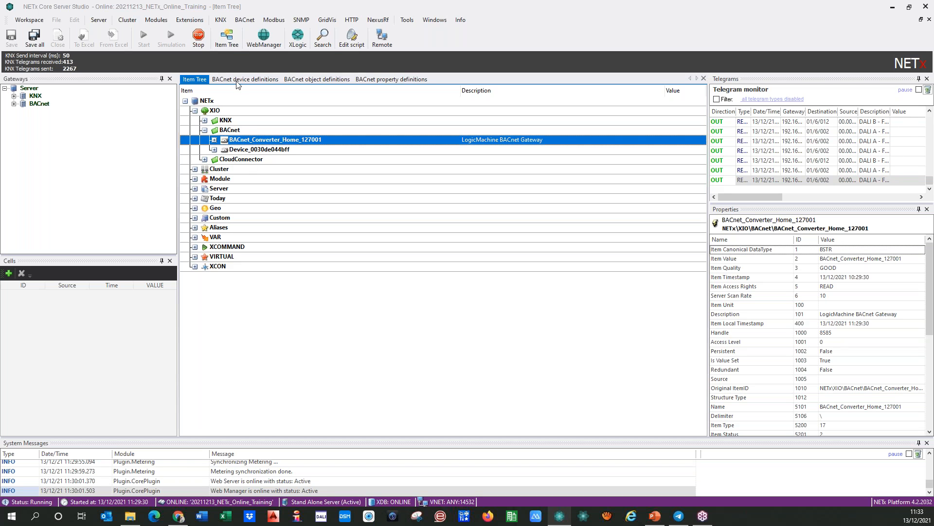
# Step: Close the BACnet device, object and property definition tabs, keeping only the Item Tree
pyautogui.click(247, 20)
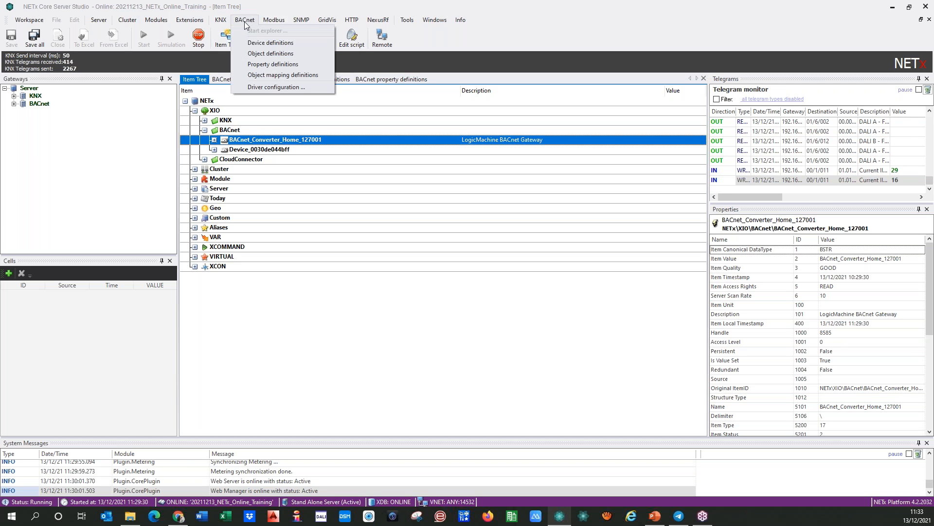
pyautogui.moveTo(276, 20)
pyautogui.click(276, 370)
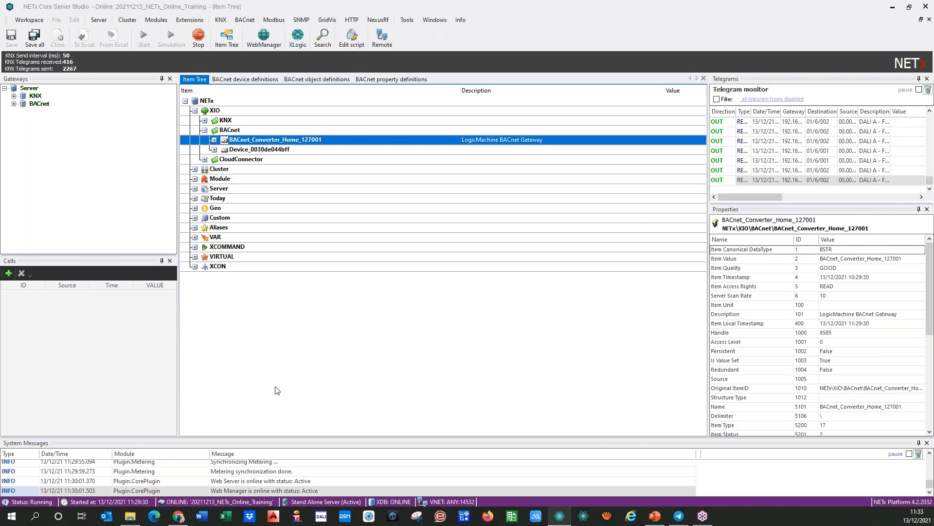
pyautogui.click(249, 80)
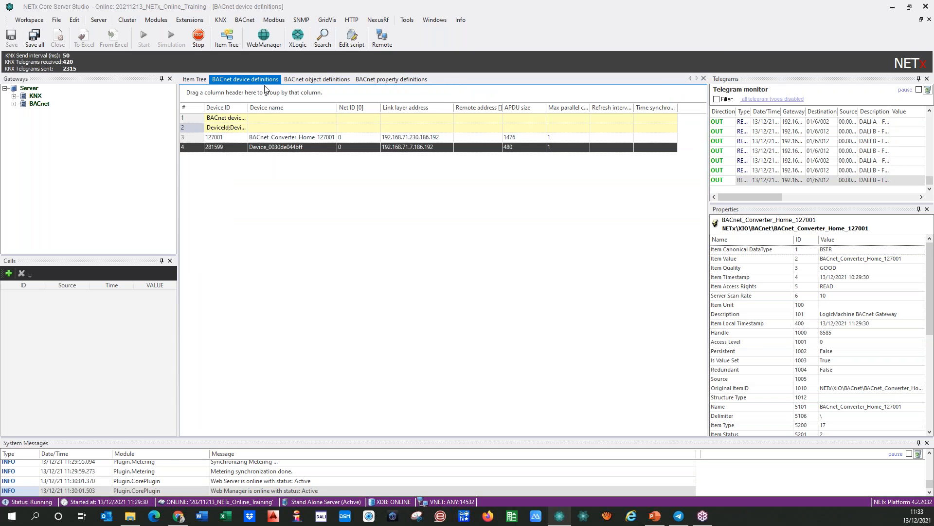
pyautogui.click(704, 78)
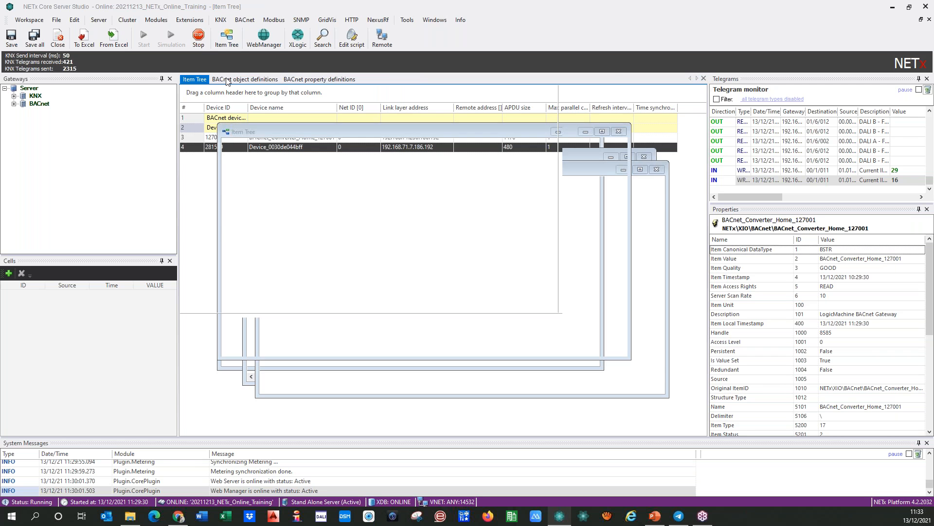
pyautogui.click(233, 79)
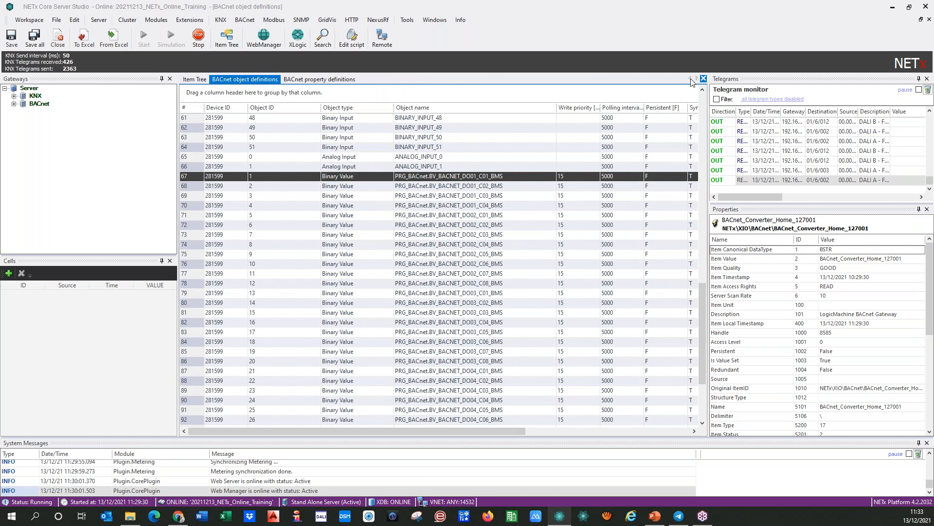
pyautogui.click(249, 79)
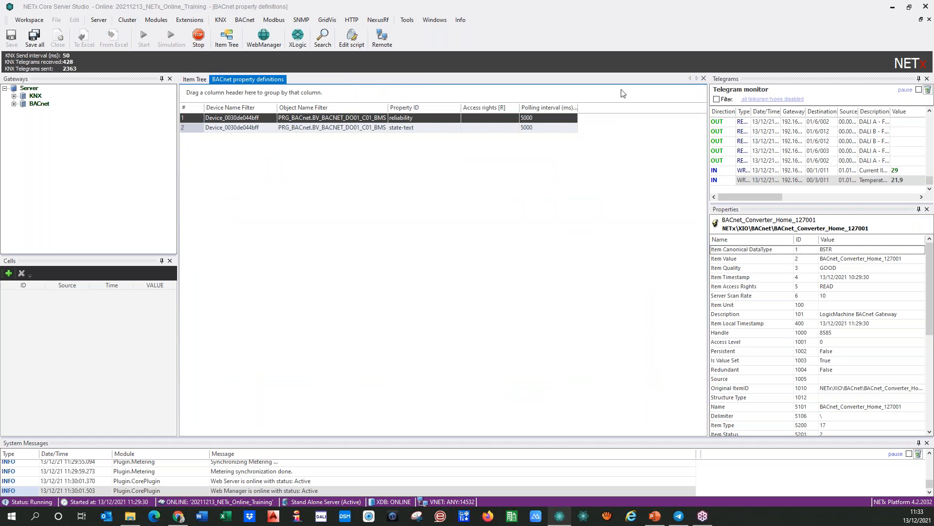
pyautogui.click(704, 78)
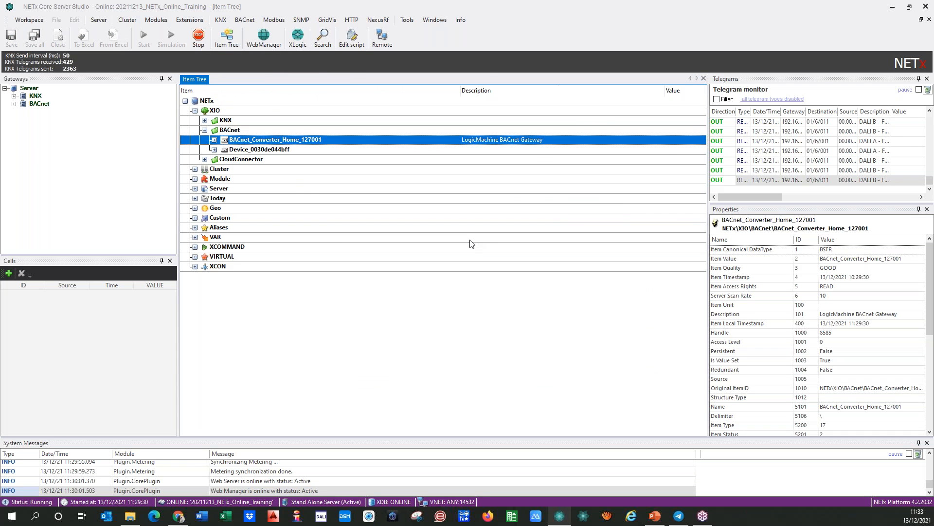
pyautogui.click(274, 21)
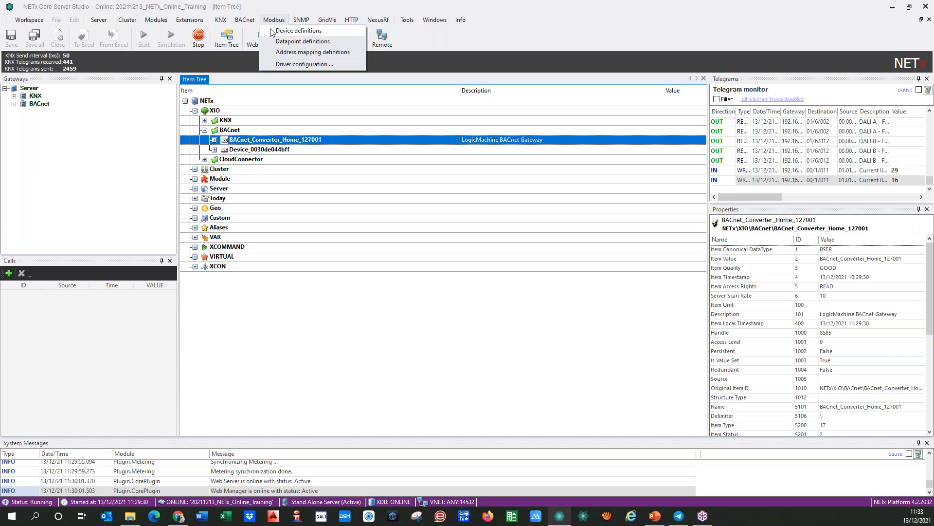
# Step: Open the Modbus device definitions and Modbus datapoint definitions tables
pyautogui.click(272, 31)
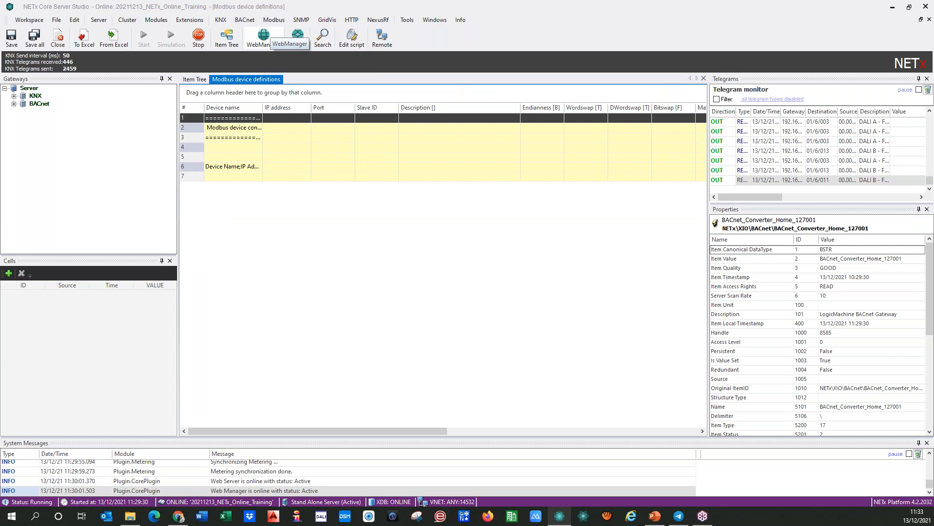
pyautogui.click(274, 20)
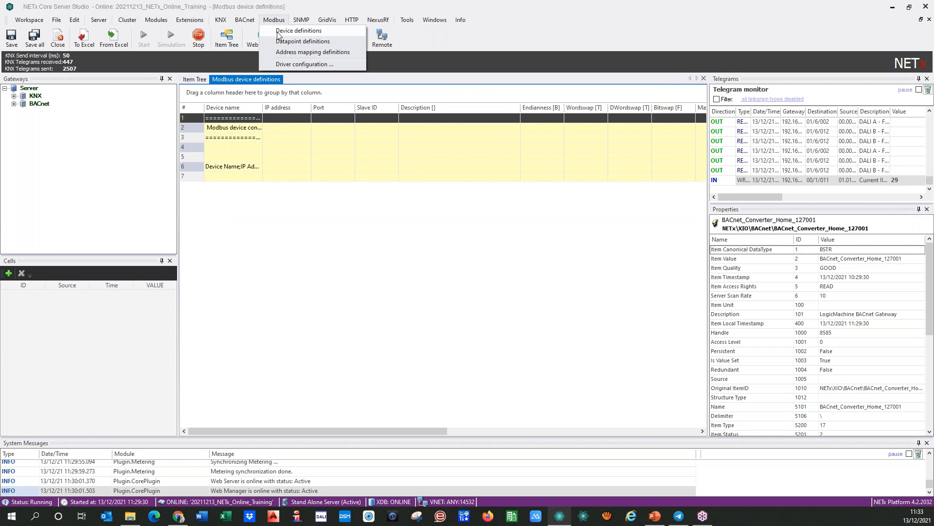
pyautogui.click(280, 42)
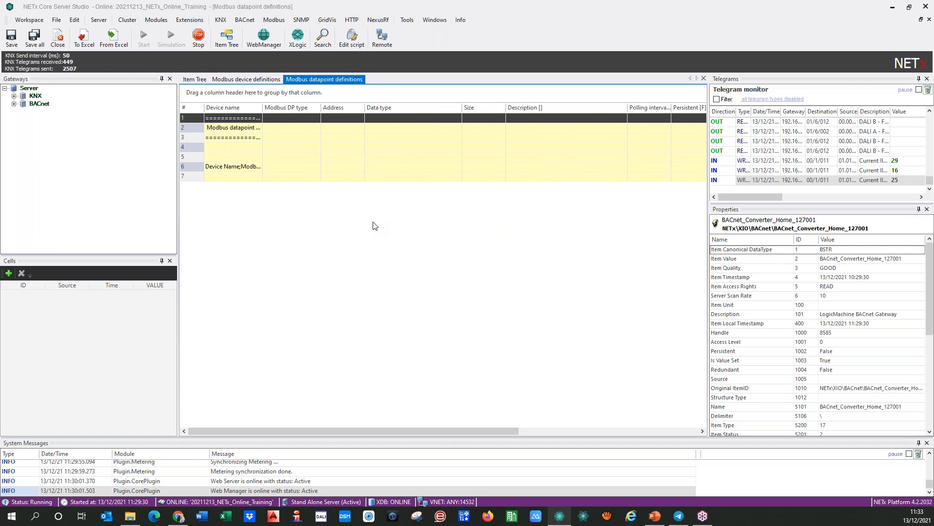
# Step: Convert the row 6 datapoint template comment into a definition row and adjust column widths
pyautogui.doubleClick(263, 107)
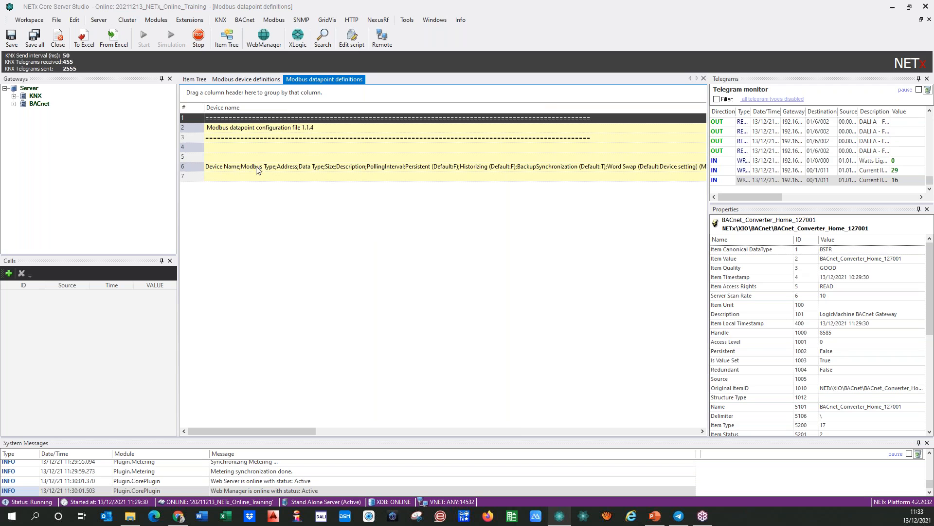
pyautogui.rightClick(192, 168)
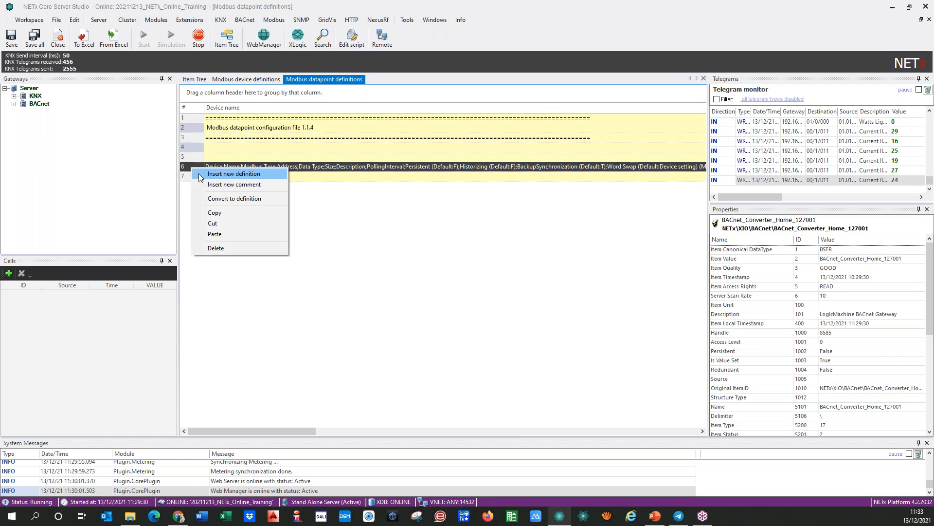
pyautogui.click(234, 198)
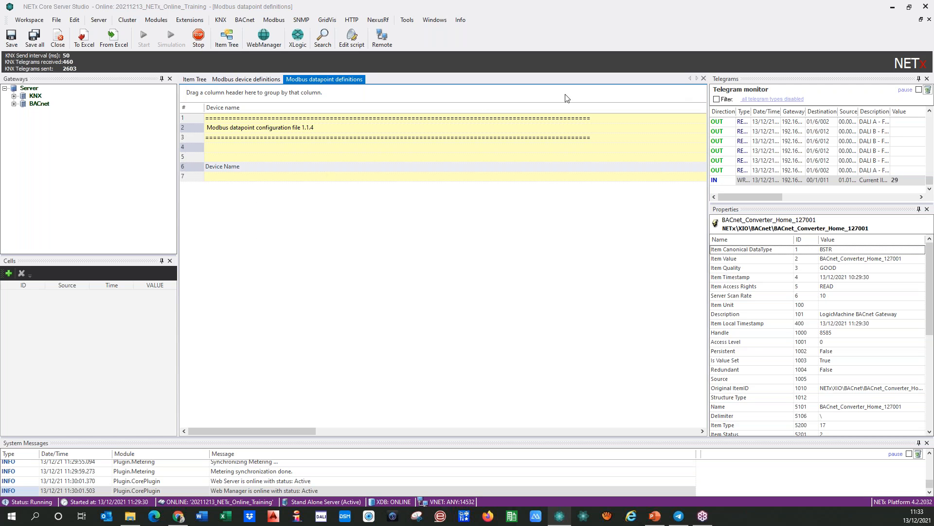
pyautogui.moveTo(303, 430); pyautogui.dragTo(569, 431)
pyautogui.doubleClick(456, 108)
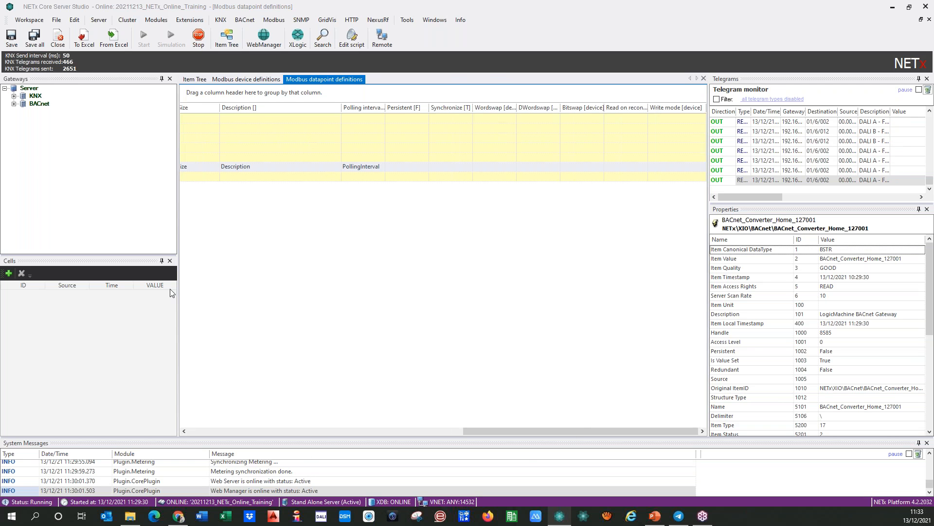
pyautogui.moveTo(502, 428); pyautogui.dragTo(224, 428)
pyautogui.moveTo(593, 108); pyautogui.dragTo(246, 111)
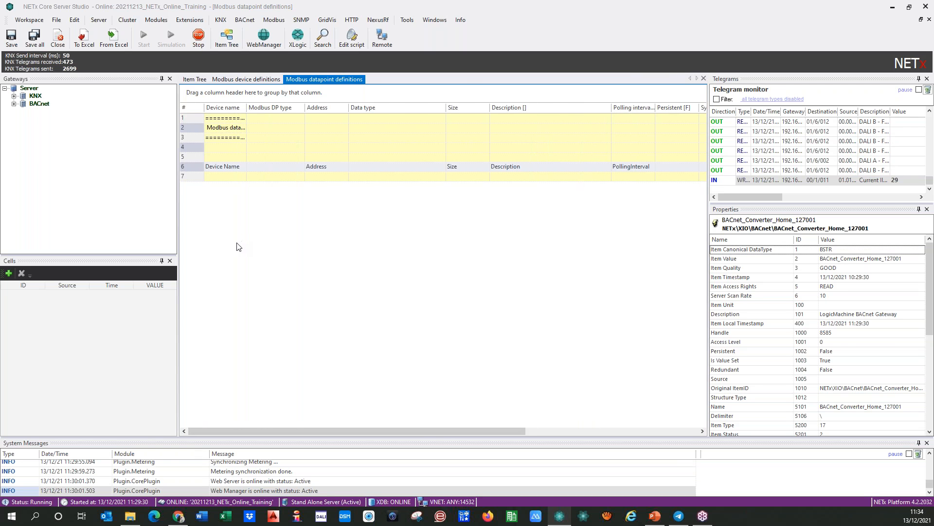
pyautogui.click(270, 167)
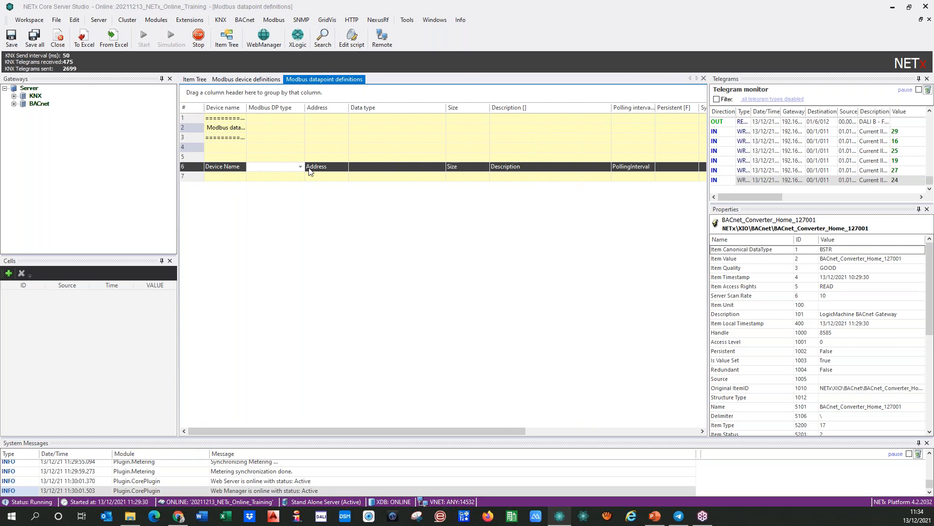
# Step: Convert the row 6 comment in the Modbus device definitions into a definition row
pyautogui.click(246, 78)
pyautogui.rightClick(195, 165)
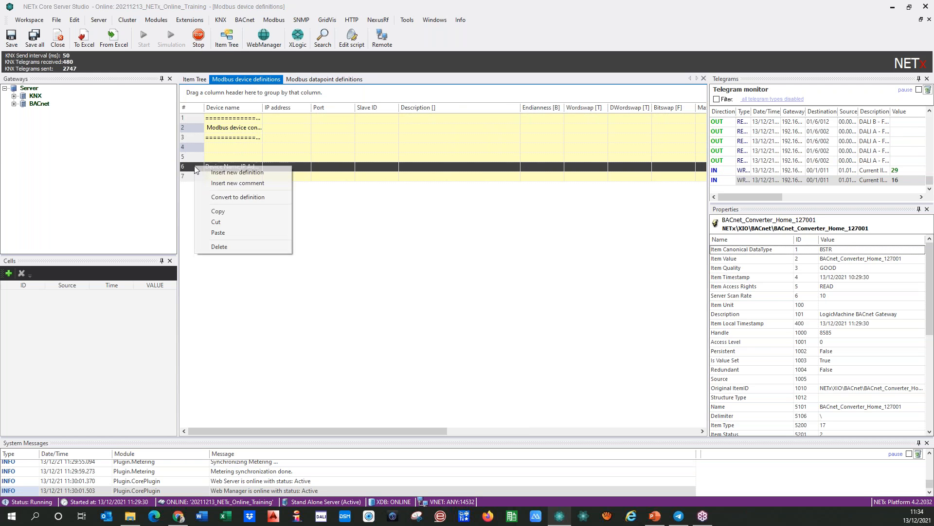
pyautogui.click(233, 196)
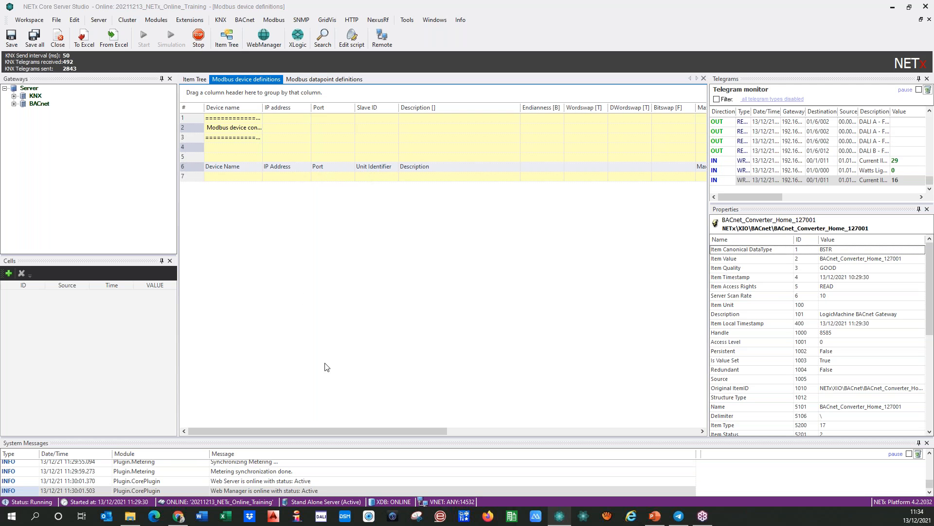
# Step: Auto-fit the Max parallel commands column and inspect row 6's Device Name cell
pyautogui.moveTo(404, 429); pyautogui.dragTo(584, 432)
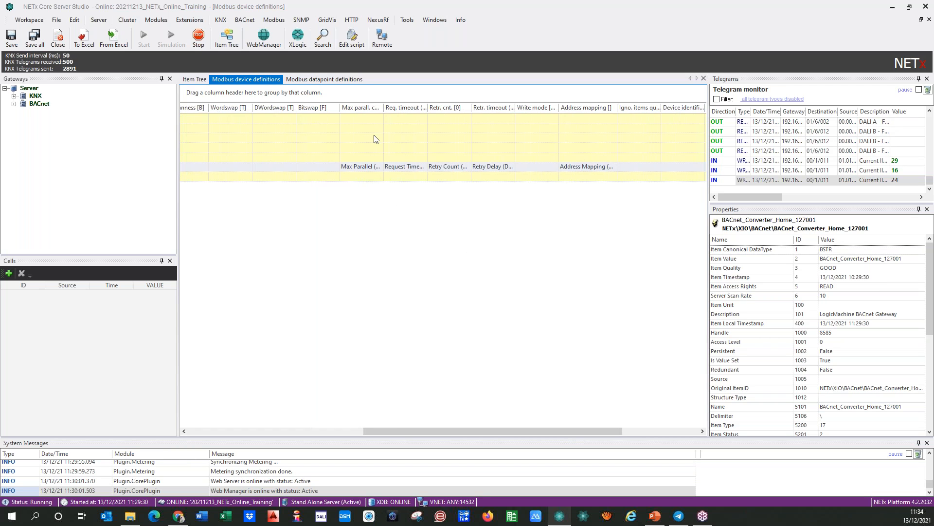
pyautogui.doubleClick(383, 107)
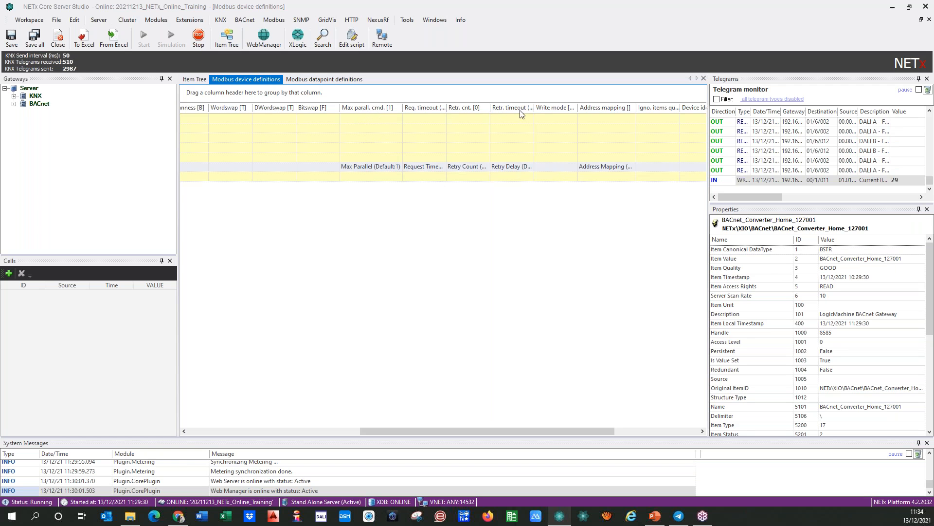
pyautogui.moveTo(434, 431); pyautogui.dragTo(220, 430)
pyautogui.click(240, 166)
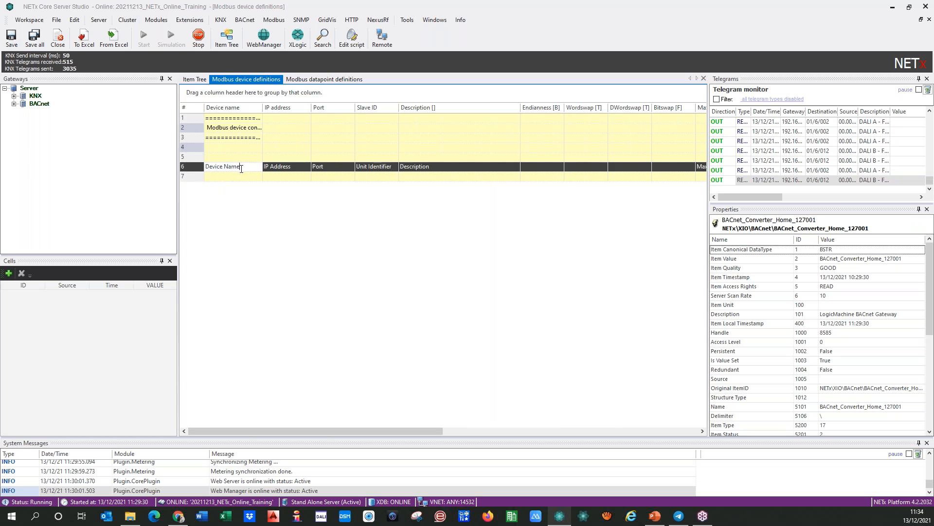
pyautogui.moveTo(241, 167); pyautogui.dragTo(201, 167)
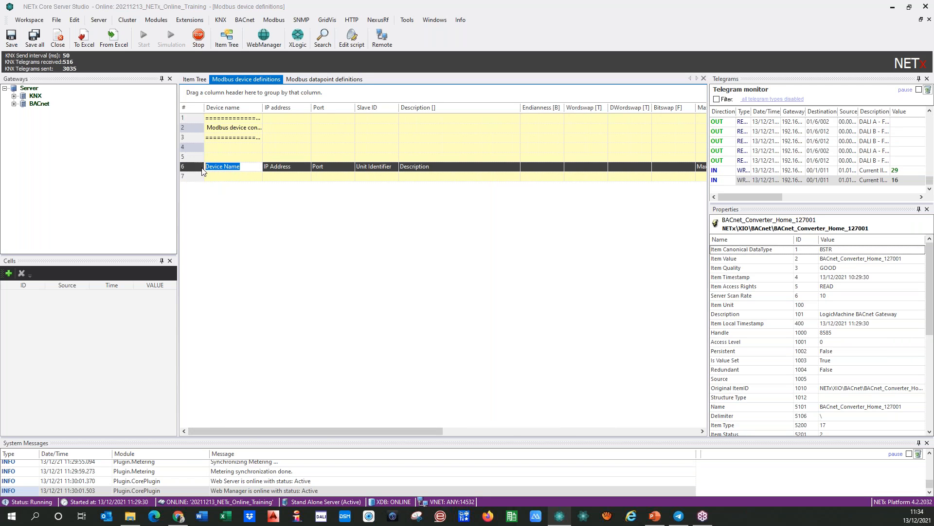
pyautogui.click(335, 78)
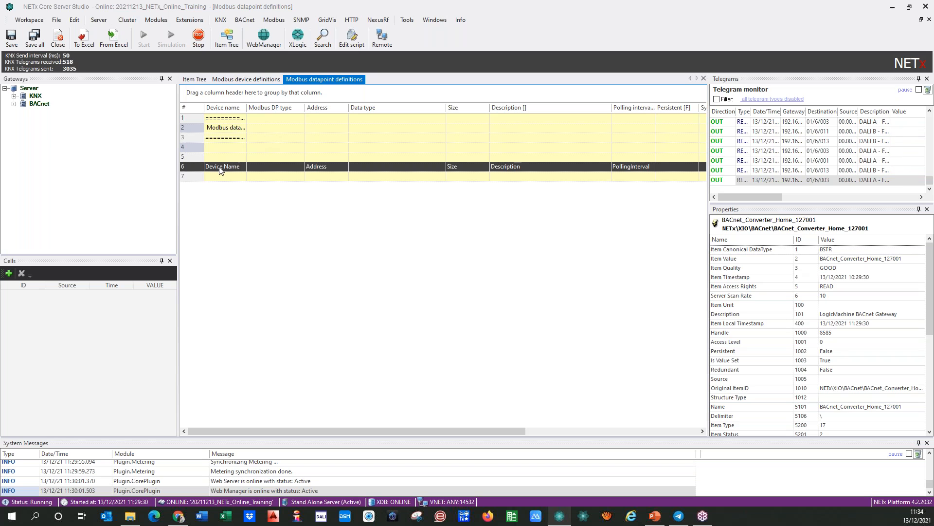
pyautogui.click(243, 81)
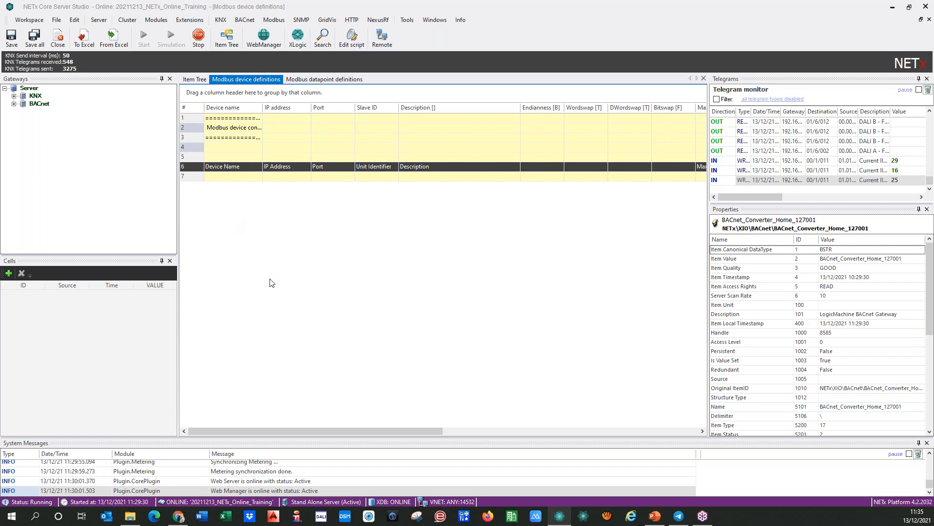
# Step: Import xio.Modbus.DeviceDefinitions from the Session_02_Excel Files folder
pyautogui.click(113, 38)
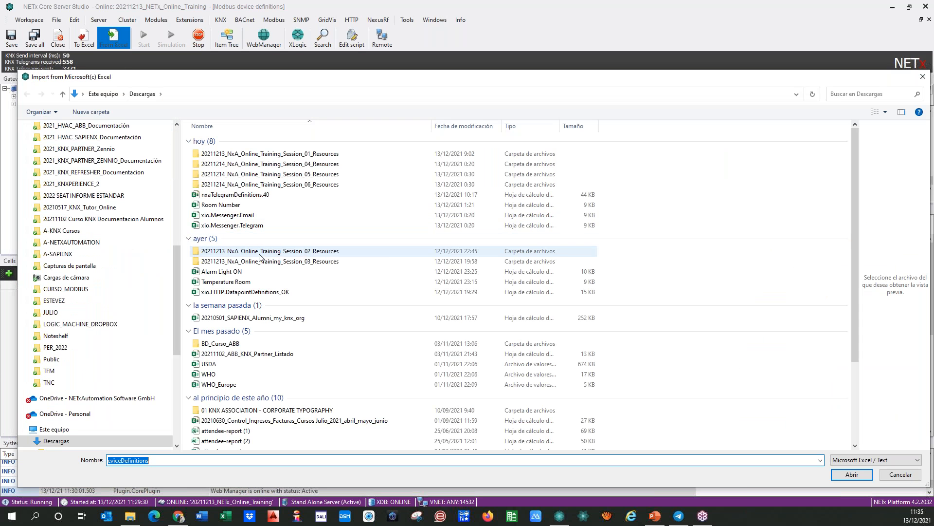
pyautogui.click(205, 253)
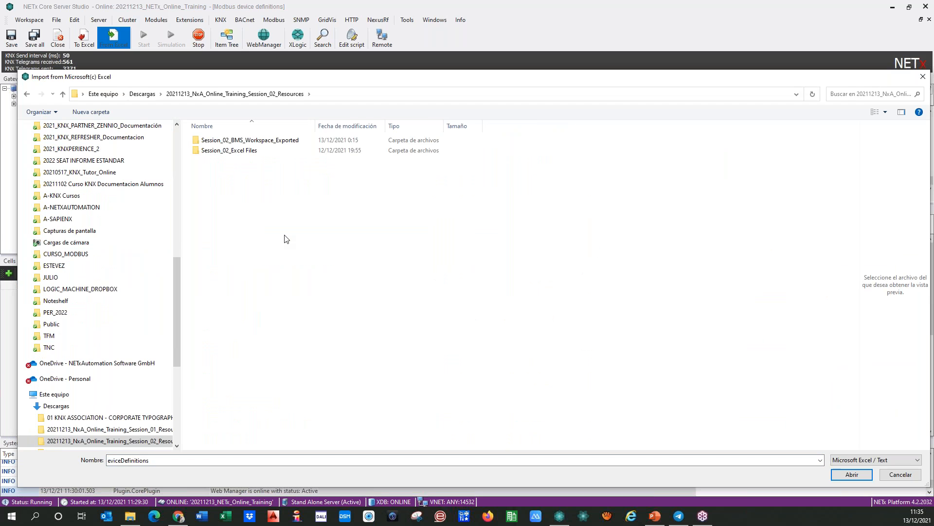
pyautogui.click(210, 153)
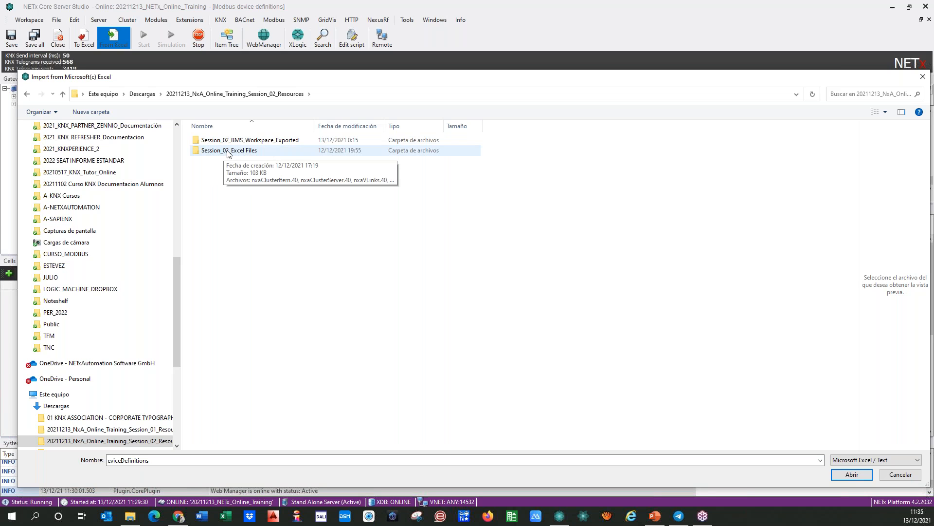
pyautogui.click(201, 152)
pyautogui.doubleClick(201, 152)
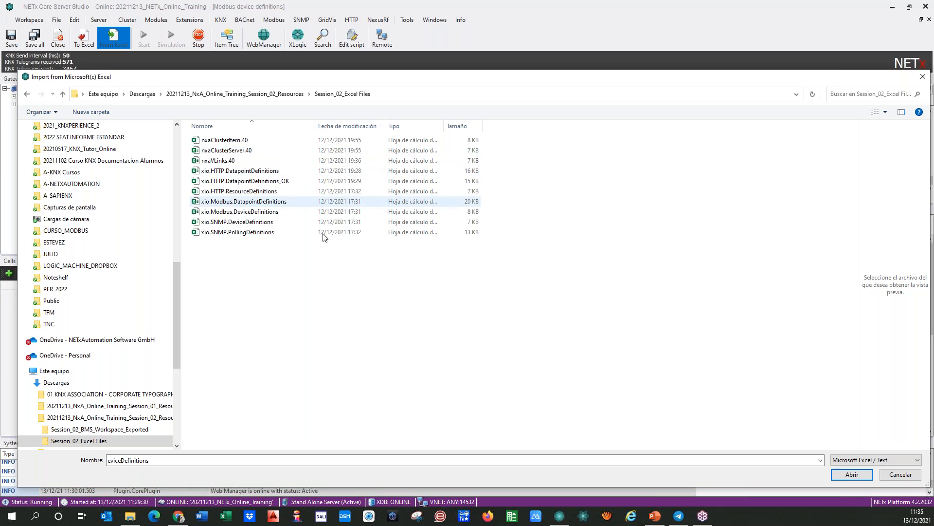
pyautogui.click(239, 212)
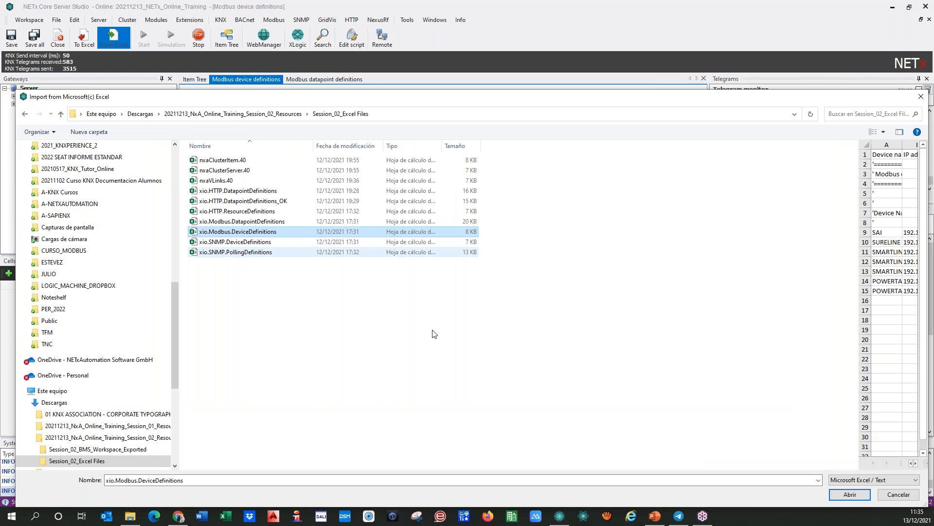
pyautogui.click(838, 498)
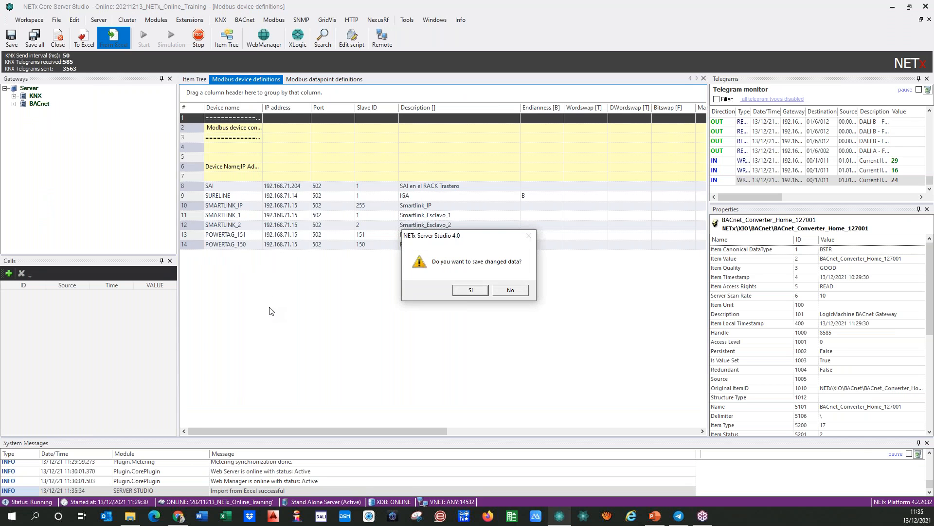
# Step: Save the imported device data and decline restarting the NETx BMS Server
pyautogui.click(469, 290)
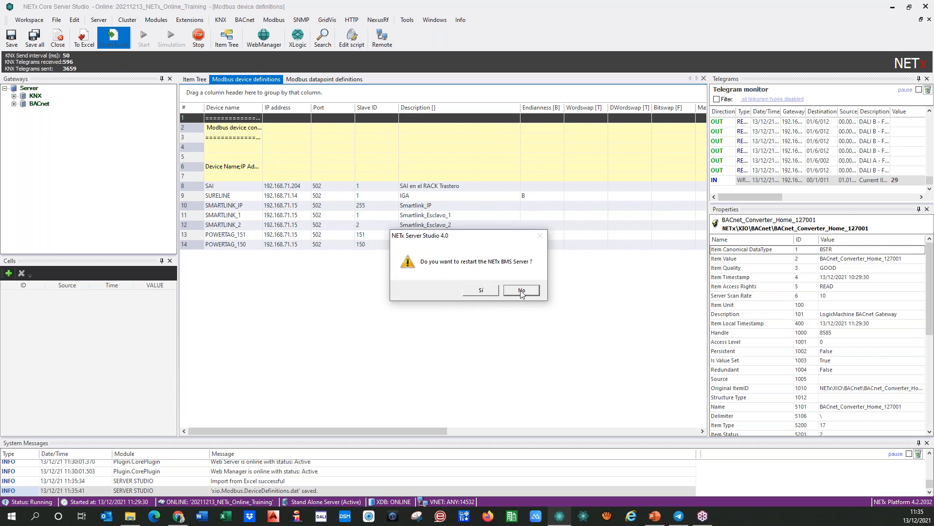
pyautogui.click(521, 291)
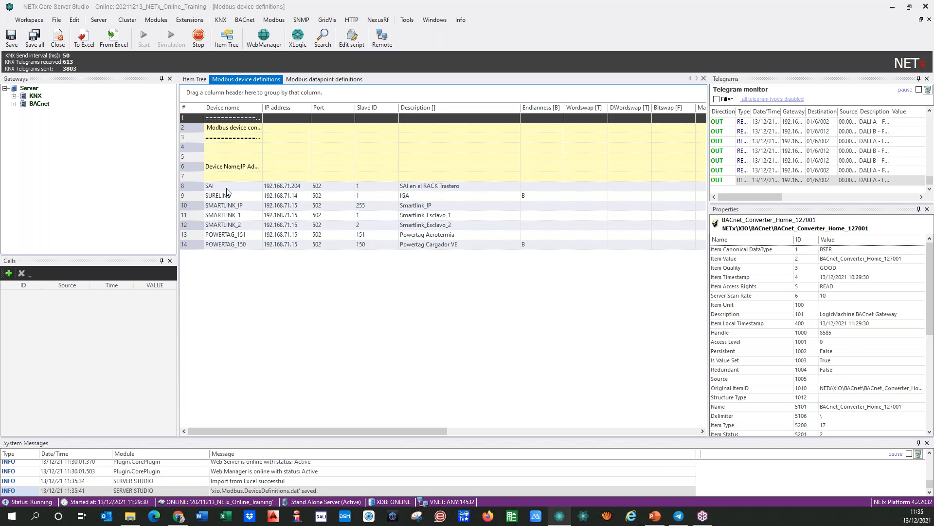
pyautogui.click(189, 196)
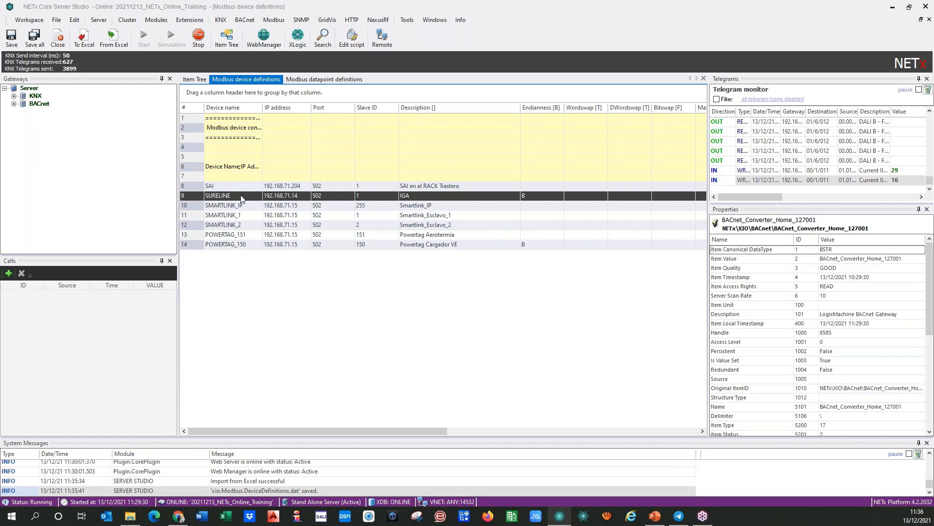
pyautogui.click(194, 206)
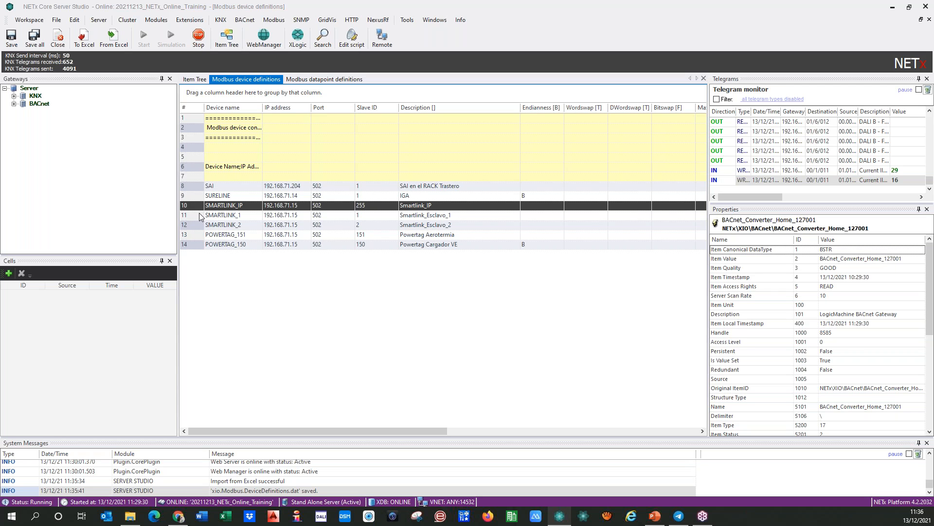
pyautogui.click(193, 234)
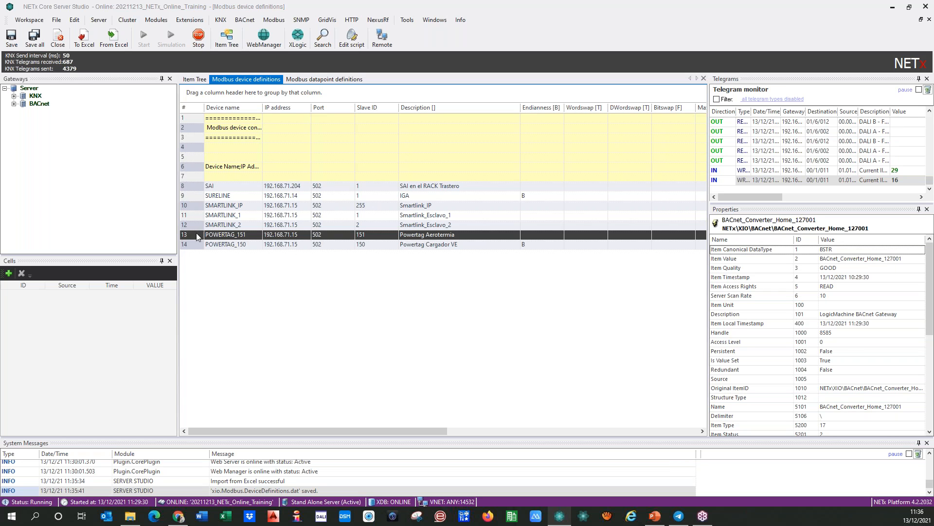
# Step: Delete the SAI device row and the three SMARTLINK device rows
pyautogui.click(194, 189)
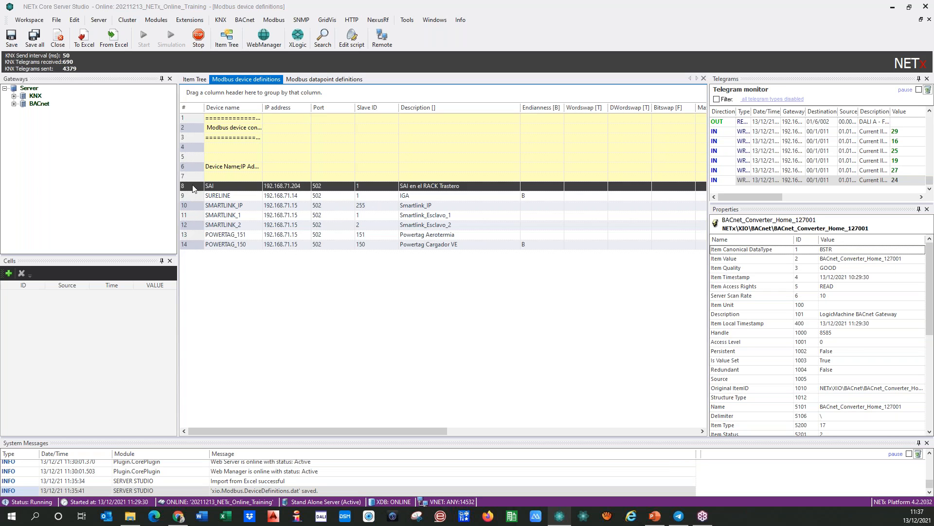
pyautogui.press('Delete')
pyautogui.click(191, 197)
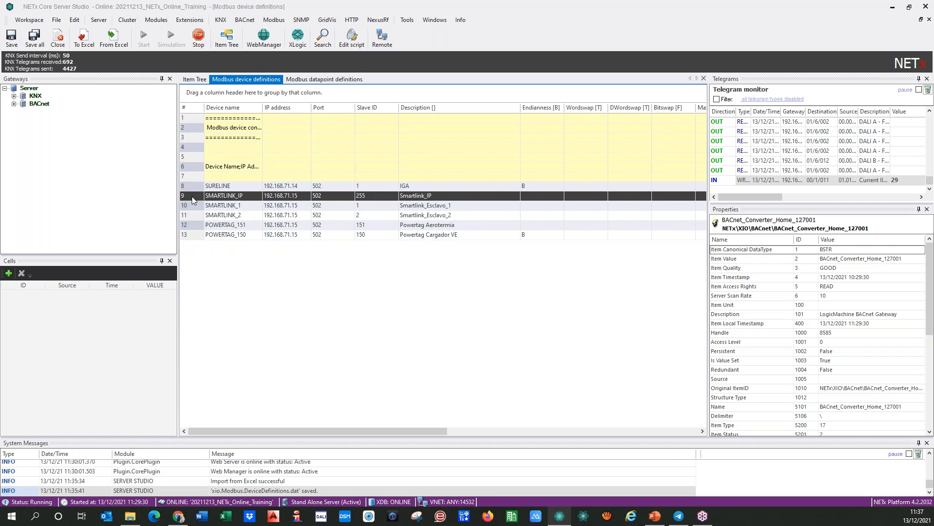
pyautogui.hotkey('shift', 'Down')
pyautogui.hotkey('shift', 'Down')
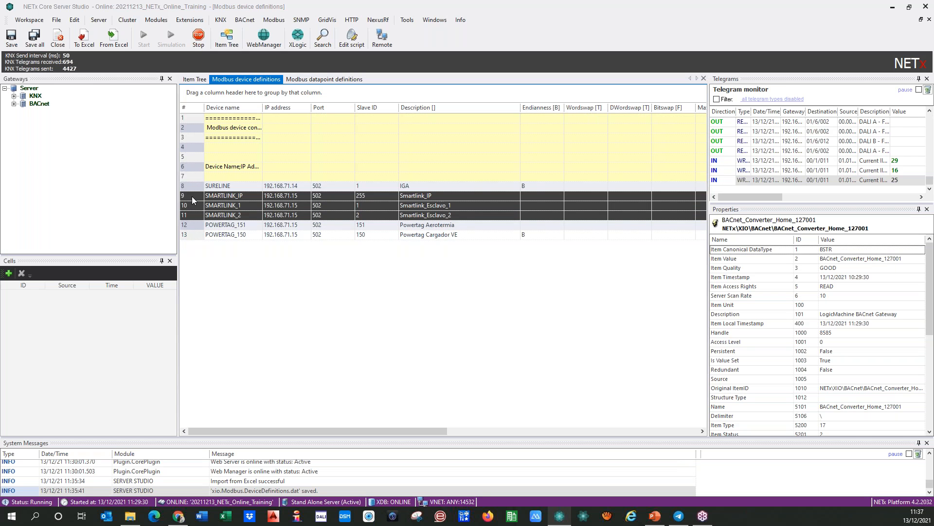
pyautogui.press('Delete')
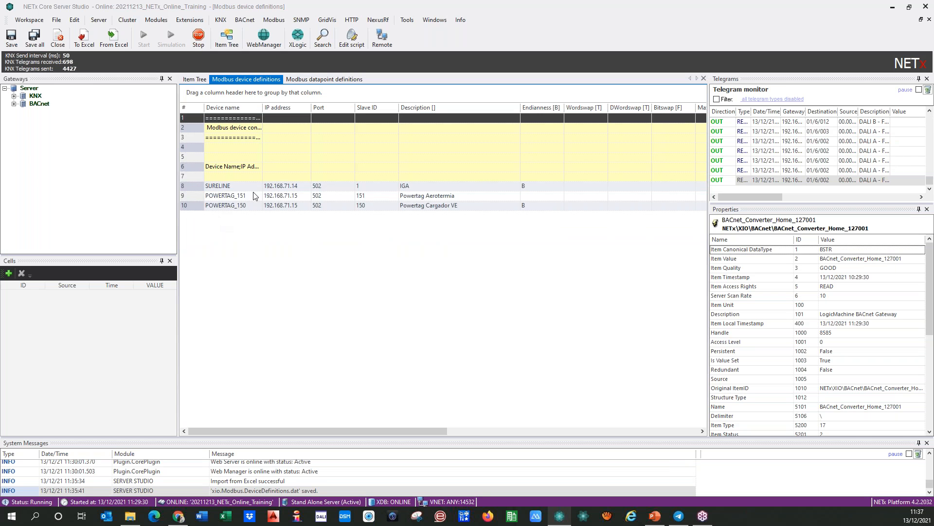
# Step: Set descriptions to 'Main Switch + Analyzer', 'Powertag Aerotherm' and 'Powertag EV Charger'
pyautogui.click(413, 186)
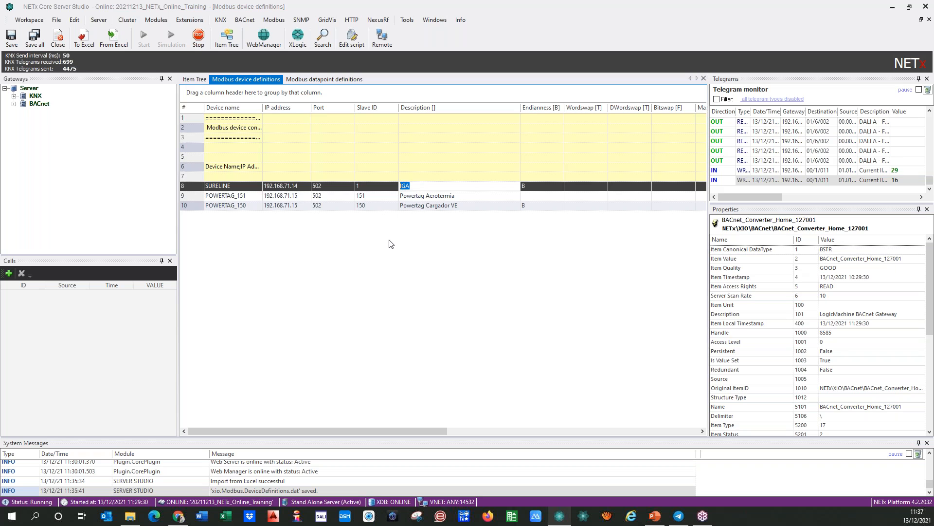
pyautogui.write('Main Switch')
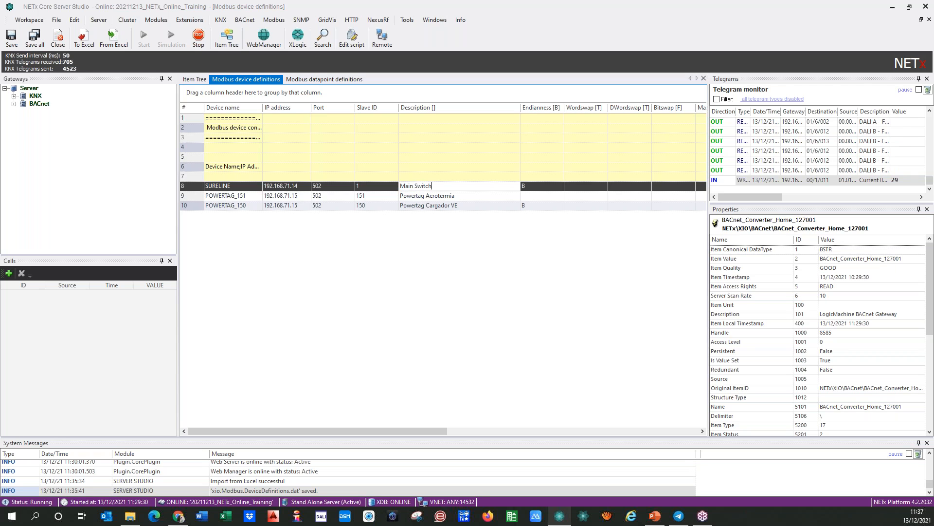
pyautogui.write(' + Analyzer')
pyautogui.click(444, 195)
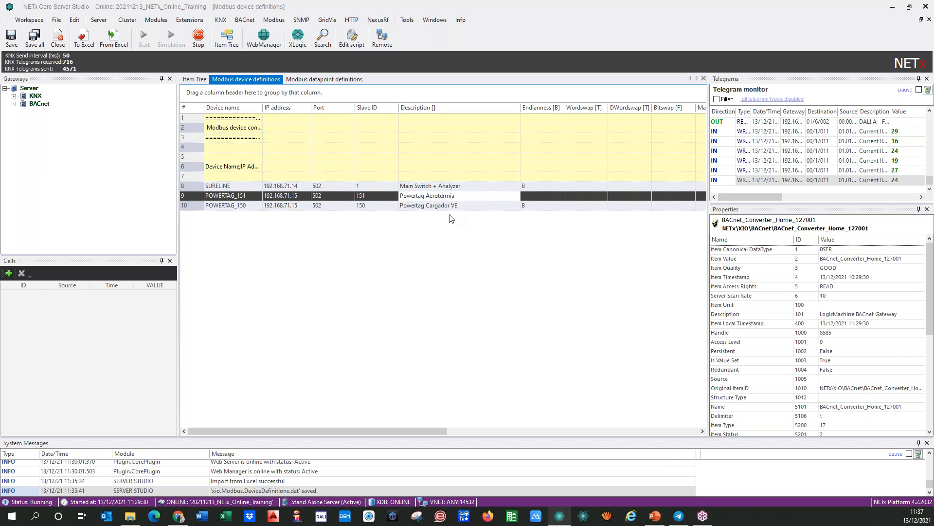
pyautogui.write('h')
pyautogui.press('BackSpace')
pyautogui.press('BackSpace')
pyautogui.click(435, 205)
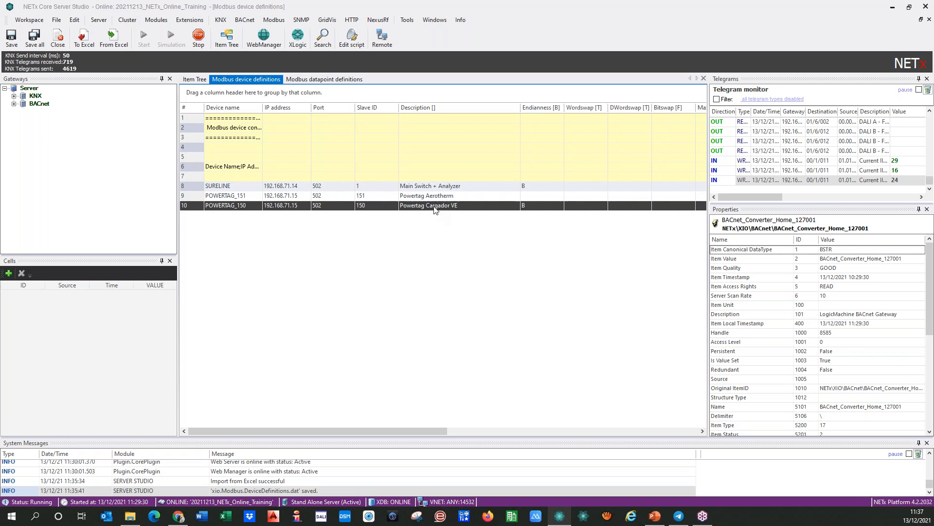
pyautogui.write('E')
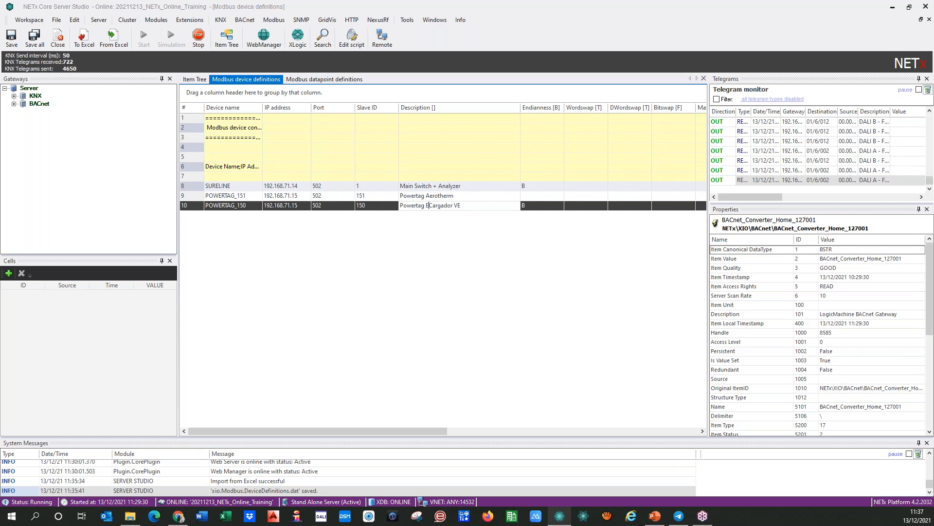
pyautogui.write('V Charger')
pyautogui.press('Delete')
pyautogui.press('Delete')
pyautogui.press('Delete')
pyautogui.press('Delete')
pyautogui.press('Delete')
pyautogui.press('Delete')
pyautogui.press('Delete')
pyautogui.press('Delete')
pyautogui.press('Delete')
pyautogui.press('Delete')
pyautogui.press('Delete')
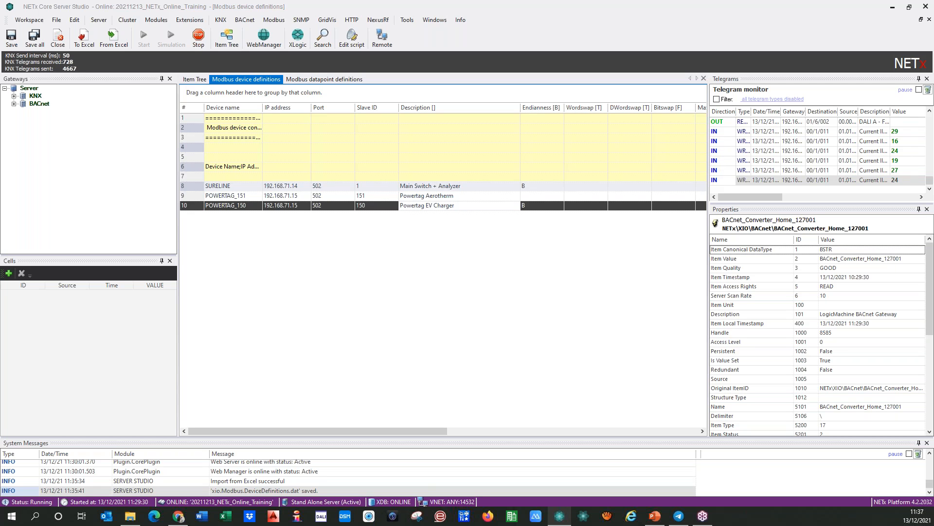
pyautogui.click(409, 237)
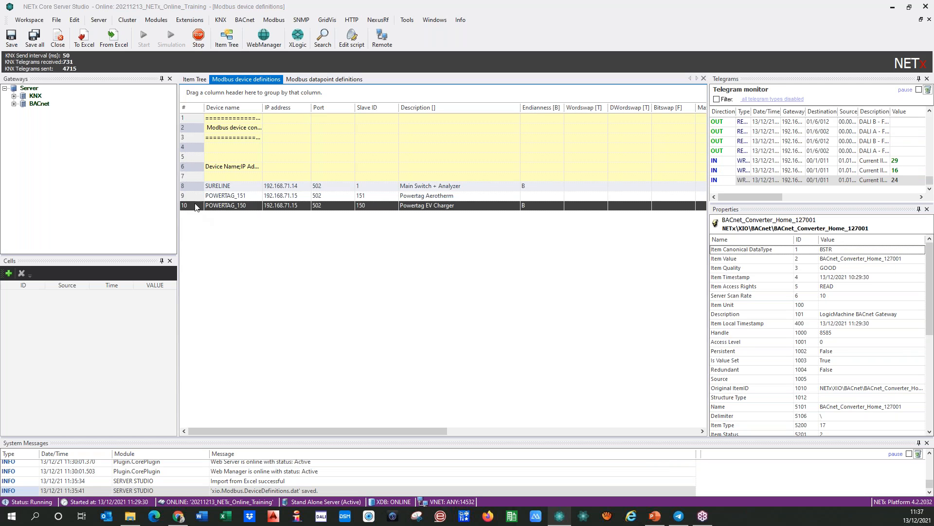
# Step: Check both POWERTAG IP addresses unchanged, then switch to the Modbus datapoint definitions table
pyautogui.click(288, 196)
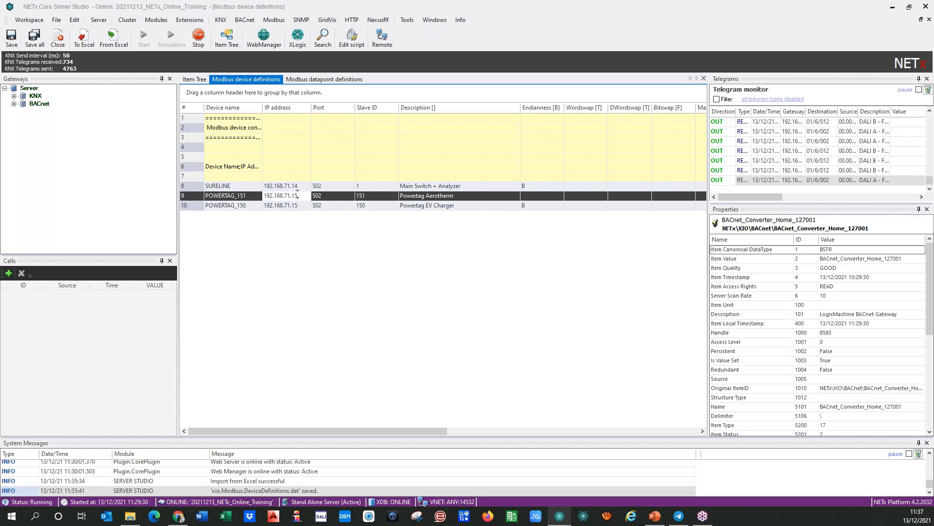
pyautogui.click(298, 205)
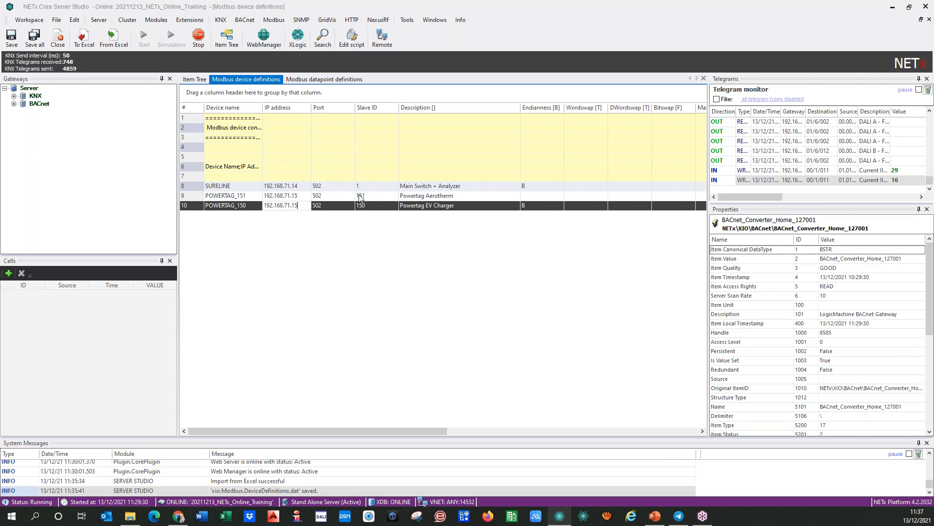
pyautogui.click(350, 244)
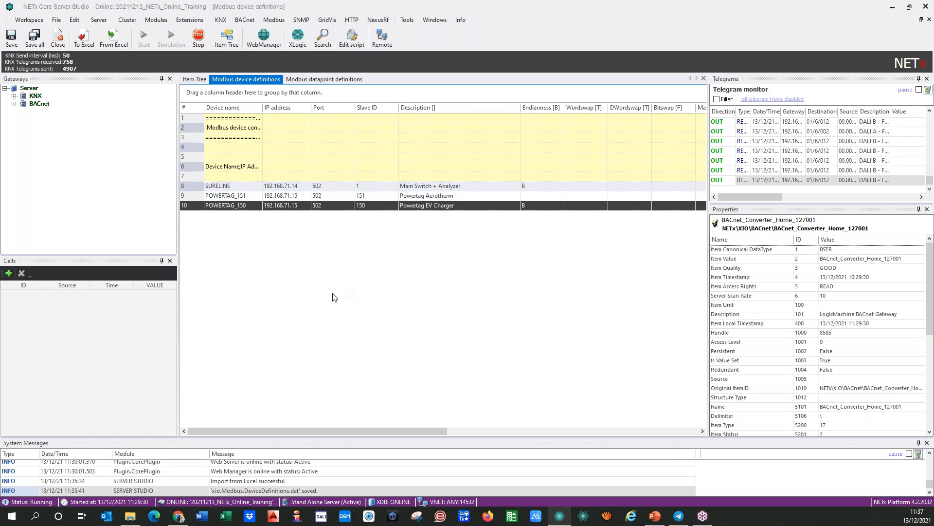
pyautogui.moveTo(366, 430); pyautogui.dragTo(631, 438)
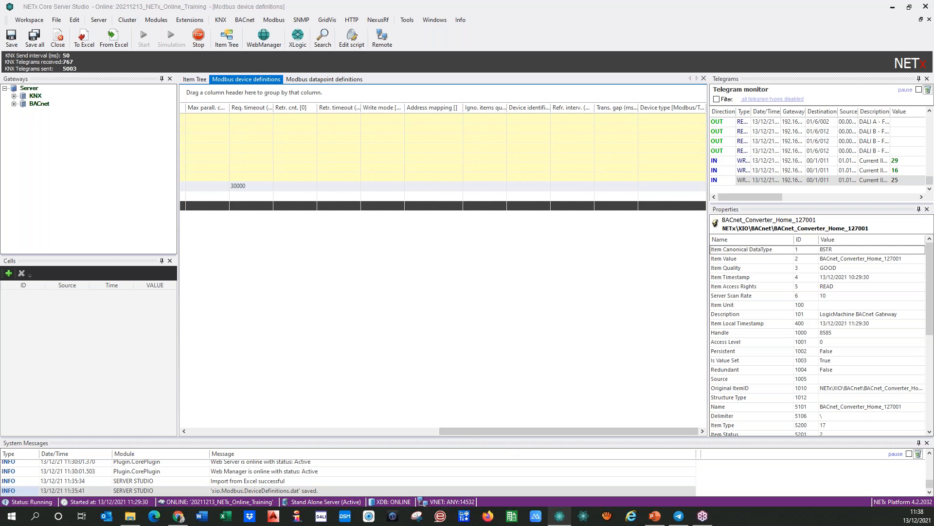
pyautogui.moveTo(475, 430); pyautogui.dragTo(194, 431)
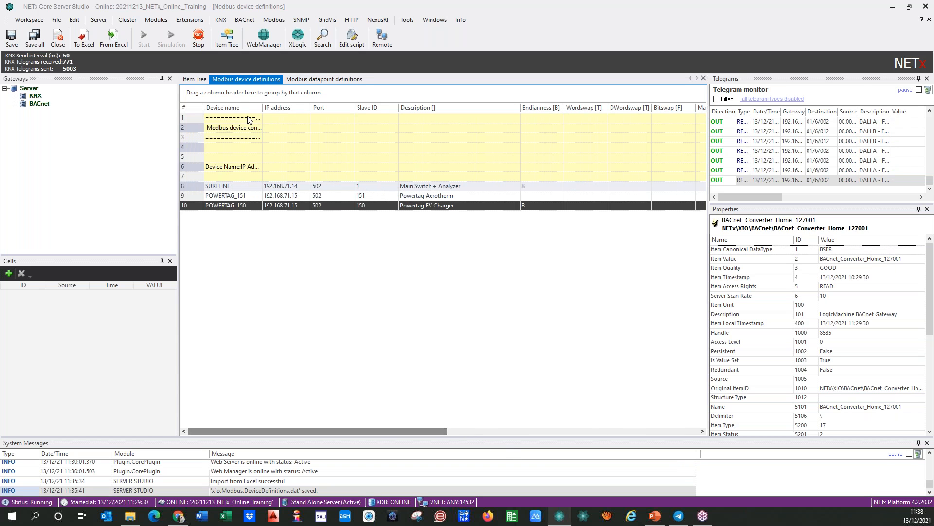
pyautogui.click(317, 79)
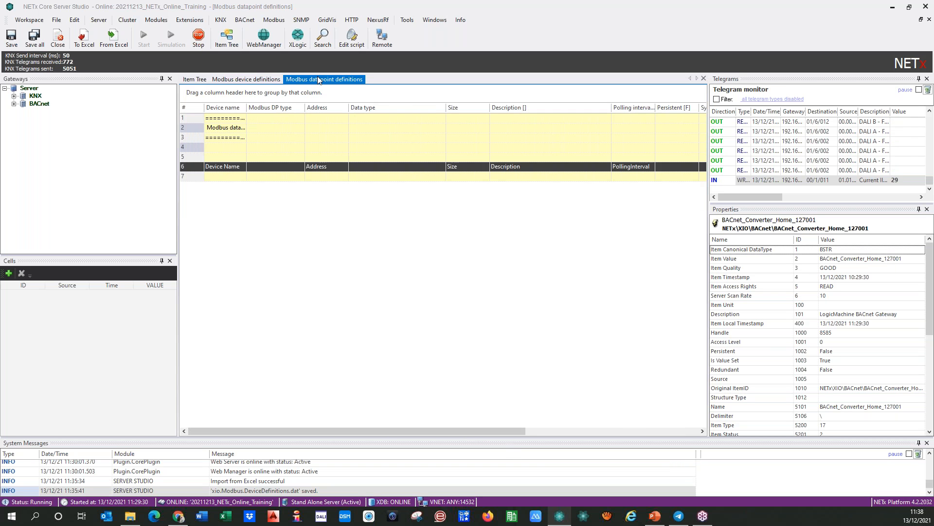
# Step: Import xio.Modbus.DatapointDefinitions from Excel and save the changed data
pyautogui.click(112, 34)
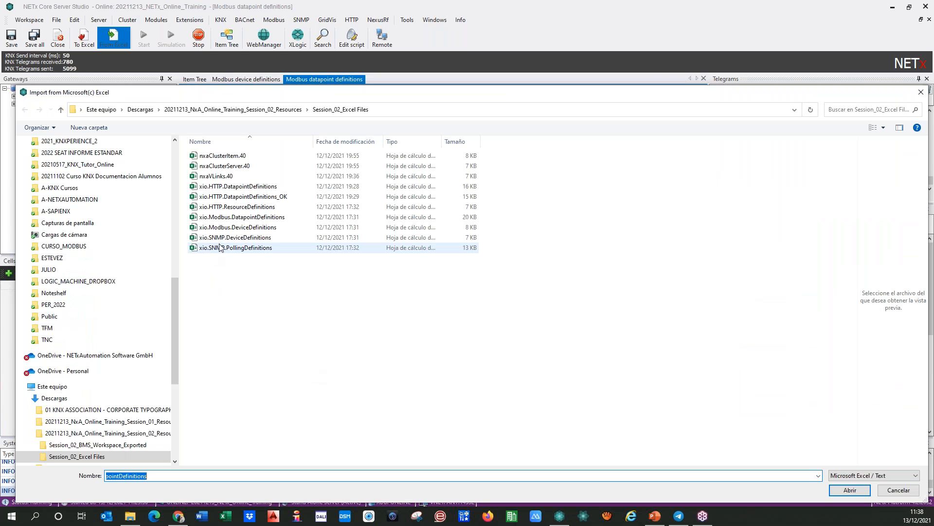
pyautogui.click(213, 219)
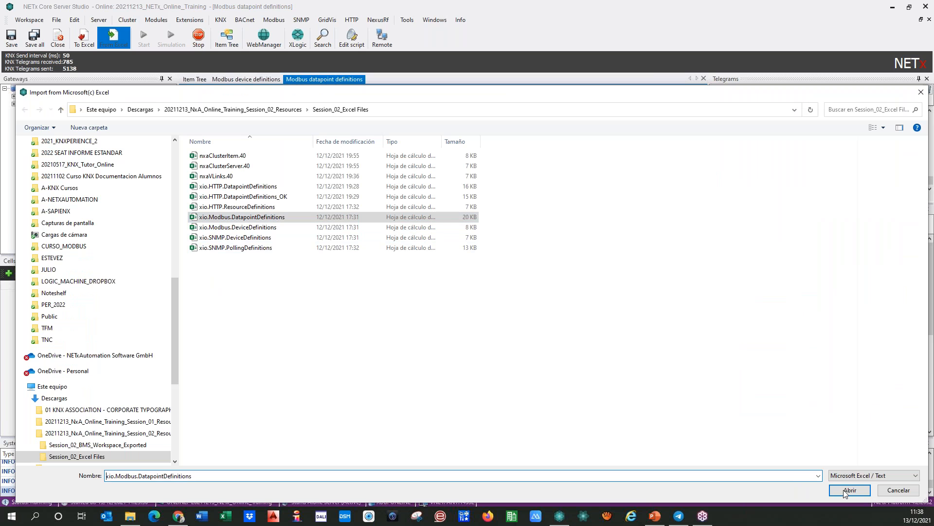
pyautogui.click(850, 489)
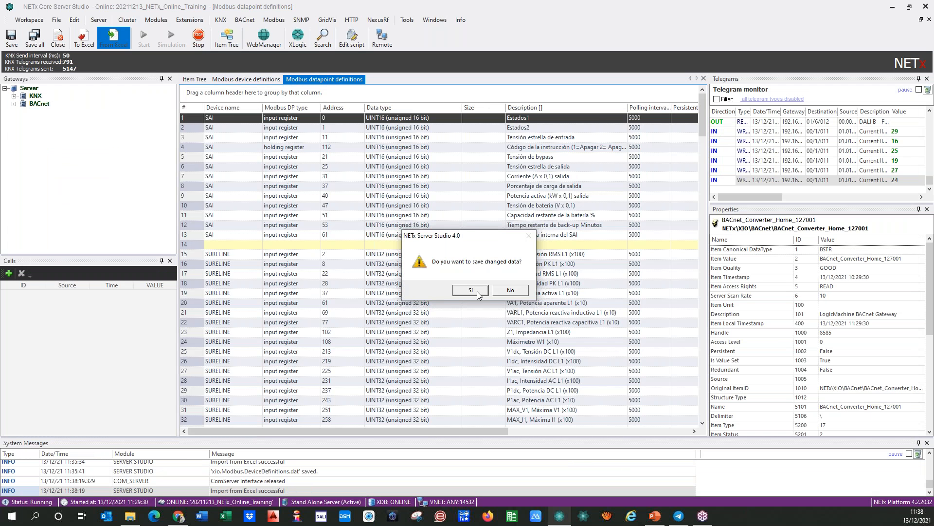
pyautogui.click(475, 291)
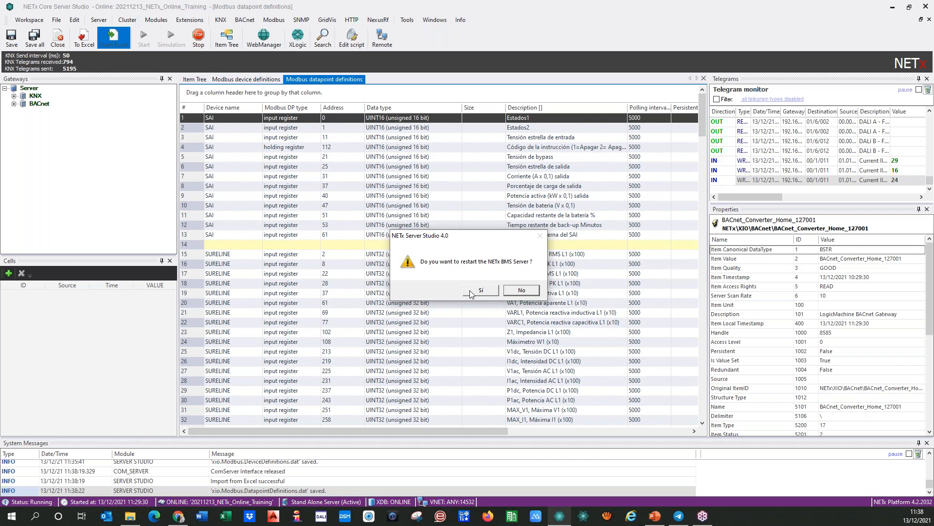
# Step: Delete the 14 SAI datapoint rows so the list starts with SURELINE
pyautogui.click(516, 291)
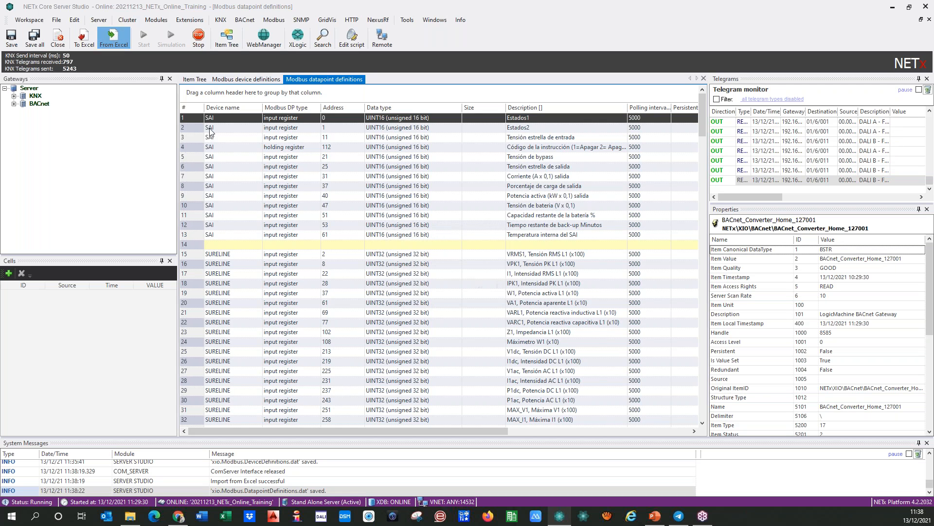
pyautogui.hotkey('shift', 'Down')
pyautogui.hotkey('shift', 'Down')
pyautogui.hotkey('shift', 'Down')
pyautogui.hotkey('shift', 'Down')
pyautogui.hotkey('shift', 'Down')
pyautogui.hotkey('shift', 'Down')
pyautogui.hotkey('shift', 'Down')
pyautogui.hotkey('shift', 'Down')
pyautogui.hotkey('shift', 'Down')
pyautogui.hotkey('shift', 'Down')
pyautogui.hotkey('shift', 'Down')
pyautogui.hotkey('shift', 'Down')
pyautogui.hotkey('shift', 'Down')
pyautogui.hotkey('shift', 'Down')
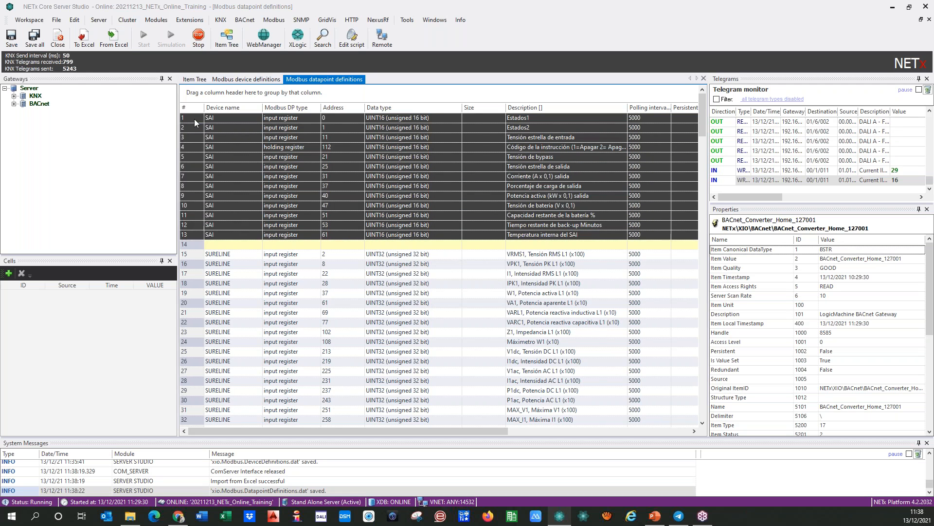
pyautogui.hotkey('shift', 'Up')
pyautogui.rightClick(194, 119)
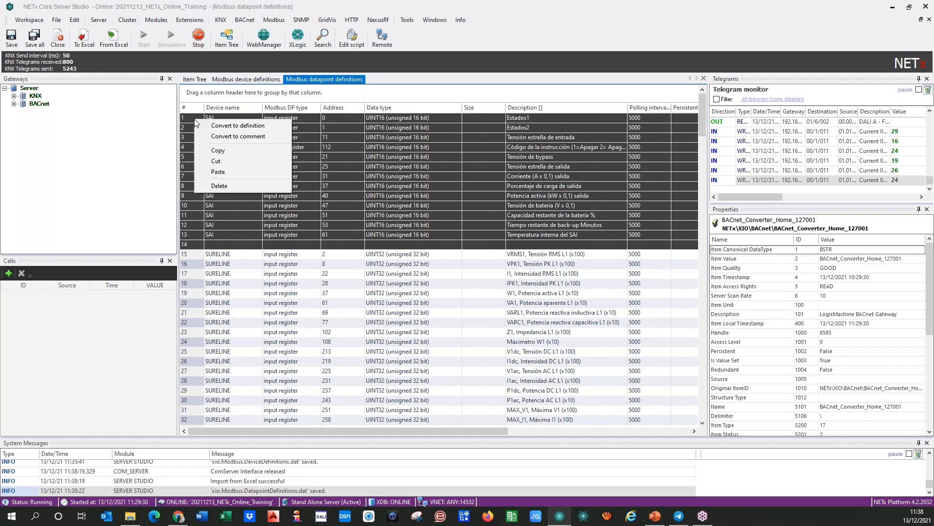
pyautogui.click(223, 187)
# Step: Scroll through the datapoint table to review the remaining SURELINE and SMARTLINK entries
pyautogui.scroll(-9, 210, 165)
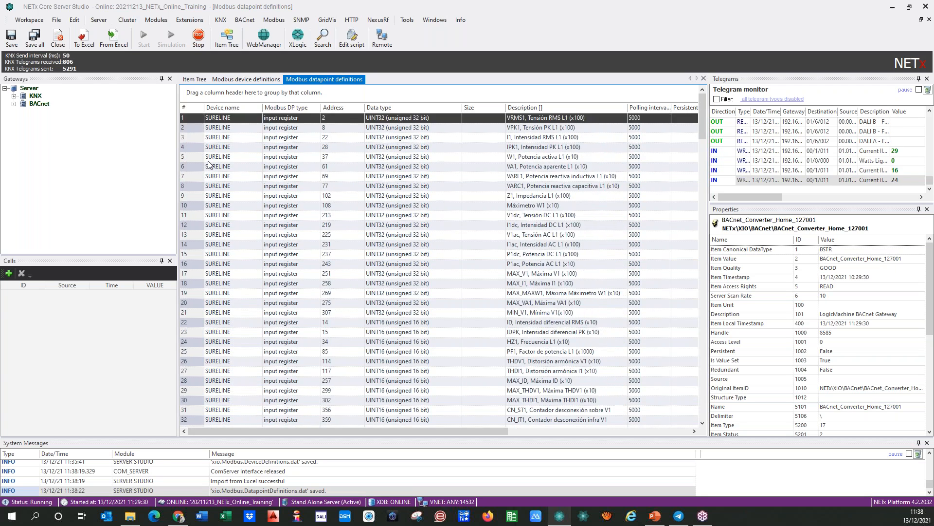
pyautogui.scroll(-4, 208, 166)
pyautogui.scroll(7, 209, 166)
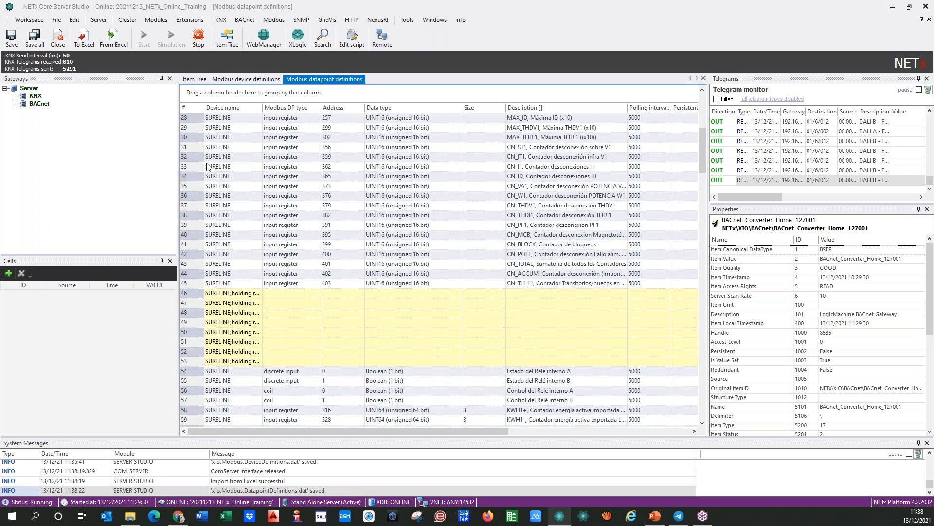
pyautogui.scroll(-13, 209, 165)
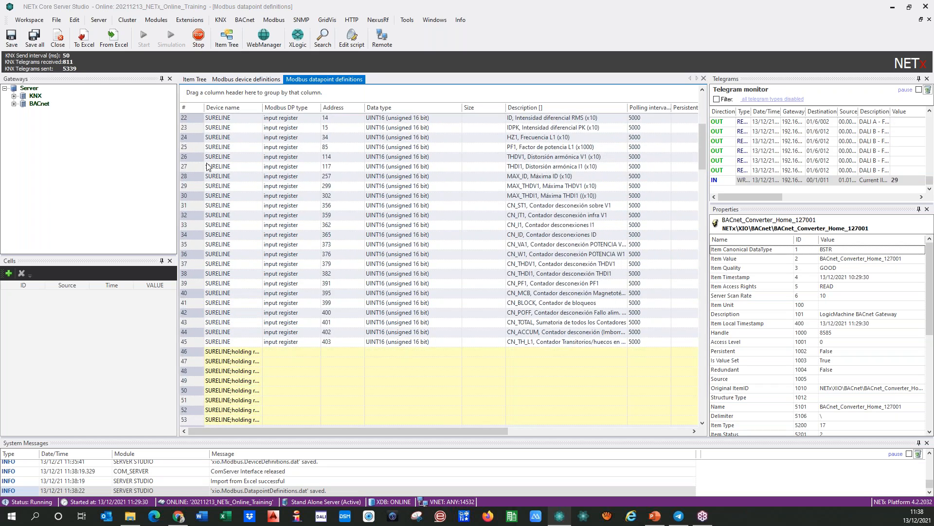
pyautogui.scroll(14, 208, 166)
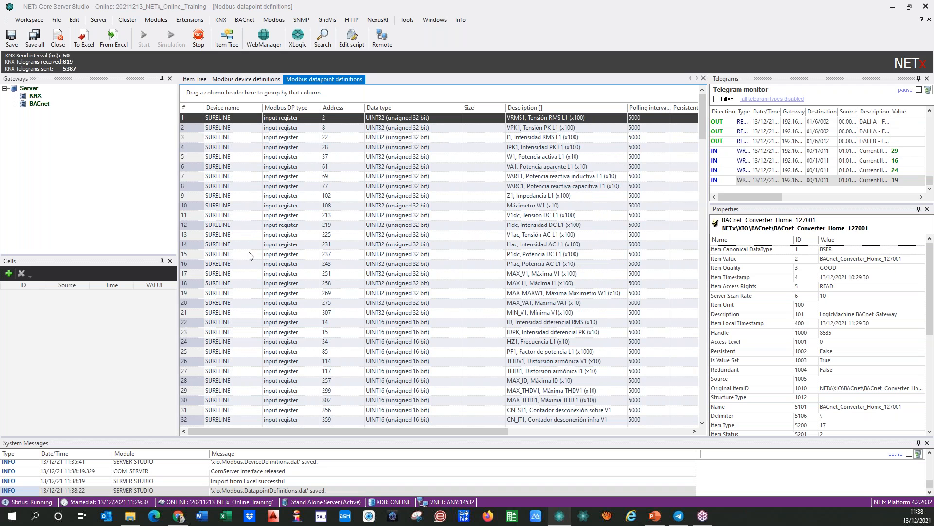
pyautogui.scroll(-6, 263, 303)
pyautogui.scroll(-5, 263, 302)
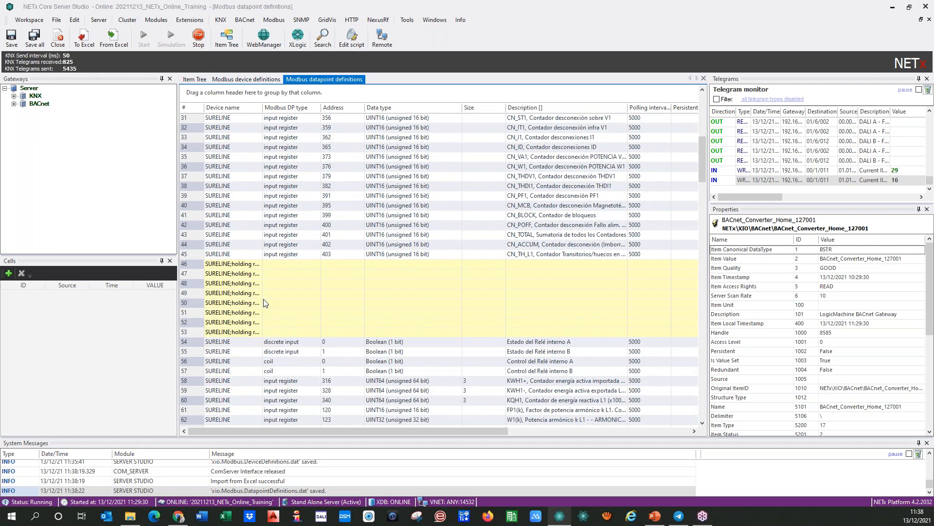
pyautogui.scroll(-1, 263, 296)
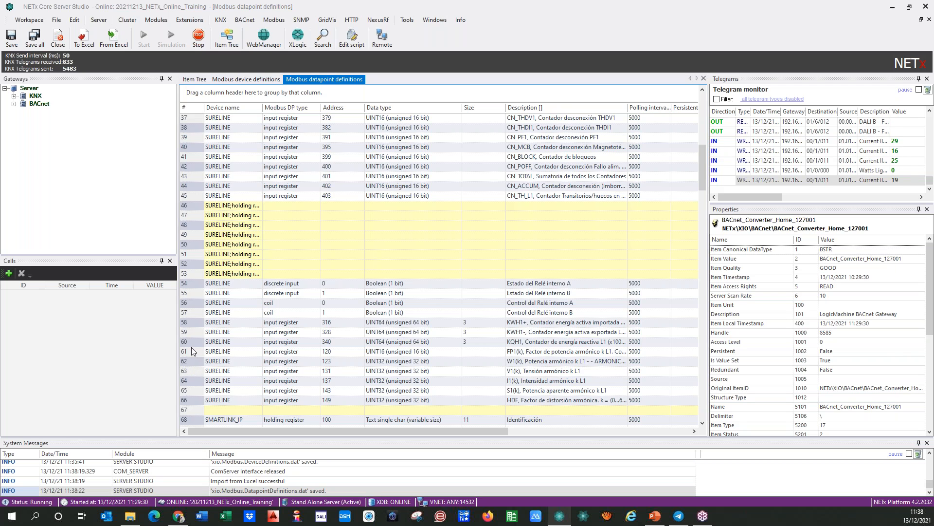
# Step: Delete SURELINE datapoint rows 7–57, keeping the first SURELINE entries
pyautogui.click(191, 334)
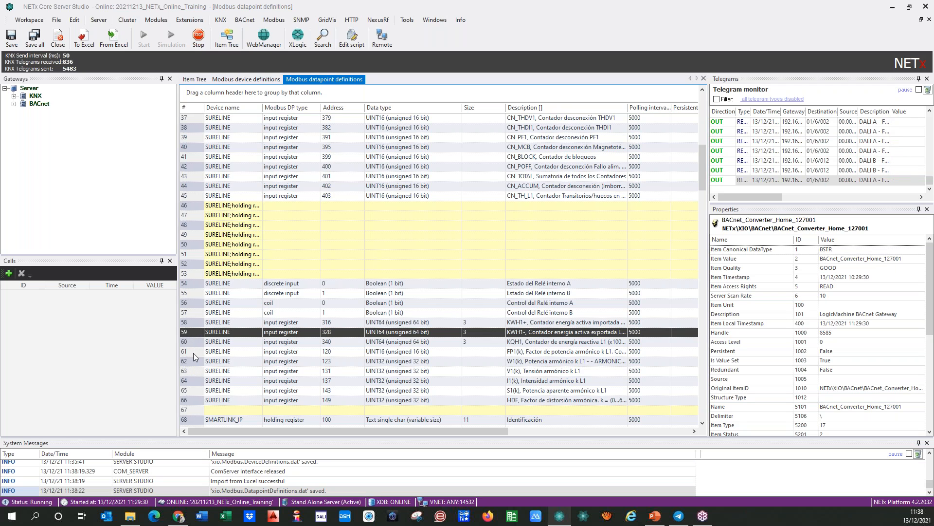
pyautogui.press('Up')
pyautogui.press('Up')
pyautogui.hotkey('shift', 'Up')
pyautogui.hotkey('shift', 'Up')
pyautogui.hotkey('shift', 'Up')
pyautogui.hotkey('shift', 'Up')
pyautogui.hotkey('shift', 'Up')
pyautogui.hotkey('shift', 'Up')
pyautogui.hotkey('shift', 'Up')
pyautogui.hotkey('shift', 'Up')
pyautogui.hotkey('shift', 'Up')
pyautogui.hotkey('shift', 'Up')
pyautogui.hotkey('shift', 'Up')
pyautogui.hotkey('shift', 'Up')
pyautogui.hotkey('shift', 'Up')
pyautogui.hotkey('shift', 'Up')
pyautogui.hotkey('shift', 'Up')
pyautogui.hotkey('shift', 'Up')
pyautogui.hotkey('shift', 'Up')
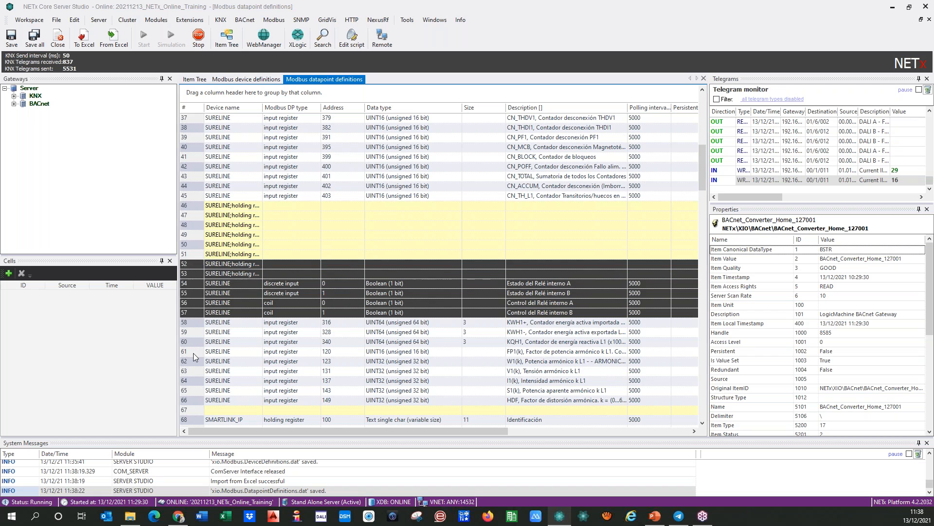
pyautogui.hotkey('shift', 'Up')
pyautogui.hotkey('shift', 'Up')
pyautogui.hotkey('shift', 'Up')
pyautogui.hotkey('shift', 'Up')
pyautogui.hotkey('shift', 'Up')
pyautogui.hotkey('shift', 'Up')
pyautogui.hotkey('shift', 'Up')
pyautogui.hotkey('shift', 'Up')
pyautogui.hotkey('shift', 'Up')
pyautogui.hotkey('shift', 'Up')
pyautogui.hotkey('shift', 'Up')
pyautogui.hotkey('shift', 'Up')
pyautogui.hotkey('shift', 'Up')
pyautogui.hotkey('shift', 'Up')
pyautogui.hotkey('shift', 'Up')
pyautogui.hotkey('shift', 'Up')
pyautogui.hotkey('shift', 'Up')
pyautogui.hotkey('shift', 'Up')
pyautogui.hotkey('shift', 'Up')
pyautogui.hotkey('shift', 'Up')
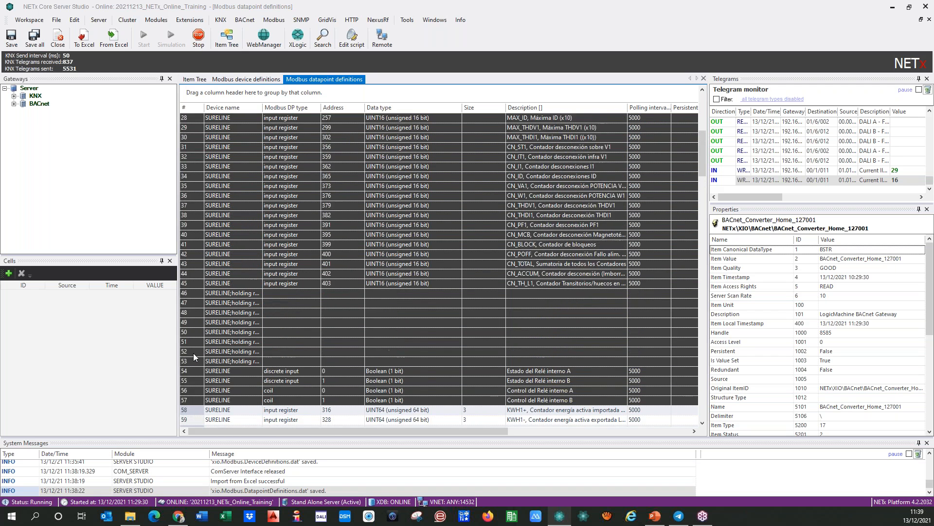
pyautogui.hotkey('shift', 'Up')
pyautogui.hotkey('shift', 'Up')
pyautogui.hotkey('shift', 'Up')
pyautogui.hotkey('shift', 'Up')
pyautogui.hotkey('shift', 'Up')
pyautogui.hotkey('shift', 'Up')
pyautogui.hotkey('shift', 'Up')
pyautogui.hotkey('shift', 'Up')
pyautogui.hotkey('shift', 'Up')
pyautogui.hotkey('shift', 'Up')
pyautogui.hotkey('shift', 'Up')
pyautogui.hotkey('shift', 'Up')
pyautogui.hotkey('shift', 'Up')
pyautogui.hotkey('shift', 'Up')
pyautogui.hotkey('shift', 'Up')
pyautogui.hotkey('shift', 'Up')
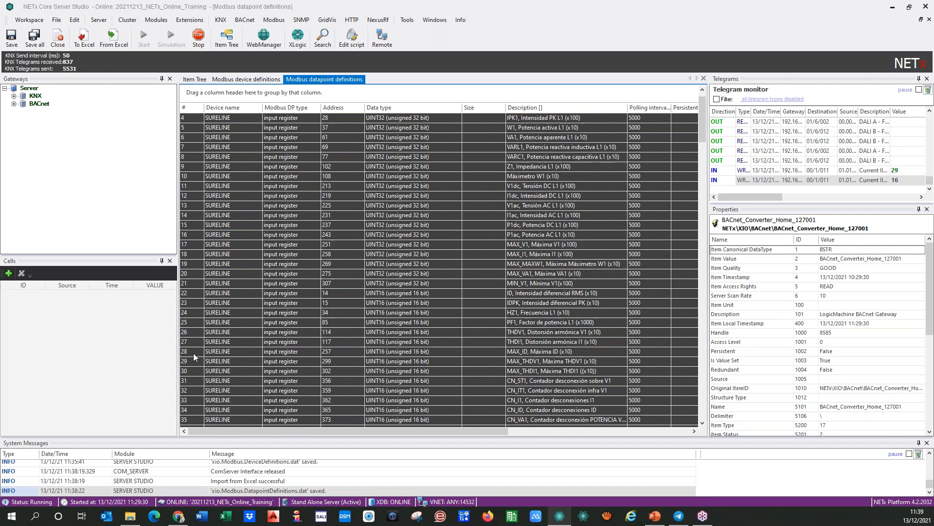
pyautogui.hotkey('shift', 'Down')
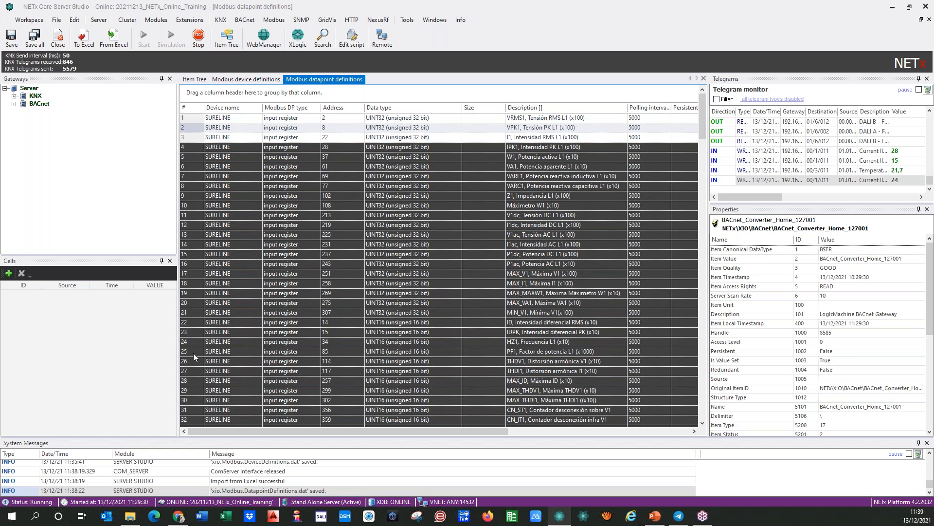
pyautogui.hotkey('shift', 'Down')
pyautogui.hotkey('shift', 'Down')
pyautogui.hotkey('shift', 'Down')
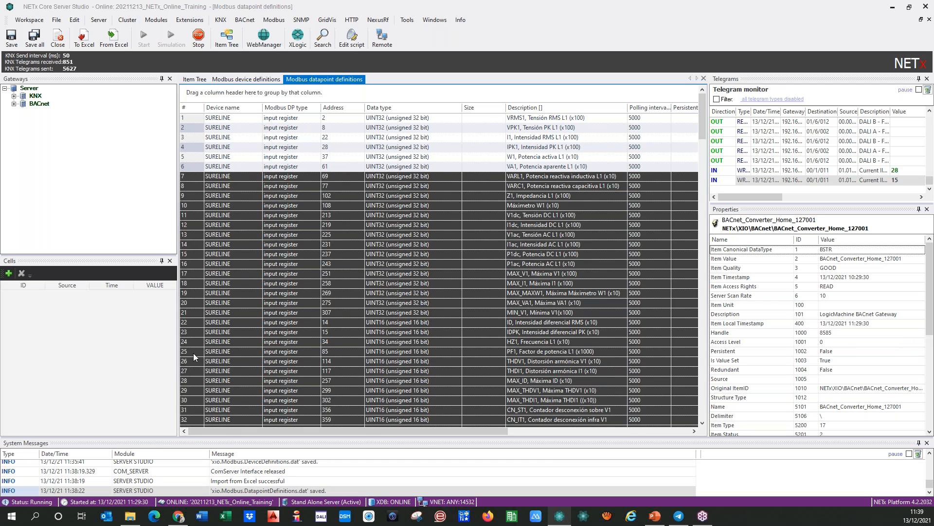
pyautogui.press('Delete')
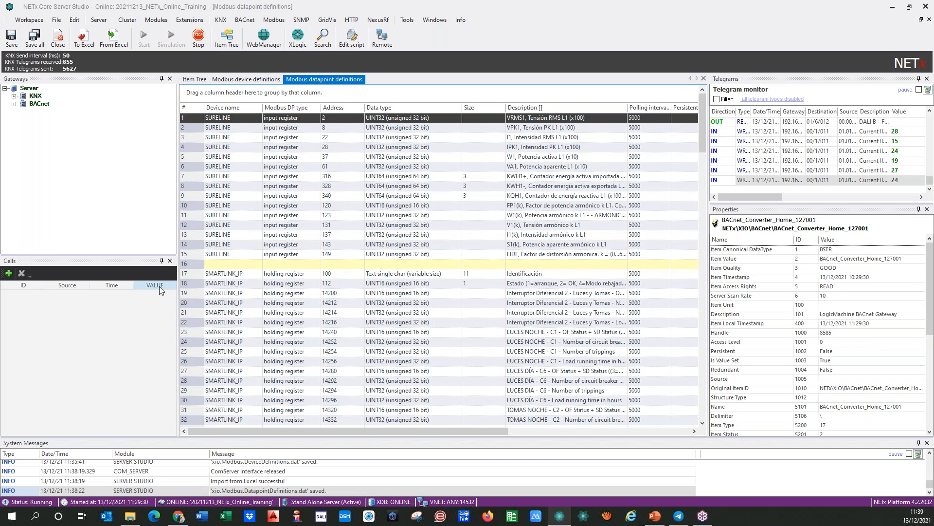
# Step: Delete all SMARTLINK datapoint rows from row 17 to row 138
pyautogui.click(187, 273)
pyautogui.hotkey('shift', 'Down')
pyautogui.hotkey('shift', 'Down')
pyautogui.hotkey('shift', 'Down')
pyautogui.hotkey('shift', 'Down')
pyautogui.hotkey('shift', 'Down')
pyautogui.hotkey('shift', 'Down')
pyautogui.hotkey('shift', 'Down')
pyautogui.hotkey('shift', 'Down')
pyautogui.hotkey('shift', 'Down')
pyautogui.hotkey('shift', 'Down')
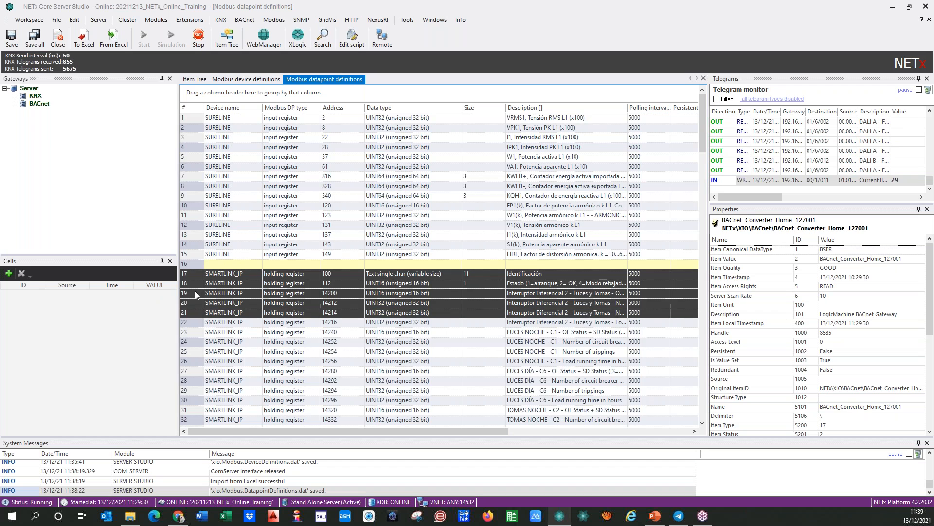
pyautogui.hotkey('shift', 'Down')
pyautogui.hotkey('shift', 'Down')
pyautogui.hotkey('shift', 'Down')
pyautogui.hotkey('shift', 'Down')
pyautogui.hotkey('shift', 'Down')
pyautogui.hotkey('shift', 'Down')
pyautogui.hotkey('shift', 'Down')
pyautogui.hotkey('shift', 'Down')
pyautogui.hotkey('shift', 'Down')
pyautogui.hotkey('shift', 'Down')
pyautogui.hotkey('shift', 'Down')
pyautogui.hotkey('shift', 'Down')
pyautogui.hotkey('shift', 'Down')
pyautogui.hotkey('shift', 'Down')
pyautogui.hotkey('shift', 'Down')
pyautogui.hotkey('shift', 'Down')
pyautogui.hotkey('shift', 'Down')
pyautogui.hotkey('shift', 'Down')
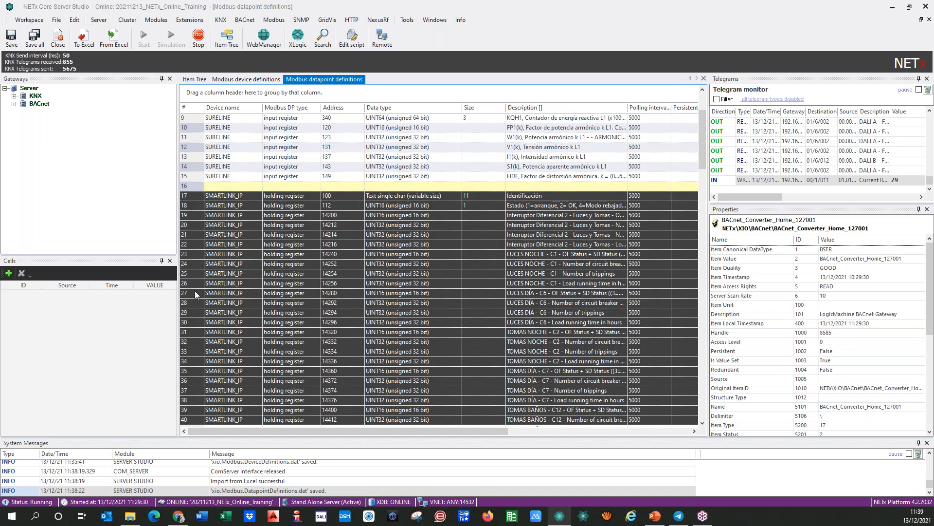
pyautogui.hotkey('shift', 'Down')
pyautogui.hotkey('shift', 'Down')
pyautogui.hotkey('shift', 'Down')
pyautogui.hotkey('shift', 'Down')
pyautogui.hotkey('shift', 'Down')
pyautogui.hotkey('shift', 'Down')
pyautogui.hotkey('shift', 'Down')
pyautogui.hotkey('shift', 'Down')
pyautogui.hotkey('shift', 'Down')
pyautogui.hotkey('shift', 'Down')
pyautogui.hotkey('shift', 'Down')
pyautogui.hotkey('shift', 'Down')
pyautogui.hotkey('shift', 'Down')
pyautogui.hotkey('shift', 'Down')
pyautogui.hotkey('shift', 'Down')
pyautogui.hotkey('shift', 'Down')
pyautogui.hotkey('shift', 'Down')
pyautogui.hotkey('shift', 'Down')
pyautogui.hotkey('shift', 'Down')
pyautogui.hotkey('shift', 'Down')
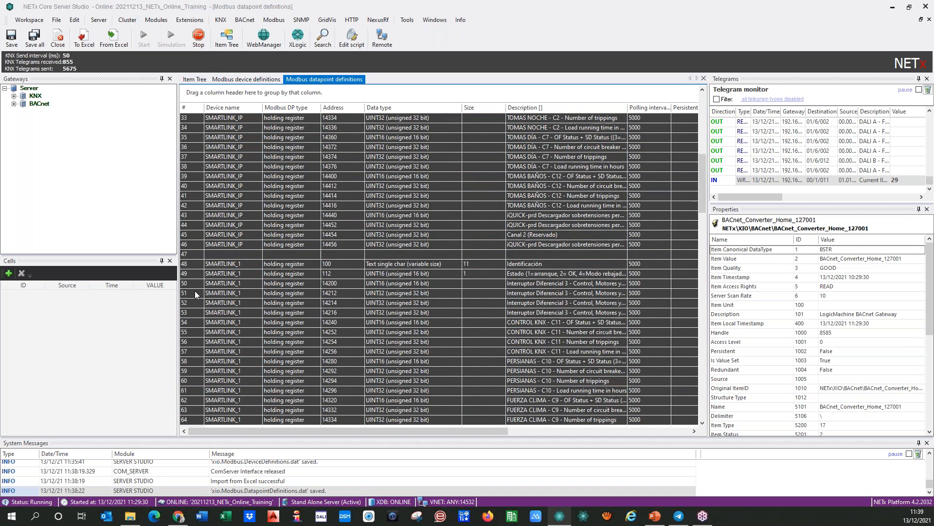
pyautogui.hotkey('shift', 'Down')
pyautogui.hotkey('shift', 'Down')
pyautogui.hotkey('shift', 'Down')
pyautogui.hotkey('shift', 'Down')
pyautogui.hotkey('shift', 'Down')
pyautogui.hotkey('shift', 'Down')
pyautogui.hotkey('shift', 'Down')
pyautogui.hotkey('shift', 'Down')
pyautogui.hotkey('shift', 'Down')
pyautogui.hotkey('shift', 'Down')
pyautogui.hotkey('shift', 'Down')
pyautogui.hotkey('shift', 'Down')
pyautogui.hotkey('shift', 'Down')
pyautogui.hotkey('shift', 'Down')
pyautogui.hotkey('shift', 'Down')
pyautogui.hotkey('shift', 'Down')
pyautogui.hotkey('shift', 'Down')
pyautogui.hotkey('shift', 'Down')
pyautogui.hotkey('shift', 'Down')
pyautogui.hotkey('shift', 'Down')
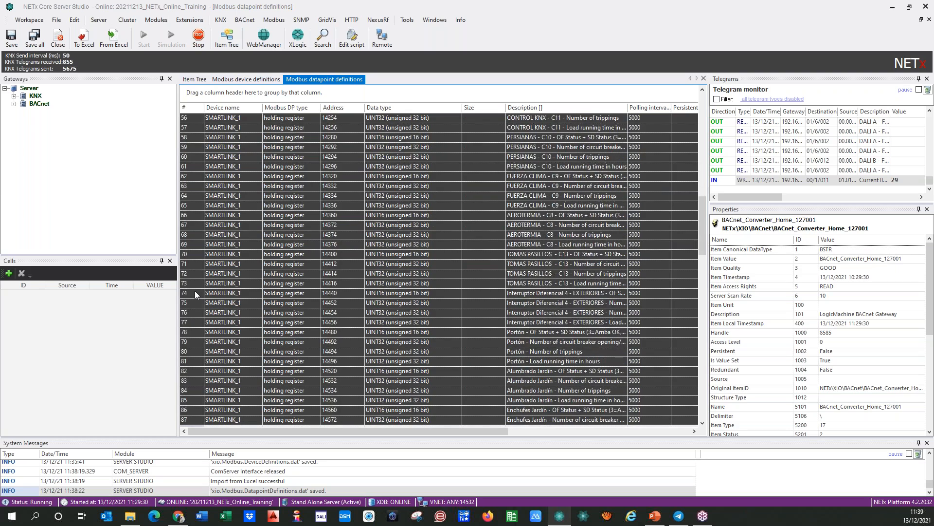
pyautogui.hotkey('shift', 'Down')
pyautogui.hotkey('shift', 'Down')
pyautogui.hotkey('shift', 'Down')
pyautogui.hotkey('shift', 'Down')
pyautogui.hotkey('shift', 'Down')
pyautogui.hotkey('shift', 'Down')
pyautogui.hotkey('shift', 'Down')
pyautogui.hotkey('shift', 'Down')
pyautogui.hotkey('shift', 'Down')
pyautogui.hotkey('shift', 'Down')
pyautogui.hotkey('shift', 'Down')
pyautogui.hotkey('shift', 'Down')
pyautogui.hotkey('shift', 'Down')
pyautogui.hotkey('shift', 'Down')
pyautogui.hotkey('shift', 'Down')
pyautogui.hotkey('shift', 'Down')
pyautogui.hotkey('shift', 'Down')
pyautogui.hotkey('shift', 'Down')
pyautogui.hotkey('shift', 'Down')
pyautogui.hotkey('shift', 'Down')
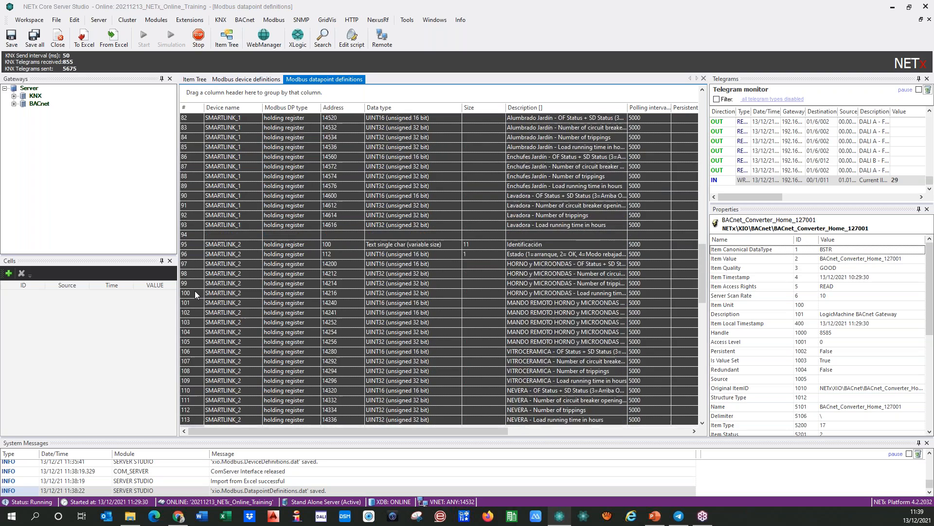
pyautogui.hotkey('shift', 'Down')
pyautogui.hotkey('shift', 'Down')
pyautogui.hotkey('shift', 'Down')
pyautogui.hotkey('shift', 'Down')
pyautogui.hotkey('shift', 'Down')
pyautogui.hotkey('shift', 'Down')
pyautogui.hotkey('shift', 'Down')
pyautogui.hotkey('shift', 'Down')
pyautogui.hotkey('shift', 'Down')
pyautogui.hotkey('shift', 'Down')
pyautogui.hotkey('shift', 'Down')
pyautogui.hotkey('shift', 'Down')
pyautogui.hotkey('shift', 'Down')
pyautogui.hotkey('shift', 'Down')
pyautogui.hotkey('shift', 'Down')
pyautogui.hotkey('shift', 'Down')
pyautogui.hotkey('shift', 'Down')
pyautogui.hotkey('shift', 'Down')
pyautogui.hotkey('shift', 'Down')
pyautogui.hotkey('shift', 'Down')
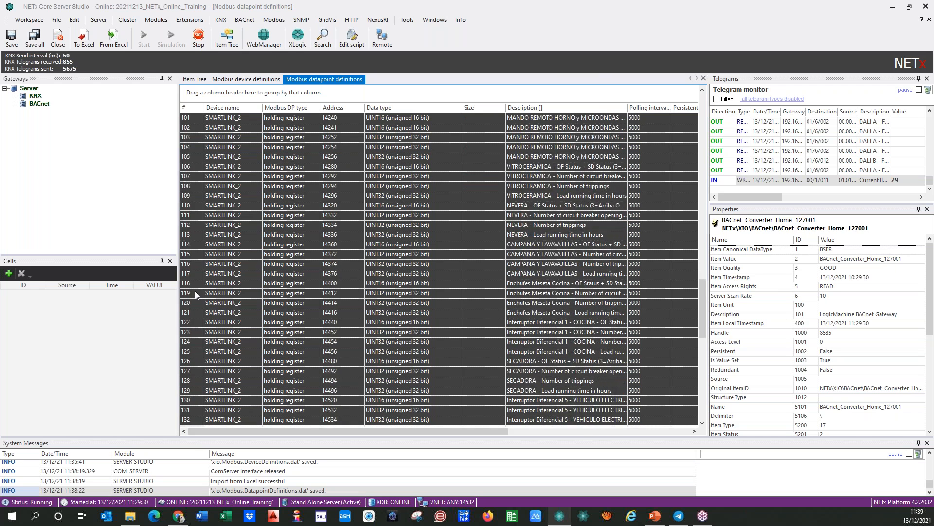
pyautogui.hotkey('shift', 'Down')
pyautogui.hotkey('shift', 'Down')
pyautogui.hotkey('shift', 'Down')
pyautogui.hotkey('shift', 'Down')
pyautogui.hotkey('shift', 'Down')
pyautogui.hotkey('shift', 'Down')
pyautogui.hotkey('shift', 'Down')
pyautogui.hotkey('shift', 'Down')
pyautogui.hotkey('shift', 'Down')
pyautogui.hotkey('shift', 'Down')
pyautogui.hotkey('shift', 'Up')
pyautogui.hotkey('shift', 'Up')
pyautogui.hotkey('shift', 'Up')
pyautogui.hotkey('shift', 'Up')
pyautogui.hotkey('shift', 'Up')
pyautogui.hotkey('shift', 'Up')
pyautogui.hotkey('shift', 'Up')
pyautogui.hotkey('shift', 'Up')
pyautogui.hotkey('shift', 'Up')
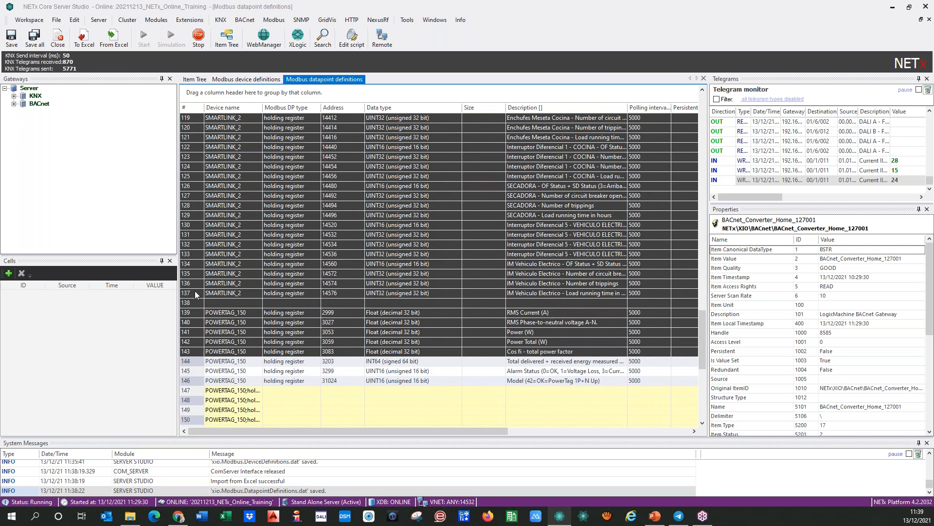
pyautogui.hotkey('shift', 'Up')
pyautogui.hotkey('shift', 'Up')
pyautogui.hotkey('shift', 'Up')
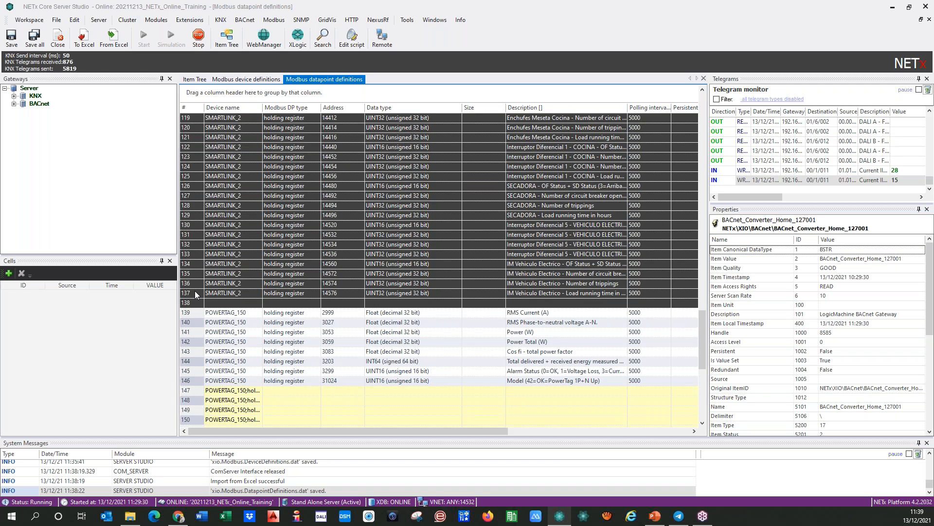
pyautogui.press('Delete')
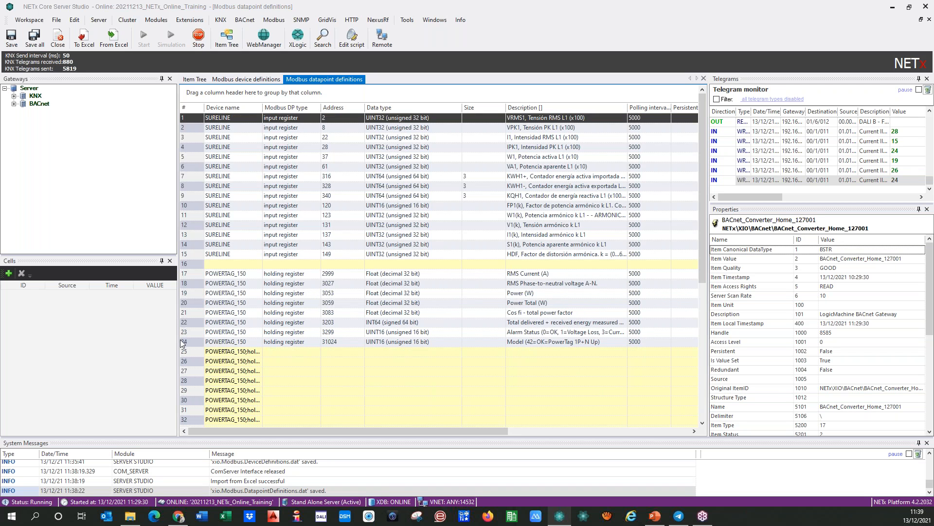
pyautogui.click(193, 274)
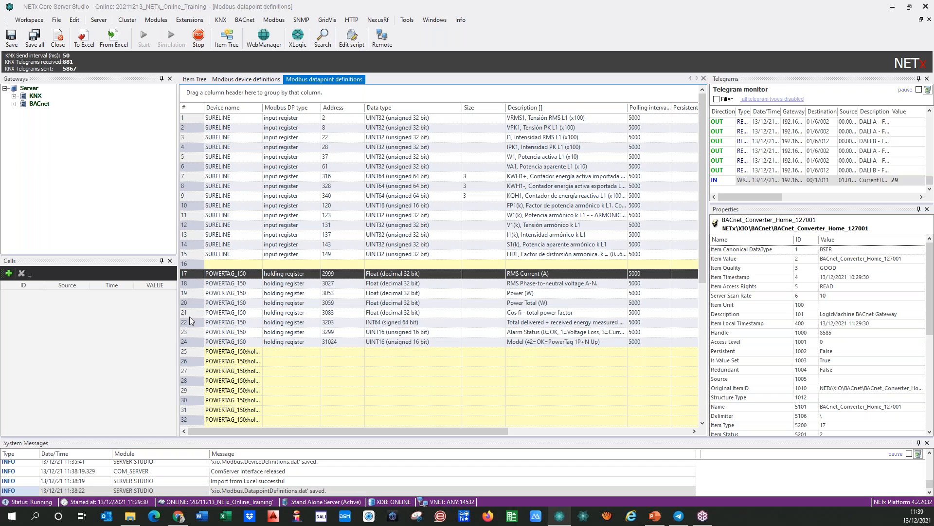
pyautogui.scroll(-1, 193, 327)
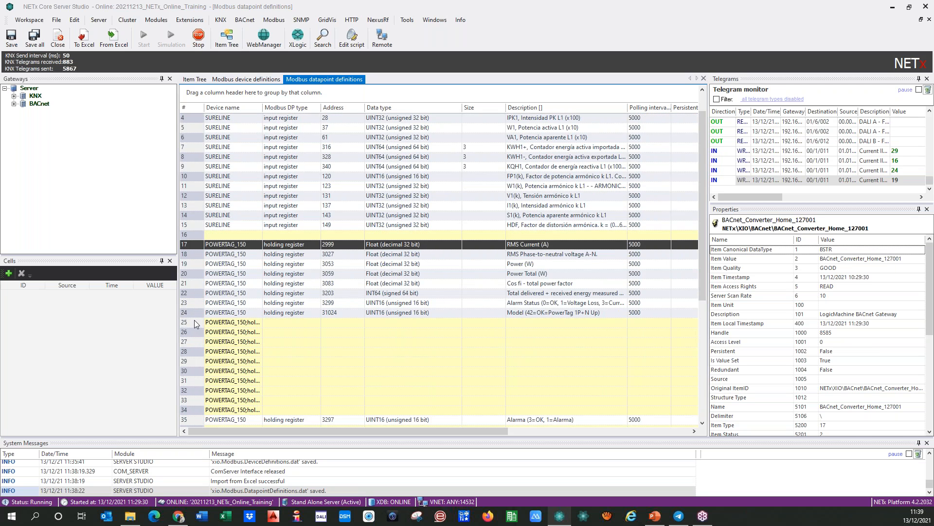
pyautogui.press('Down')
pyautogui.press('Down')
pyautogui.press('Down')
pyautogui.press('Down')
pyautogui.press('Down')
pyautogui.press('Down')
pyautogui.press('Down')
pyautogui.press('Down')
pyautogui.hotkey('shift', 'Down')
pyautogui.hotkey('shift', 'Down')
pyautogui.hotkey('shift', 'Down')
pyautogui.hotkey('shift', 'Down')
pyautogui.hotkey('shift', 'Down')
pyautogui.hotkey('shift', 'Down')
pyautogui.hotkey('shift', 'Down')
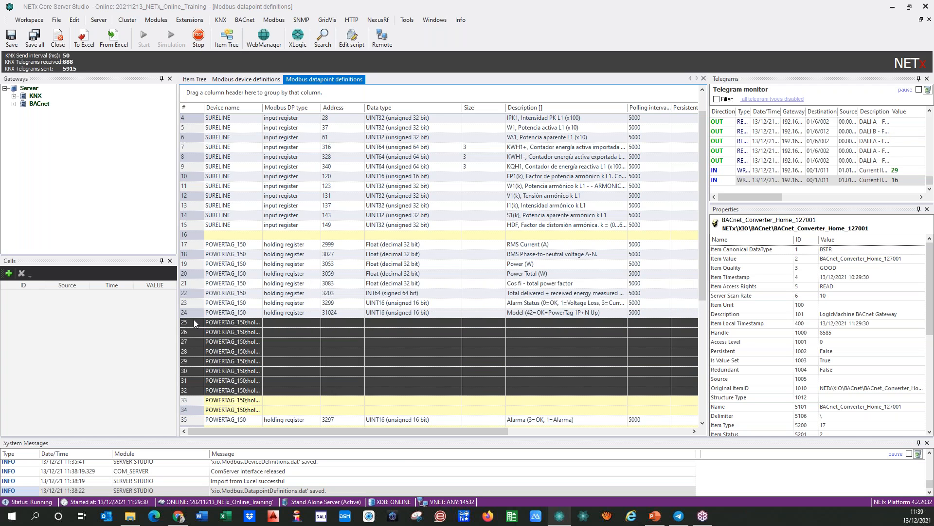
pyautogui.hotkey('shift', 'Down')
pyautogui.hotkey('shift', 'Down')
pyautogui.press('Delete')
pyautogui.scroll(-5, 194, 321)
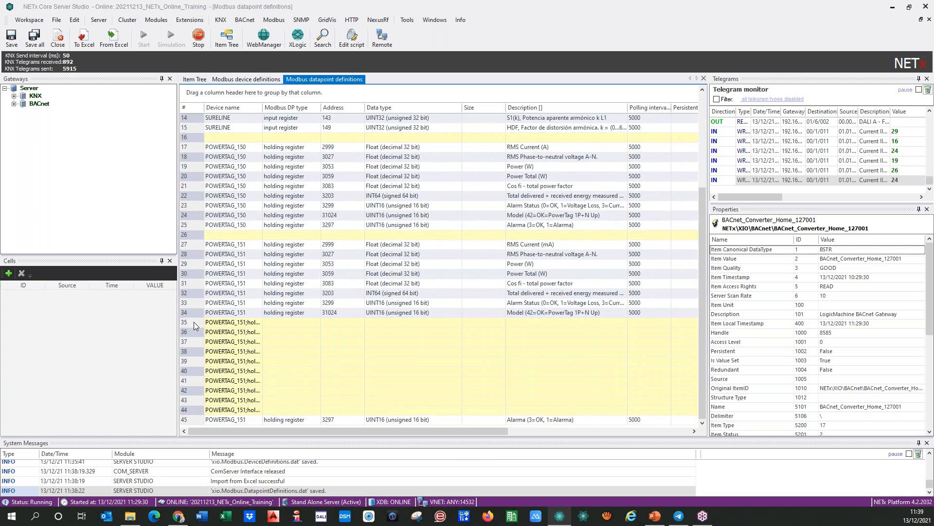
pyautogui.click(192, 320)
pyautogui.hotkey('shift', 'Down')
pyautogui.hotkey('shift', 'Down')
pyautogui.hotkey('shift', 'Down')
pyautogui.hotkey('shift', 'Down')
pyautogui.hotkey('shift', 'Down')
pyautogui.hotkey('shift', 'Down')
pyautogui.hotkey('shift', 'Down')
pyautogui.hotkey('shift', 'Down')
pyautogui.hotkey('shift', 'Down')
pyautogui.press('Delete')
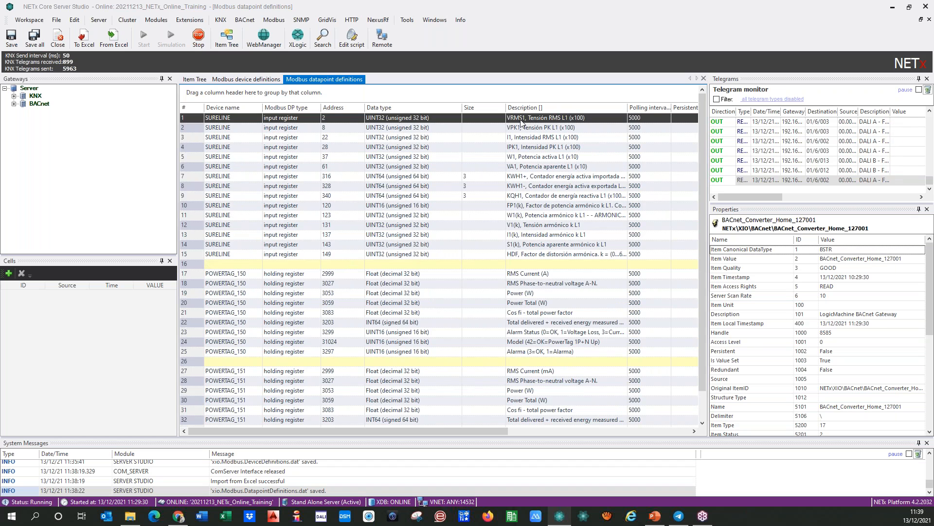
pyautogui.click(531, 119)
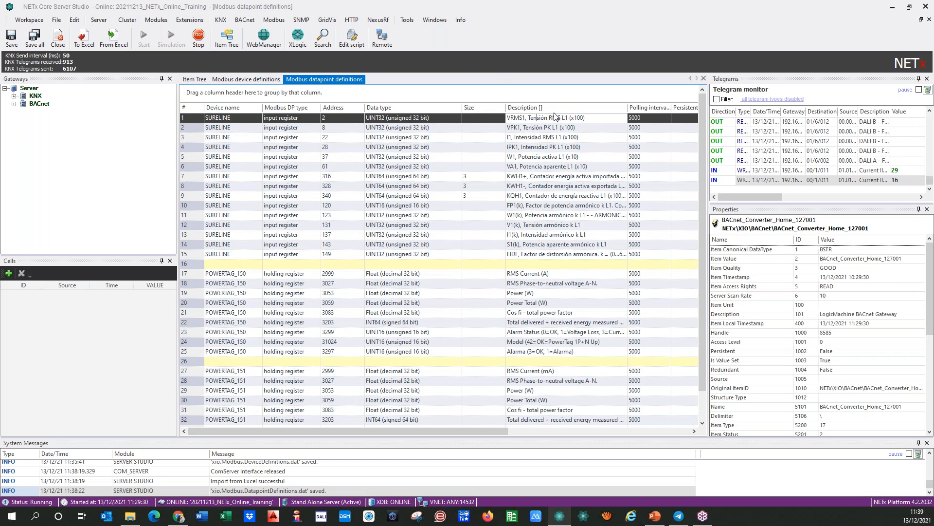
# Step: Save all Modbus definition changes and reinitialize the Core Server
pyautogui.click(487, 118)
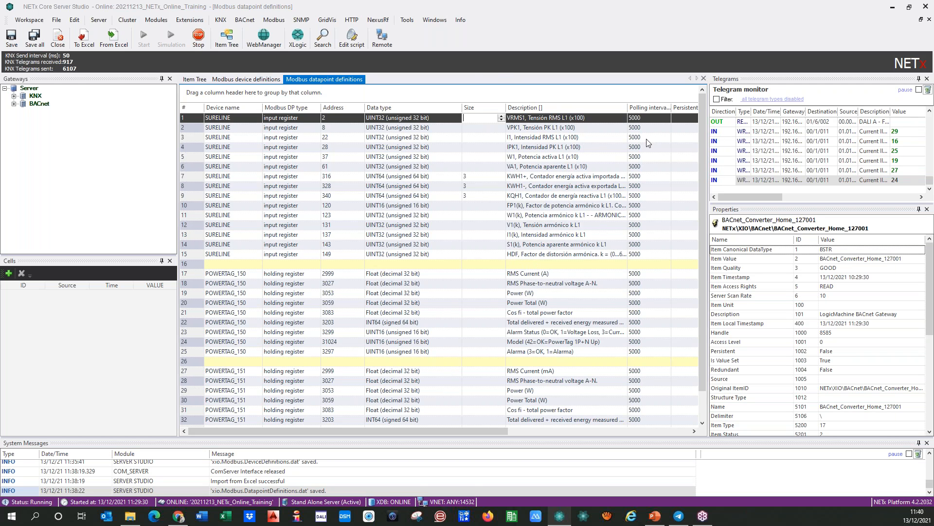
pyautogui.click(34, 37)
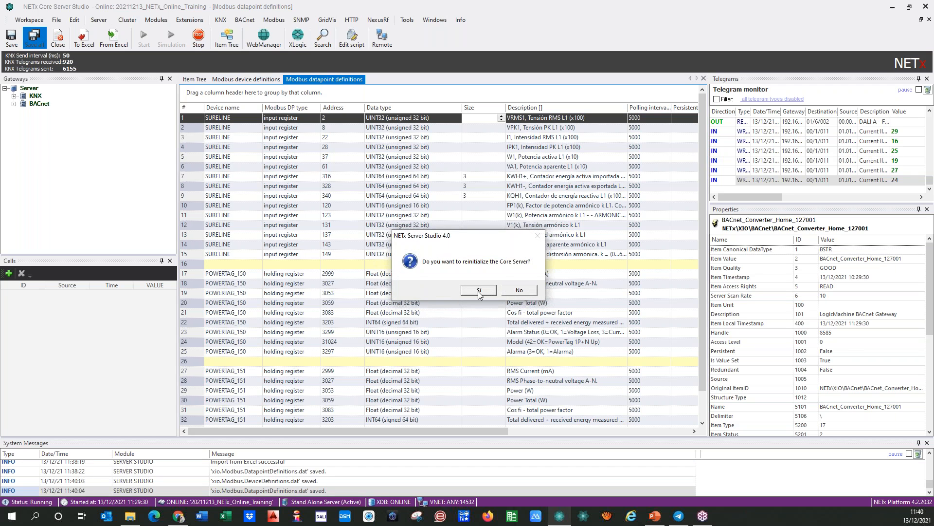
pyautogui.click(474, 290)
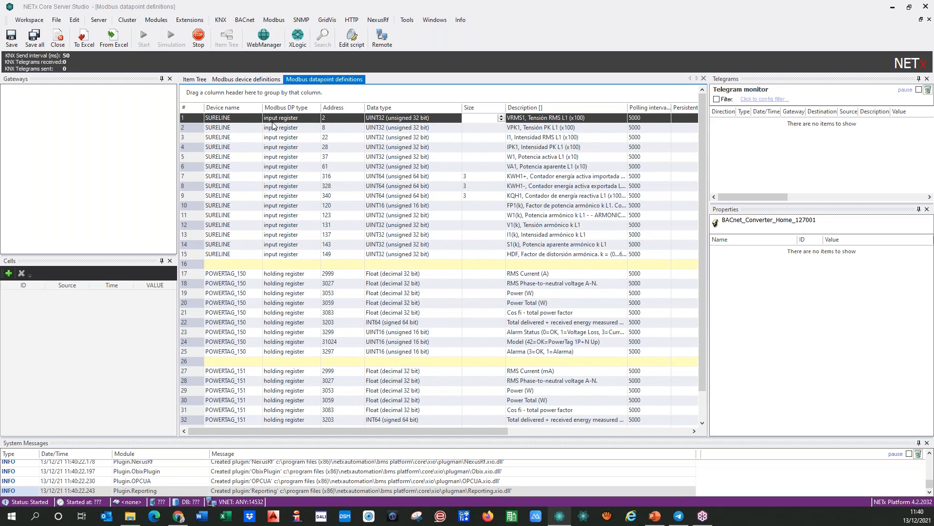
# Step: Open the Modbus register type dropdown for datapoint row 1 to view its options
pyautogui.click(310, 119)
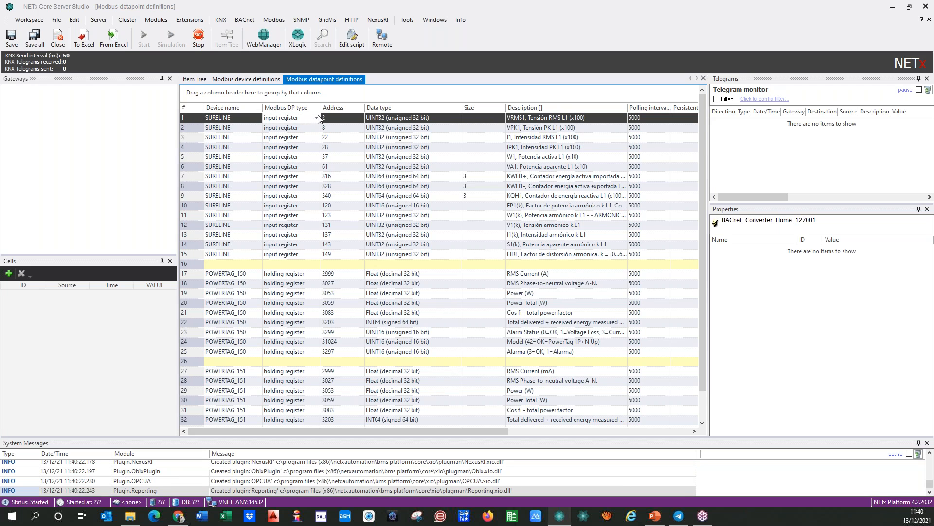
pyautogui.click(317, 119)
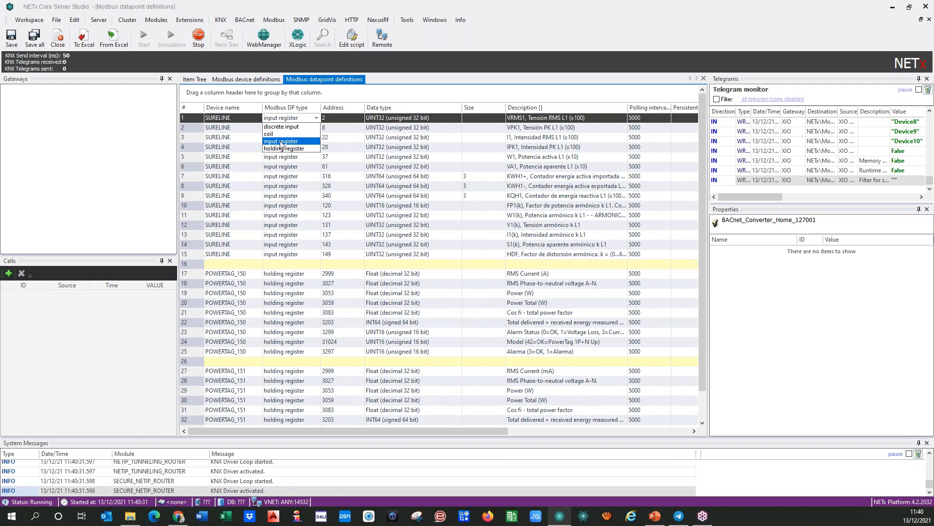
pyautogui.click(315, 119)
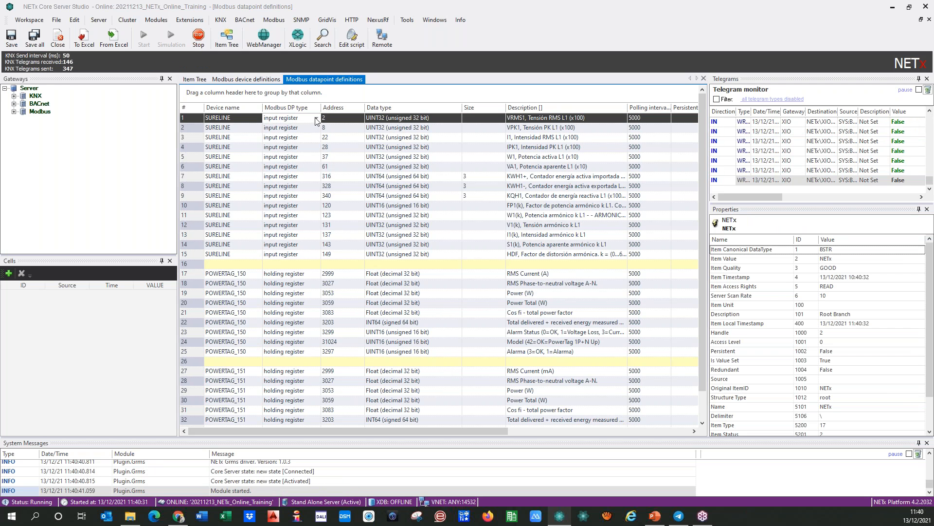
pyautogui.click(316, 118)
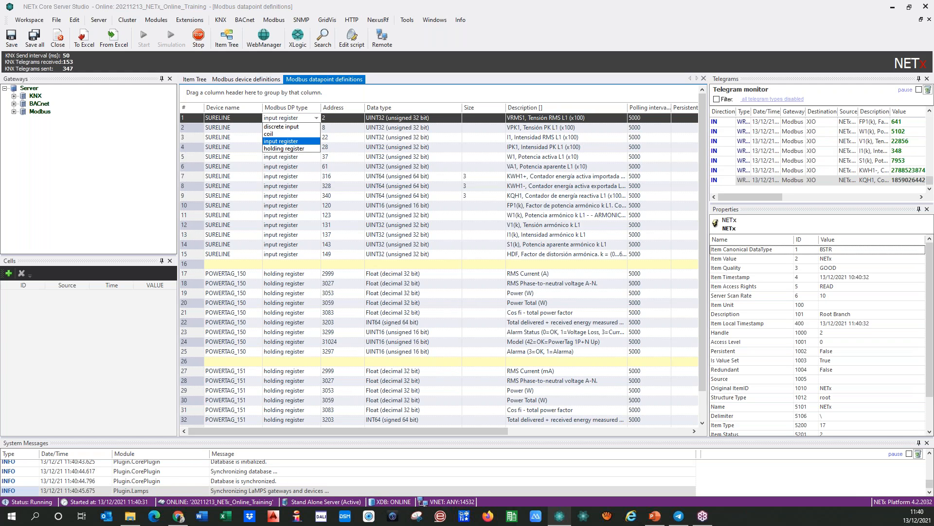
pyautogui.click(308, 119)
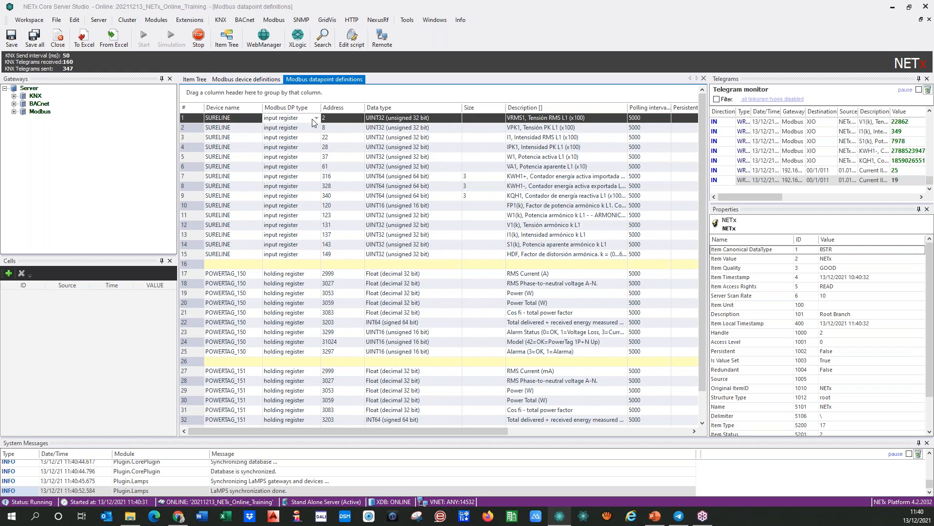
pyautogui.click(317, 119)
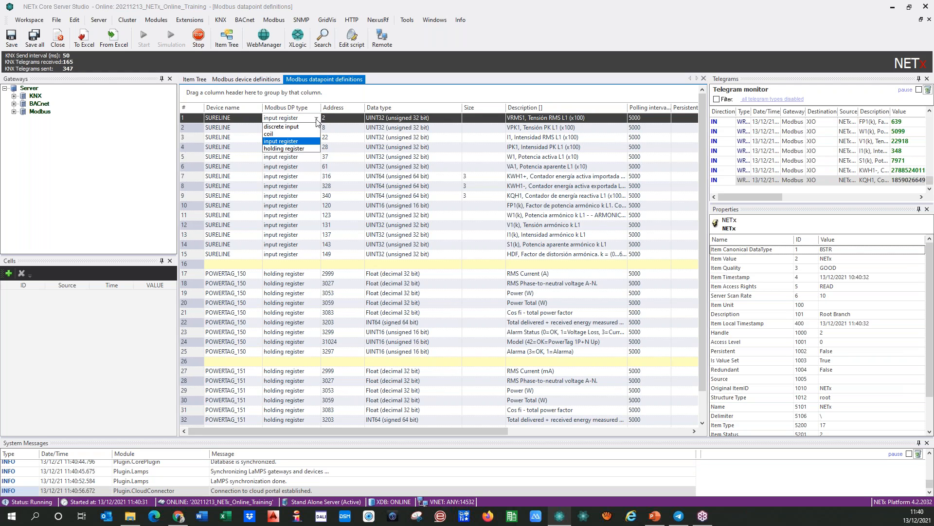
pyautogui.click(316, 119)
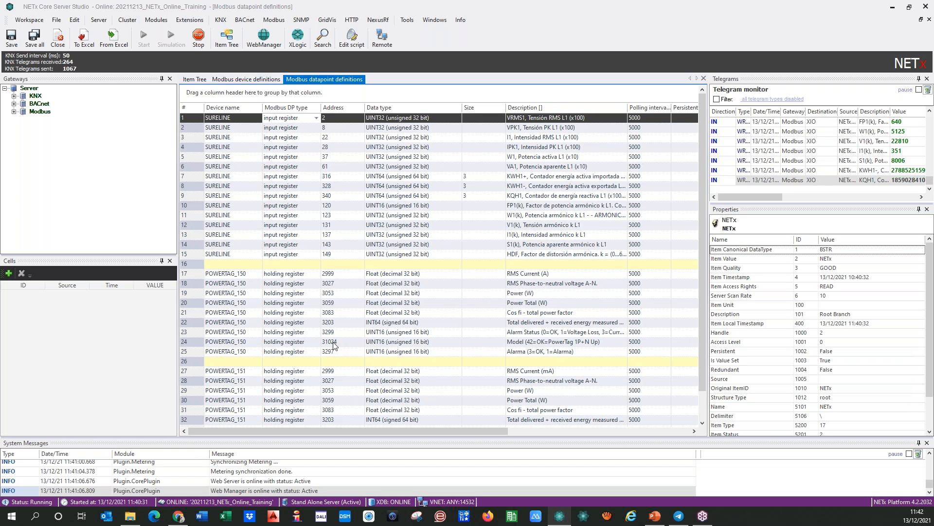
pyautogui.click(343, 371)
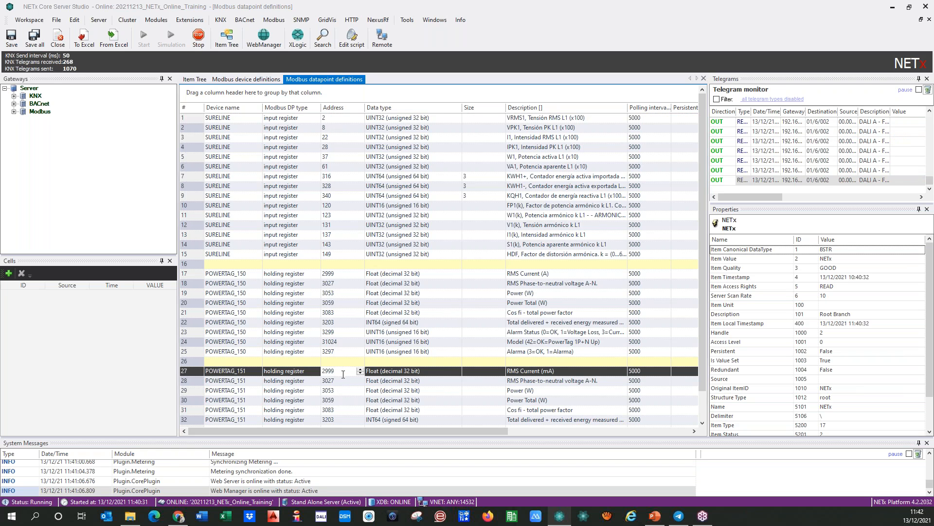
pyautogui.click(342, 273)
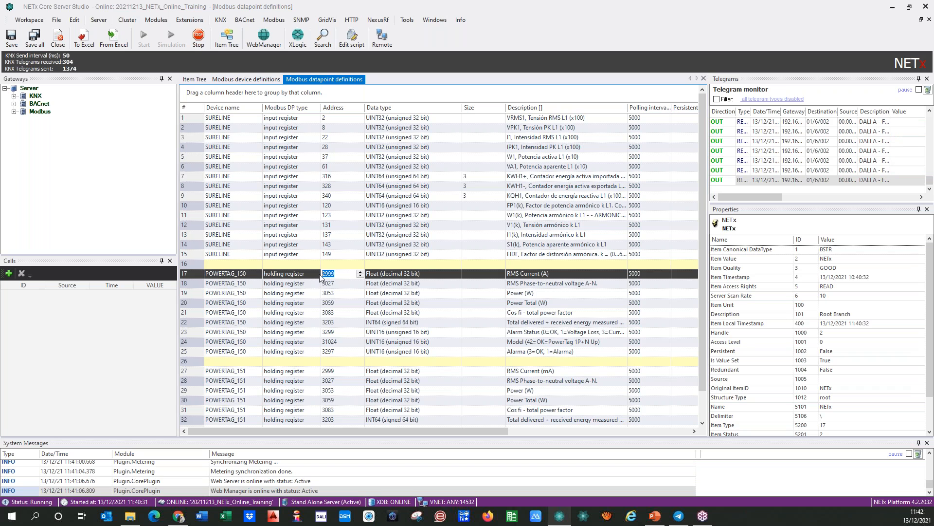
pyautogui.click(338, 274)
pyautogui.moveTo(345, 430); pyautogui.dragTo(308, 422)
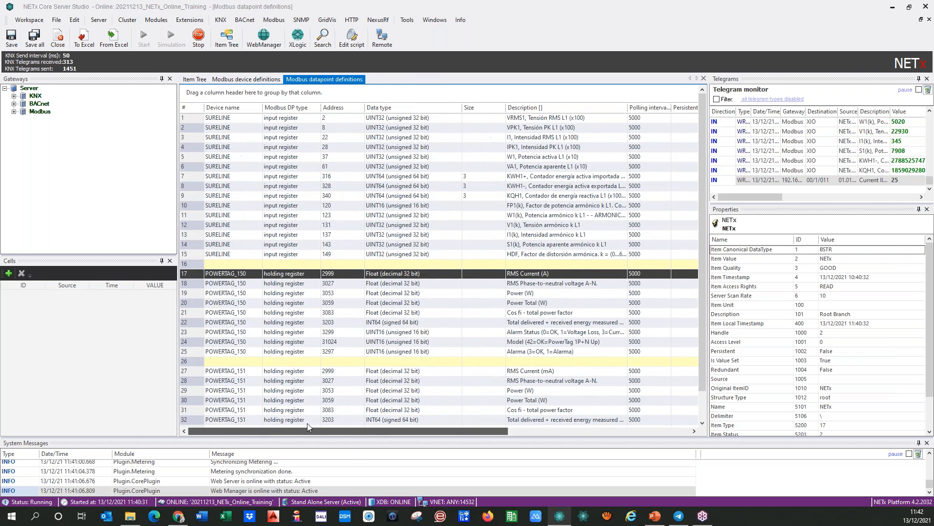
# Step: Show the Modbus device definitions and scroll across to their IP address, port 502 and slave ID columns
pyautogui.click(242, 81)
pyautogui.moveTo(355, 432); pyautogui.dragTo(421, 419)
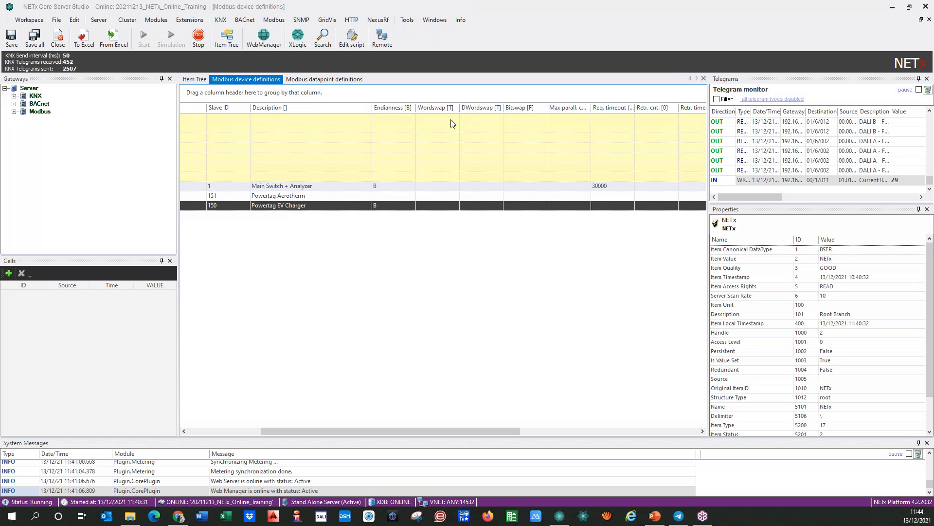
pyautogui.moveTo(374, 434); pyautogui.dragTo(344, 430)
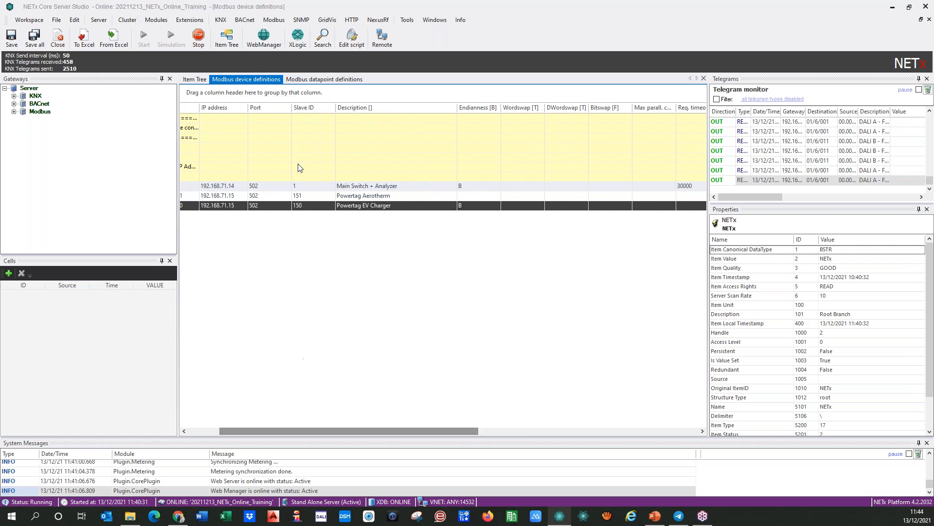
# Step: Return to the Modbus datapoint definitions, widen the Wordswap column, and scroll the table back left
pyautogui.click(306, 80)
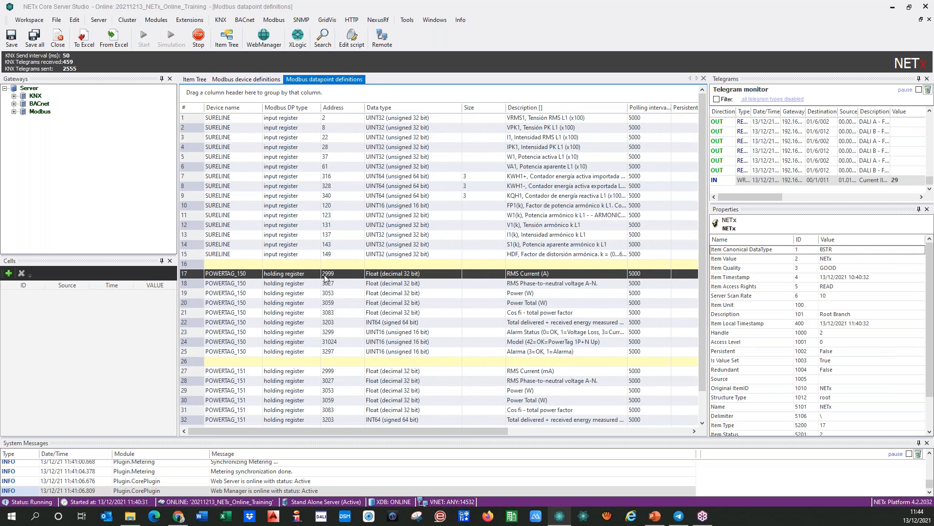
pyautogui.moveTo(334, 430); pyautogui.dragTo(485, 431)
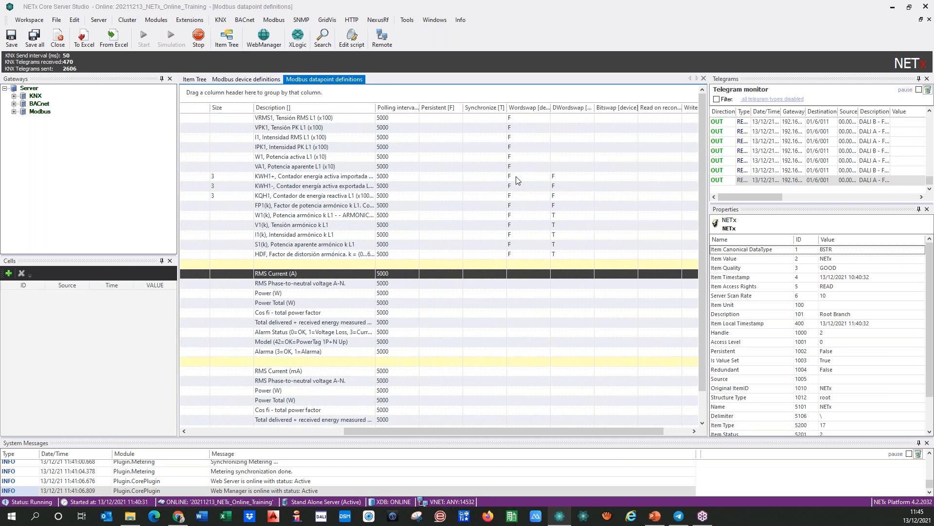
pyautogui.doubleClick(550, 107)
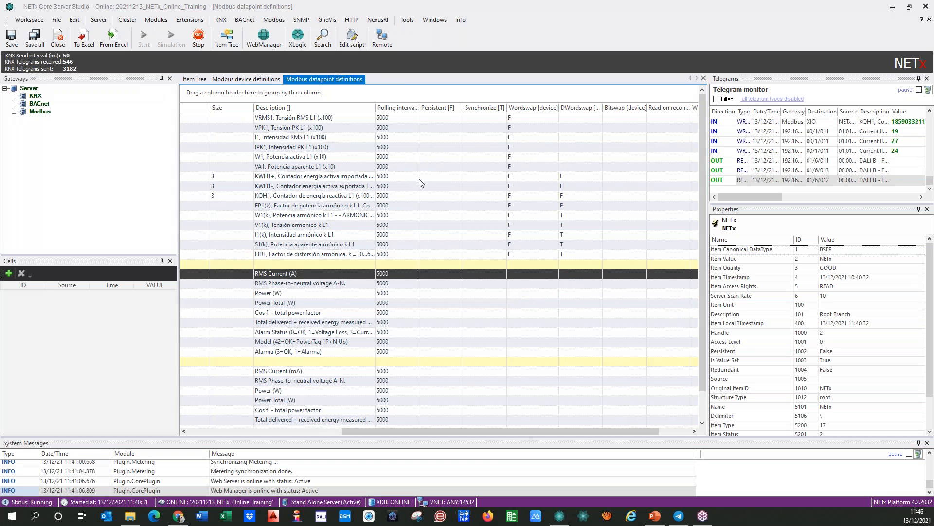
pyautogui.moveTo(352, 430); pyautogui.dragTo(160, 431)
# Step: In the Item Tree, expand XIO > Modbus > SURELINE to list its input register datapoints
pyautogui.click(192, 80)
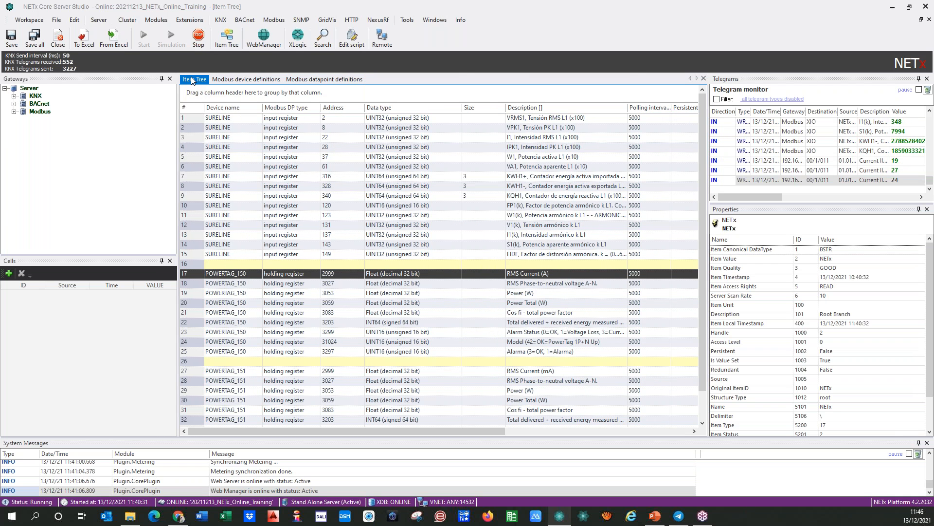
pyautogui.click(198, 111)
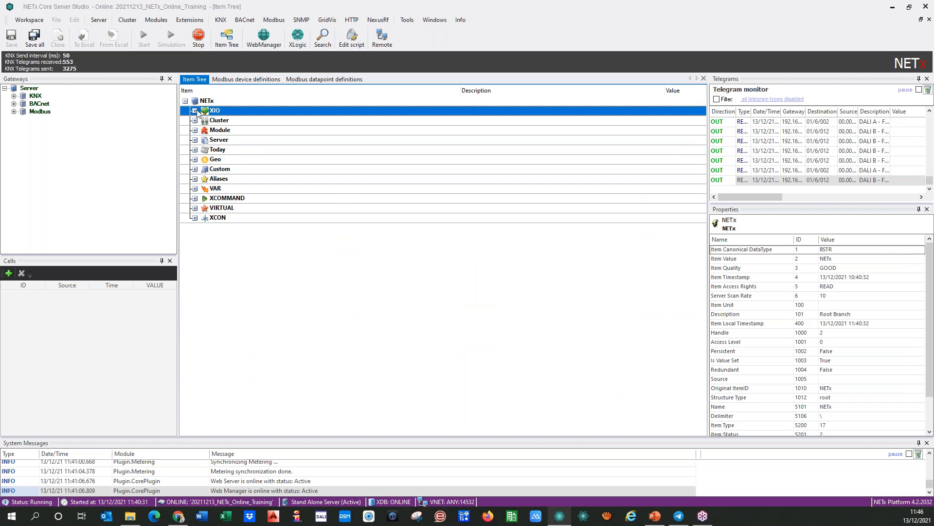
pyautogui.click(204, 139)
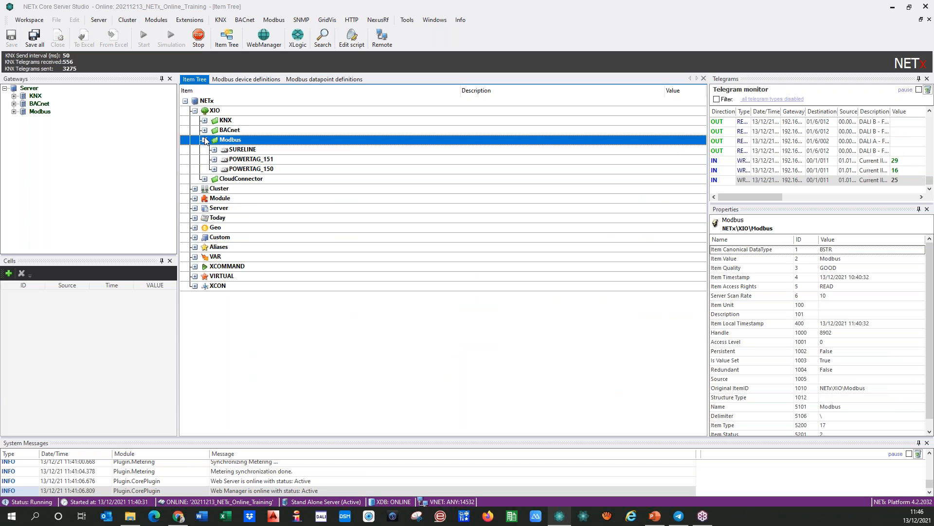
pyautogui.click(215, 149)
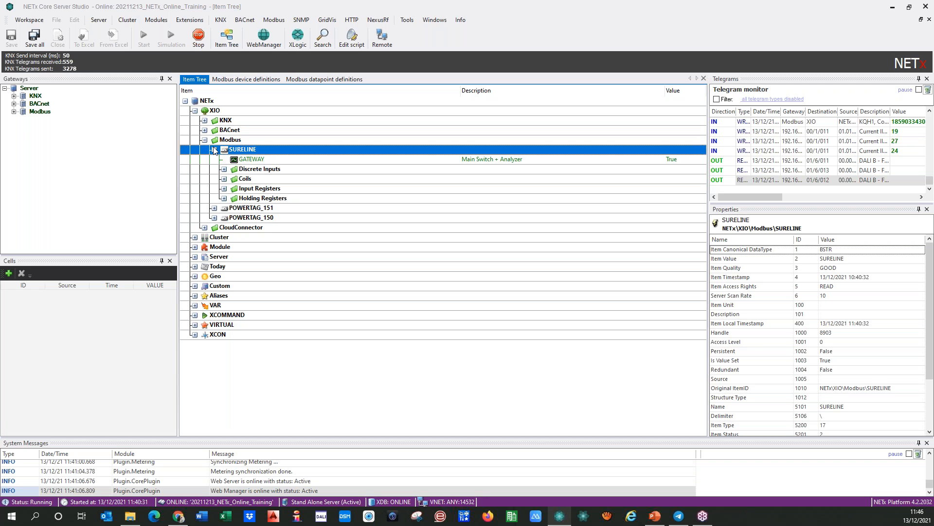
pyautogui.click(224, 189)
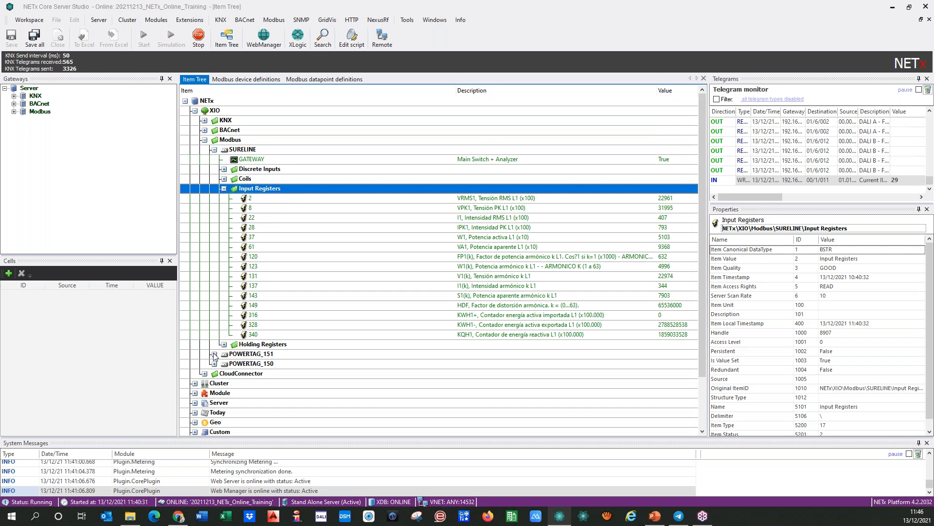
# Step: Expand POWERTAG_151 and POWERTAG_150 to list their holding register datapoints
pyautogui.click(214, 354)
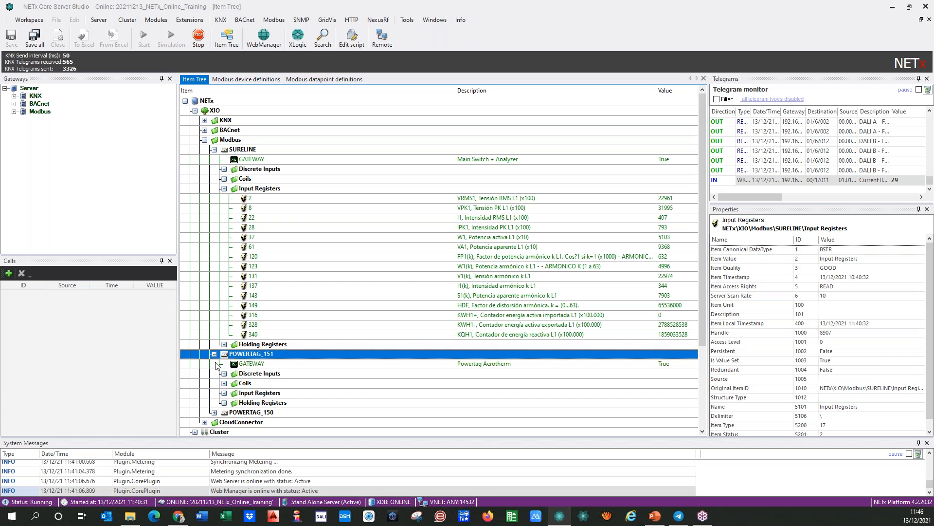
pyautogui.click(224, 402)
pyautogui.scroll(-5, 214, 370)
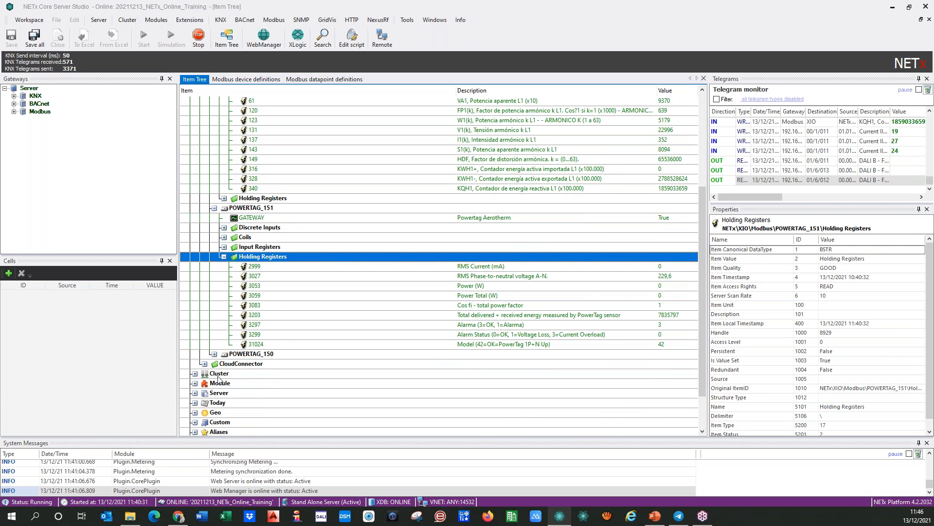
pyautogui.click(215, 354)
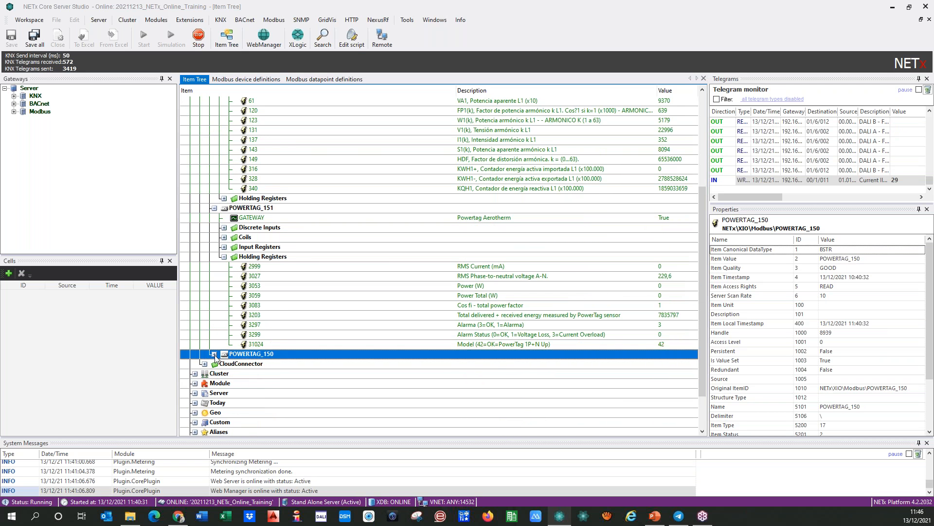
pyautogui.click(215, 354)
pyautogui.click(224, 403)
pyautogui.scroll(-6, 428, 351)
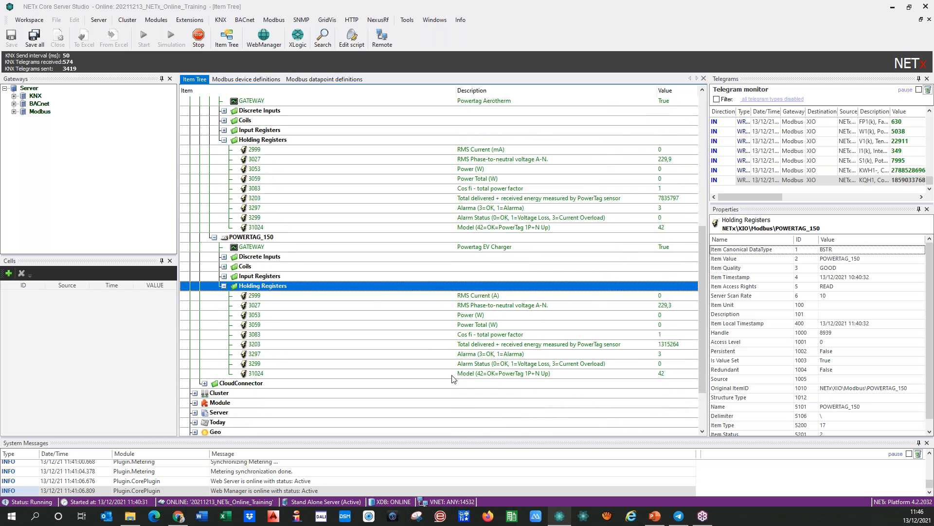
pyautogui.scroll(5, 417, 346)
# Step: Resize the Description and Value columns, then scroll up to the SURELINE node
pyautogui.moveTo(452, 91); pyautogui.dragTo(317, 89)
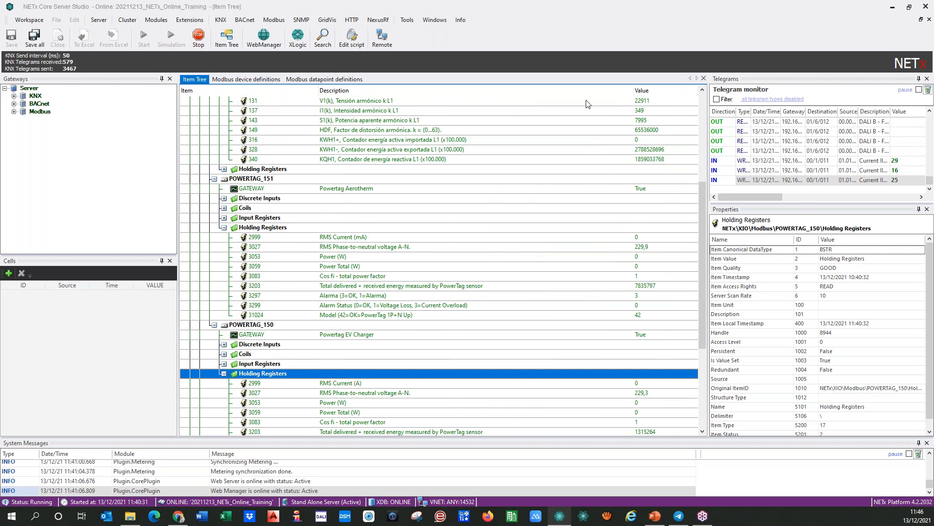
pyautogui.moveTo(634, 90); pyautogui.dragTo(522, 88)
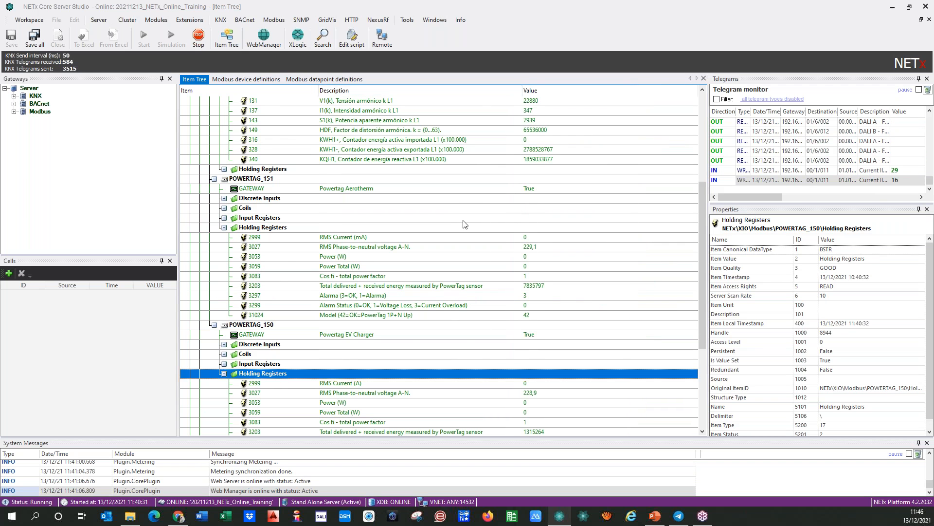
pyautogui.scroll(5, 448, 222)
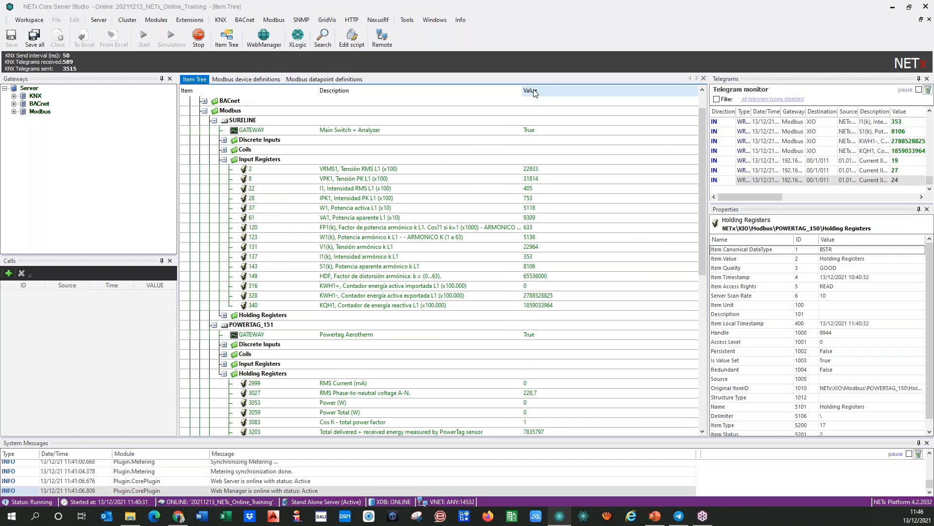
# Step: Widen the Description column slightly and show SURELINE register 2 VRMS1 in Properties
pyautogui.moveTo(522, 90); pyautogui.dragTo(551, 89)
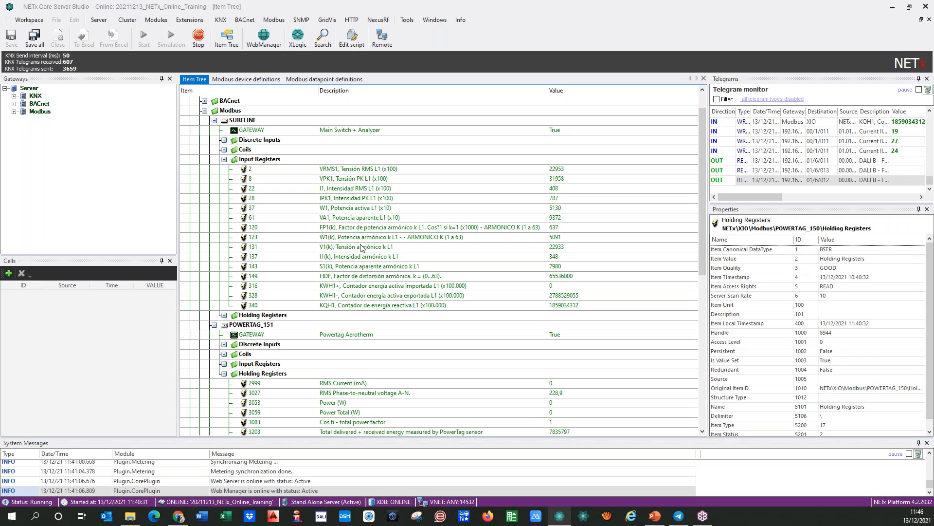
pyautogui.click(349, 170)
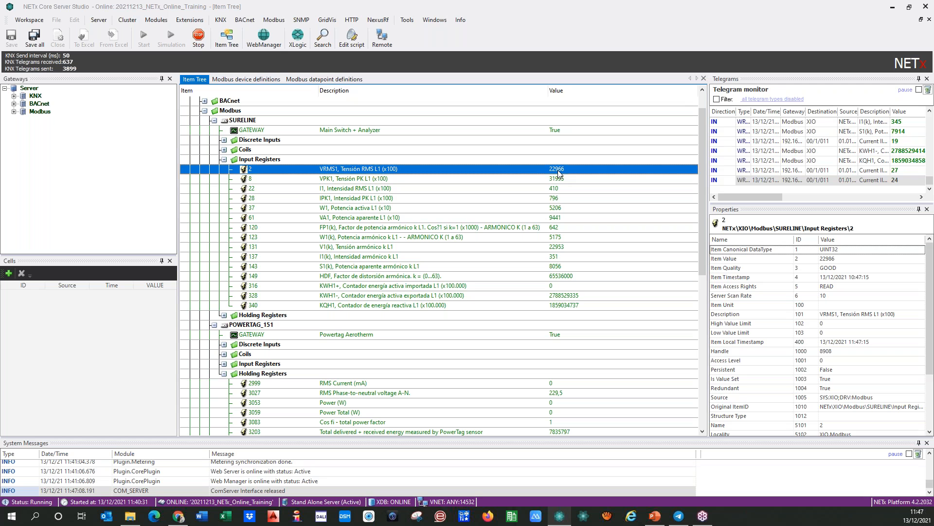
# Step: Inspect properties of SURELINE registers 120, 316, 328 and 340, then collapse Input Registers
pyautogui.click(469, 227)
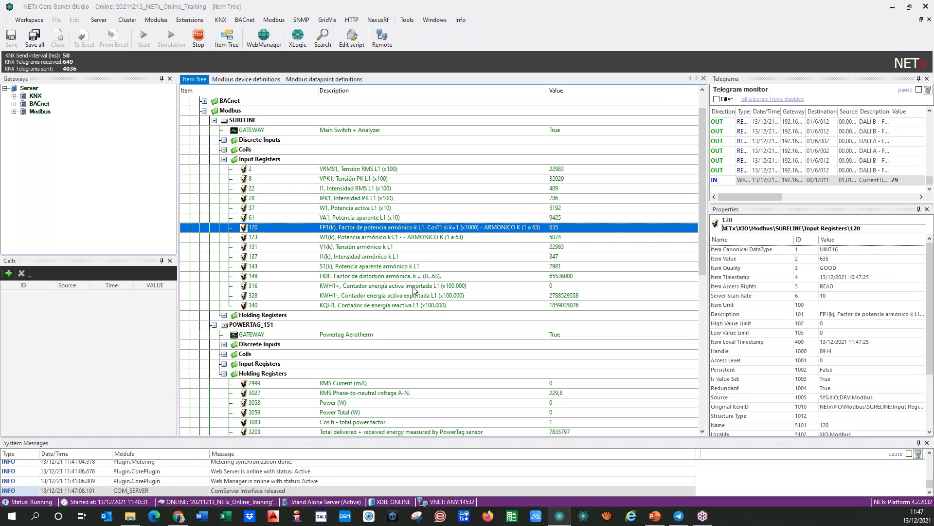
pyautogui.click(421, 285)
pyautogui.click(438, 295)
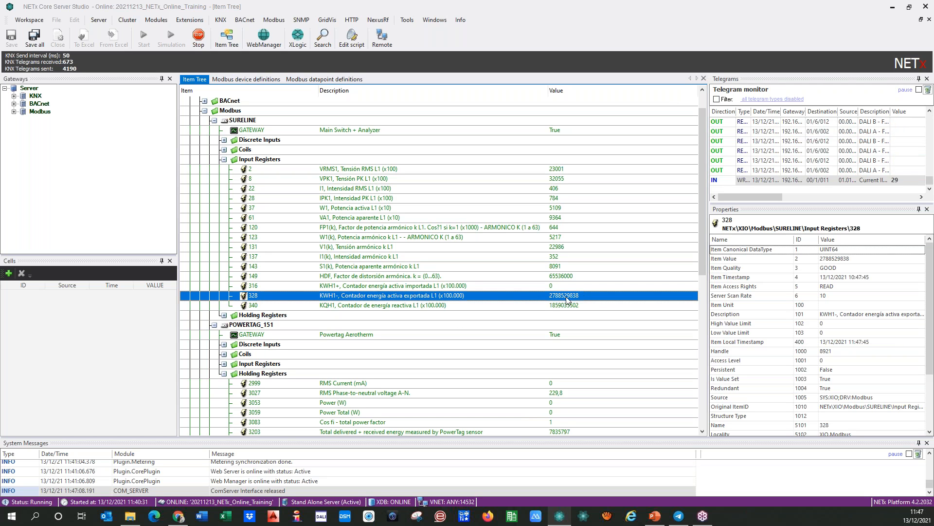
pyautogui.click(316, 305)
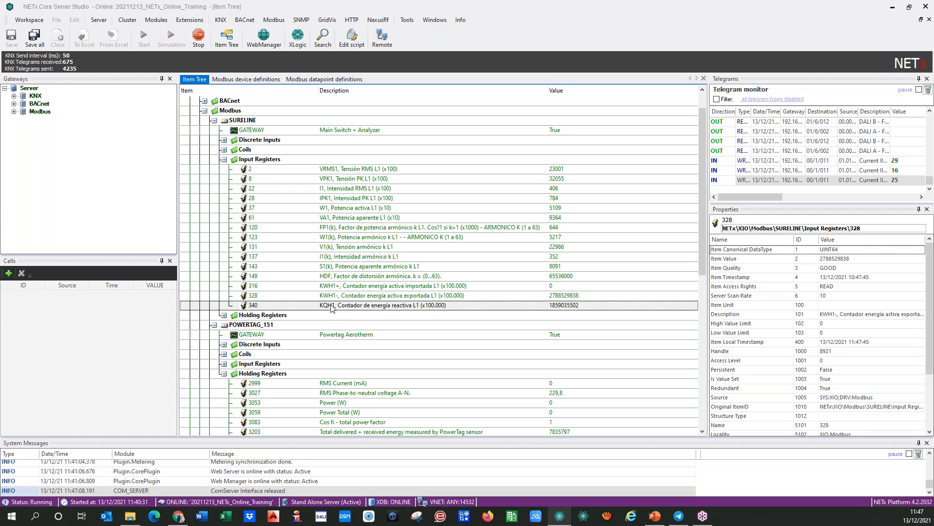
pyautogui.click(539, 296)
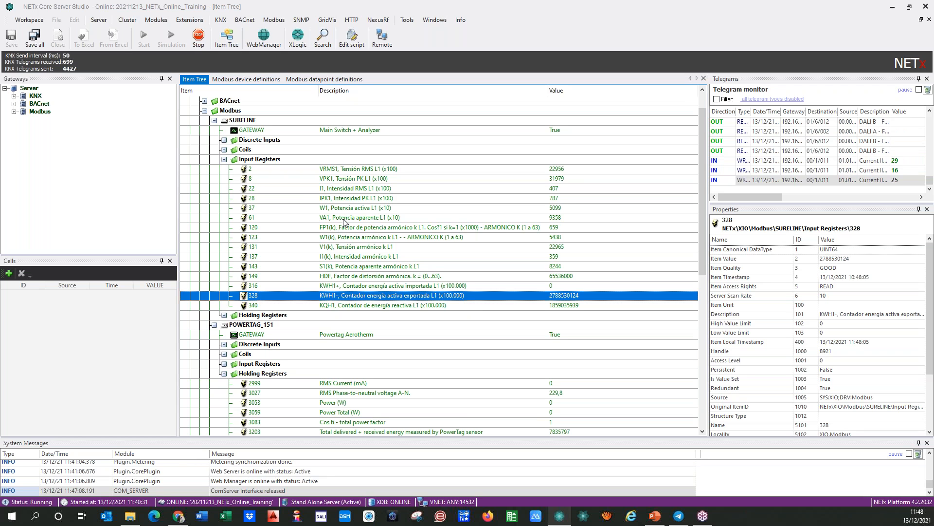
pyautogui.click(224, 159)
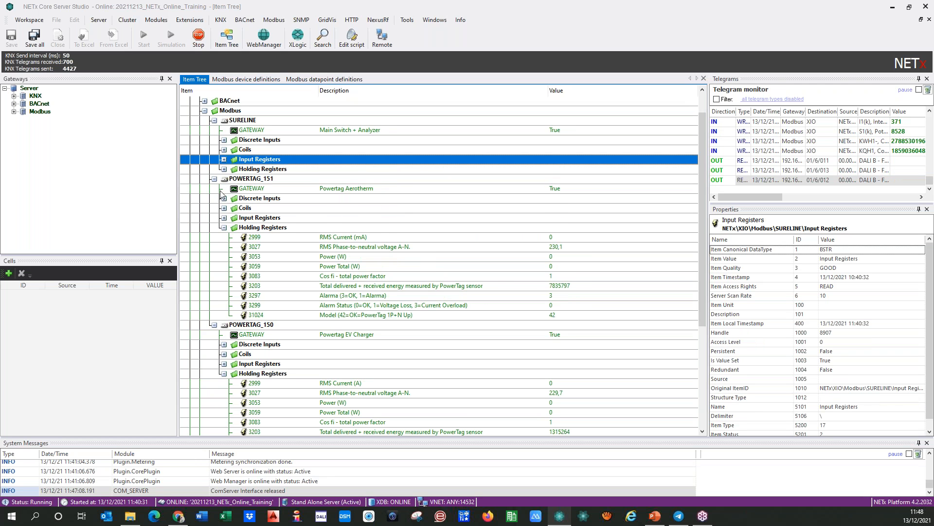
# Step: Re-expand SURELINE's Input Registers and inspect registers 2 VRMS1, 8 VPK1 and 22
pyautogui.click(223, 160)
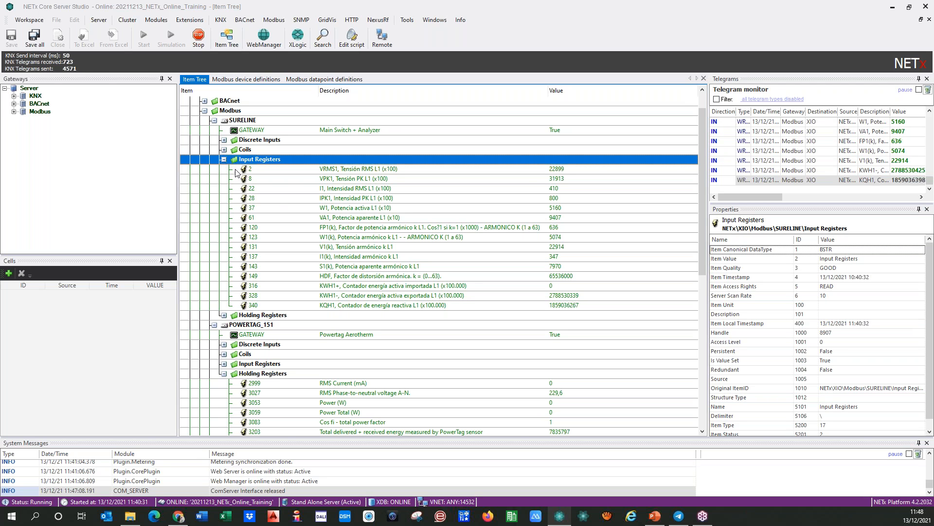
pyautogui.click(556, 172)
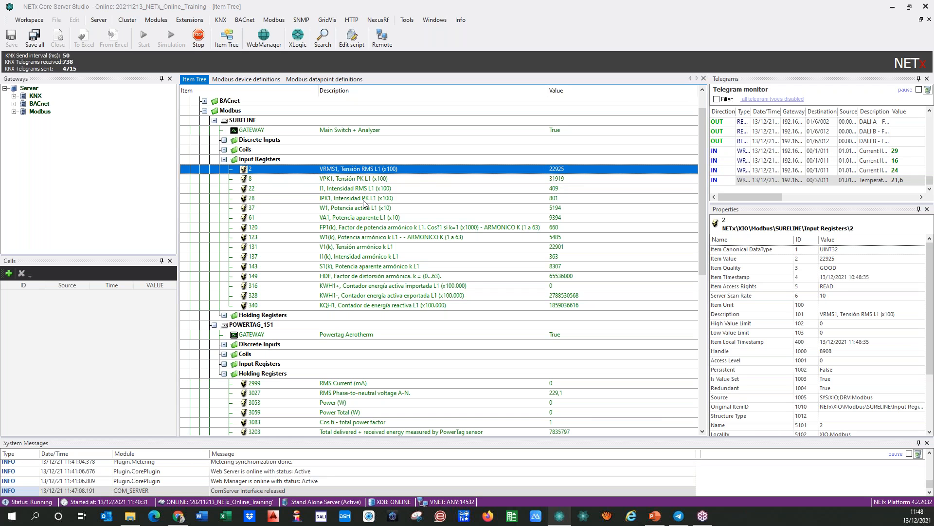
pyautogui.click(545, 178)
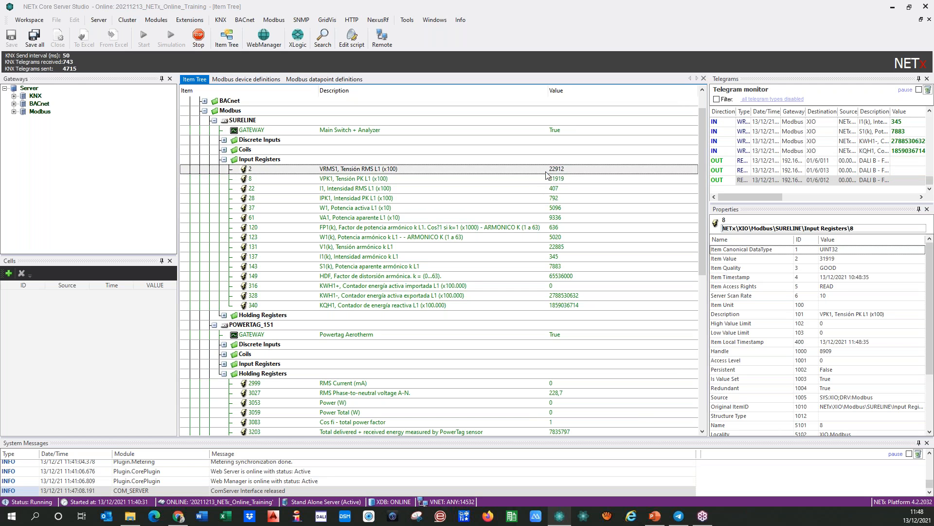
pyautogui.click(545, 190)
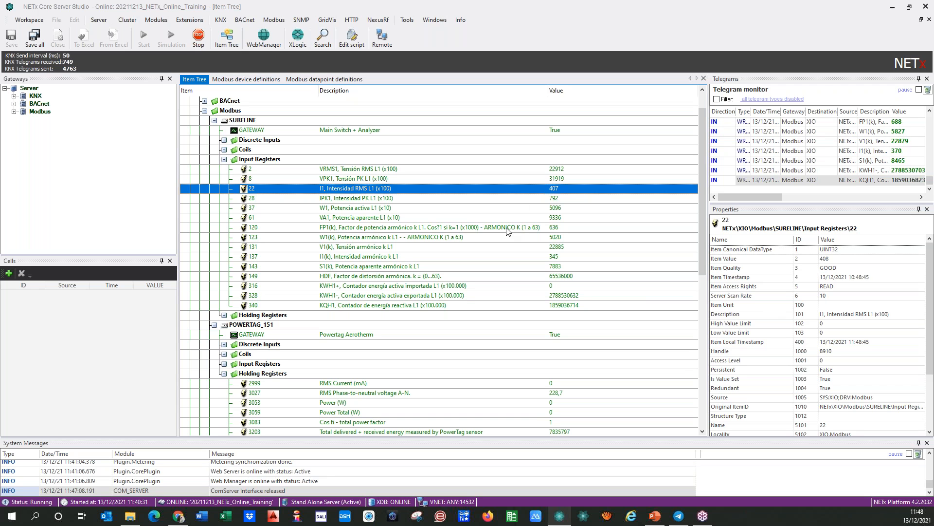
# Step: Collapse the register groups and all three Modbus devices, then show the Modbus device definitions
pyautogui.click(224, 160)
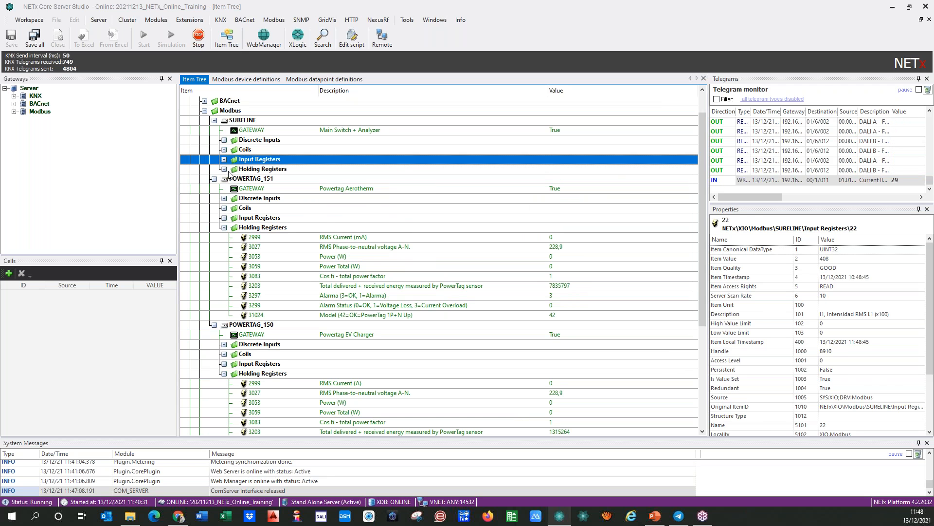
pyautogui.click(223, 227)
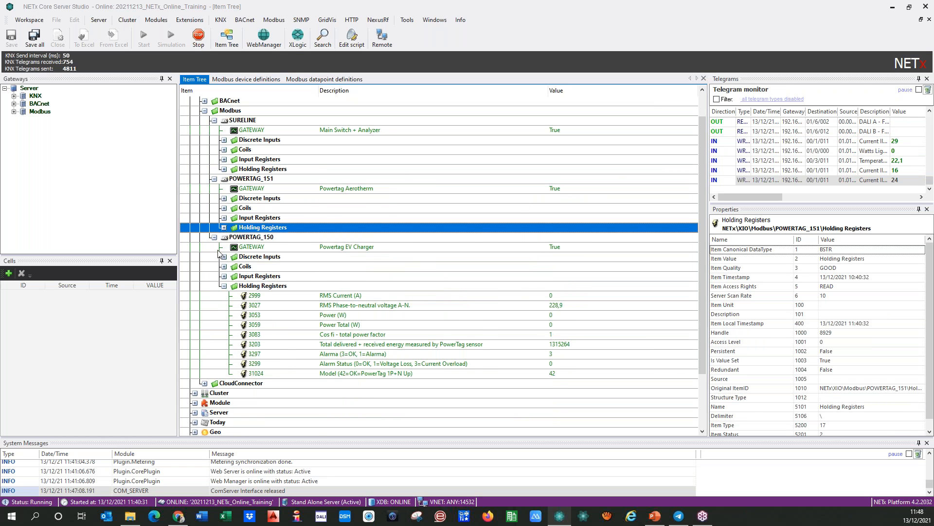
pyautogui.click(215, 237)
pyautogui.click(214, 207)
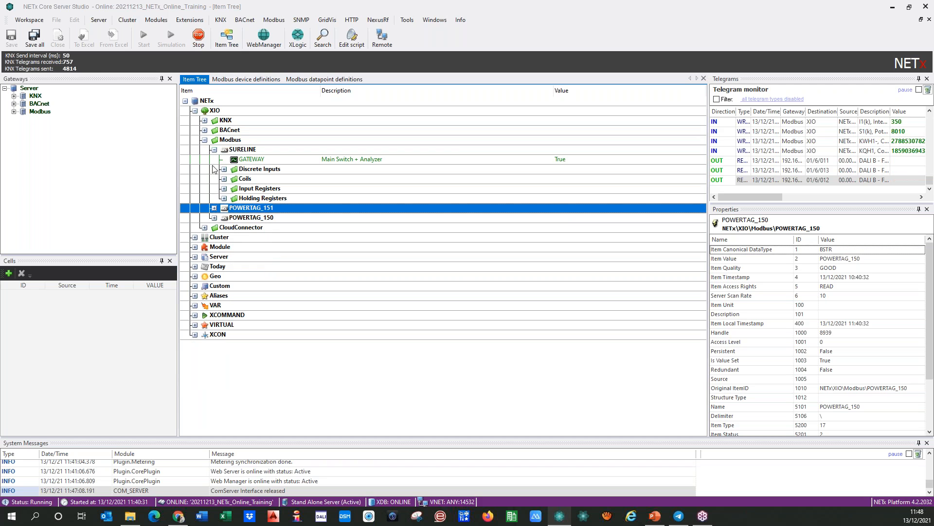
pyautogui.click(214, 150)
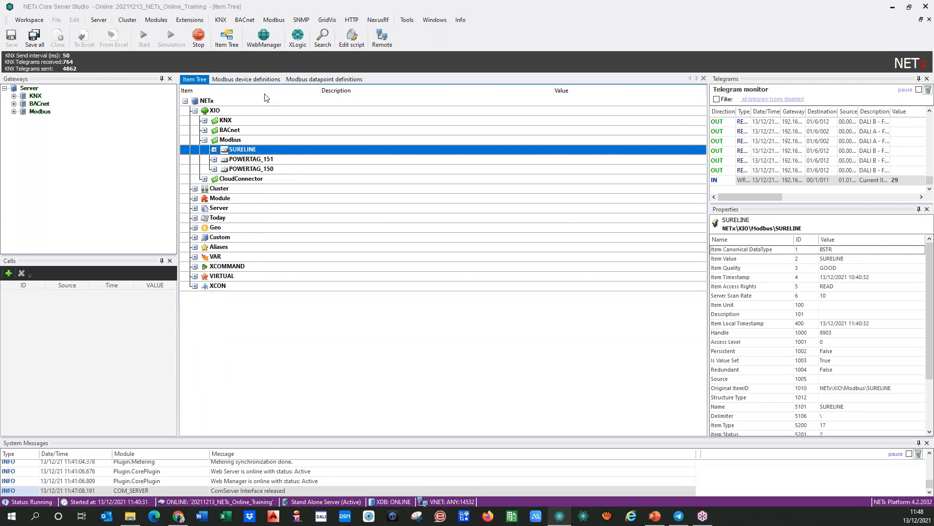
pyautogui.click(258, 80)
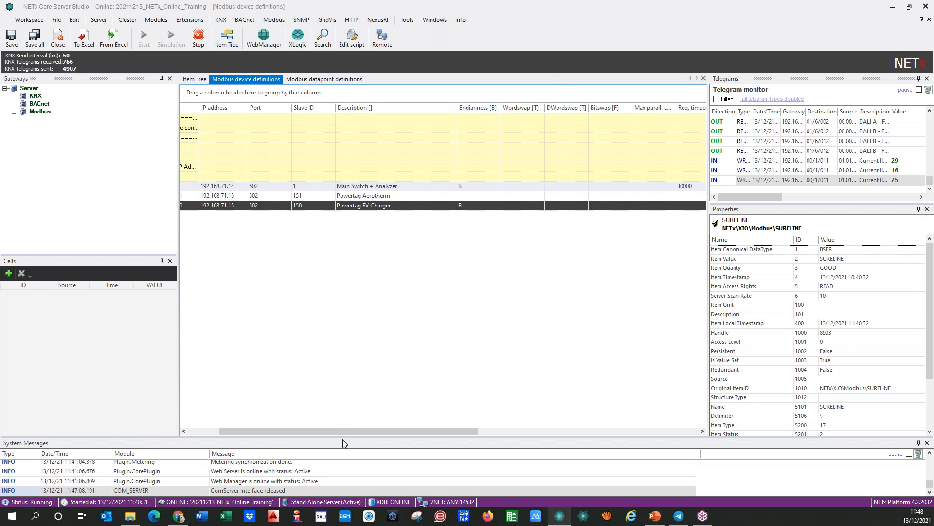
# Step: Scroll the device definitions back and bring up the Modbus datapoint definitions table
pyautogui.moveTo(342, 430); pyautogui.dragTo(310, 431)
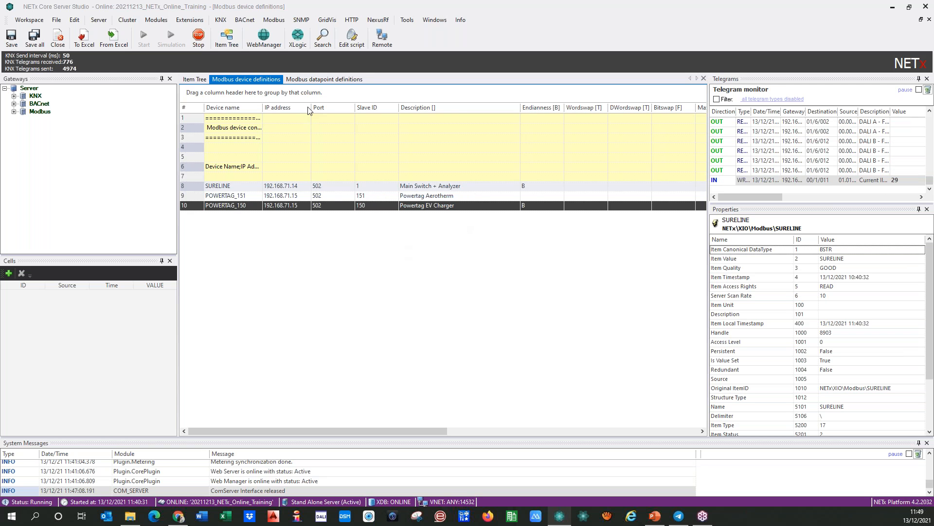
pyautogui.click(321, 79)
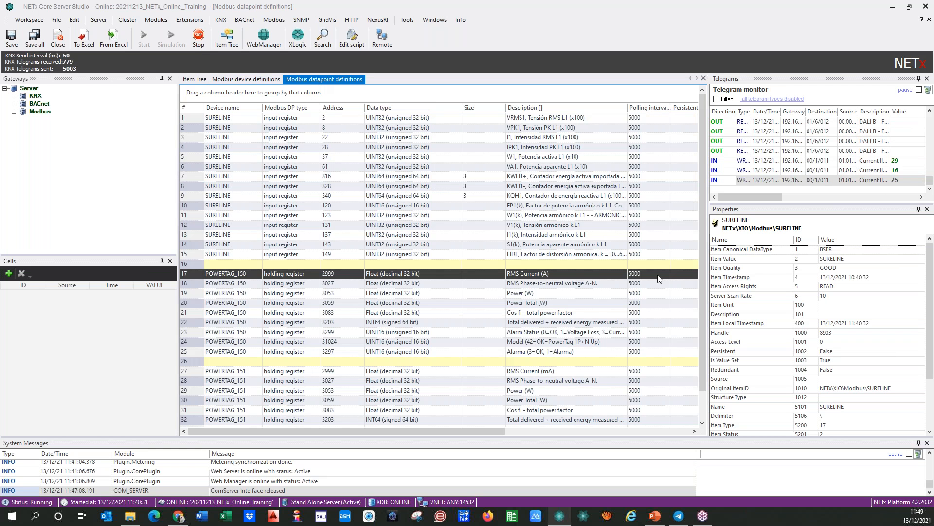
pyautogui.scroll(-1, 695, 291)
pyautogui.scroll(1, 696, 291)
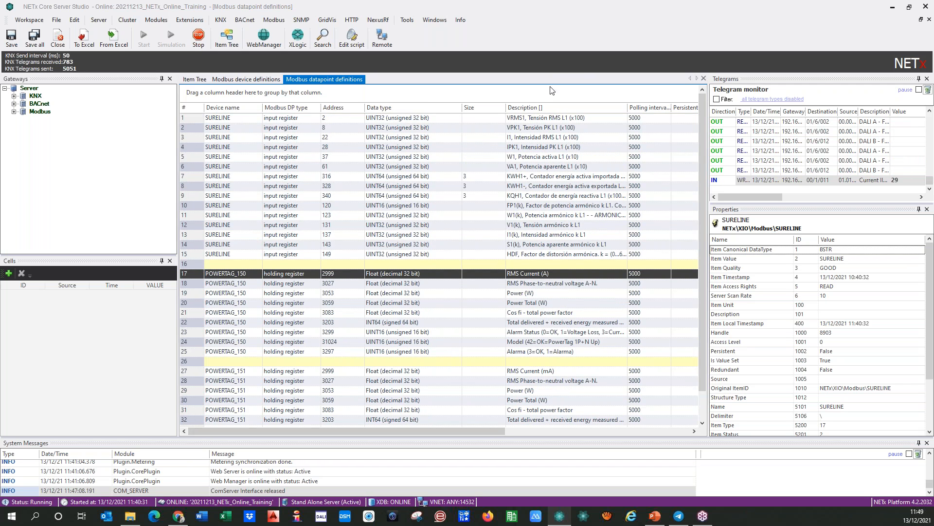
# Step: Close the datapoint definitions, saving changes and declining to reinitialize the Core Server
pyautogui.click(704, 79)
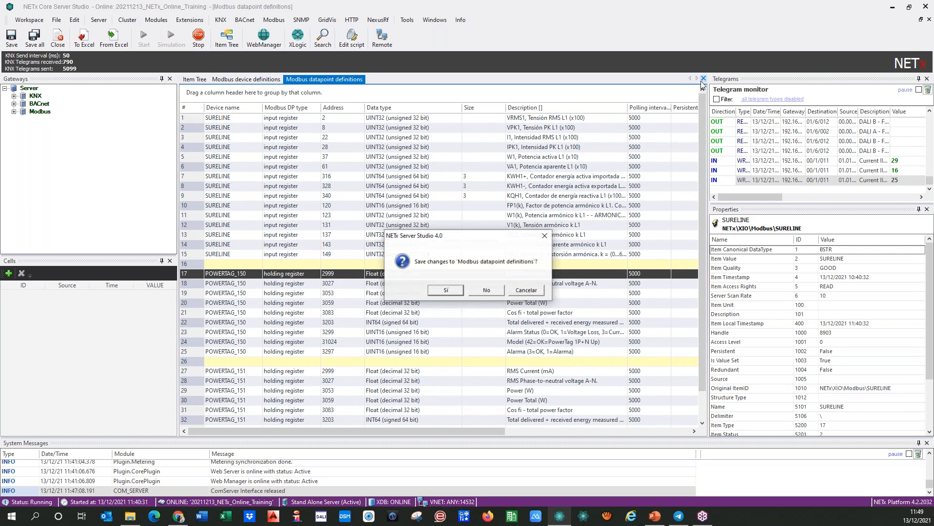
pyautogui.click(433, 291)
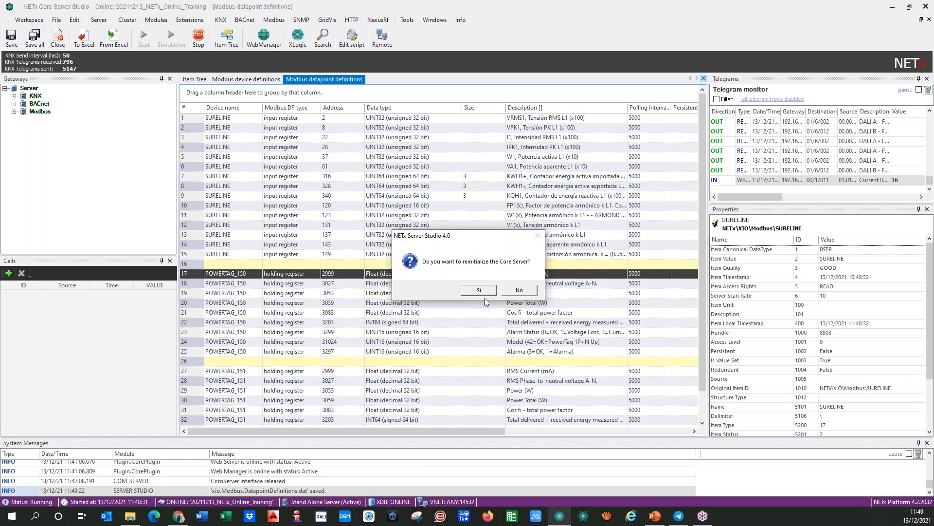
pyautogui.click(519, 291)
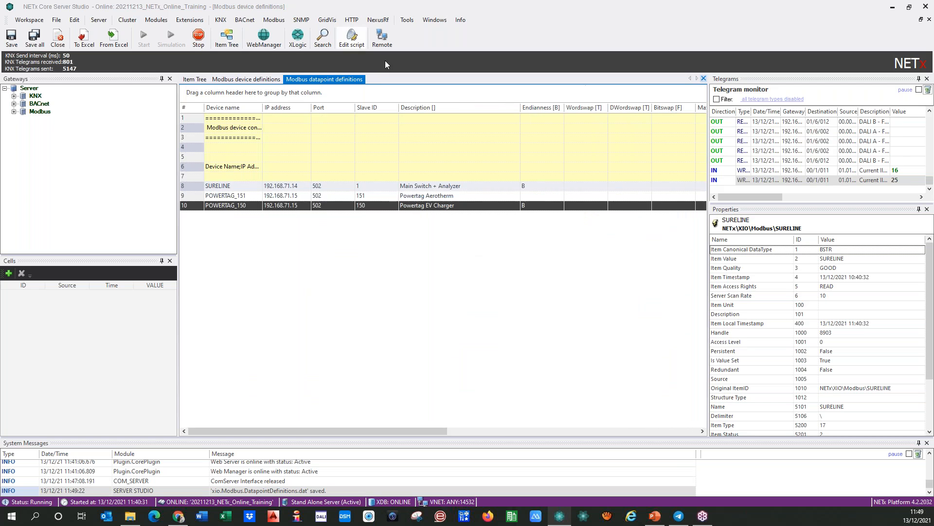
# Step: Close the Modbus device definitions, collapse the Modbus branch, and bring up the SNMP menu
pyautogui.click(704, 79)
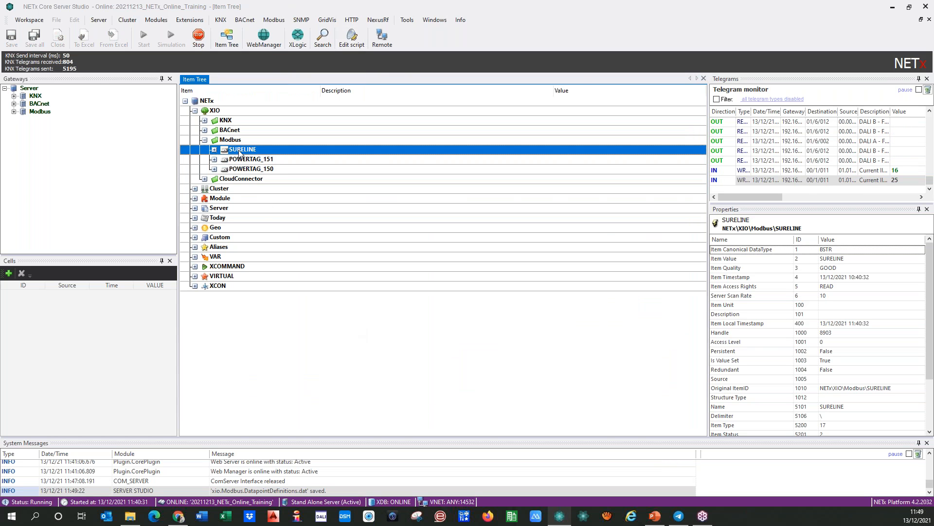
pyautogui.click(204, 139)
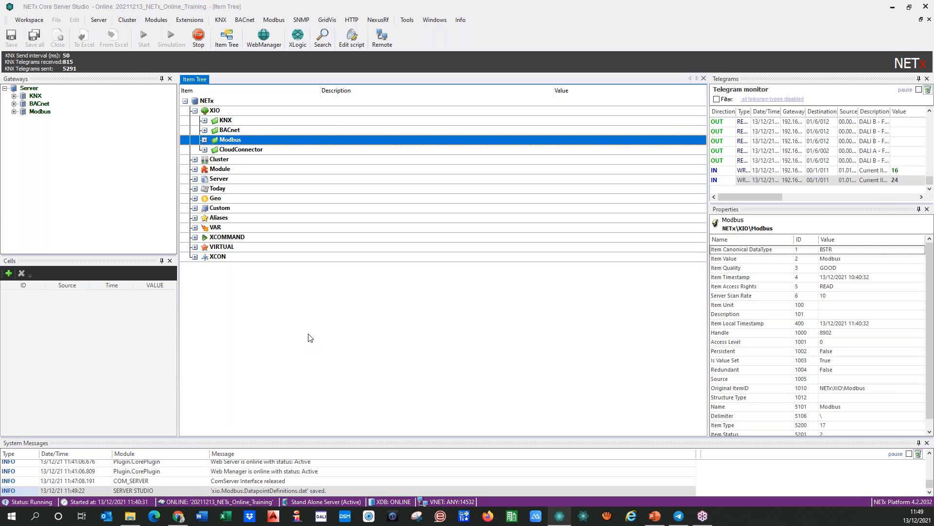
pyautogui.click(301, 21)
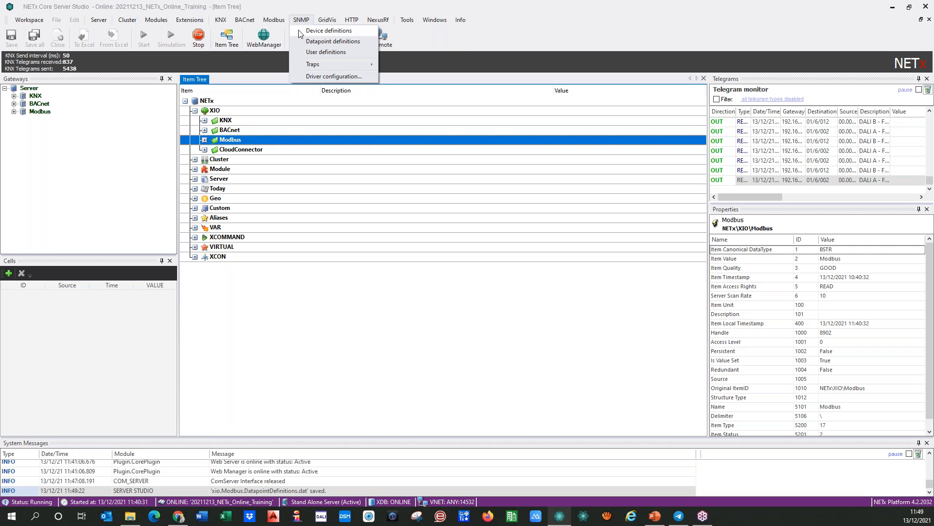
# Step: Open the SNMP device and datapoint definitions tables, then start a From Excel device import
pyautogui.click(301, 31)
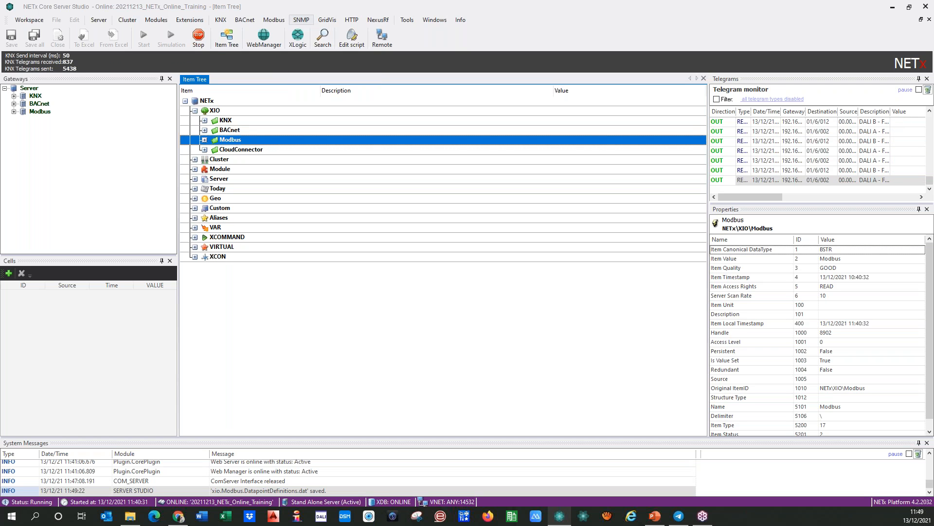
pyautogui.click(302, 22)
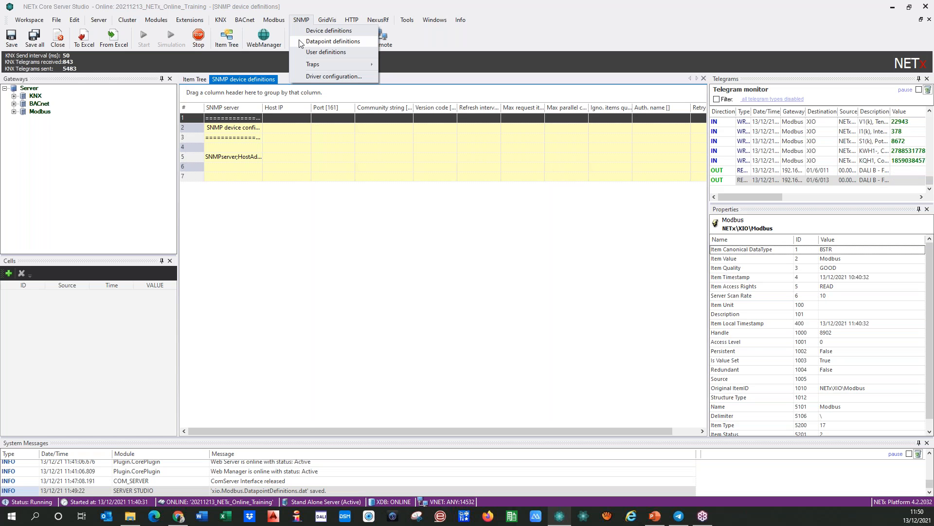
pyautogui.click(300, 42)
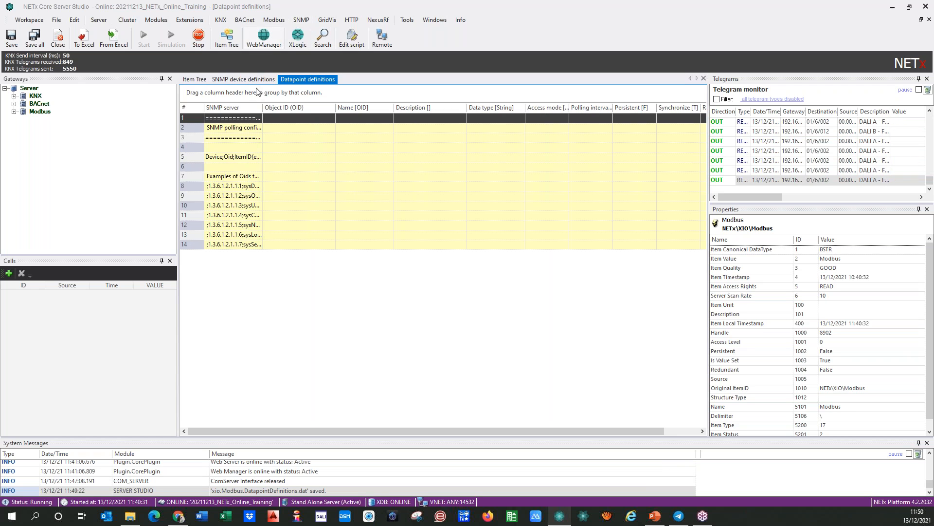
pyautogui.click(239, 79)
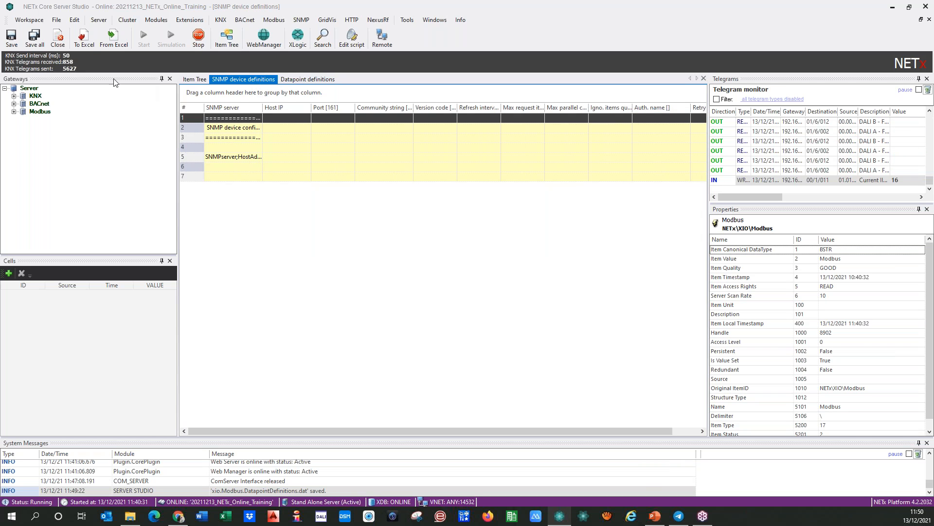
pyautogui.click(114, 35)
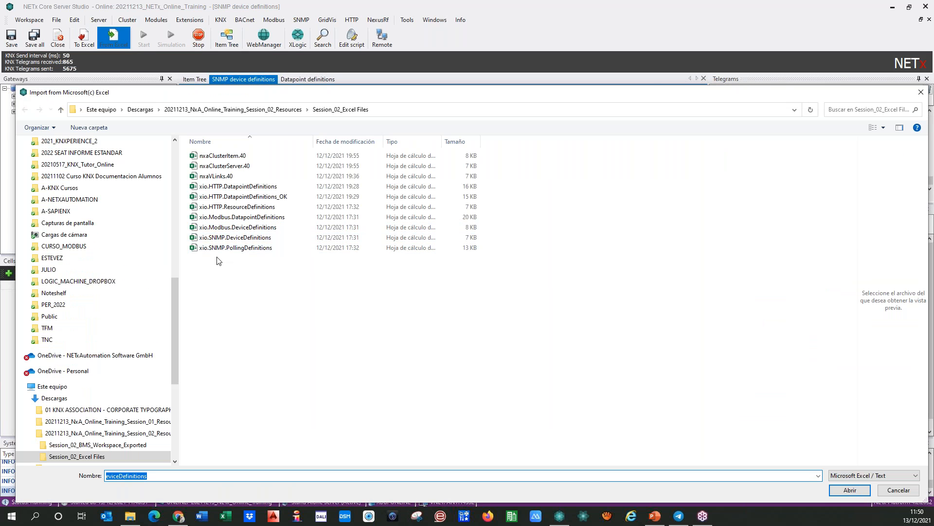
# Step: Import xio.SNMP.DeviceDefinitions from Excel, saving it without restarting the server
pyautogui.click(233, 237)
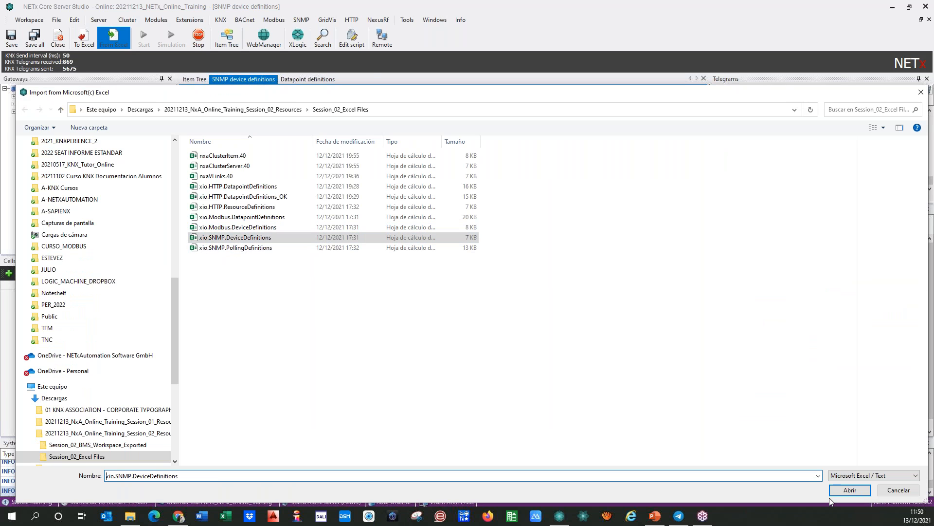
pyautogui.click(849, 490)
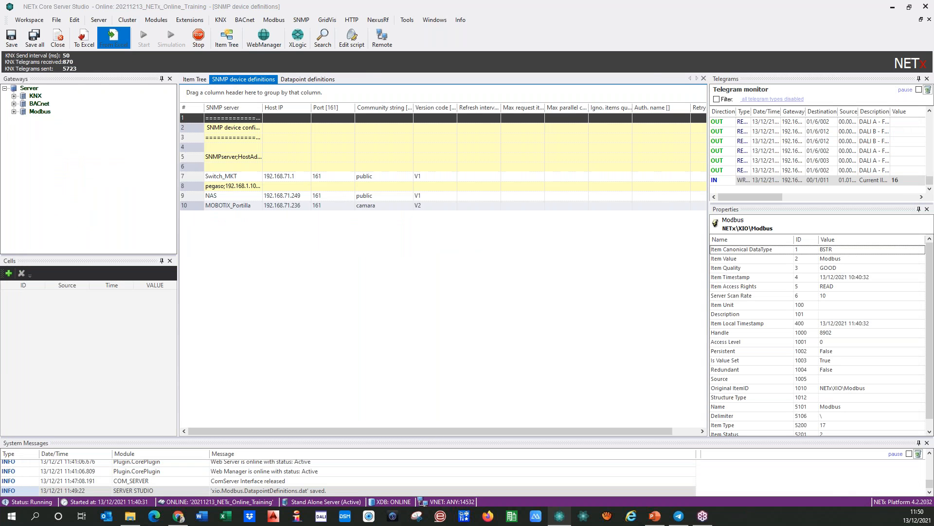
pyautogui.click(466, 292)
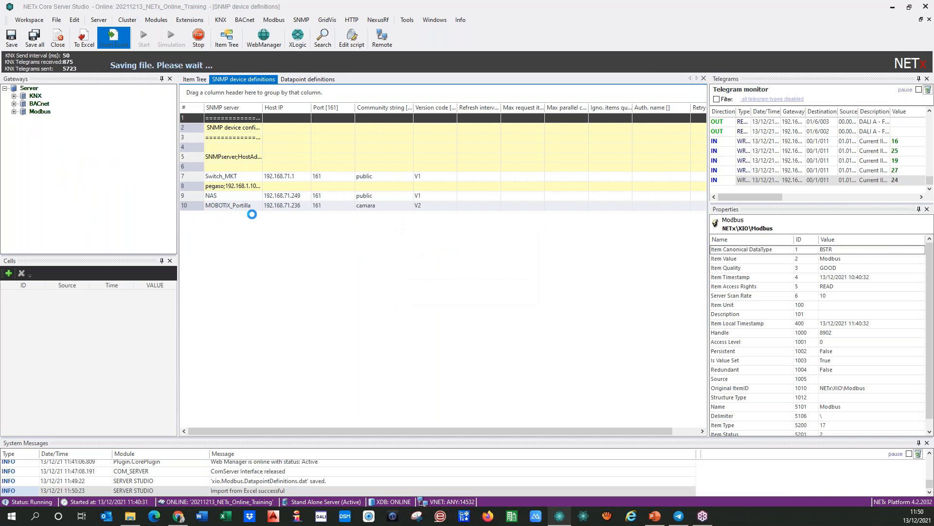
pyautogui.click(527, 289)
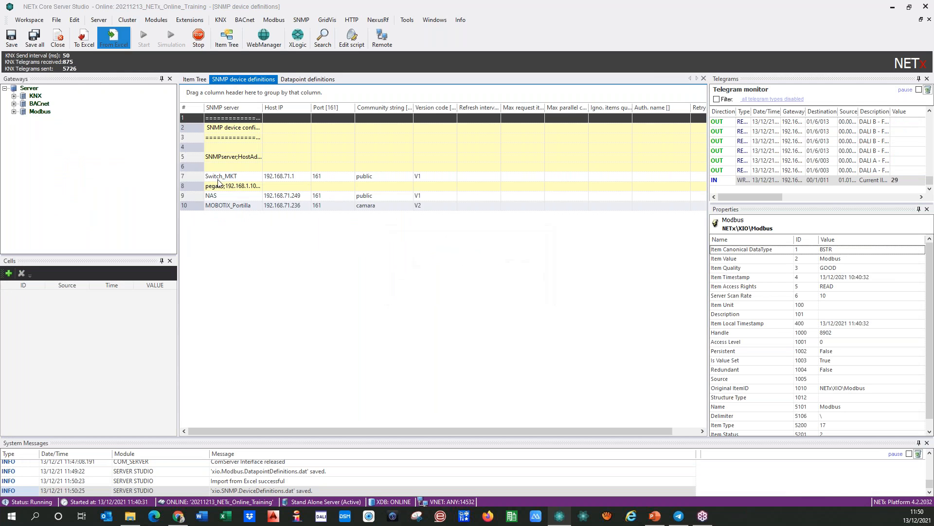
# Step: Delete the pegaso device and switch to the SNMP datapoint definitions
pyautogui.click(189, 187)
pyautogui.press('Delete')
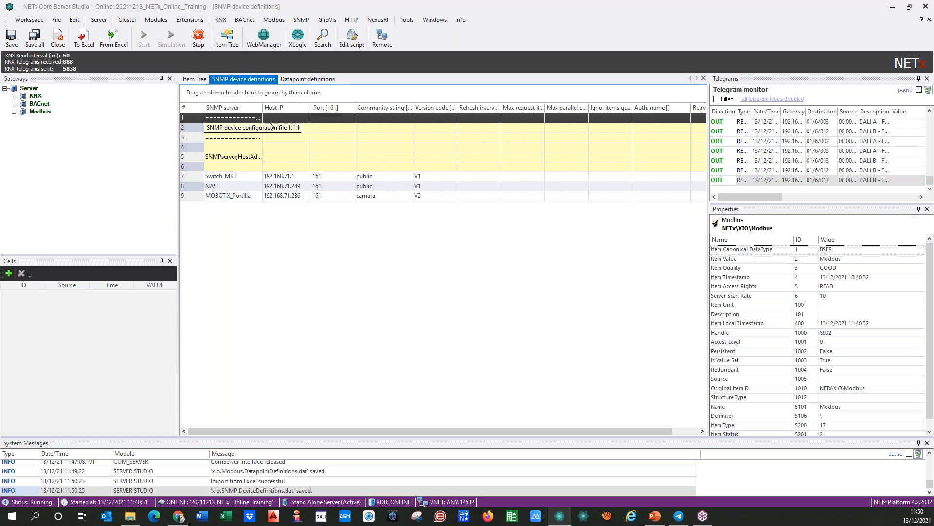
pyautogui.click(304, 79)
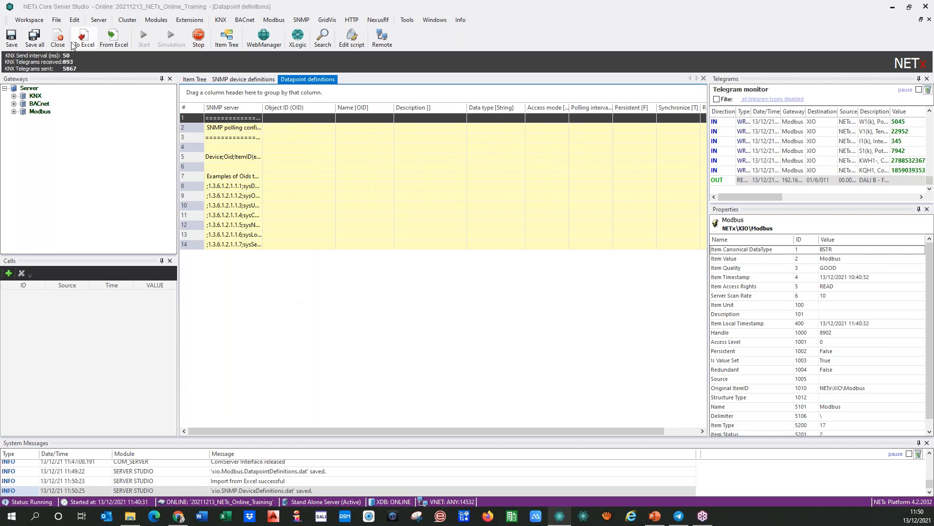
# Step: Import xio.SNMP.PollingDefinitions from Excel, save the definitions, and decline the server restart
pyautogui.click(116, 41)
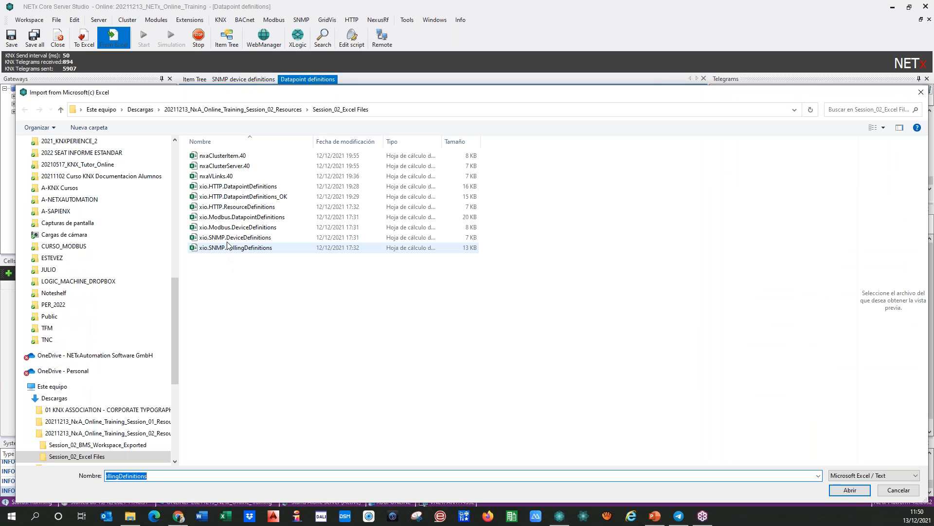
pyautogui.click(231, 249)
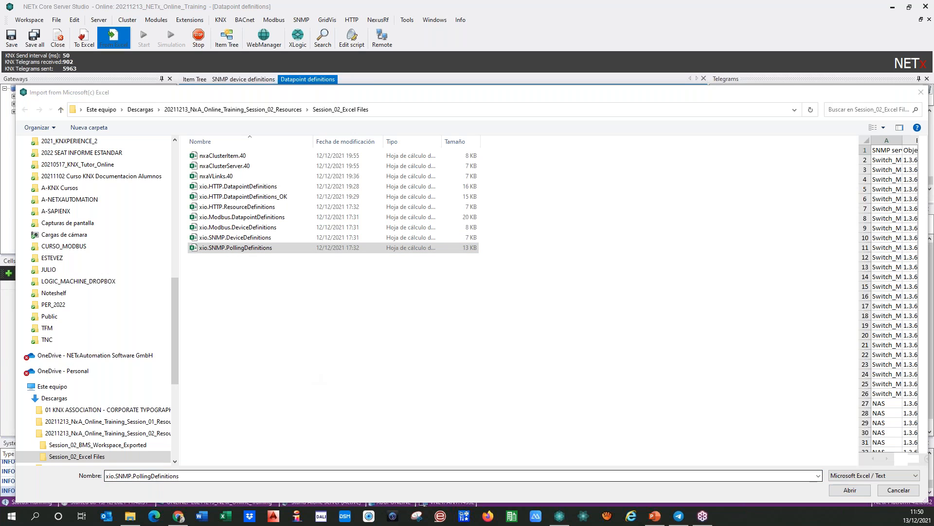
pyautogui.press('Return')
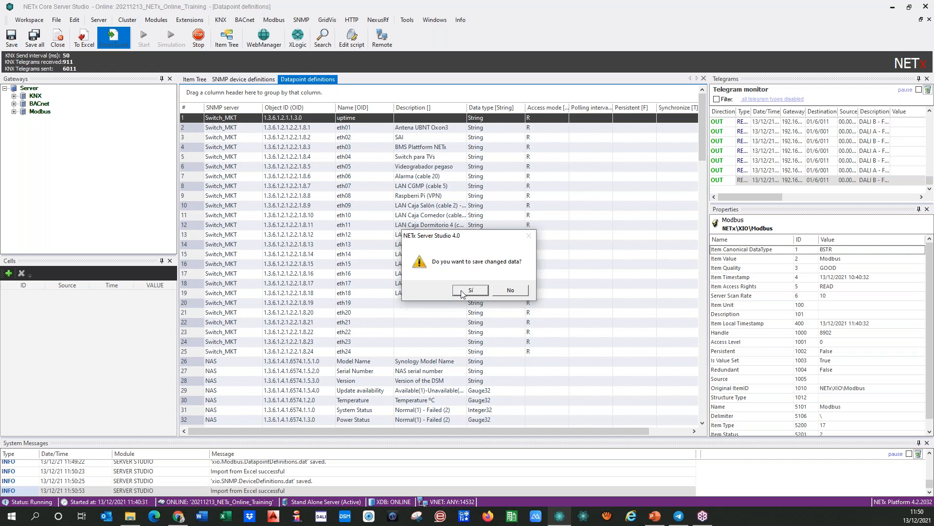
pyautogui.click(462, 291)
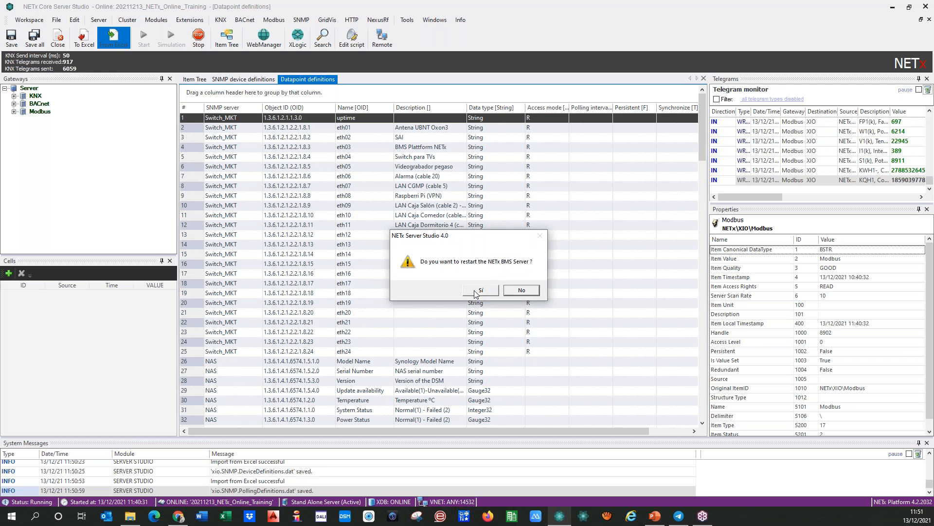
pyautogui.click(517, 291)
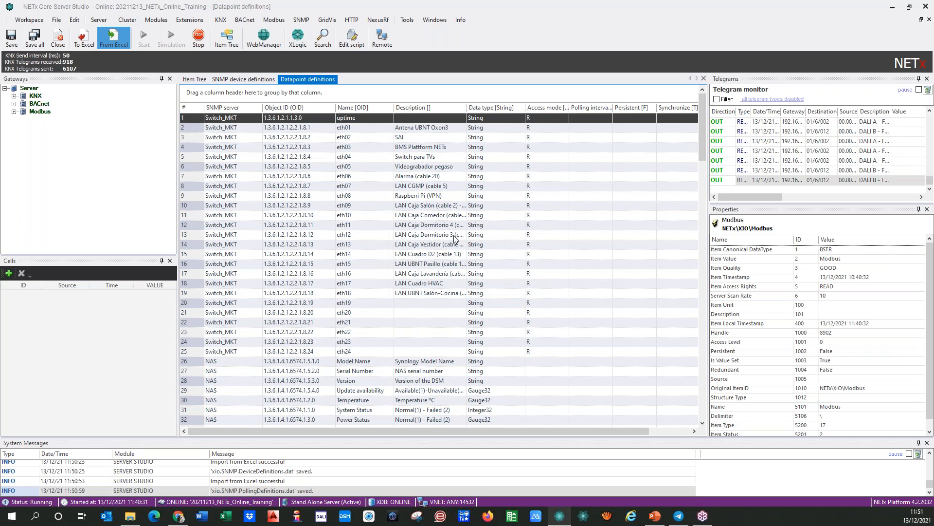
# Step: Fit the Description column to its text and look over the polling rows
pyautogui.doubleClick(466, 107)
pyautogui.scroll(-10, 419, 251)
pyautogui.scroll(6, 420, 250)
pyautogui.scroll(-3, 419, 251)
pyautogui.scroll(7, 419, 251)
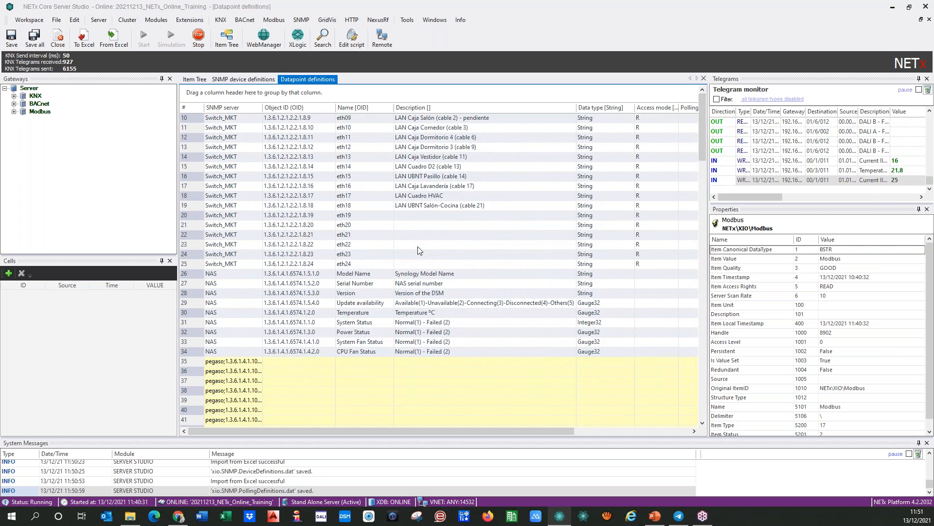
pyautogui.scroll(-5, 418, 249)
pyautogui.scroll(1, 419, 249)
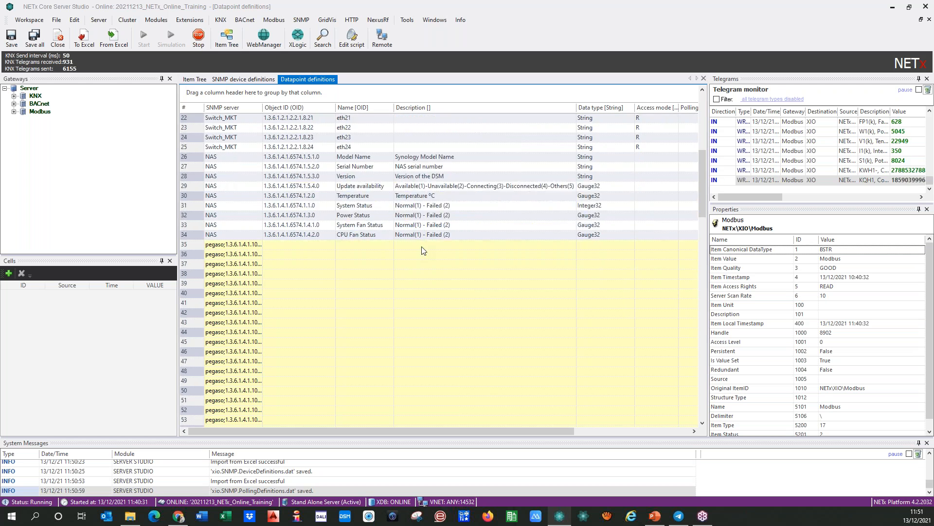
pyautogui.scroll(-4, 423, 250)
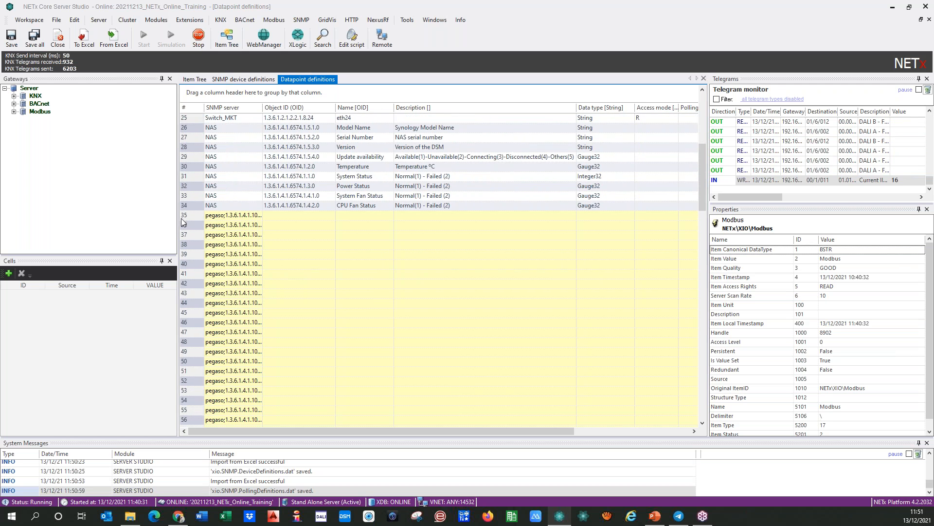
# Step: Delete the pegaso polling rows 35 through 144 from the datapoint table
pyautogui.click(188, 216)
pyautogui.hotkey('shift', 'Down')
pyautogui.hotkey('shift', 'Down')
pyautogui.hotkey('shift', 'Down')
pyautogui.hotkey('shift', 'Down')
pyautogui.hotkey('shift', 'Down')
pyautogui.hotkey('shift', 'Down')
pyautogui.hotkey('shift', 'Down')
pyautogui.hotkey('shift', 'Down')
pyautogui.hotkey('shift', 'Down')
pyautogui.hotkey('shift', 'Down')
pyautogui.hotkey('shift', 'Down')
pyautogui.hotkey('shift', 'Down')
pyautogui.hotkey('shift', 'Down')
pyautogui.hotkey('shift', 'Down')
pyautogui.hotkey('shift', 'Down')
pyautogui.hotkey('shift', 'Down')
pyautogui.hotkey('shift', 'Down')
pyautogui.hotkey('shift', 'Down')
pyautogui.hotkey('shift', 'Down')
pyautogui.hotkey('shift', 'Down')
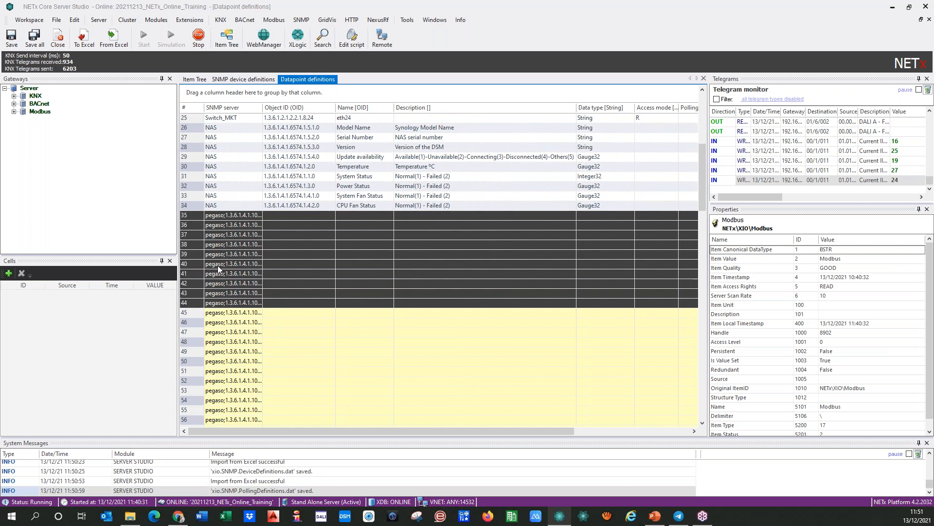
pyautogui.hotkey('shift', 'Down')
pyautogui.hotkey('shift', 'Down')
pyautogui.hotkey('shift', 'Down')
pyautogui.hotkey('shift', 'Down')
pyautogui.hotkey('shift', 'Down')
pyautogui.hotkey('shift', 'Down')
pyautogui.hotkey('shift', 'Down')
pyautogui.hotkey('shift', 'Down')
pyautogui.hotkey('shift', 'Down')
pyautogui.hotkey('shift', 'Down')
pyautogui.hotkey('shift', 'Down')
pyautogui.hotkey('shift', 'Down')
pyautogui.hotkey('shift', 'Down')
pyautogui.hotkey('shift', 'Down')
pyautogui.hotkey('shift', 'Down')
pyautogui.hotkey('shift', 'Down')
pyautogui.hotkey('shift', 'Down')
pyautogui.hotkey('shift', 'Down')
pyautogui.hotkey('shift', 'Down')
pyautogui.hotkey('shift', 'Down')
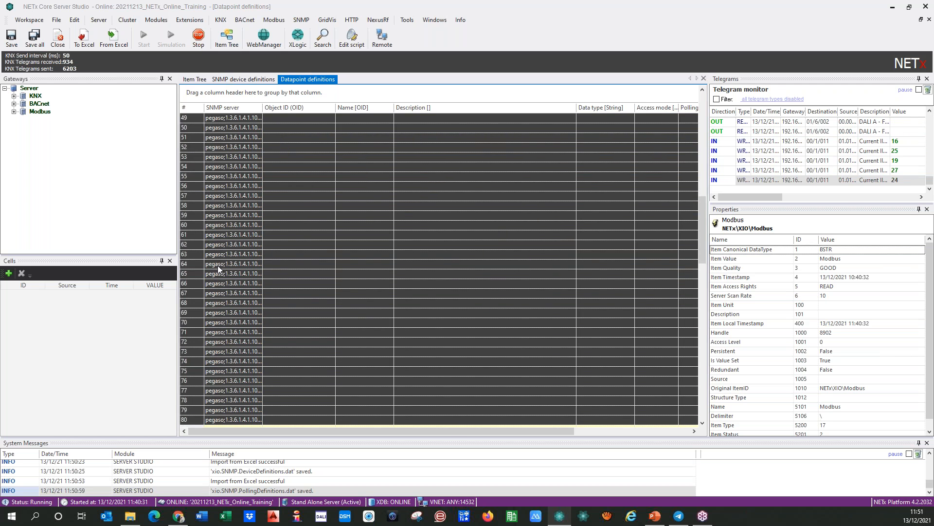
pyautogui.hotkey('shift', 'Down')
pyautogui.hotkey('shift', 'Down')
pyautogui.hotkey('shift', 'Down')
pyautogui.hotkey('shift', 'Down')
pyautogui.hotkey('shift', 'Down')
pyautogui.hotkey('shift', 'Down')
pyautogui.hotkey('shift', 'Down')
pyautogui.hotkey('shift', 'Down')
pyautogui.hotkey('shift', 'Down')
pyautogui.hotkey('shift', 'Down')
pyautogui.hotkey('shift', 'Down')
pyautogui.hotkey('shift', 'Down')
pyautogui.hotkey('shift', 'Down')
pyautogui.hotkey('shift', 'Down')
pyautogui.hotkey('shift', 'Down')
pyautogui.hotkey('shift', 'Down')
pyautogui.hotkey('shift', 'Down')
pyautogui.hotkey('shift', 'Down')
pyautogui.hotkey('shift', 'Down')
pyautogui.hotkey('shift', 'Down')
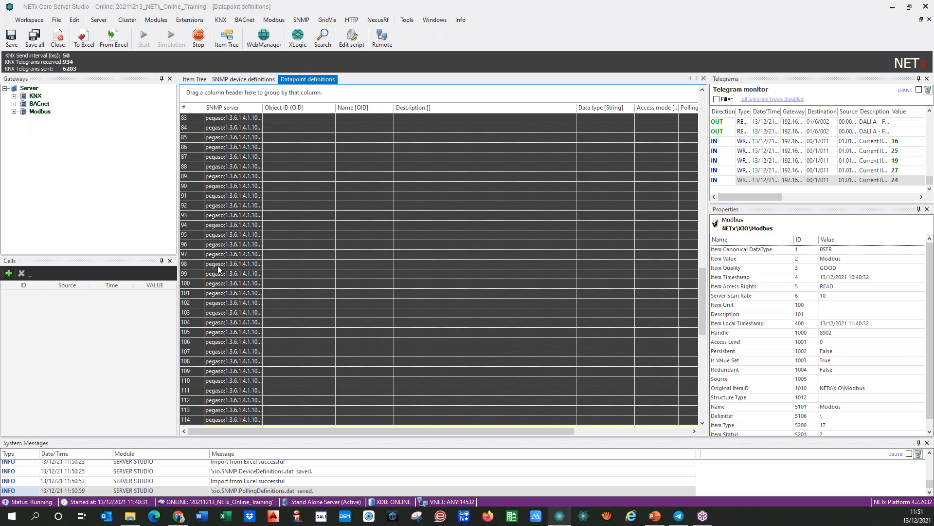
pyautogui.hotkey('shift', 'Down')
pyautogui.hotkey('shift', 'Down')
pyautogui.hotkey('shift', 'Down')
pyautogui.hotkey('shift', 'Down')
pyautogui.hotkey('shift', 'Down')
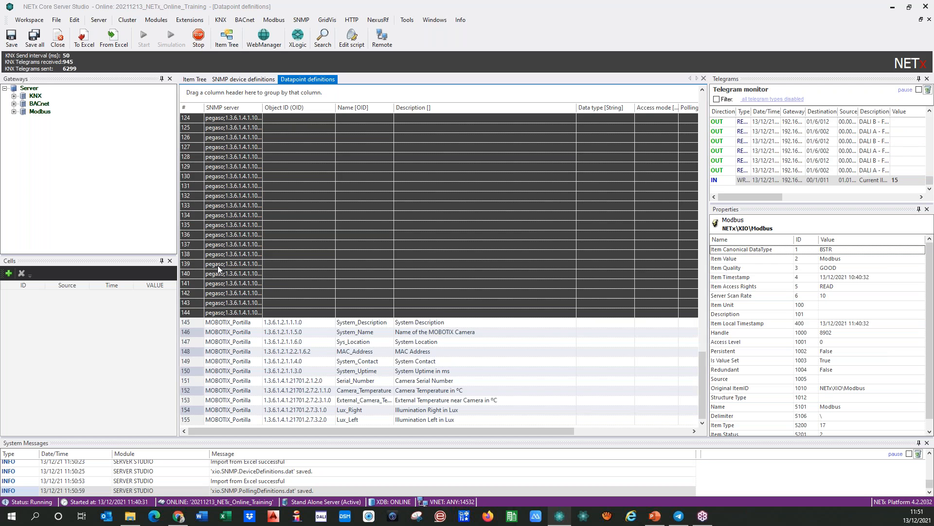
pyautogui.press('Delete')
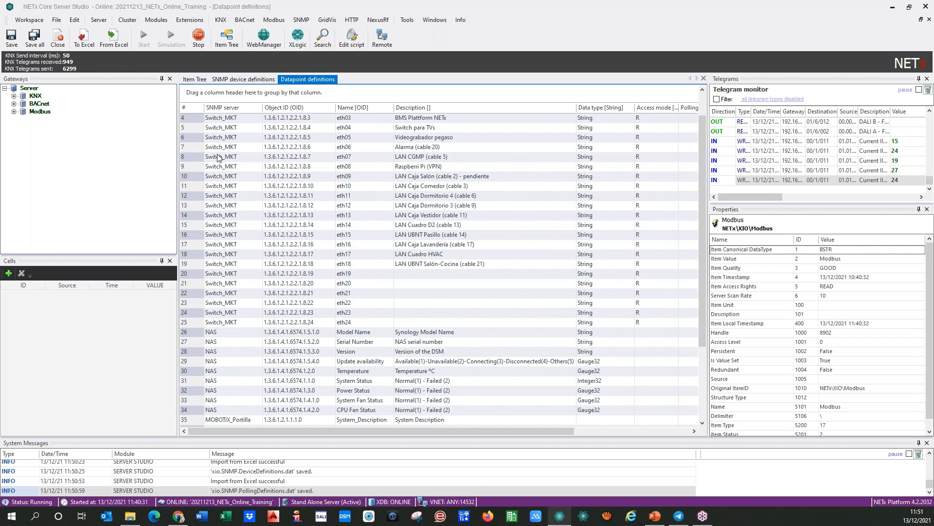
# Step: Check the remaining rows from the uptime entry and save all configuration changes
pyautogui.scroll(-3, 222, 341)
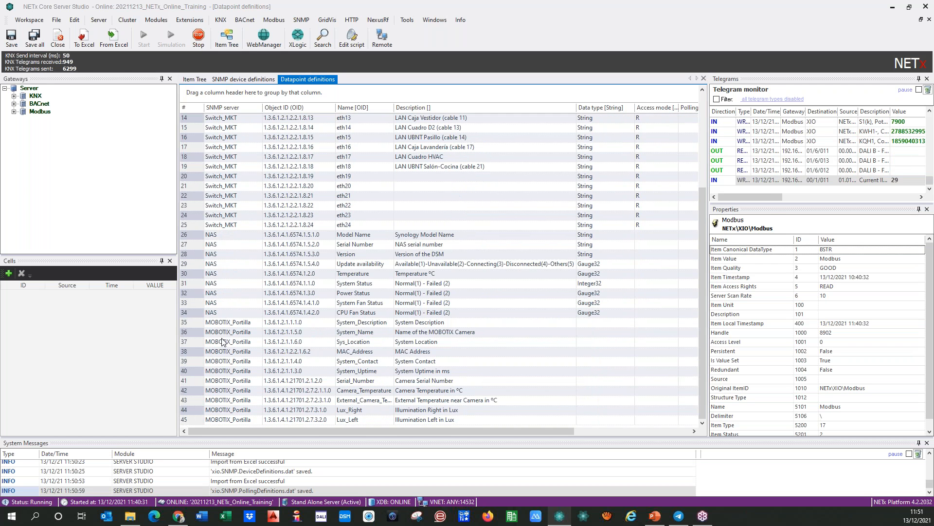
pyautogui.scroll(4, 287, 326)
pyautogui.click(254, 119)
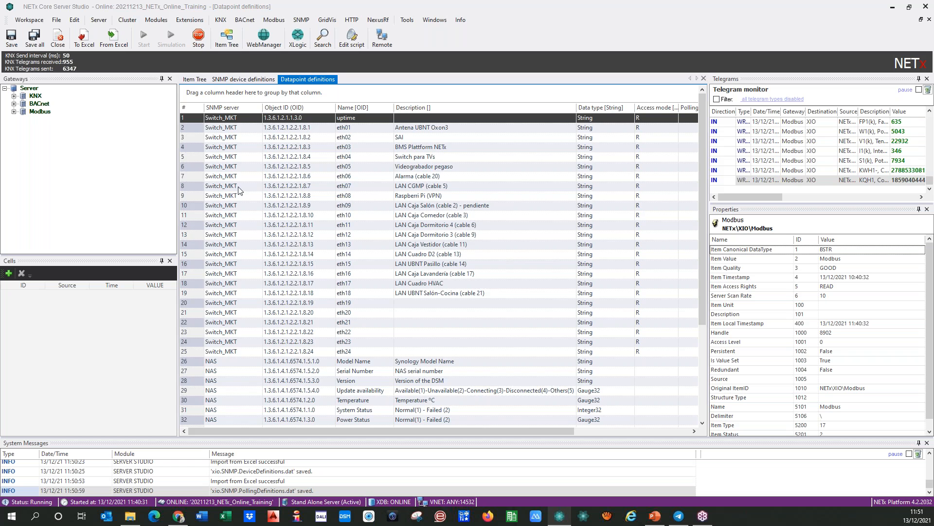
pyautogui.click(35, 39)
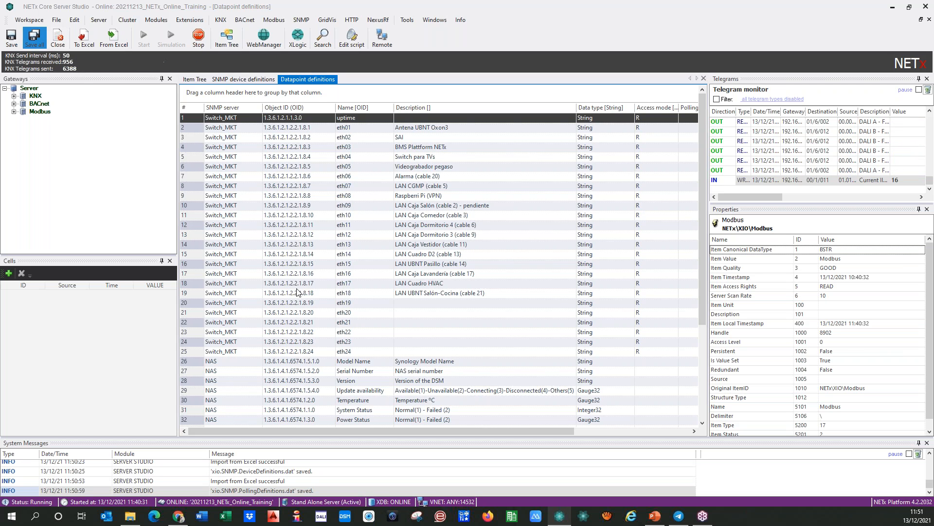
# Step: Reinitialise the Core Server, narrow the SNMP server column, and expand XIO in the item tree
pyautogui.click(480, 292)
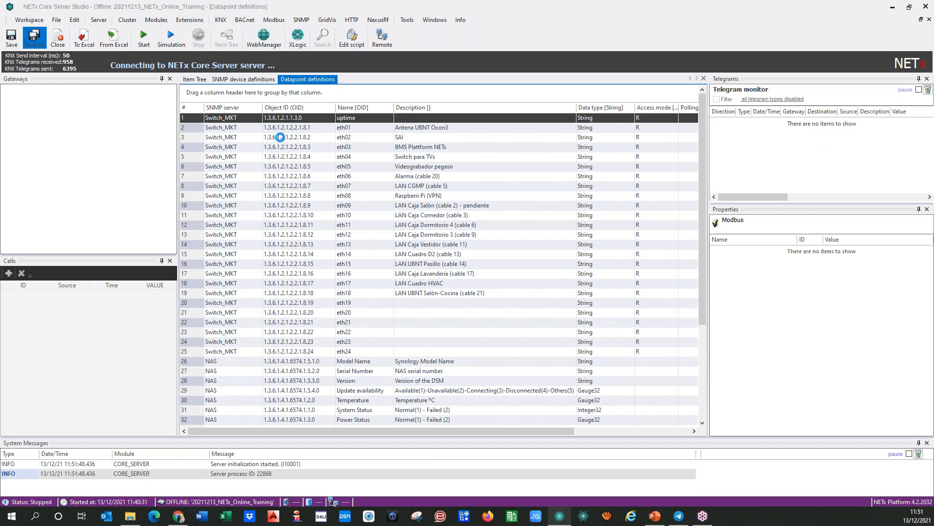
pyautogui.moveTo(263, 108); pyautogui.dragTo(249, 108)
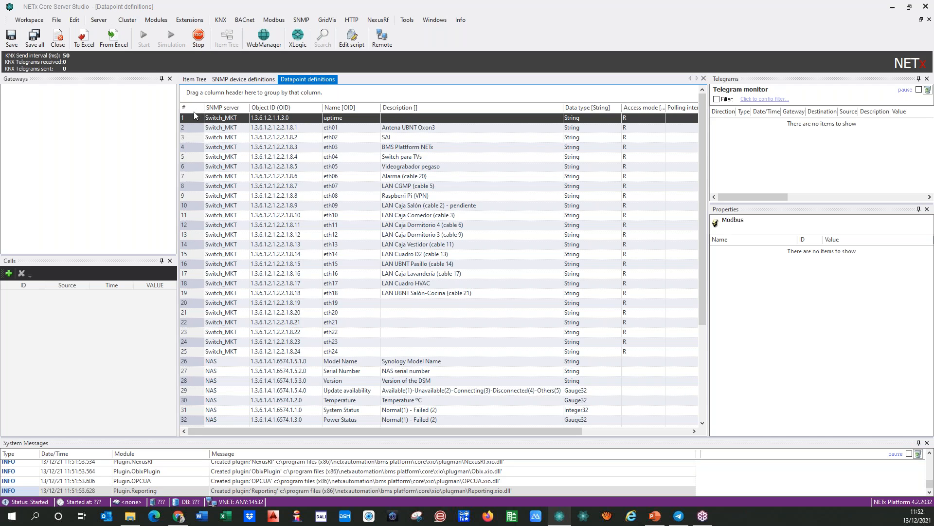
pyautogui.click(240, 79)
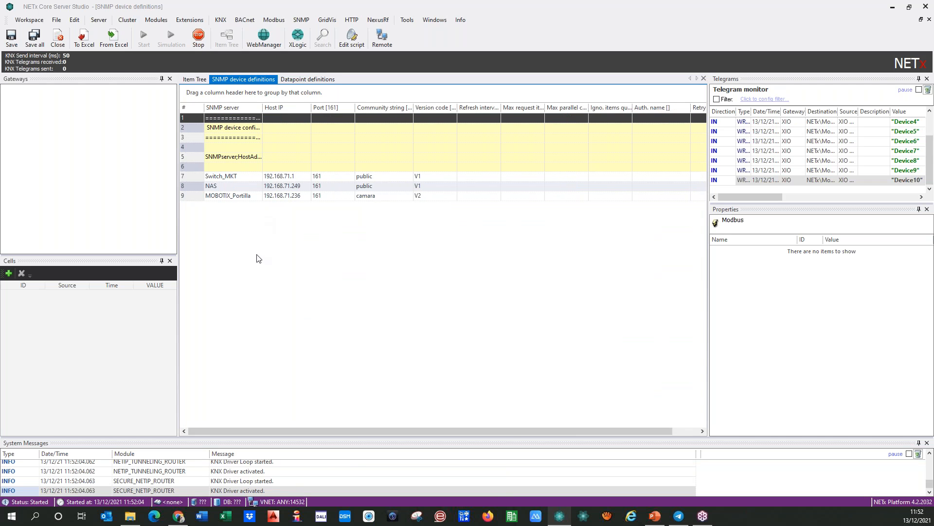
pyautogui.click(192, 79)
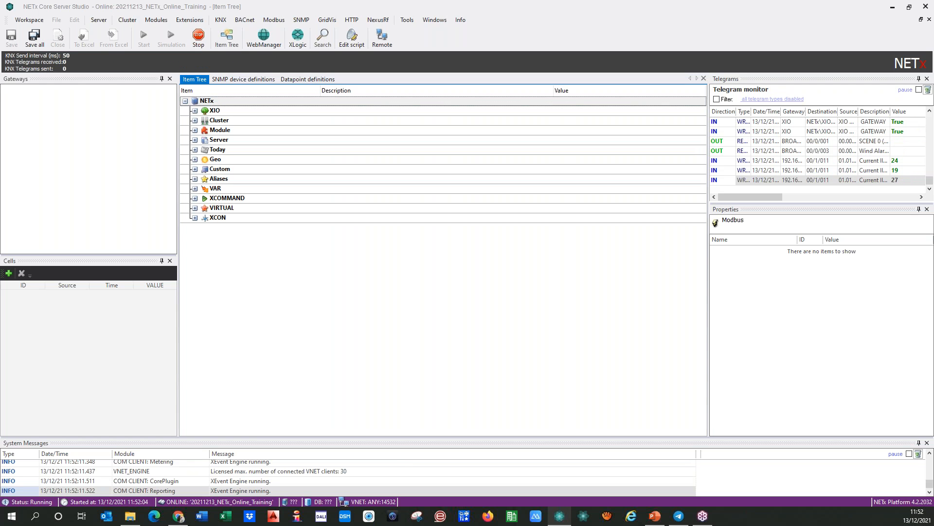
pyautogui.click(195, 111)
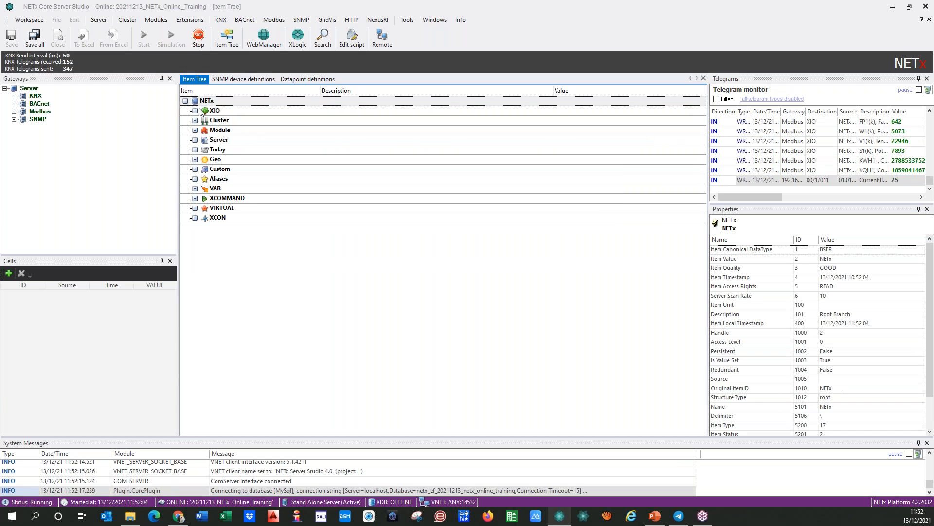
pyautogui.click(205, 159)
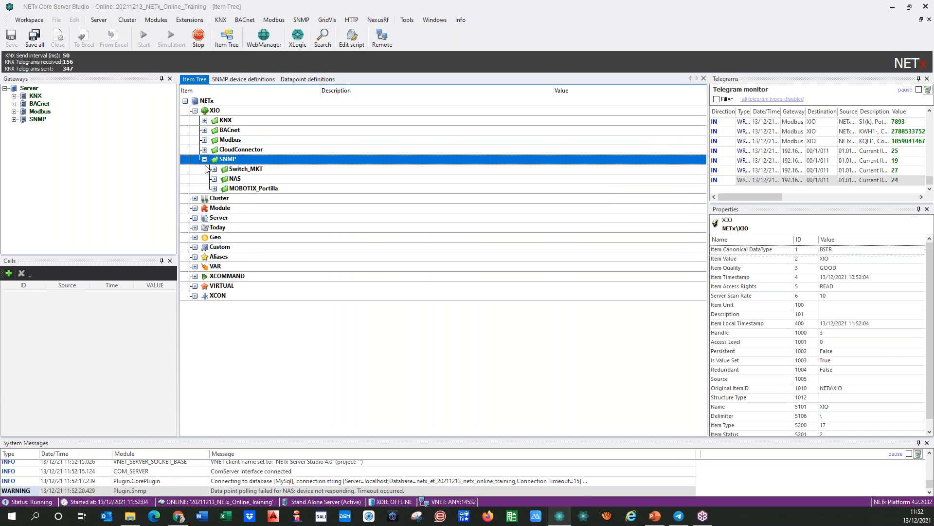
pyautogui.click(214, 168)
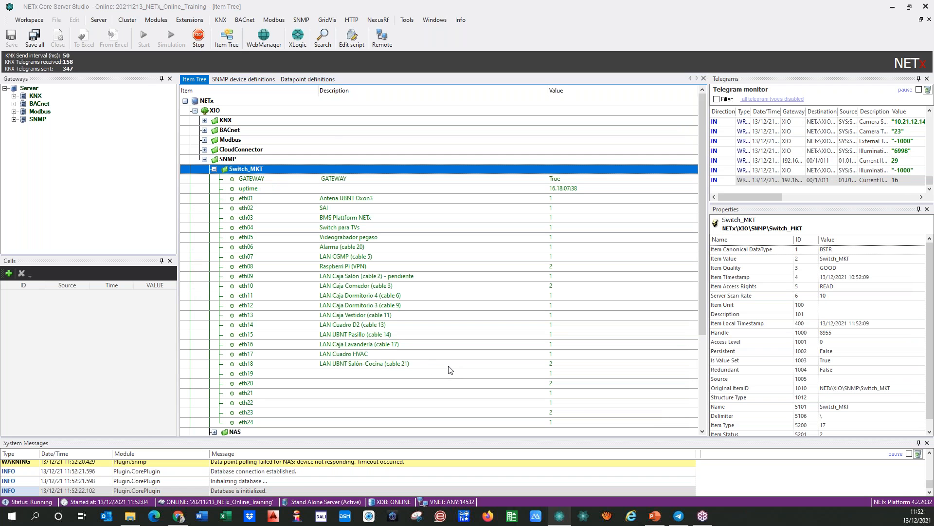
pyautogui.click(538, 269)
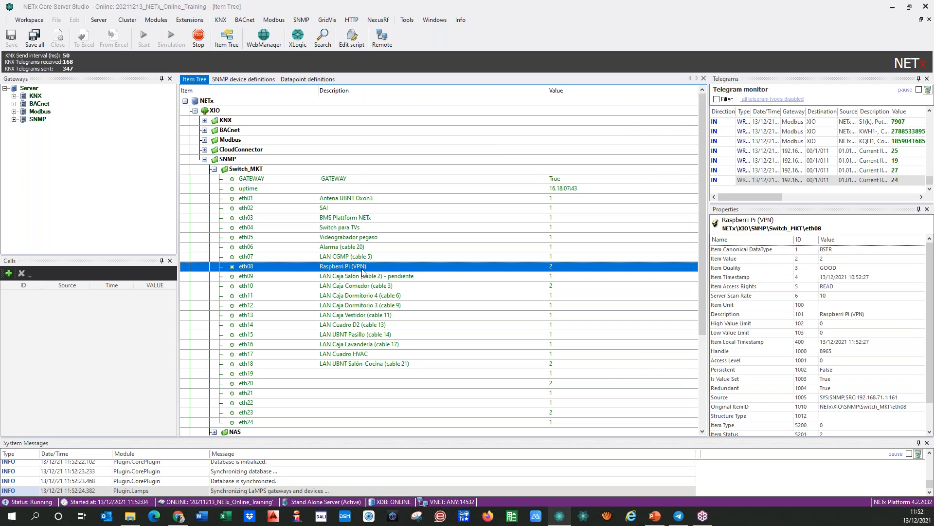
pyautogui.click(531, 287)
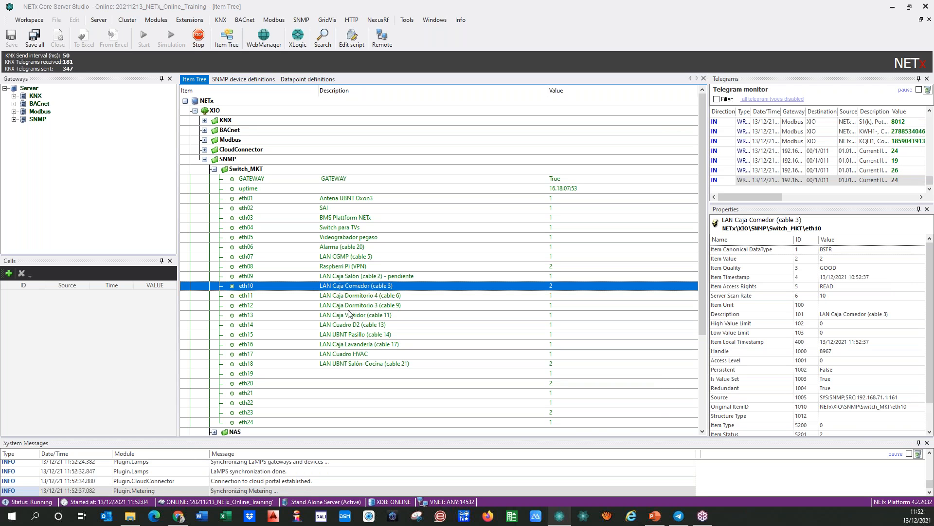
pyautogui.click(507, 366)
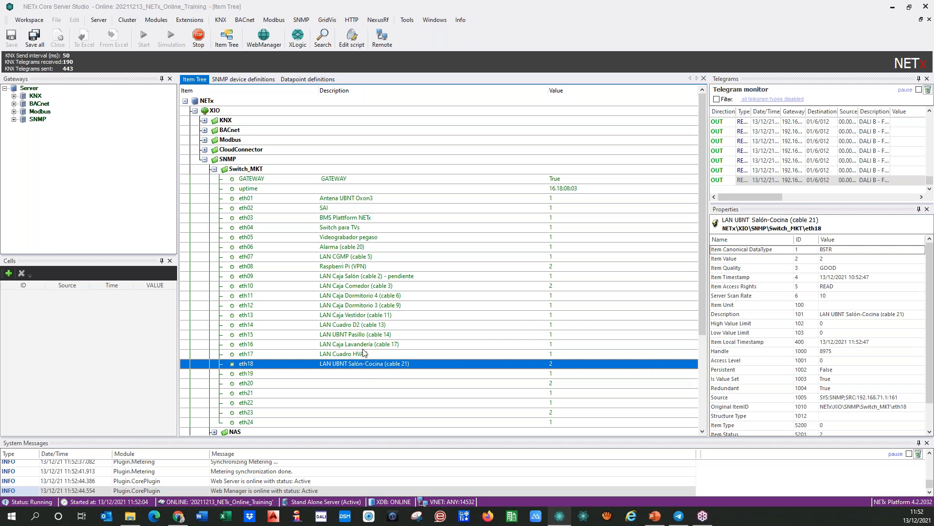
pyautogui.scroll(-4, 371, 378)
pyautogui.scroll(4, 369, 374)
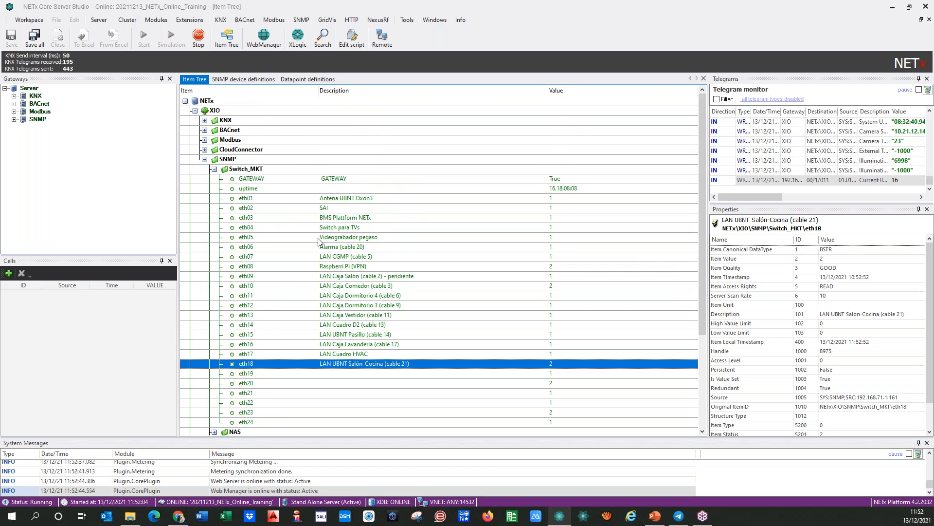
pyautogui.click(214, 169)
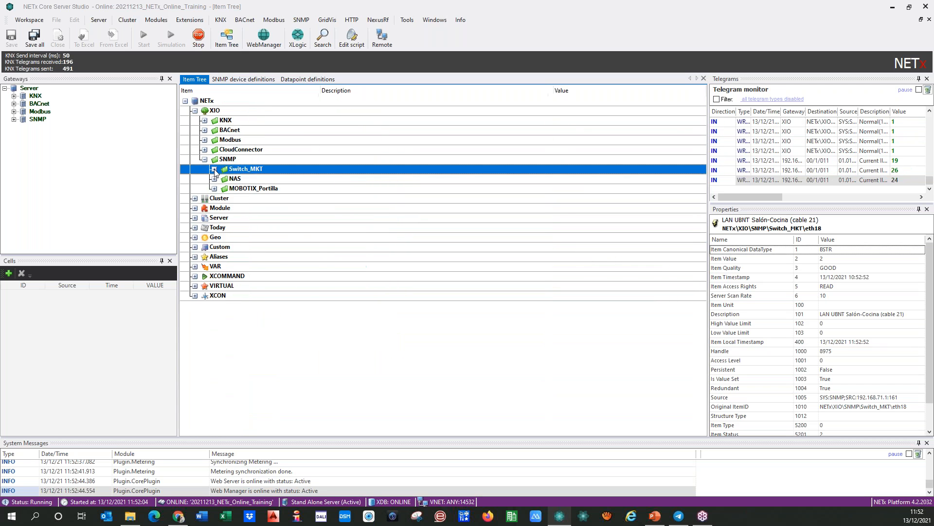
pyautogui.click(215, 178)
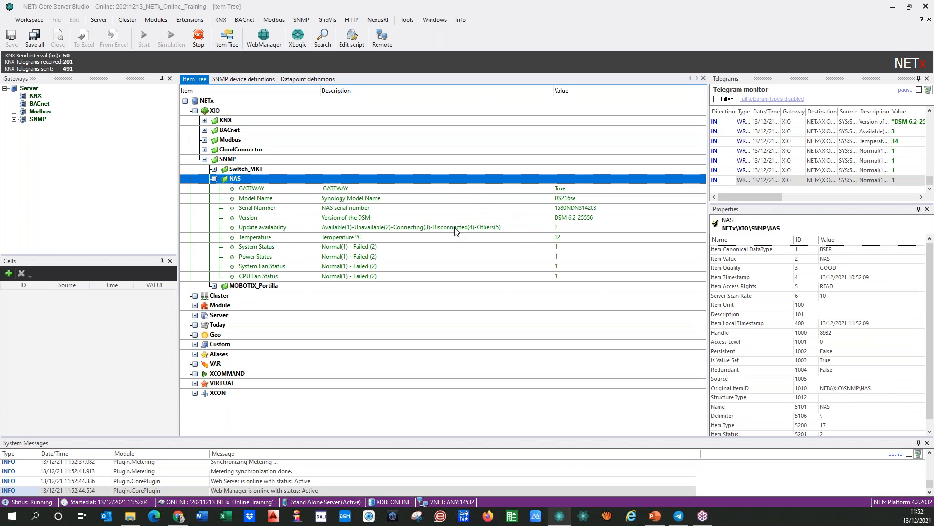
pyautogui.click(414, 240)
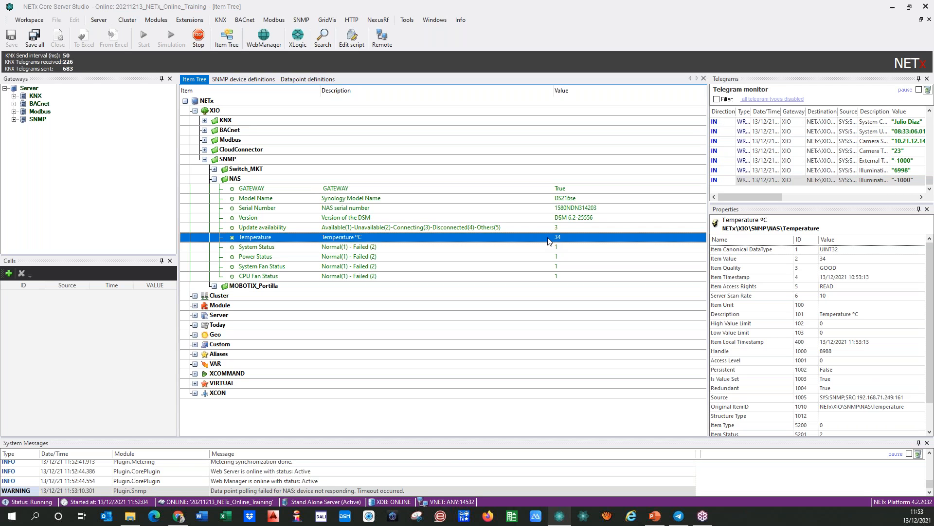
pyautogui.click(339, 248)
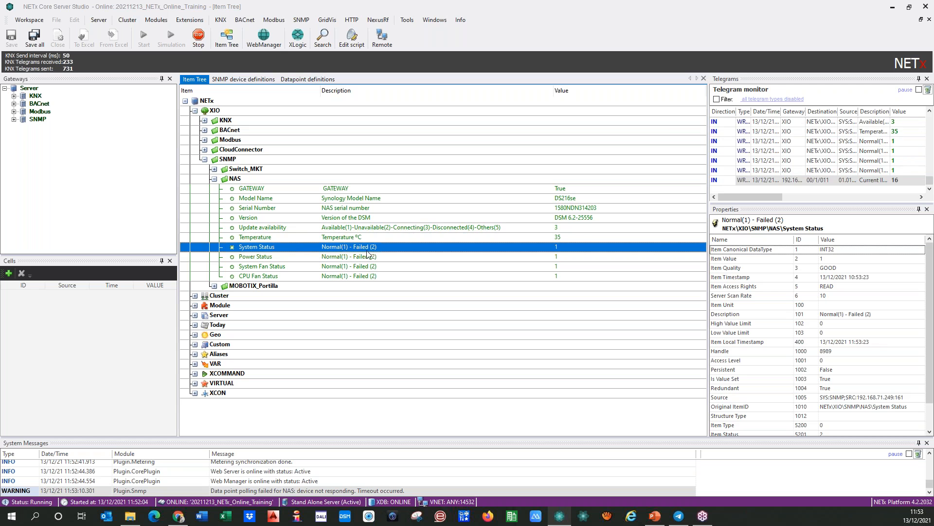
pyautogui.click(350, 259)
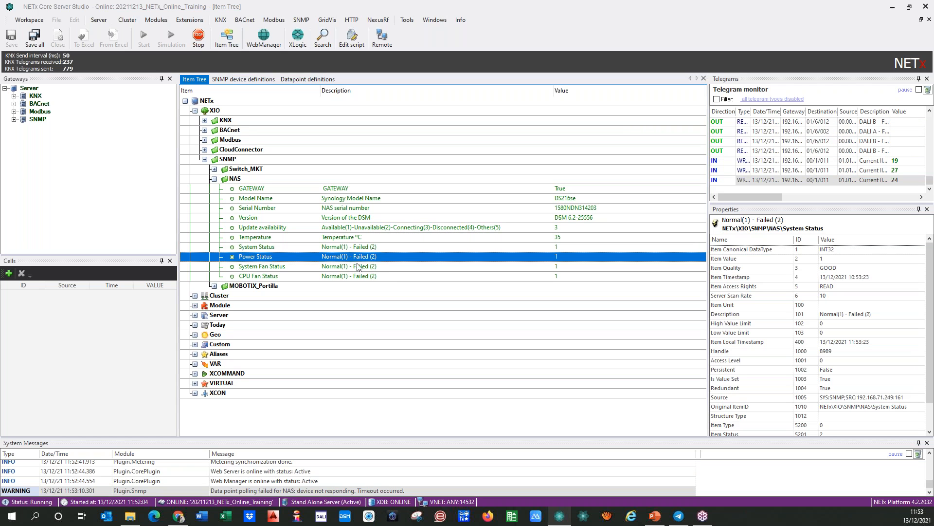
pyautogui.click(359, 275)
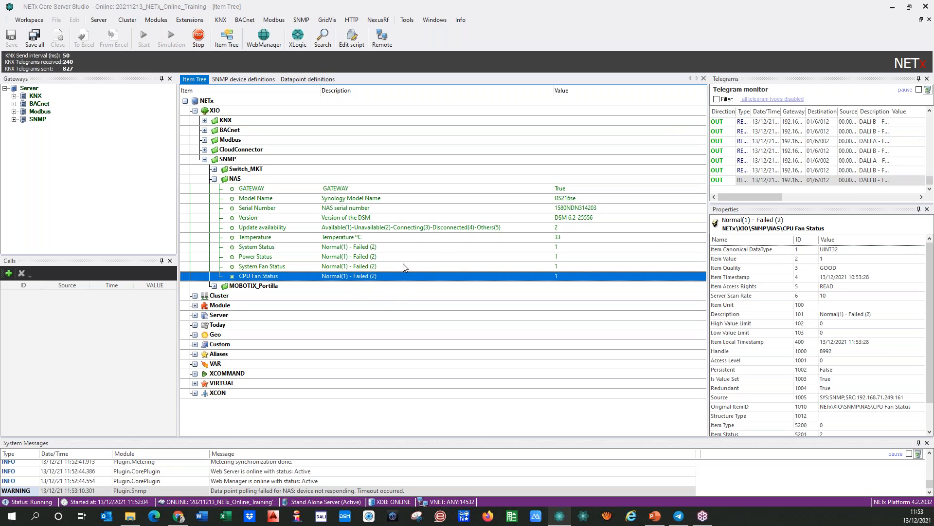
pyautogui.click(382, 248)
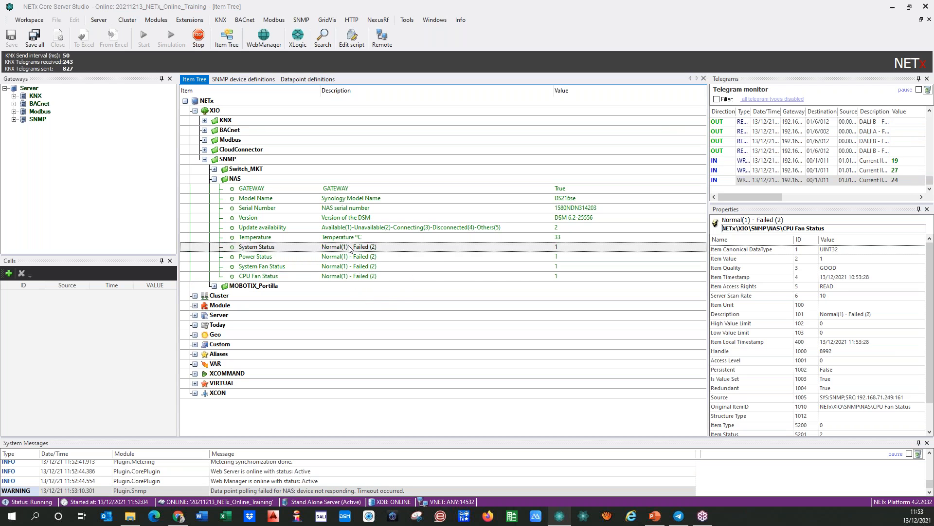
pyautogui.click(389, 189)
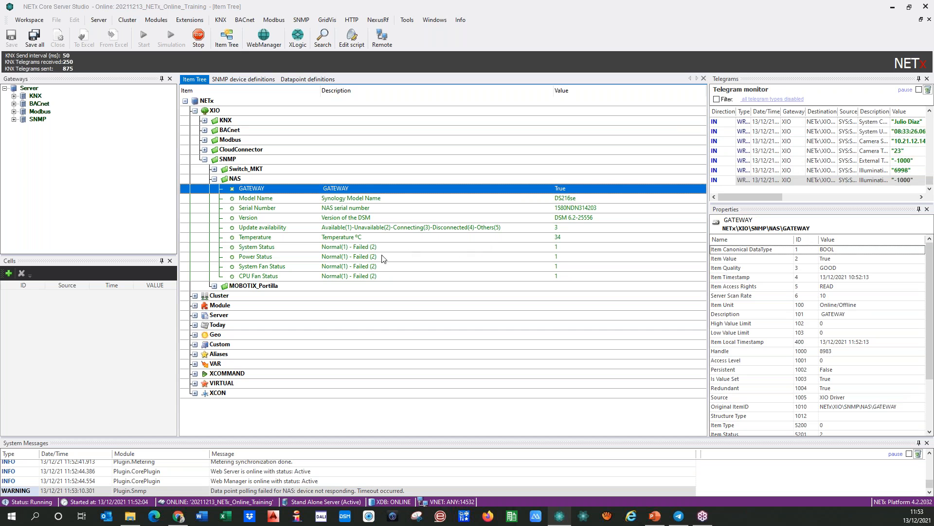
pyautogui.click(214, 178)
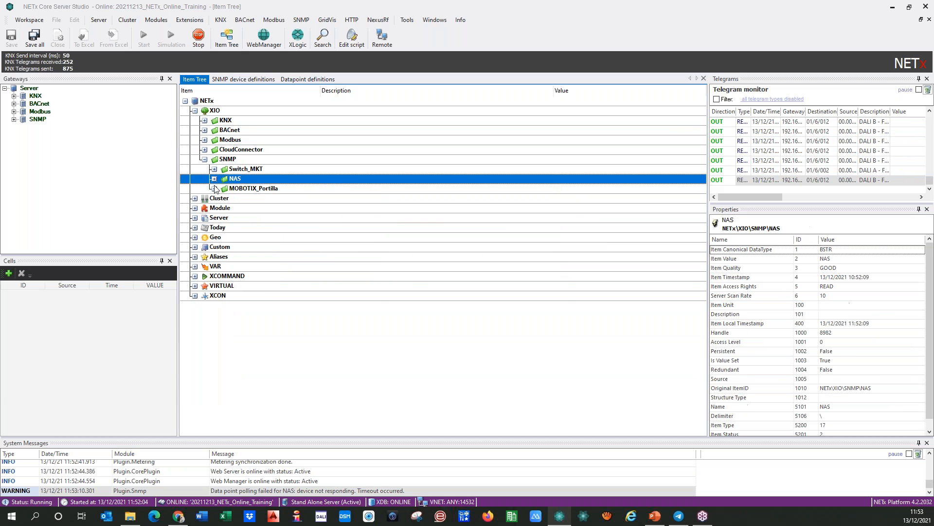
# Step: Inspect MOBOTIX_Portilla's Lux_Right and Camera_Temperature datapoints, then collapse MOBOTIX_Portilla and SNMP
pyautogui.click(214, 188)
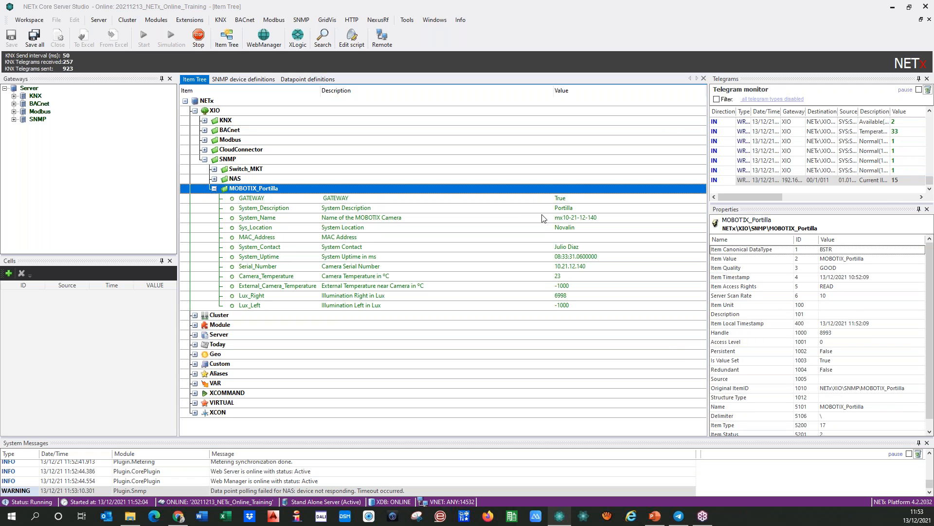
pyautogui.click(553, 298)
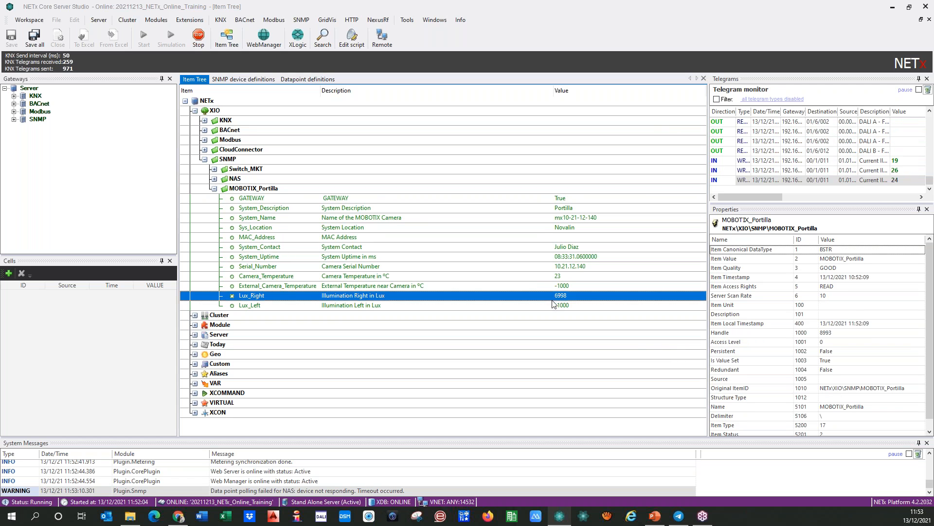
pyautogui.click(533, 277)
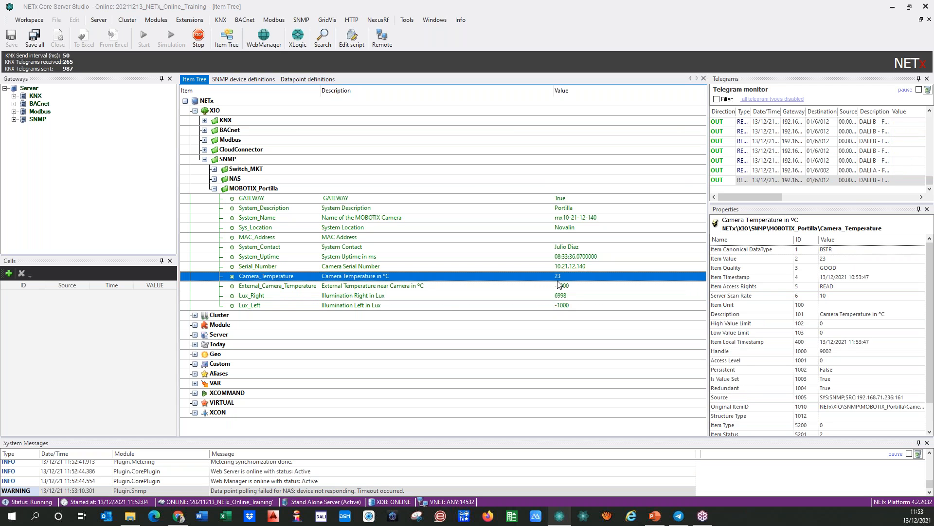
pyautogui.click(554, 298)
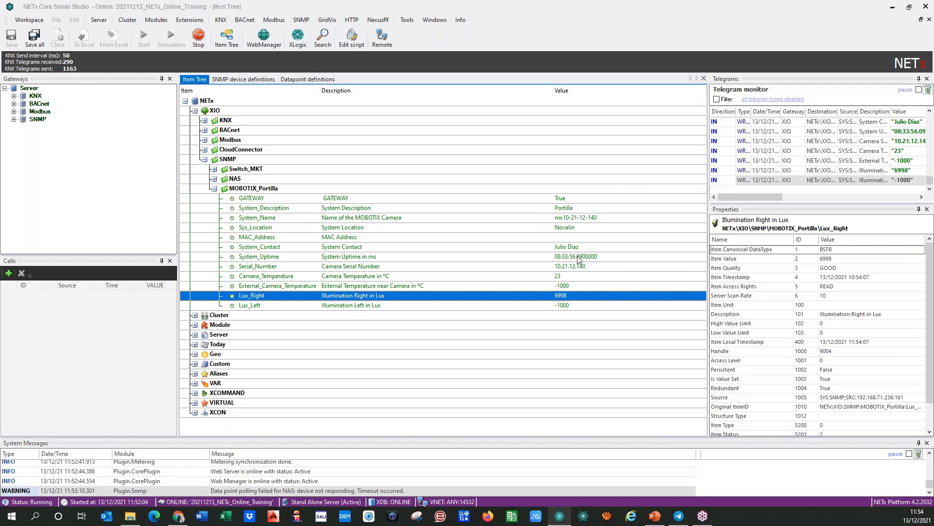
pyautogui.click(214, 188)
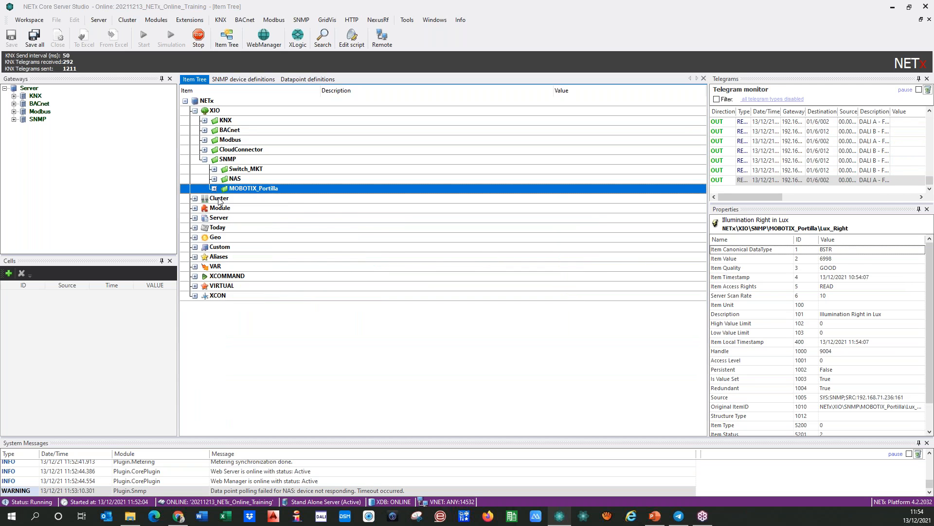
pyautogui.click(205, 159)
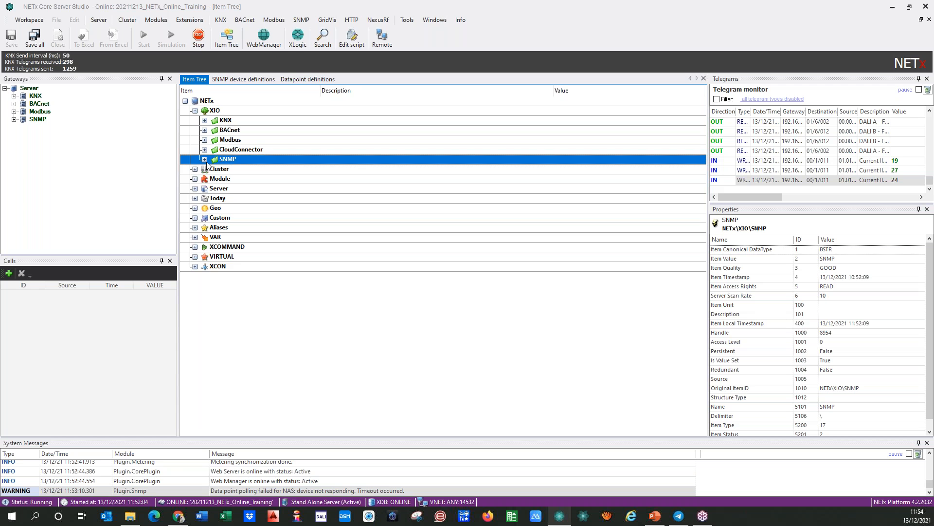
# Step: Review the SNMP device definitions: Switch_MKT port and community, MOBOTIX_Portilla version left at V2
pyautogui.click(243, 79)
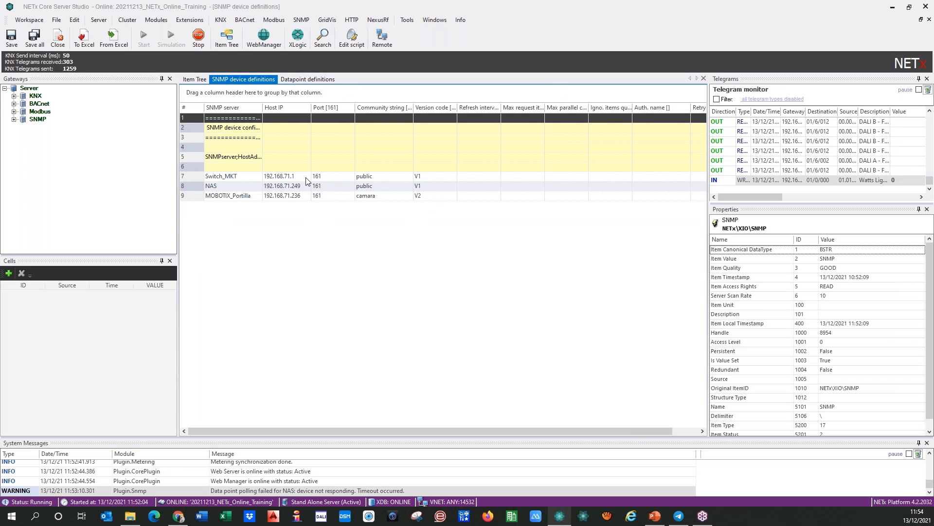
pyautogui.click(330, 176)
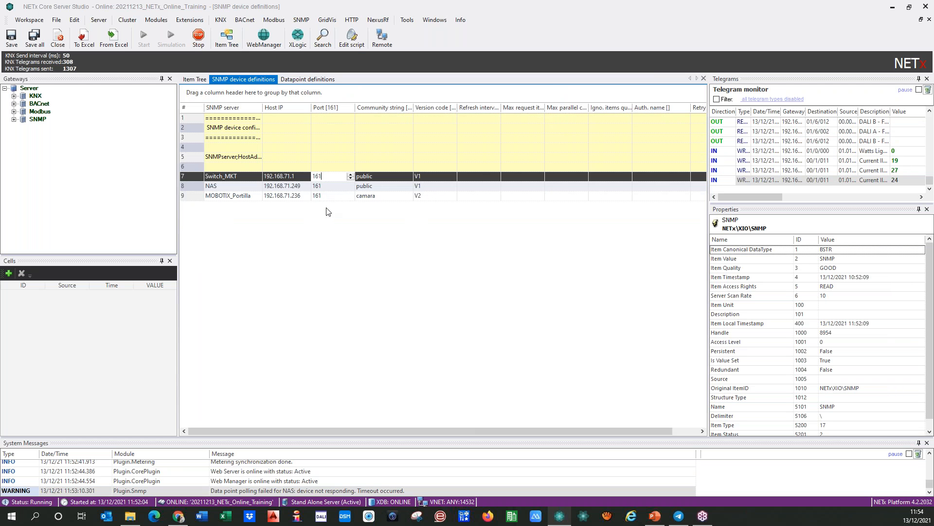
pyautogui.click(386, 180)
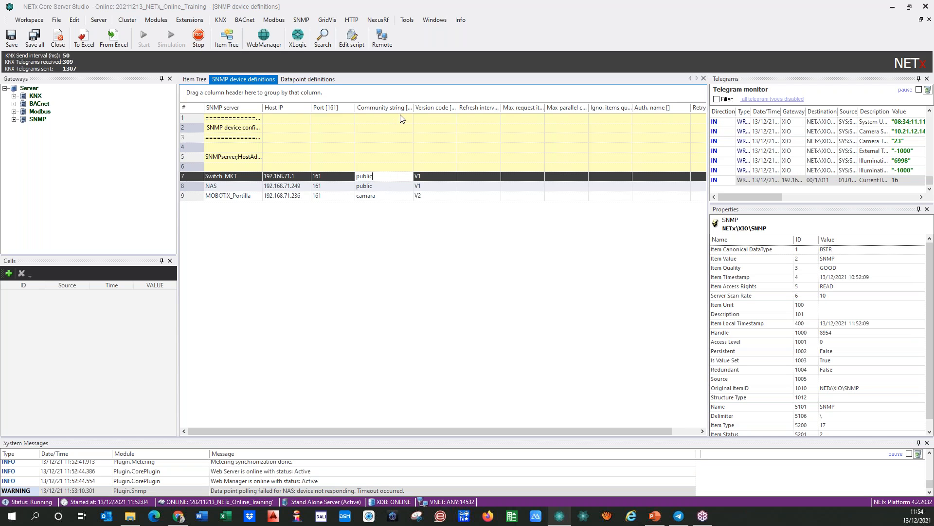
pyautogui.doubleClick(413, 109)
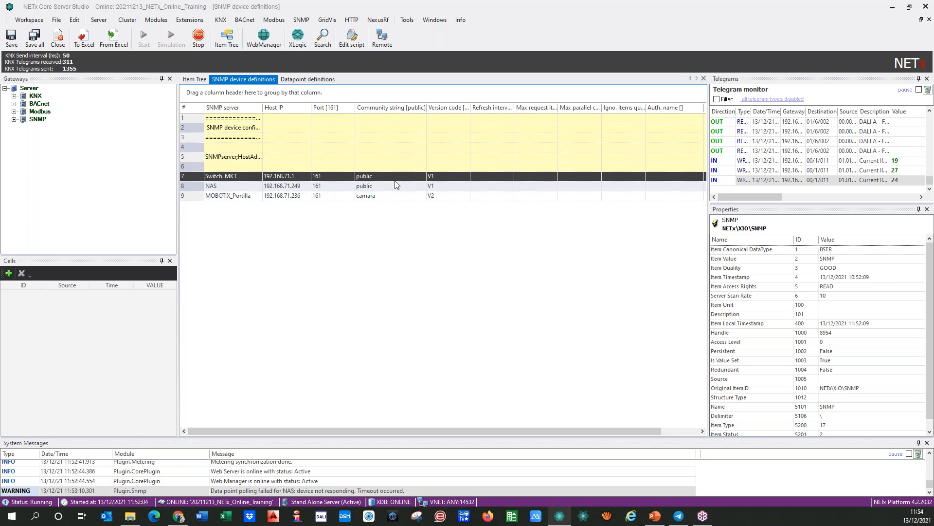
pyautogui.click(452, 195)
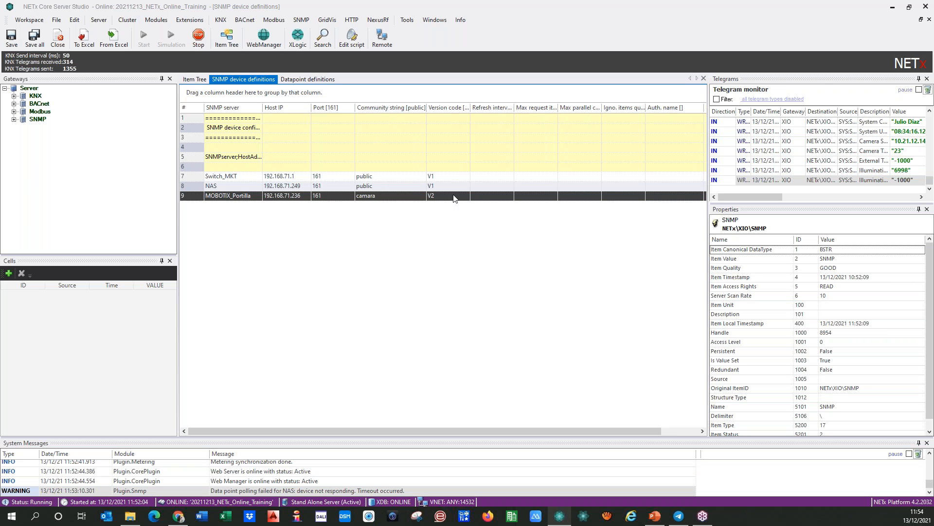
pyautogui.click(465, 196)
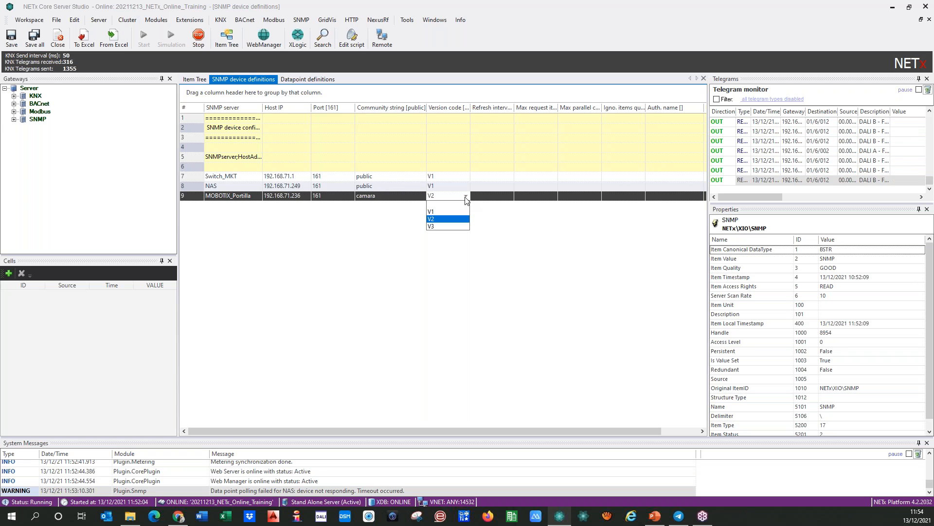
pyautogui.click(396, 247)
pyautogui.click(477, 240)
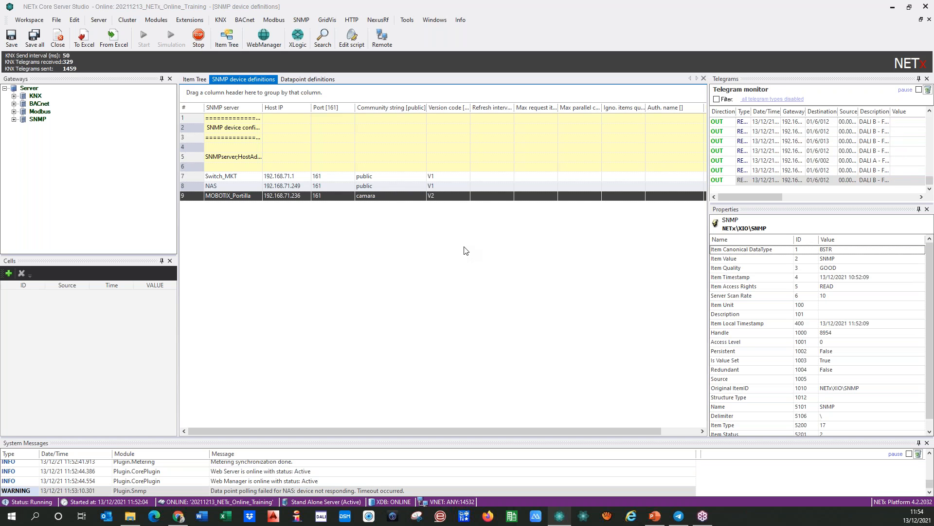
# Step: Close both SNMP definition tables, saving the device definitions without reinitializing the Core Server
pyautogui.click(281, 81)
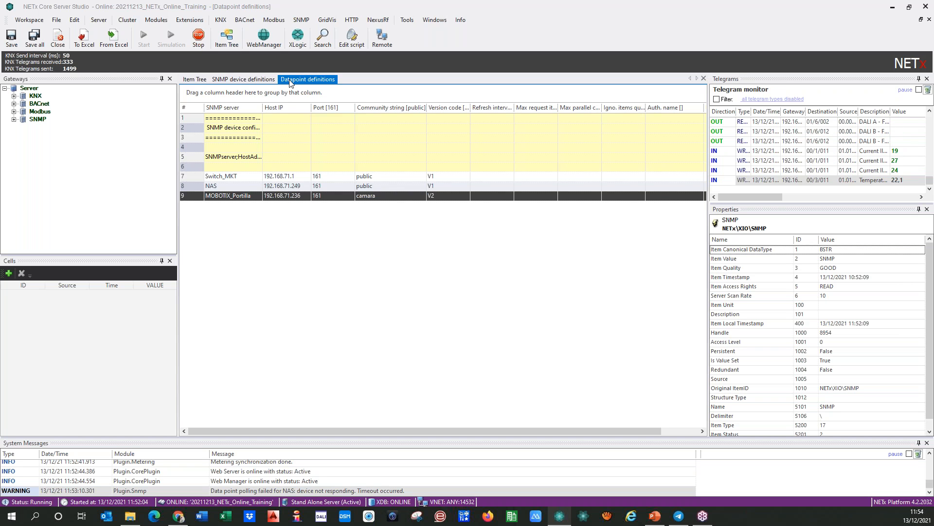
pyautogui.click(703, 78)
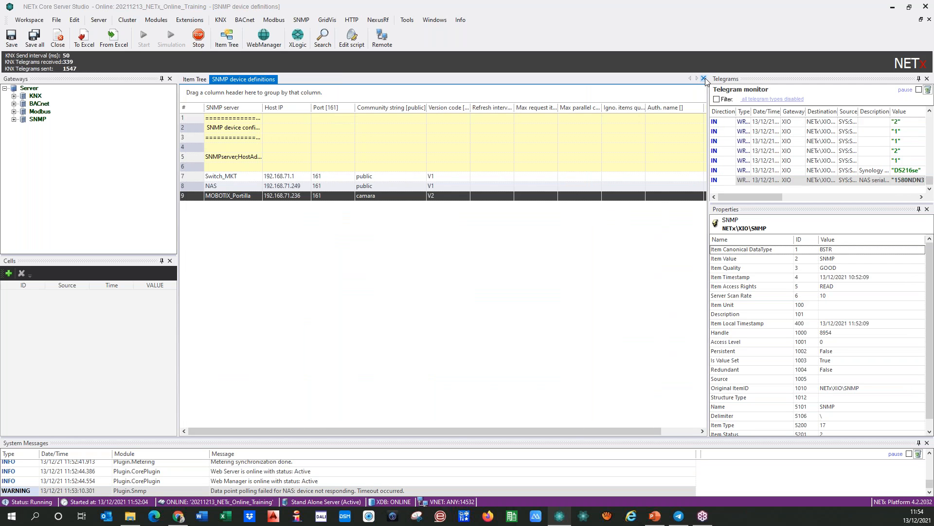
pyautogui.click(703, 78)
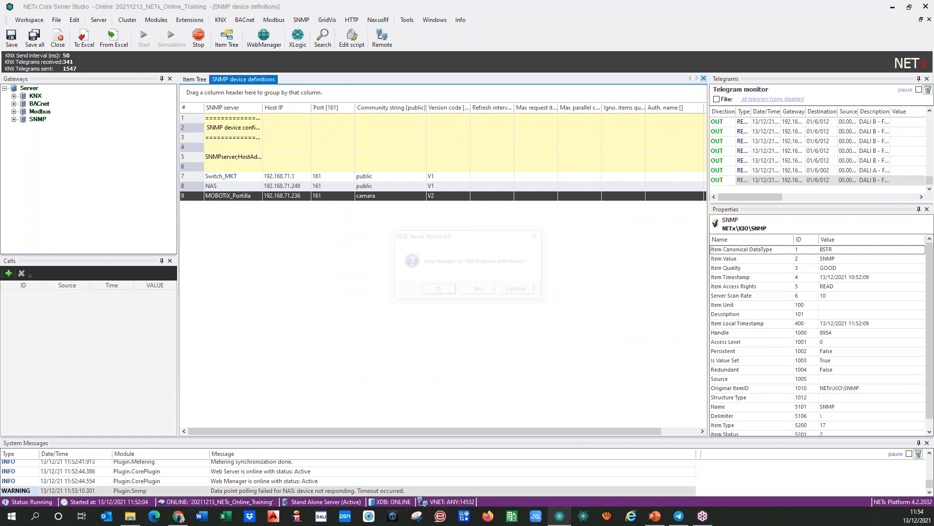
pyautogui.click(429, 291)
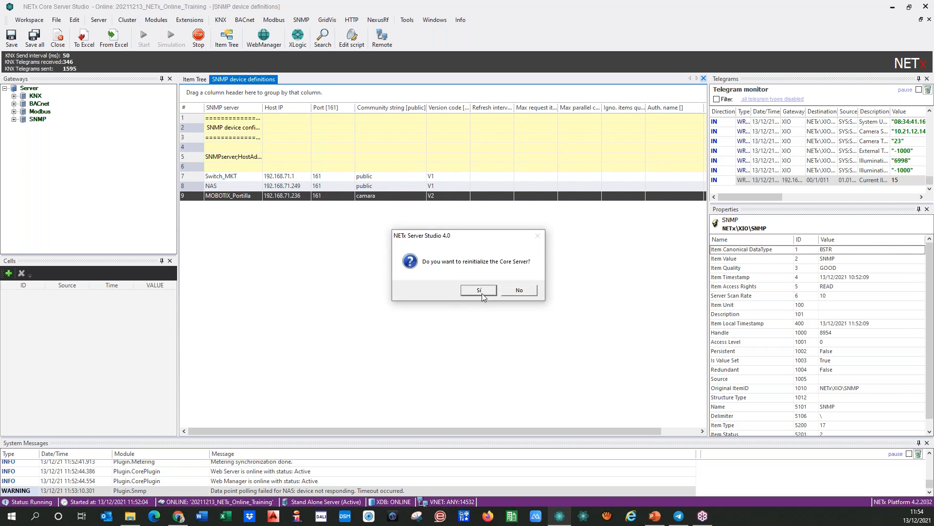
pyautogui.click(511, 291)
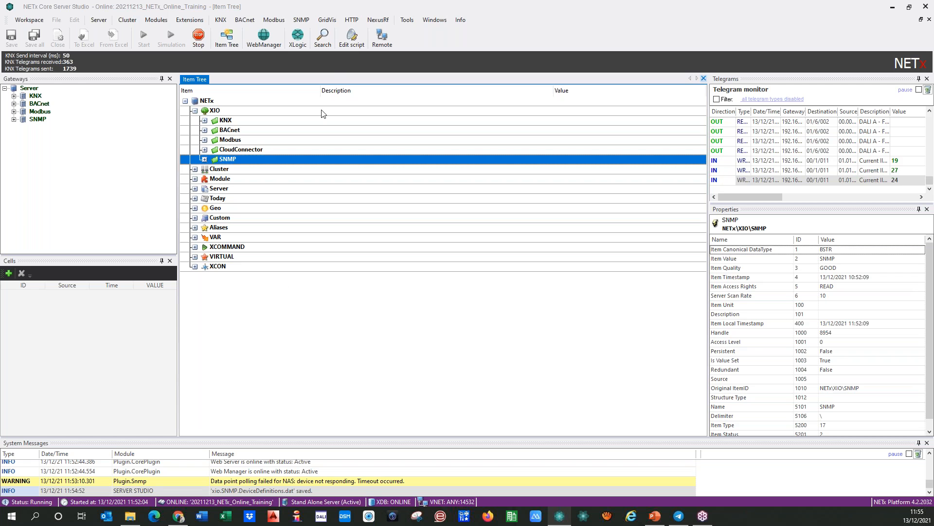
# Step: Open the HTTP driver menu
pyautogui.click(353, 20)
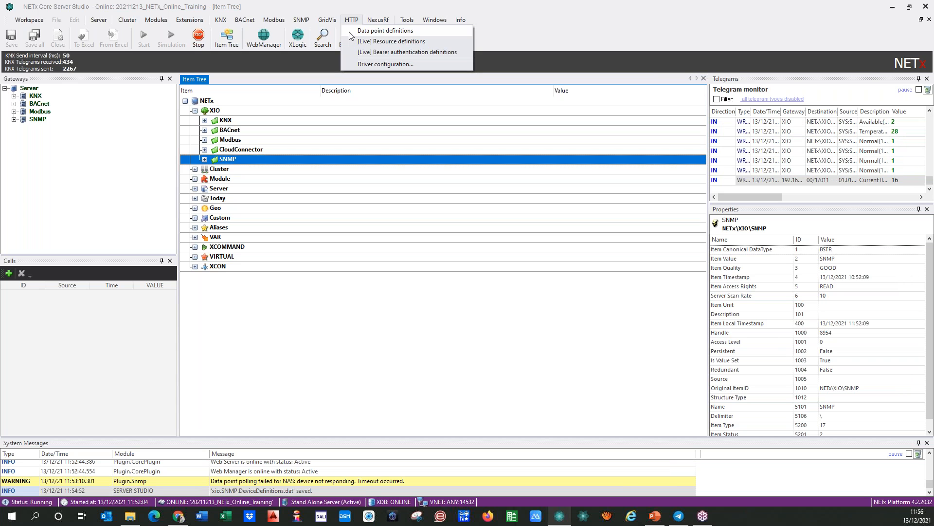
# Step: Open the HTTP Data point definitions and [Live] Resource definitions tables, showing the data point one
pyautogui.click(349, 31)
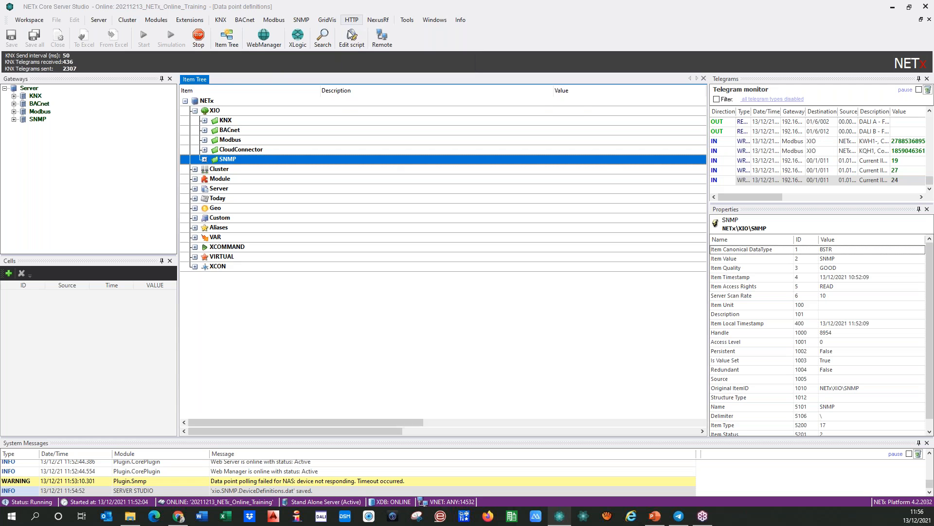
pyautogui.click(351, 21)
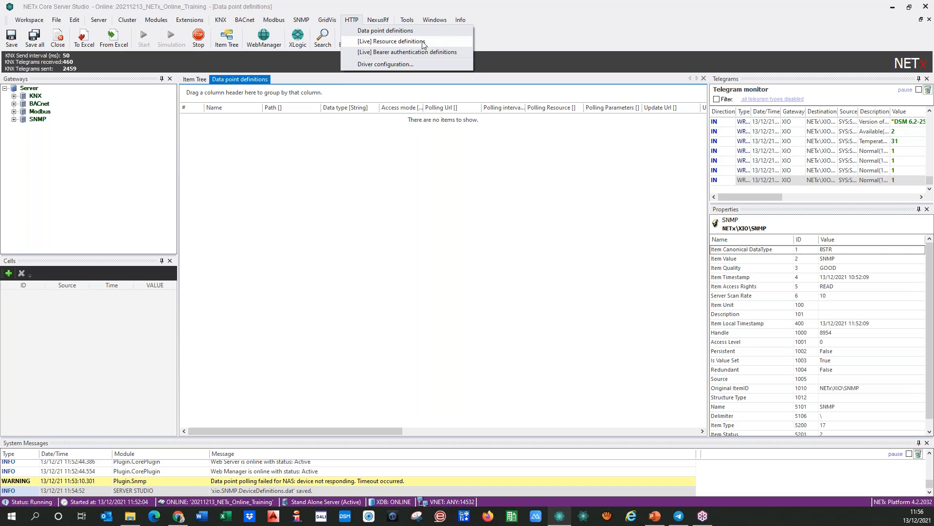
pyautogui.click(396, 41)
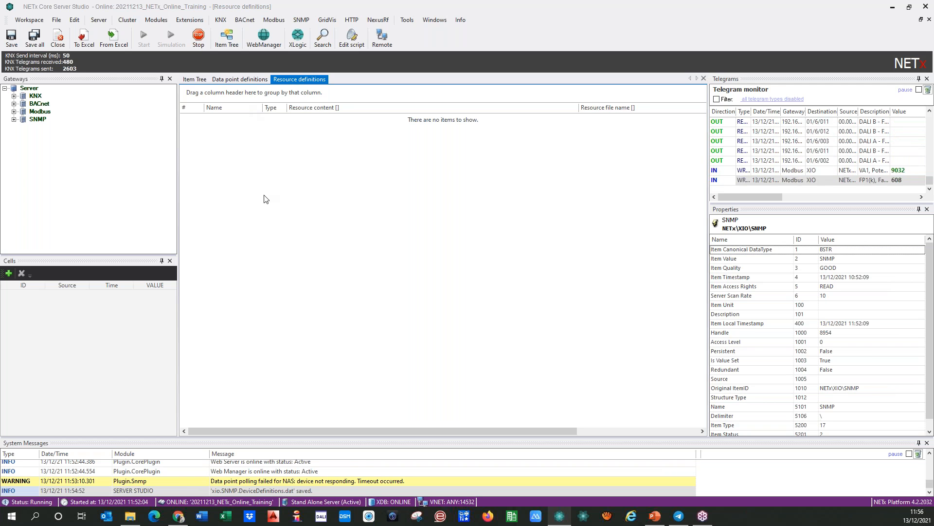
pyautogui.click(241, 81)
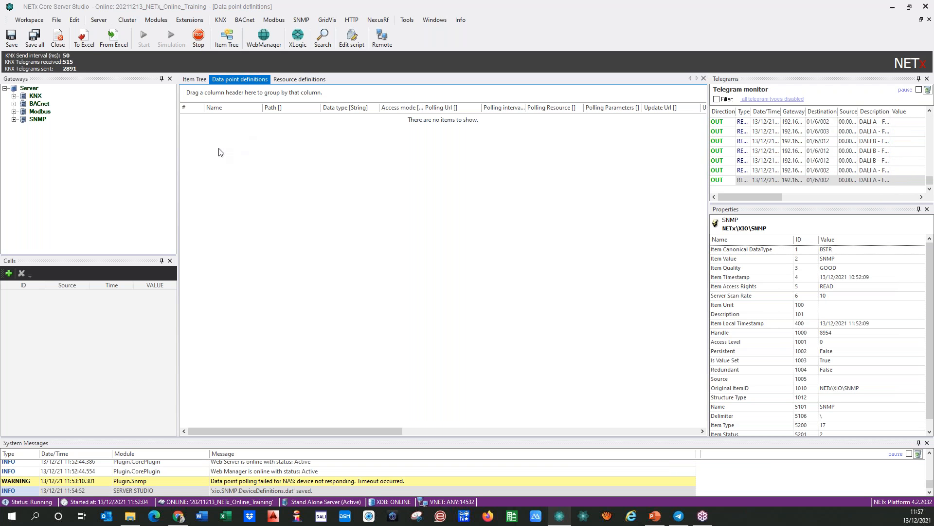
# Step: Import xio.HTTP.DatapointDefinitions_OK from Excel, save it, and decline the server restart
pyautogui.click(110, 37)
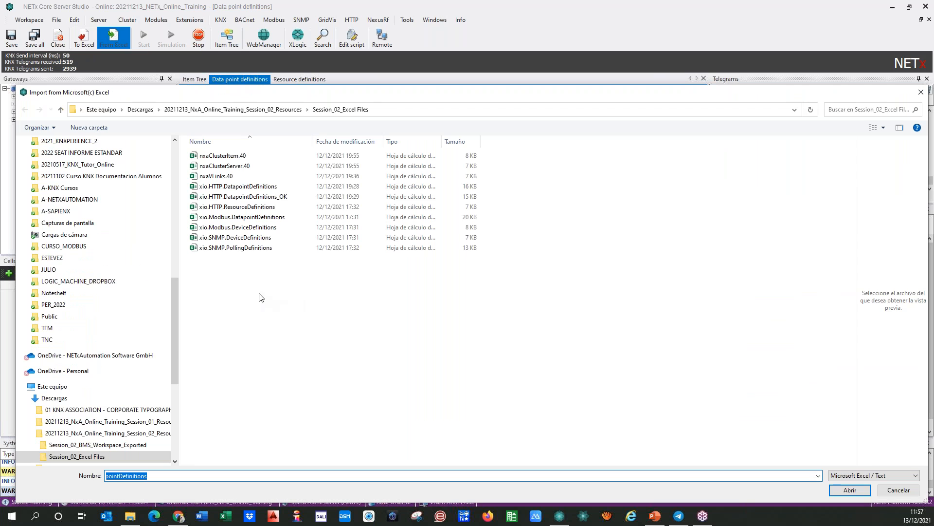
pyautogui.click(251, 197)
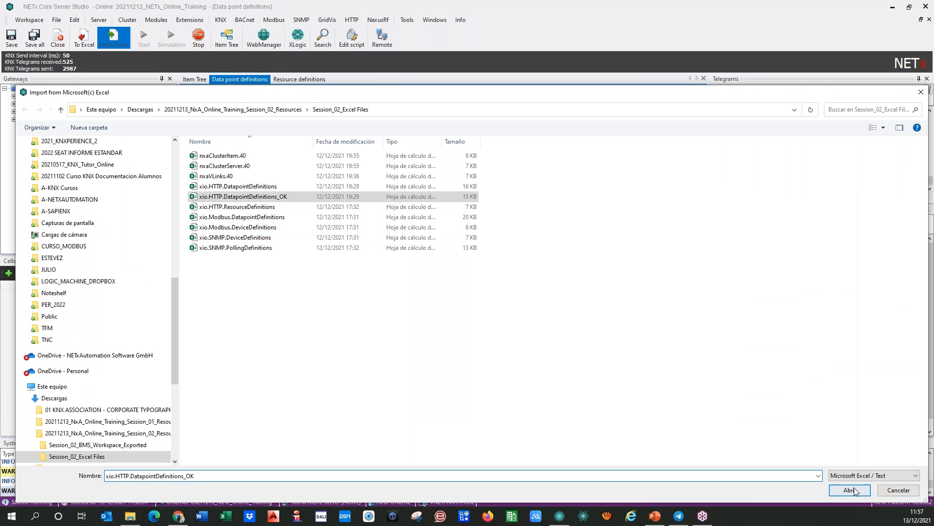
pyautogui.click(833, 490)
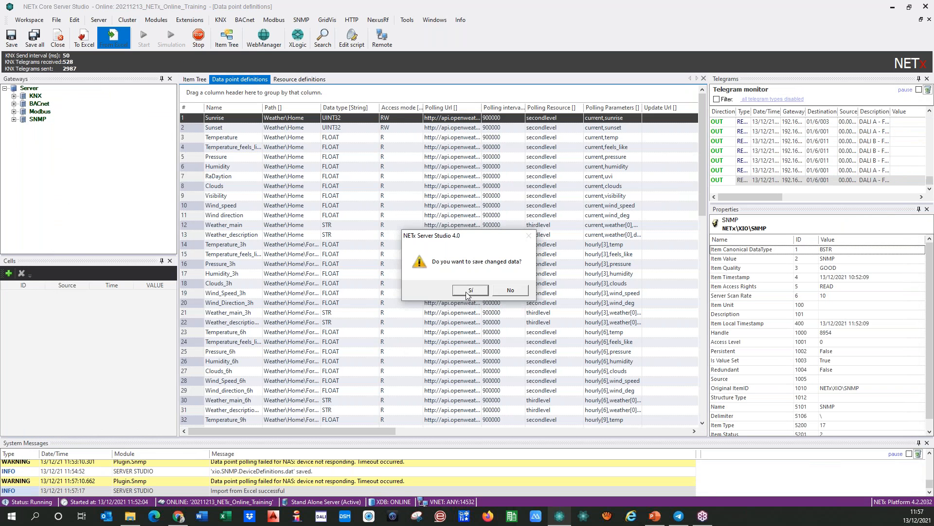
pyautogui.click(468, 290)
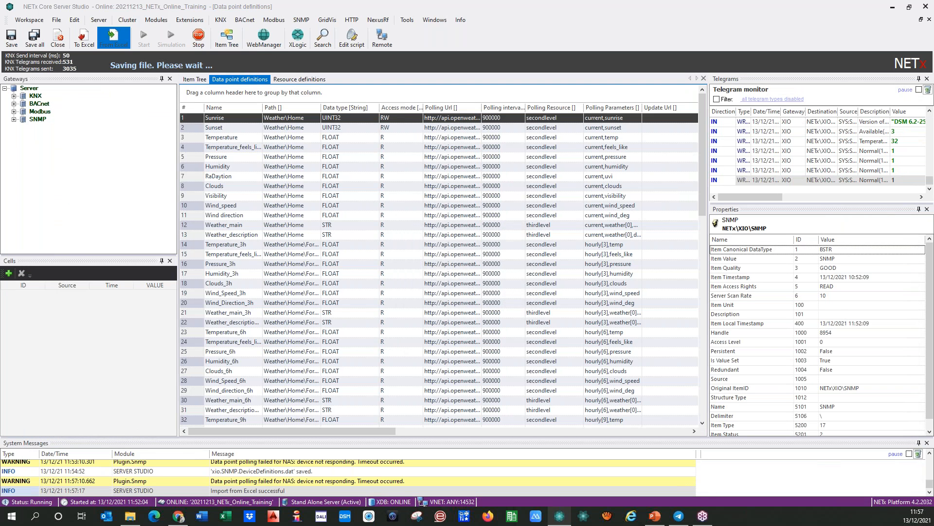
pyautogui.click(521, 291)
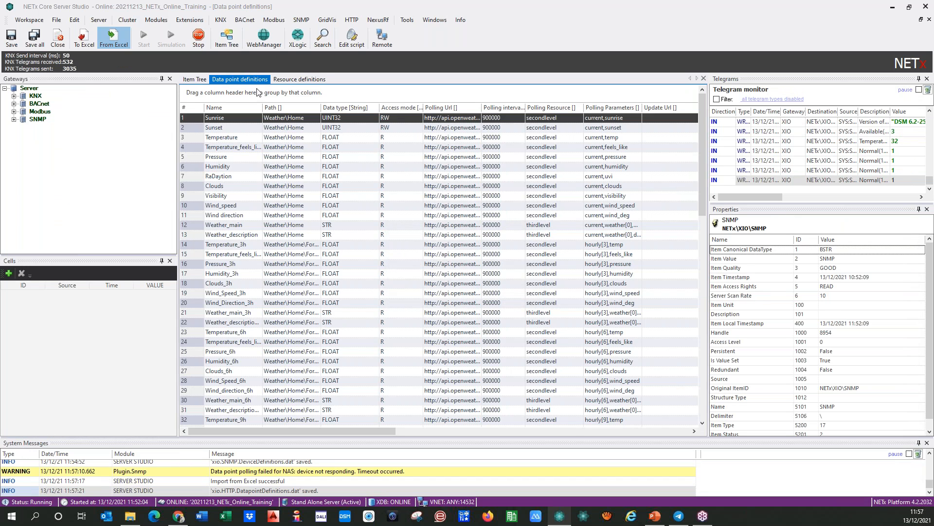
# Step: Import xio.HTTP.ResourceDefinitions from Excel into the resource definitions table
pyautogui.click(299, 80)
pyautogui.click(113, 37)
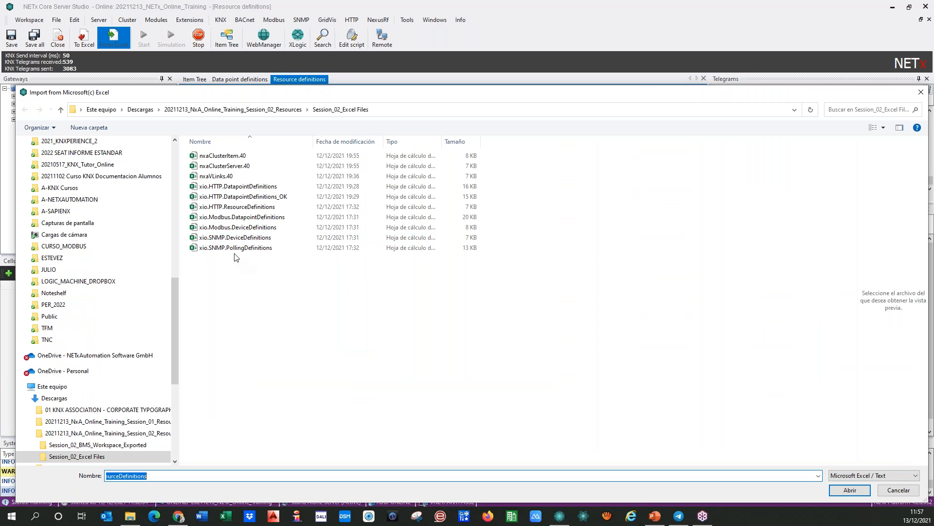
pyautogui.click(217, 208)
pyautogui.click(849, 490)
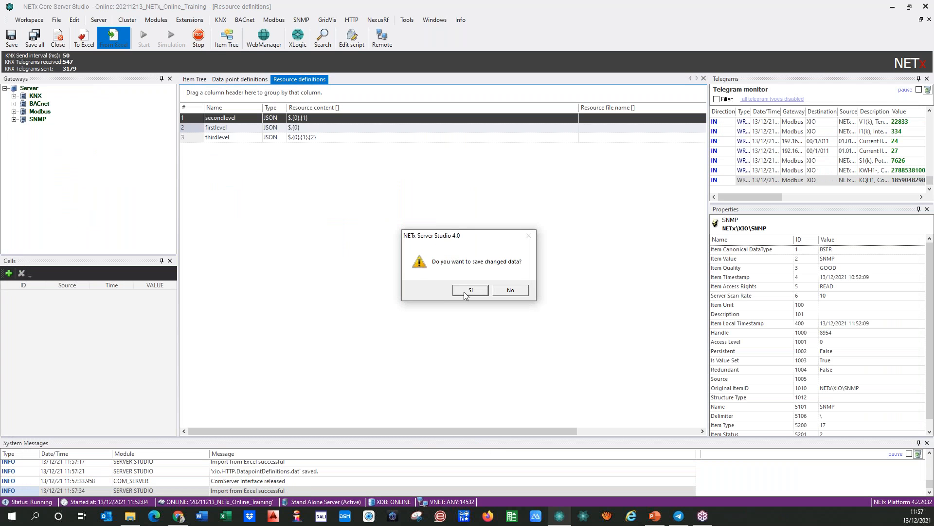
# Step: Save the resource definitions and widen the data point table's Polling Url column to fit
pyautogui.click(468, 291)
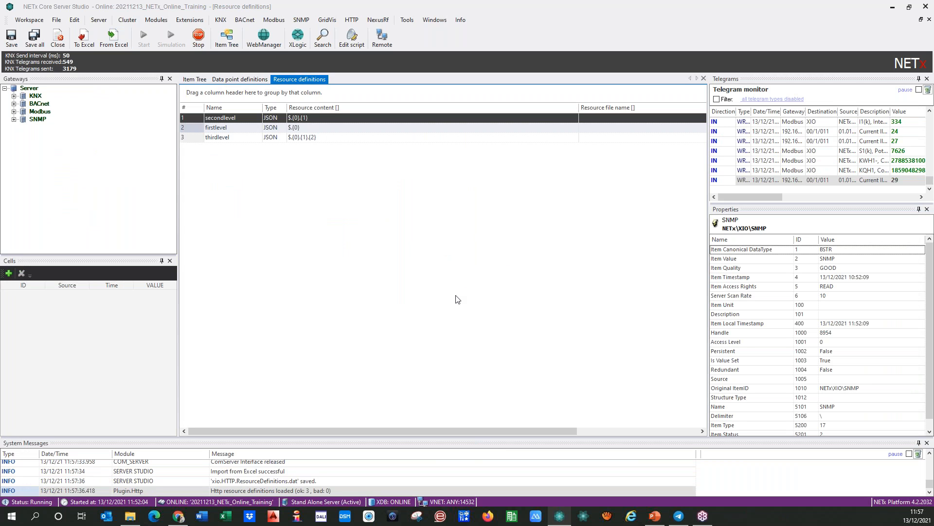
pyautogui.click(239, 78)
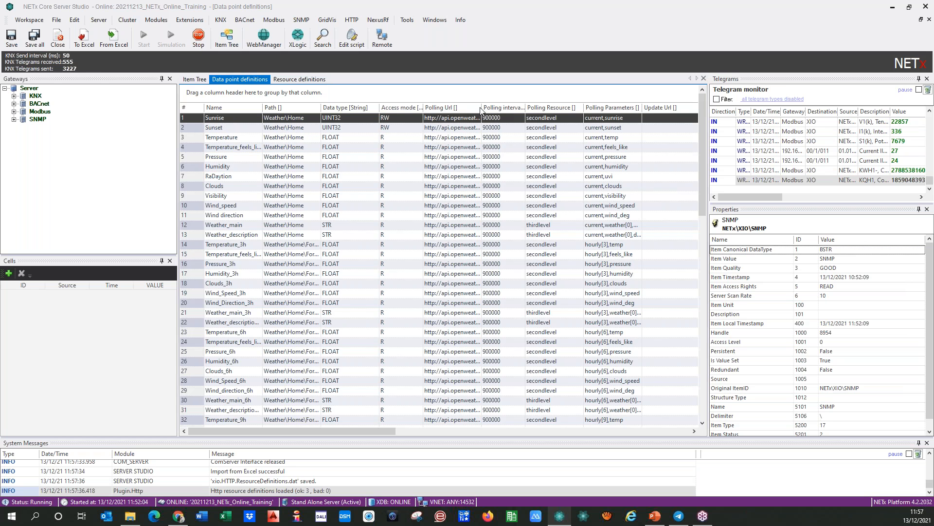
pyautogui.doubleClick(481, 108)
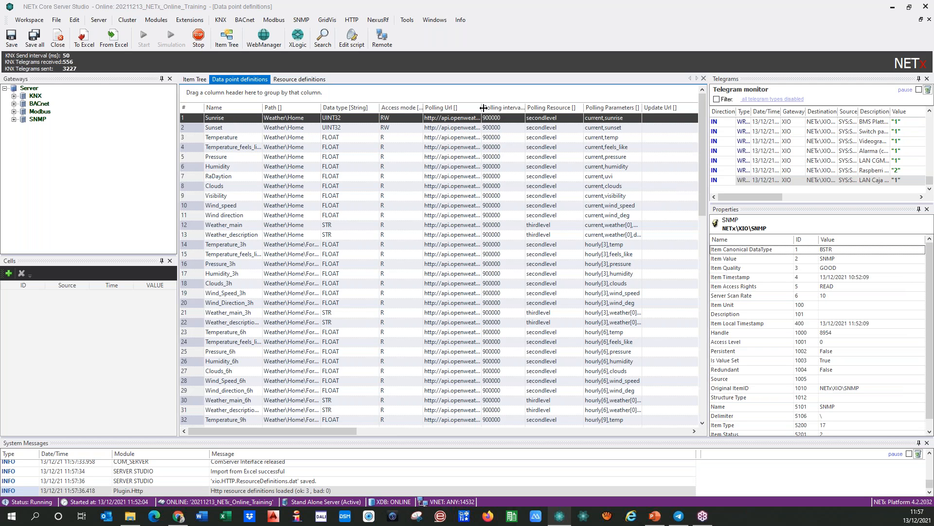
# Step: Copy the Sunrise data point's OpenWeatherMap polling URL for testing in the browser
pyautogui.click(440, 119)
pyautogui.press('Home')
pyautogui.hotkey('shift', 'Right')
pyautogui.hotkey('shift', 'Right')
pyautogui.hotkey('shift', 'Right')
pyautogui.hotkey('shift', 'Right')
pyautogui.hotkey('shift', 'Right')
pyautogui.hotkey('shift', 'Right')
pyautogui.hotkey('shift', 'Right')
pyautogui.hotkey('shift', 'Right')
pyautogui.hotkey('shift', 'Right')
pyautogui.hotkey('shift', 'Right')
pyautogui.hotkey('shift', 'Right')
pyautogui.hotkey('shift', 'Right')
pyautogui.hotkey('shift', 'Right')
pyautogui.hotkey('shift', 'Right')
pyautogui.hotkey('shift', 'Right')
pyautogui.hotkey('shift', 'Right')
pyautogui.hotkey('shift', 'Right')
pyautogui.hotkey('shift', 'Right')
pyautogui.hotkey('shift', 'Right')
pyautogui.hotkey('shift', 'Right')
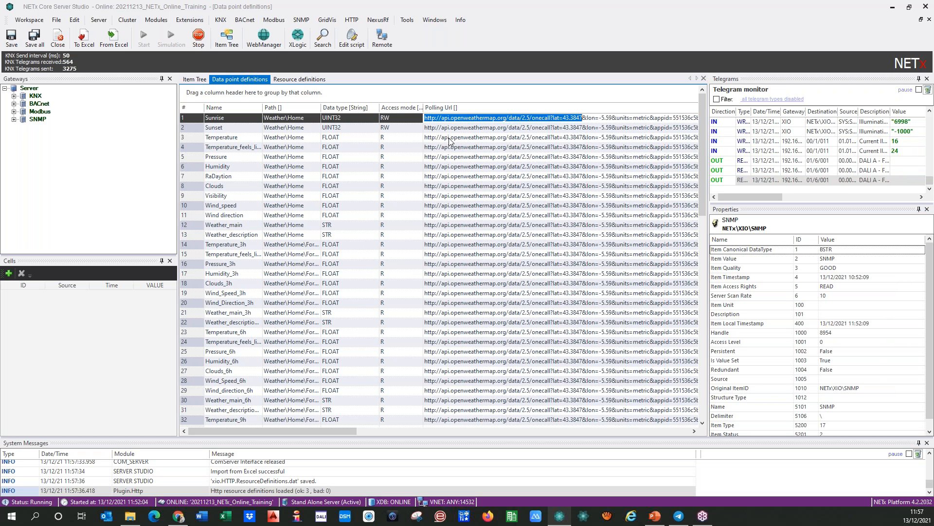
pyautogui.hotkey('shift', 'Right')
pyautogui.hotkey('shift', 'Right')
pyautogui.hotkey('shift', 'Right')
pyautogui.hotkey('shift', 'Right')
pyautogui.hotkey('shift', 'Right')
pyautogui.hotkey('shift', 'Right')
pyautogui.hotkey('shift', 'Right')
pyautogui.hotkey('shift', 'Right')
pyautogui.hotkey('shift', 'Right')
pyautogui.hotkey('shift', 'Right')
pyautogui.hotkey('shift', 'Right')
pyautogui.hotkey('shift', 'Right')
pyautogui.hotkey('shift', 'Right')
pyautogui.hotkey('shift', 'Right')
pyautogui.hotkey('shift', 'Right')
pyautogui.hotkey('shift', 'Right')
pyautogui.hotkey('shift', 'Right')
pyautogui.hotkey('shift', 'Right')
pyautogui.hotkey('shift', 'Right')
pyautogui.hotkey('shift', 'Right')
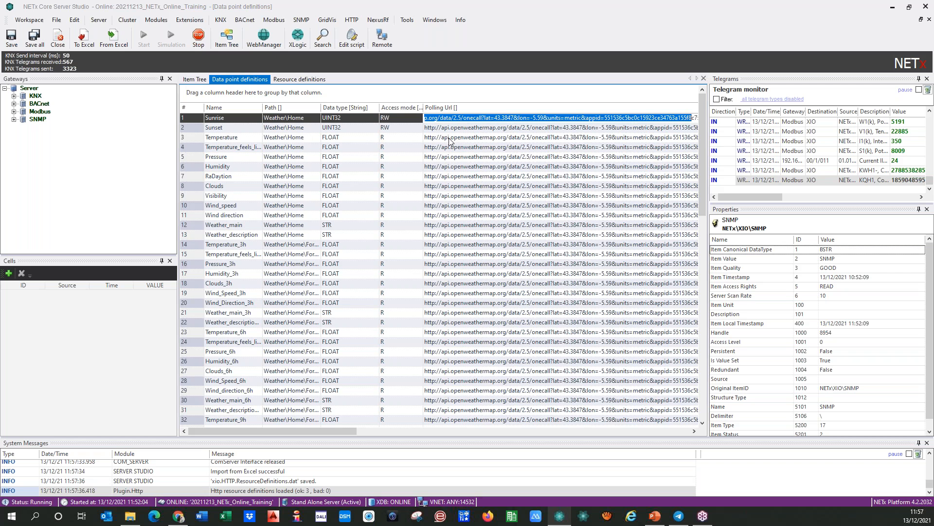
pyautogui.hotkey('shift', 'Right')
pyautogui.hotkey('shift', 'Right')
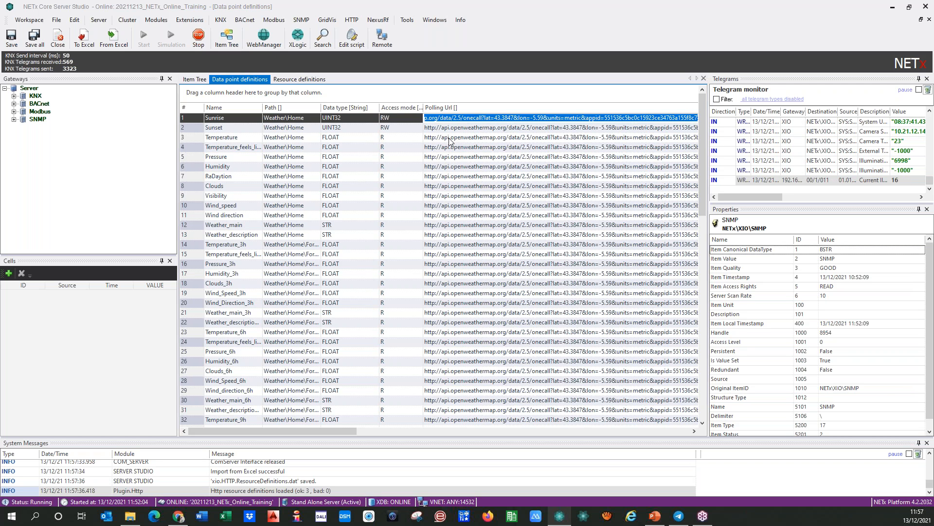
pyautogui.hotkey('ctrl', 'c')
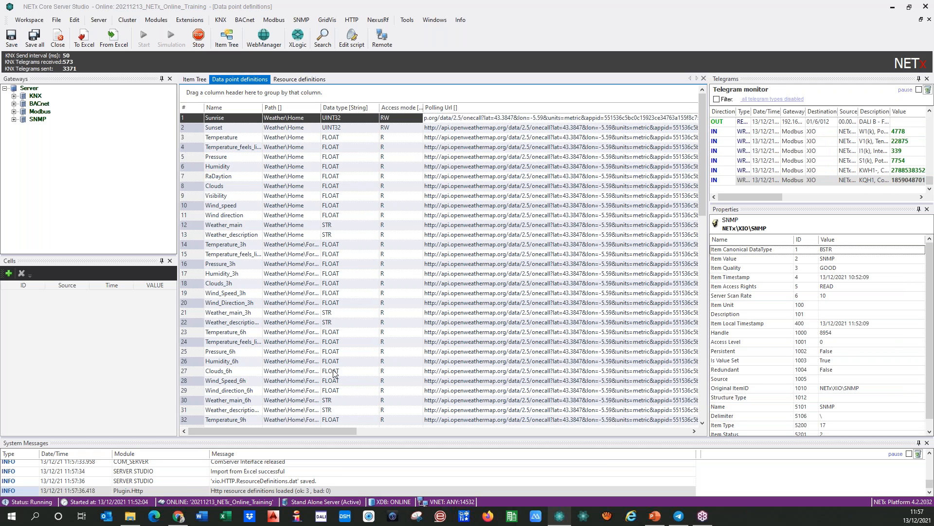
pyautogui.click(178, 515)
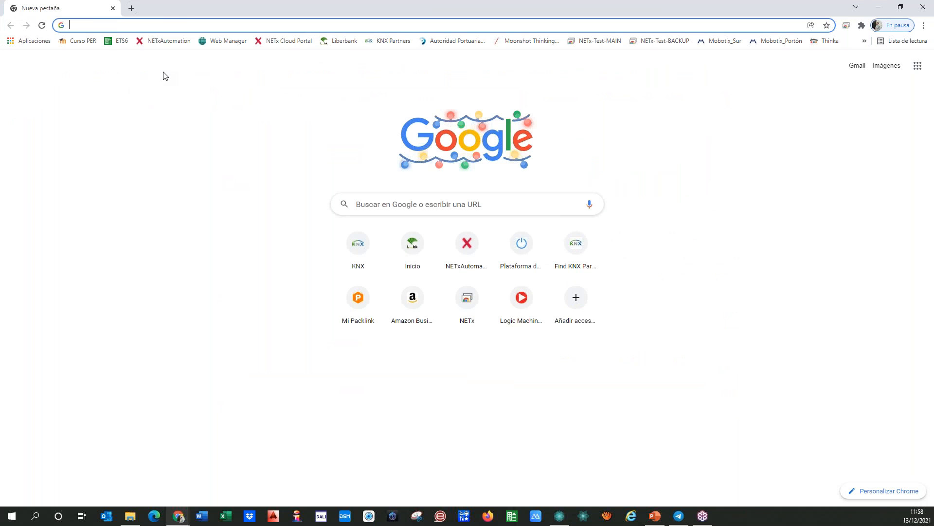
pyautogui.write('www.open')
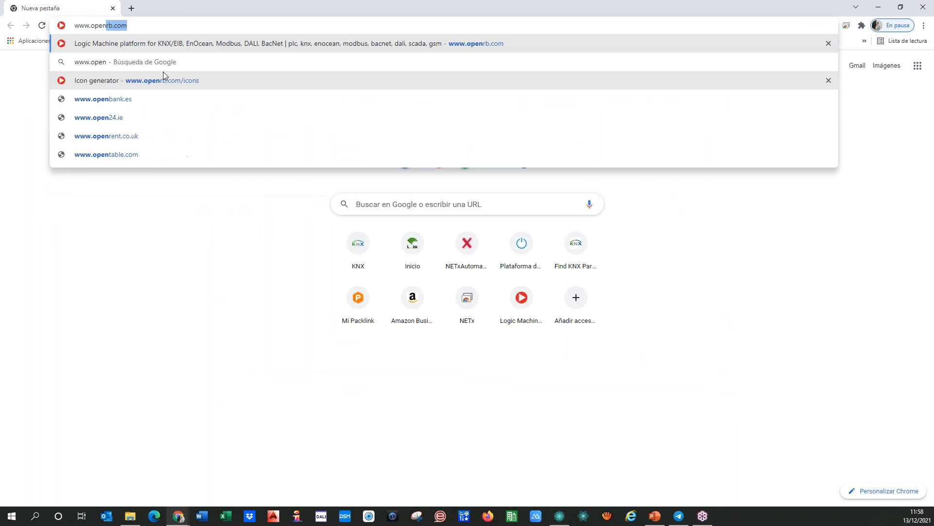
pyautogui.write('weatherma')
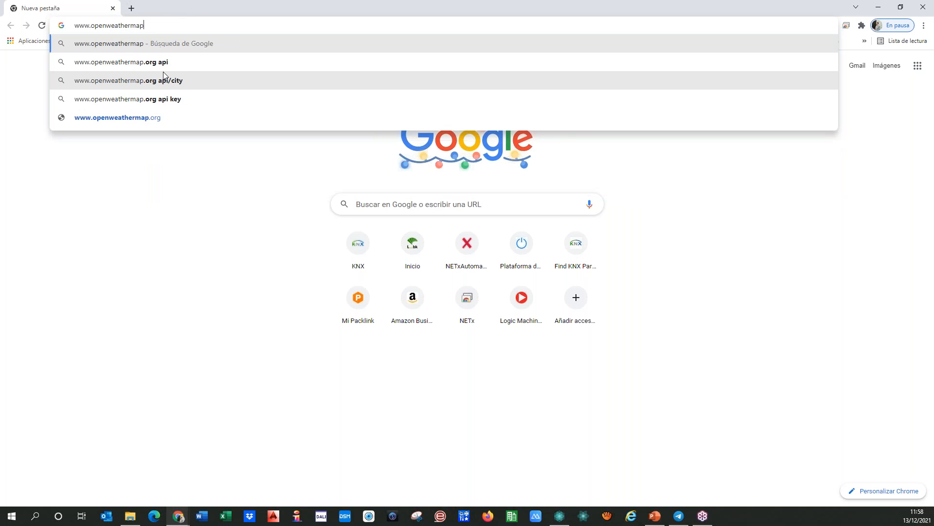
pyautogui.write('p')
pyautogui.write('.org')
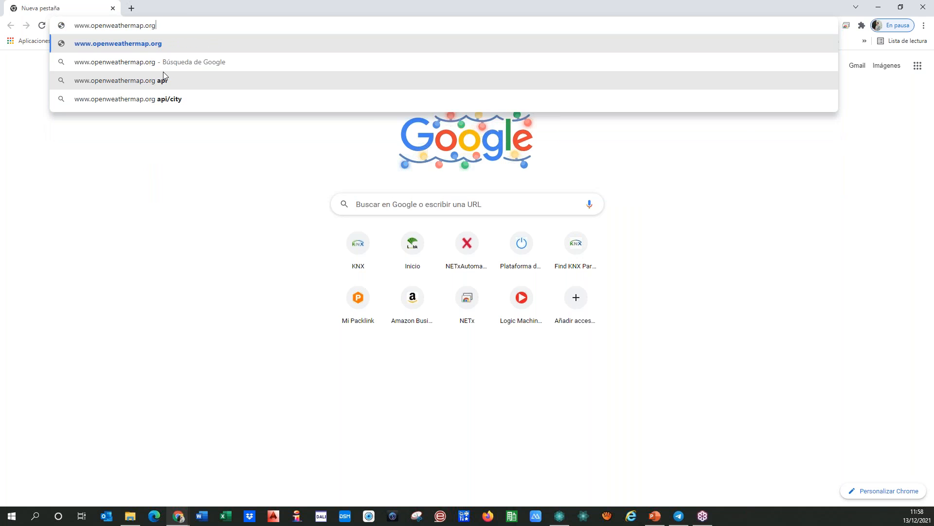
pyautogui.press('Return')
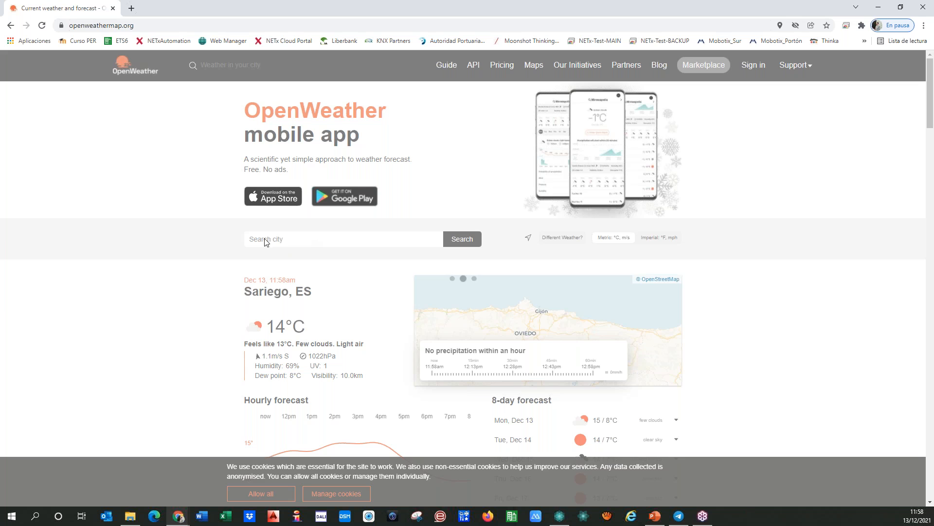
pyautogui.scroll(-3, 210, 352)
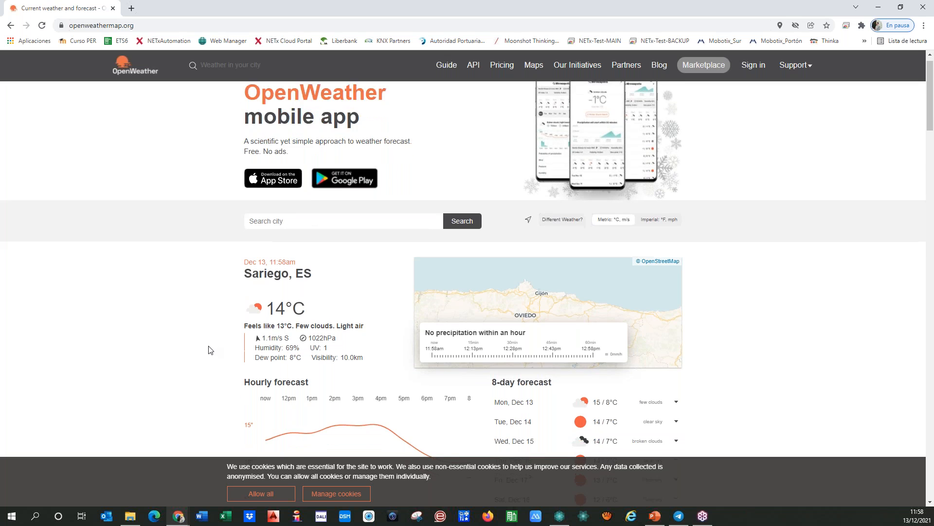
pyautogui.scroll(2, 202, 341)
pyautogui.scroll(1, 199, 339)
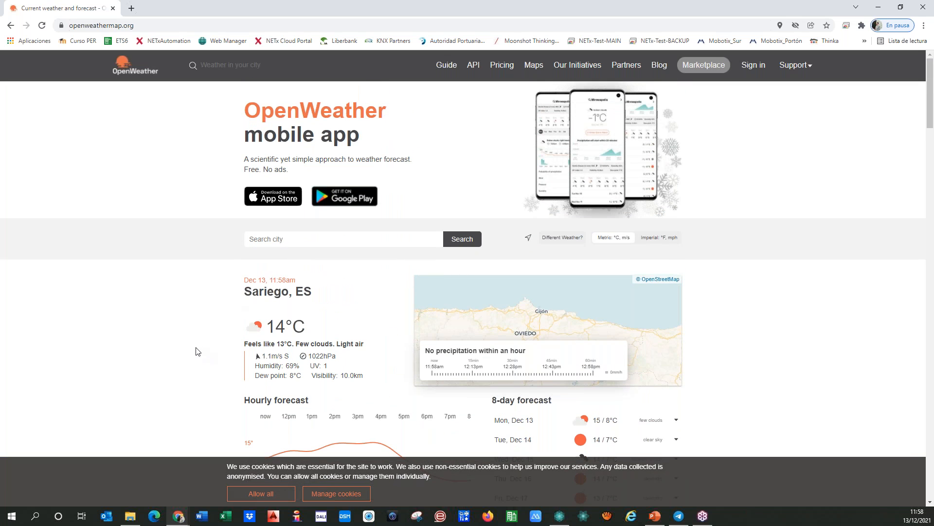
pyautogui.scroll(-5, 197, 352)
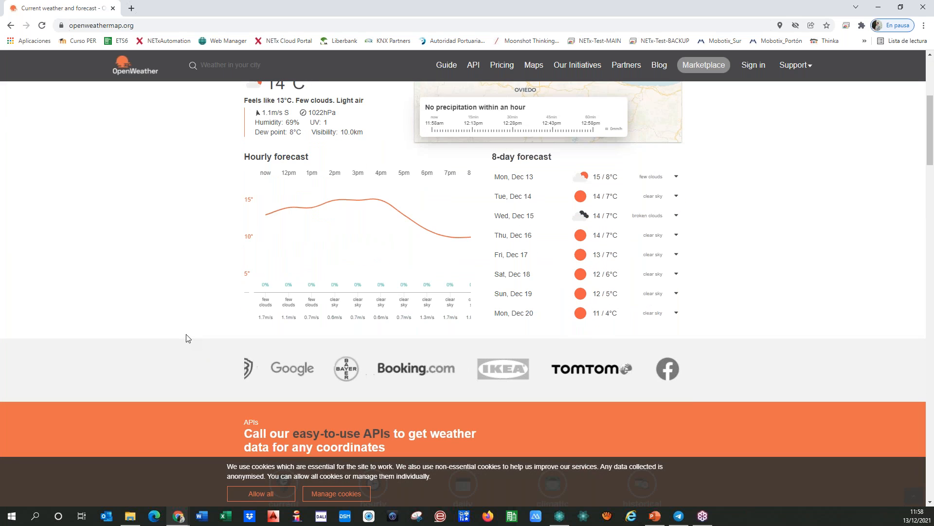
pyautogui.scroll(1, 188, 338)
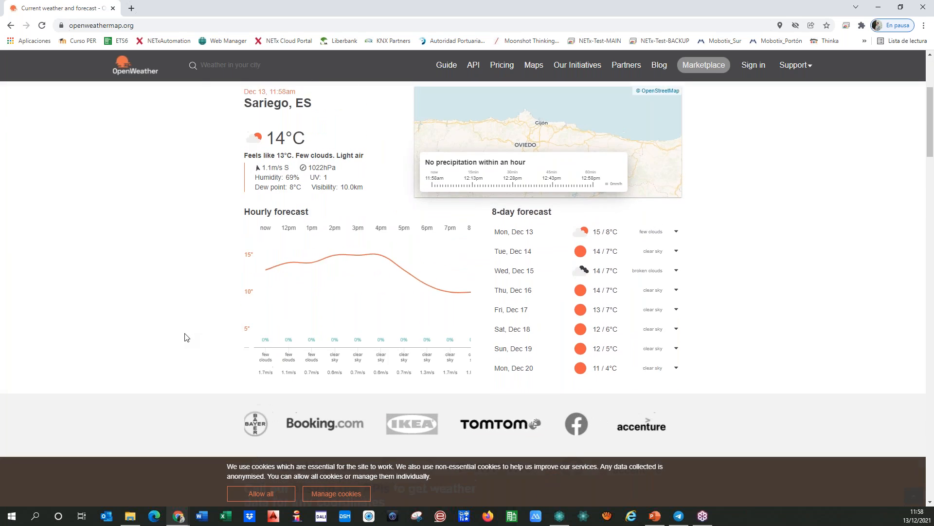
pyautogui.scroll(4, 186, 337)
pyautogui.click(473, 66)
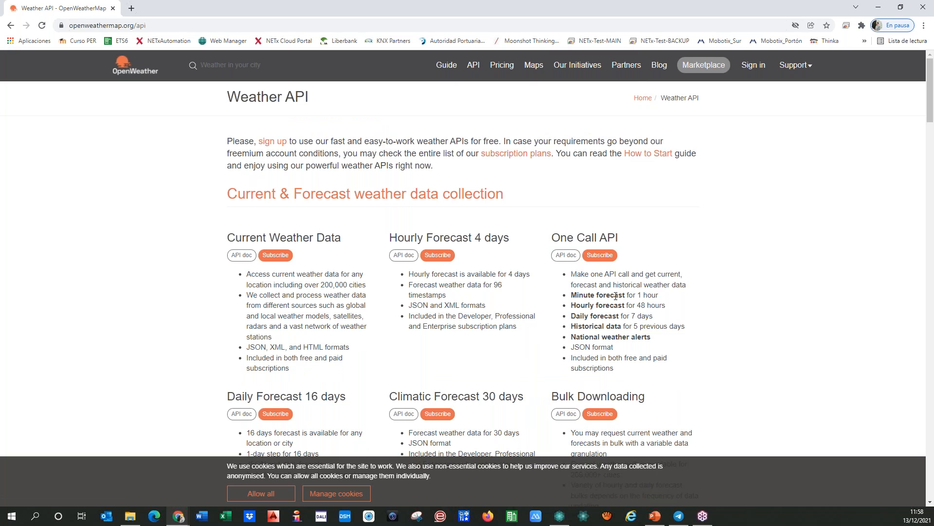
# Step: Highlight the One Call API's 1-hour minute, 48-hour hourly and 7-day daily forecast features
pyautogui.moveTo(573, 295); pyautogui.dragTo(663, 298)
pyautogui.moveTo(569, 307); pyautogui.dragTo(676, 312)
pyautogui.moveTo(575, 316); pyautogui.dragTo(655, 323)
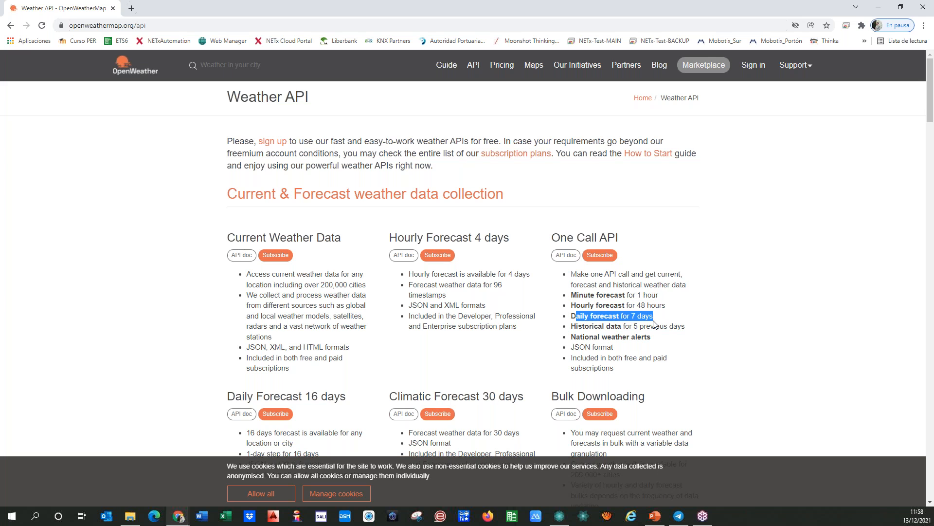
pyautogui.click(539, 371)
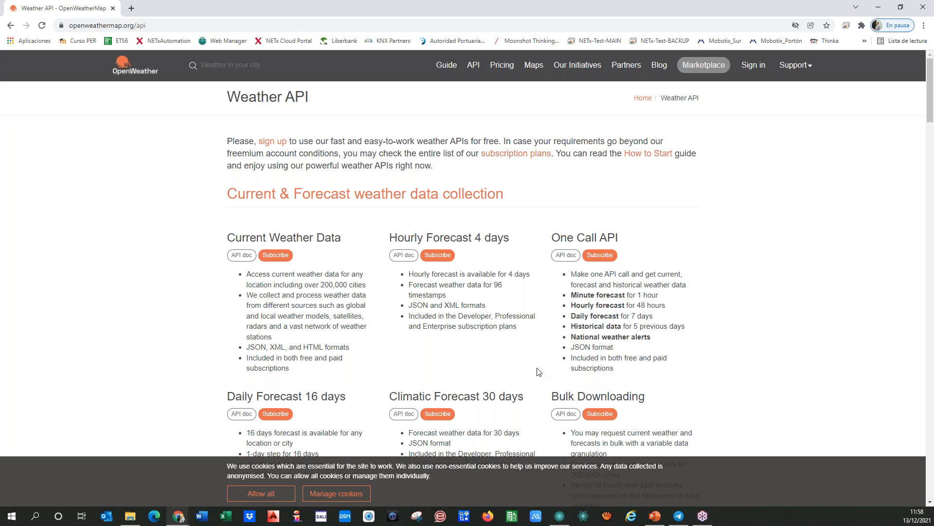
# Step: Review One Call API subscription pricing, then follow the Free plan's Get API key guide
pyautogui.click(600, 256)
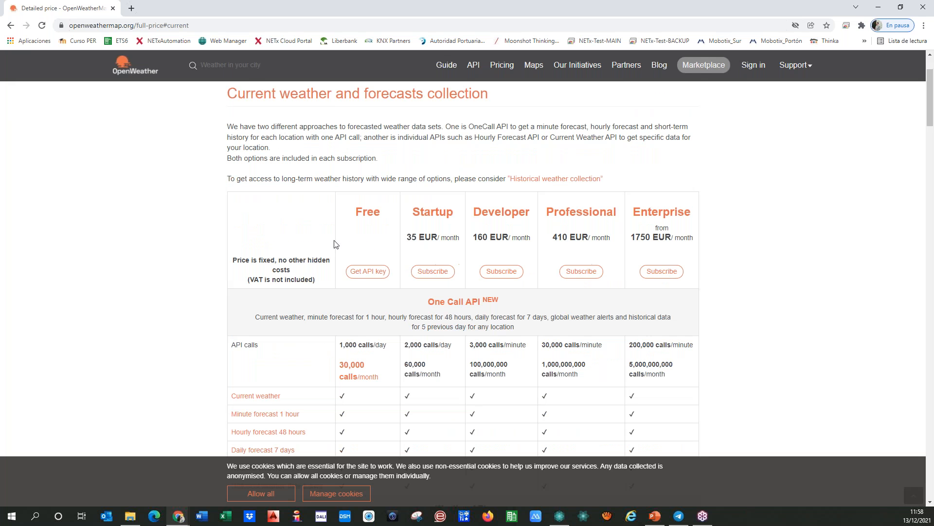
pyautogui.scroll(-2, 294, 248)
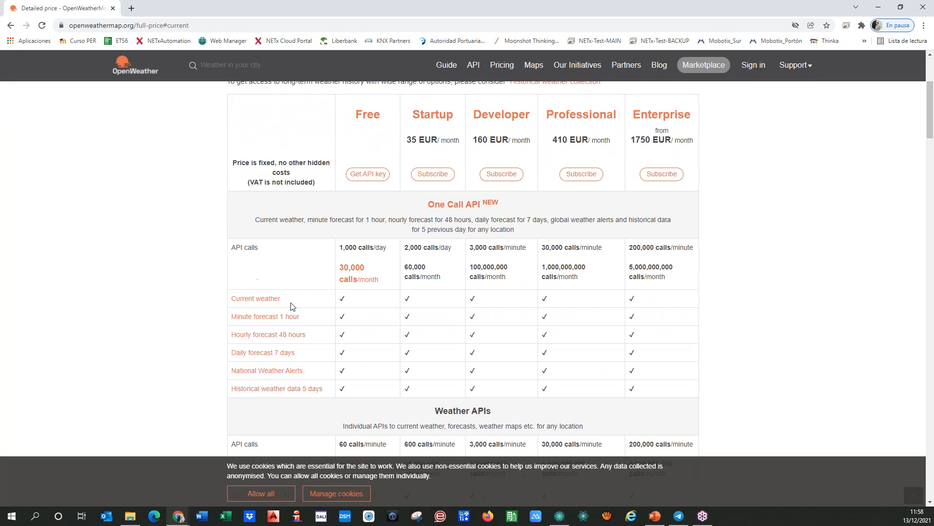
pyautogui.scroll(1, 423, 167)
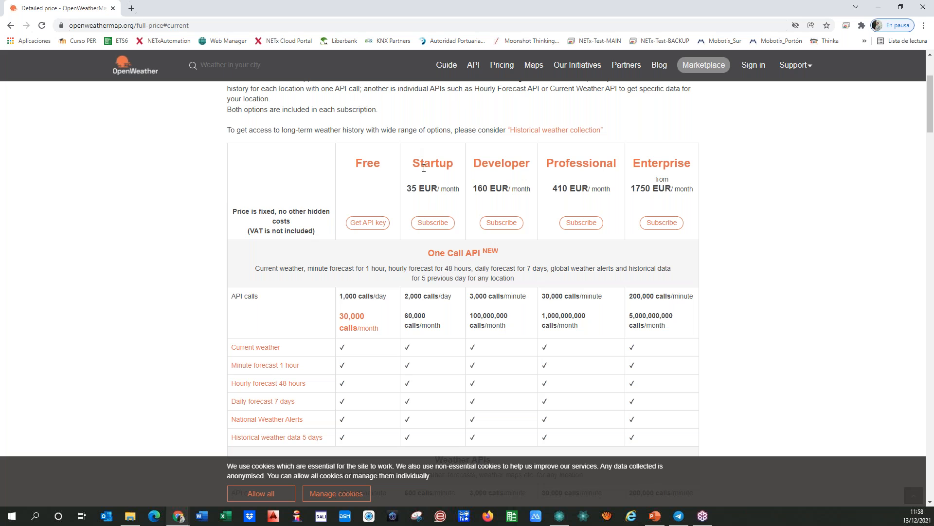
pyautogui.scroll(-3, 296, 366)
pyautogui.scroll(-2, 302, 366)
pyautogui.scroll(8, 303, 360)
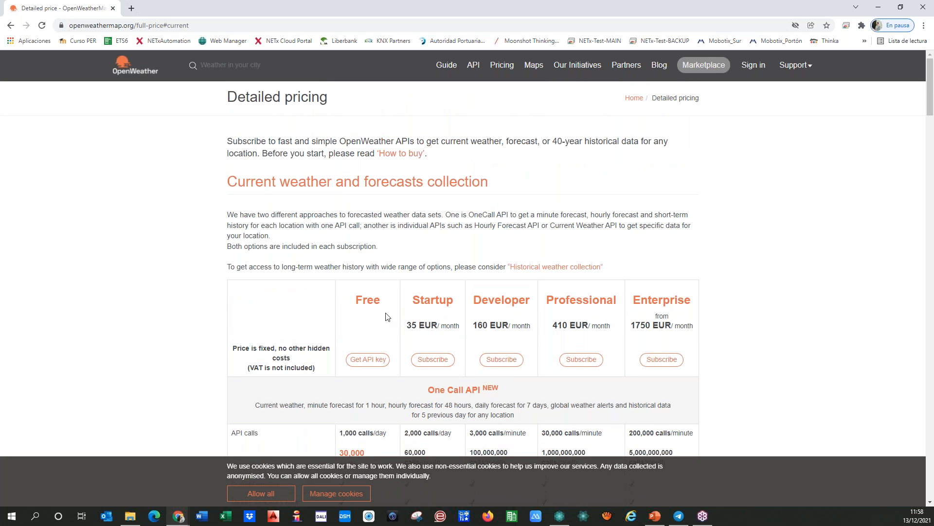
pyautogui.scroll(-2, 323, 371)
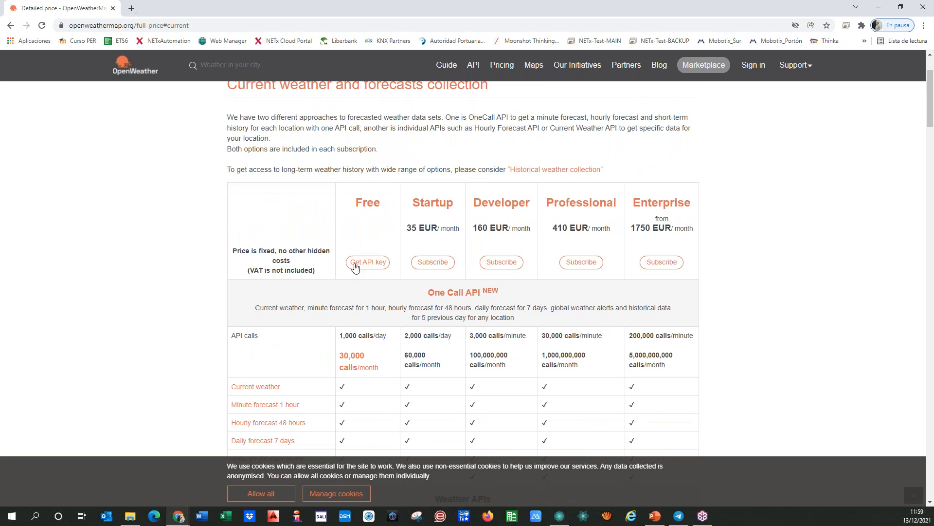
pyautogui.click(373, 268)
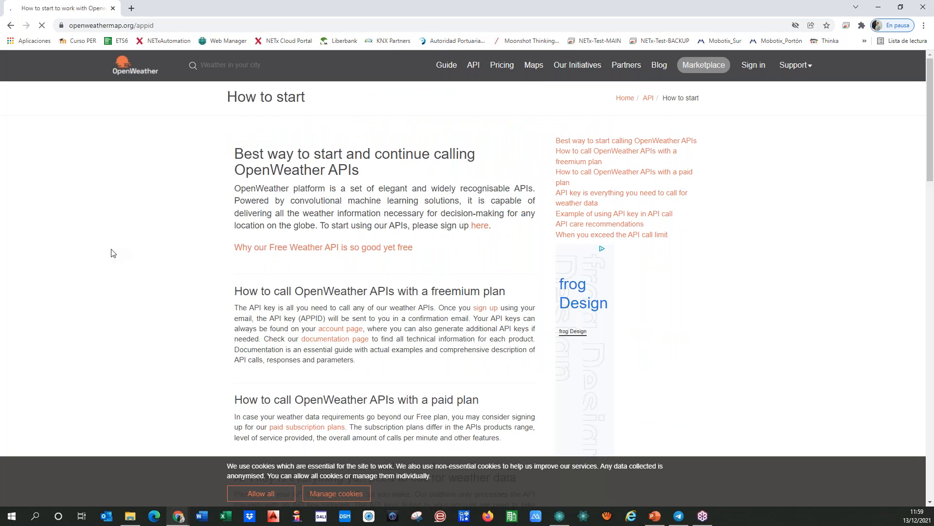
pyautogui.scroll(-1, 111, 253)
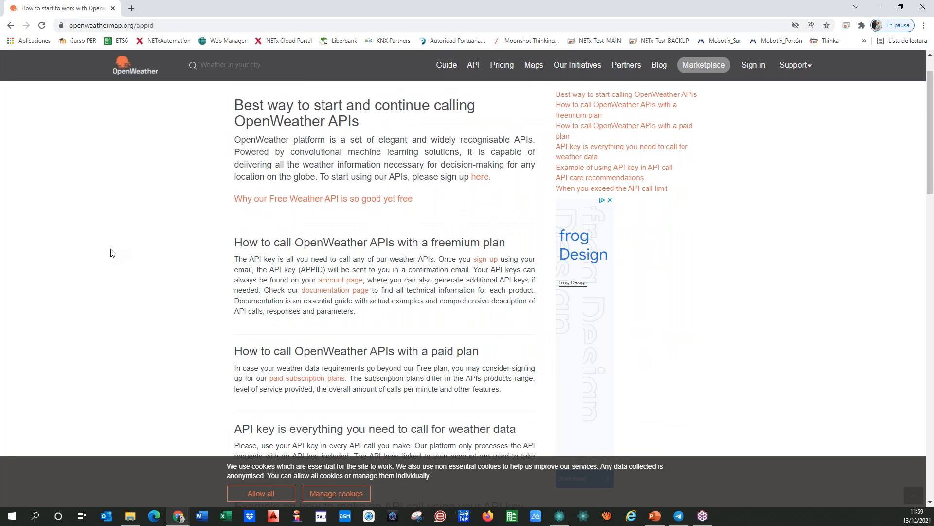
# Step: Paste the One Call URL for lat 43.3847, lon -5.59 into a new tab, getting 13.51 °C, few clouds JSON
pyautogui.click(131, 8)
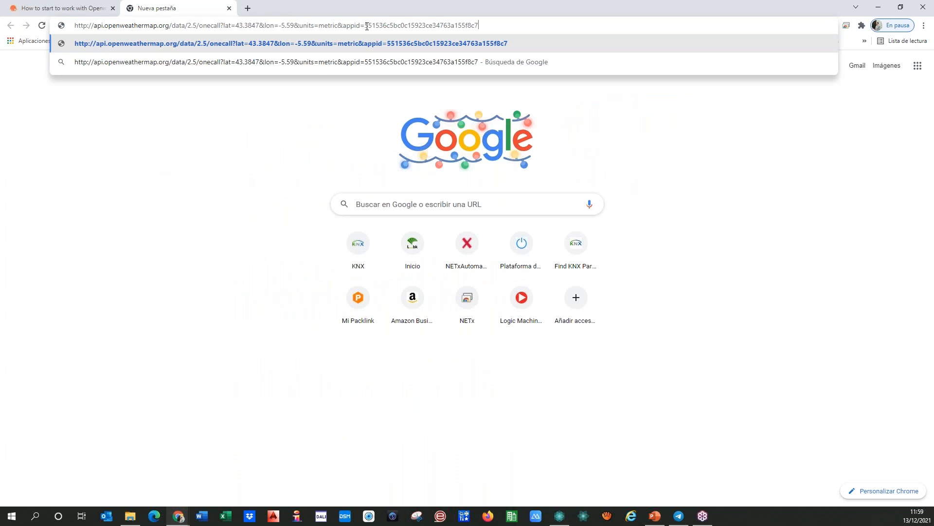
pyautogui.doubleClick(408, 27)
pyautogui.click(263, 163)
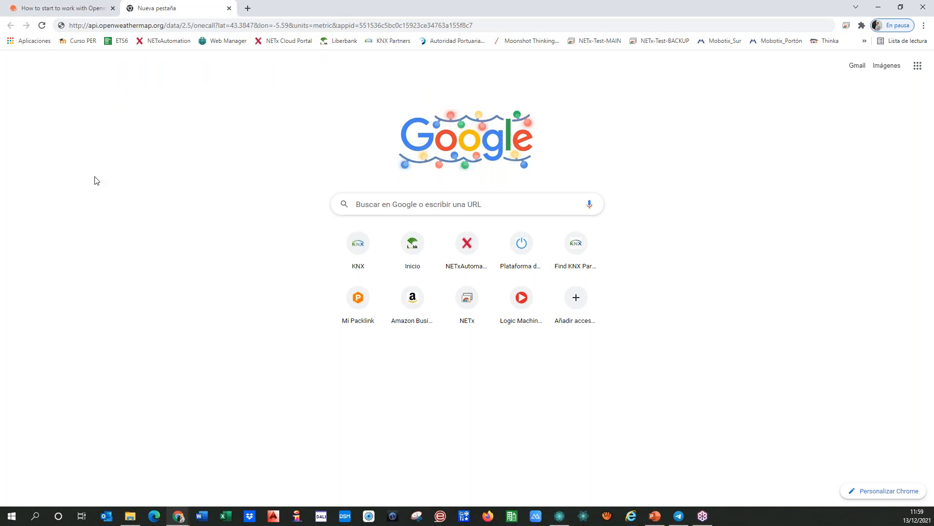
pyautogui.click(480, 26)
pyautogui.press('Return')
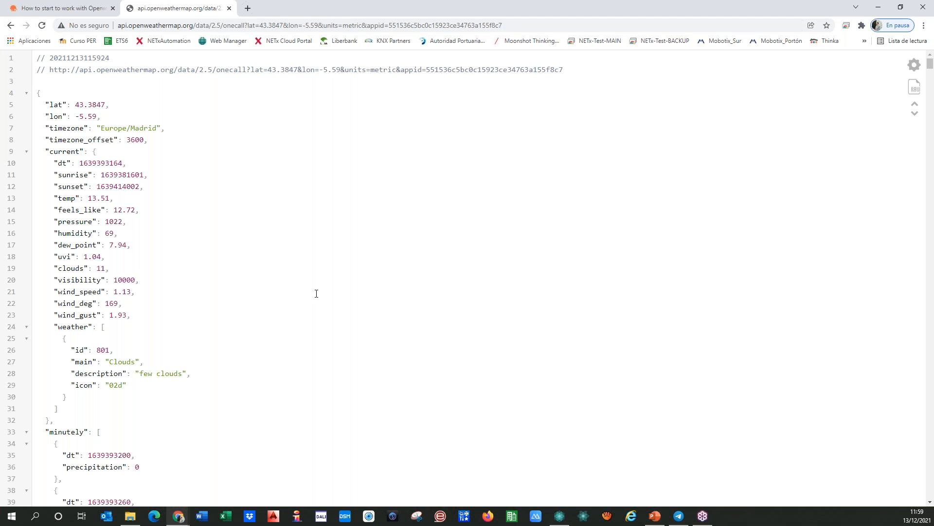
pyautogui.scroll(-6, 316, 293)
pyautogui.scroll(-11, 313, 289)
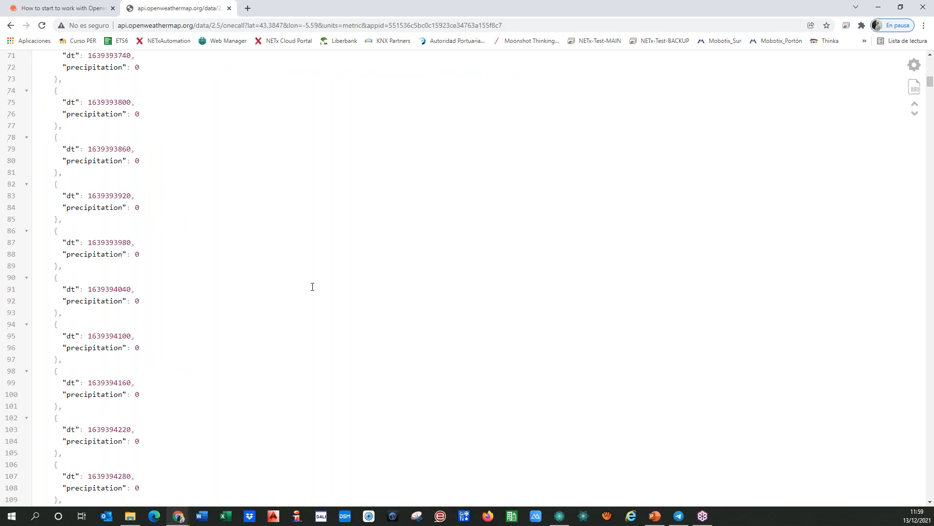
pyautogui.scroll(20, 307, 280)
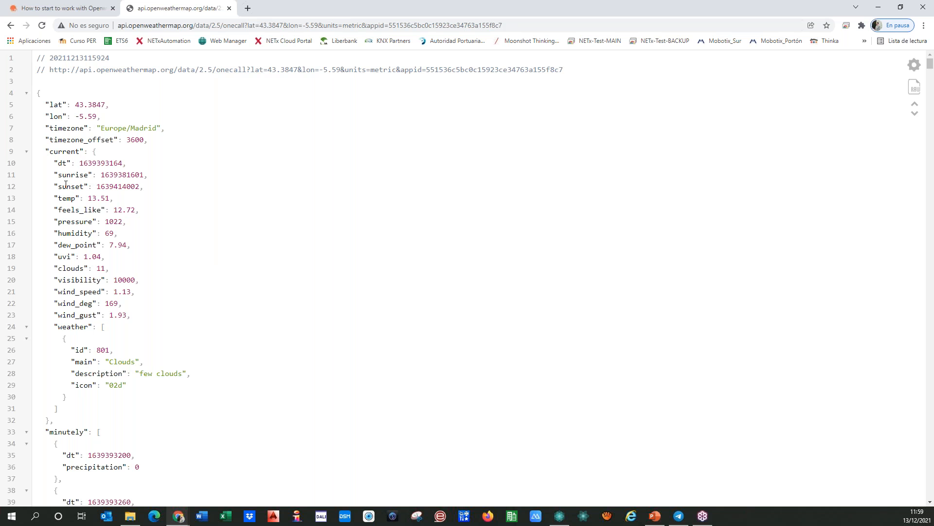
pyautogui.moveTo(101, 175); pyautogui.dragTo(136, 210)
pyautogui.moveTo(107, 233); pyautogui.dragTo(127, 245)
pyautogui.click(83, 263)
pyautogui.moveTo(84, 257); pyautogui.dragTo(116, 303)
pyautogui.click(107, 288)
pyautogui.click(131, 340)
pyautogui.scroll(-2, 151, 300)
pyautogui.moveTo(107, 263); pyautogui.dragTo(181, 276)
pyautogui.click(102, 302)
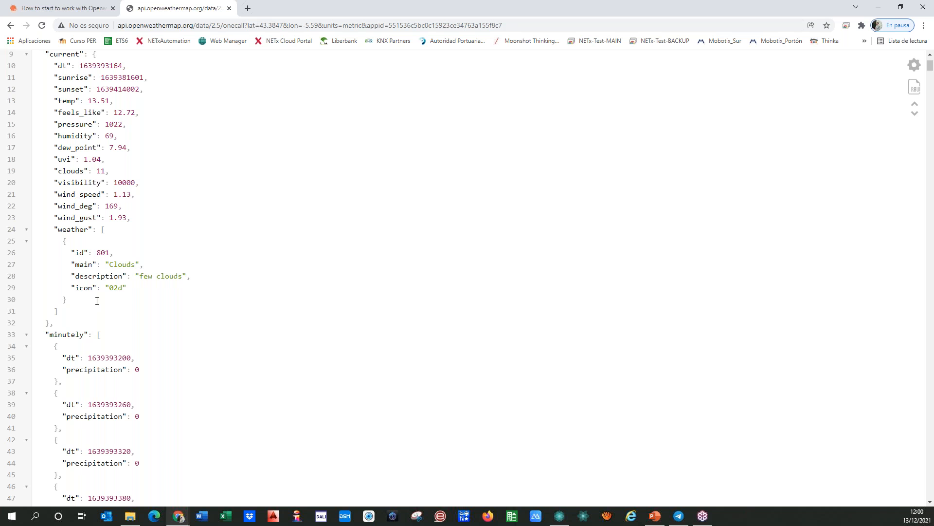
pyautogui.scroll(2, 117, 280)
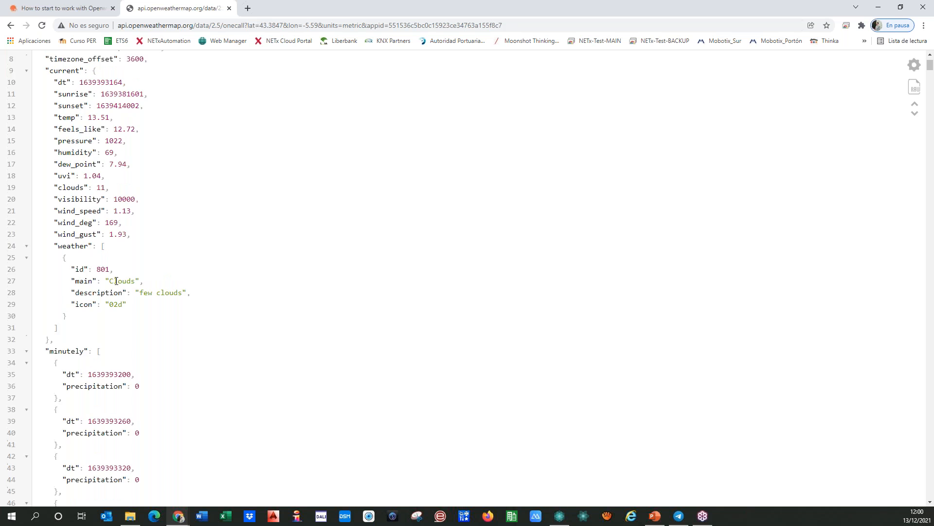
pyautogui.scroll(-11, 112, 281)
pyautogui.scroll(-20, 111, 282)
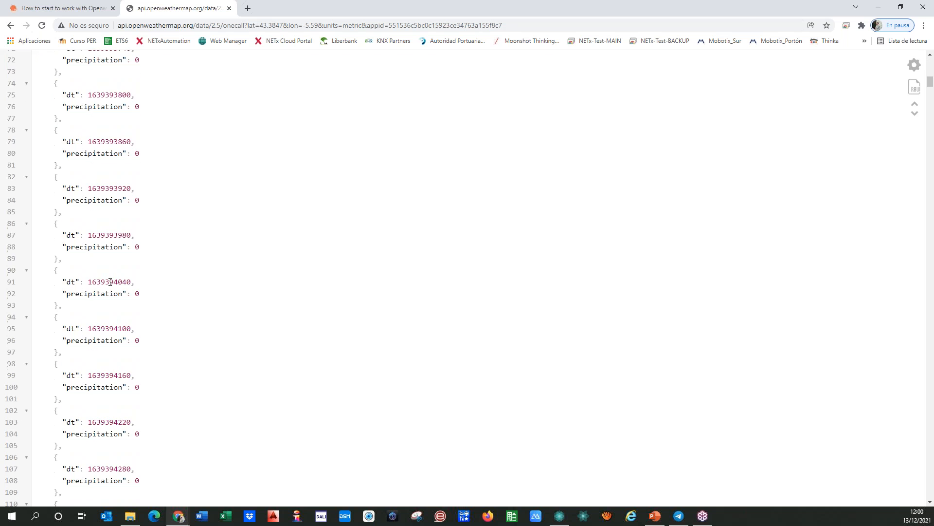
pyautogui.scroll(-3, 110, 283)
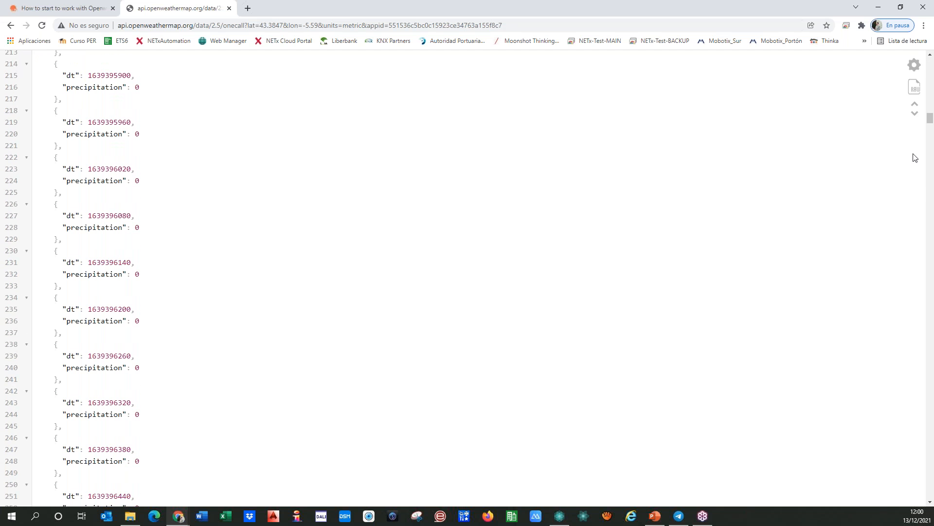
pyautogui.moveTo(929, 116); pyautogui.dragTo(930, 485)
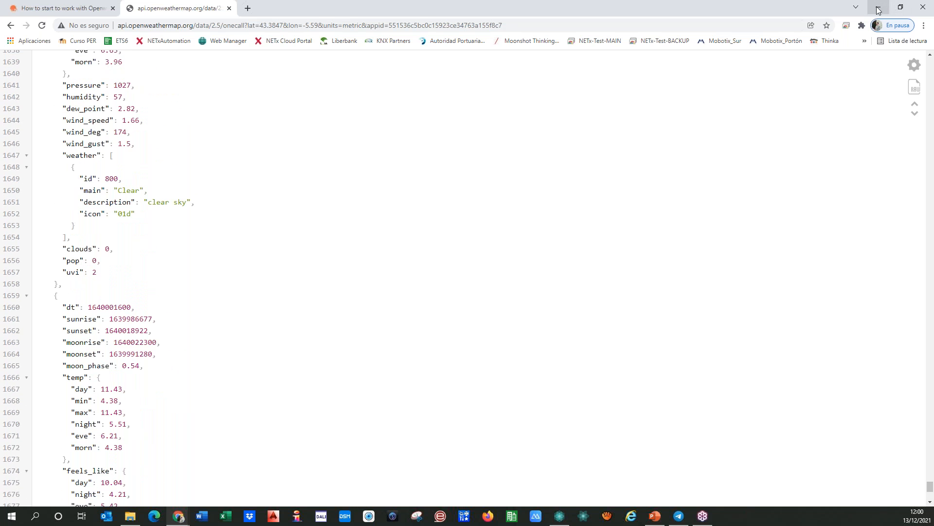
# Step: Back in NETx, review the weather data points polling every 900000 and select Sunrise
pyautogui.click(878, 8)
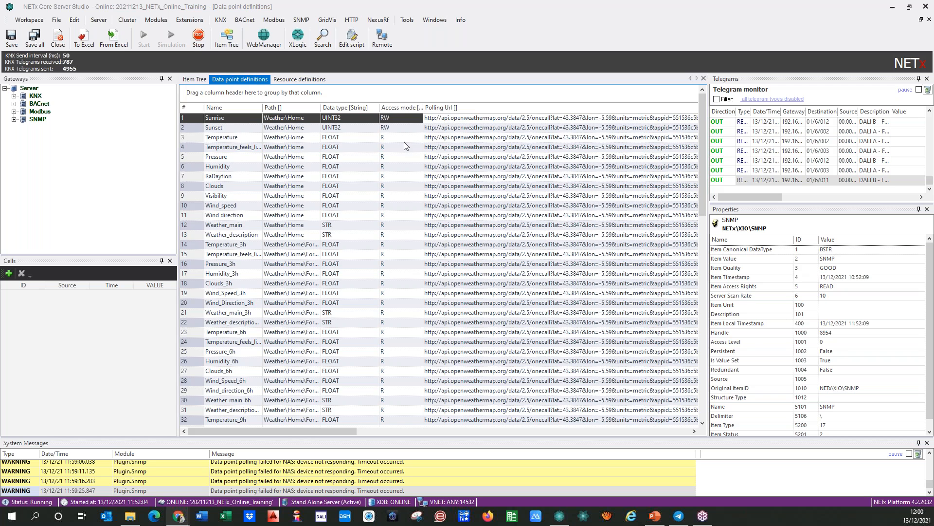
pyautogui.moveTo(342, 429); pyautogui.dragTo(274, 429)
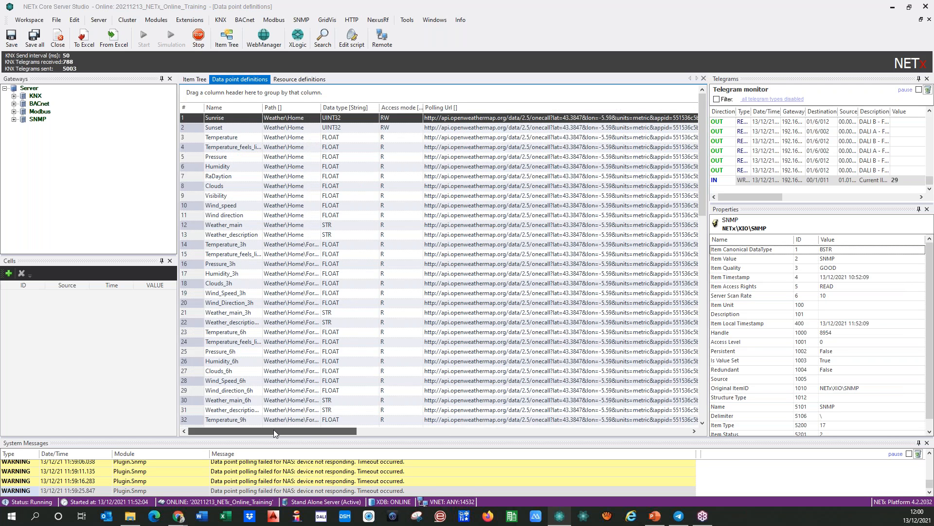
pyautogui.click(231, 117)
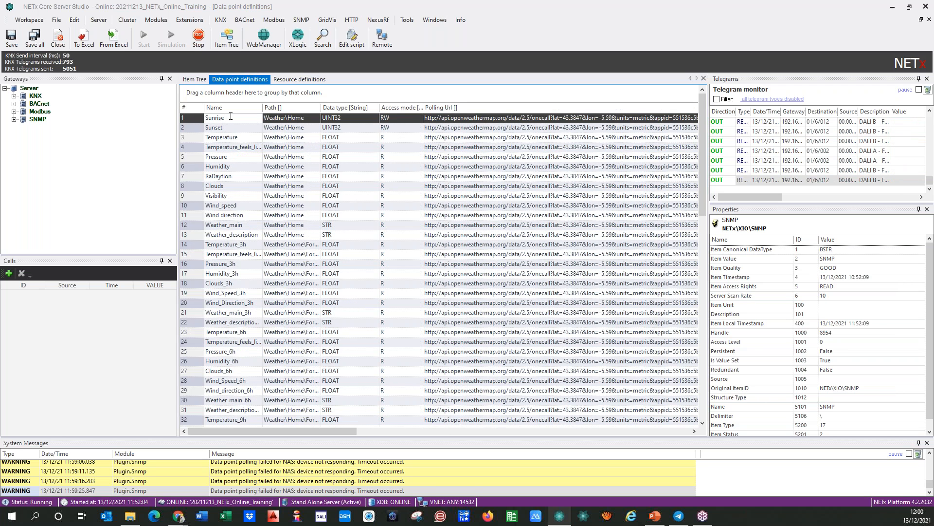
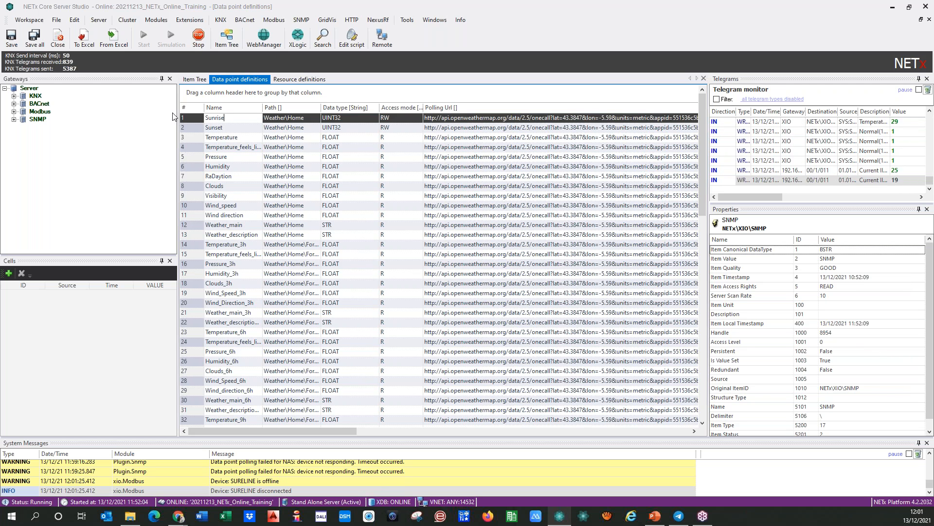
# Step: Review the Temperature data point's name, Weather/Home path and FLOAT data type, leaving them unchanged
pyautogui.click(190, 120)
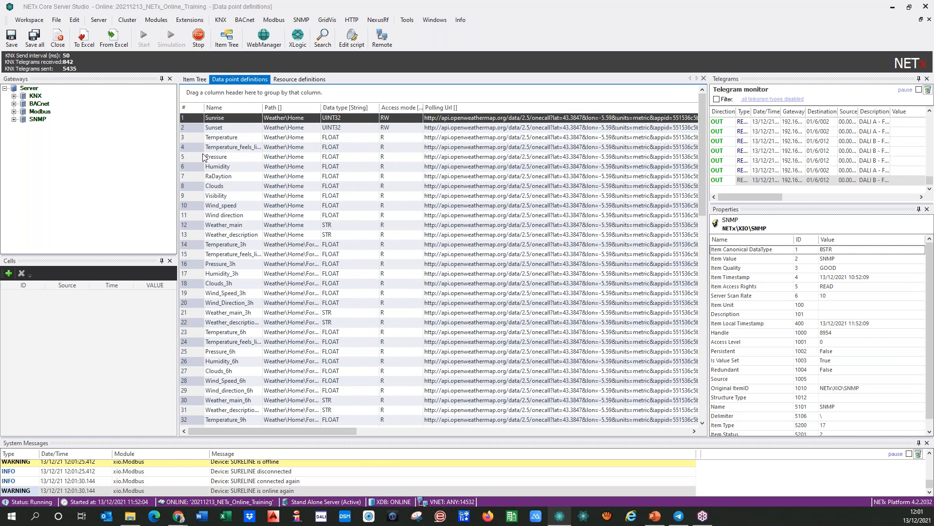
pyautogui.click(202, 138)
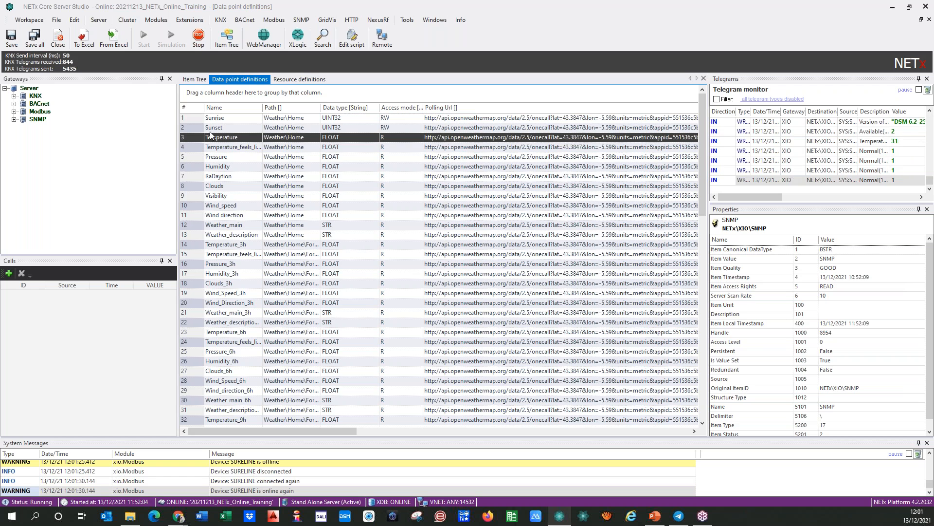
pyautogui.click(247, 138)
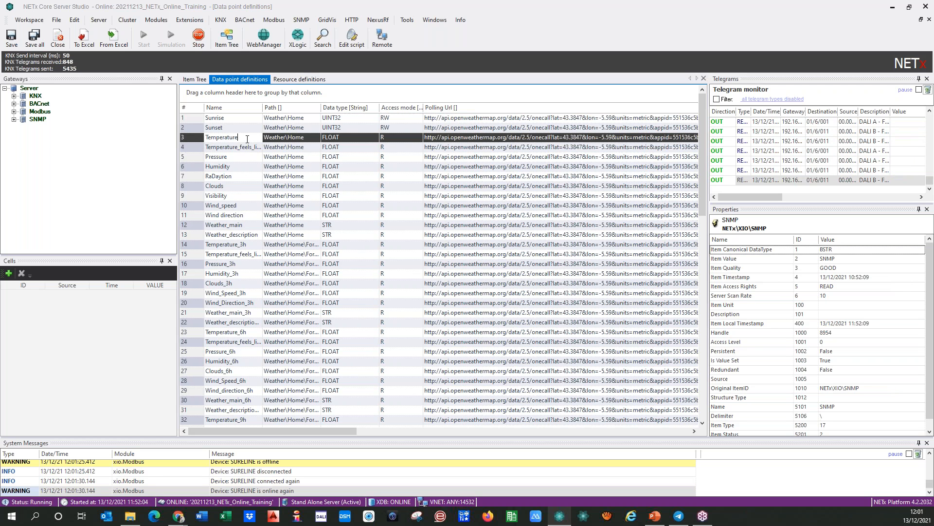
pyautogui.click(195, 140)
pyautogui.click(305, 139)
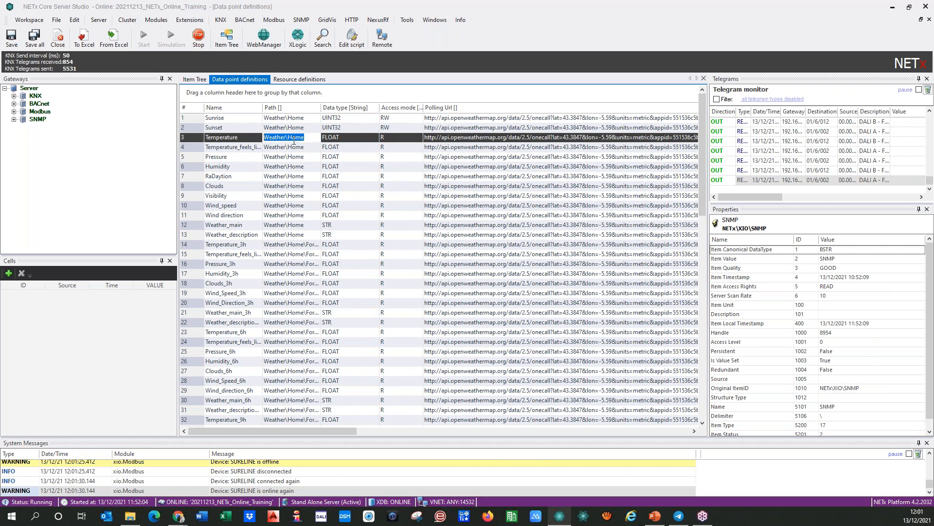
pyautogui.moveTo(265, 138); pyautogui.dragTo(287, 136)
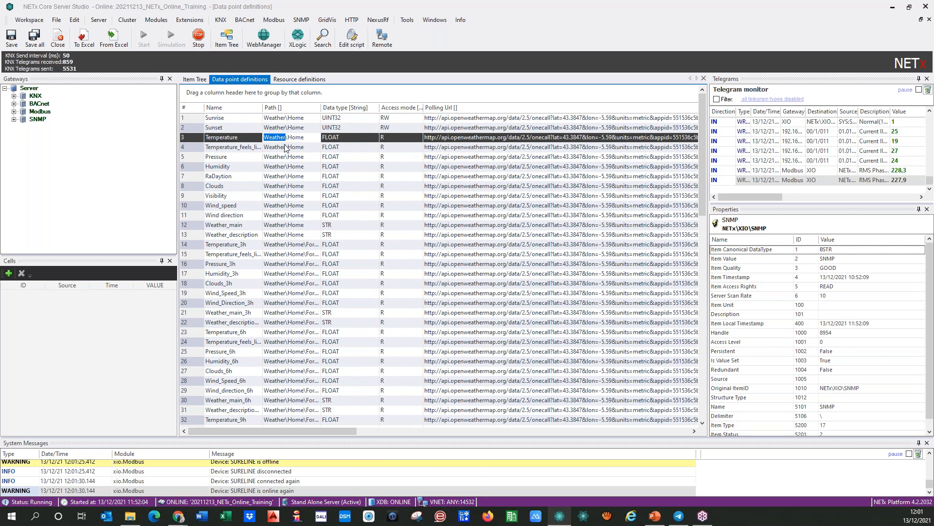
pyautogui.click(291, 138)
pyautogui.moveTo(291, 137); pyautogui.dragTo(306, 137)
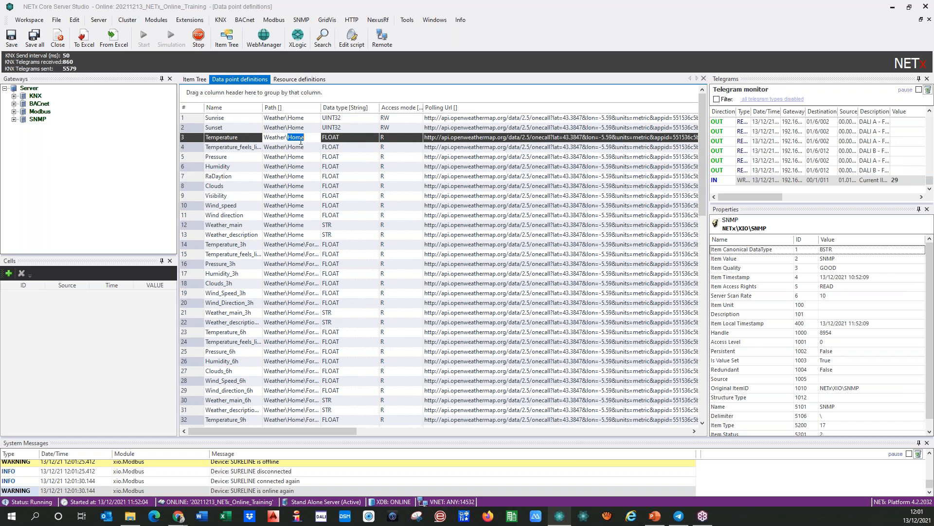
pyautogui.click(309, 139)
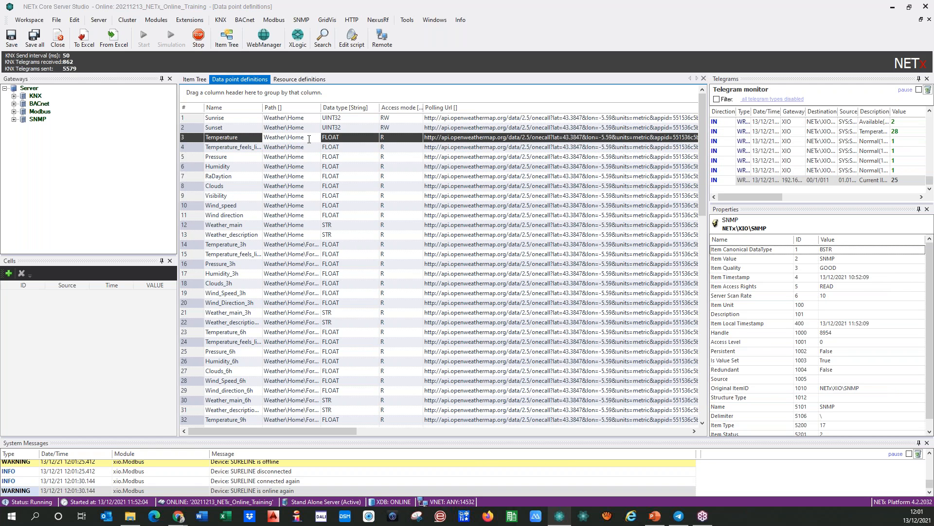
pyautogui.click(361, 138)
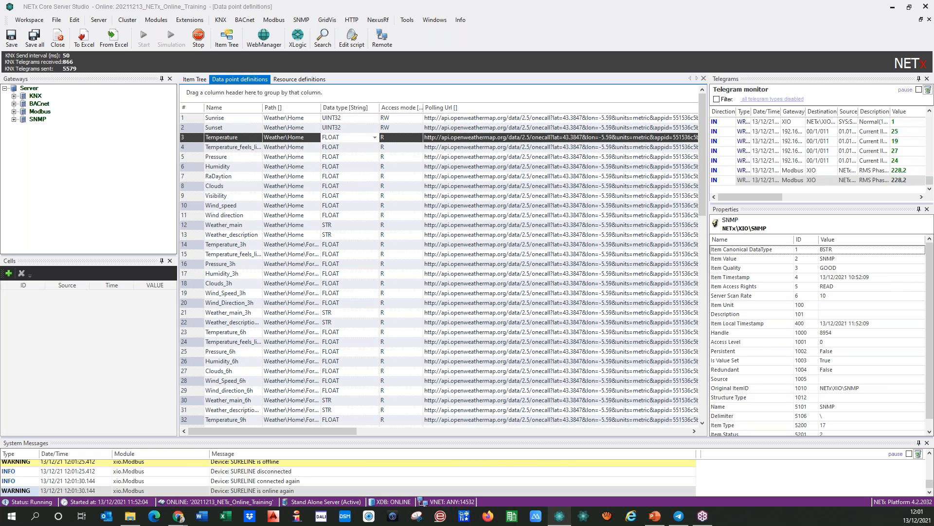
pyautogui.click(374, 138)
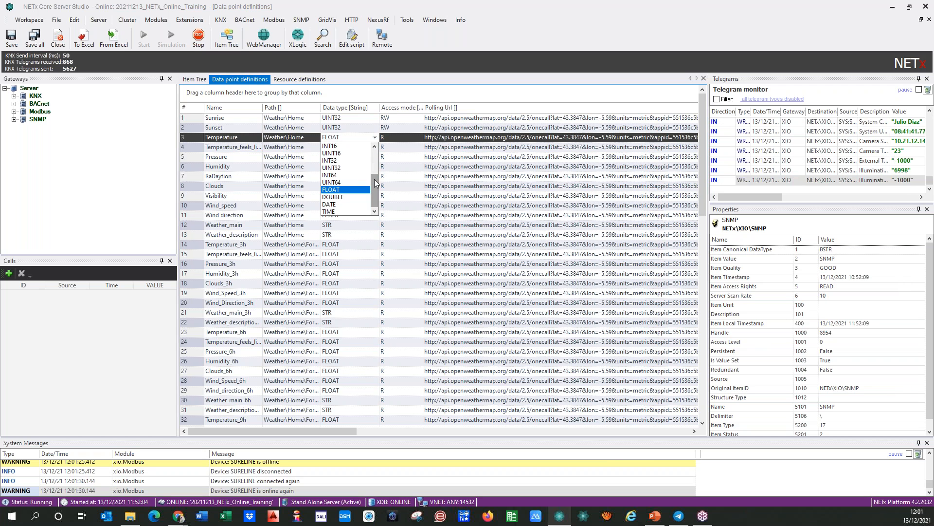
pyautogui.click(375, 139)
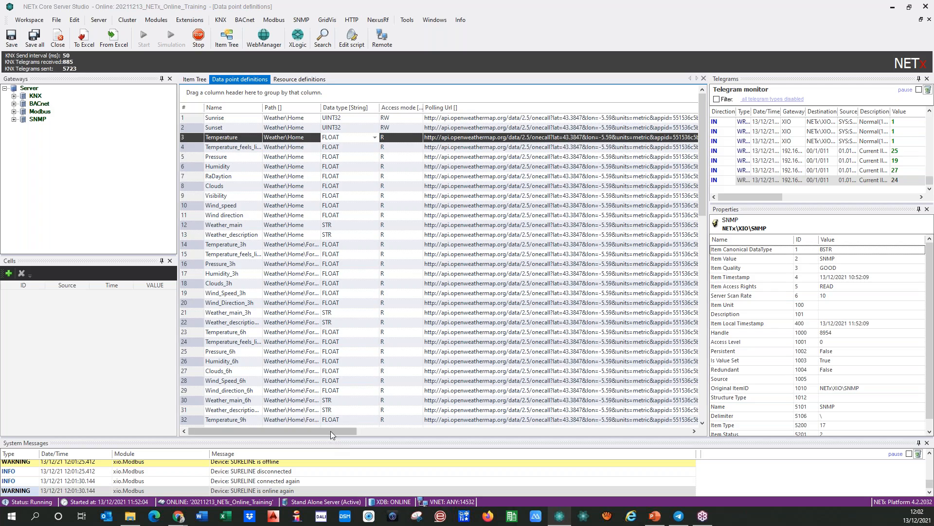
# Step: Resize the Polling Url and Polling interval columns, then check Sunrise's polling interval and resource cells
pyautogui.moveTo(333, 430); pyautogui.dragTo(402, 430)
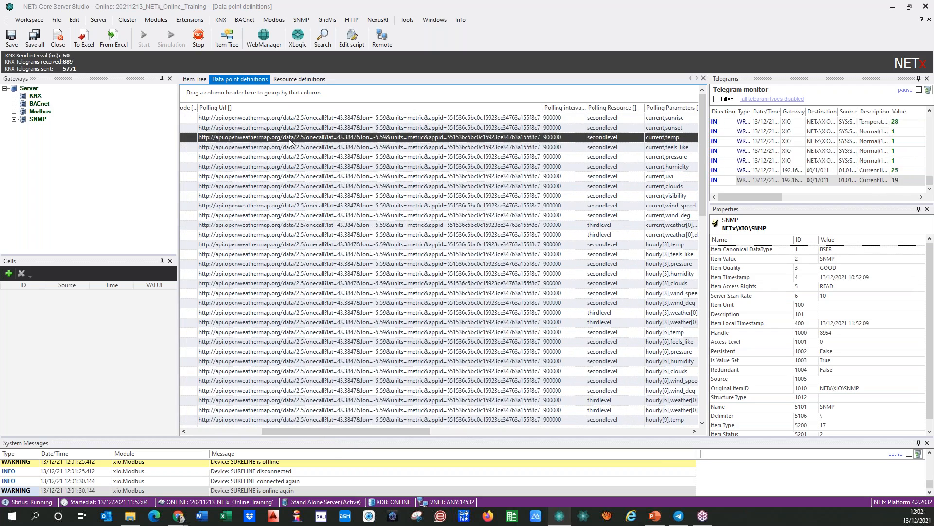
pyautogui.moveTo(543, 105); pyautogui.dragTo(389, 106)
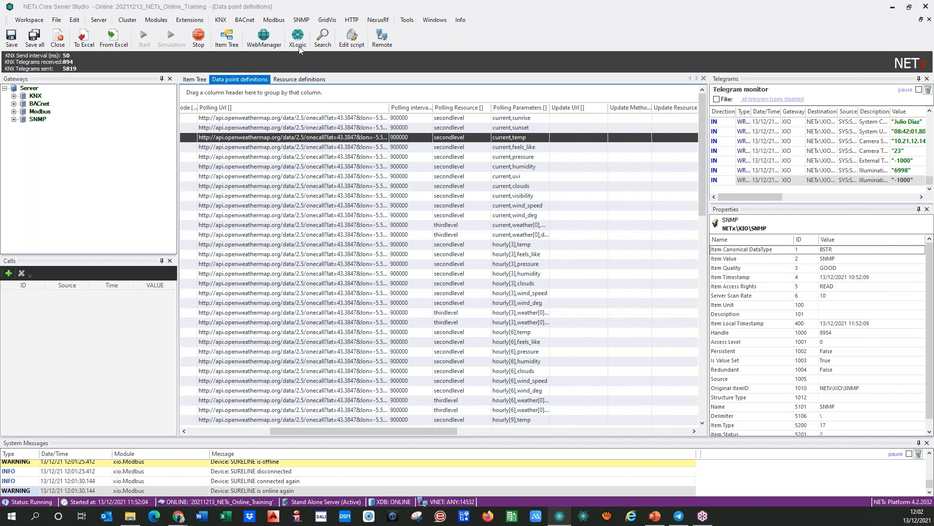
pyautogui.moveTo(433, 106); pyautogui.dragTo(430, 106)
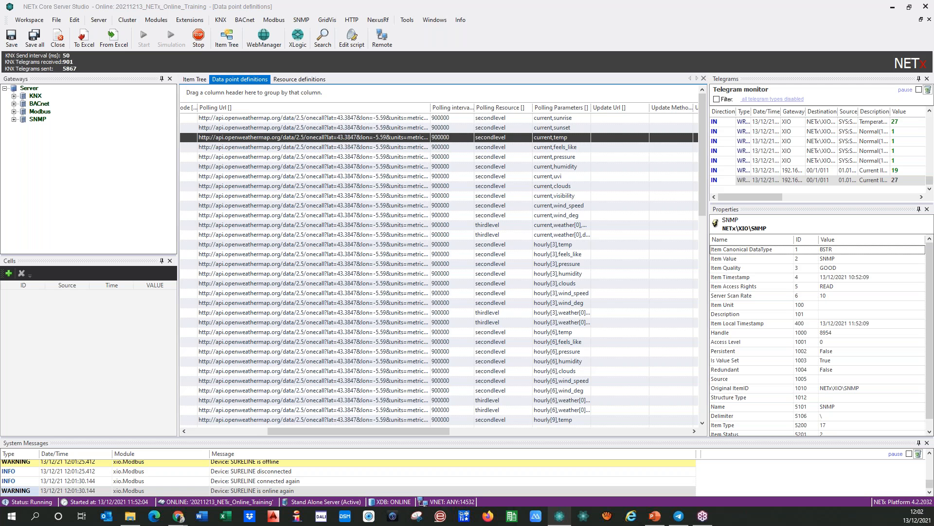
pyautogui.moveTo(431, 107); pyautogui.dragTo(542, 106)
pyautogui.scroll(-10, 397, 227)
pyautogui.scroll(10, 380, 240)
pyautogui.click(498, 137)
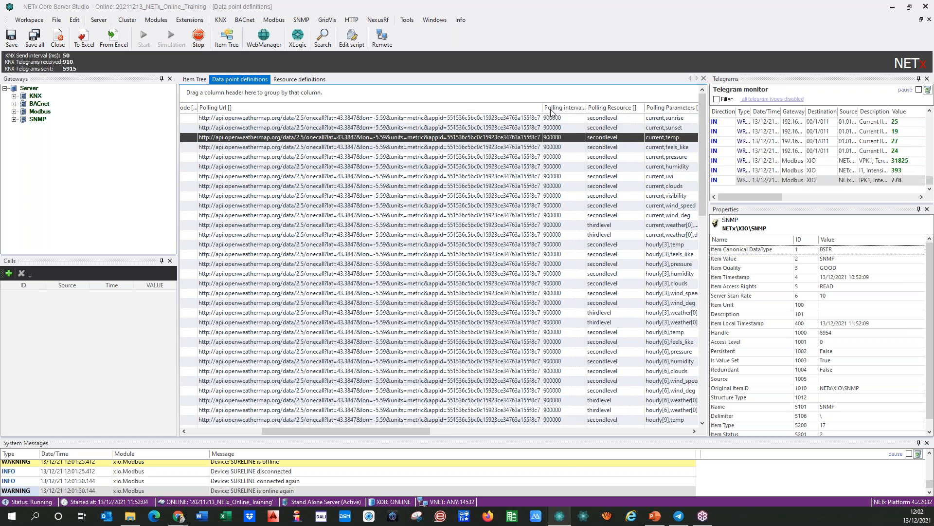
pyautogui.moveTo(542, 107); pyautogui.dragTo(481, 107)
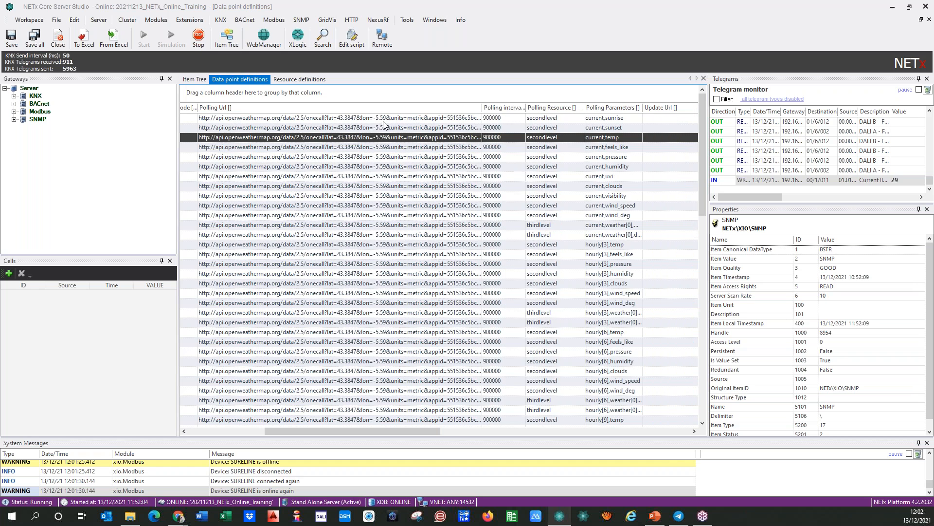
pyautogui.click(510, 119)
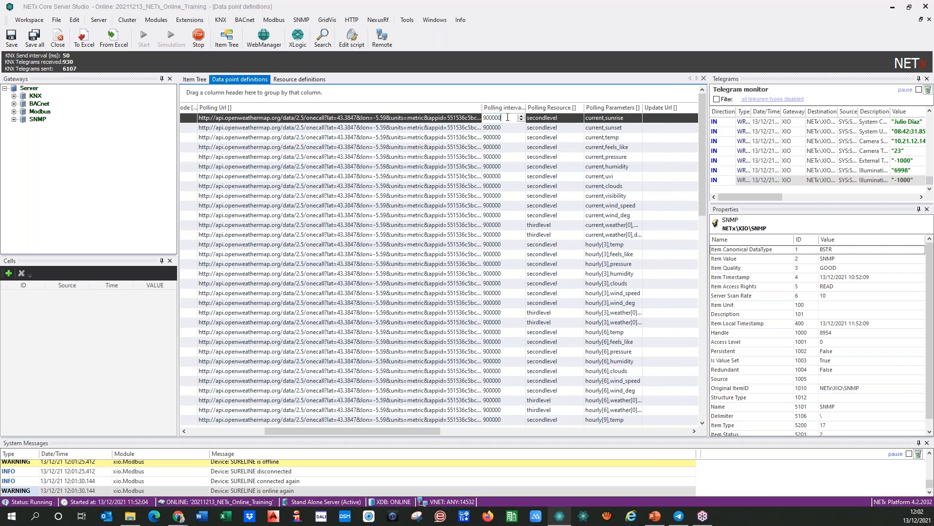
pyautogui.click(563, 118)
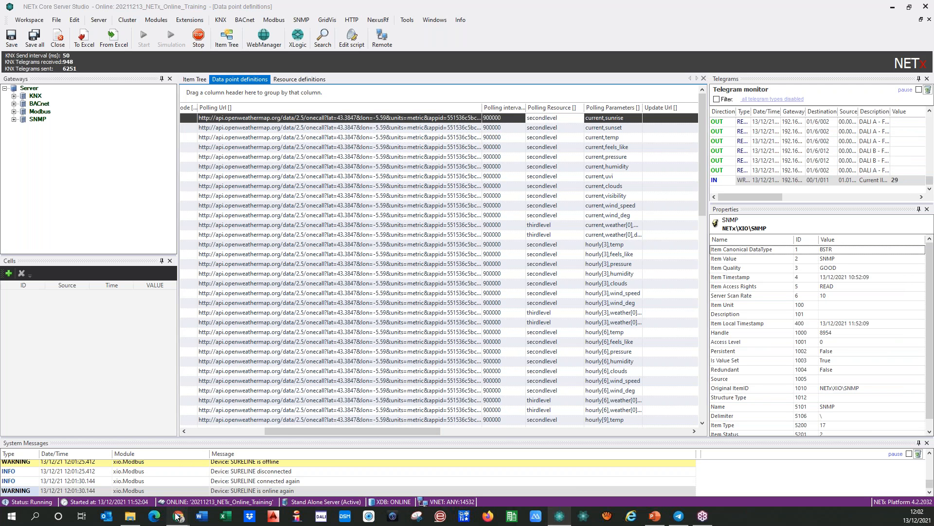
# Step: Scroll the Chrome JSON response to the top and highlight current, temp 13.51 and clouds
pyautogui.moveTo(178, 516)
pyautogui.click(231, 474)
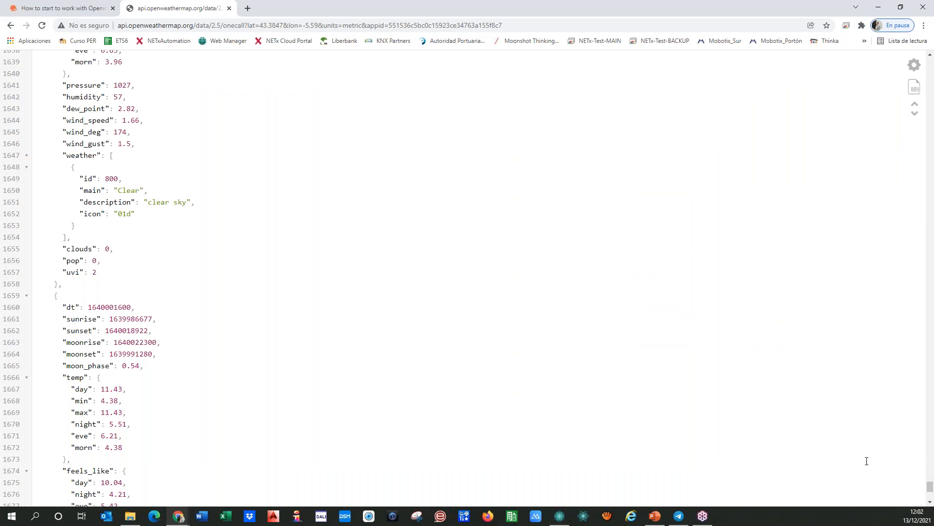
pyautogui.moveTo(930, 486); pyautogui.dragTo(930, 43)
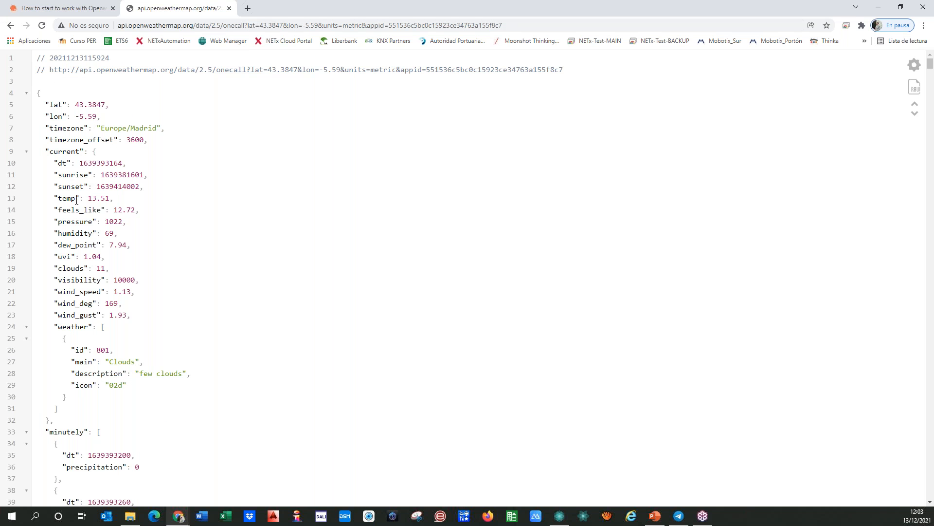
pyautogui.moveTo(87, 198); pyautogui.dragTo(109, 198)
pyautogui.moveTo(50, 152); pyautogui.dragTo(81, 151)
pyautogui.moveTo(59, 199); pyautogui.dragTo(71, 199)
pyautogui.moveTo(52, 154); pyautogui.dragTo(78, 153)
pyautogui.moveTo(60, 269); pyautogui.dragTo(86, 269)
pyautogui.click(85, 295)
# Step: Highlight the latitude value 43.3847, then return to Core Server Studio
pyautogui.scroll(-1, 61, 367)
pyautogui.scroll(1, 54, 373)
pyautogui.moveTo(76, 104); pyautogui.dragTo(103, 105)
pyautogui.scroll(-8, 105, 394)
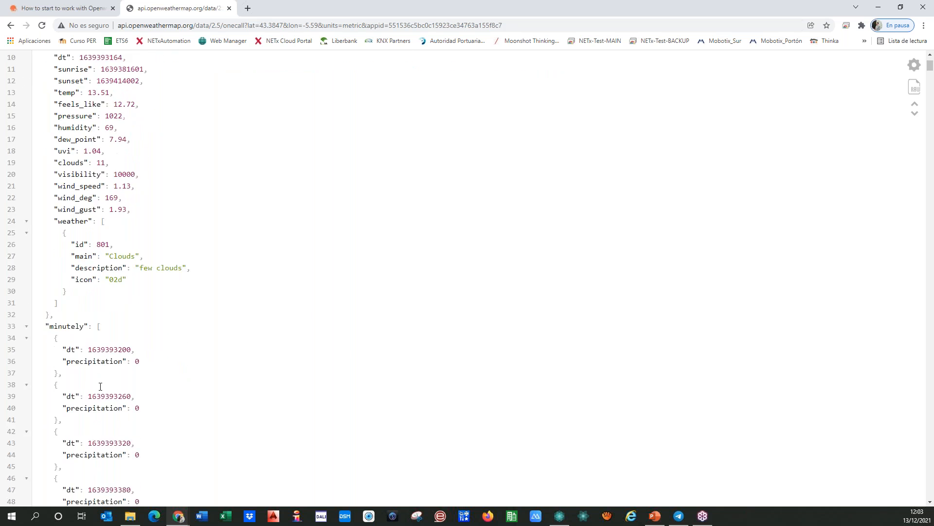
pyautogui.scroll(8, 88, 304)
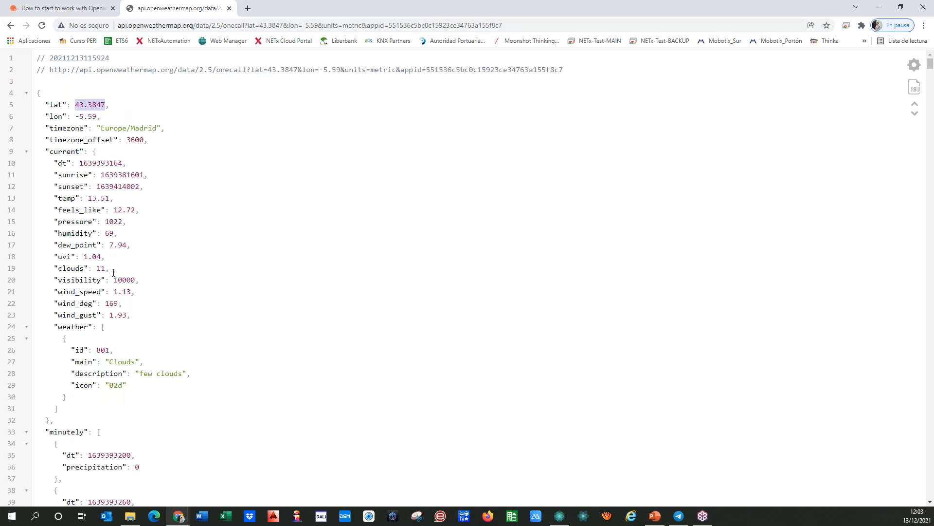
pyautogui.click(560, 517)
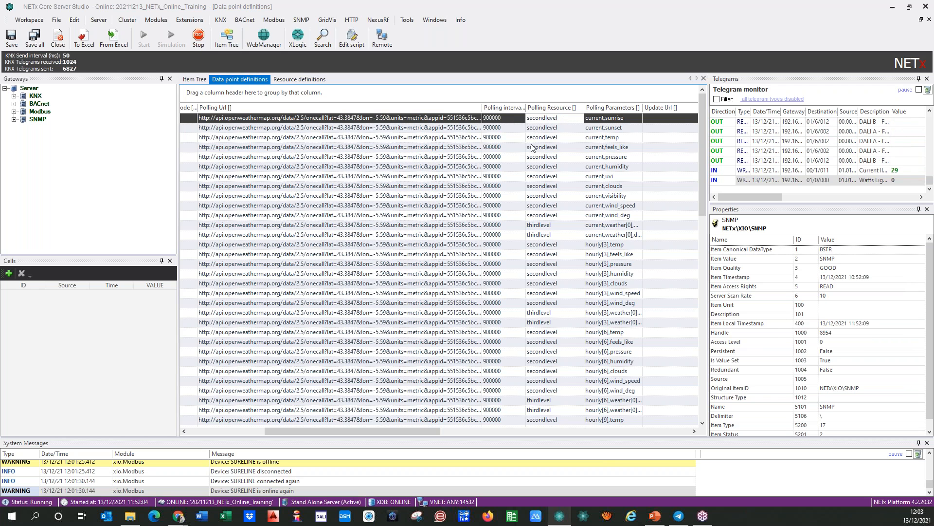
# Step: Check the weather points' thirdlevel Polling Resource and reselect the current,sunrise data point
pyautogui.click(560, 227)
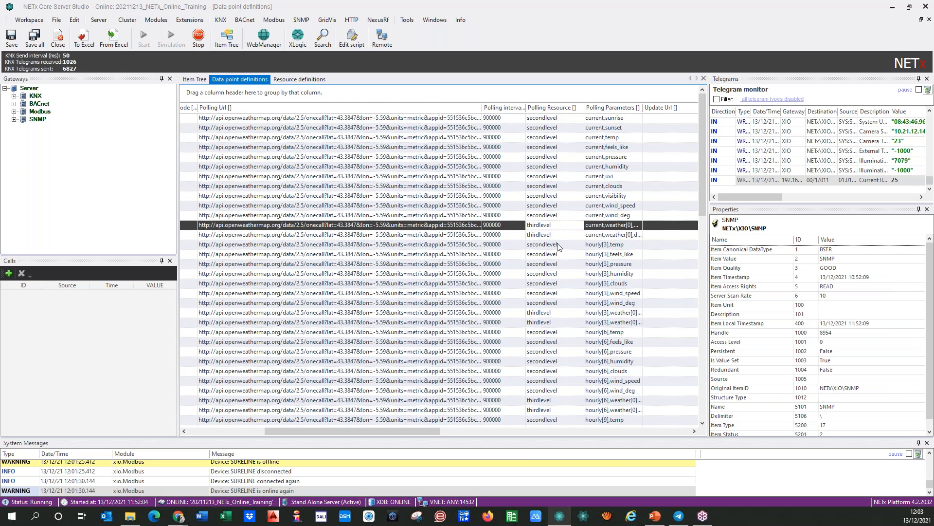
pyautogui.scroll(-2, 554, 326)
pyautogui.scroll(-3, 553, 327)
pyautogui.scroll(5, 549, 322)
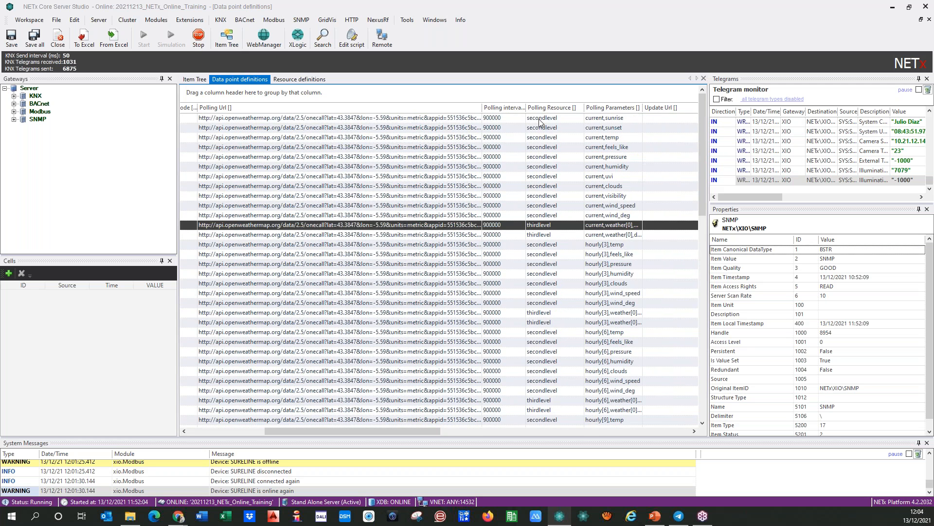
pyautogui.click(540, 121)
# Step: Inspect current,temp's Polling Parameters and Polling Resource, then open Resource definitions
pyautogui.click(622, 136)
pyautogui.moveTo(618, 137)
pyautogui.mouseDown()
pyautogui.moveTo(586, 138)
pyautogui.moveTo(619, 138)
pyautogui.mouseUp()
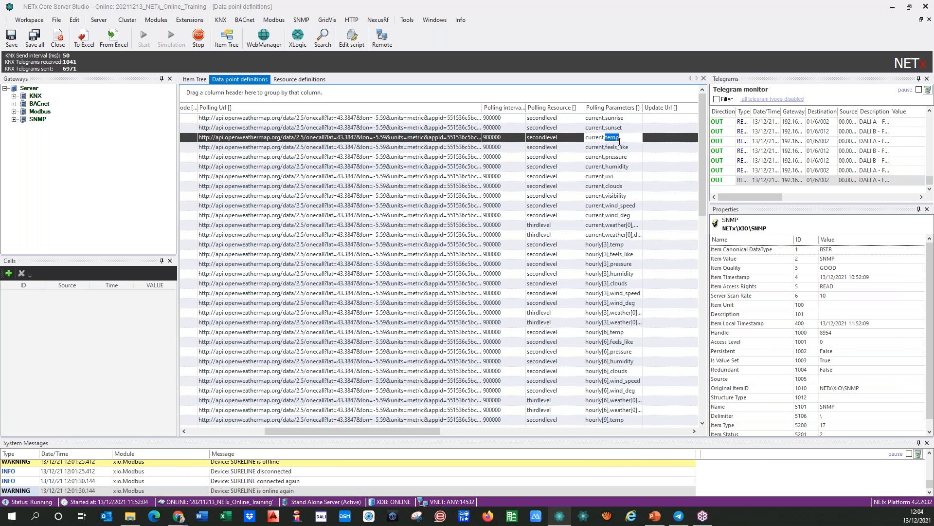
pyautogui.click(637, 137)
pyautogui.click(653, 141)
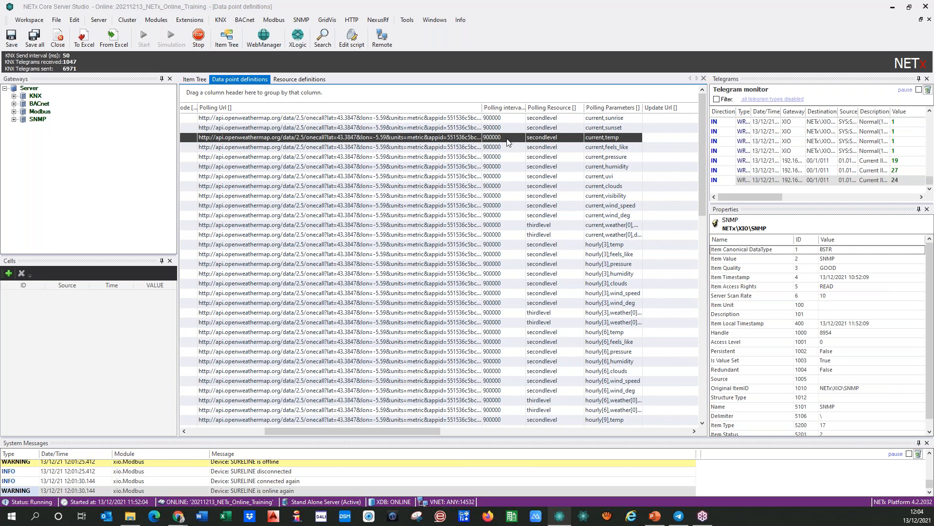
pyautogui.click(541, 141)
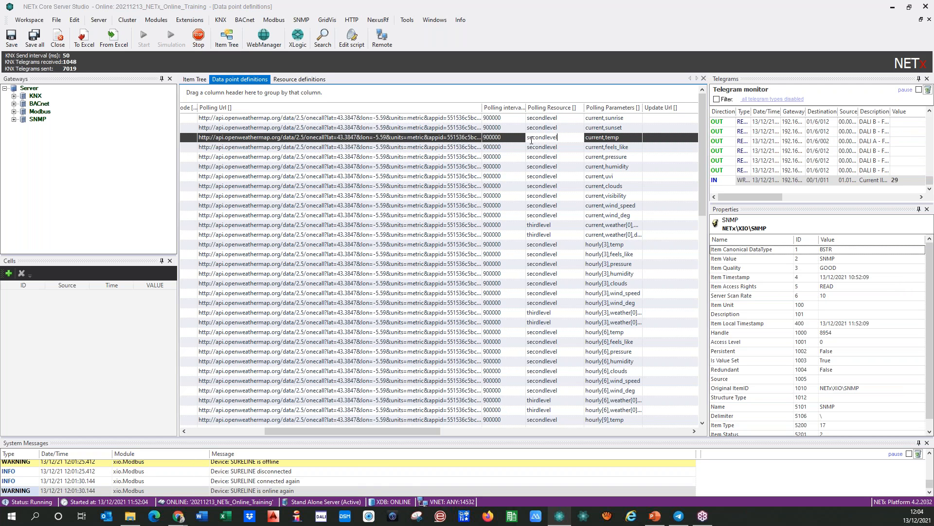
pyautogui.click(299, 79)
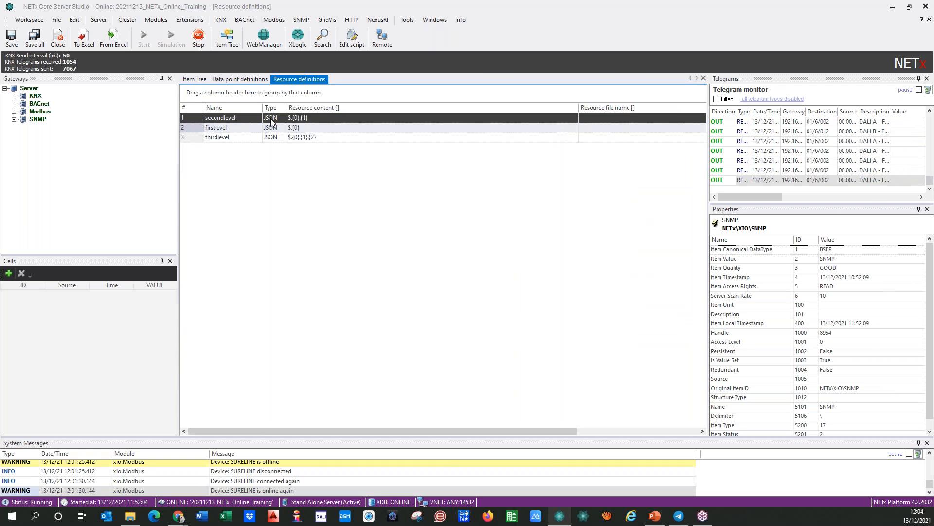
# Step: Keep the secondlevel resource as JSON with its content path unchanged, then return to Data point definitions
pyautogui.click(283, 118)
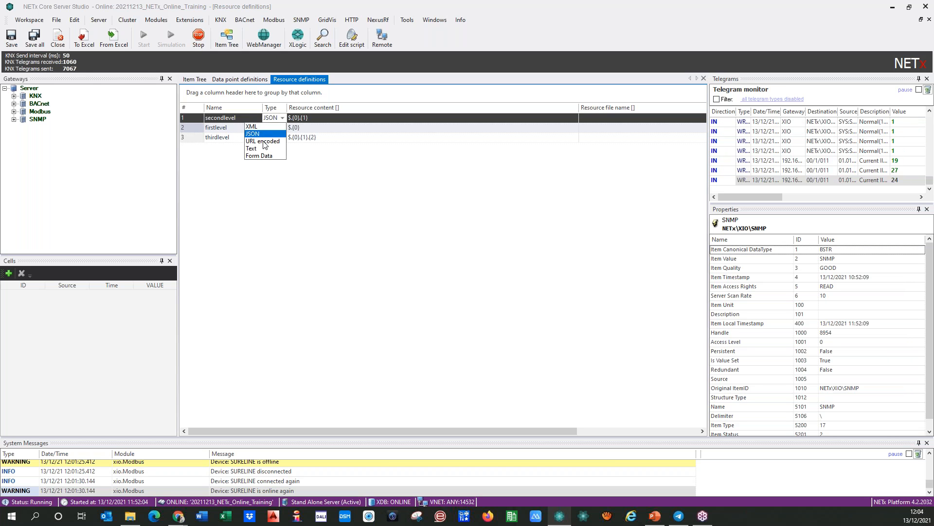
pyautogui.click(271, 171)
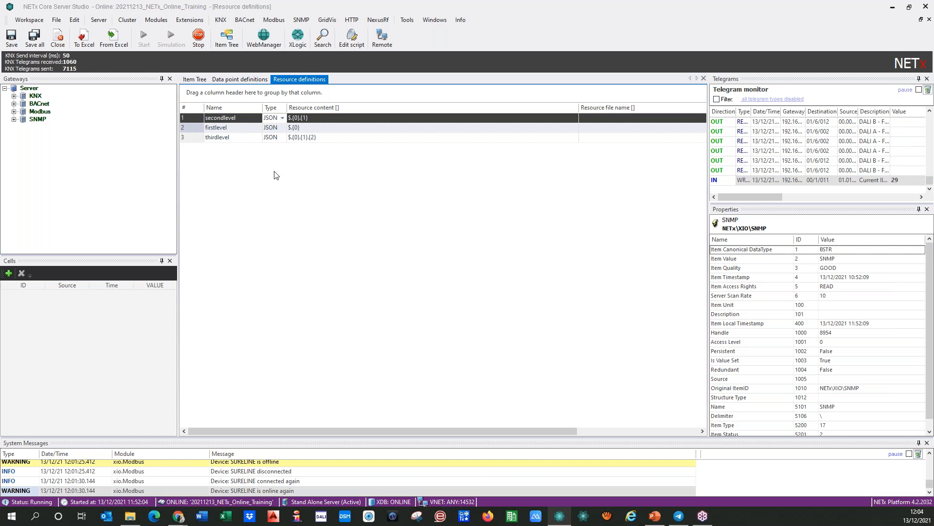
pyautogui.click(276, 179)
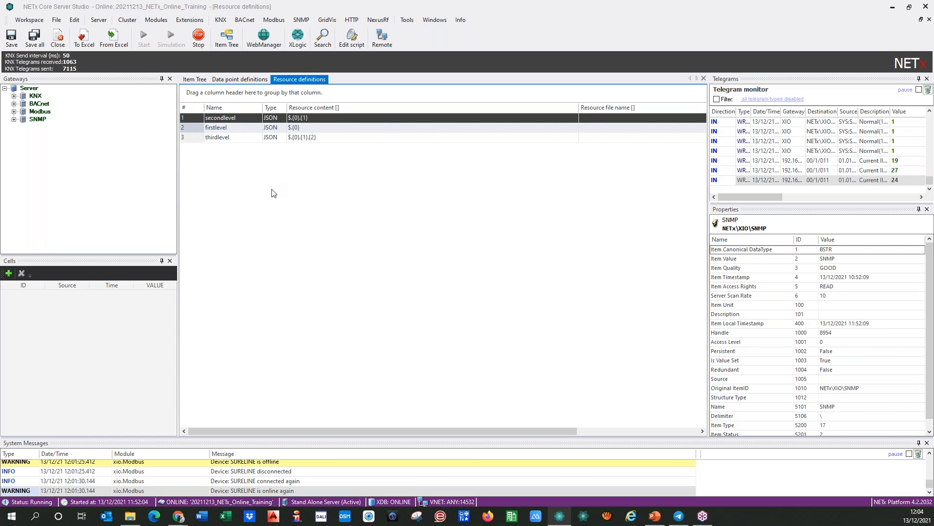
pyautogui.click(294, 119)
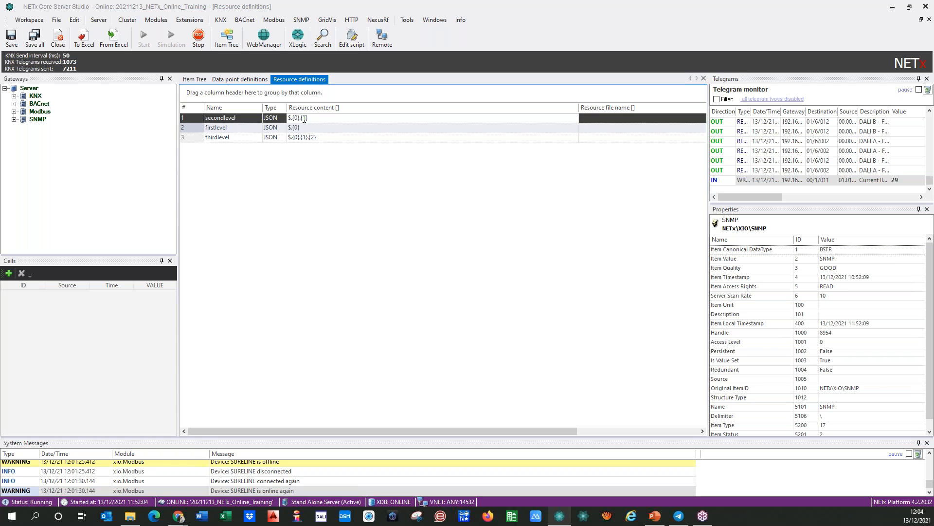
pyautogui.click(309, 190)
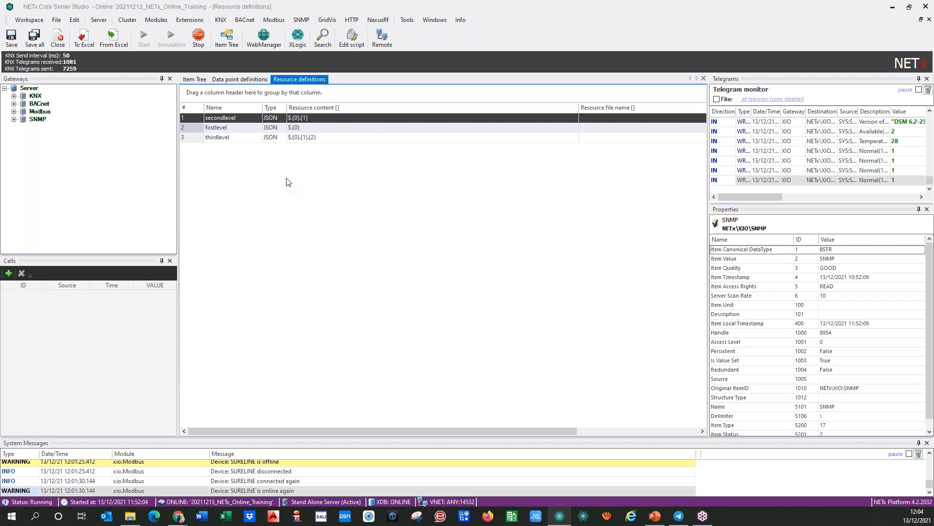
pyautogui.click(241, 81)
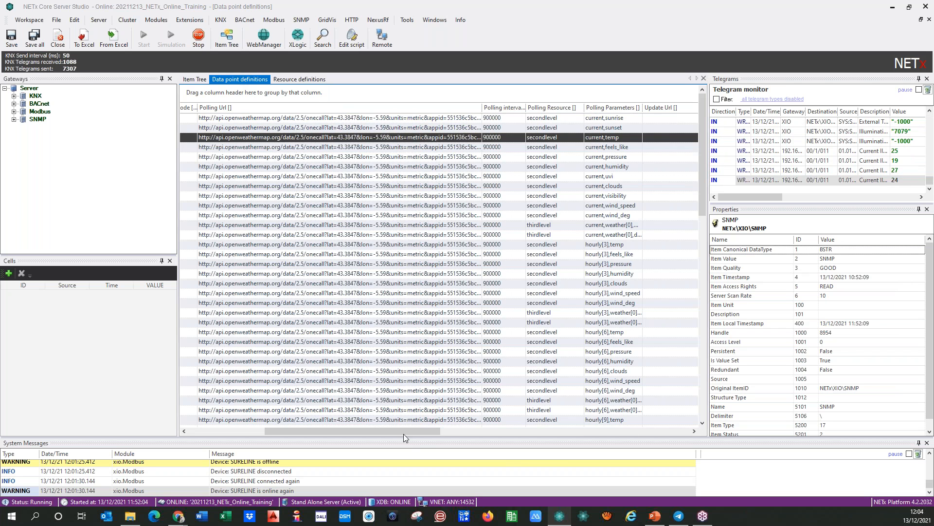
pyautogui.moveTo(403, 431); pyautogui.dragTo(553, 429)
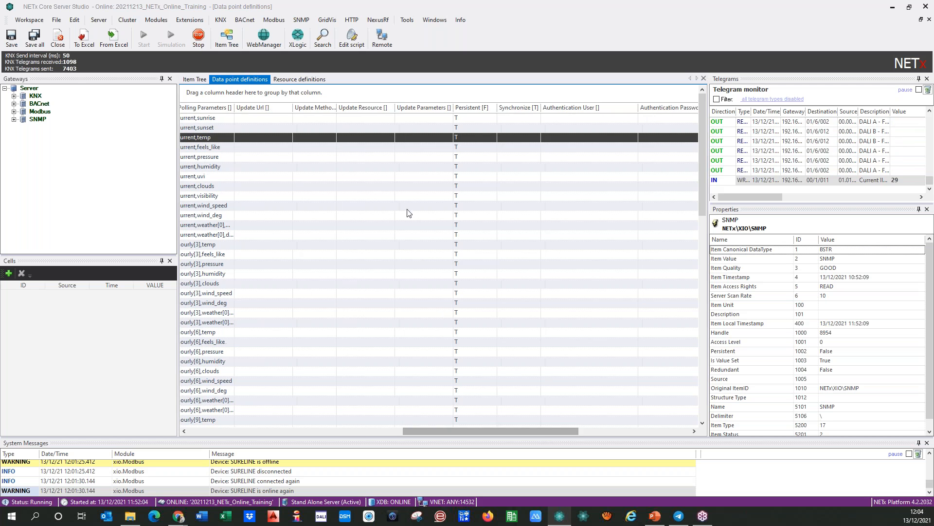
pyautogui.click(303, 139)
pyautogui.click(332, 137)
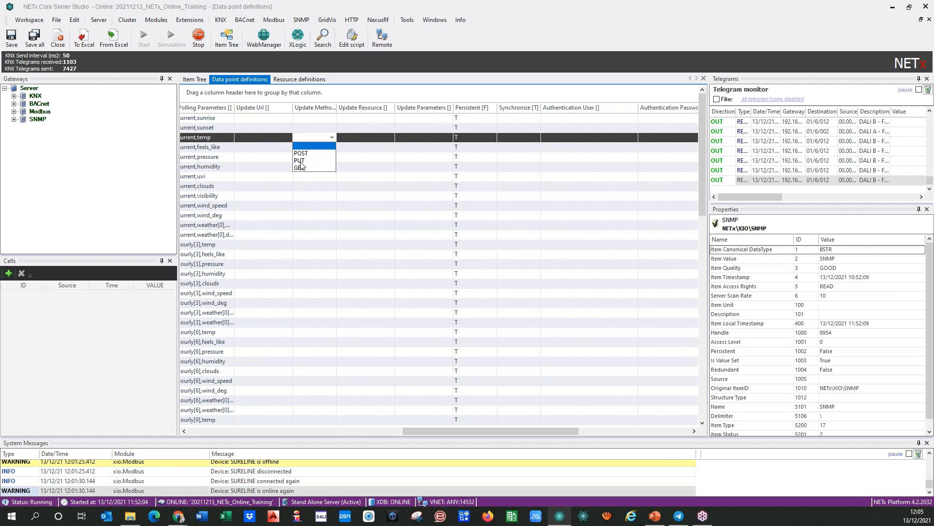
pyautogui.click(337, 108)
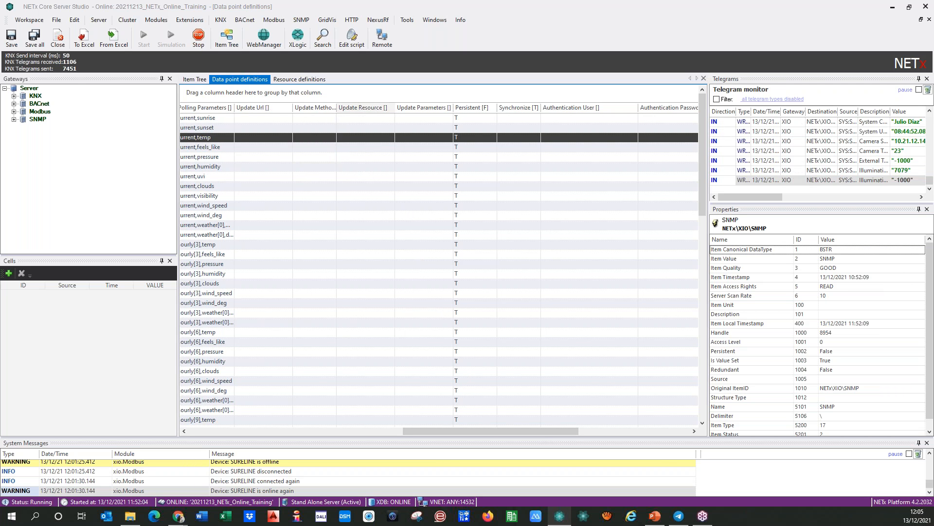
pyautogui.doubleClick(336, 108)
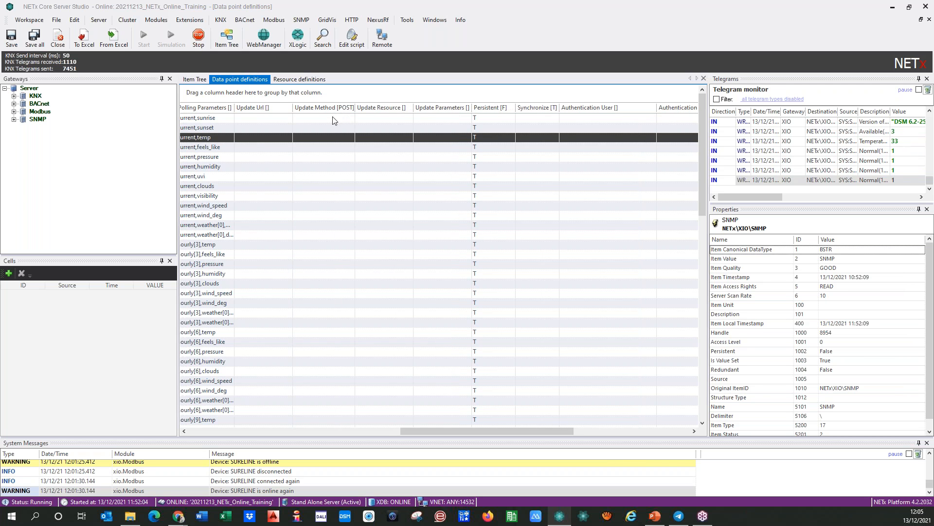
pyautogui.click(347, 138)
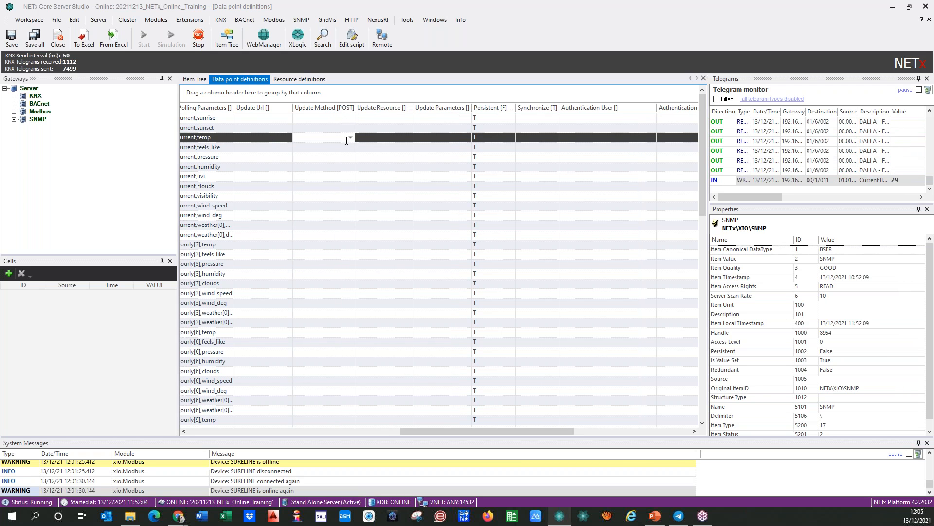
pyautogui.click(349, 138)
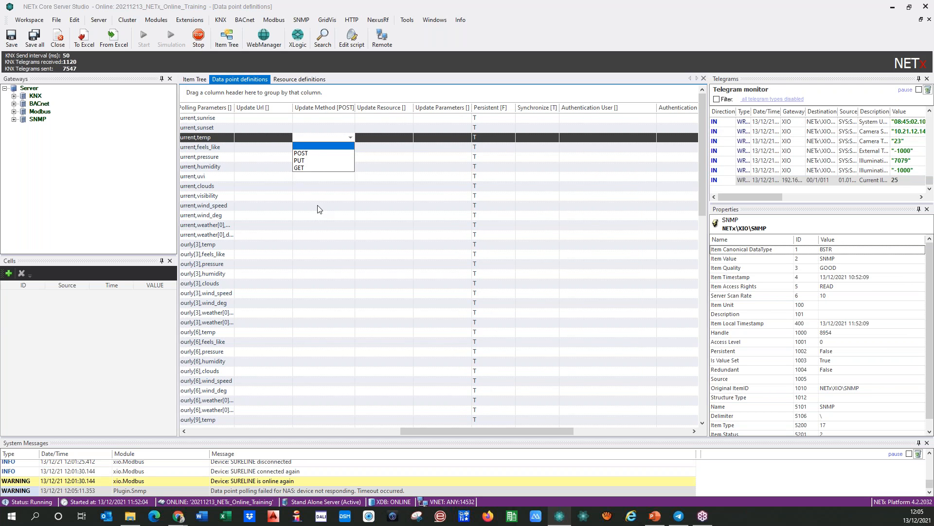
pyautogui.click(319, 192)
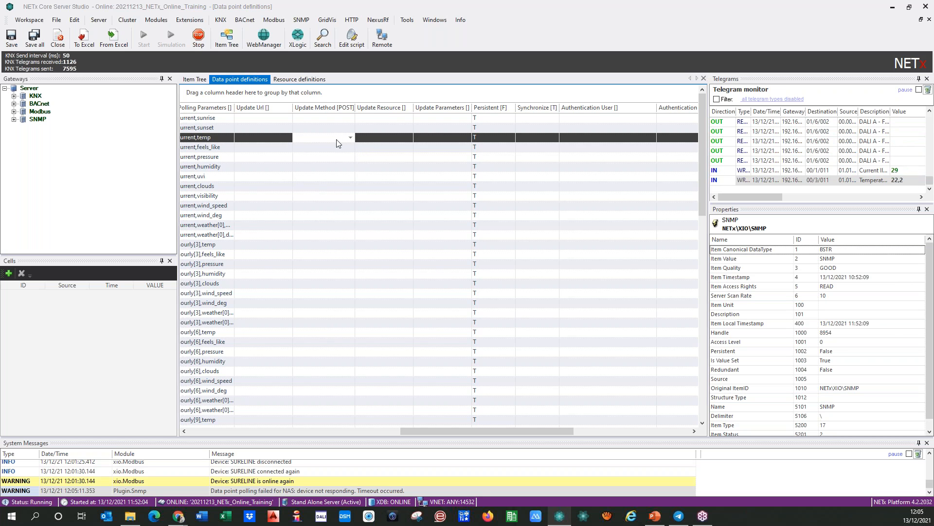
pyautogui.scroll(-3, 354, 180)
pyautogui.moveTo(455, 433); pyautogui.dragTo(221, 431)
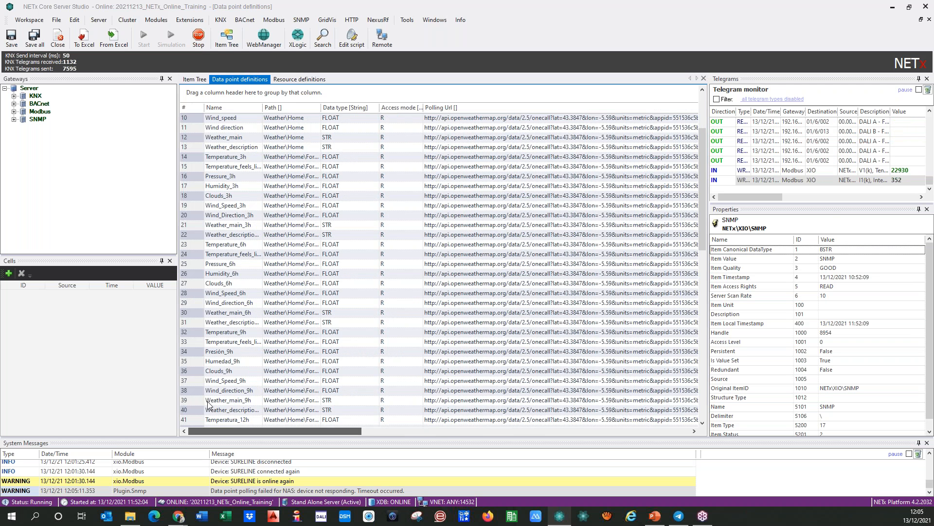
# Step: From the Item Tree, run Save all and confirm the synchronisation with OK
pyautogui.click(194, 79)
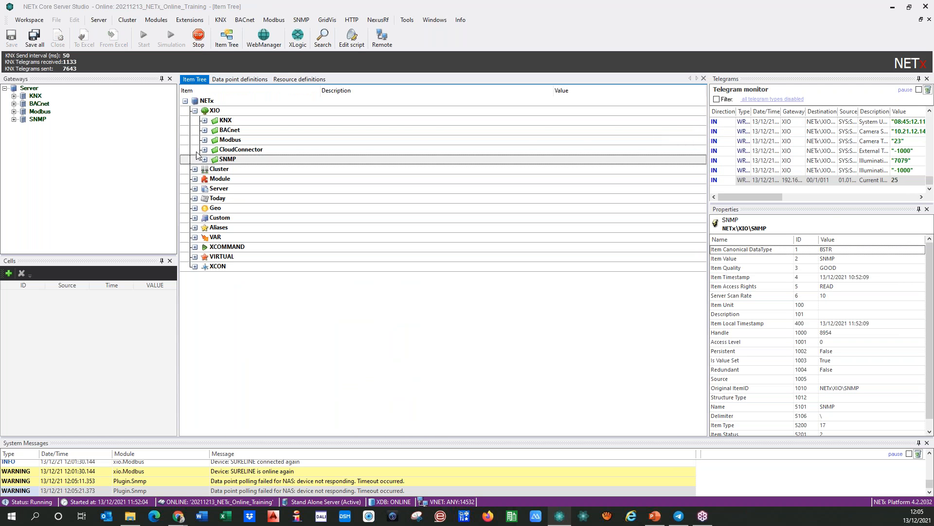
pyautogui.click(197, 156)
pyautogui.click(32, 39)
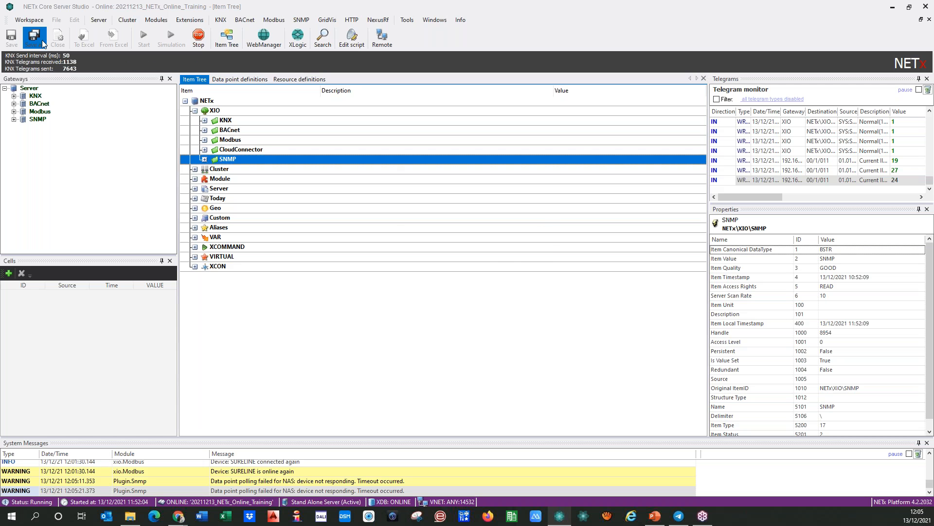
pyautogui.click(484, 290)
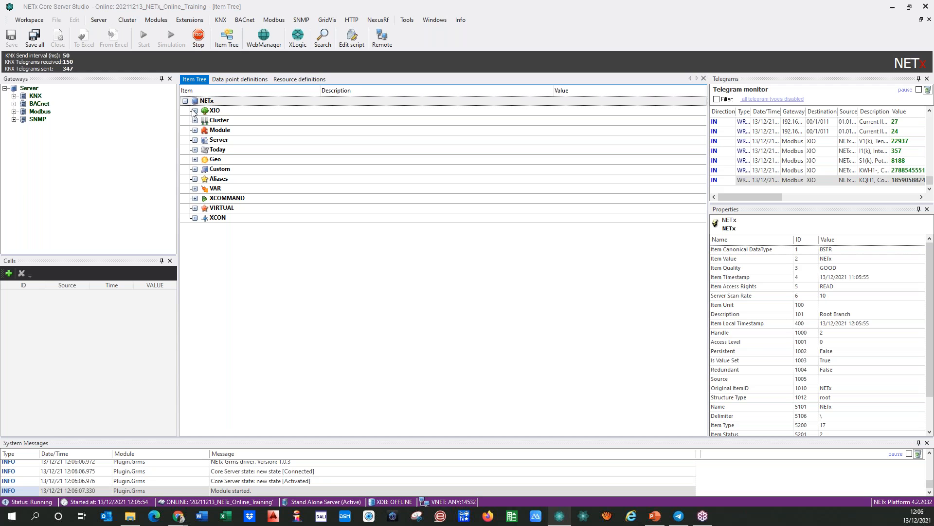
# Step: Expand the SNMP, Modbus, BACnet and KNX gateways to list their devices
pyautogui.click(14, 119)
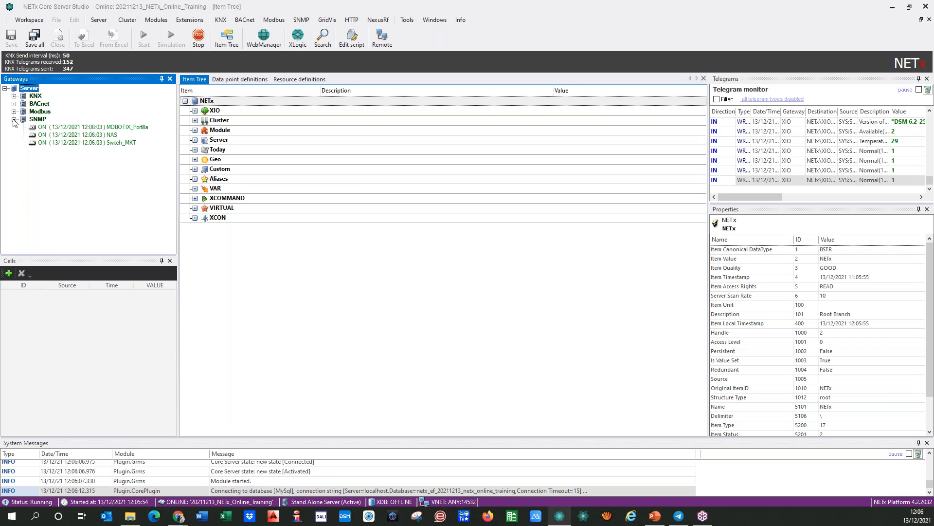
pyautogui.click(14, 111)
pyautogui.click(15, 104)
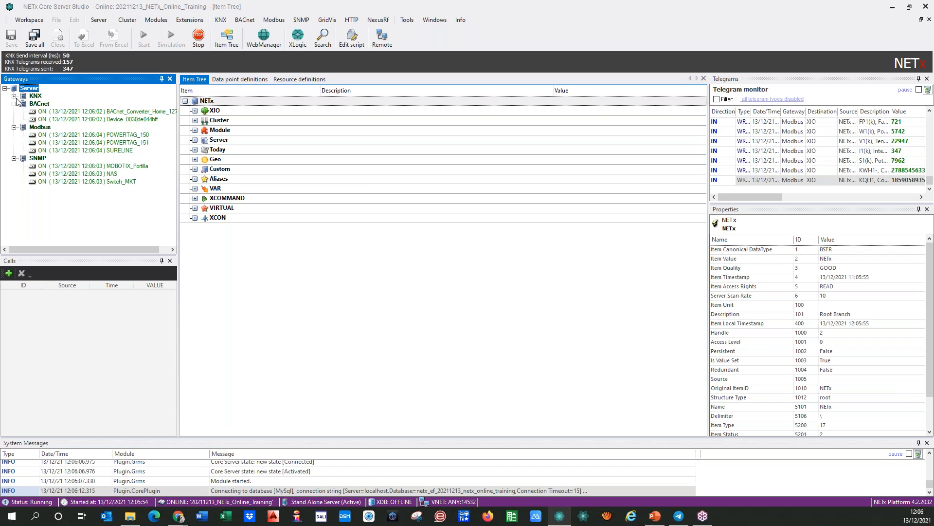
pyautogui.click(14, 96)
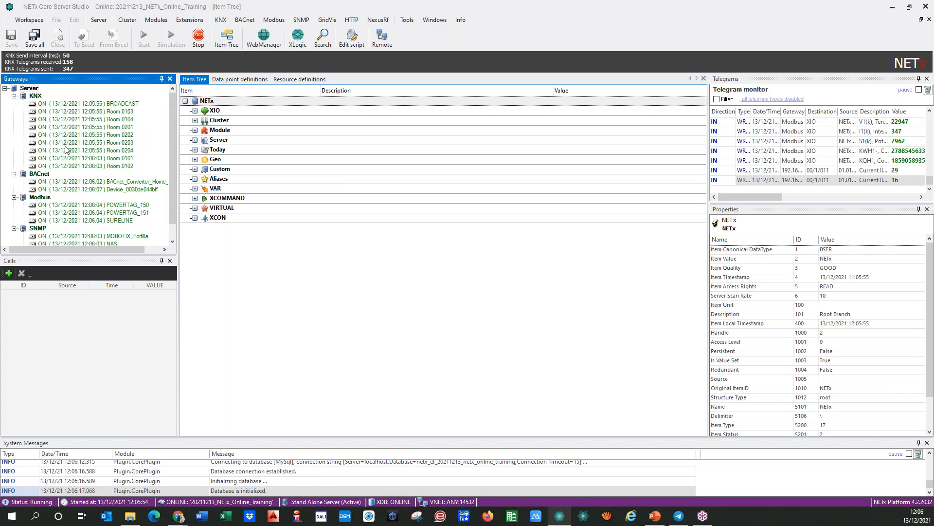
pyautogui.scroll(-1, 53, 140)
pyautogui.scroll(1, 52, 141)
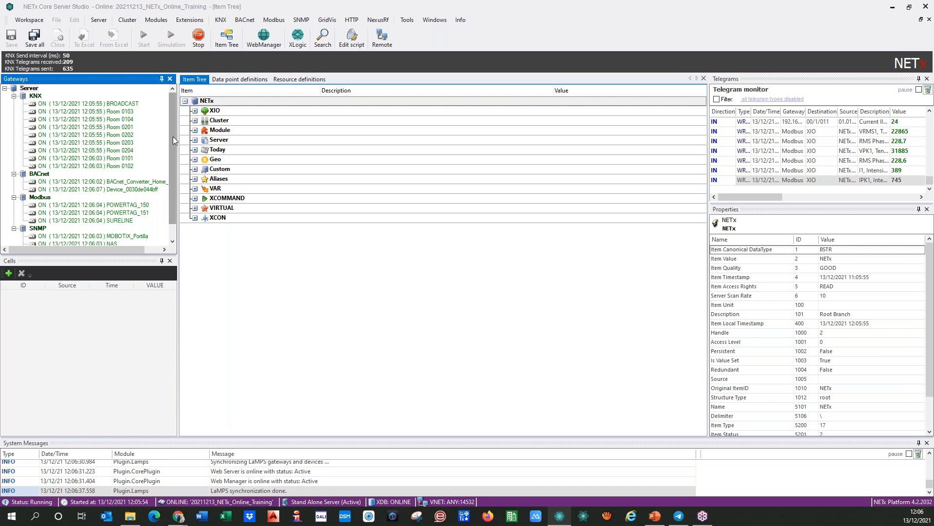
# Step: Expand XIO > Http > Weather > Home in the Item Tree to see live weather values
pyautogui.moveTo(173, 137); pyautogui.dragTo(174, 247)
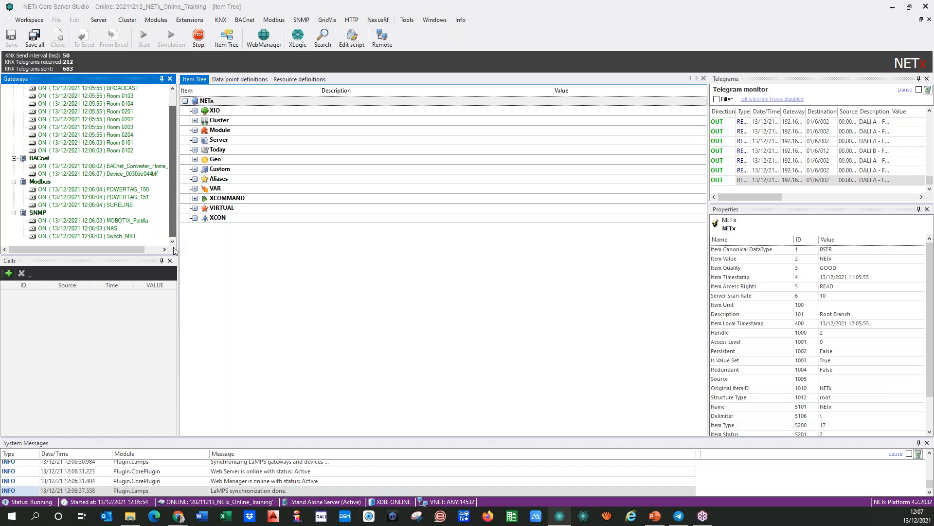
pyautogui.moveTo(171, 212); pyautogui.dragTo(172, 167)
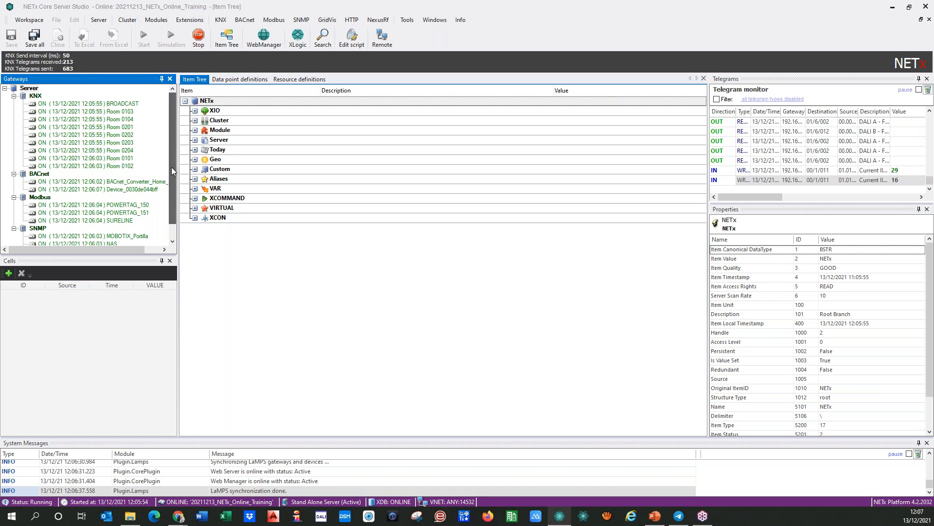
pyautogui.doubleClick(195, 111)
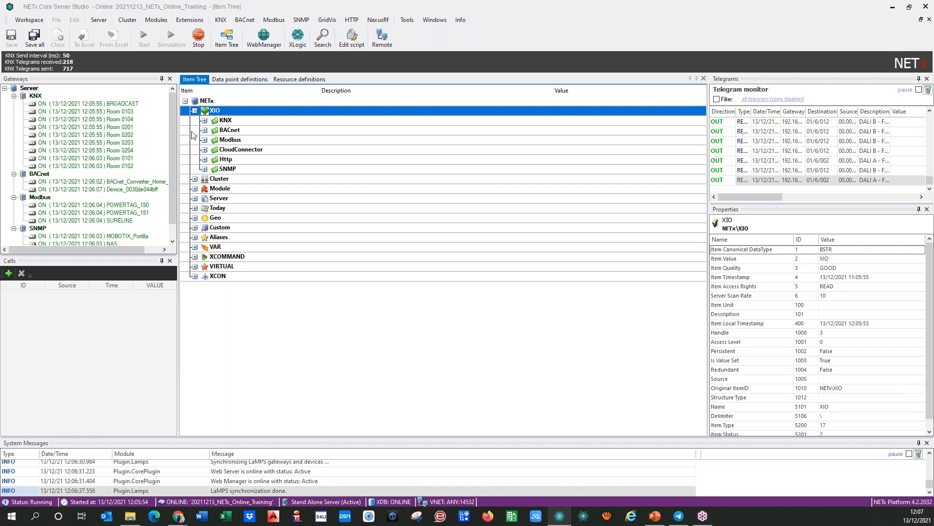
pyautogui.doubleClick(204, 159)
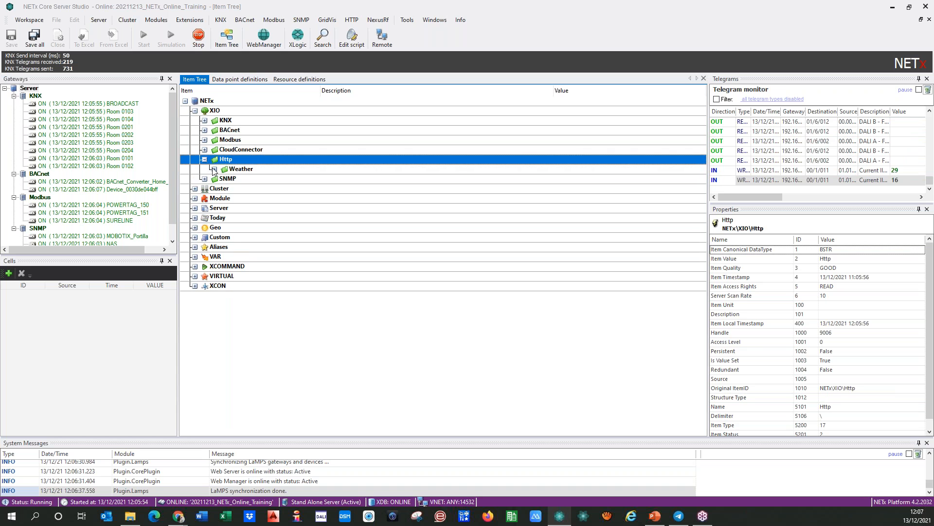
pyautogui.doubleClick(215, 169)
pyautogui.doubleClick(228, 179)
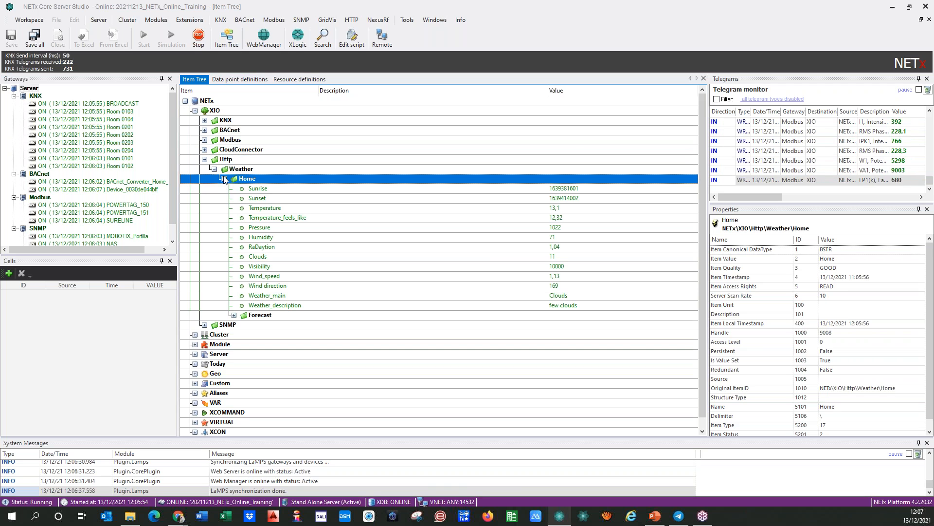
pyautogui.doubleClick(228, 177)
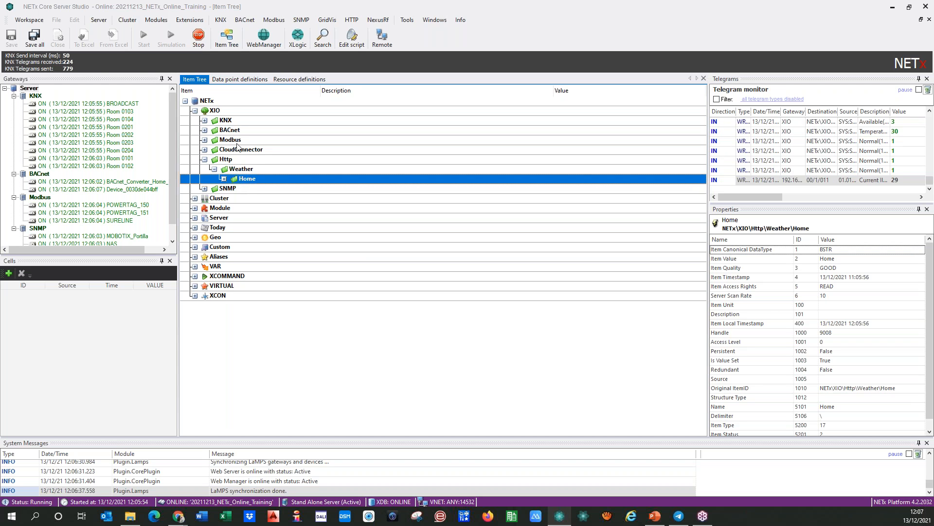
# Step: Widen the Path column in Data point definitions, then re-expand the Home weather branch
pyautogui.click(240, 79)
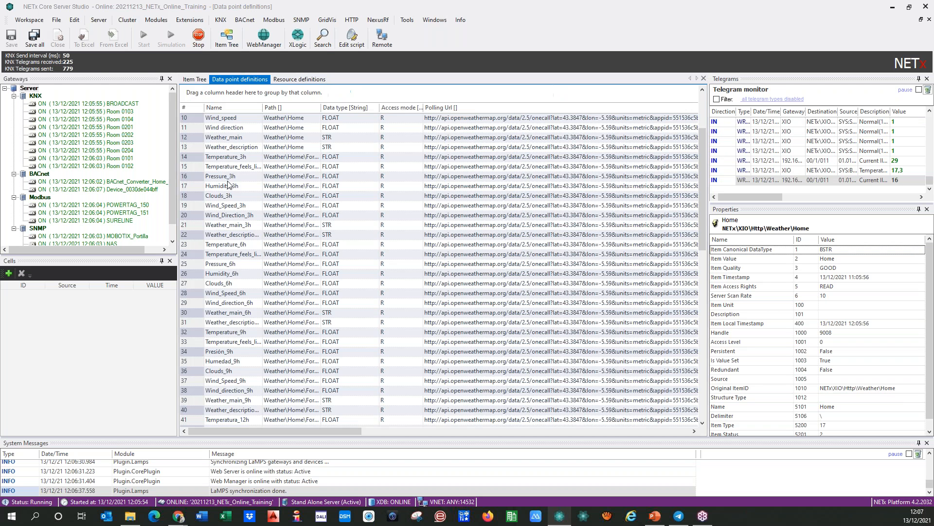
pyautogui.doubleClick(321, 107)
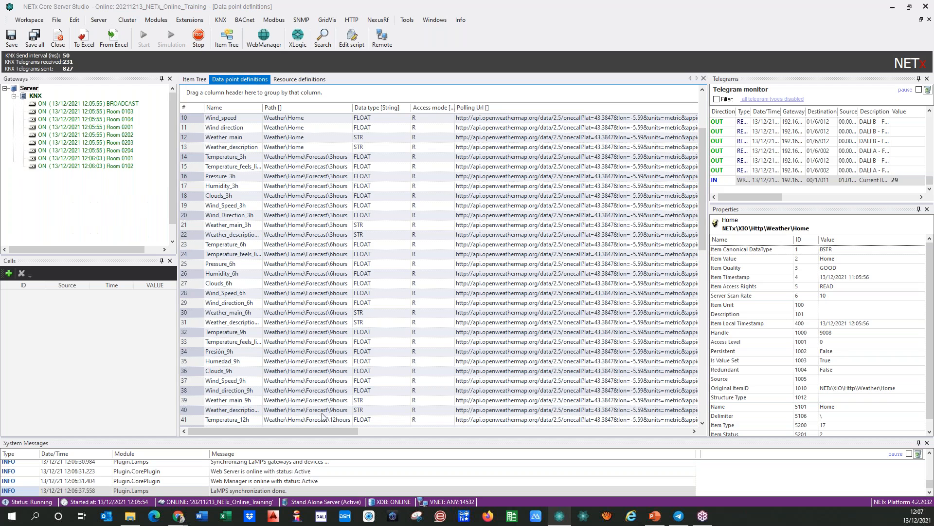
pyautogui.click(193, 79)
pyautogui.click(223, 179)
pyautogui.click(223, 179)
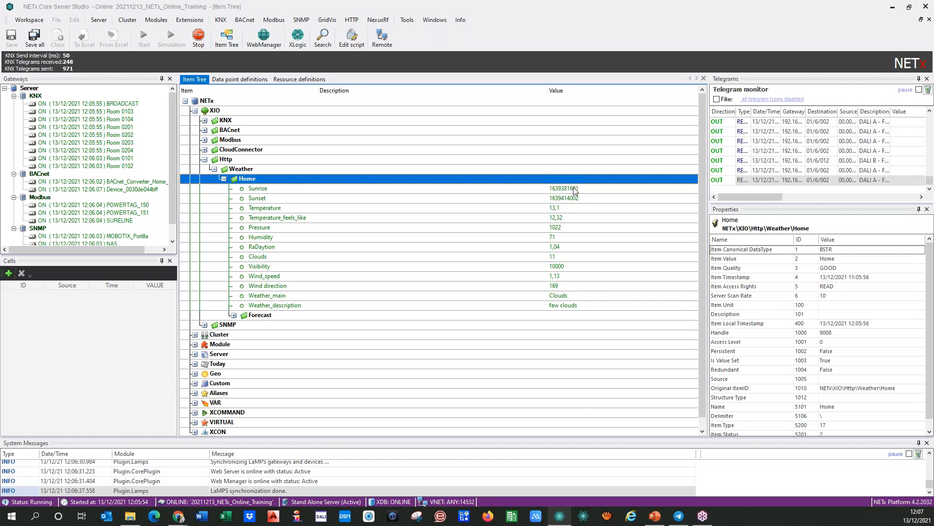
# Step: Compare the Temperature, Temperature_feels_like, Humidity and Wind_speed item properties
pyautogui.click(539, 208)
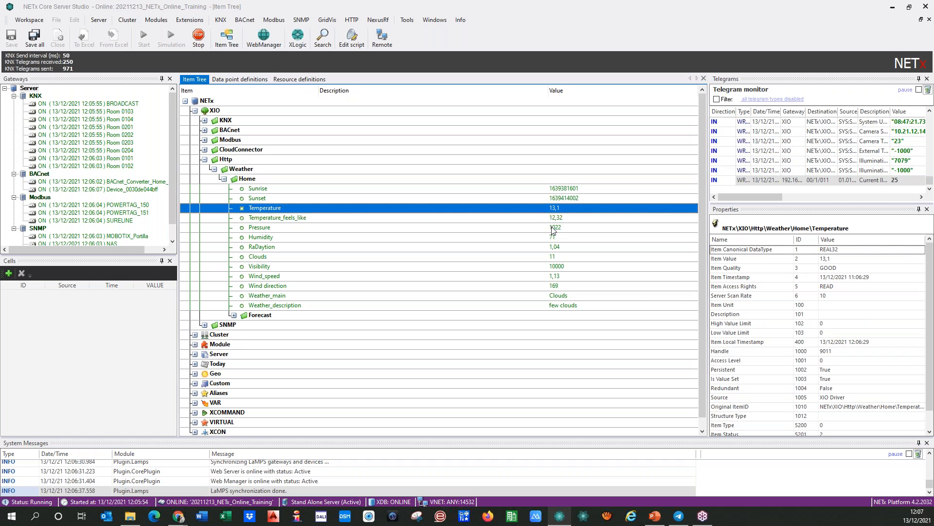
pyautogui.click(543, 216)
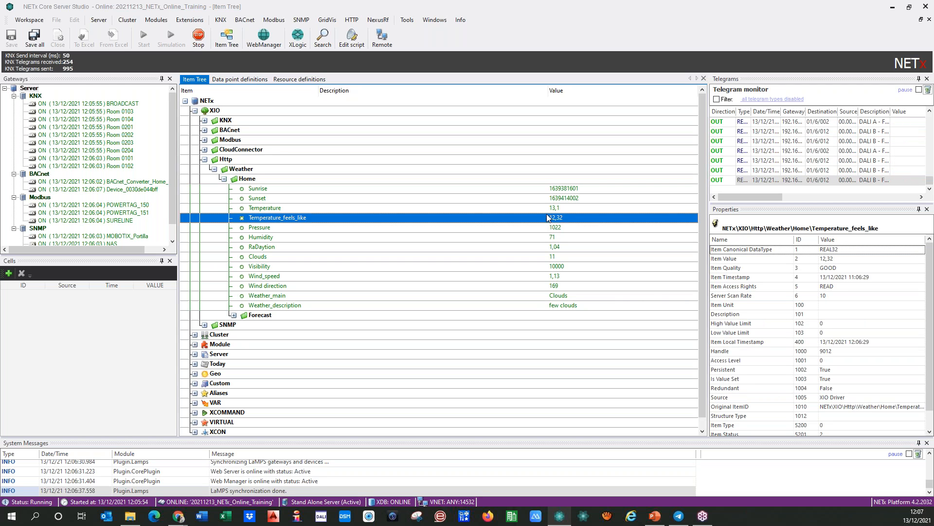
pyautogui.click(540, 208)
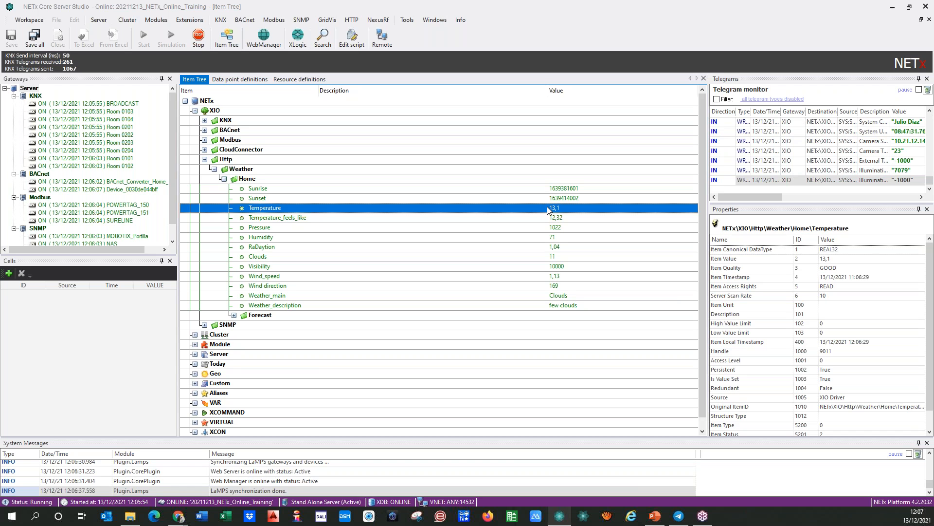
pyautogui.click(395, 238)
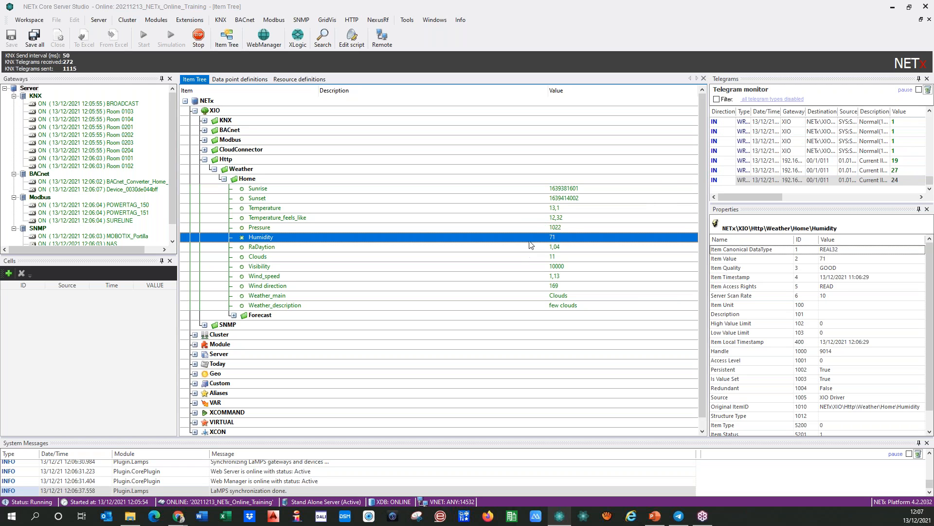
pyautogui.press('Up')
pyautogui.press('Up')
pyautogui.press('Up')
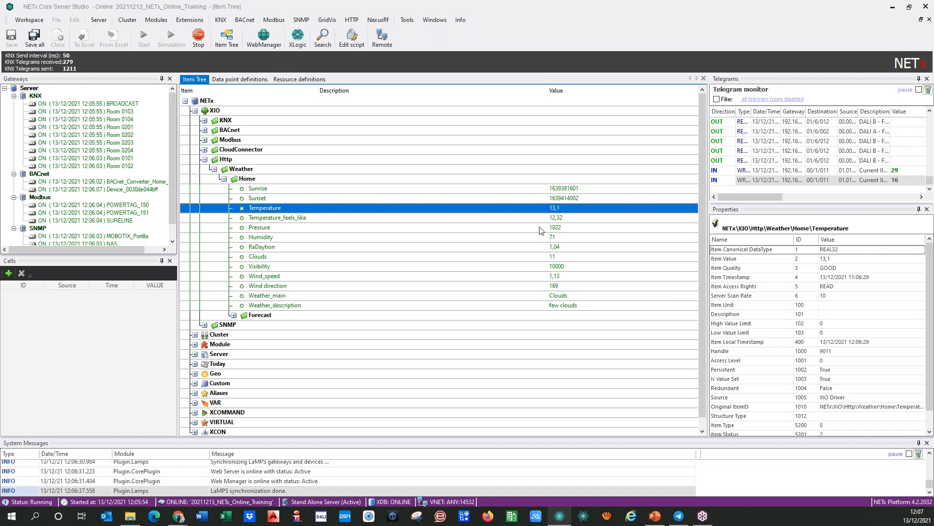
pyautogui.click(541, 276)
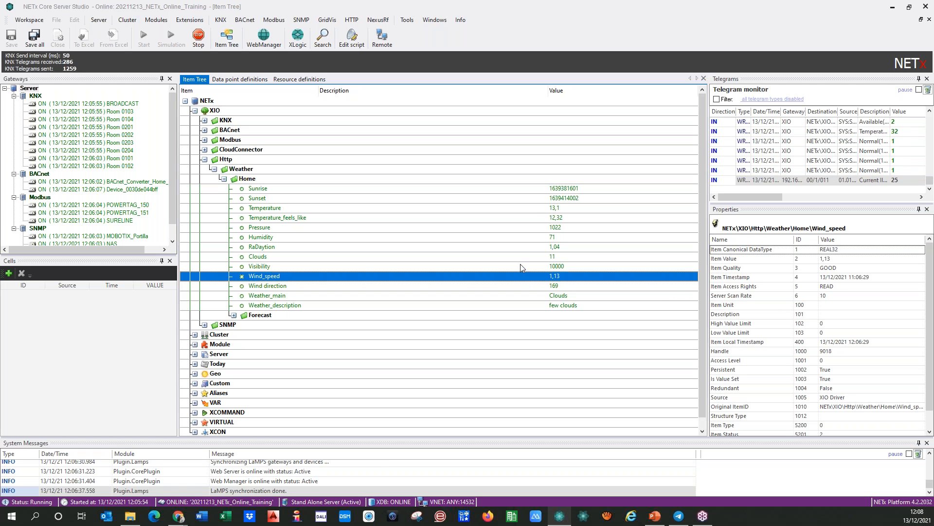
pyautogui.click(536, 211)
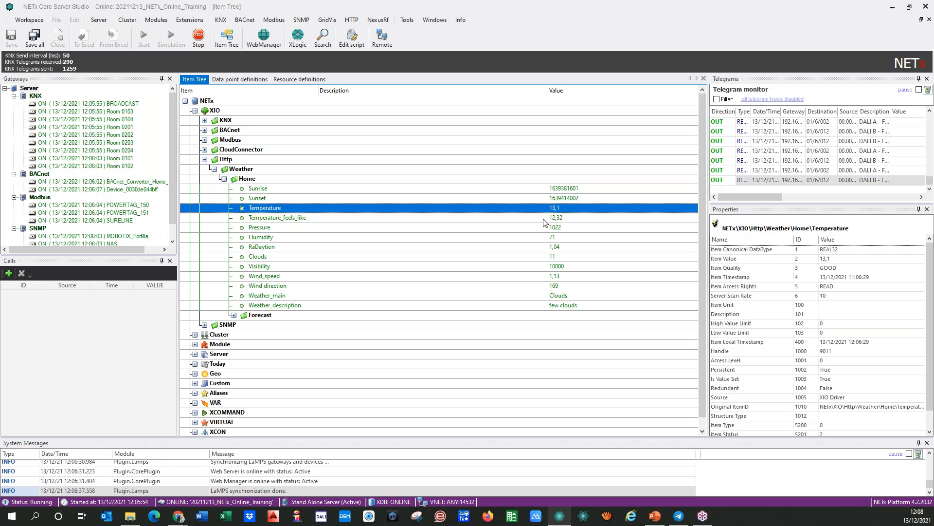
# Step: Step through Humidity, RaDaytion, Clouds, Visibility, Weather_main and Weather_description, then expand Forecast
pyautogui.click(542, 239)
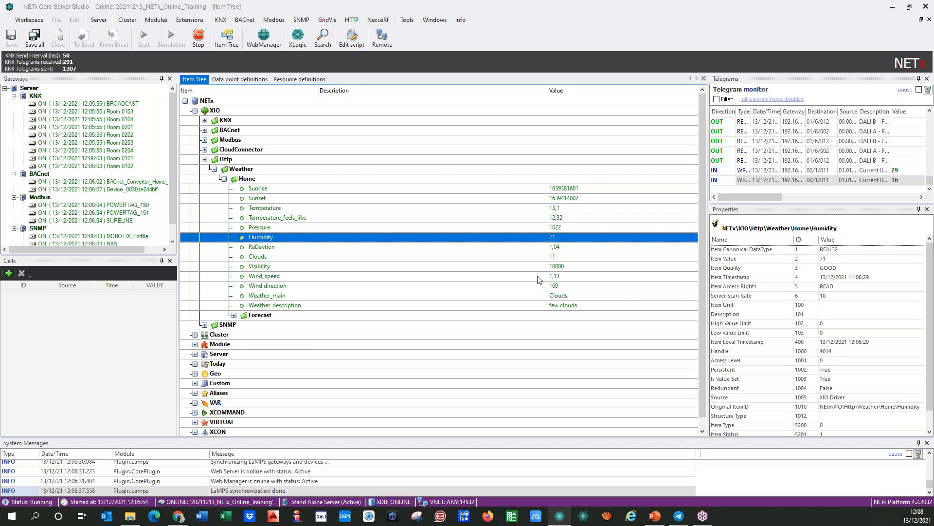
pyautogui.click(546, 249)
pyautogui.click(546, 258)
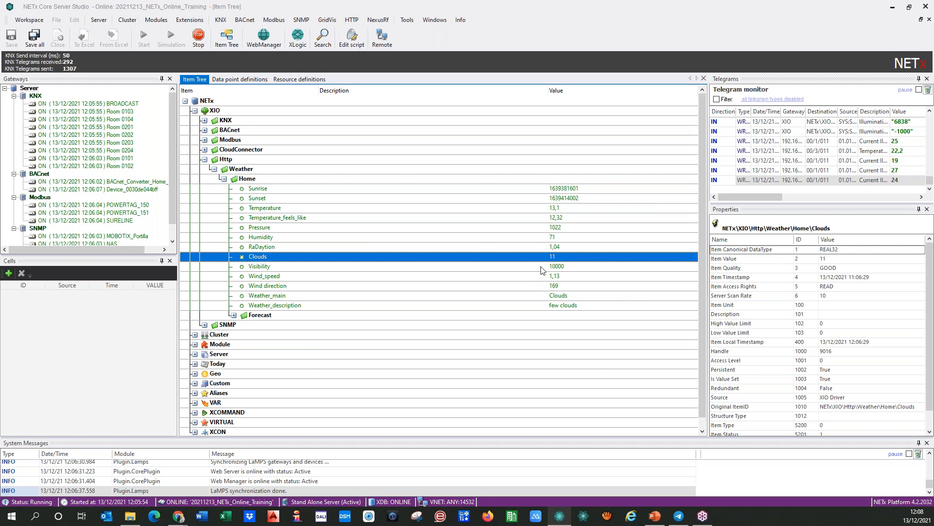
pyautogui.click(543, 269)
pyautogui.click(543, 297)
pyautogui.click(543, 307)
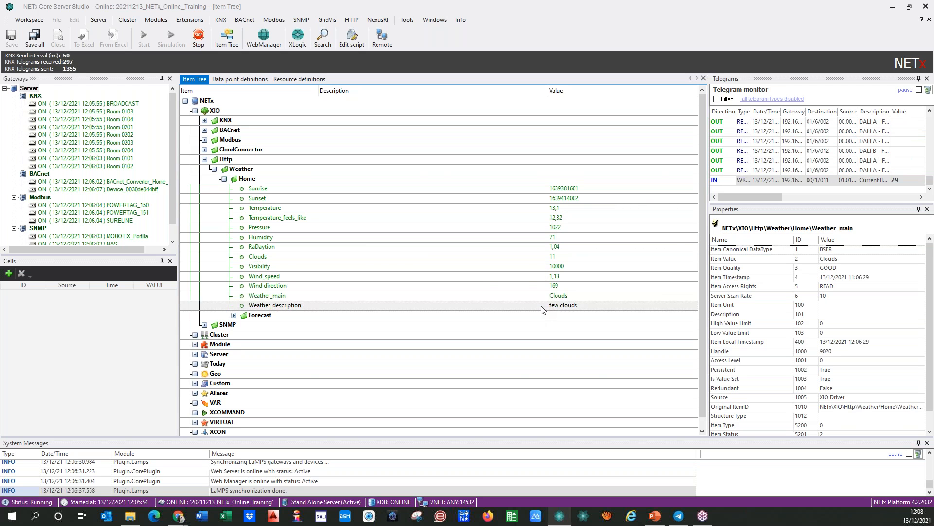
pyautogui.click(234, 315)
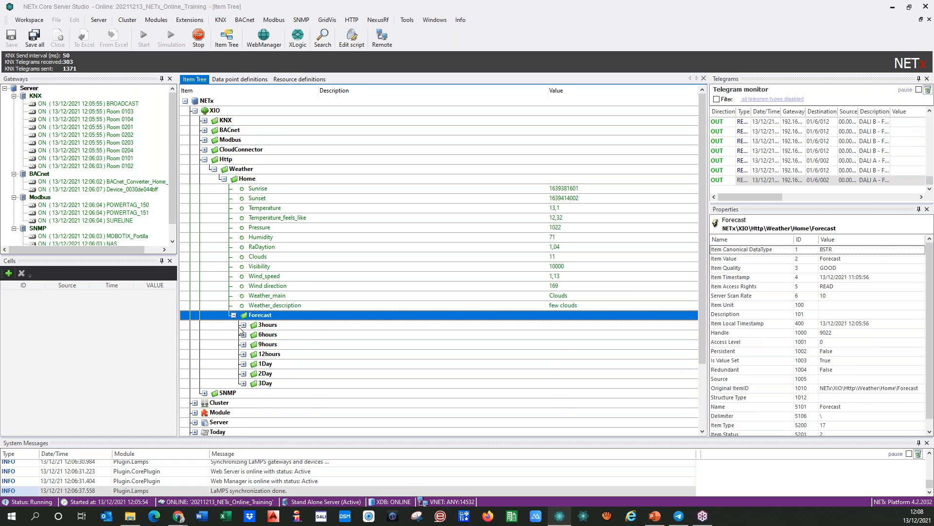
# Step: Expand the 3hours, 6hours, 9hours and 12hours forecast groups and inspect the 12-hour temperature items
pyautogui.click(243, 324)
pyautogui.scroll(-5, 245, 334)
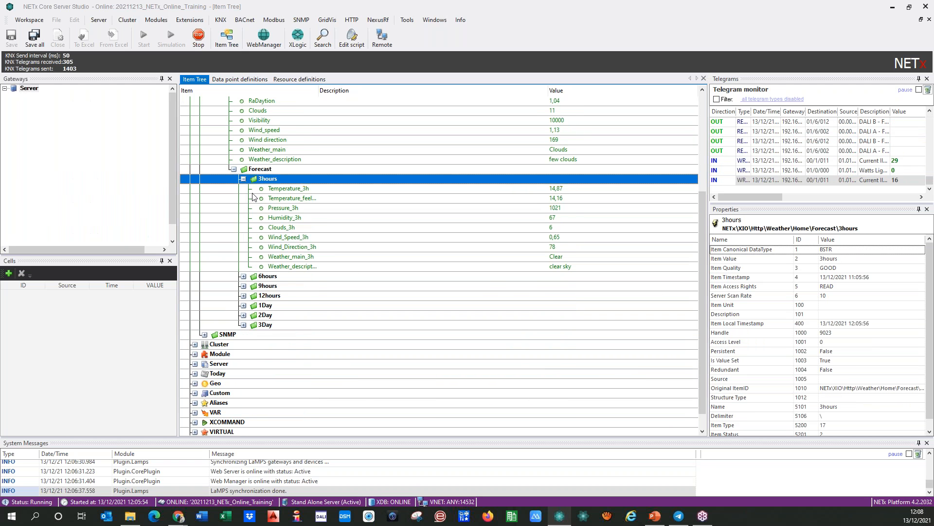
pyautogui.scroll(2, 253, 198)
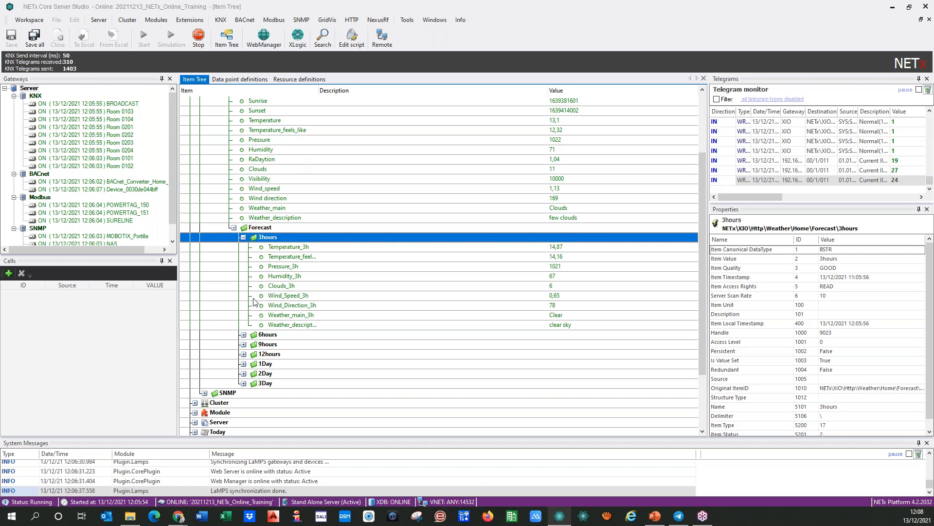
pyautogui.click(243, 334)
pyautogui.scroll(-2, 245, 355)
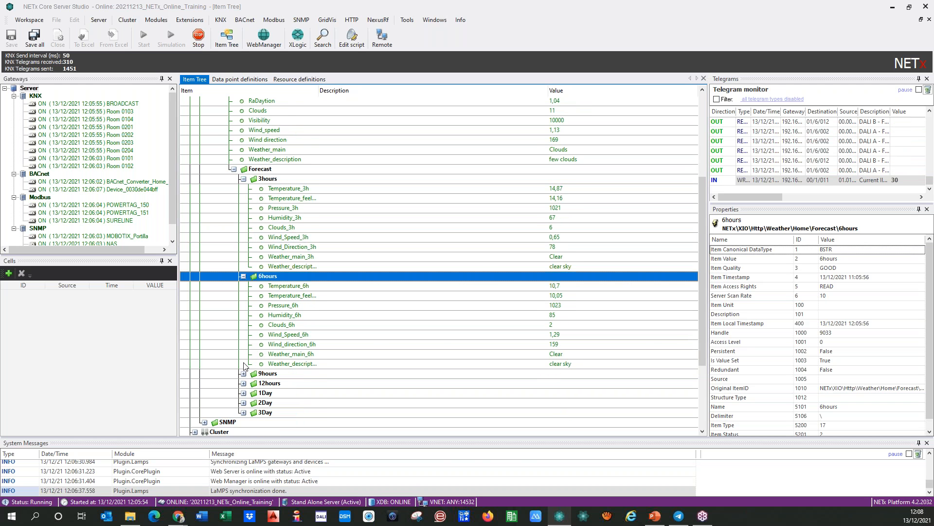
pyautogui.click(243, 374)
pyautogui.scroll(-4, 243, 375)
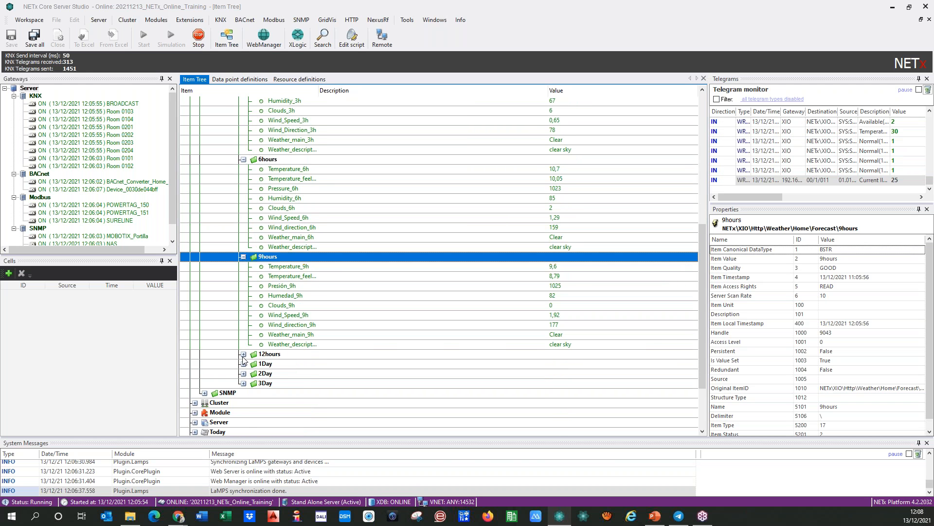
pyautogui.click(244, 354)
pyautogui.scroll(-4, 244, 356)
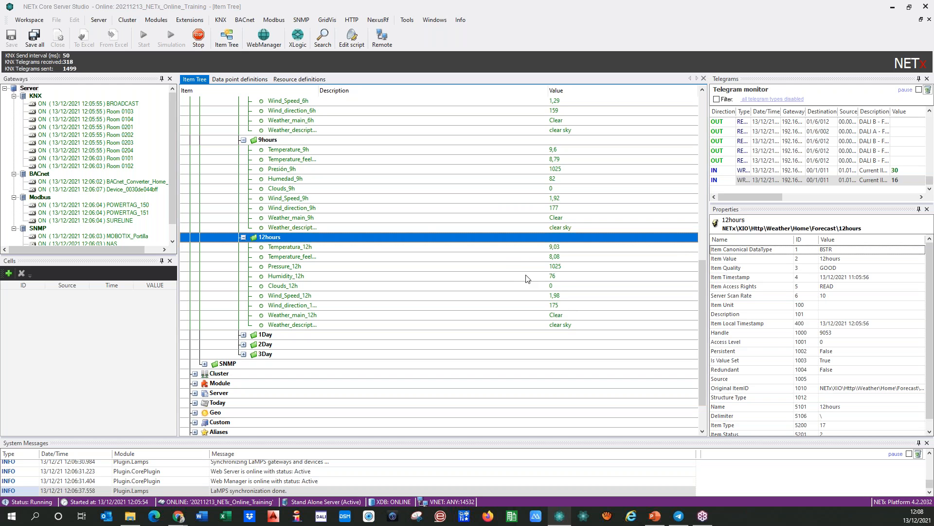
pyautogui.click(532, 259)
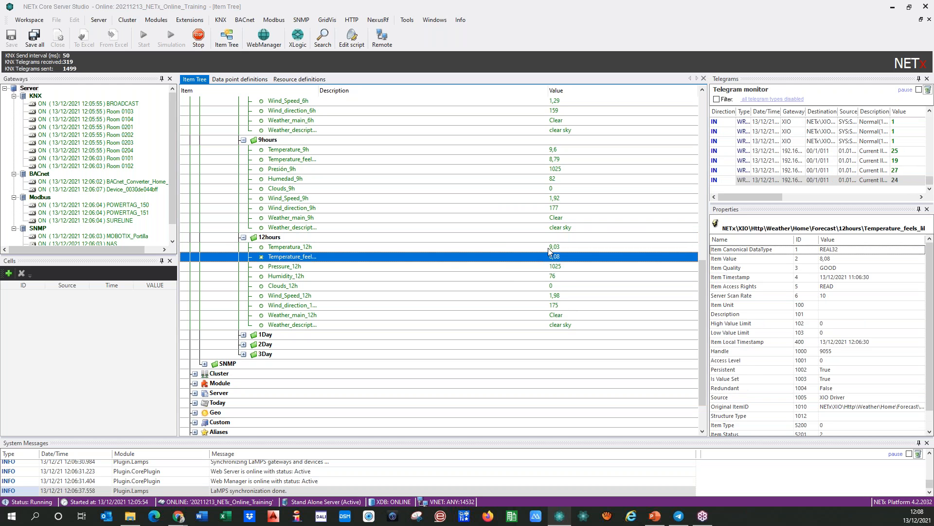
pyautogui.click(548, 248)
# Step: Expand the 1Day, 2Day and 3Day groups and inspect Temperature_d1, Temperature_d2 and Temperature_d3
pyautogui.click(243, 335)
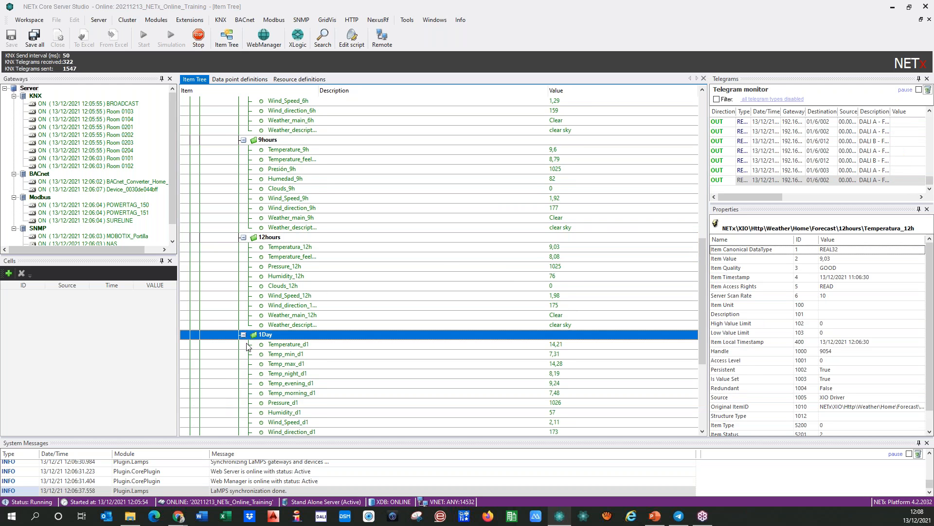
pyautogui.scroll(-4, 440, 311)
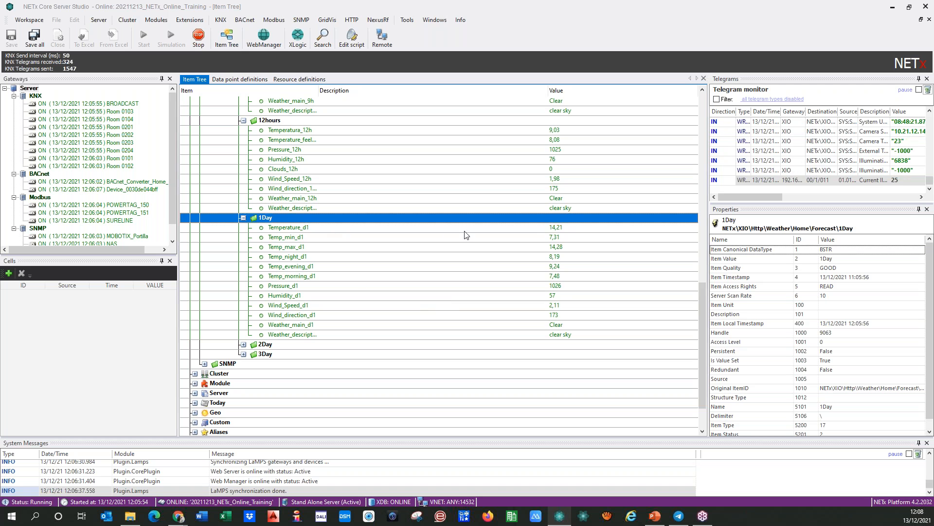
pyautogui.click(546, 231)
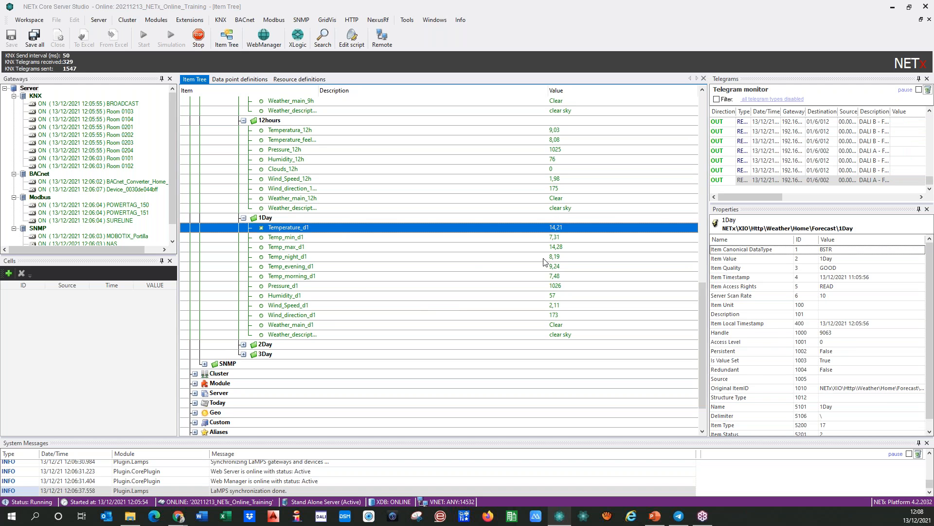
pyautogui.click(242, 344)
pyautogui.scroll(-4, 243, 347)
pyautogui.click(550, 238)
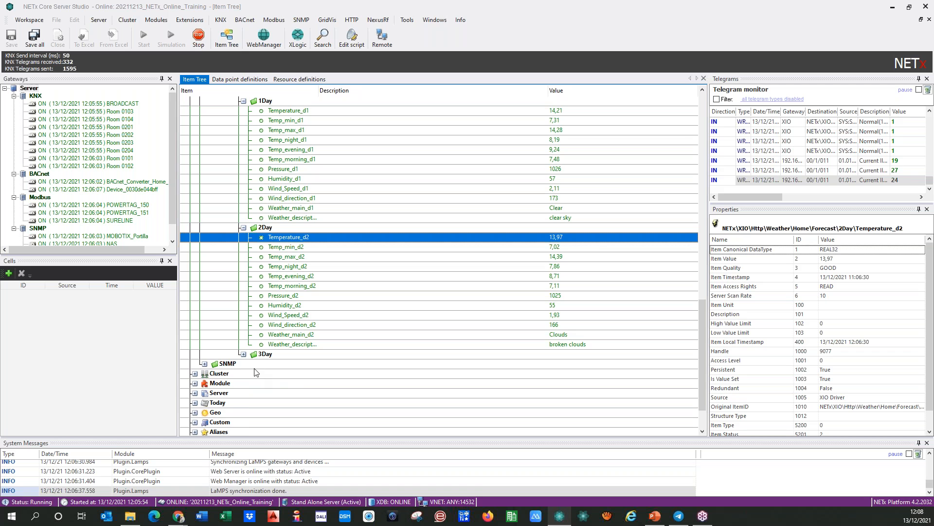
pyautogui.click(243, 354)
pyautogui.scroll(-3, 465, 327)
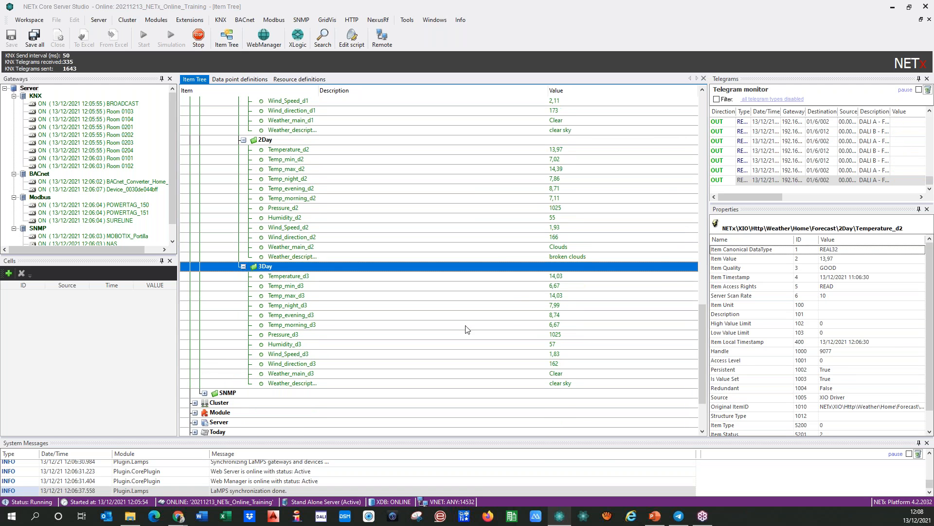
pyautogui.click(535, 276)
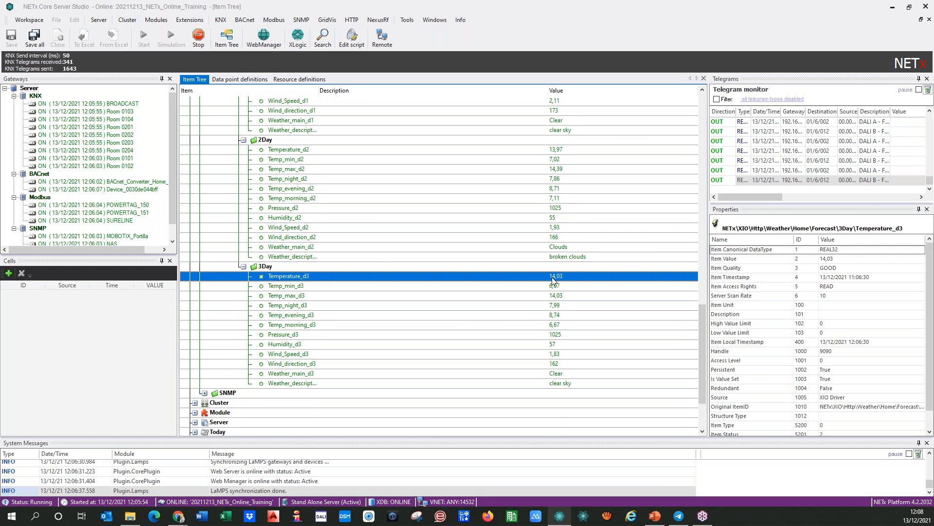
# Step: Collapse all seven forecast groups, then Forecast and the Home node
pyautogui.scroll(5, 467, 358)
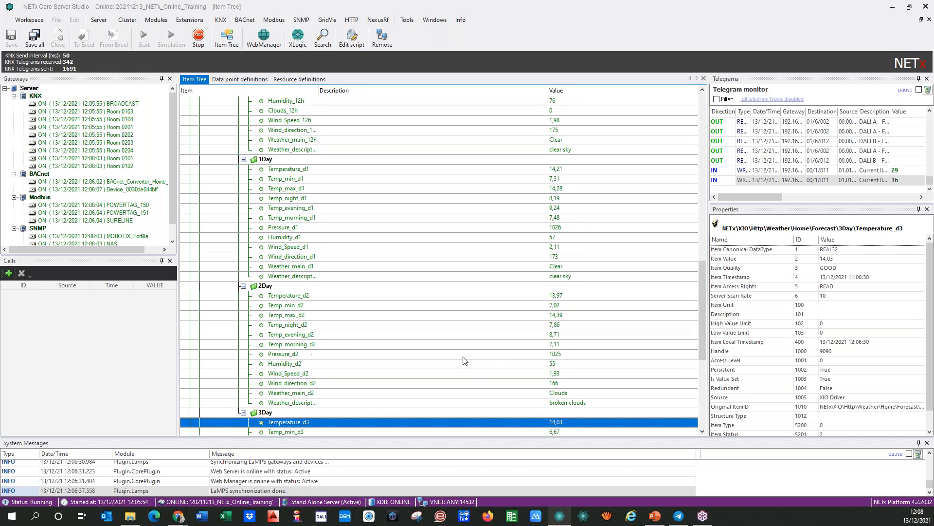
pyautogui.click(243, 286)
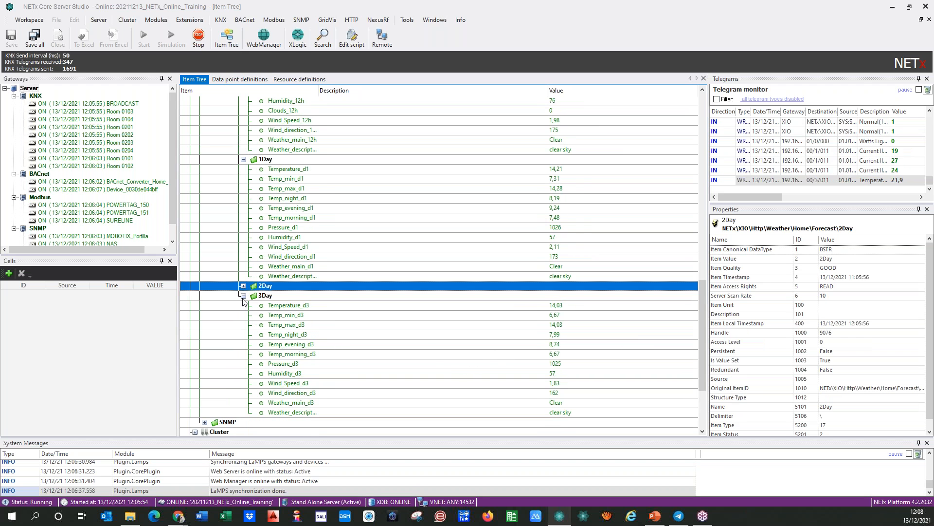
pyautogui.click(244, 296)
pyautogui.click(244, 169)
pyautogui.click(243, 188)
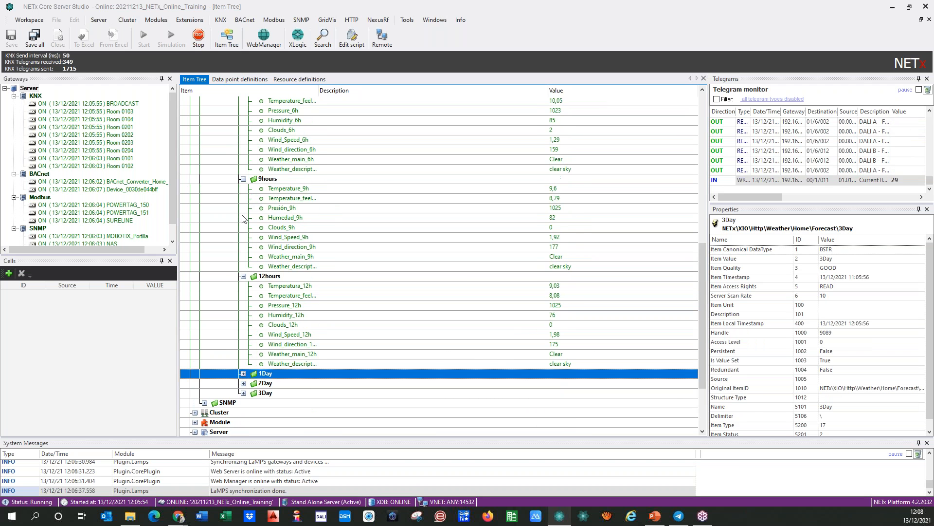
pyautogui.scroll(3, 245, 281)
pyautogui.scroll(2, 245, 282)
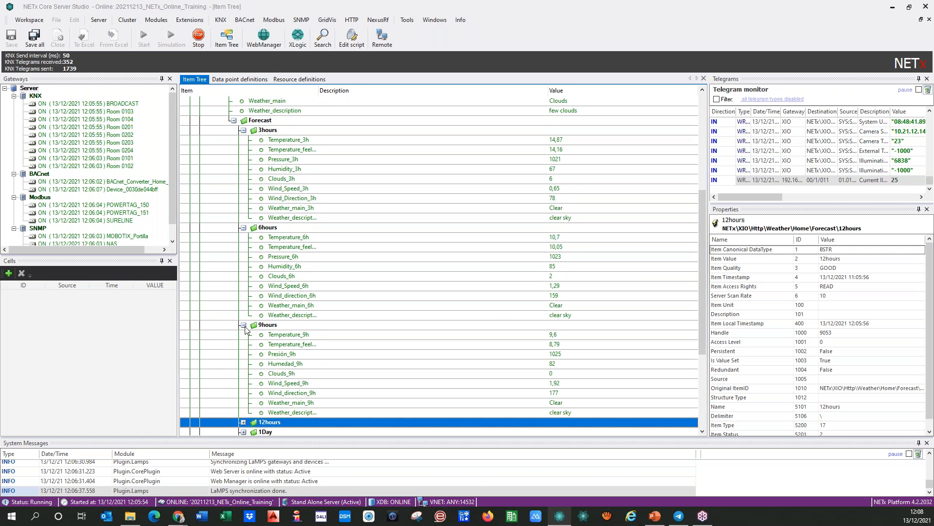
pyautogui.click(243, 325)
pyautogui.click(243, 227)
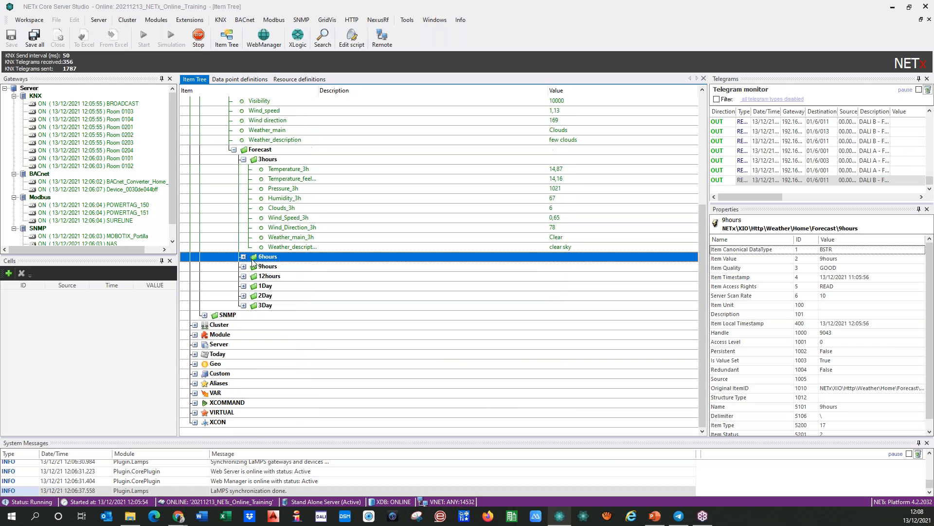
pyautogui.click(242, 160)
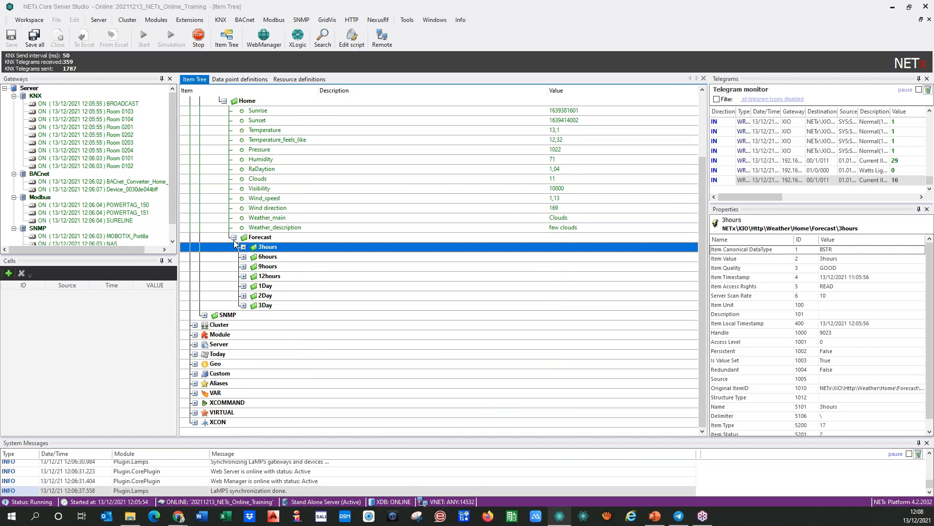
pyautogui.click(233, 238)
pyautogui.click(223, 168)
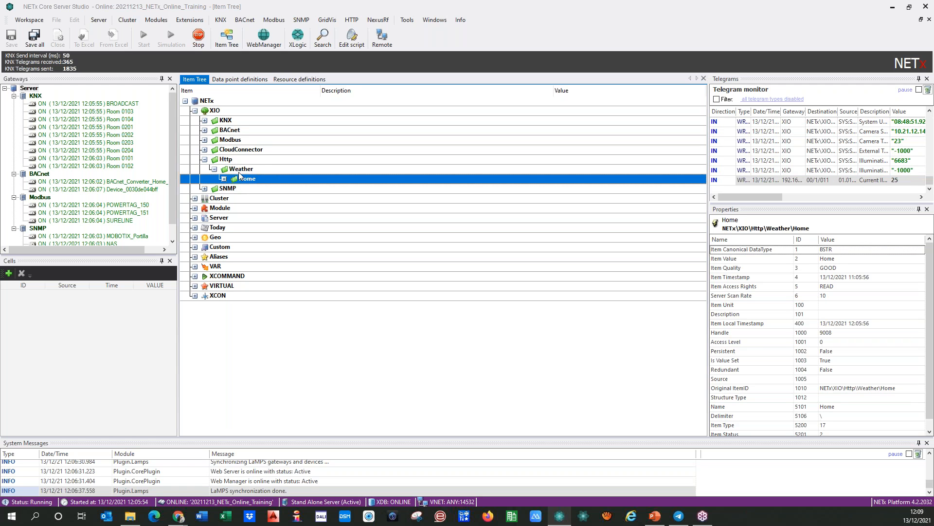
# Step: Check the UsedItems license count under Server > License, then collapse Server, Http and XIO
pyautogui.click(195, 218)
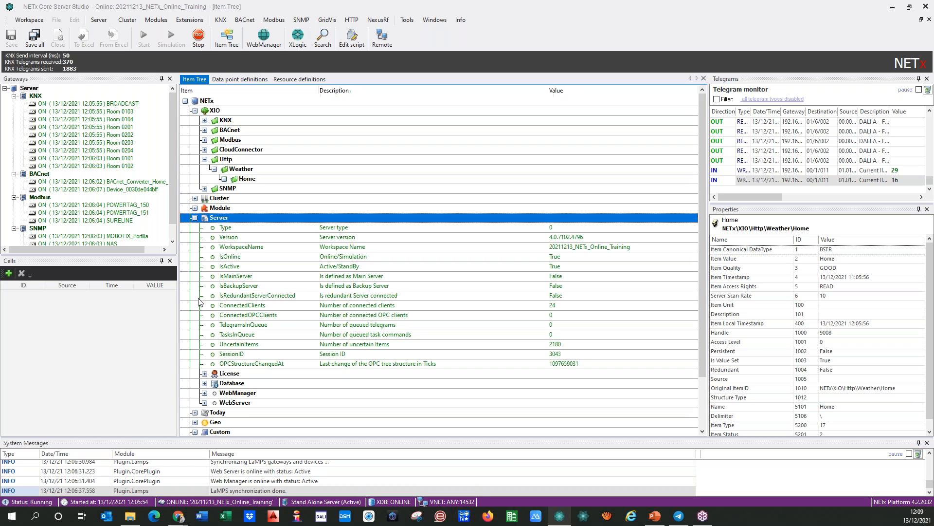
pyautogui.click(205, 373)
pyautogui.scroll(-3, 389, 341)
pyautogui.click(544, 316)
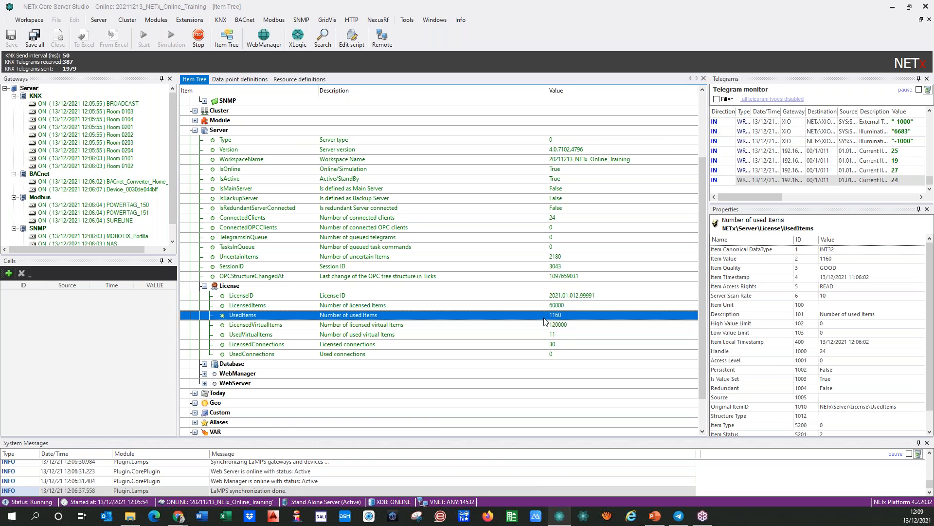
pyautogui.click(194, 130)
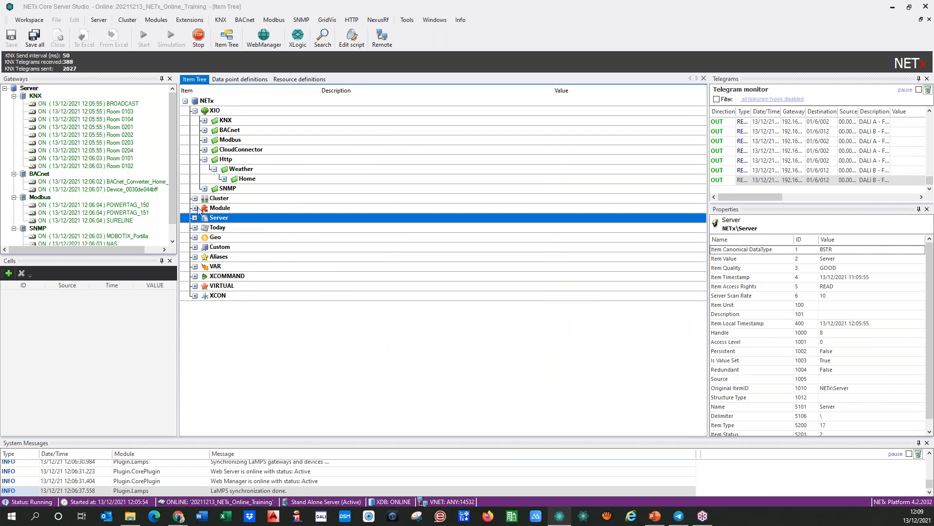
pyautogui.click(204, 159)
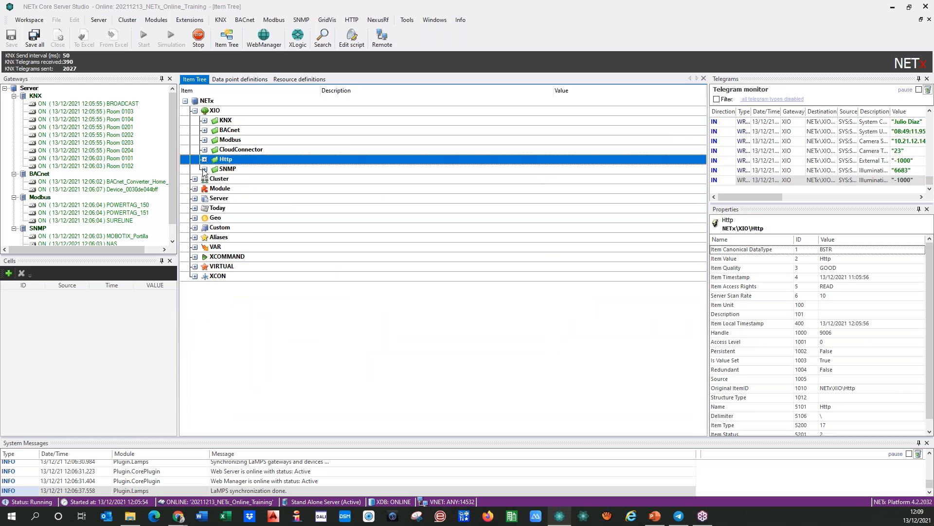
pyautogui.click(194, 110)
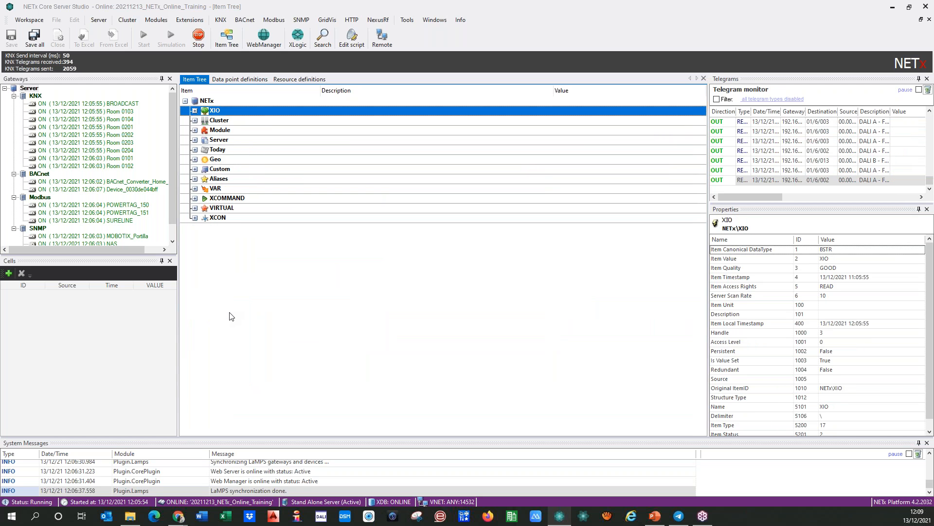
# Step: Glance at the HTTP menu, then bring Chrome forward full size
pyautogui.click(351, 21)
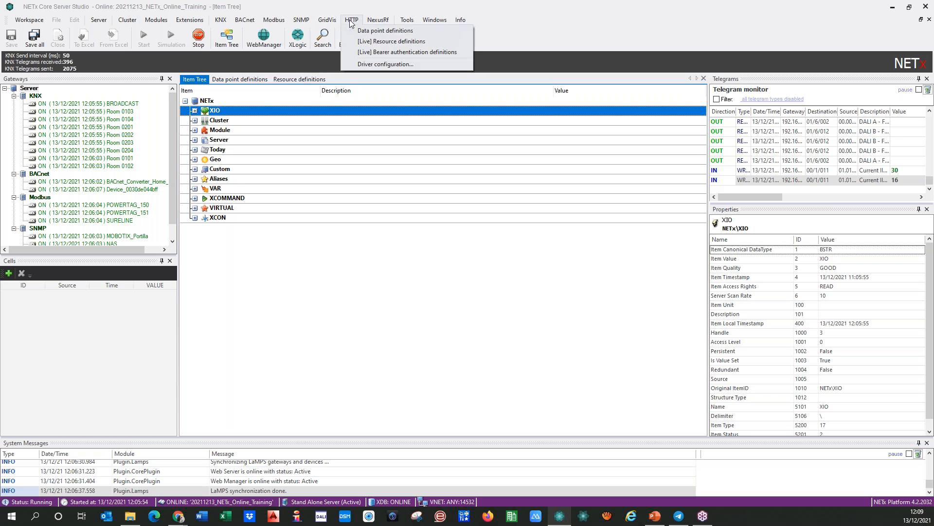
pyautogui.click(343, 256)
pyautogui.click(178, 516)
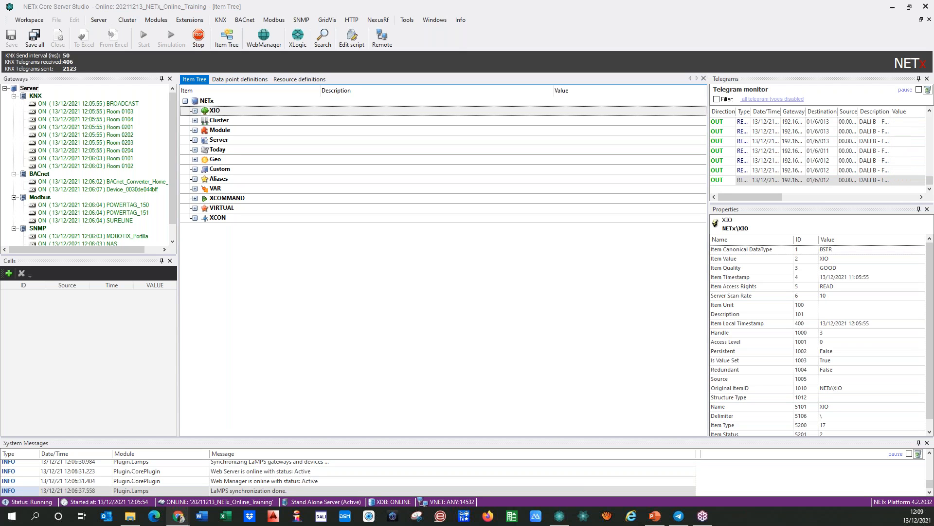
pyautogui.moveTo(0, 73); pyautogui.dragTo(421, 0)
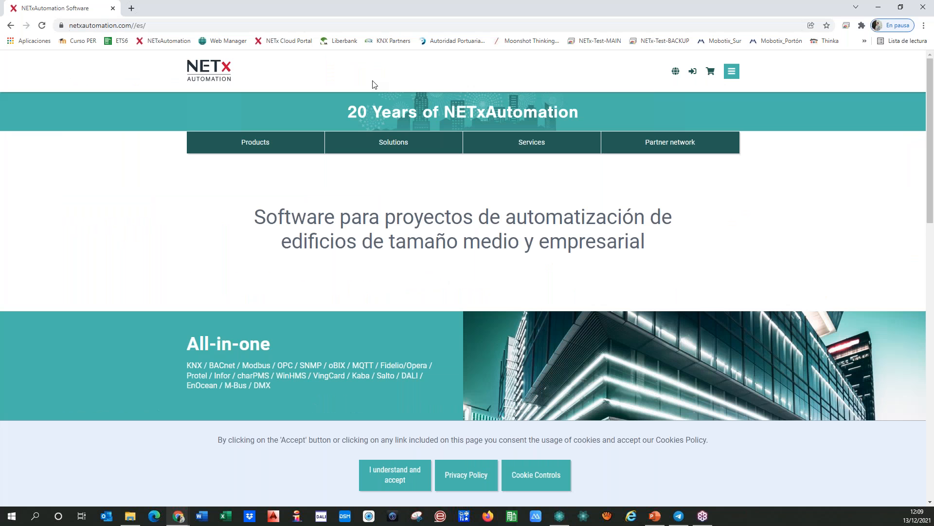
# Step: Go to Support > Knowledge base from the netxautomation.com navigation menu
pyautogui.click(731, 72)
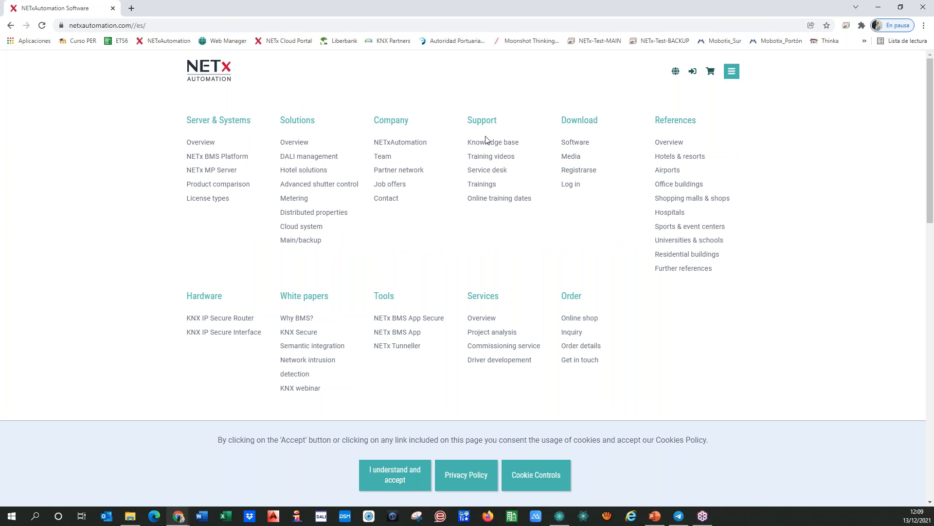
pyautogui.click(475, 146)
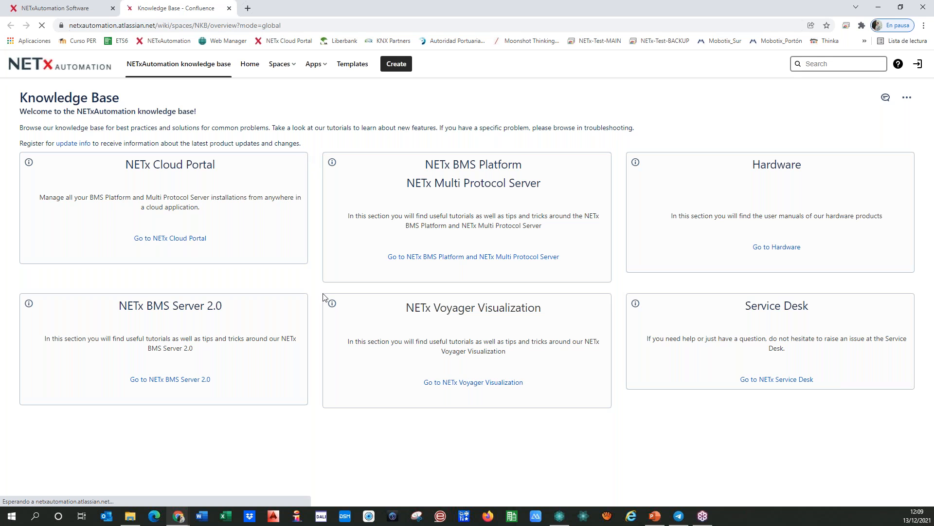
# Step: Return to Core Server Studio and choose Info > Documentation to show DOC_ENG.pdf
pyautogui.click(559, 515)
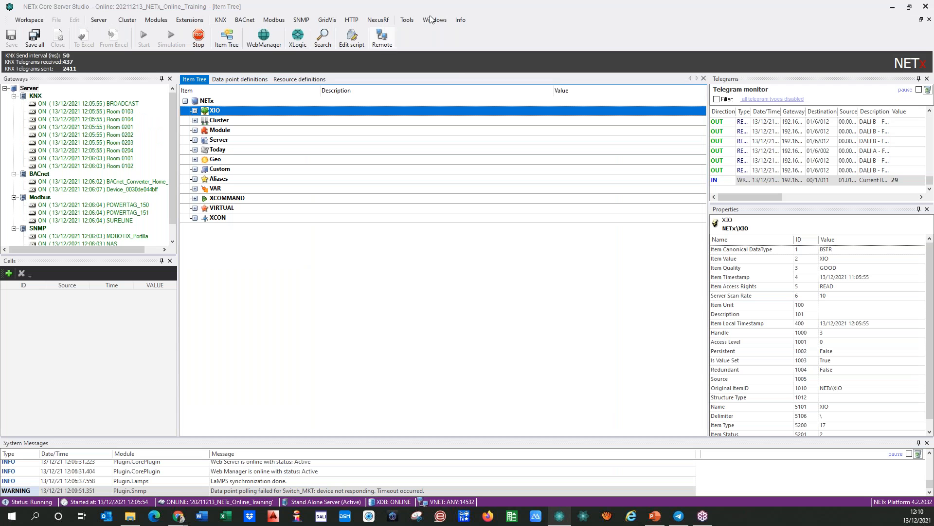
pyautogui.click(460, 20)
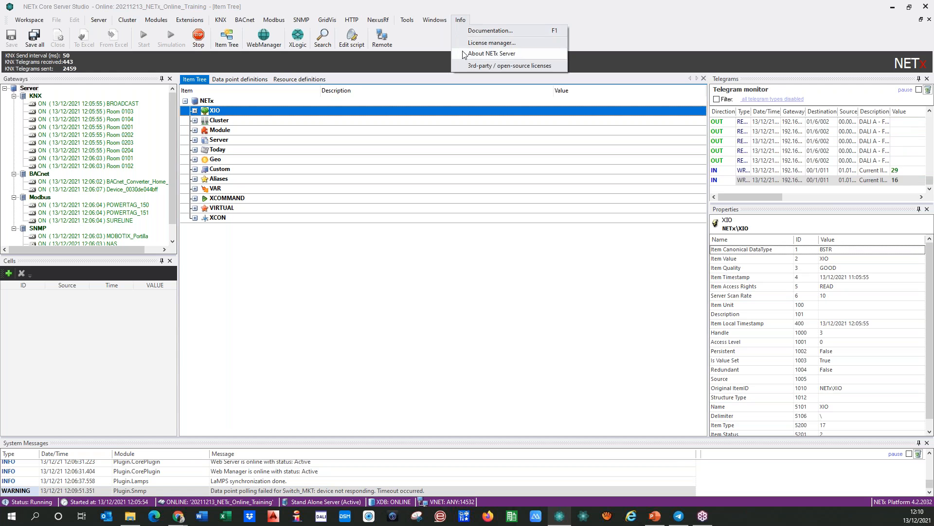
pyautogui.click(481, 32)
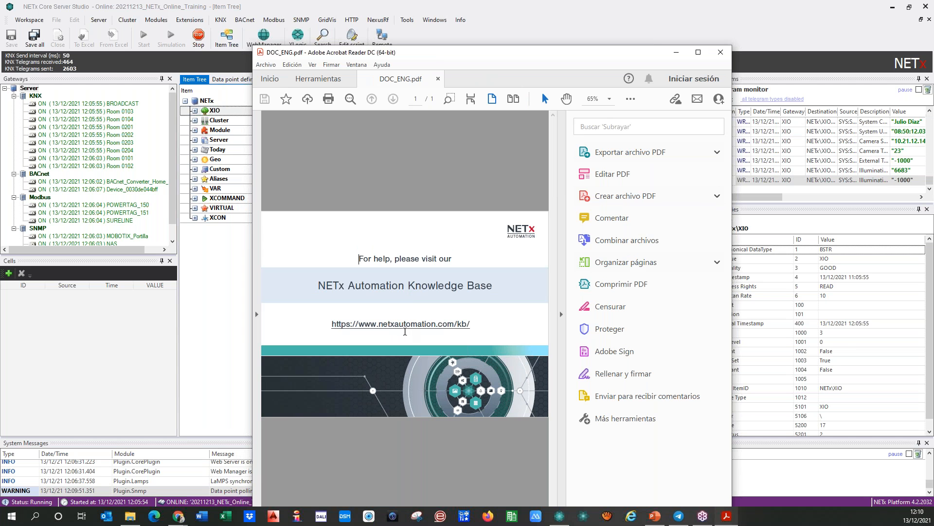
# Step: Close DOC_ENG.pdf in Acrobat Reader and drag the empty reader window off screen
pyautogui.moveTo(482, 53); pyautogui.dragTo(0, 30)
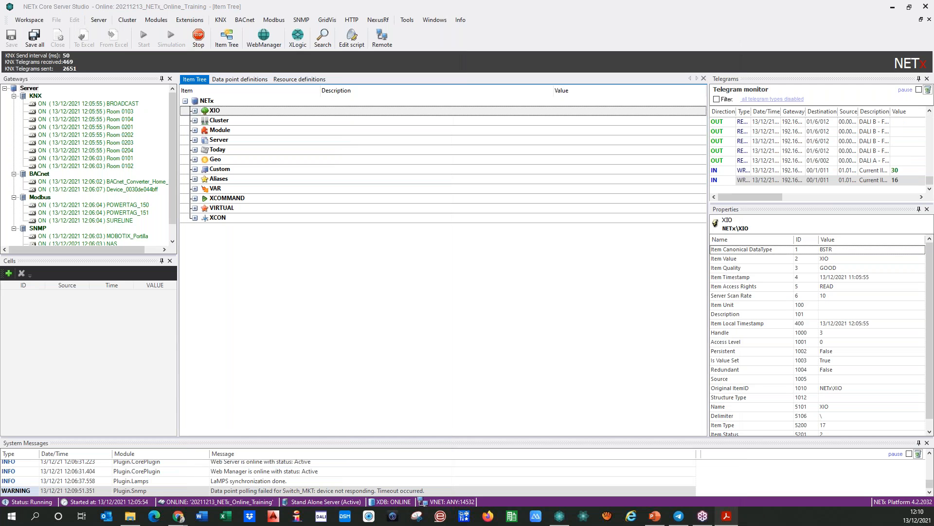
pyautogui.moveTo(0, 131); pyautogui.dragTo(449, 112)
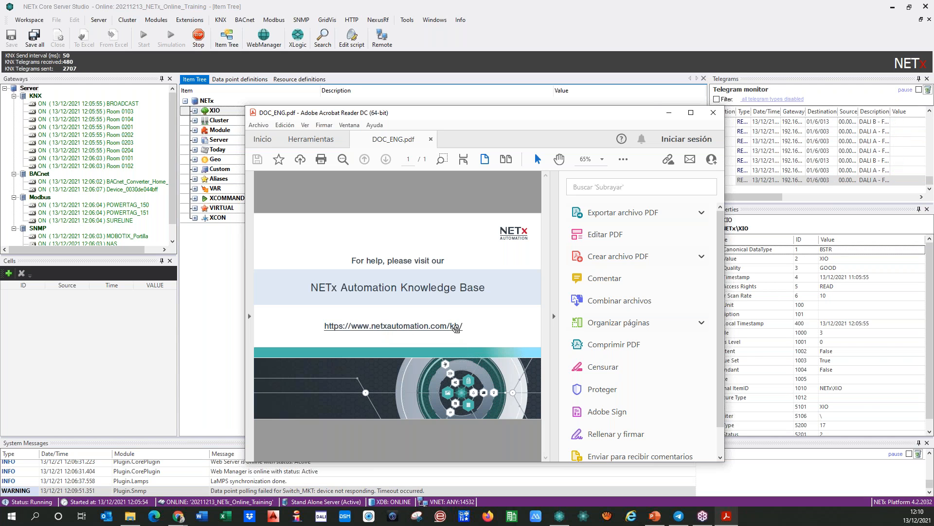
pyautogui.click(430, 140)
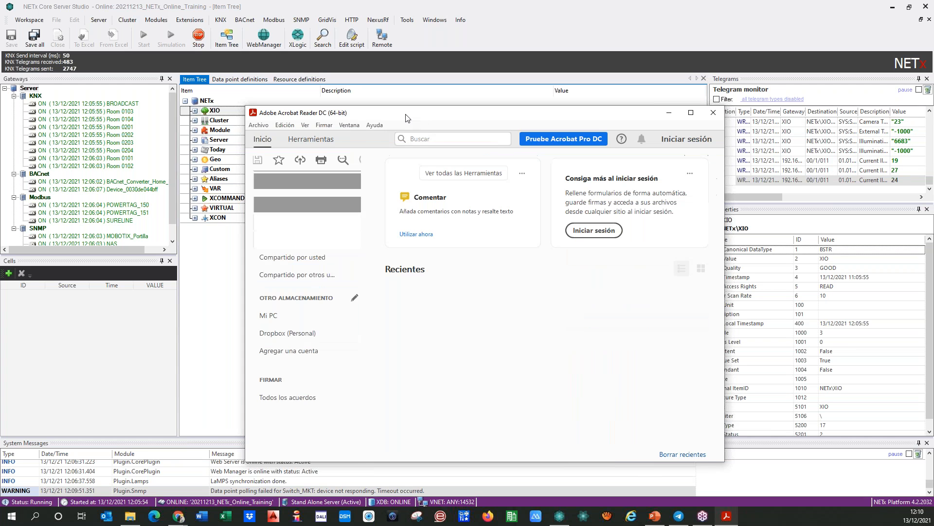
pyautogui.moveTo(407, 117); pyautogui.dragTo(0, 116)
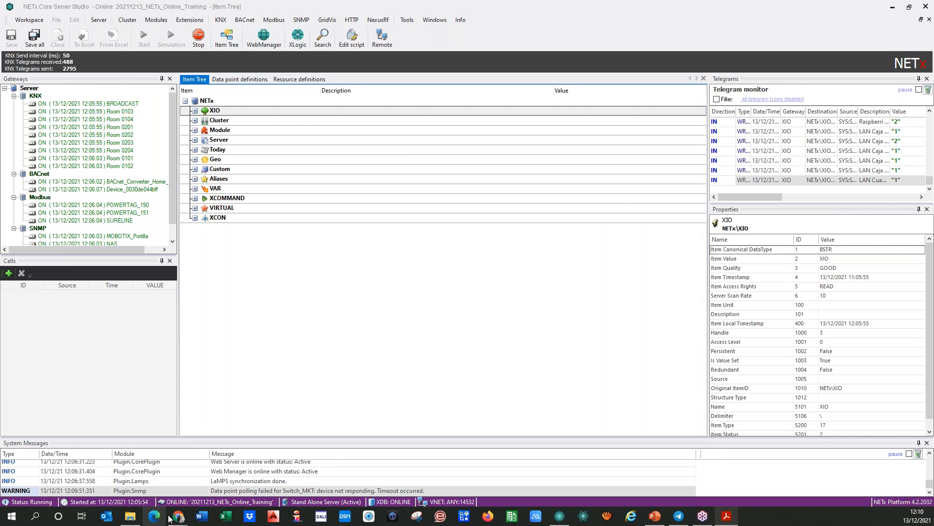
# Step: Return to the Knowledge Base tab in Chrome and search it for 'http'
pyautogui.moveTo(178, 518)
pyautogui.click(263, 496)
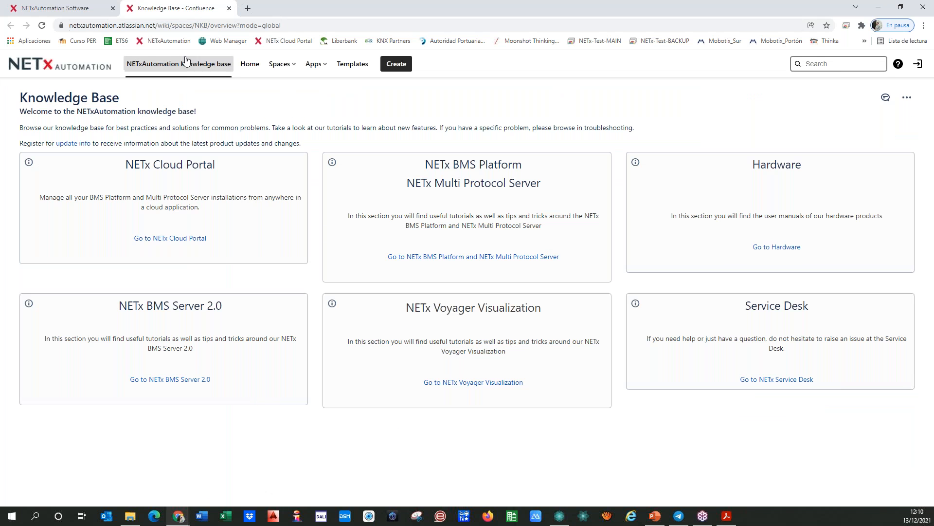
pyautogui.click(92, 12)
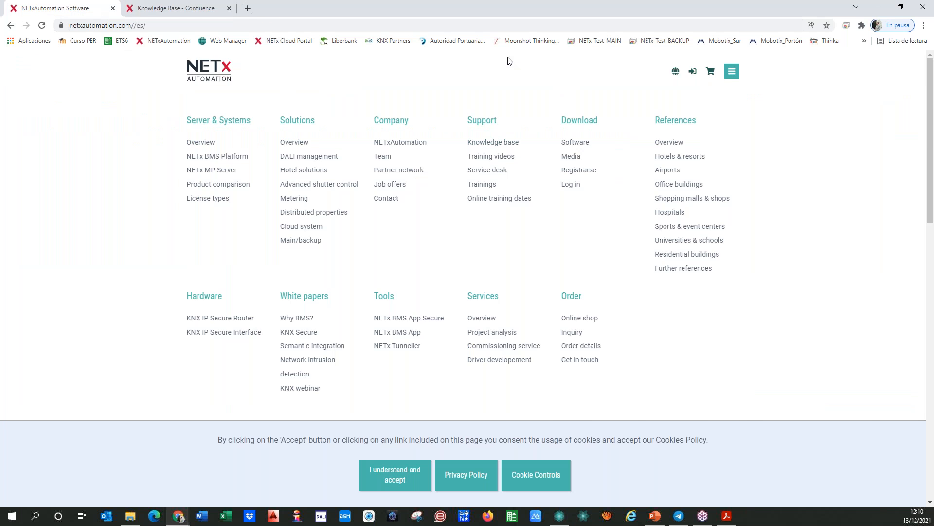
pyautogui.click(733, 76)
pyautogui.click(733, 76)
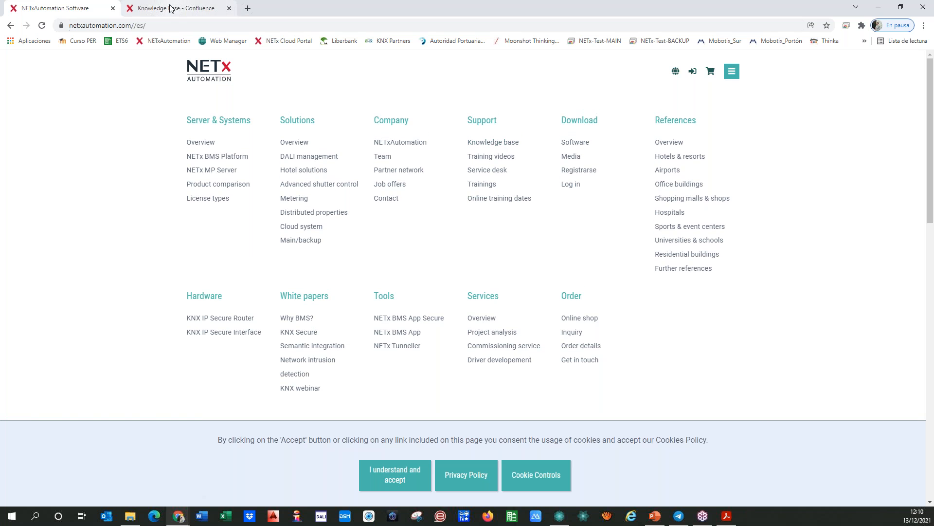
pyautogui.click(211, 6)
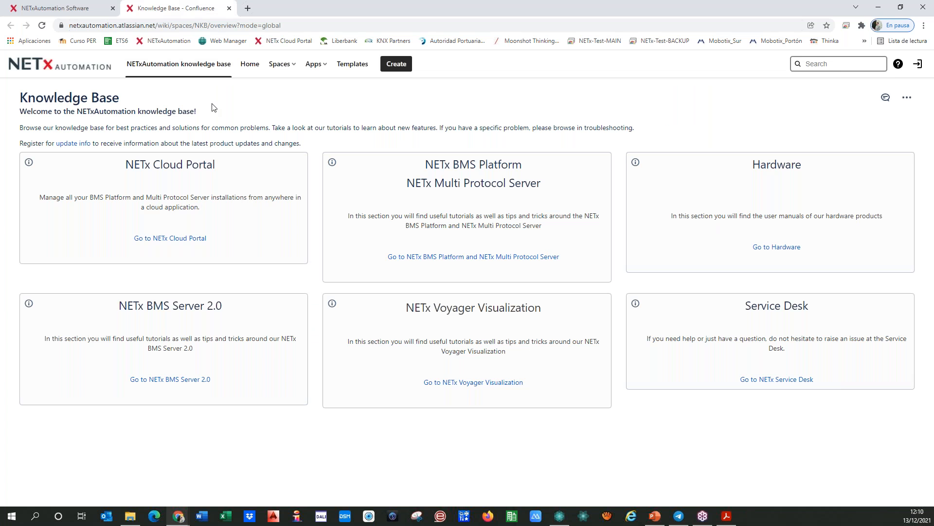
pyautogui.click(821, 65)
pyautogui.write('http')
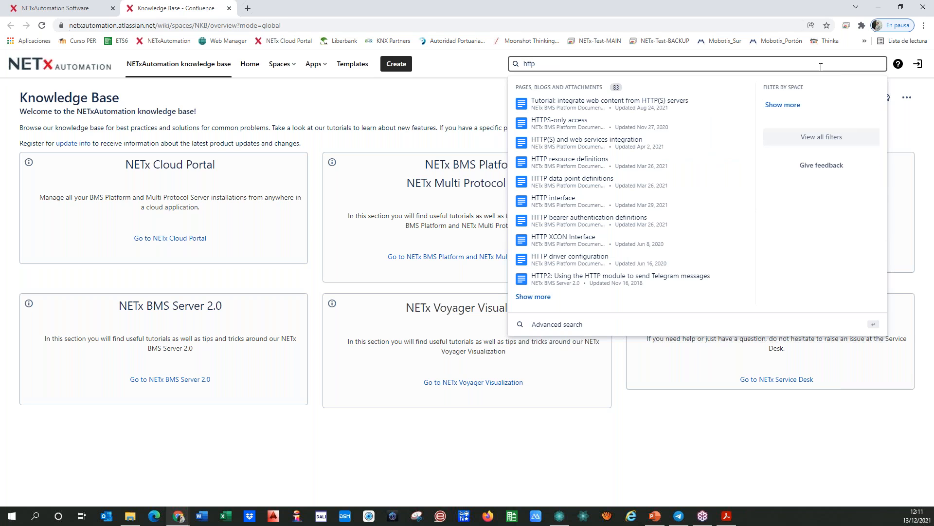
pyautogui.click(588, 105)
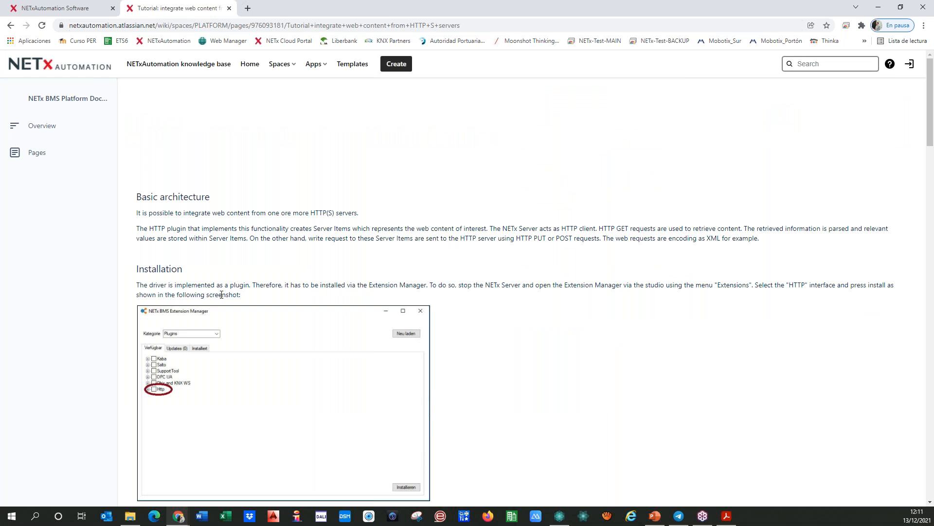
pyautogui.scroll(-2, 279, 269)
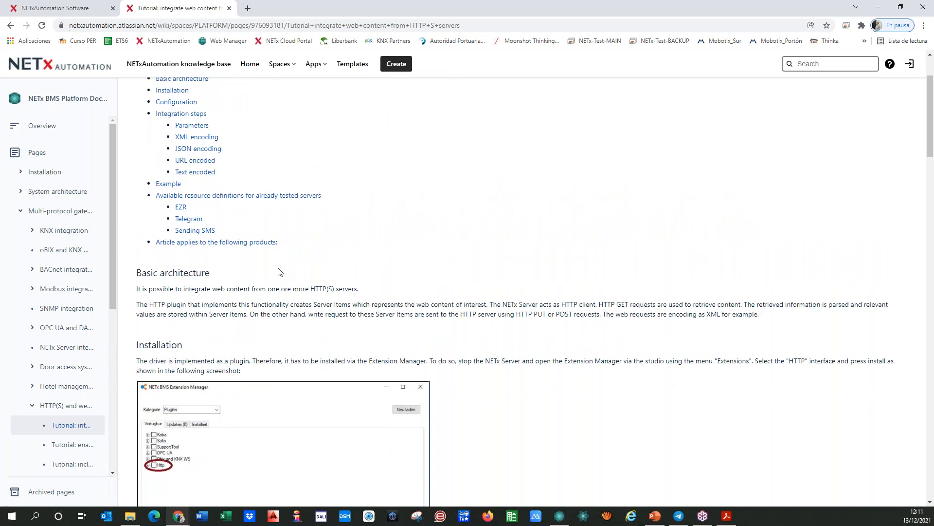
pyautogui.scroll(2, 279, 271)
pyautogui.scroll(-10, 277, 270)
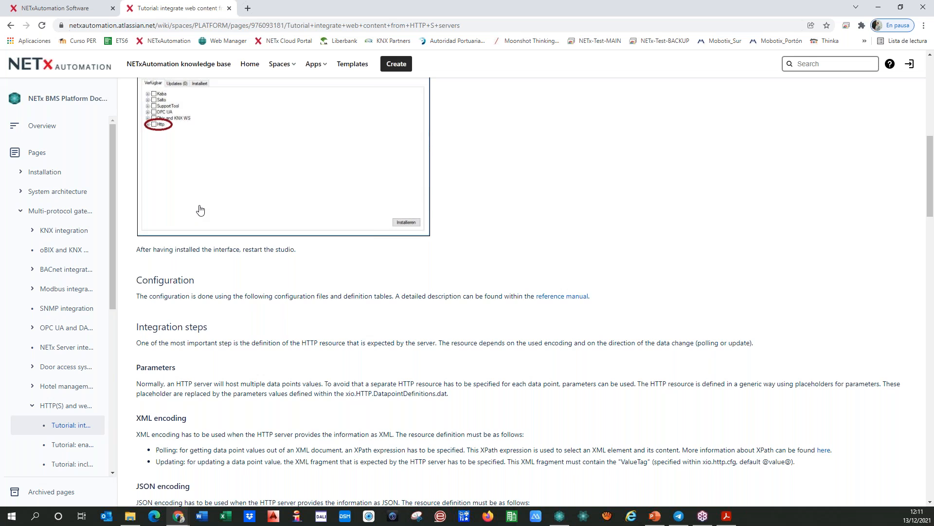
pyautogui.scroll(-4, 200, 210)
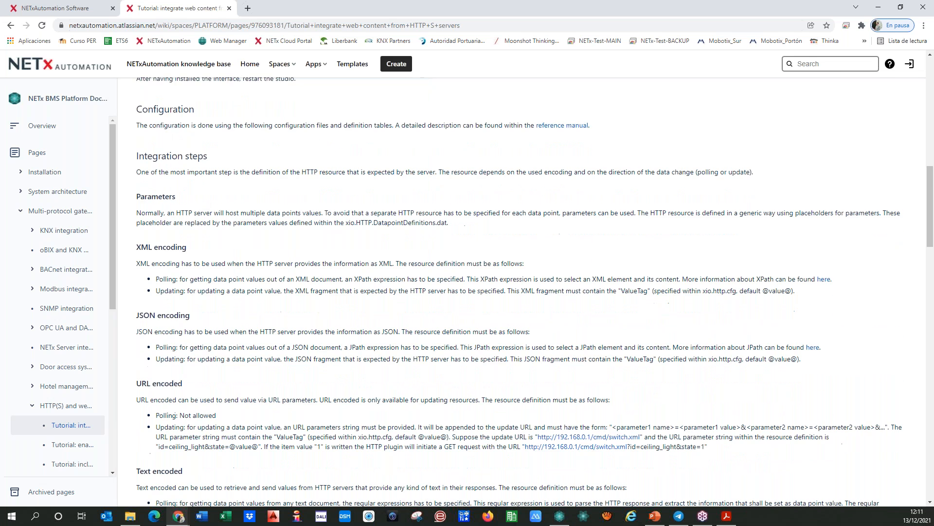
pyautogui.scroll(-2, 161, 191)
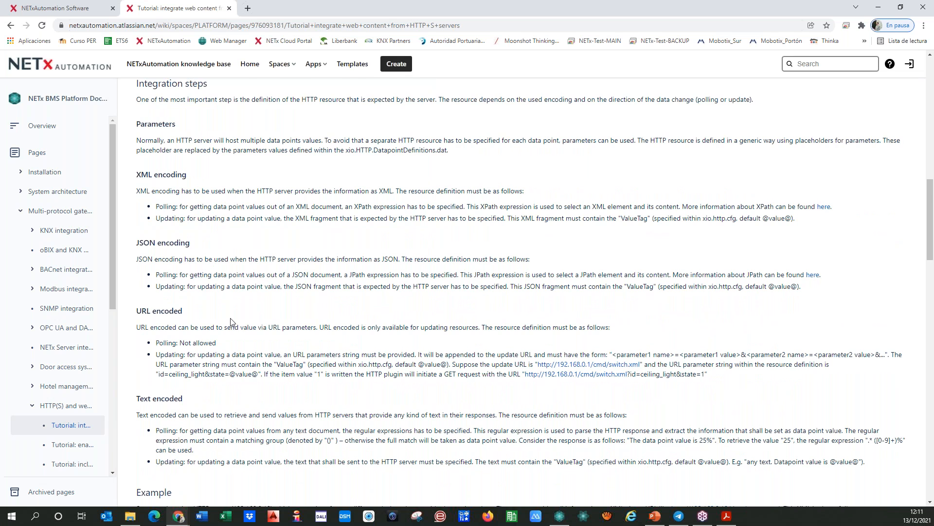
pyautogui.scroll(-5, 231, 322)
pyautogui.scroll(-9, 150, 209)
pyautogui.scroll(-6, 169, 223)
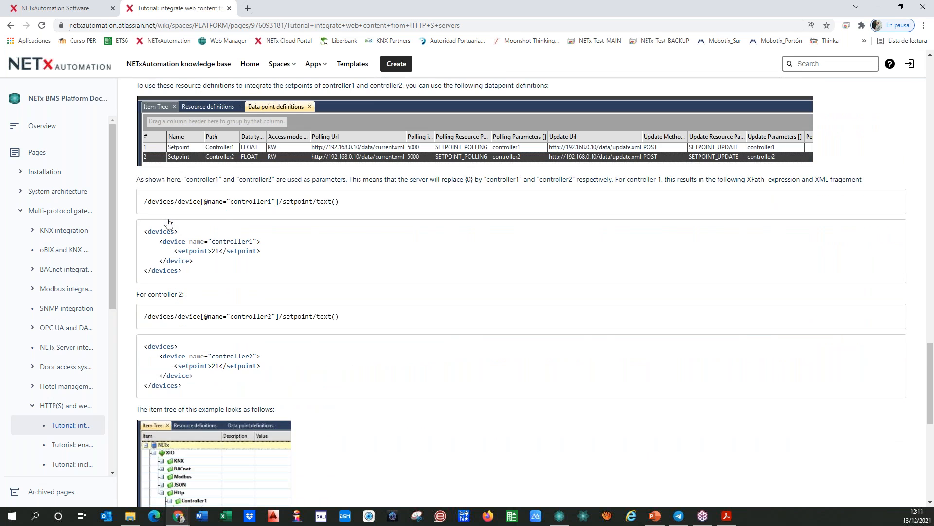
pyautogui.scroll(-2, 168, 224)
pyautogui.scroll(-4, 411, 331)
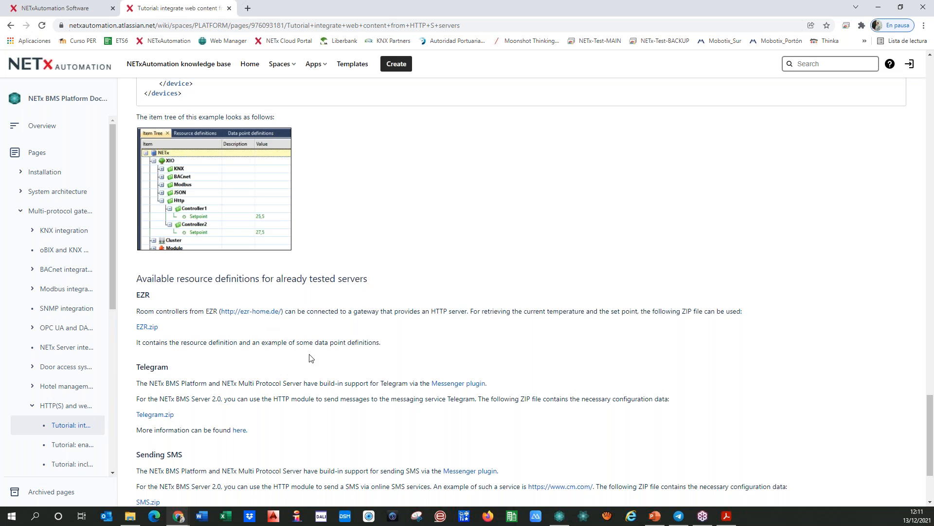
pyautogui.scroll(-3, 311, 358)
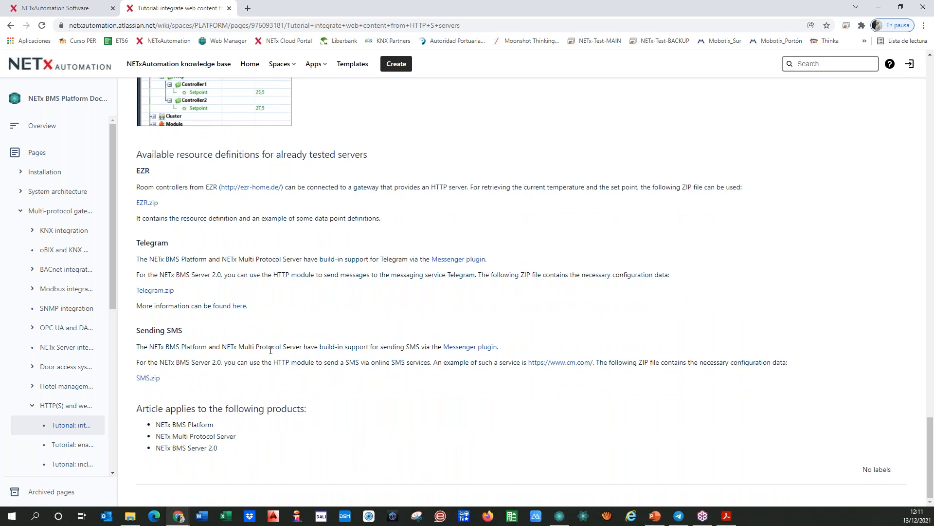
pyautogui.scroll(1, 270, 351)
pyautogui.scroll(5, 267, 351)
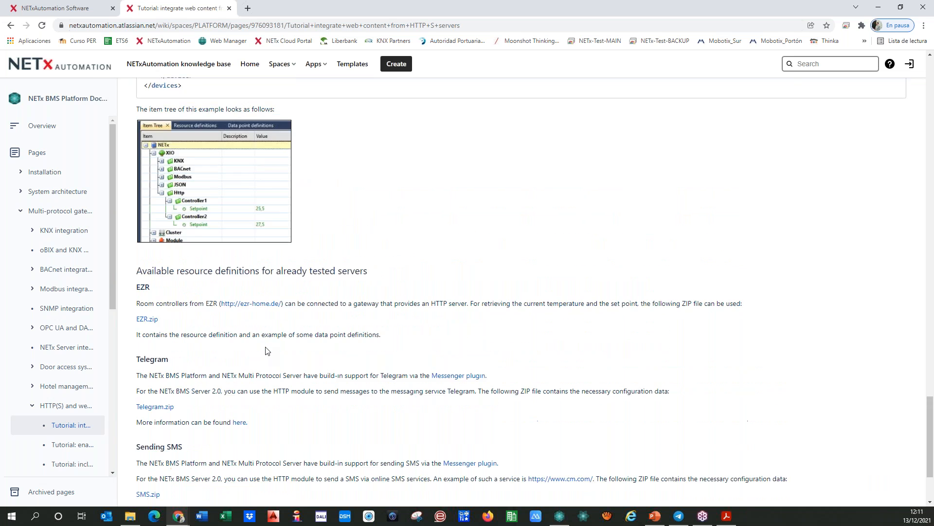
pyautogui.scroll(-6, 311, 349)
pyautogui.scroll(12, 324, 349)
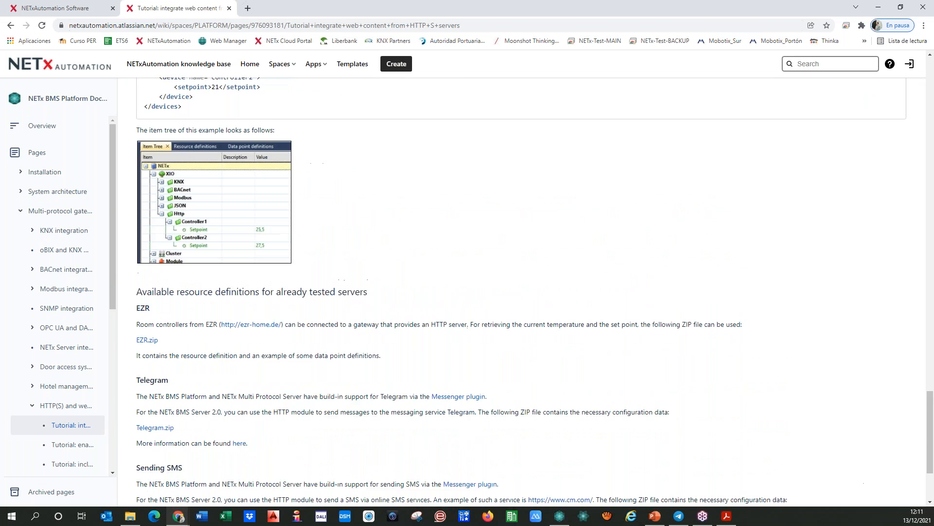
pyautogui.scroll(15, 312, 349)
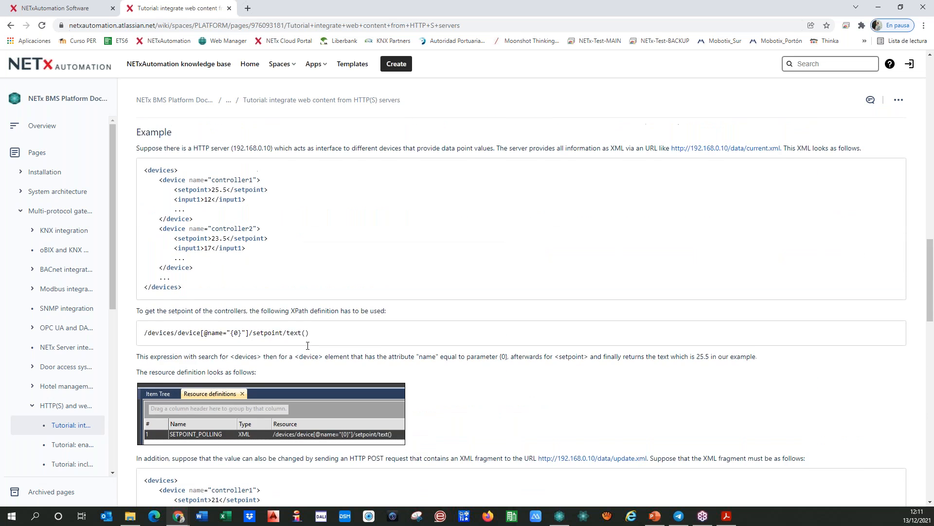
pyautogui.scroll(6, 296, 347)
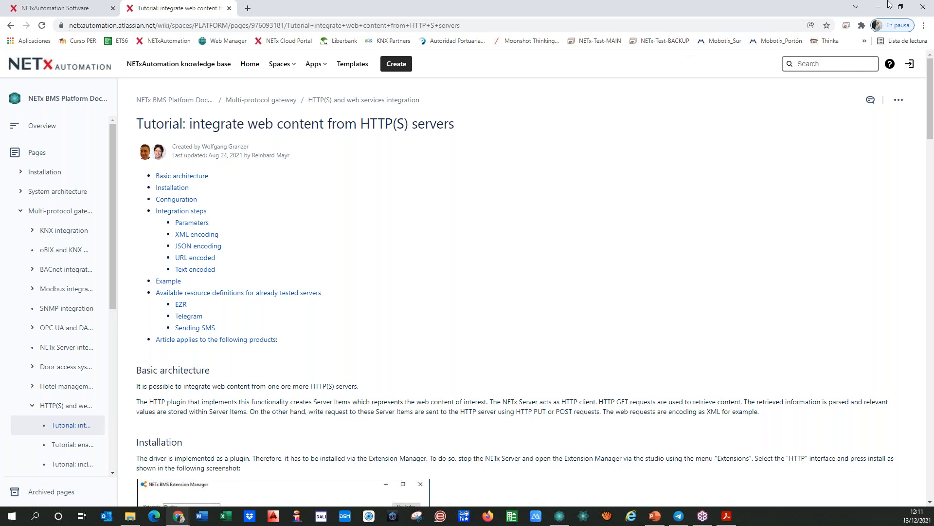
# Step: Move Chrome aside, focus Core Server Studio, and expand then collapse the XIO node
pyautogui.moveTo(638, 7); pyautogui.dragTo(0, 39)
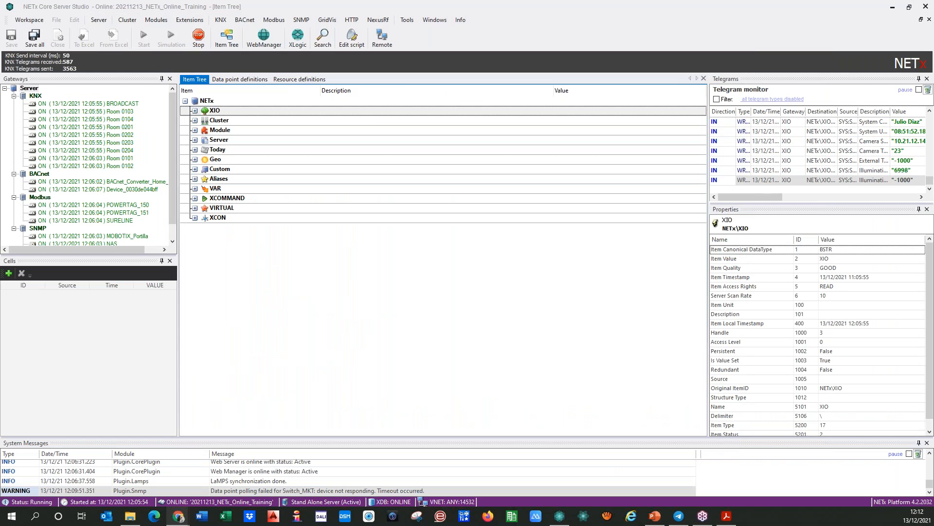
pyautogui.click(372, 290)
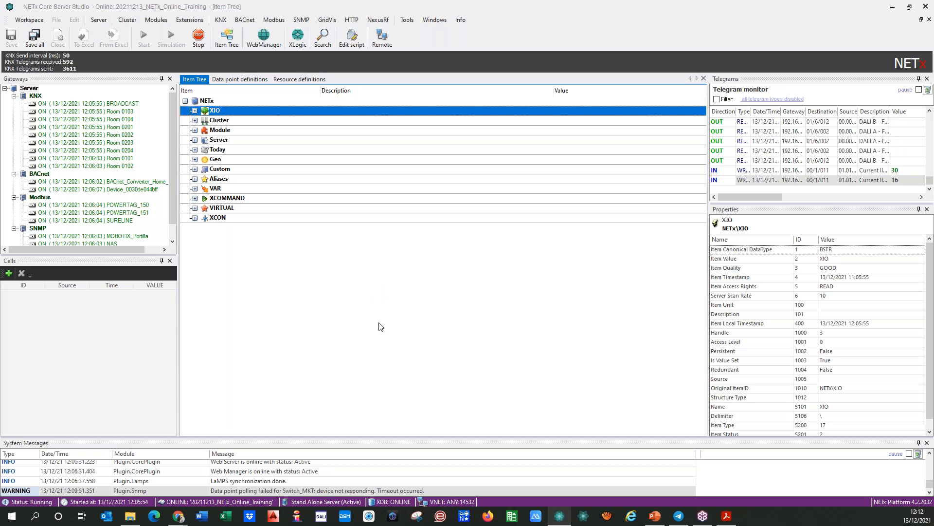
pyautogui.click(194, 111)
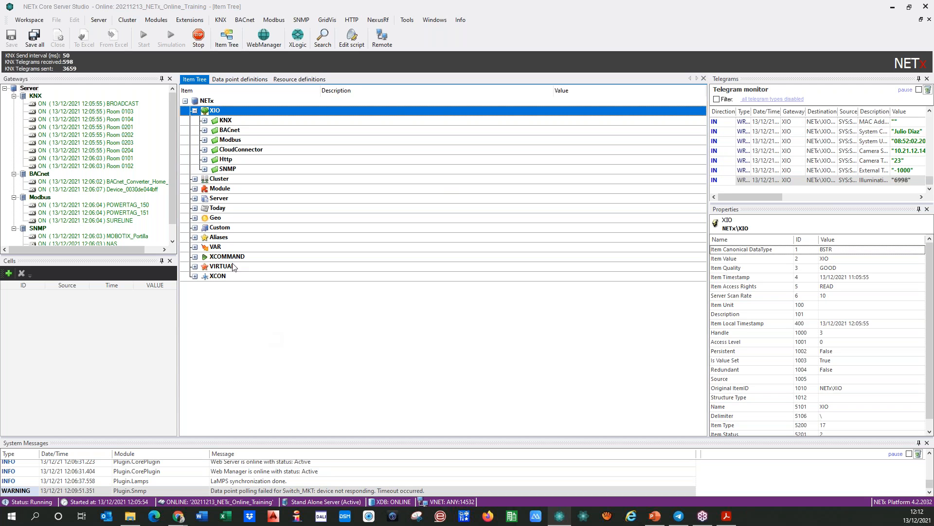
pyautogui.click(194, 110)
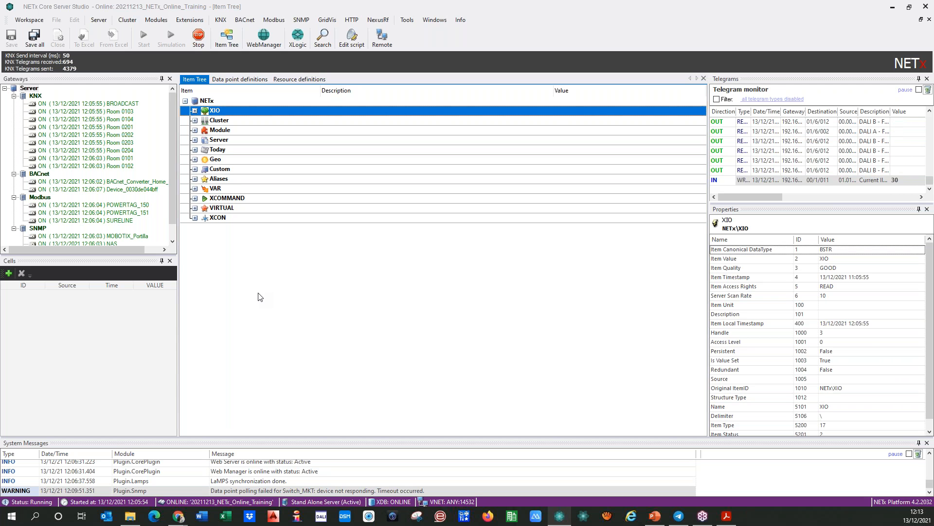
# Step: Stop the Core Server from the toolbar and confirm the shutdown with Sí
pyautogui.click(198, 38)
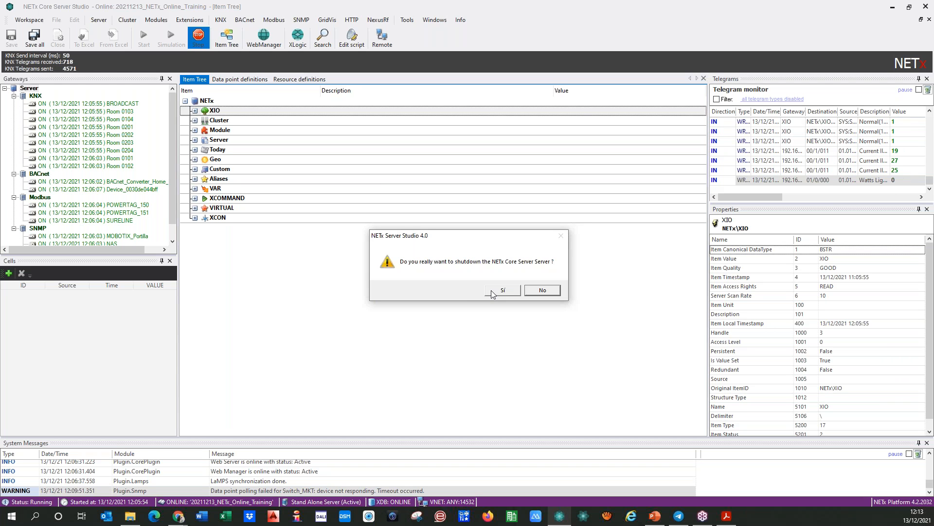
pyautogui.click(492, 292)
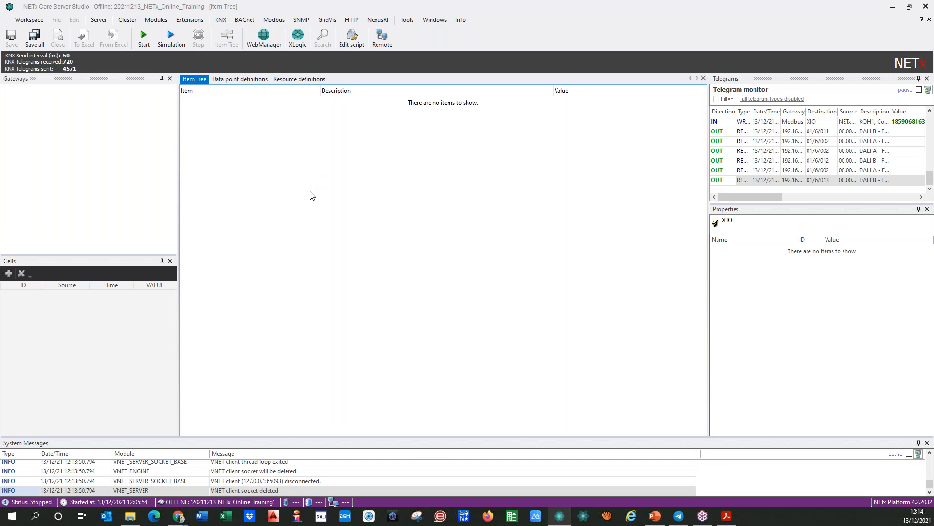
# Step: Open the Cluster server definitions and item definitions tabs
pyautogui.click(126, 22)
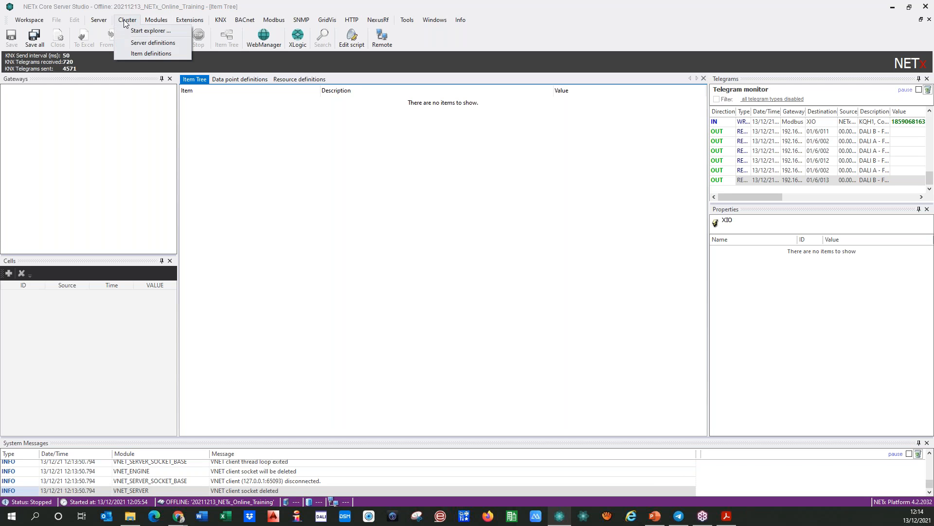
pyautogui.click(148, 43)
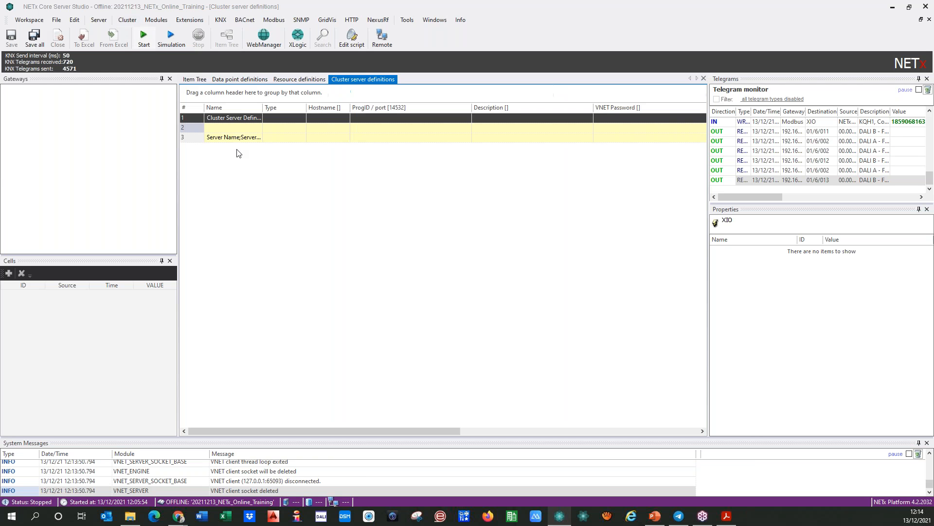
pyautogui.click(127, 20)
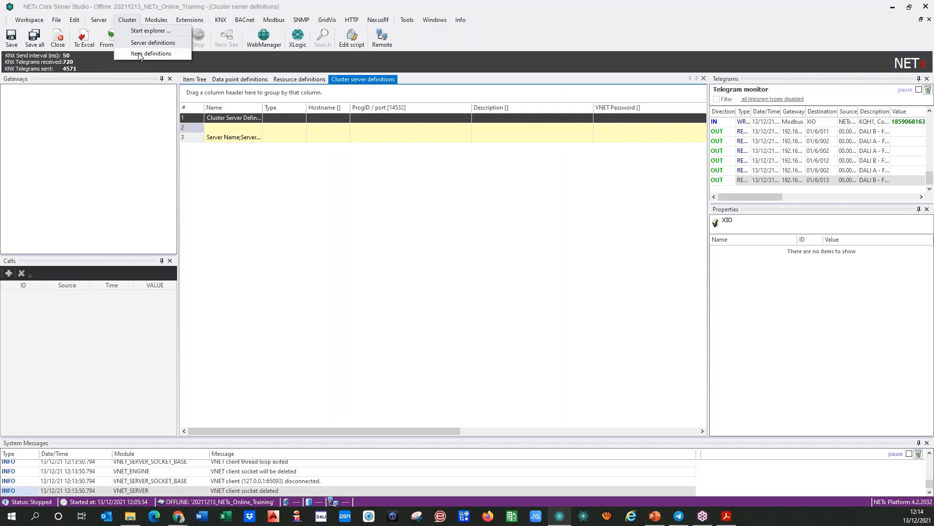
pyautogui.click(146, 43)
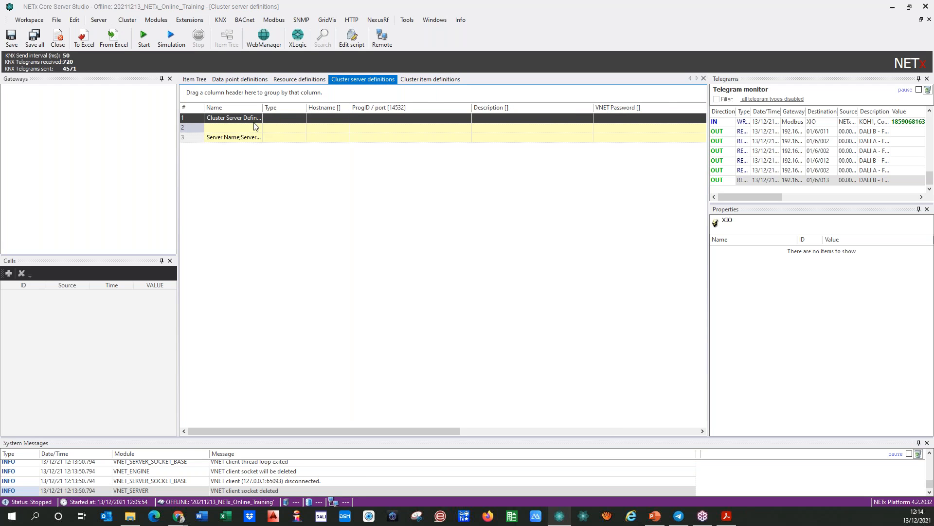
pyautogui.click(430, 80)
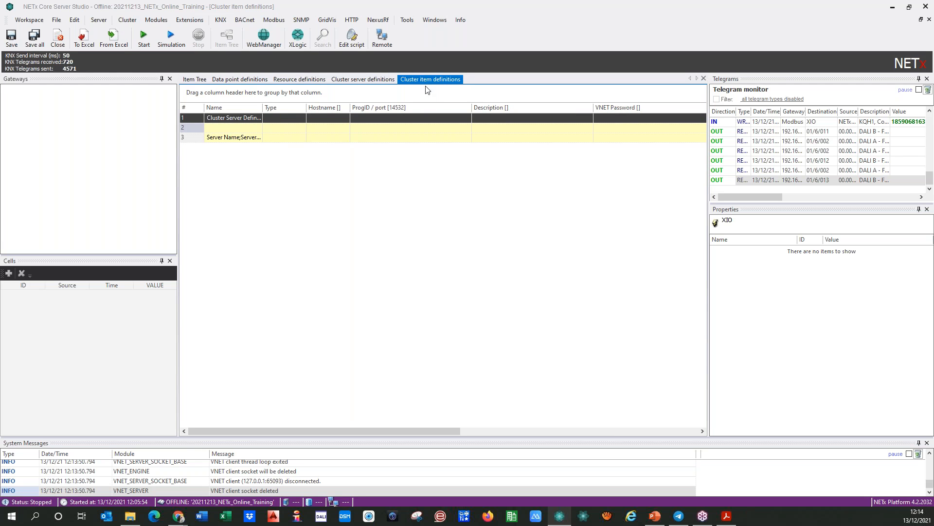
pyautogui.click(361, 80)
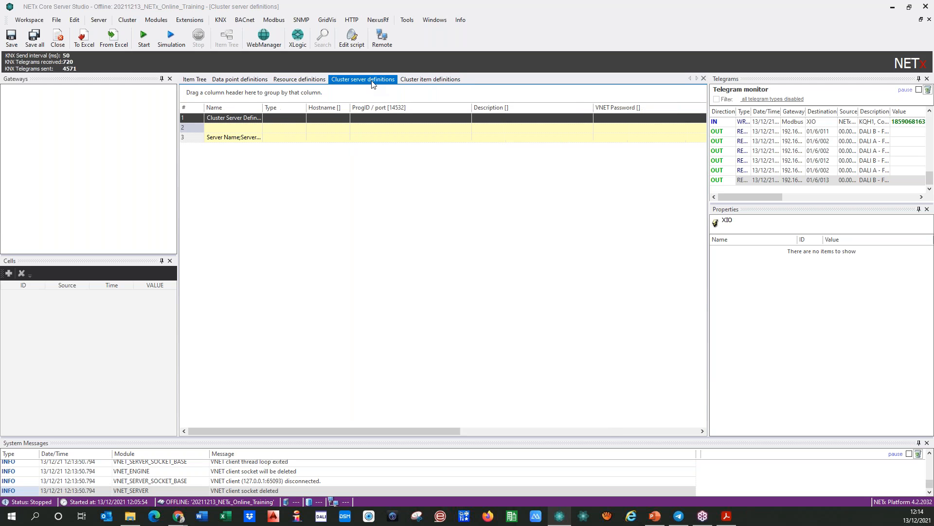
# Step: Close the server, item, resource and data point definition tabs, then start the Cluster Explorer
pyautogui.click(704, 79)
pyautogui.click(704, 78)
pyautogui.click(299, 79)
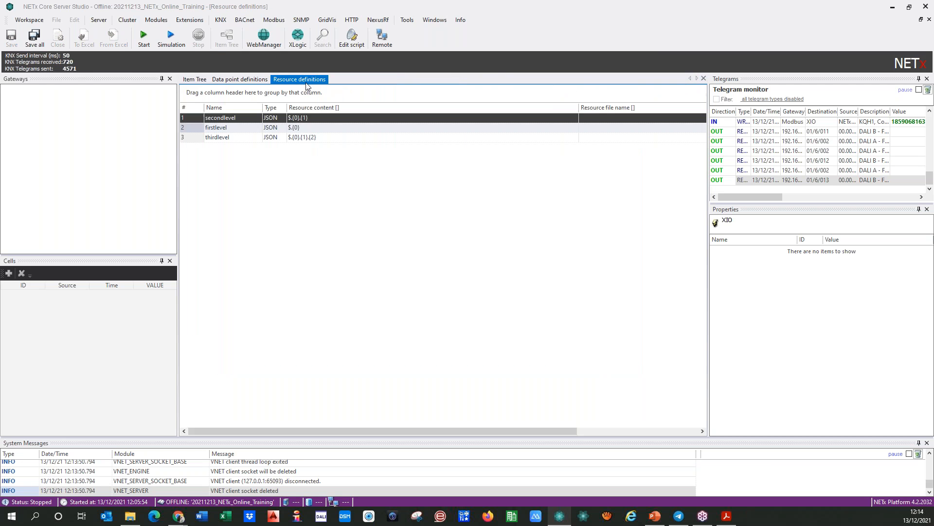
pyautogui.click(703, 78)
pyautogui.click(258, 79)
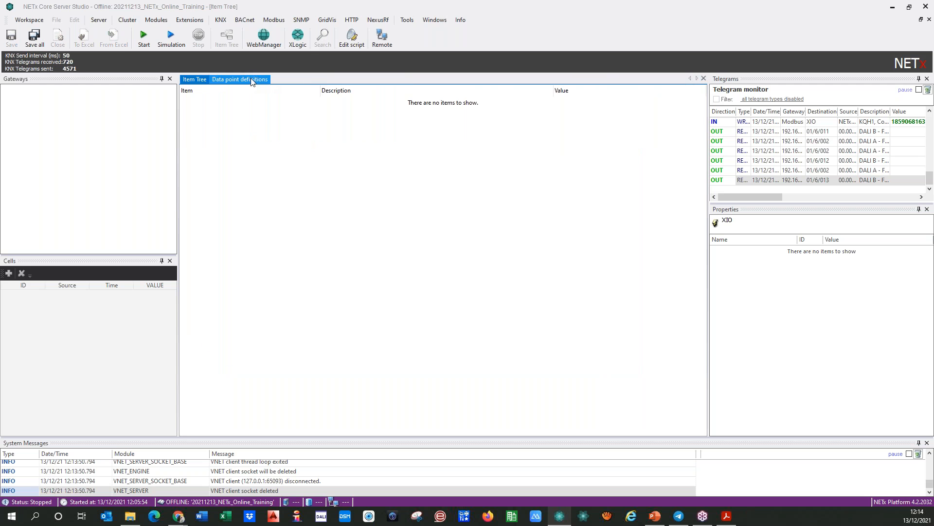
pyautogui.click(704, 78)
pyautogui.click(127, 20)
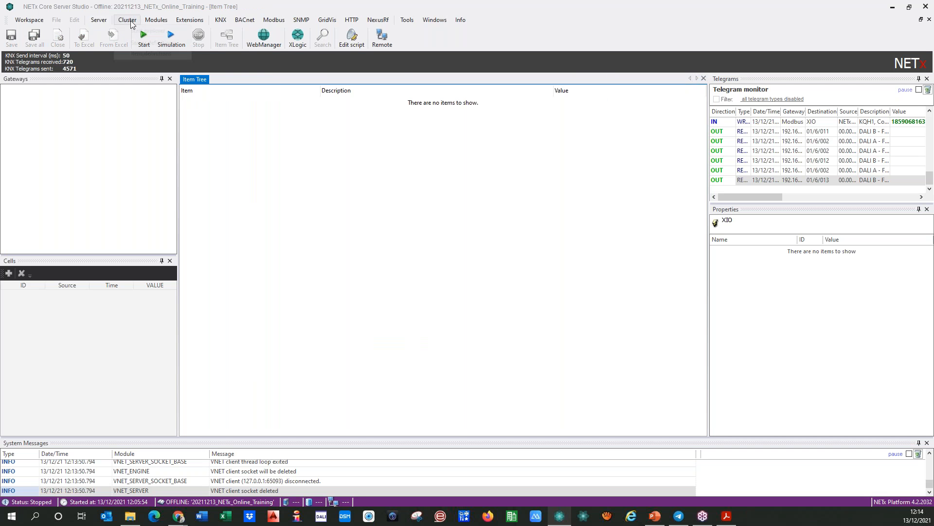
pyautogui.click(136, 31)
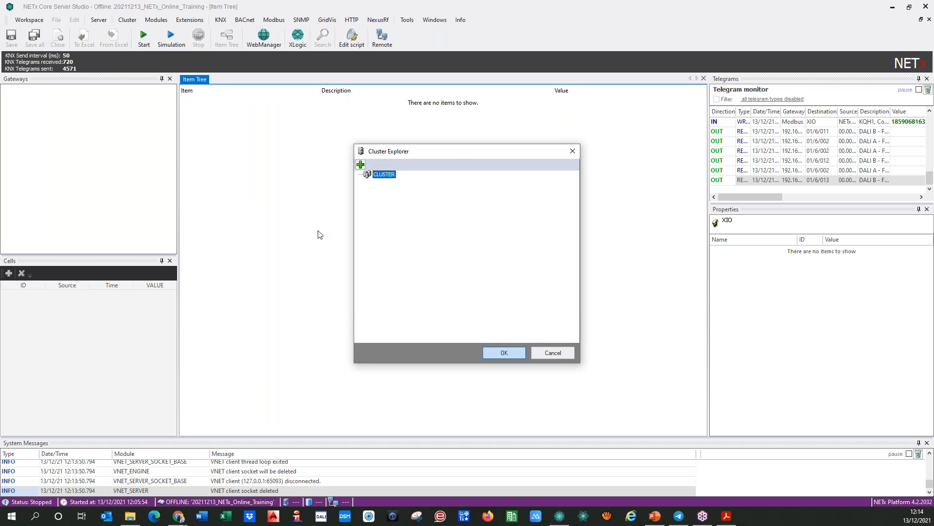
# Step: Add a new OPC DataAccess cluster server named My_Own_OPC_Server_Test
pyautogui.click(360, 165)
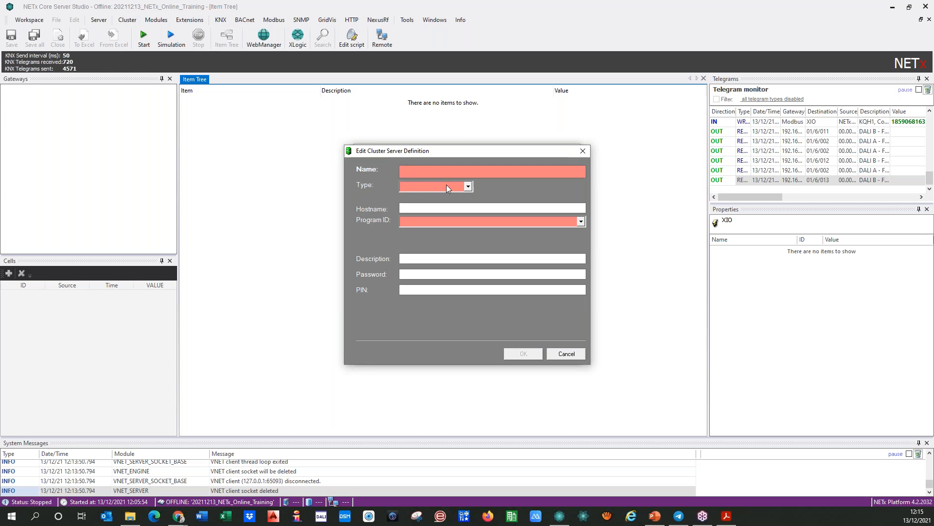
pyautogui.click(468, 186)
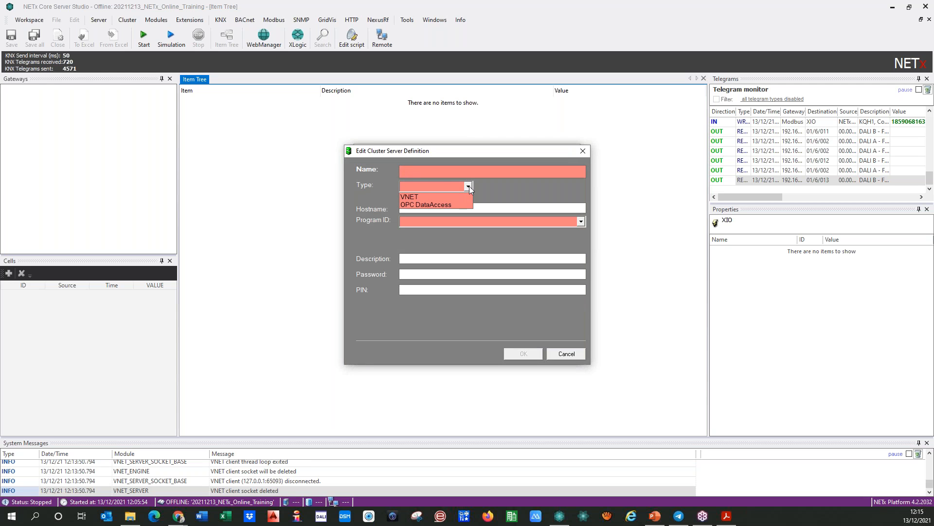
pyautogui.click(420, 205)
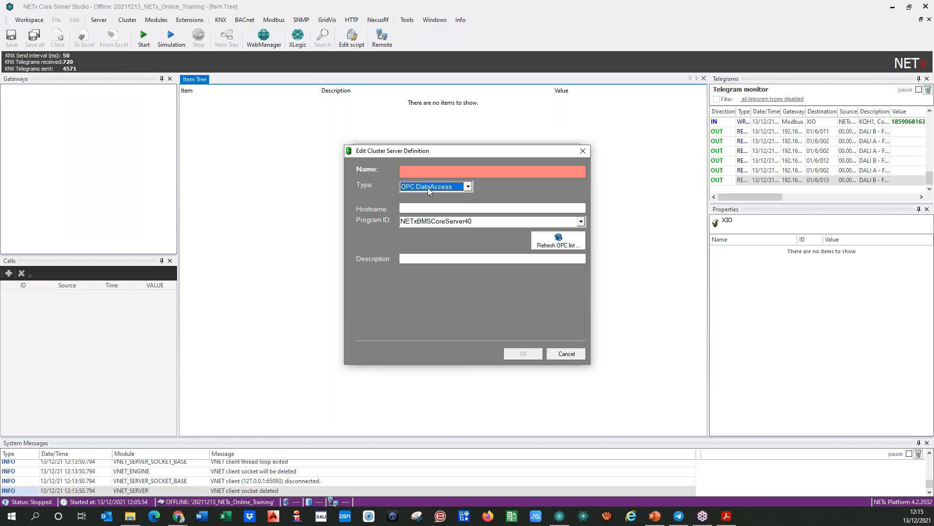
pyautogui.click(416, 171)
pyautogui.write('M')
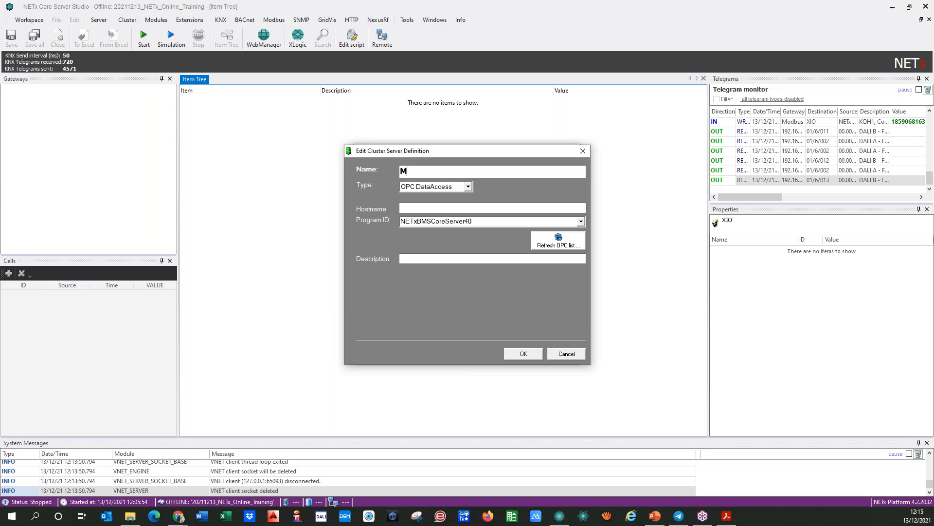
pyautogui.write('y_Own_OPC_Server_Test')
# Step: Refresh the OPC list, pick NETxBMSCoreServer40 as Program ID, add a description, and confirm
pyautogui.click(581, 221)
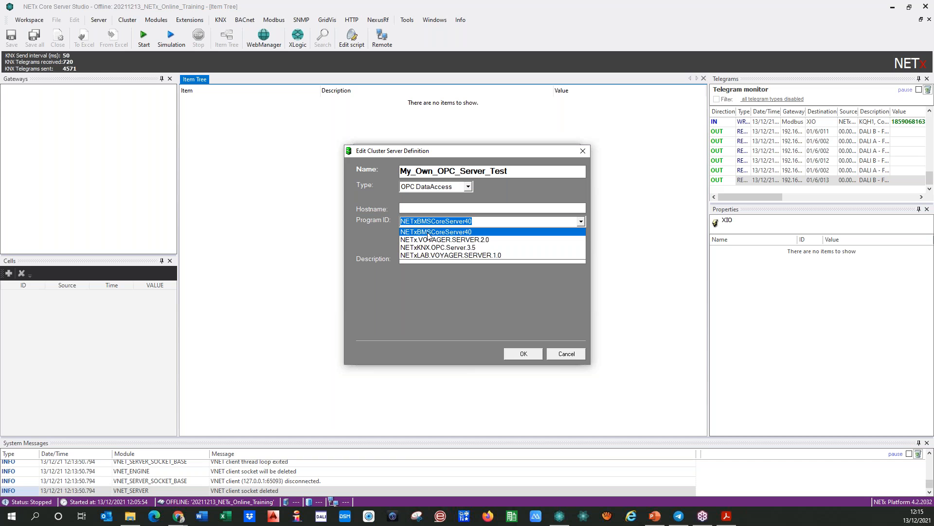
pyautogui.click(392, 240)
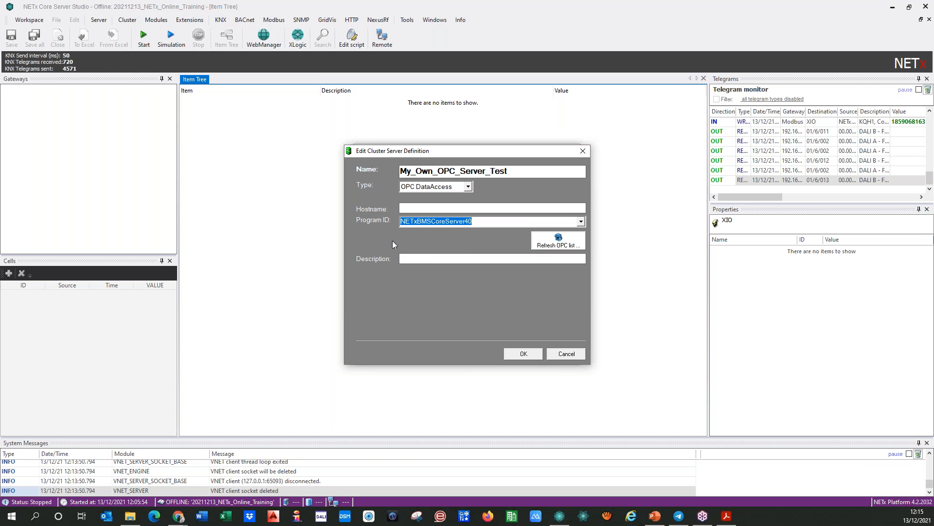
pyautogui.click(551, 244)
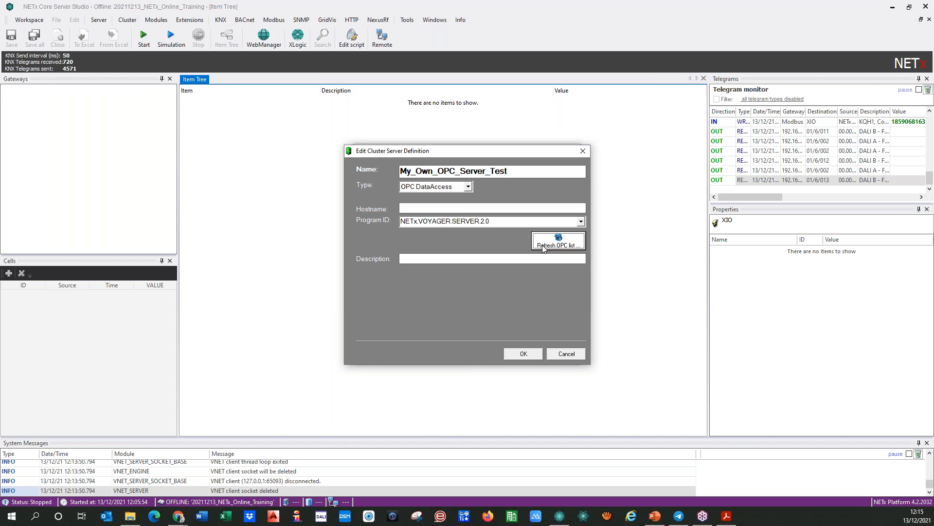
pyautogui.click(580, 222)
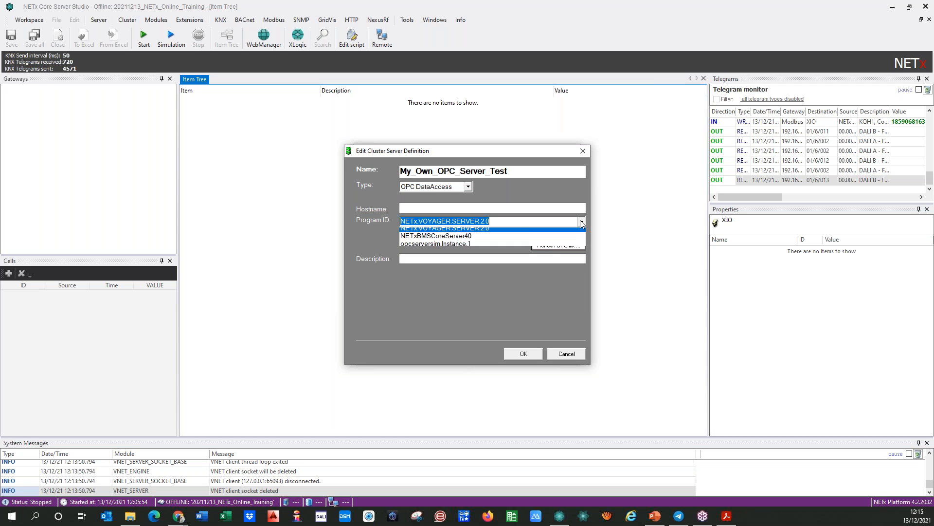
pyautogui.click(422, 236)
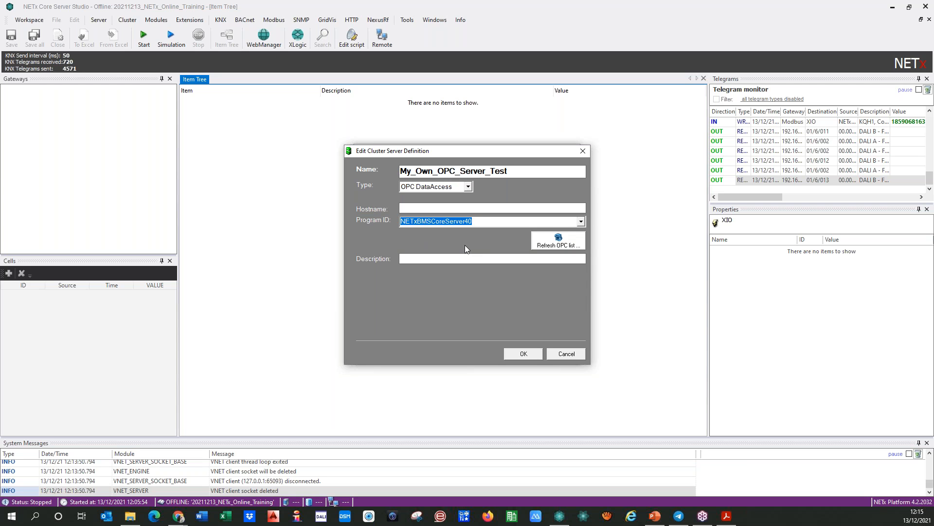
pyautogui.click(461, 259)
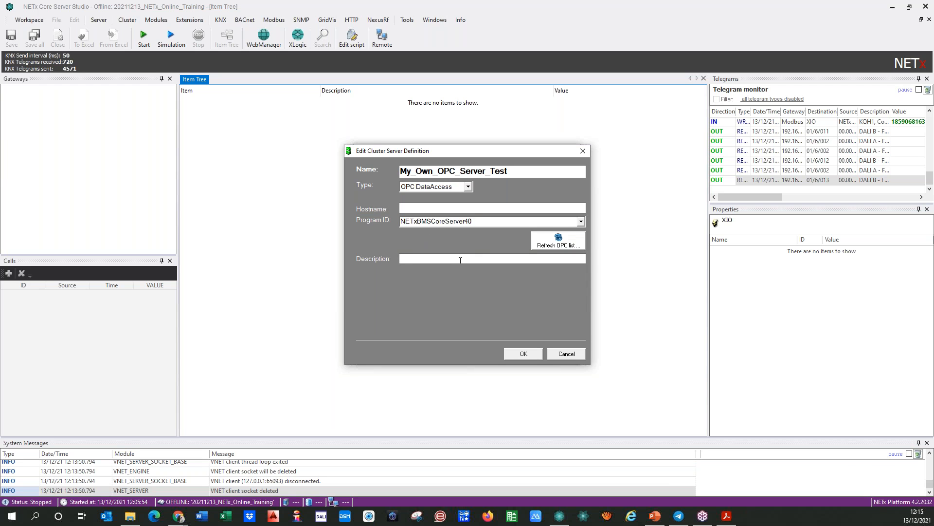
pyautogui.write('Myself')
pyautogui.click(514, 355)
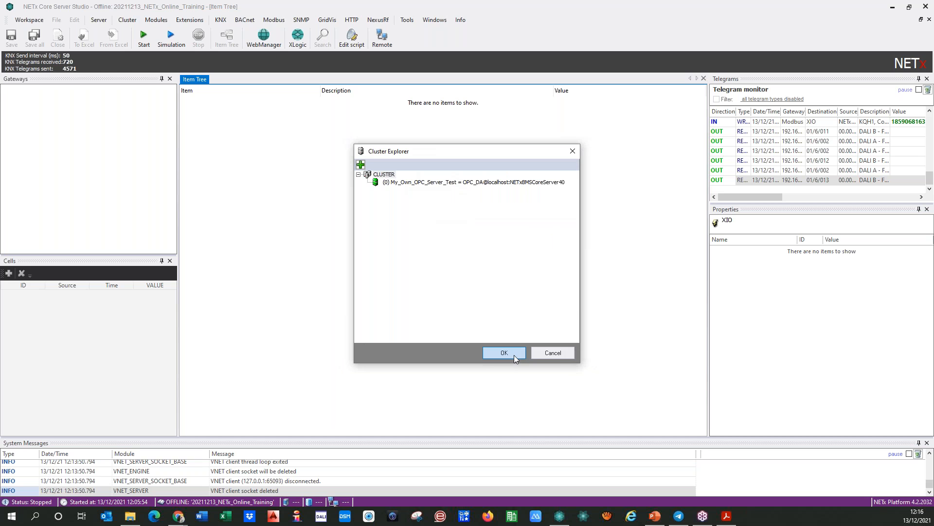
# Step: Reopen the new cluster server's definition to check it, then close it unchanged
pyautogui.click(409, 182)
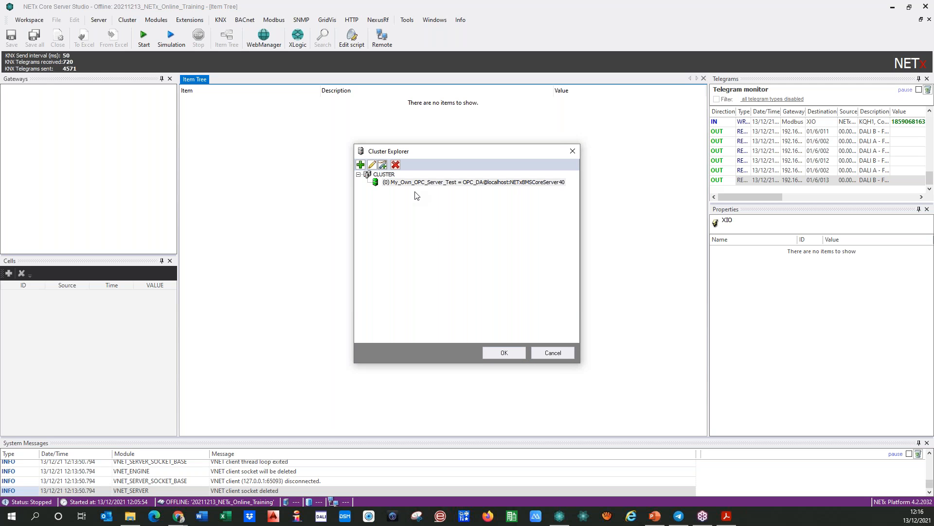
pyautogui.click(372, 165)
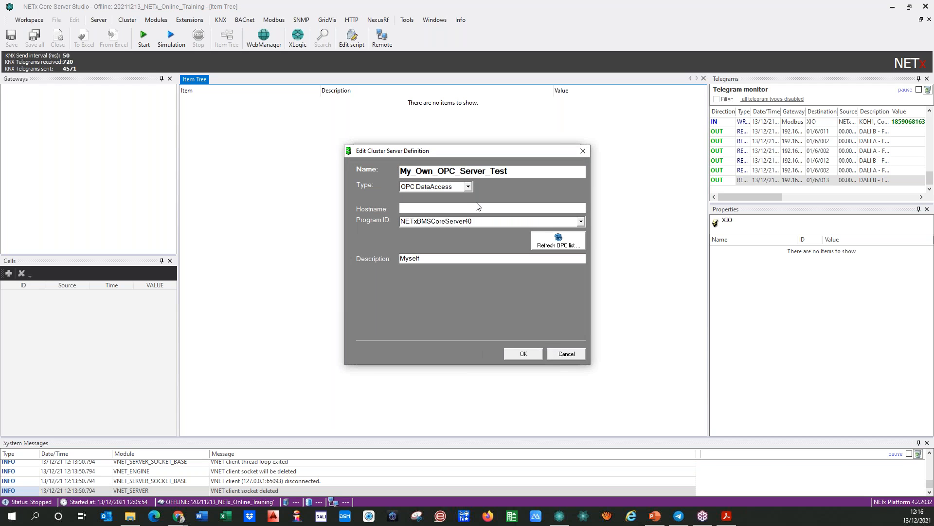
pyautogui.click(565, 354)
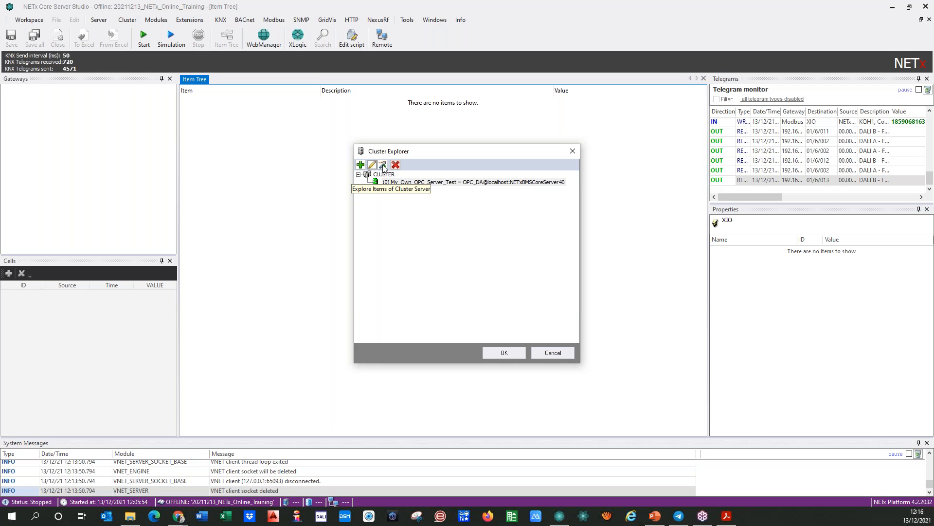
# Step: Browse the items offered by My_Own_OPC_Server_Test, then close the item browser
pyautogui.click(384, 167)
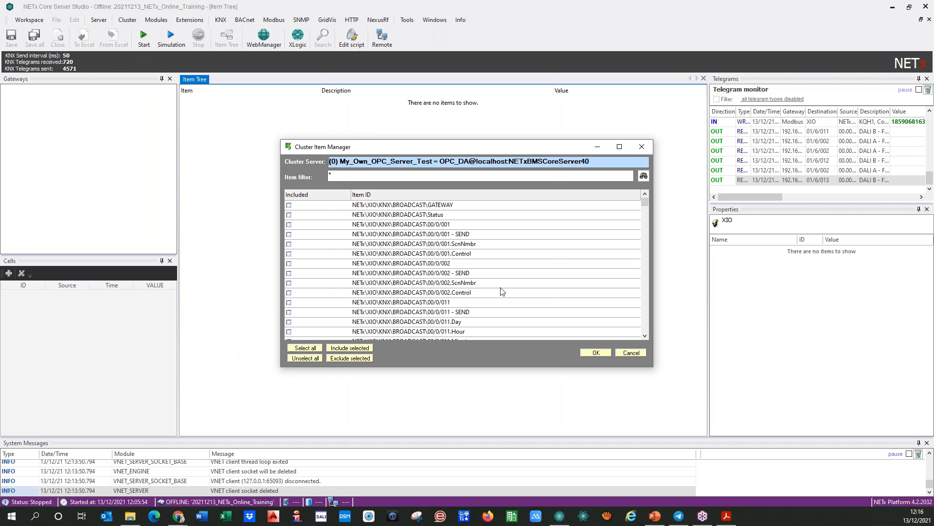
pyautogui.moveTo(644, 209); pyautogui.dragTo(632, 250)
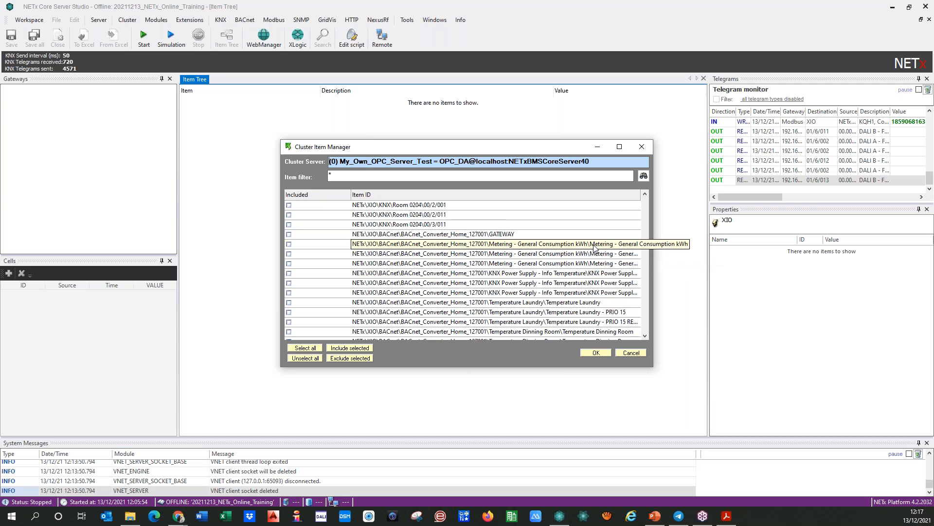
pyautogui.click(598, 353)
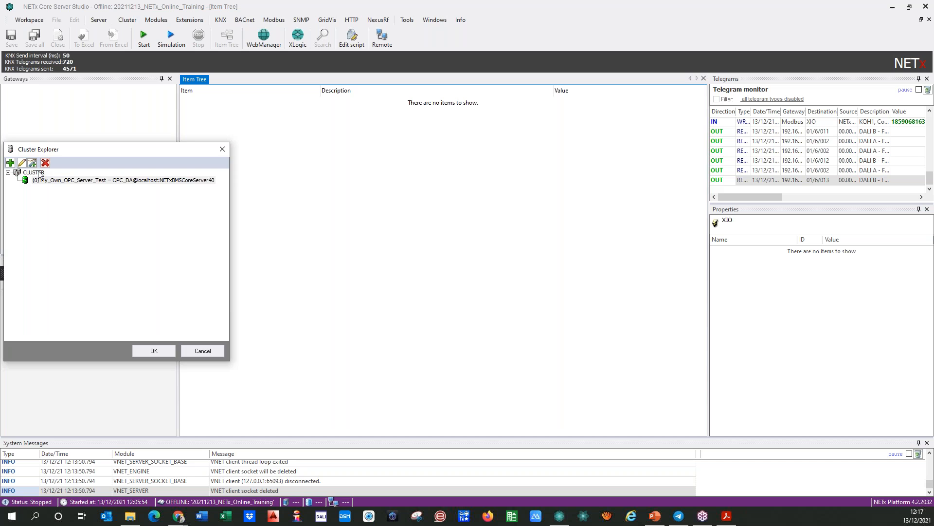
# Step: Reopen the item browser, tick Included on a Metering - General Consumption kWh item, and confirm
pyautogui.click(32, 162)
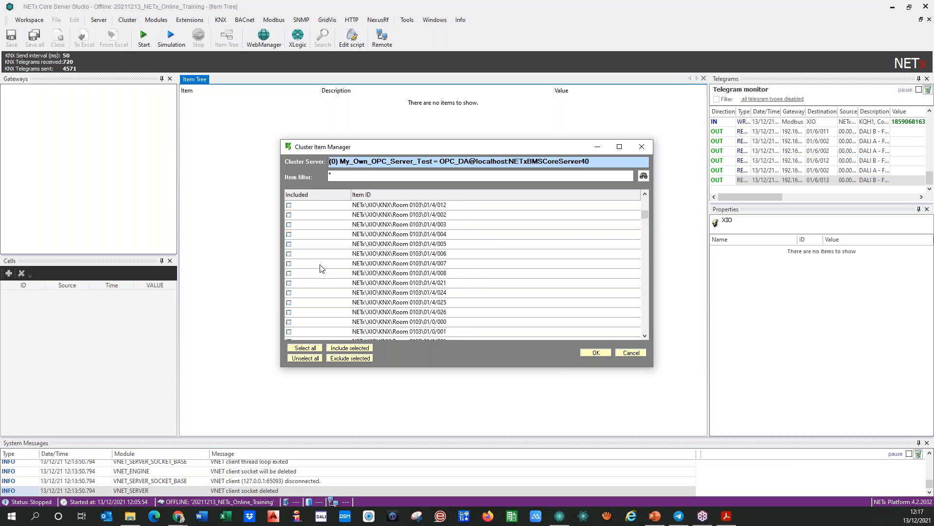
pyautogui.moveTo(643, 216); pyautogui.dragTo(652, 246)
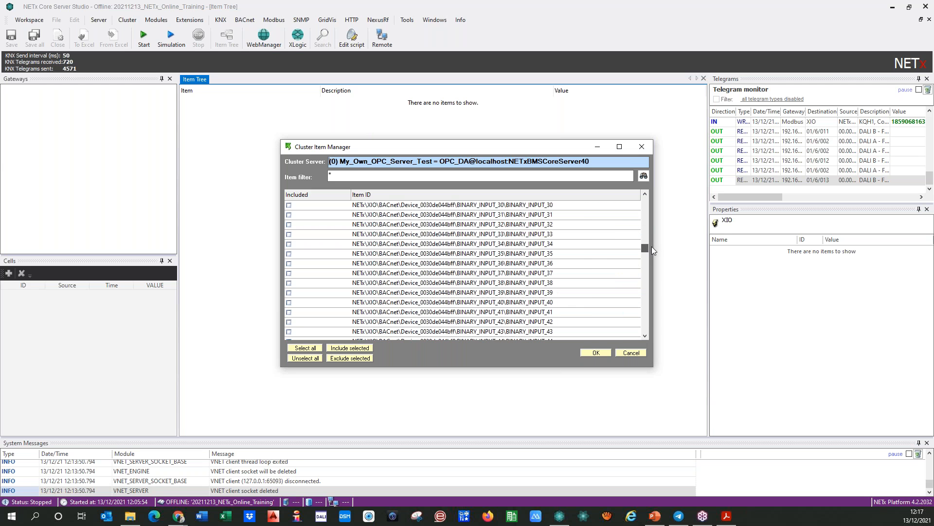
pyautogui.scroll(9, 526, 232)
pyautogui.scroll(-3, 491, 258)
pyautogui.click(288, 224)
pyautogui.click(591, 352)
pyautogui.moveTo(71, 156); pyautogui.dragTo(452, 159)
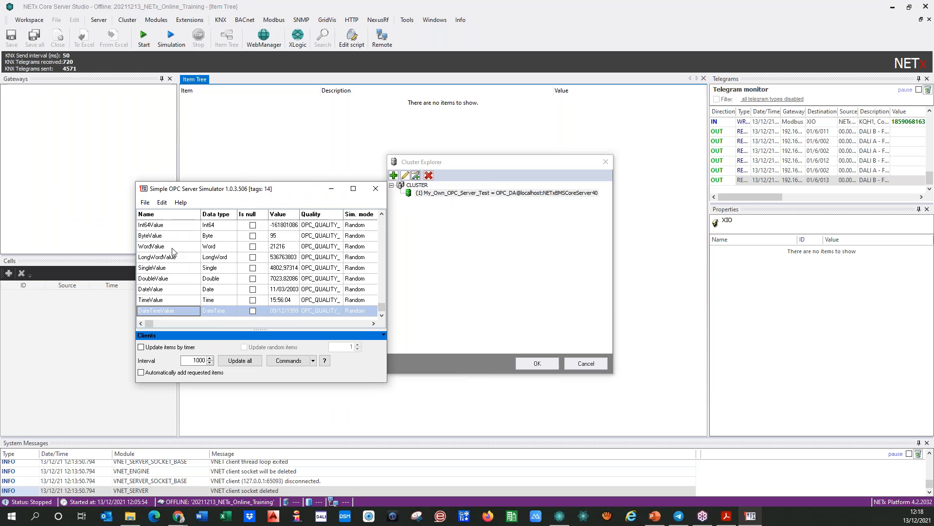
# Step: Add a new row to the simulator's tag table and name it Test_Session_2
pyautogui.scroll(-13, 172, 253)
pyautogui.rightClick(182, 310)
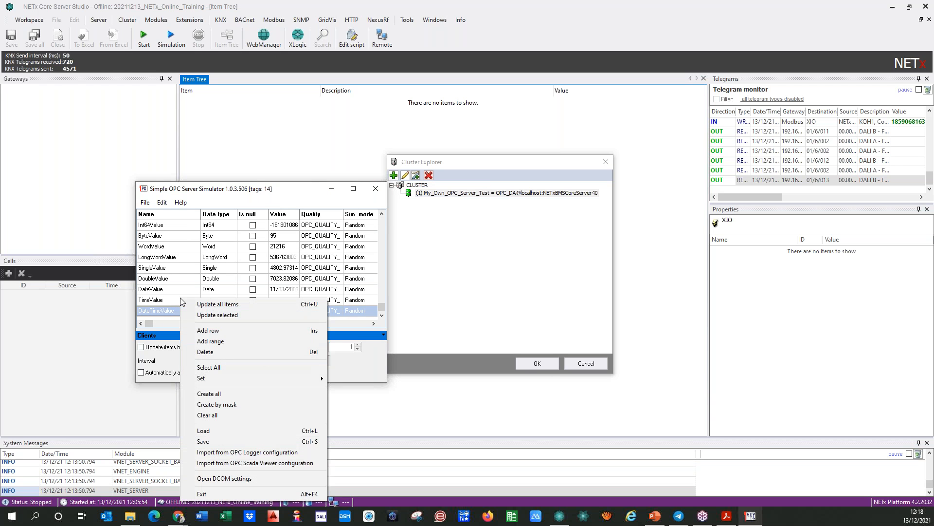
pyautogui.click(206, 331)
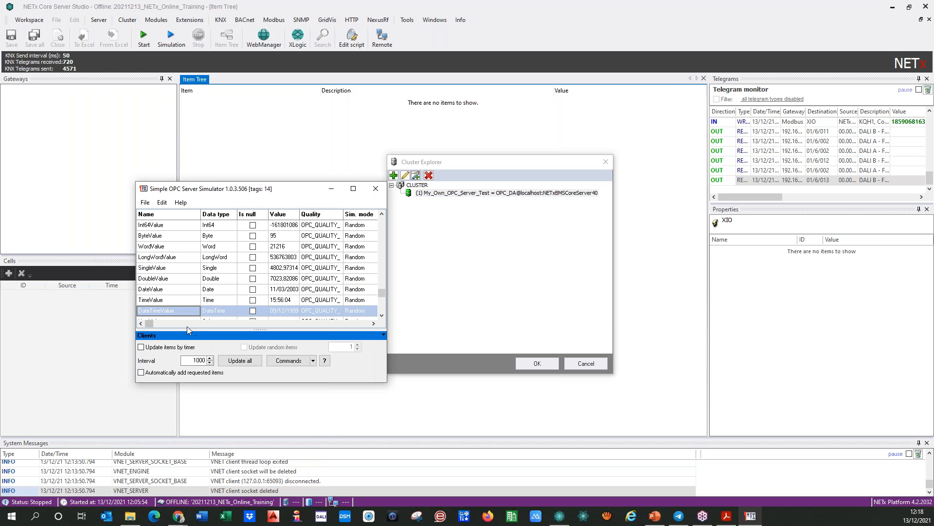
pyautogui.click(156, 312)
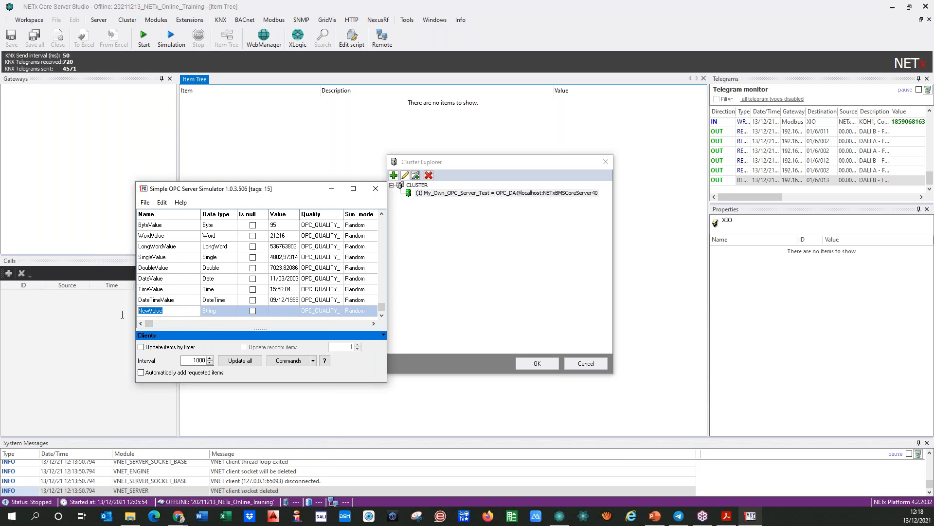
pyautogui.write('Test_Session_2')
pyautogui.click(224, 312)
# Step: Set the Test_Session_2 tag's value to 'Hello World'
pyautogui.click(281, 311)
pyautogui.click(282, 311)
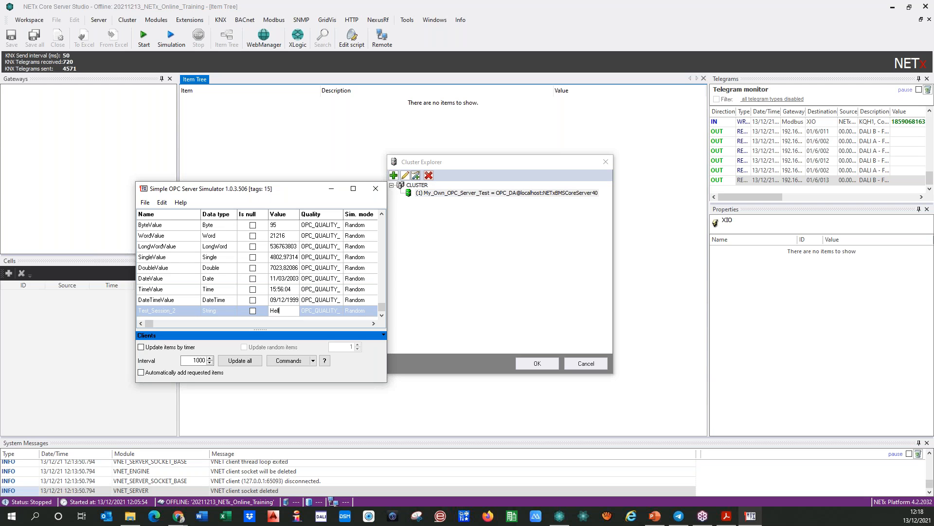
pyautogui.write('Hello World')
pyautogui.click(203, 336)
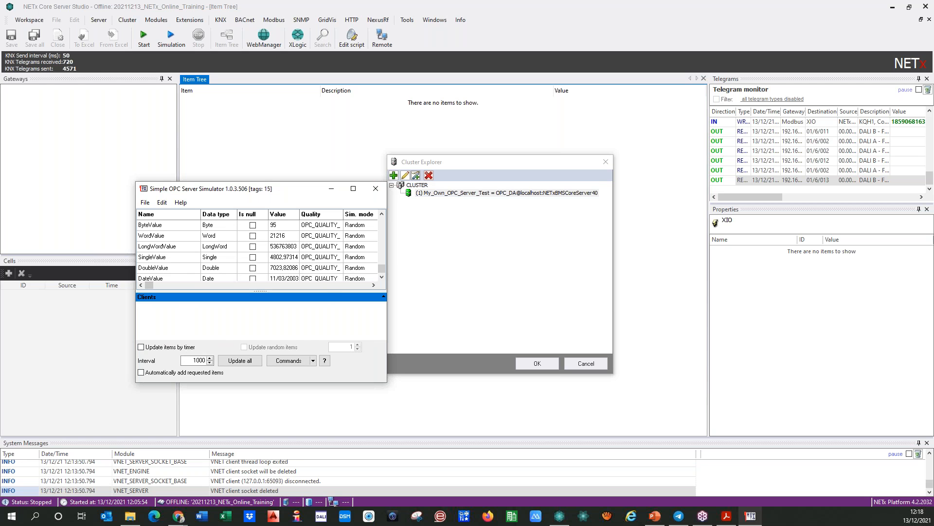
pyautogui.moveTo(323, 291); pyautogui.dragTo(323, 349)
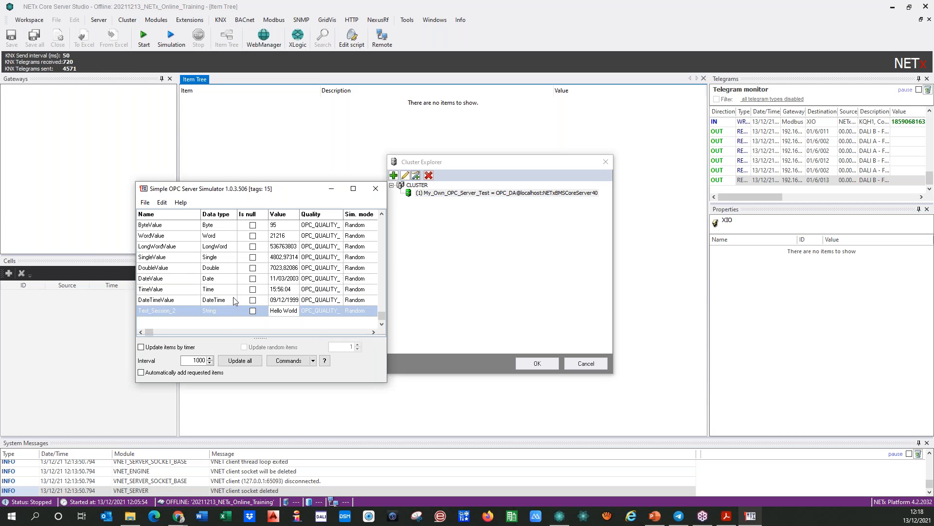
pyautogui.click(235, 311)
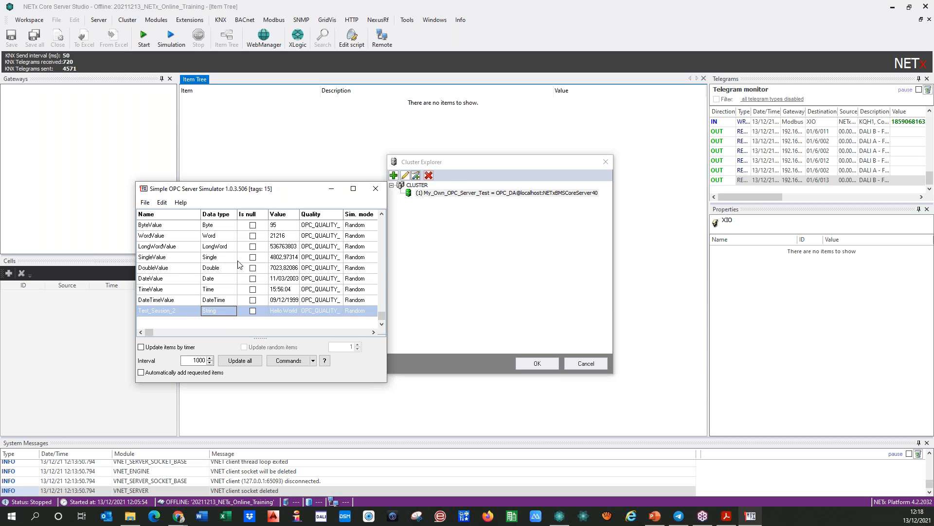
pyautogui.moveTo(459, 166); pyautogui.dragTo(481, 165)
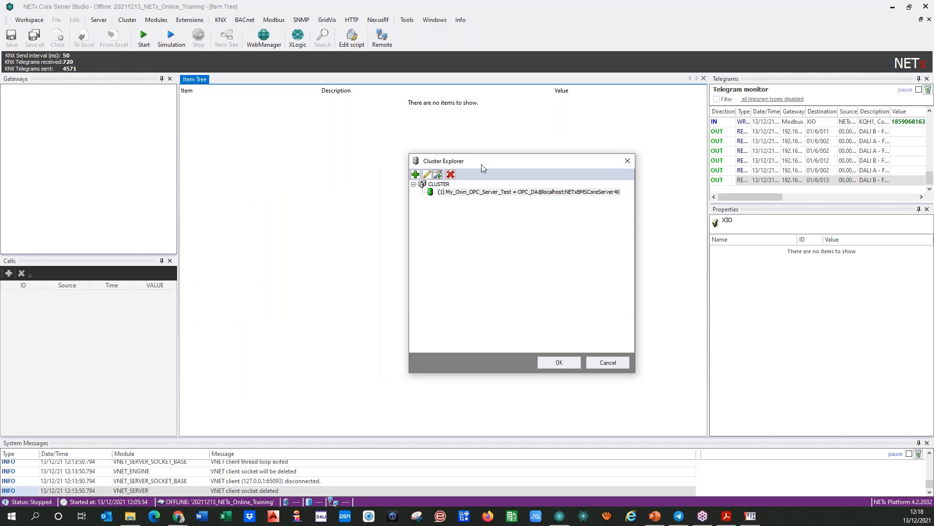
# Step: Add a second cluster server of type OPC DataAccess and refresh the available OPC servers
pyautogui.click(415, 174)
pyautogui.click(466, 187)
pyautogui.click(417, 205)
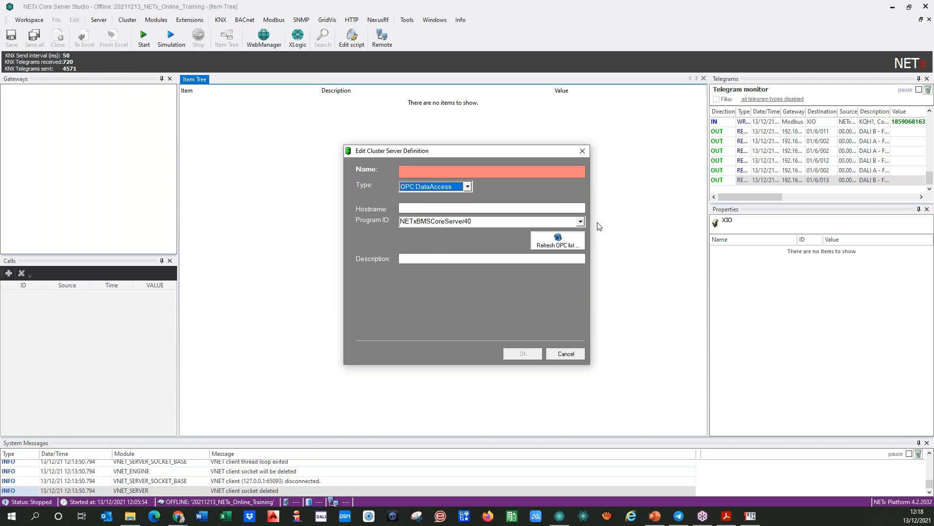
pyautogui.click(581, 223)
pyautogui.click(351, 231)
pyautogui.click(550, 244)
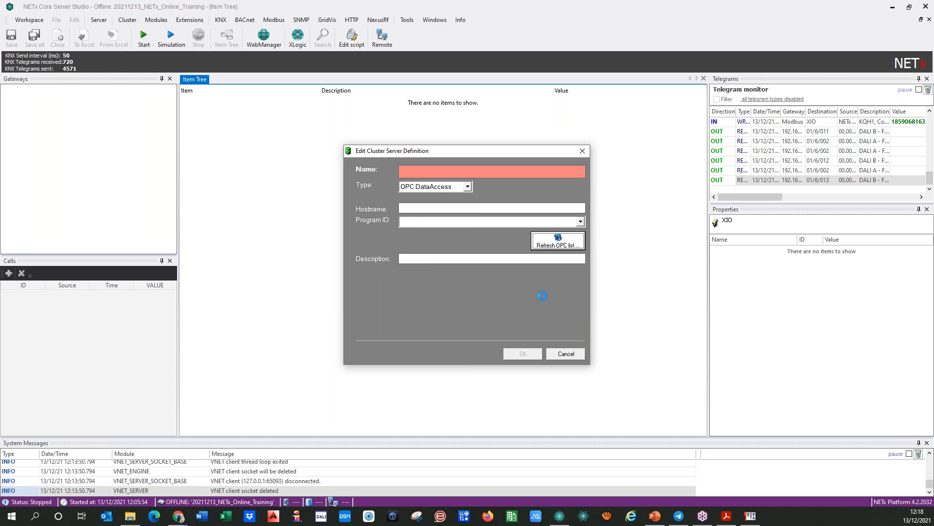
# Step: Point it at opcserversim.Instance.1 on localhost, name it OPC_Test, and confirm the definition
pyautogui.click(581, 223)
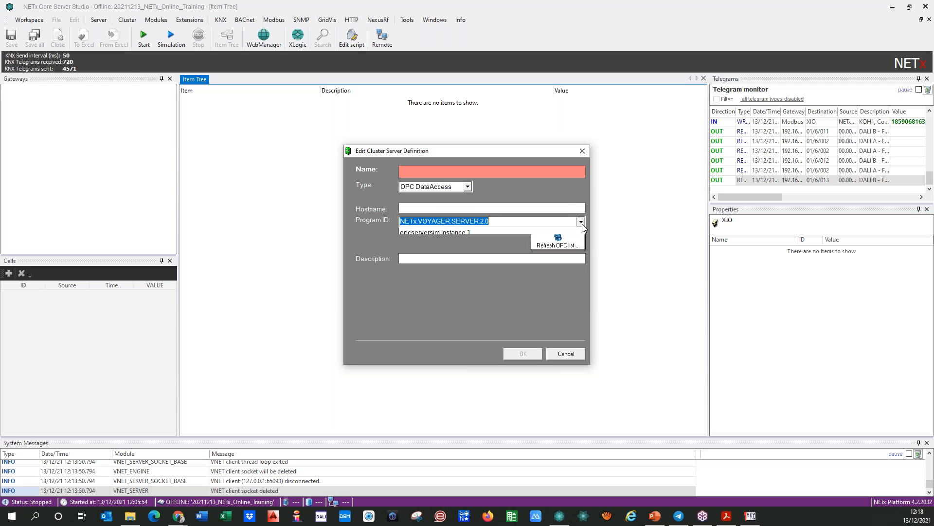
pyautogui.click(431, 247)
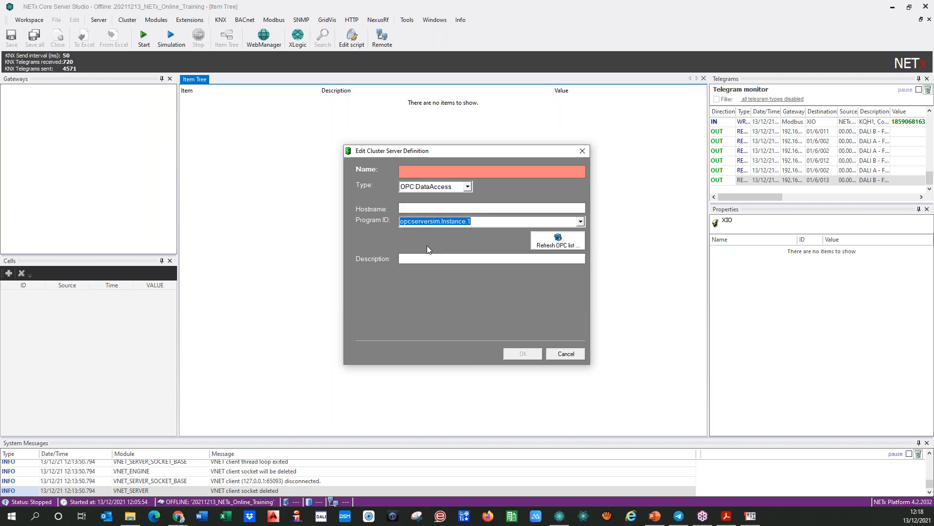
pyautogui.click(410, 168)
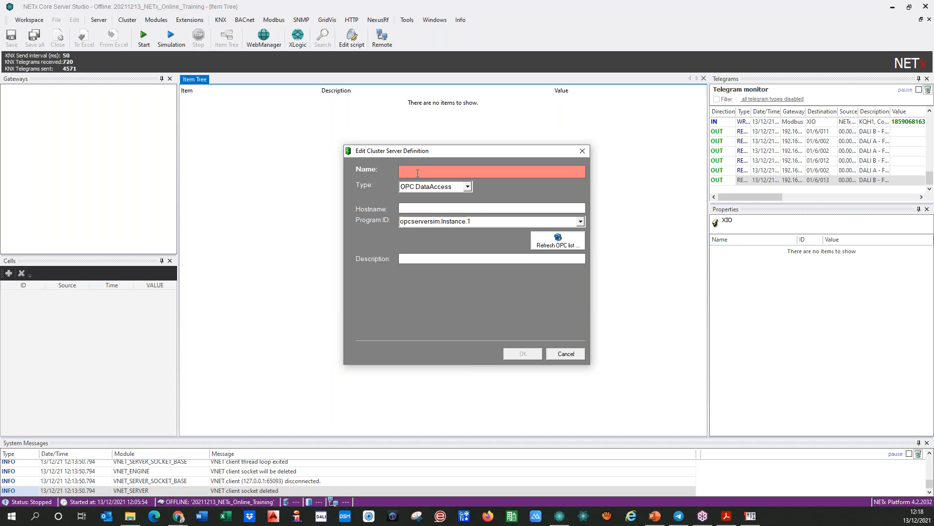
pyautogui.write('OP')
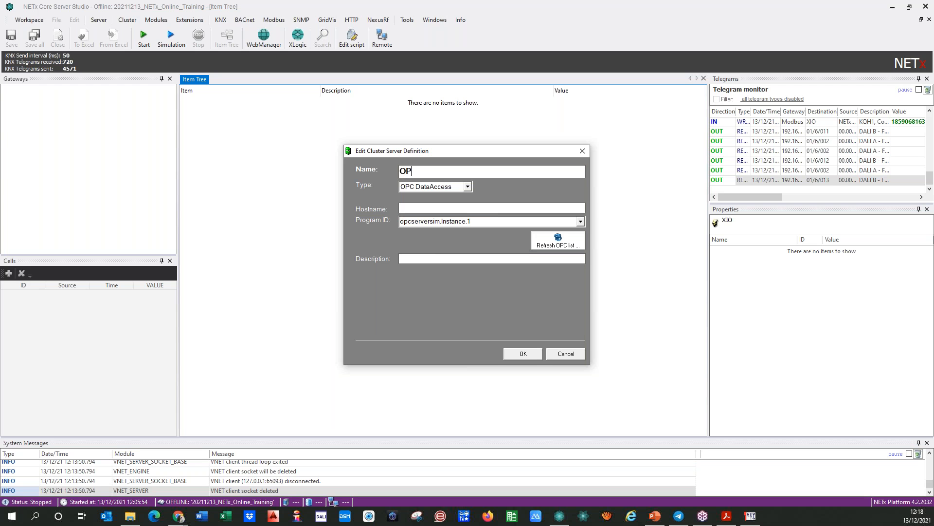
pyautogui.write('C_Test')
pyautogui.write('OPC Simulator')
pyautogui.click(505, 354)
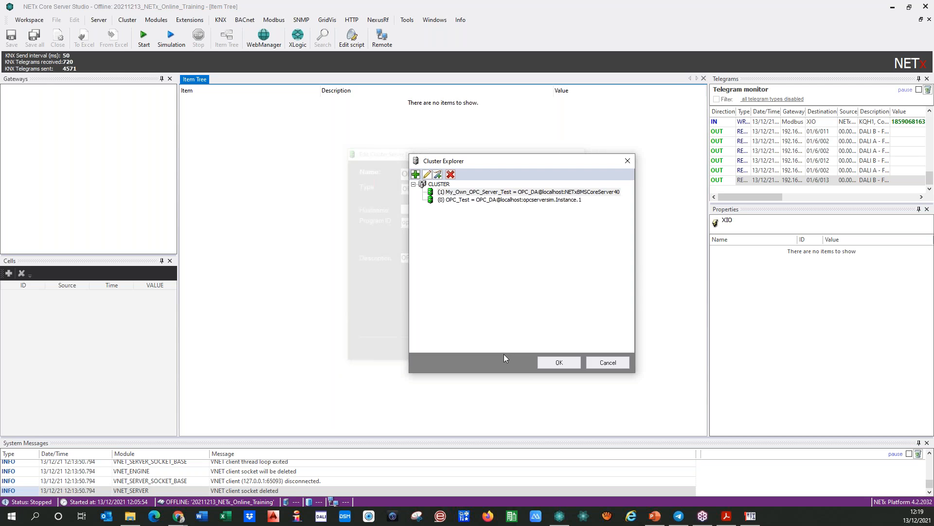
pyautogui.click(462, 200)
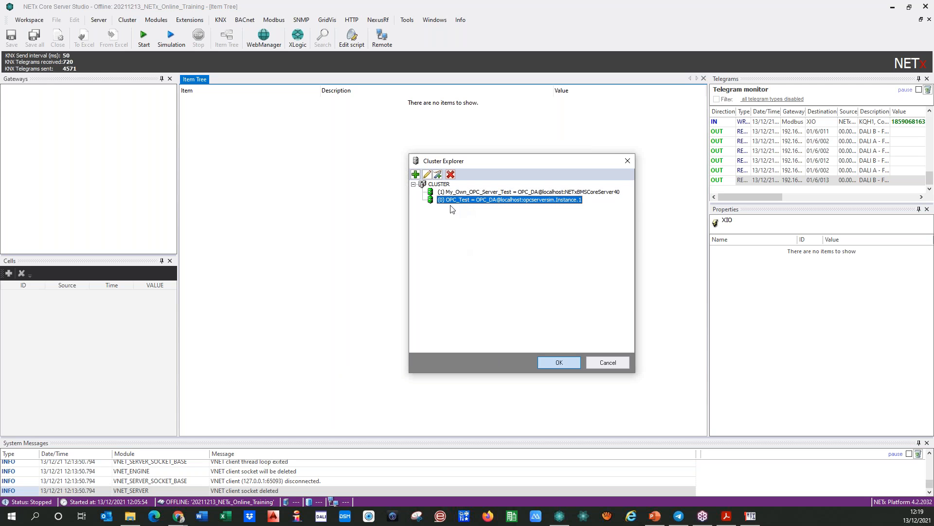
pyautogui.click(437, 176)
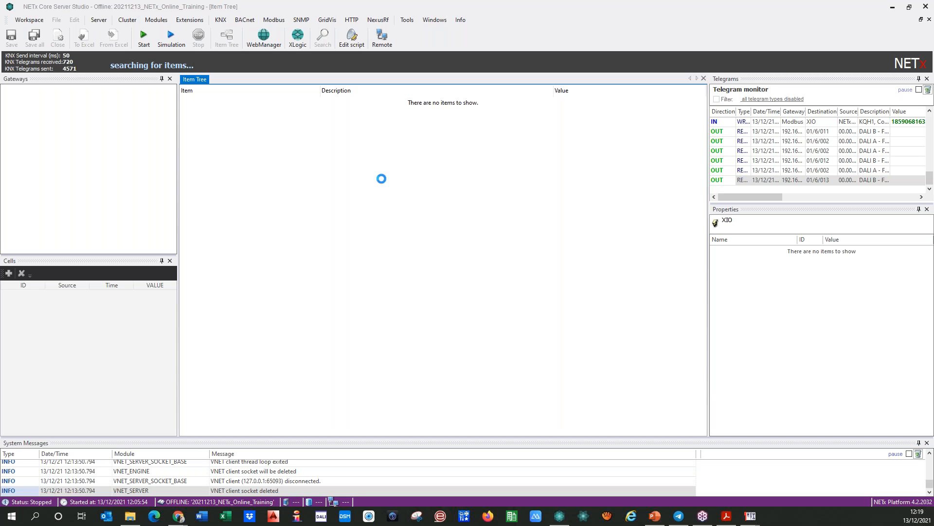
# Step: Select and include all 14 simulator items in the OPC_Test server
pyautogui.moveTo(0, 173); pyautogui.dragTo(183, 159)
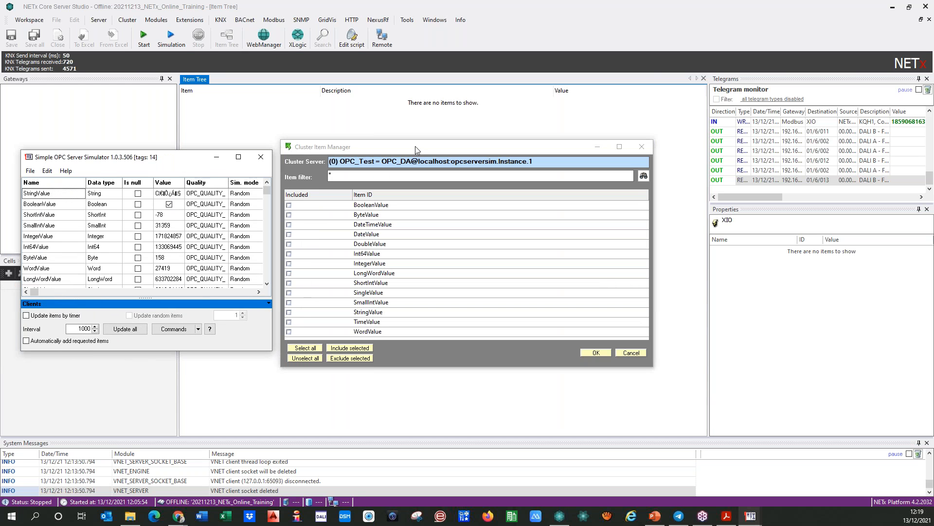
pyautogui.moveTo(416, 146); pyautogui.dragTo(503, 146)
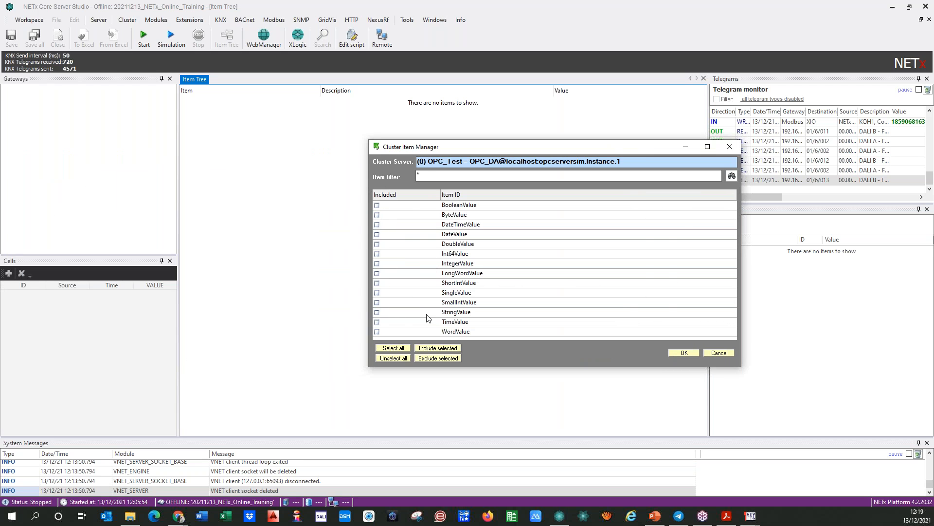
pyautogui.click(395, 347)
pyautogui.click(422, 348)
pyautogui.click(684, 353)
# Step: Close Cluster Explorer and save the cluster configuration changes
pyautogui.moveTo(65, 160); pyautogui.dragTo(379, 154)
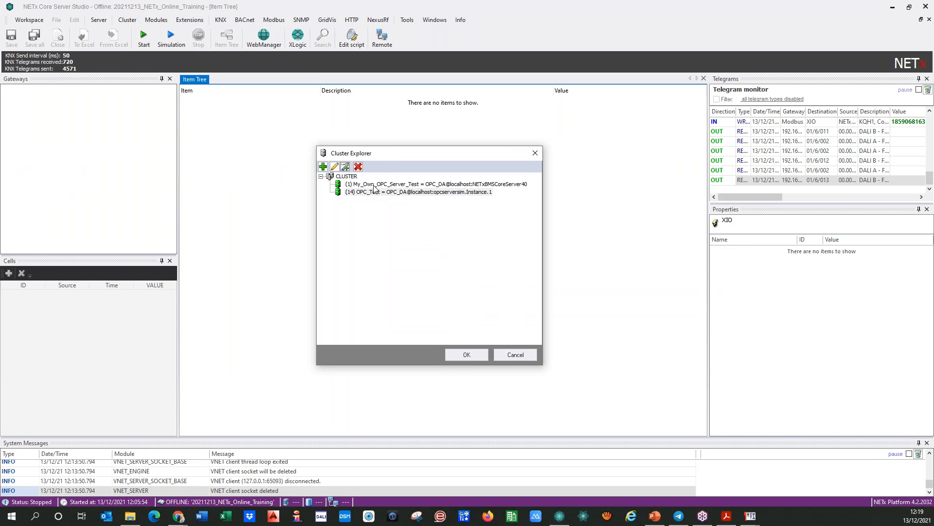
pyautogui.click(455, 358)
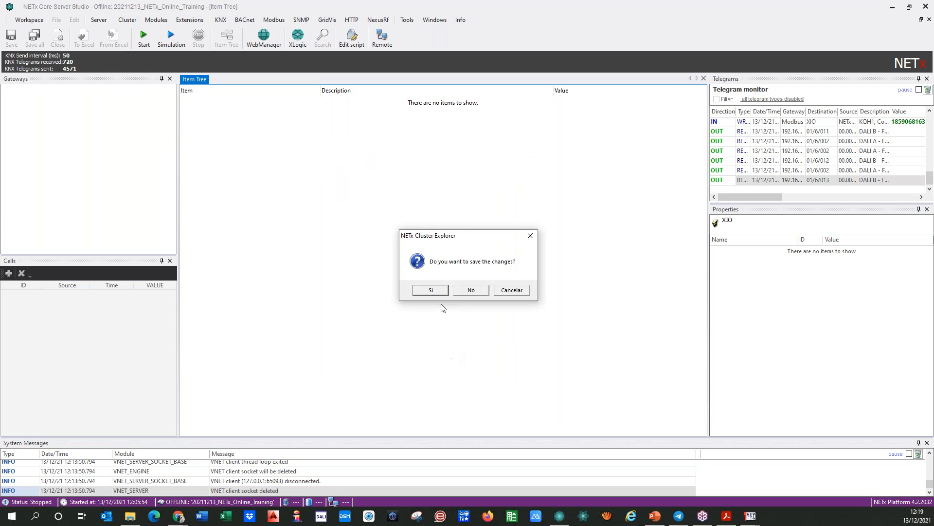
pyautogui.click(430, 290)
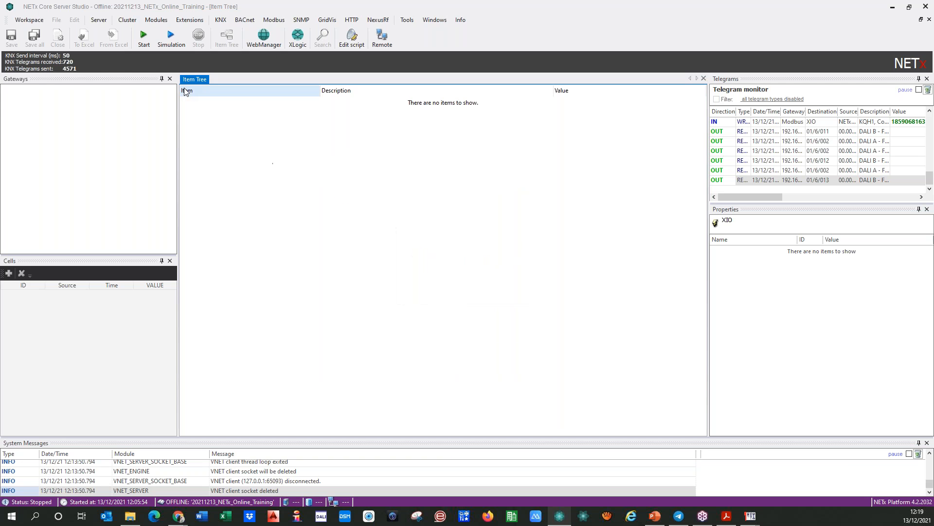
# Step: Start the Core Server, dismiss the licence expiry notice, and expand XIO and Cluster in the Item Tree
pyautogui.click(144, 35)
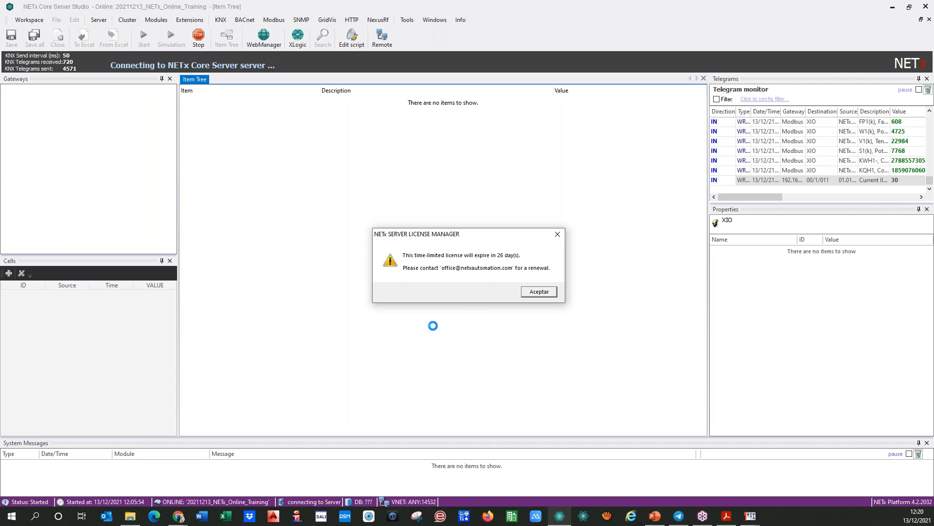
pyautogui.click(540, 292)
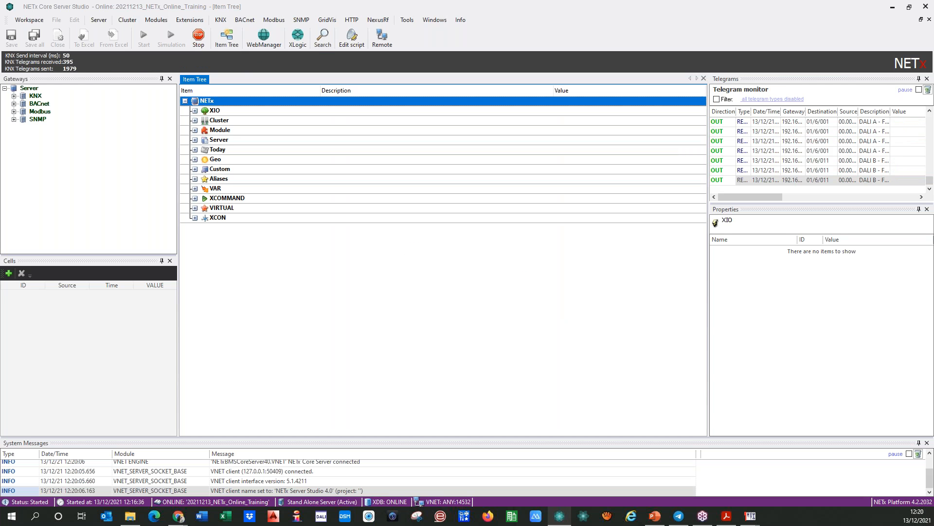
pyautogui.click(195, 110)
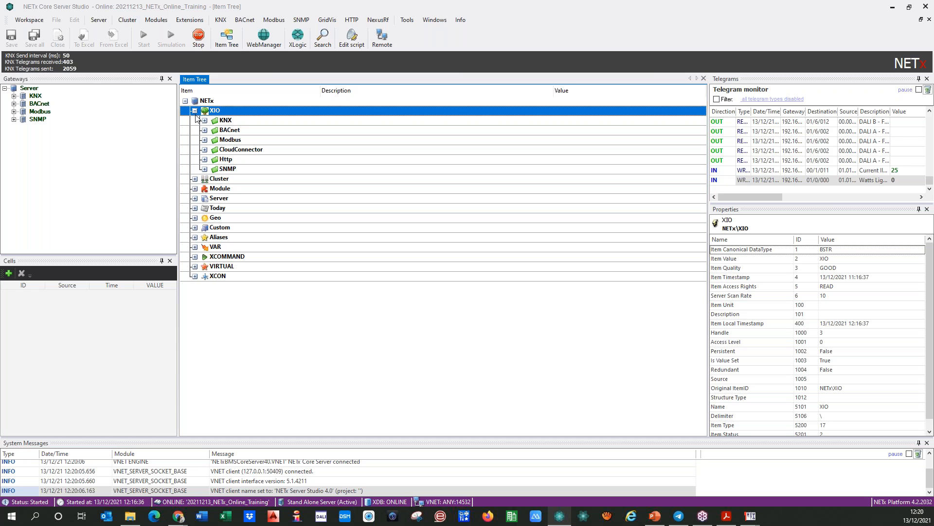
pyautogui.click(195, 177)
# Step: Restart the Core Server, confirming reinitialization and stopping it despite connected clients
pyautogui.click(194, 179)
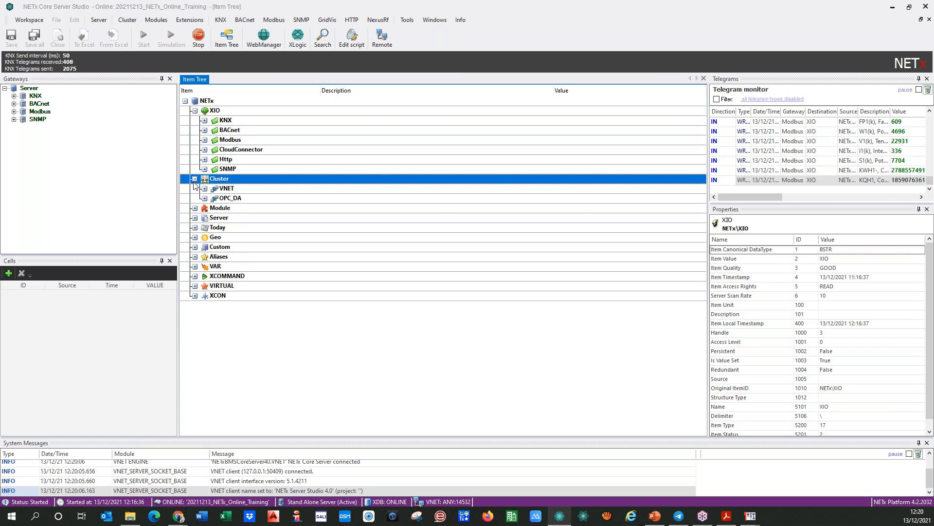
pyautogui.click(203, 199)
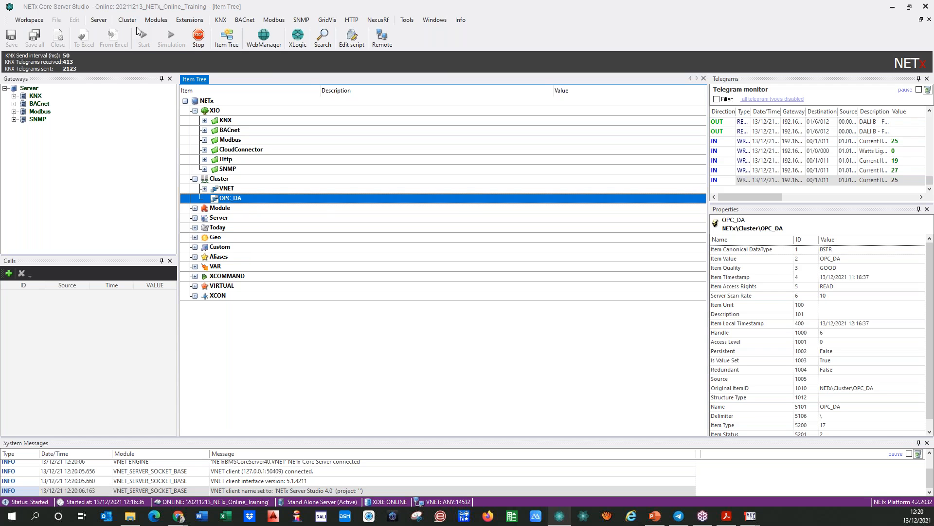
pyautogui.click(99, 20)
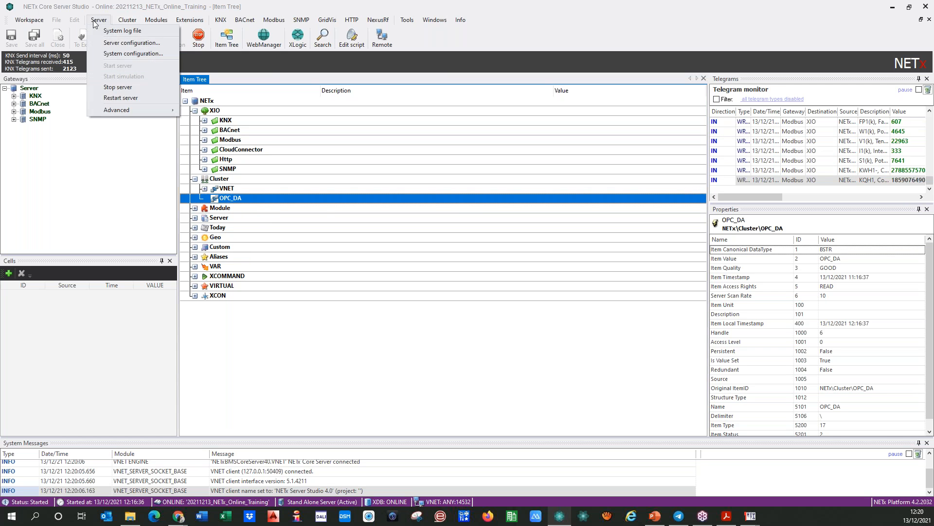
pyautogui.click(112, 99)
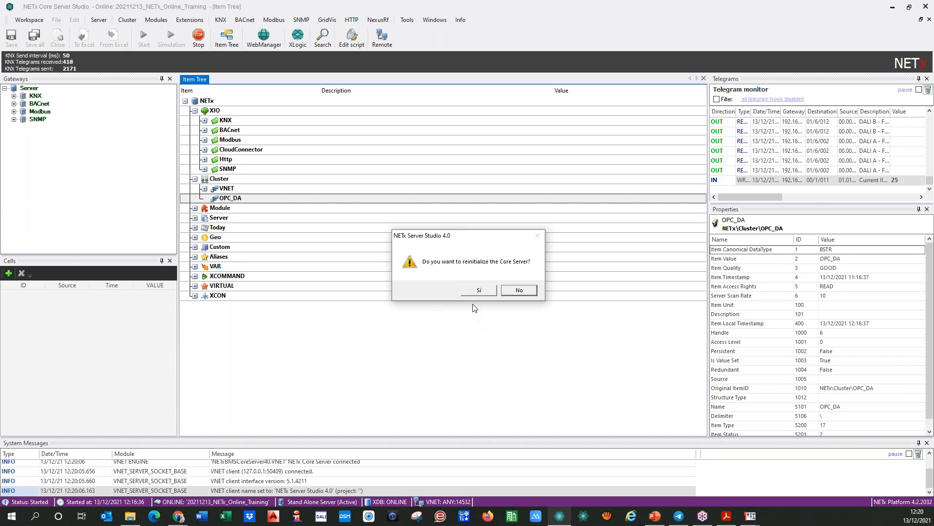
pyautogui.click(480, 291)
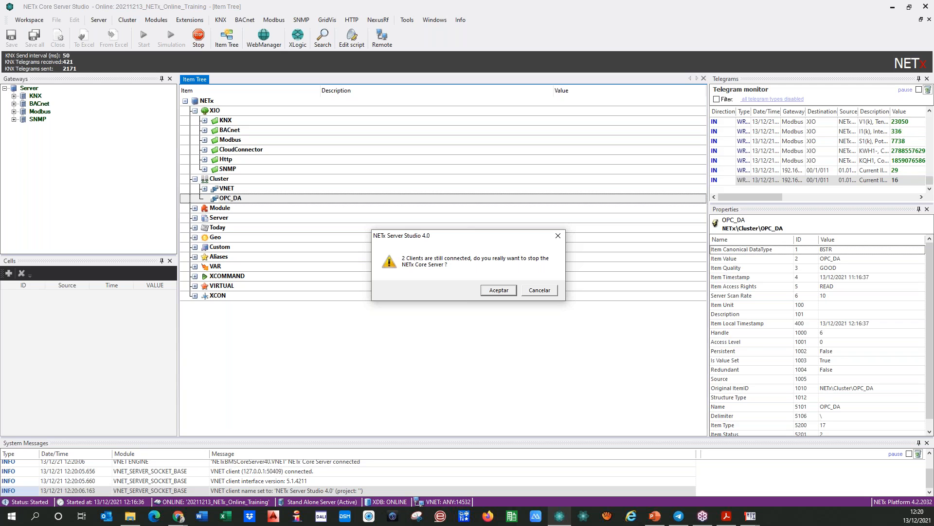
pyautogui.click(499, 290)
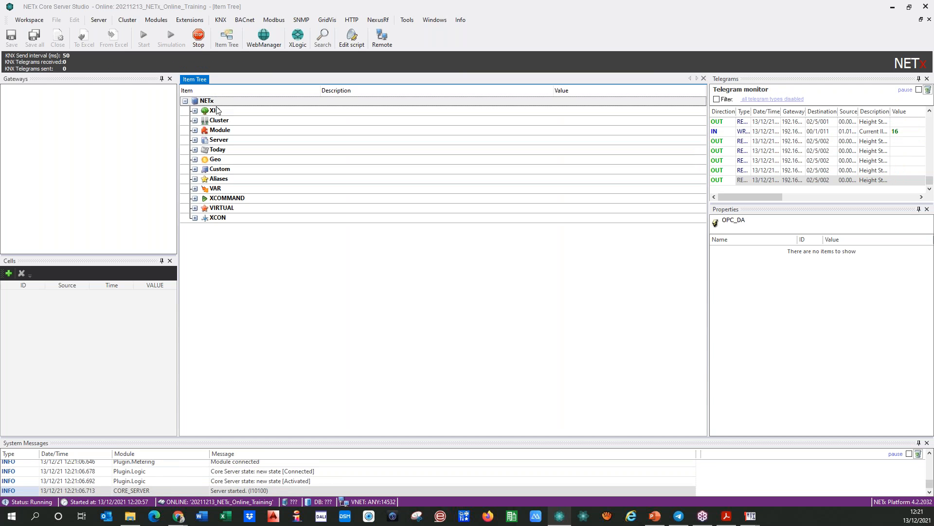
# Step: Expand Cluster > OPC_DA and My_Own_OPC_Server_Test, inspecting one of its cluster items
pyautogui.doubleClick(209, 120)
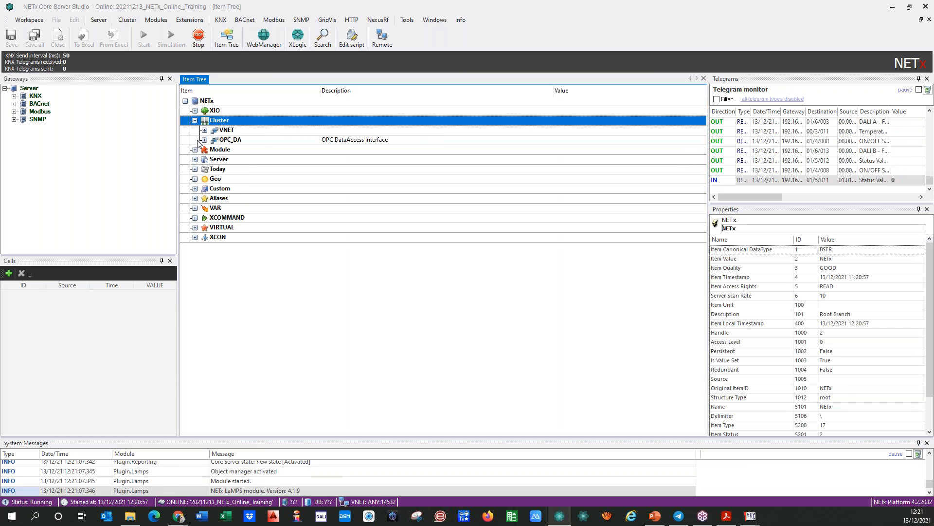
pyautogui.click(205, 140)
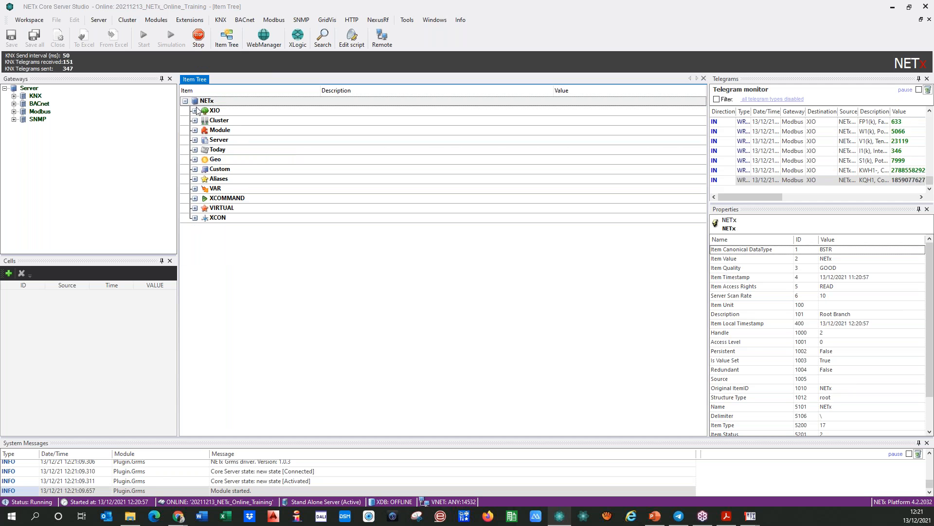
pyautogui.click(195, 111)
pyautogui.click(195, 111)
pyautogui.click(195, 121)
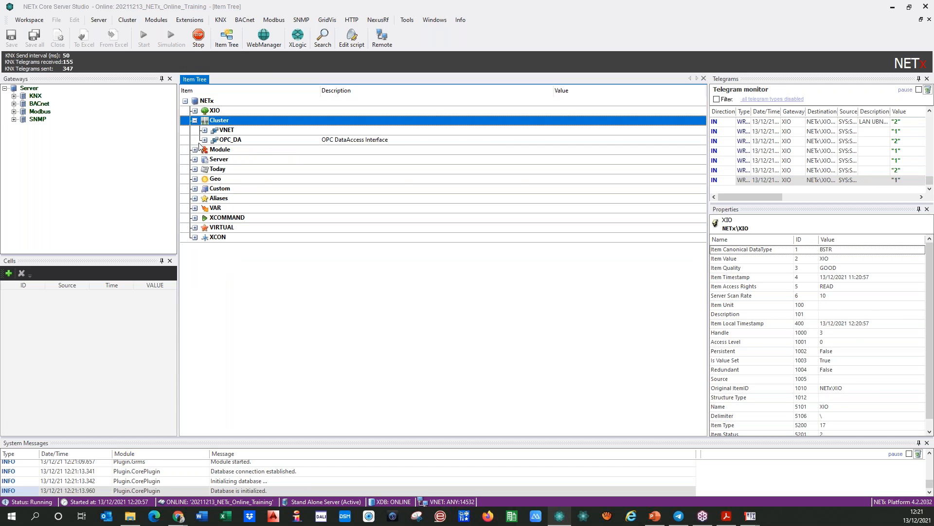
pyautogui.click(204, 140)
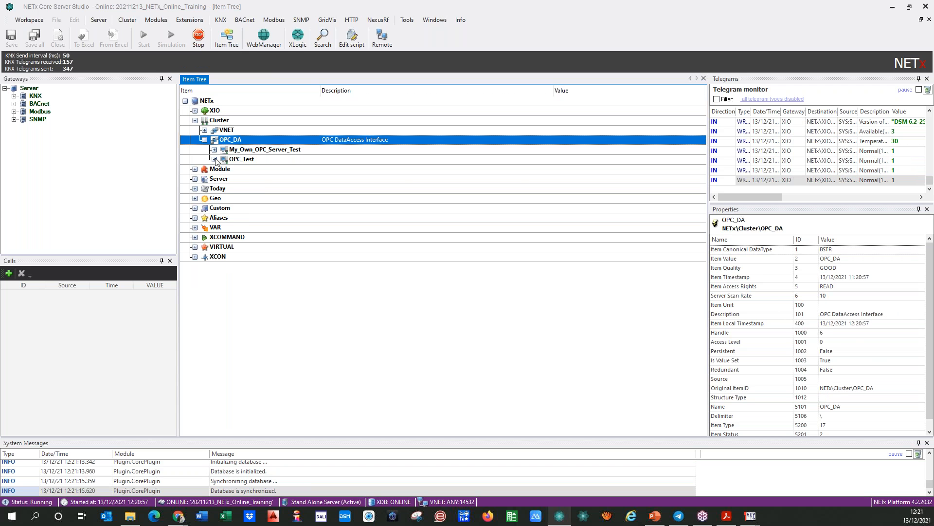
pyautogui.click(215, 149)
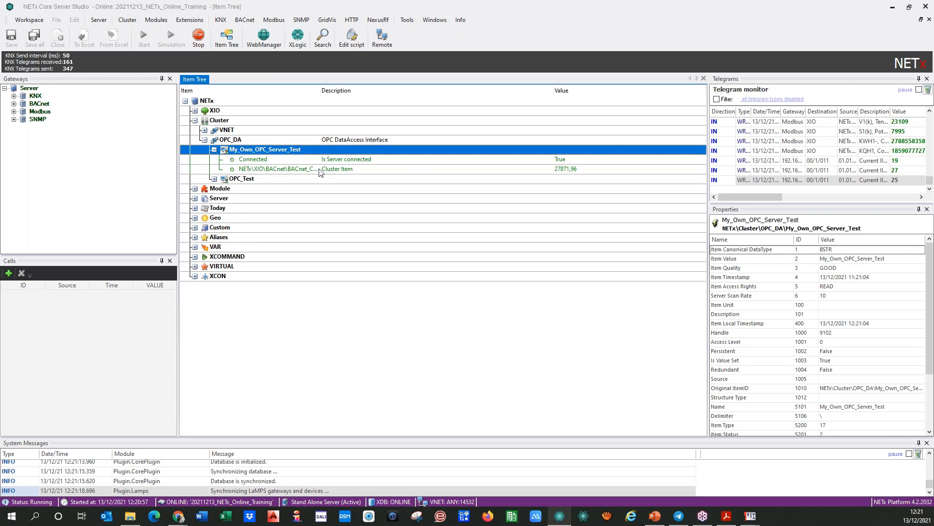
pyautogui.click(411, 171)
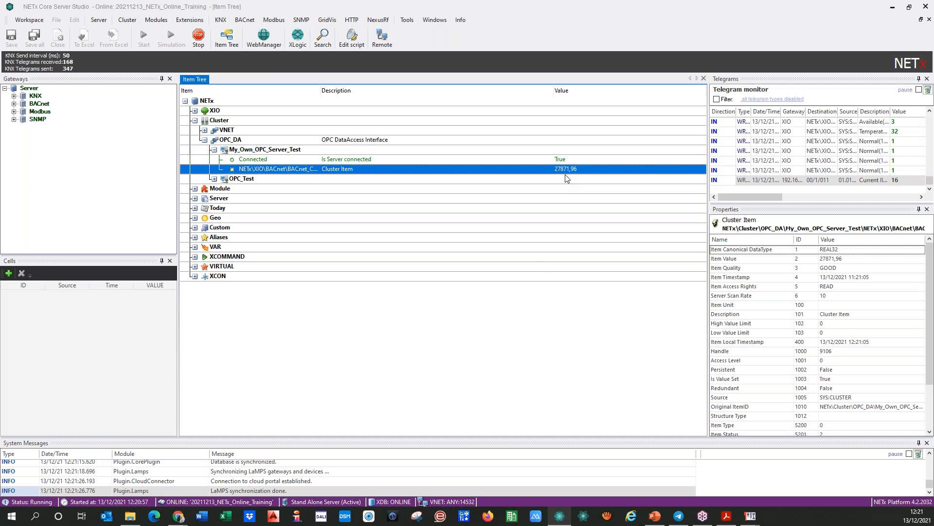
# Step: Expand OPC_Test and inspect its live WordValue item (27419)
pyautogui.click(214, 178)
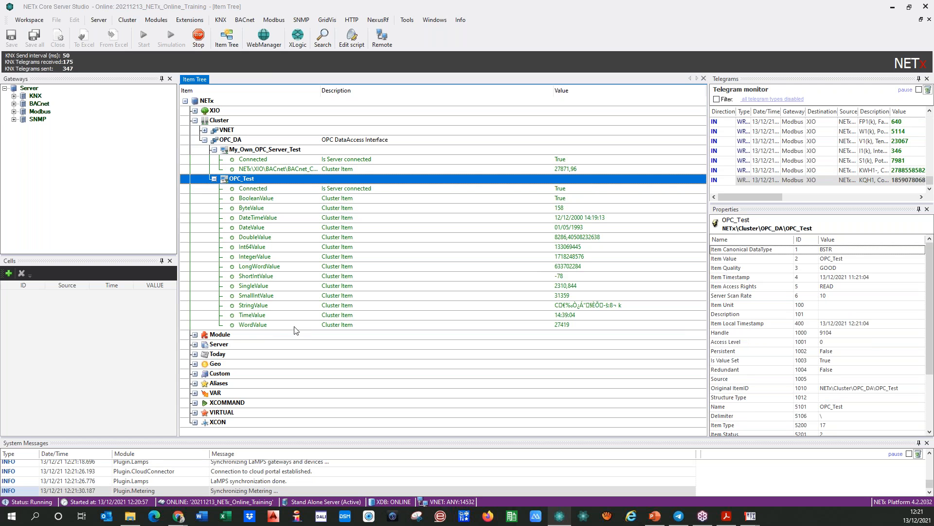
pyautogui.click(295, 327)
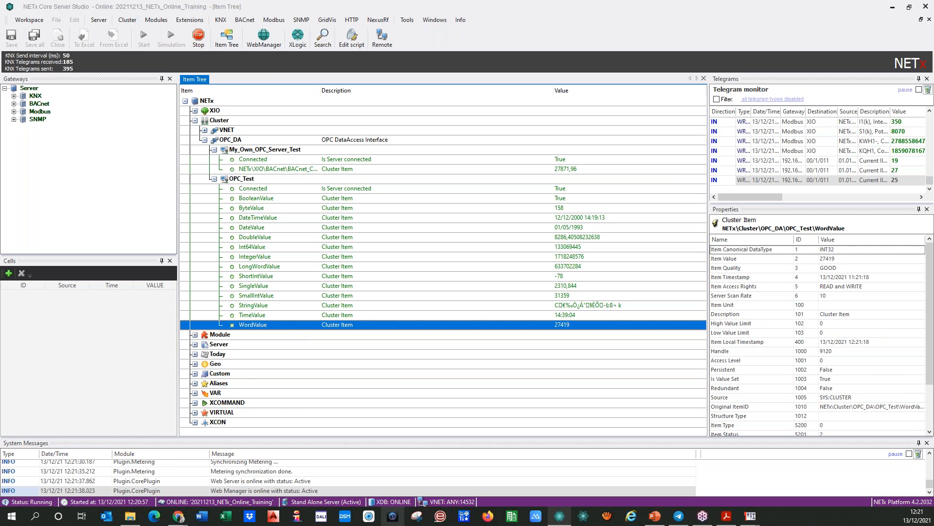
pyautogui.click(750, 516)
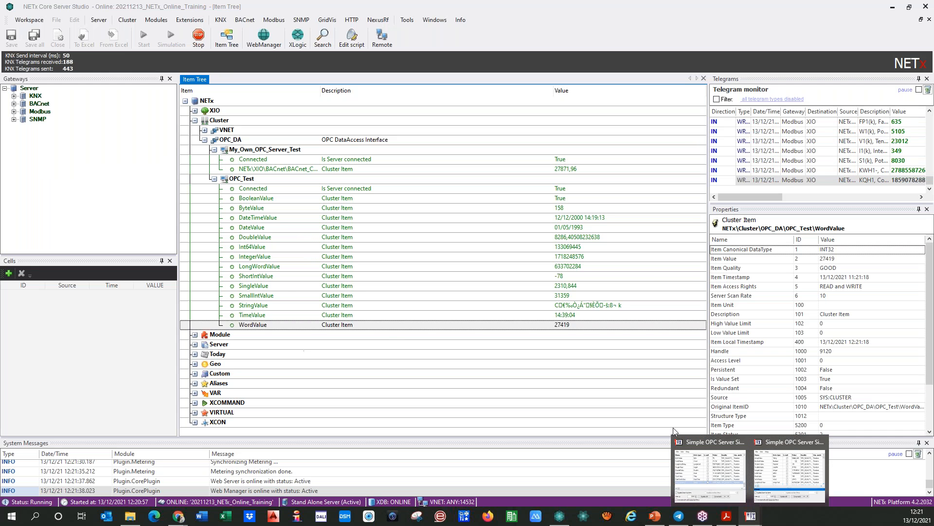
# Step: Refresh all simulator tags with new values and pick the ByteValue tag
pyautogui.click(703, 442)
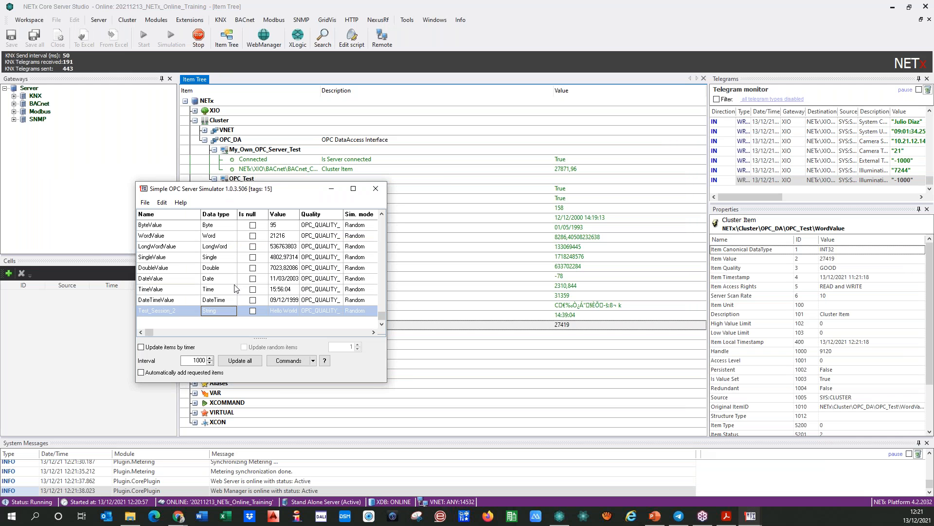
pyautogui.scroll(1, 229, 297)
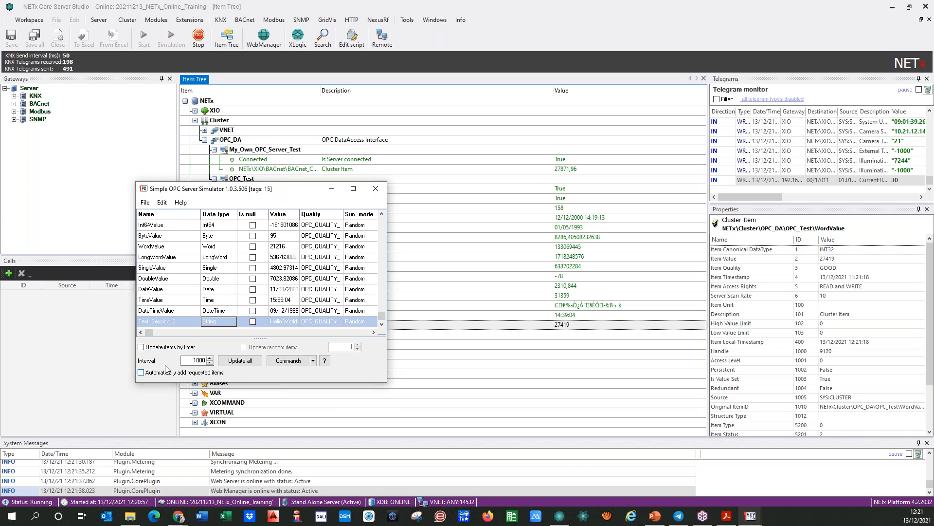
pyautogui.click(241, 362)
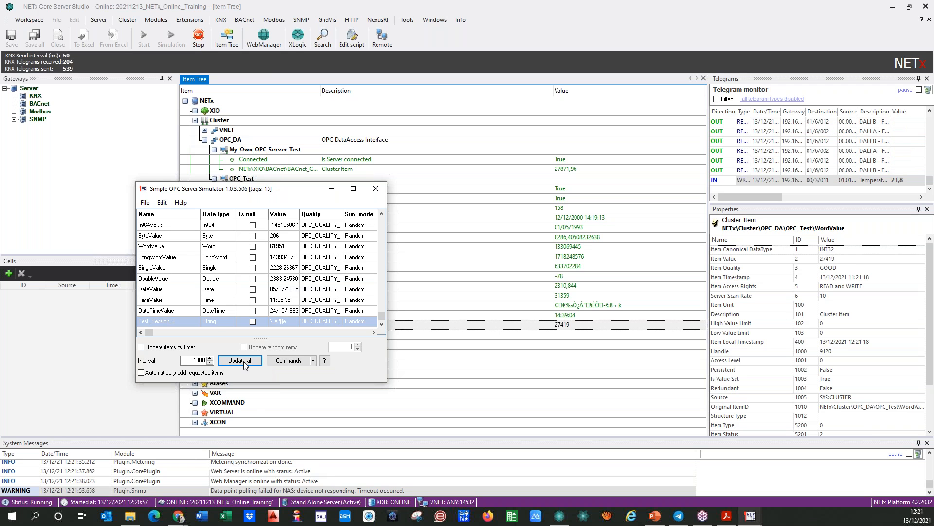
pyautogui.click(284, 239)
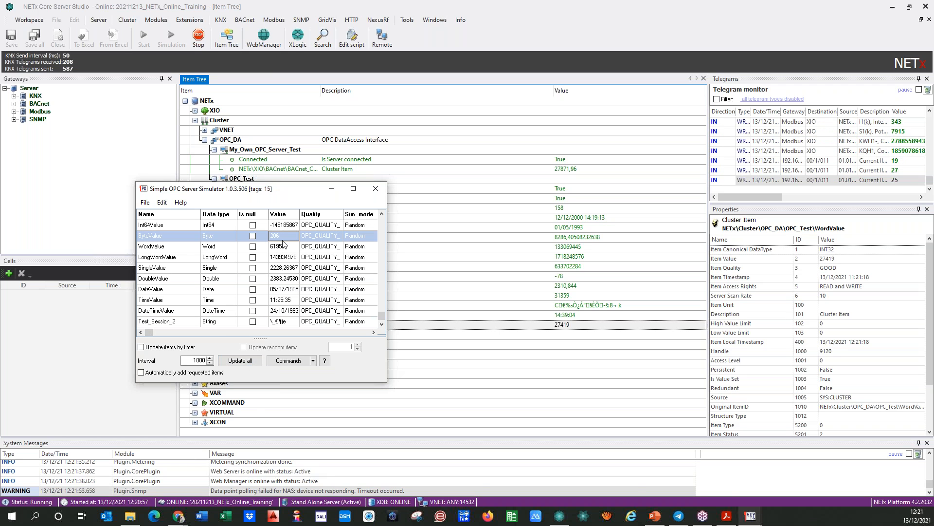
# Step: Close the duplicate 15-tag simulator window, leaving only the 14-tag instance open
pyautogui.click(751, 516)
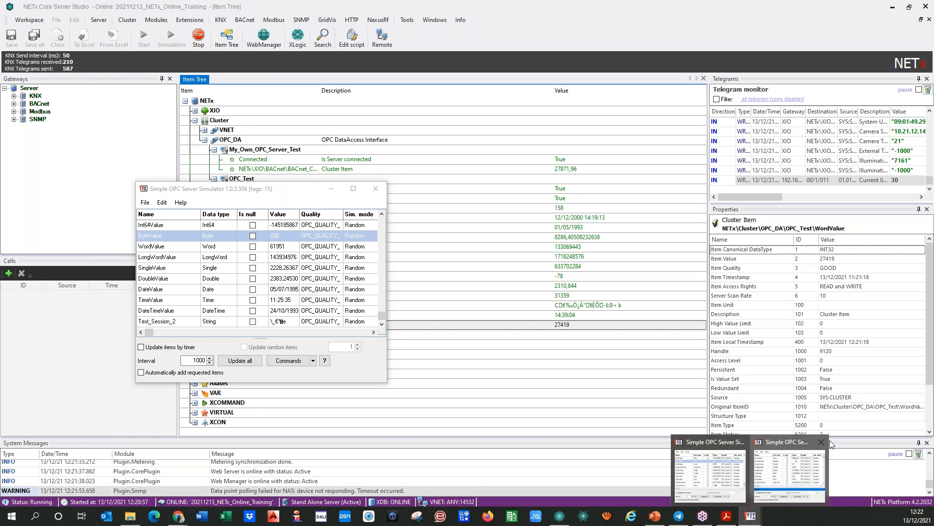
pyautogui.click(822, 442)
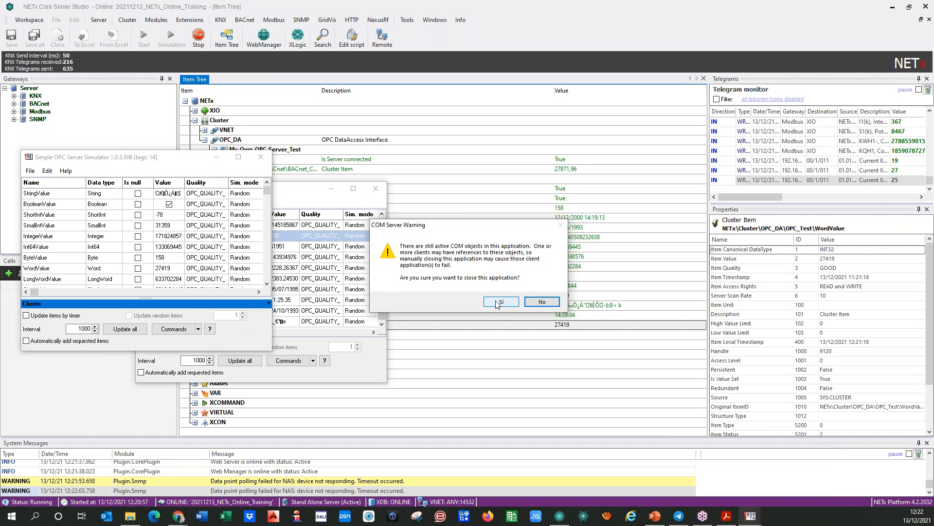
pyautogui.click(540, 302)
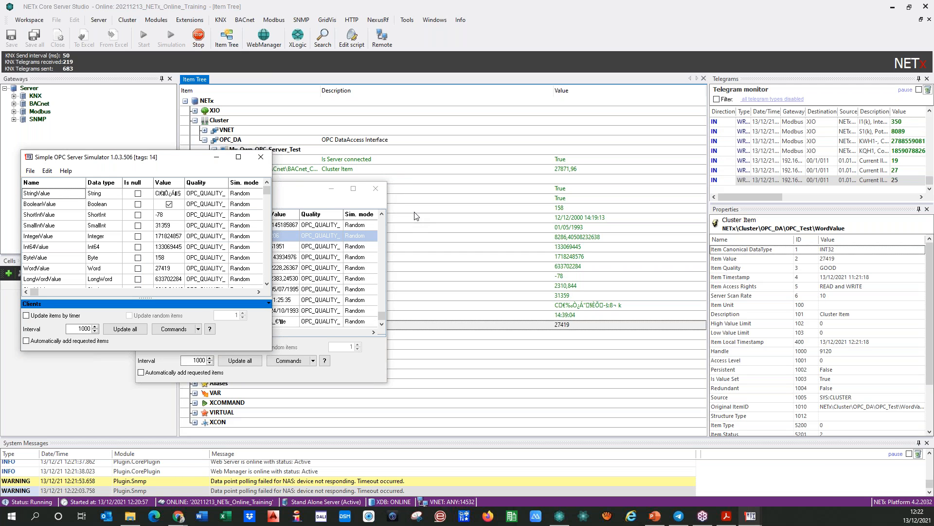
pyautogui.click(376, 189)
pyautogui.scroll(-2, 95, 243)
pyautogui.click(94, 280)
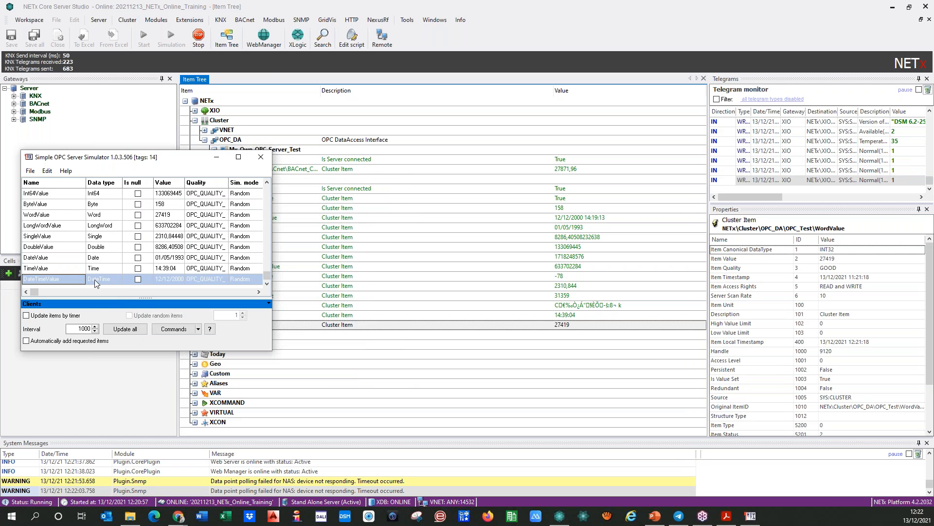
# Step: Browse the simulator's tag grid, selecting the DateValue, DateTimeValue and DoubleValue tags
pyautogui.rightClick(65, 282)
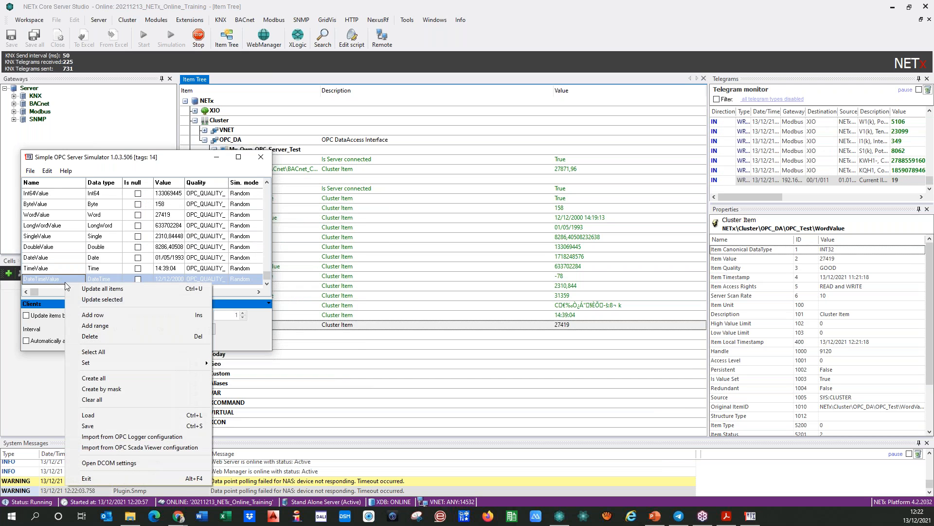
pyautogui.click(156, 258)
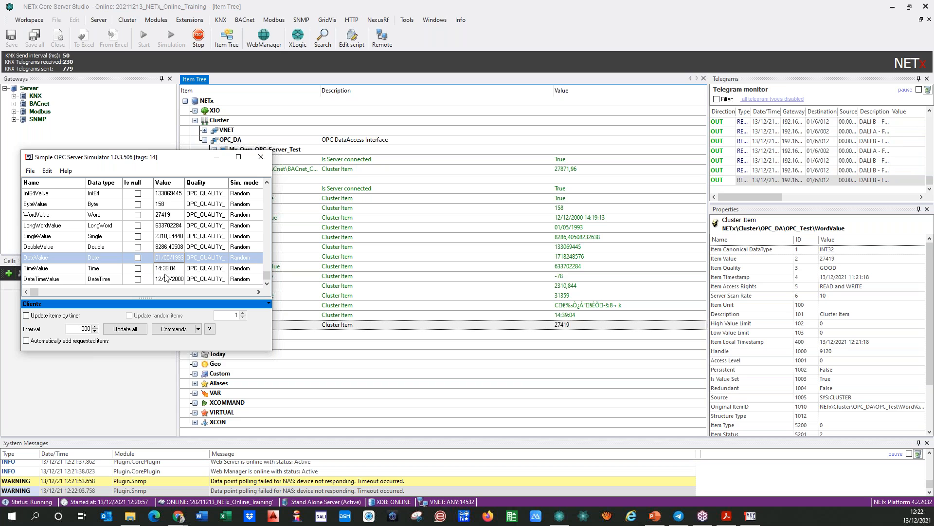
pyautogui.click(165, 279)
pyautogui.click(166, 248)
pyautogui.click(168, 248)
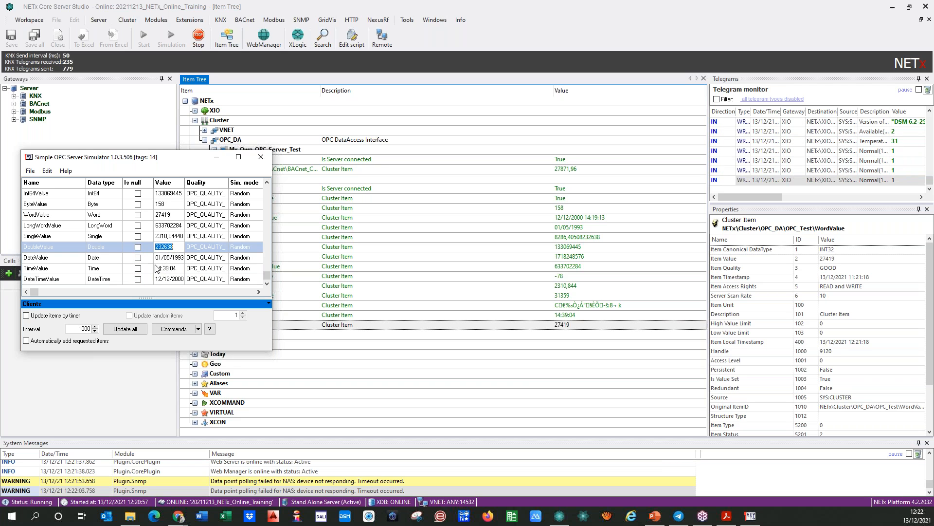
# Step: Enter a new ByteValue of 100 and push an updated Byte value
pyautogui.click(163, 204)
pyautogui.click(163, 204)
pyautogui.write('100')
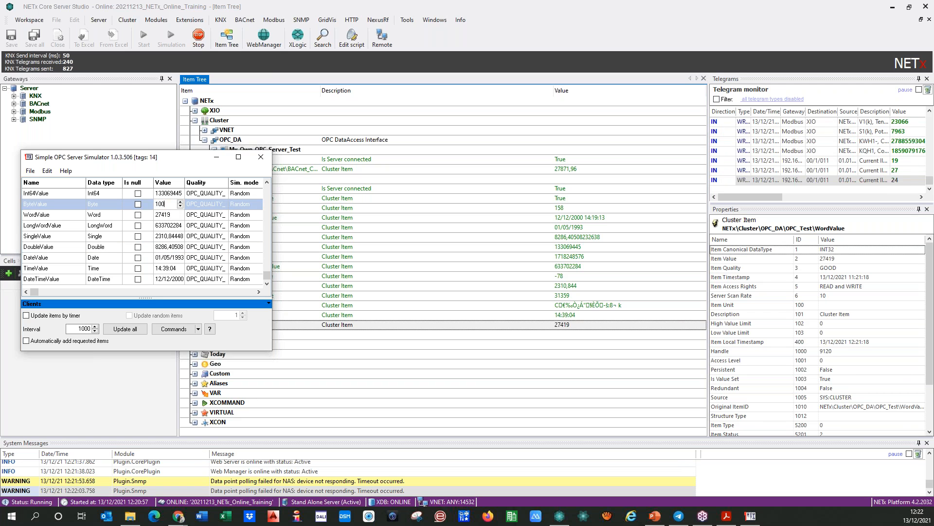
pyautogui.click(243, 203)
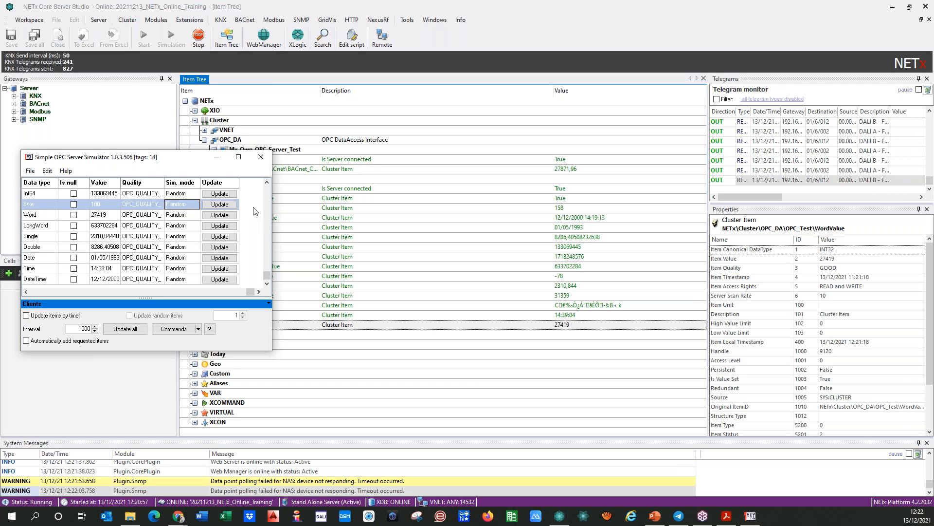
pyautogui.click(208, 206)
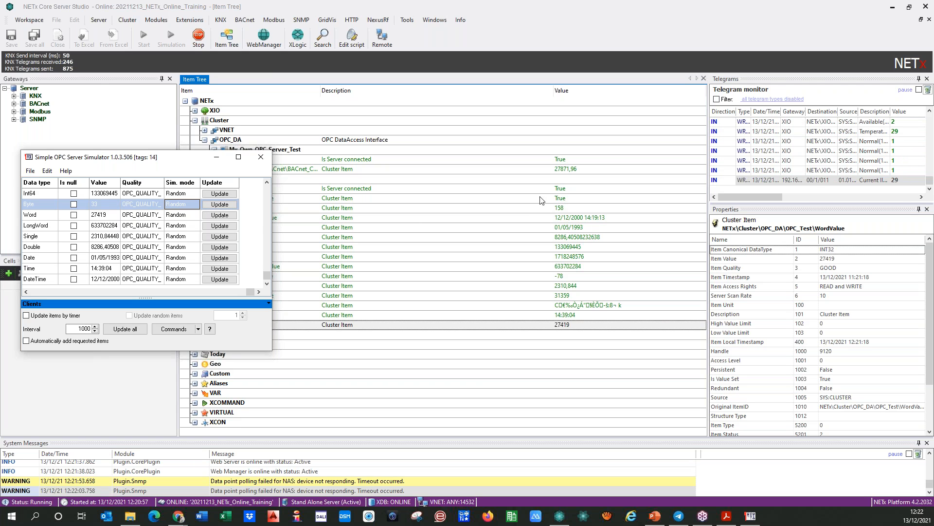
# Step: Check OPC_Test's ByteValue item properties in the Core Server item tree (158)
pyautogui.click(542, 217)
pyautogui.click(513, 202)
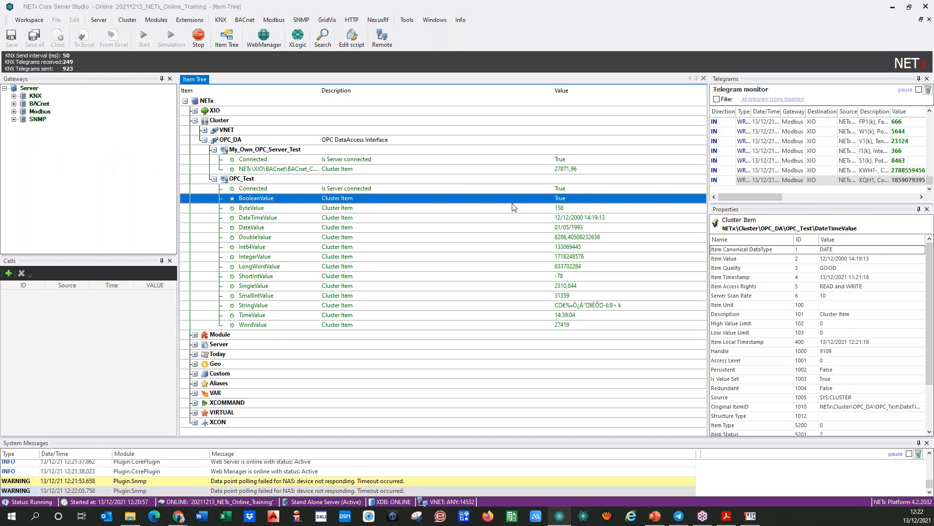
pyautogui.click(515, 208)
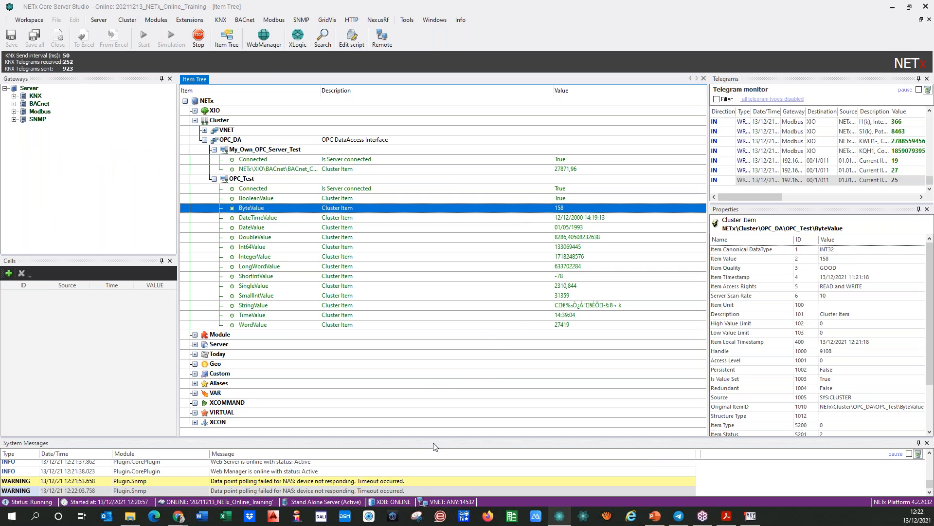
pyautogui.click(750, 516)
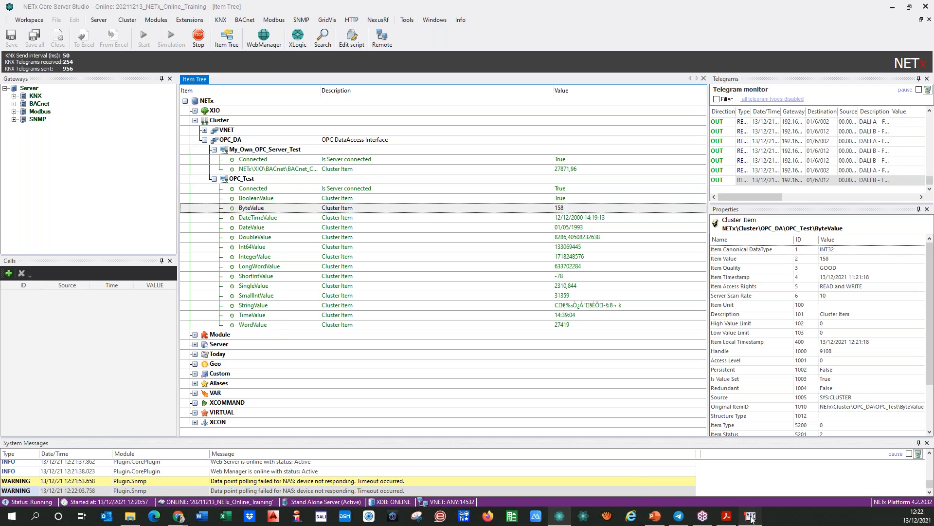
# Step: Refresh every simulator tag with new random values
pyautogui.moveTo(161, 167); pyautogui.dragTo(258, 113)
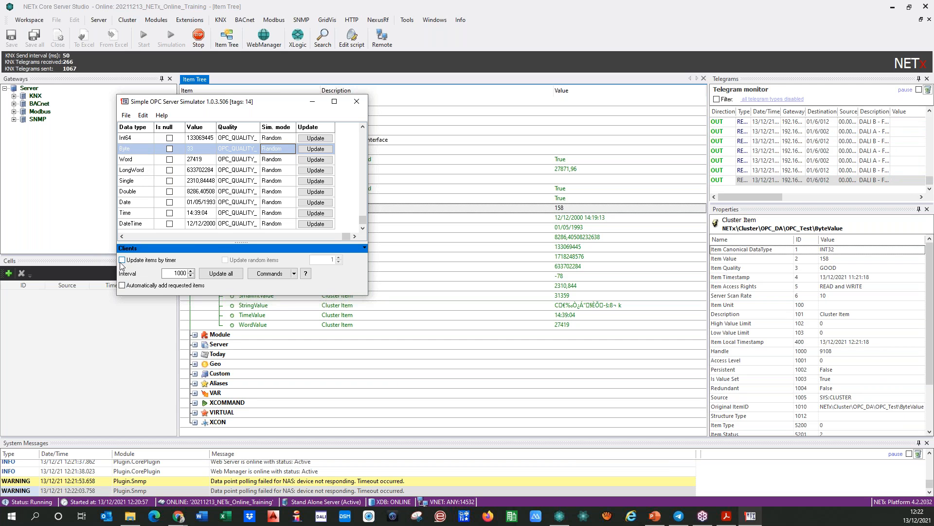
pyautogui.click(221, 275)
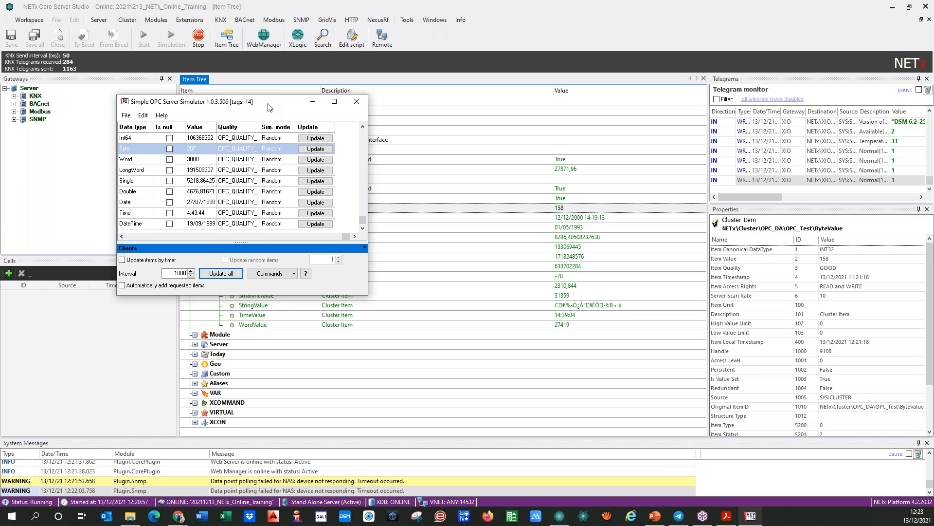
pyautogui.moveTo(268, 107); pyautogui.dragTo(322, 162)
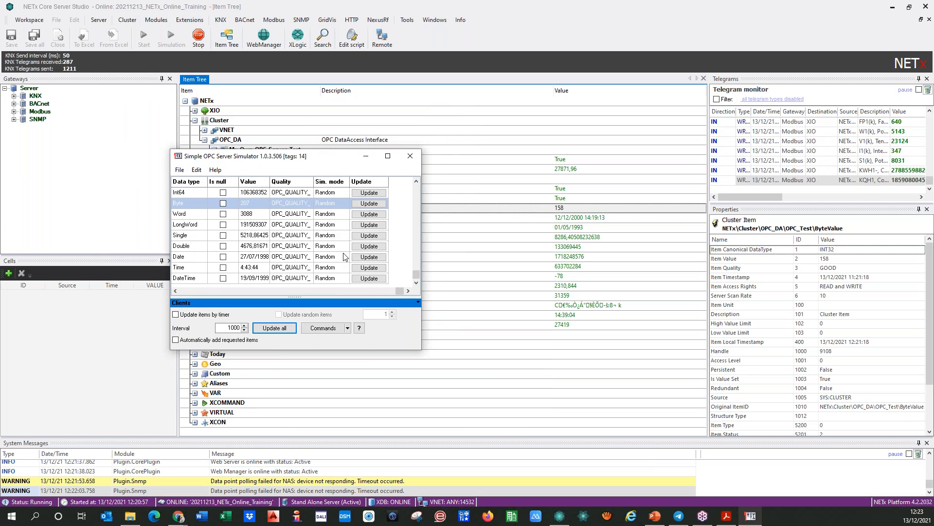
# Step: Scroll the grid to the top and shut down the simulator despite the active-COM-objects warning
pyautogui.moveTo(416, 274); pyautogui.dragTo(417, 228)
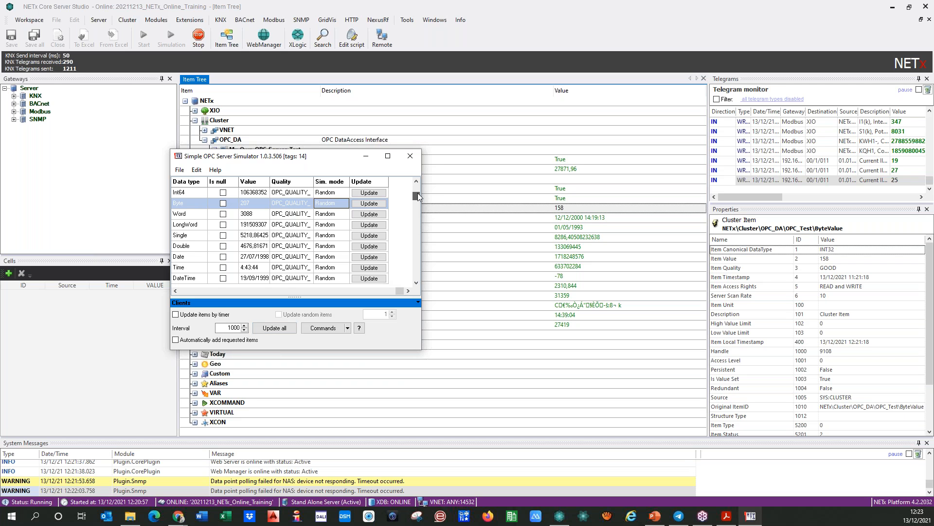
pyautogui.moveTo(418, 193); pyautogui.dragTo(416, 185)
pyautogui.click(331, 193)
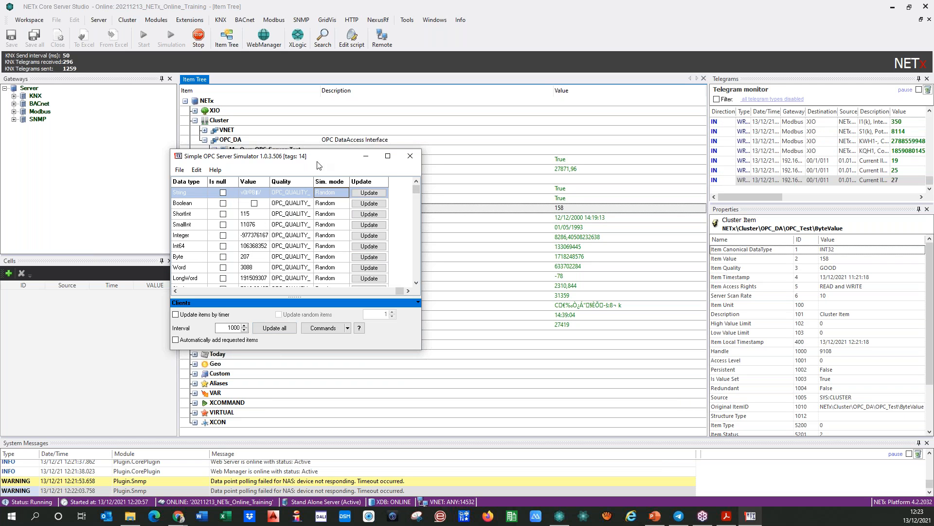
pyautogui.click(411, 155)
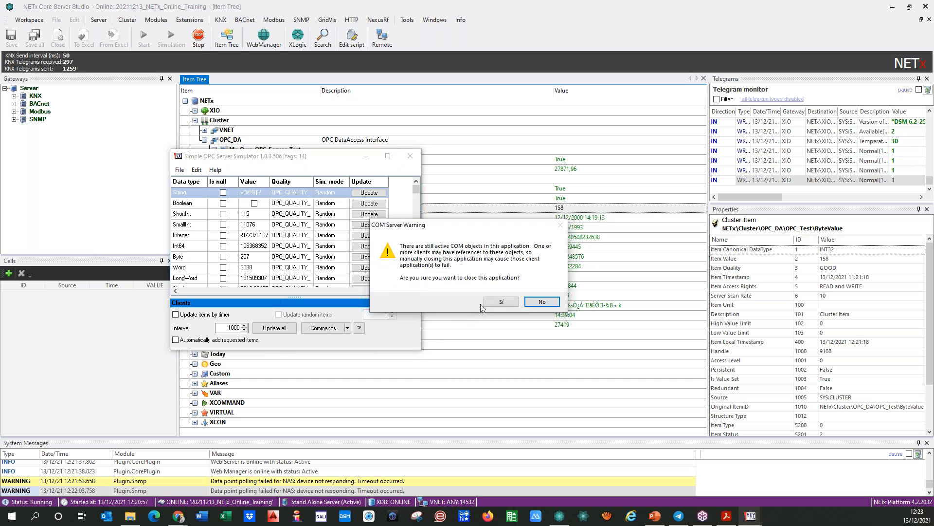
pyautogui.click(496, 302)
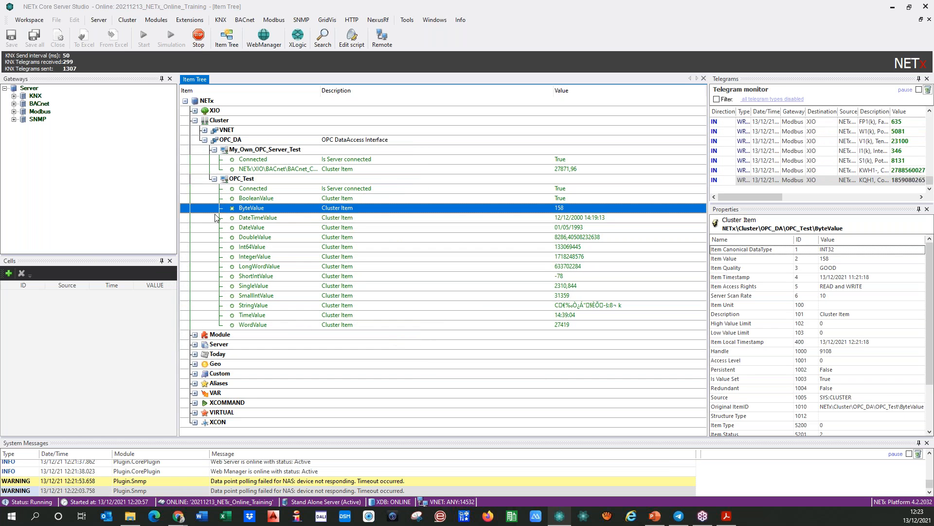
# Step: Collapse OPC_Test and OPC_DA, then expand XIO's KNX, BACnet, Modbus, Http, SNMP and Weather branches
pyautogui.click(214, 179)
pyautogui.click(204, 140)
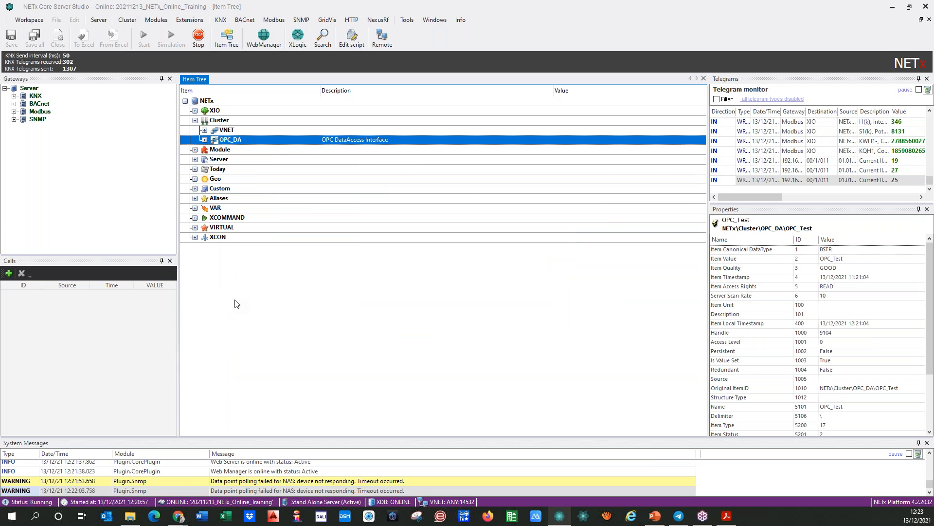
pyautogui.click(194, 110)
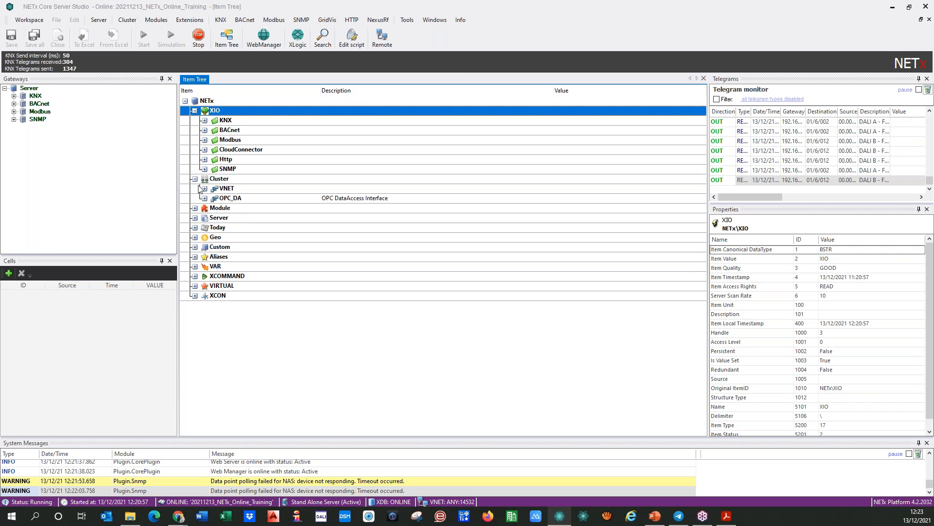
pyautogui.doubleClick(225, 120)
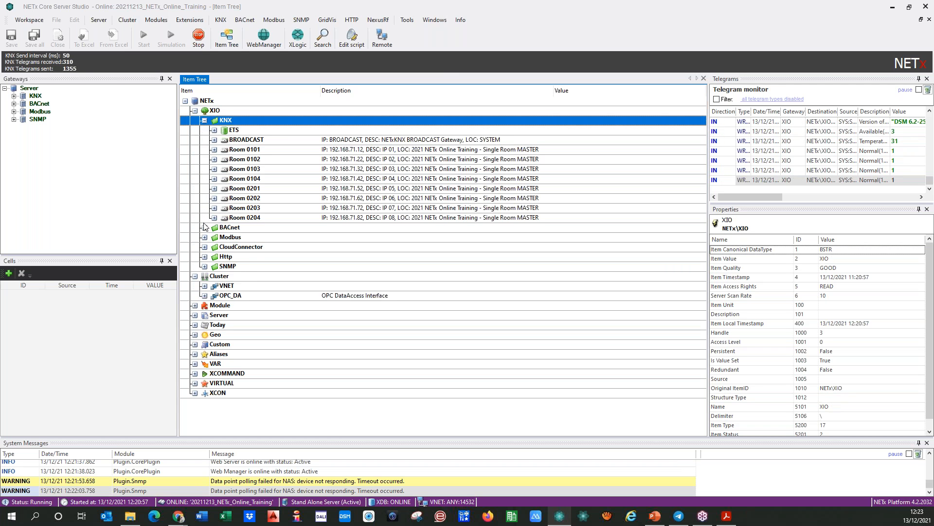
pyautogui.click(204, 227)
pyautogui.click(205, 256)
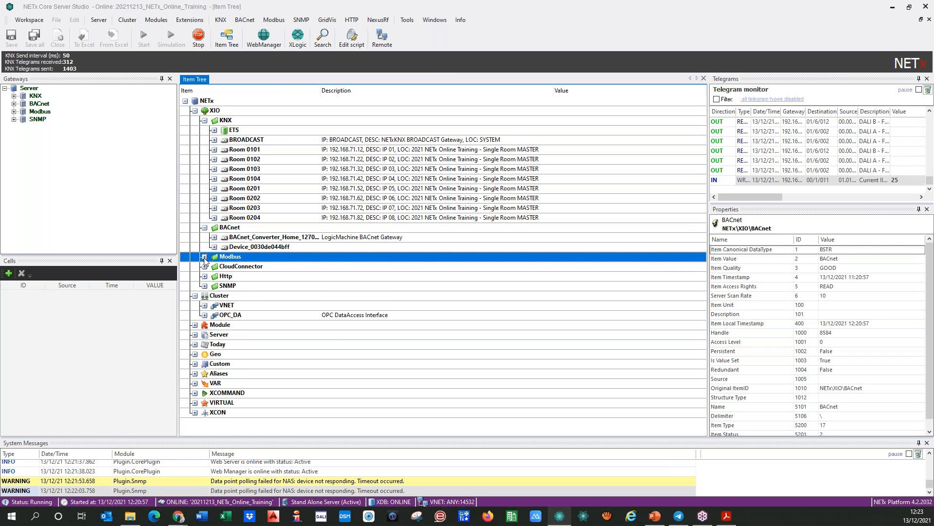
pyautogui.click(205, 305)
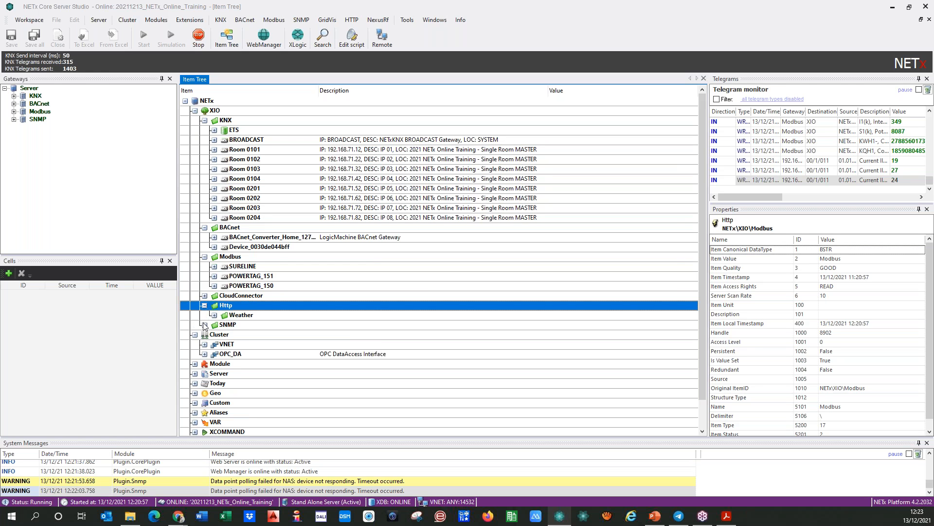
pyautogui.click(204, 324)
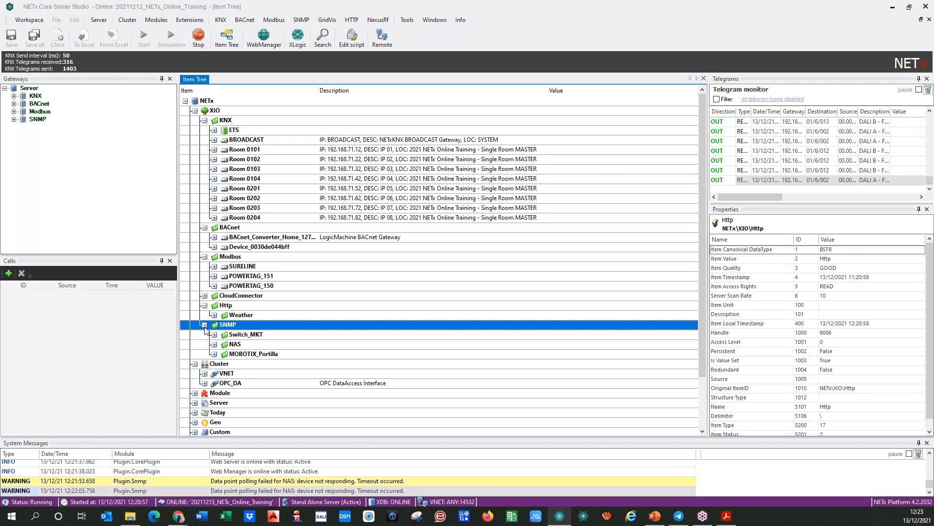
pyautogui.click(215, 316)
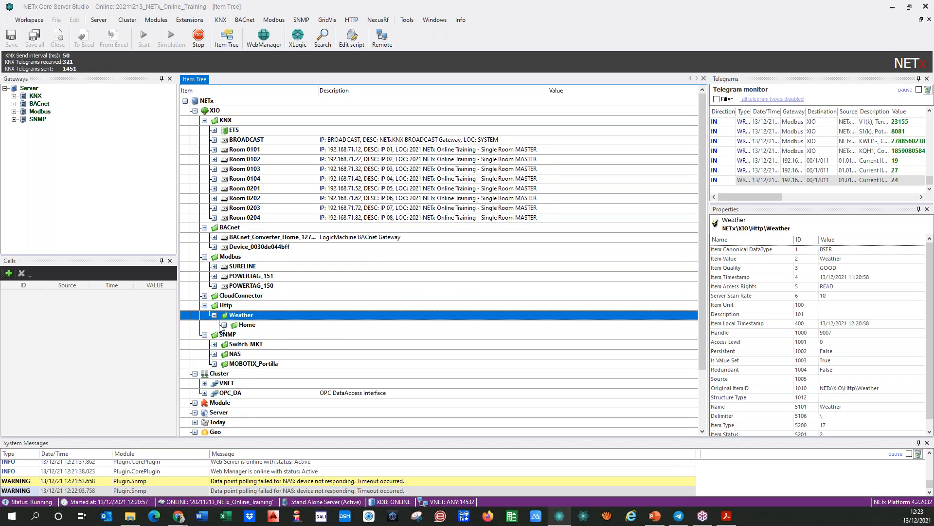